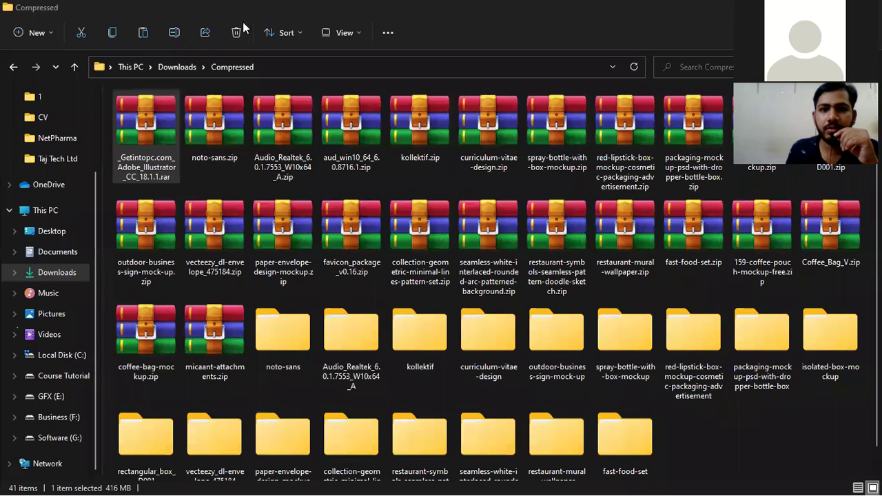
Step: Extract the Illustrator CC 18.1.1 archive into its own new folder using WinRAR's Extract files
right_click(152, 136)
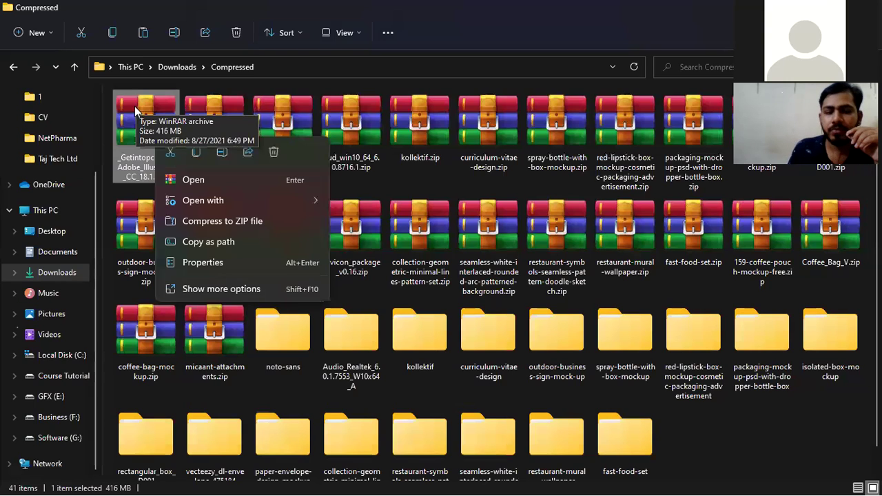
left_click(487, 112)
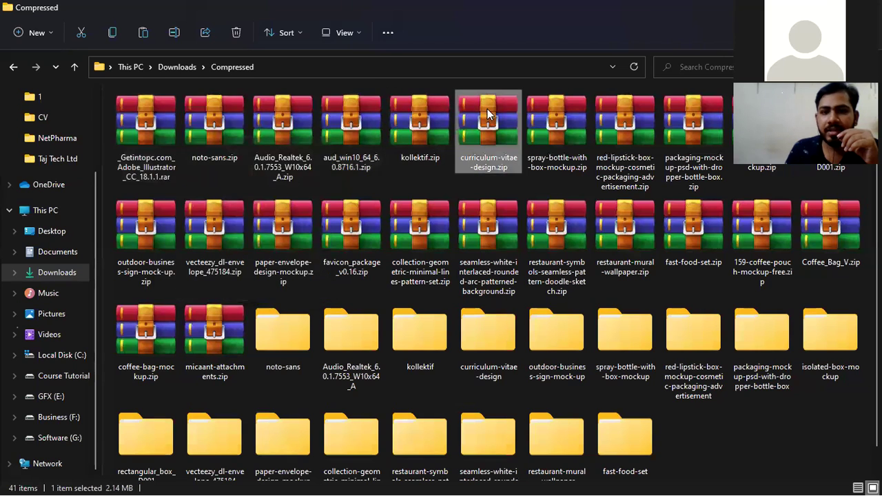
left_click(155, 138)
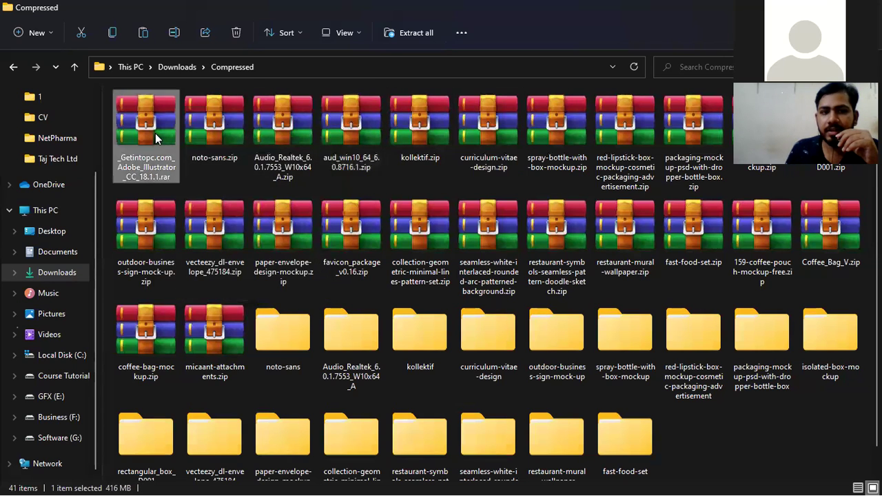
right_click(155, 138)
left_click(191, 287)
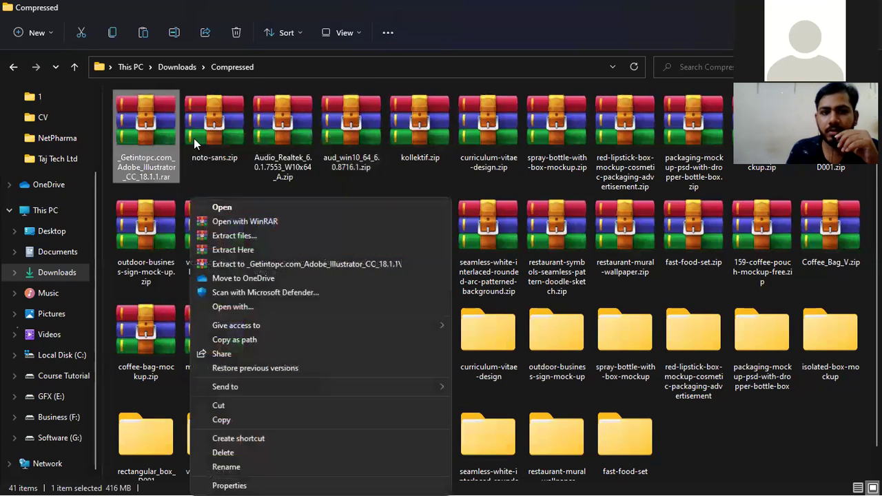
left_click(236, 237)
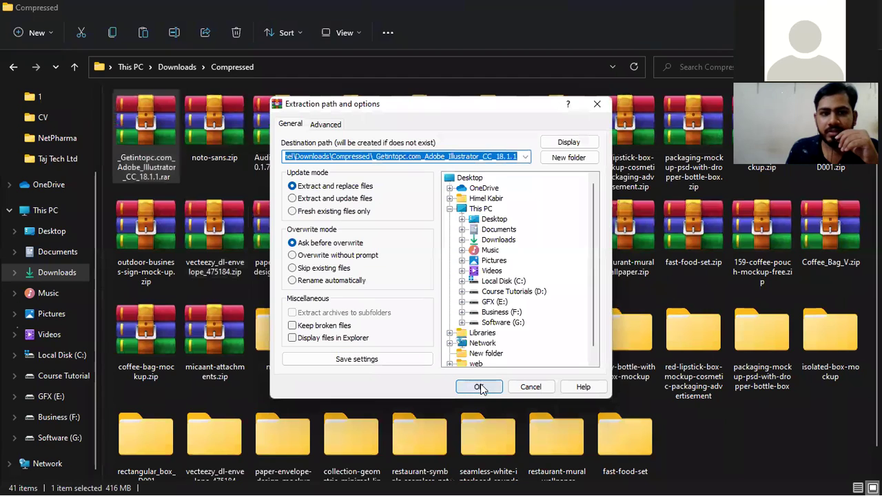
left_click(479, 388)
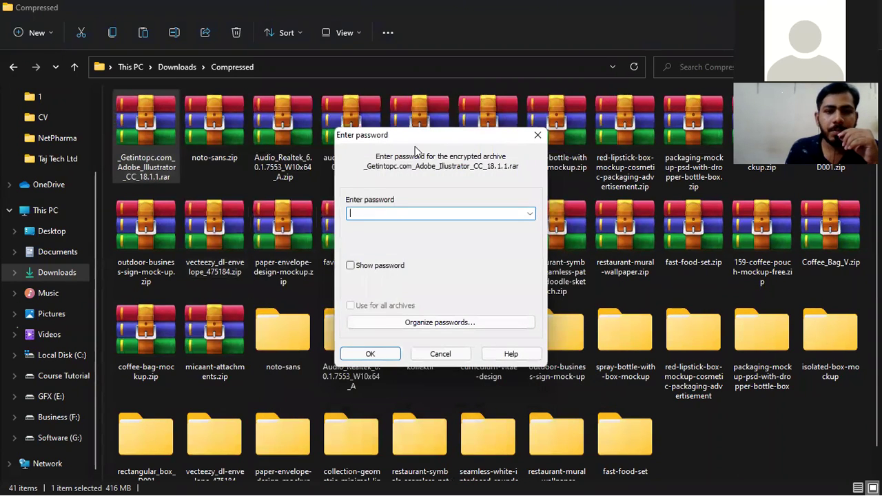
Step: Enter the archive password to start extraction
left_click_drag(422, 142, 536, 125)
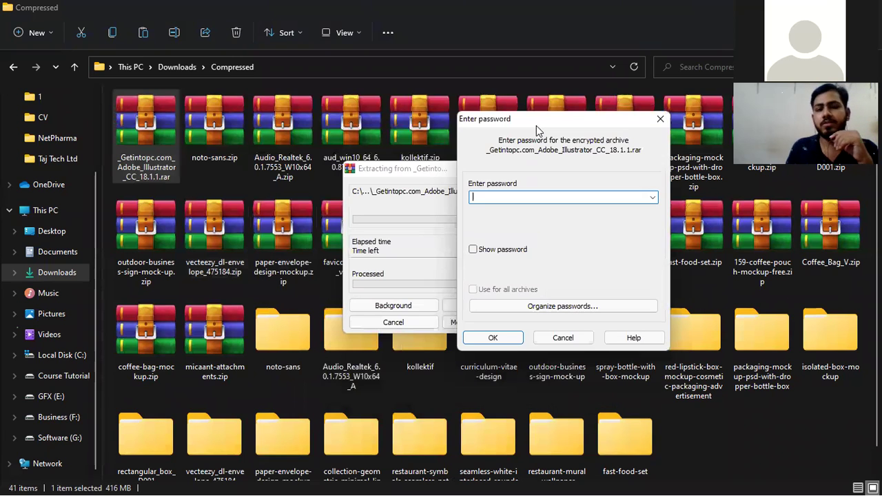
type("123")
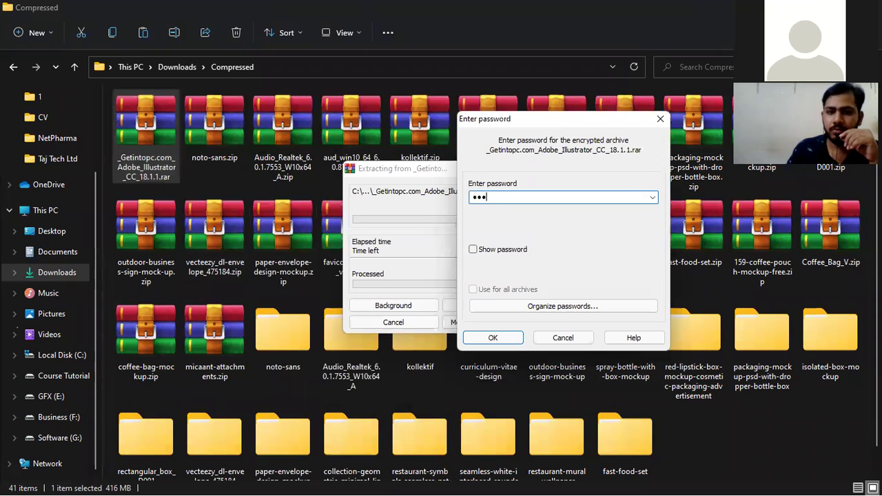
left_click(504, 338)
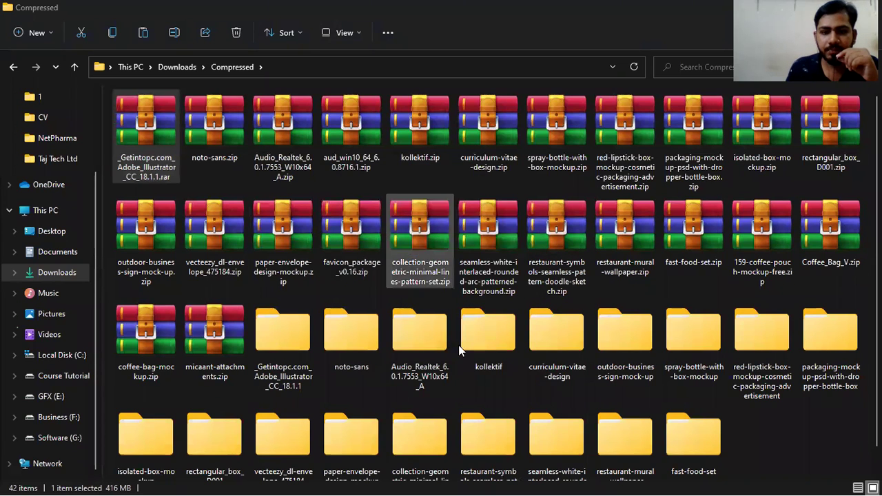
Step: Open the extracted Illustrator folder in Large icons view and launch Adobe_Illustrator_CC_18.1.1.exe
left_click(281, 365)
double_click(284, 351)
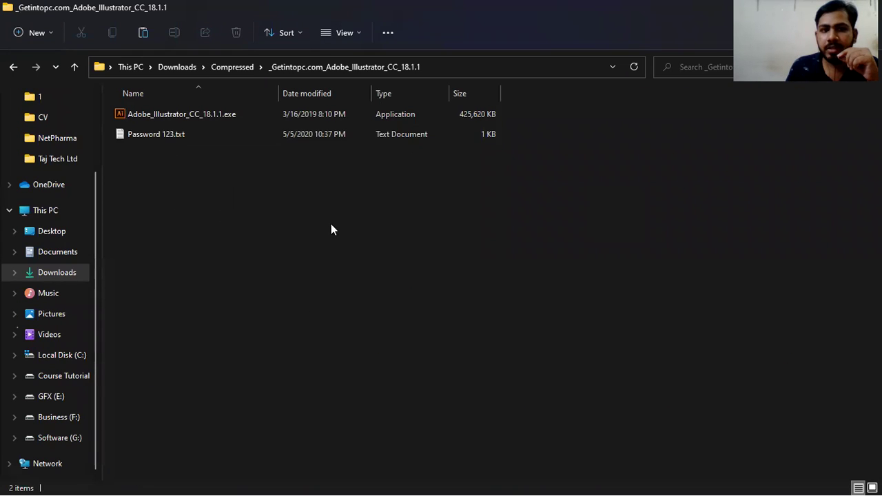
left_click(873, 488)
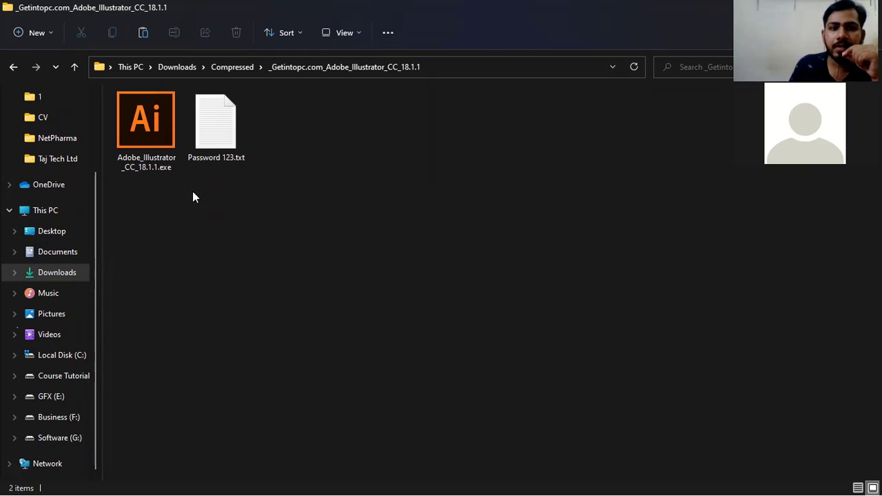
left_click(169, 151)
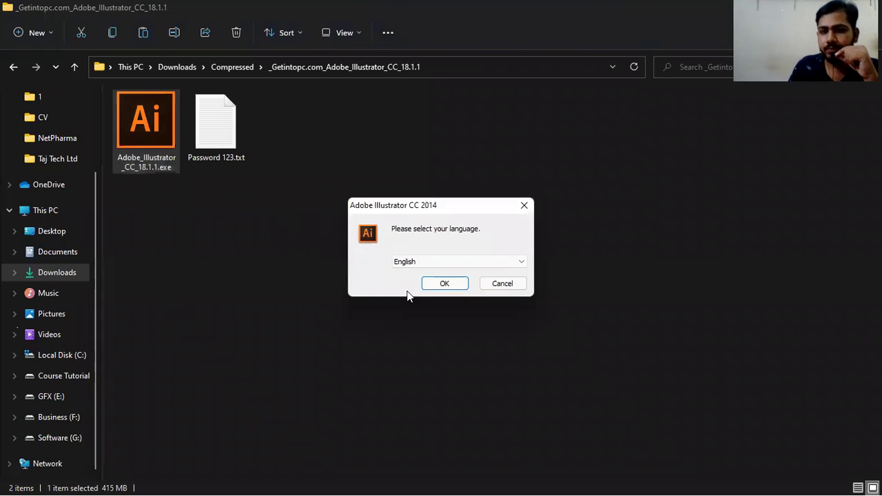
Step: Choose English for setup, pass the welcome page and accept the license agreement
left_click(447, 287)
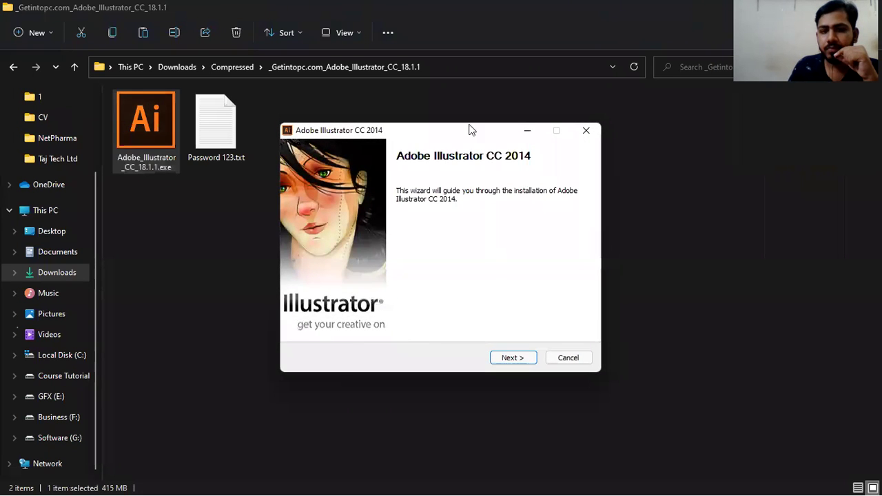
left_click(515, 358)
left_click(528, 358)
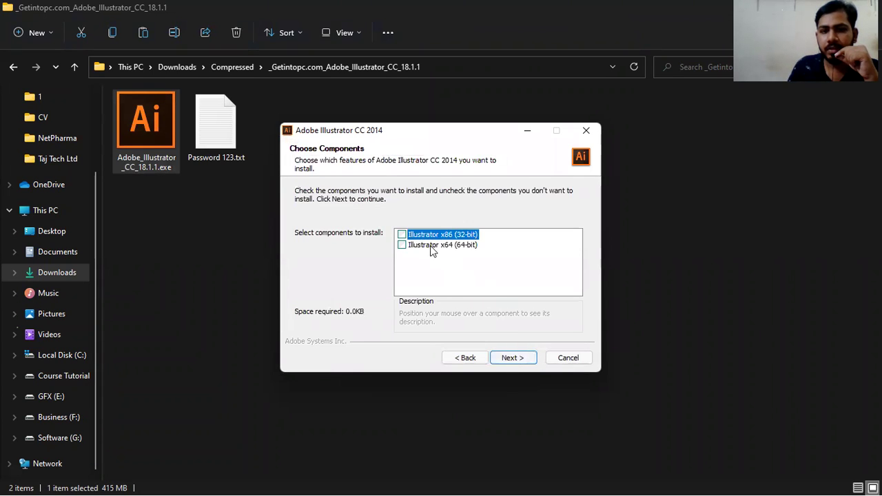
left_click_drag(426, 128, 447, 91)
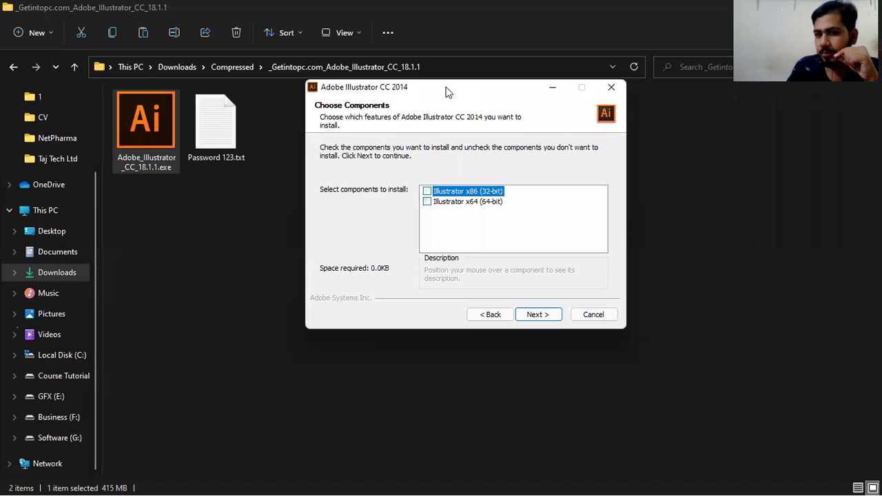
Step: Select only the Illustrator x64 component and install it to the default folder
left_click(427, 191)
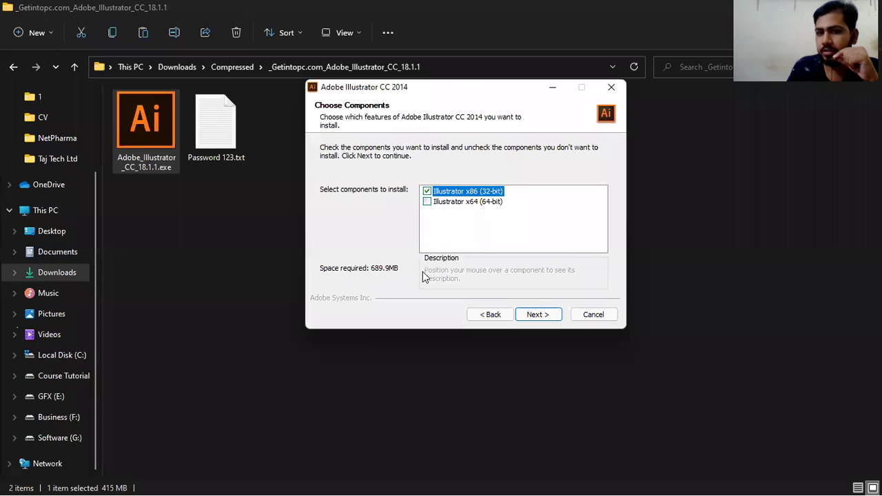
left_click(427, 192)
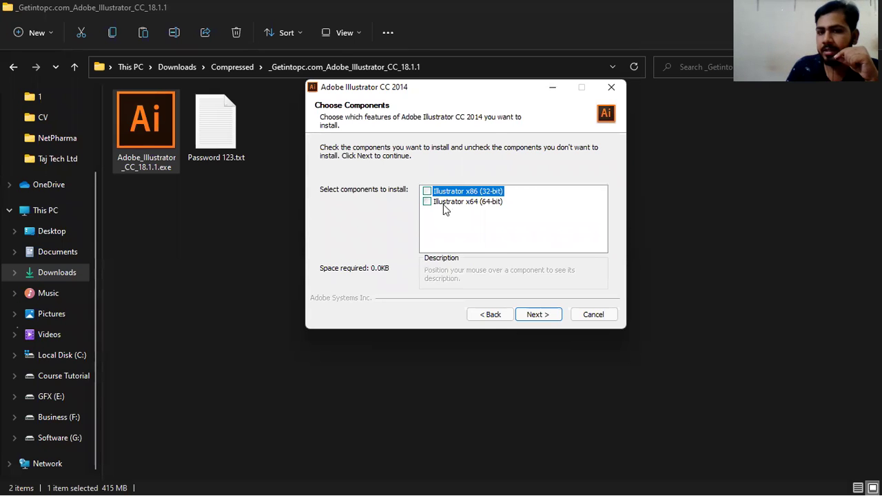
left_click(428, 202)
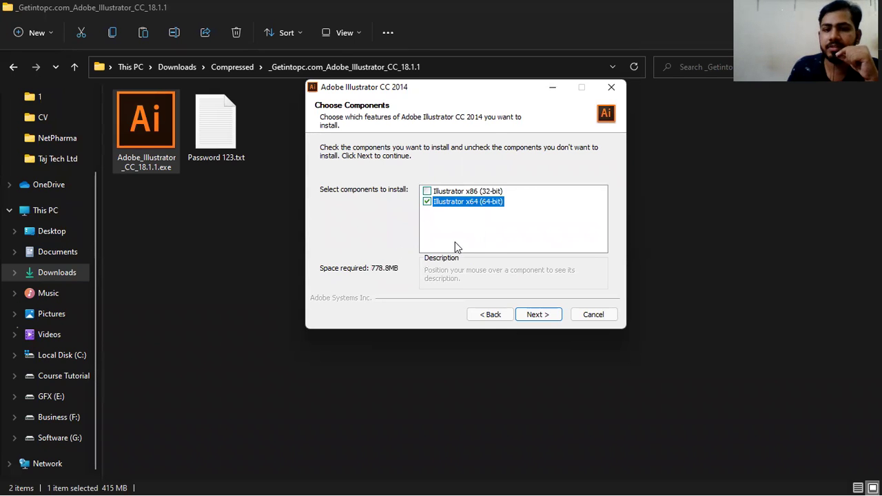
mouse_move(463, 192)
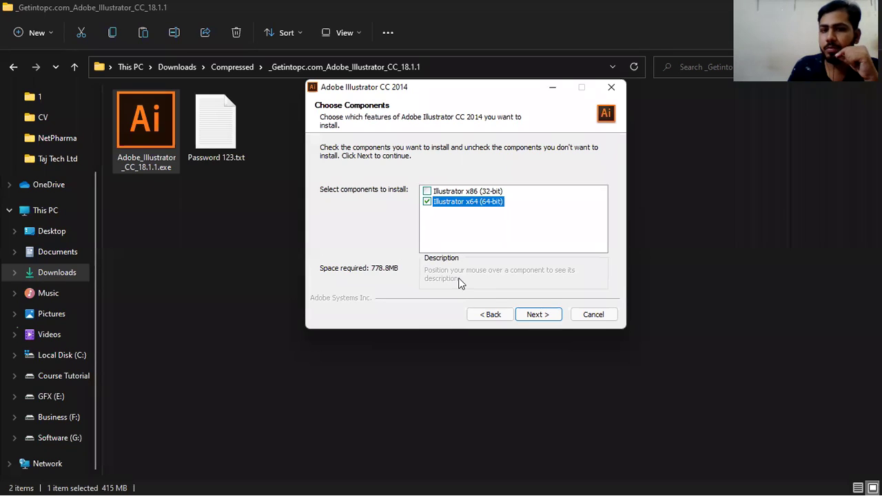
left_click(532, 318)
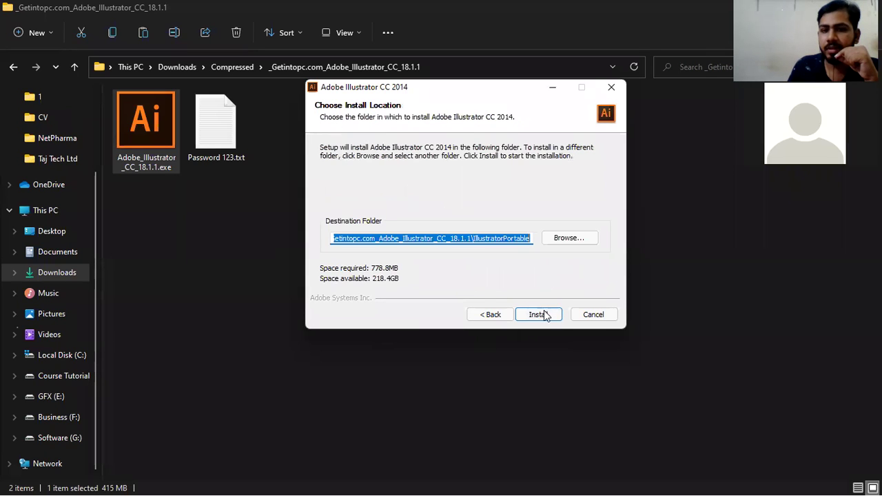
left_click(545, 313)
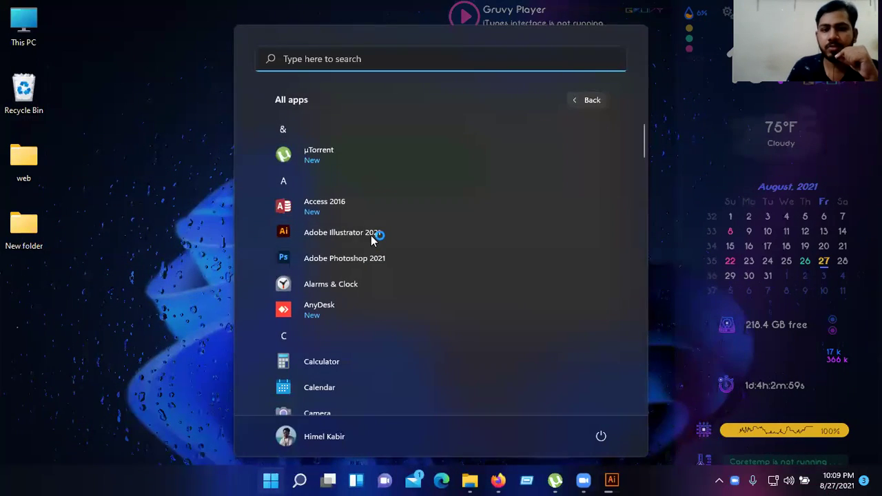
Step: Move the installer aside, refresh the desktop, and minimize the installer to reveal Illustrator
key("Escape")
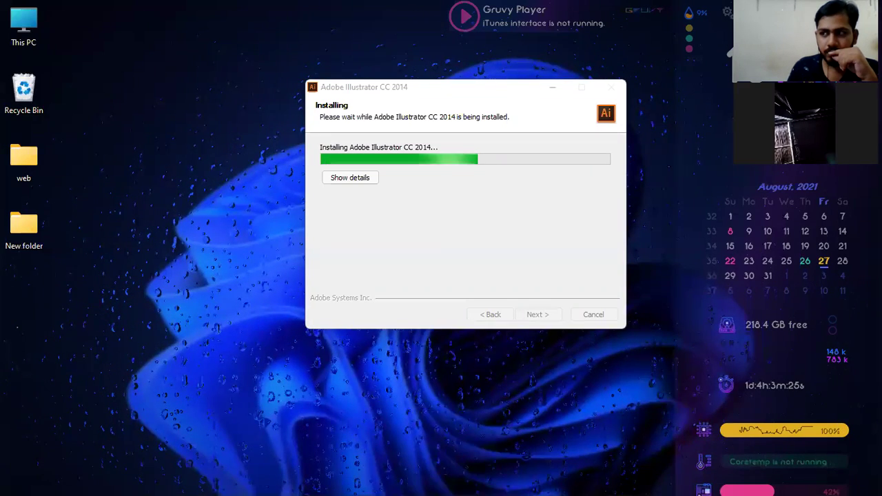
left_click_drag(335, 88, 228, 82)
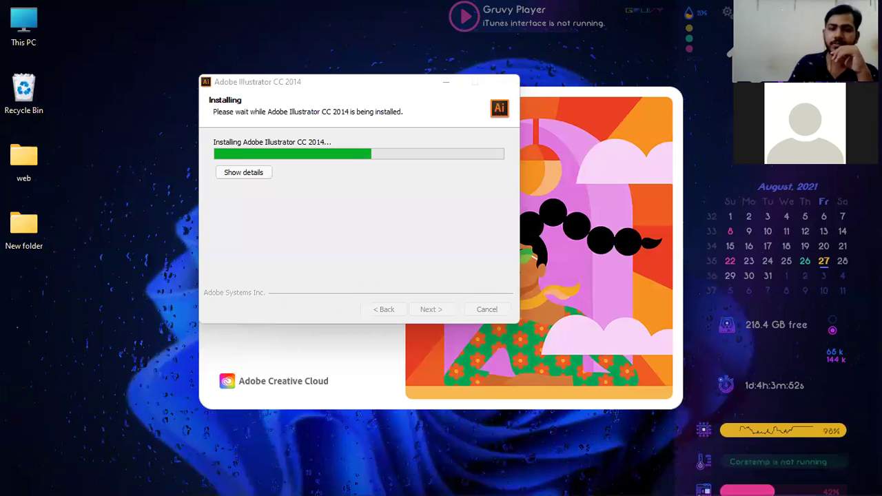
left_click(412, 83)
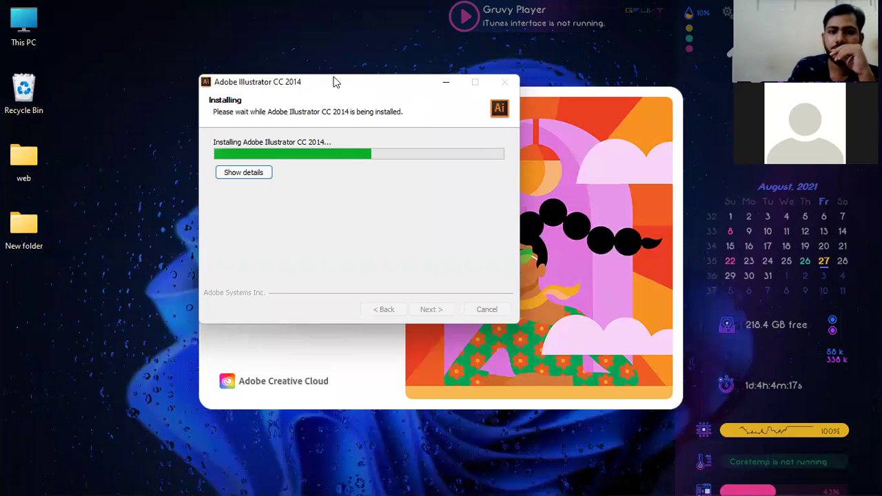
right_click(186, 56)
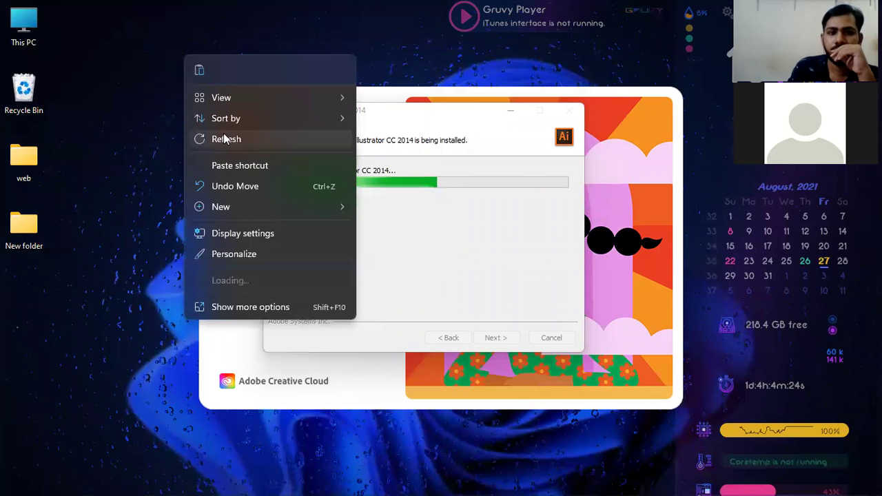
left_click(224, 138)
right_click(172, 148)
left_click(173, 152)
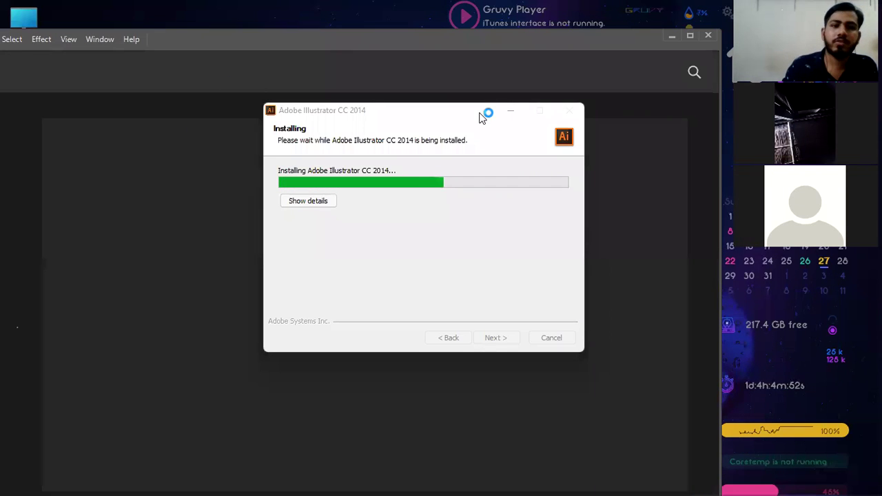
left_click(568, 110)
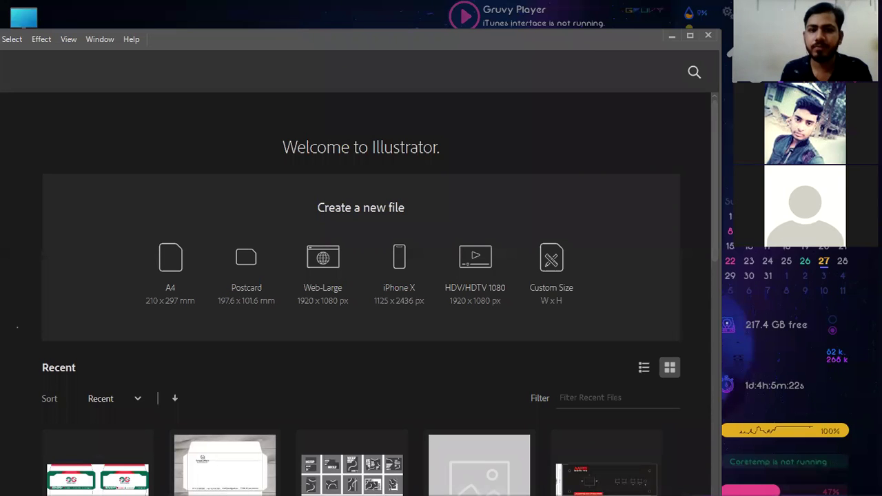
double_click(582, 49)
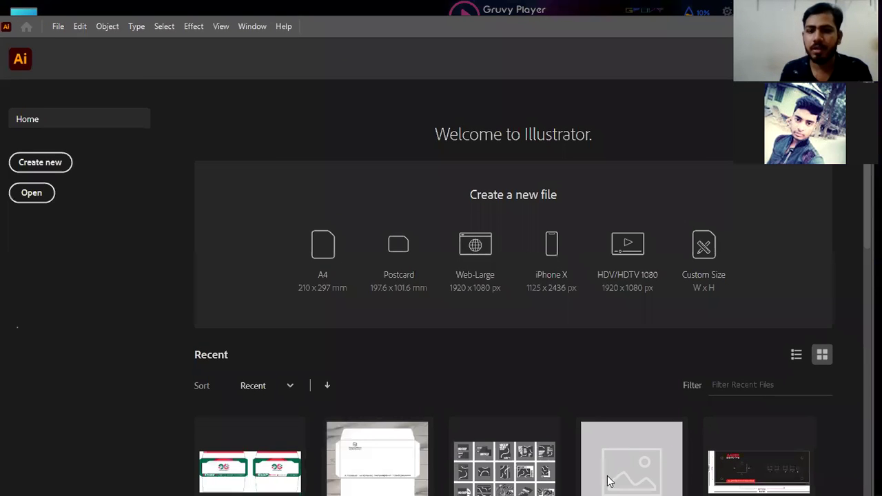
key("super+d")
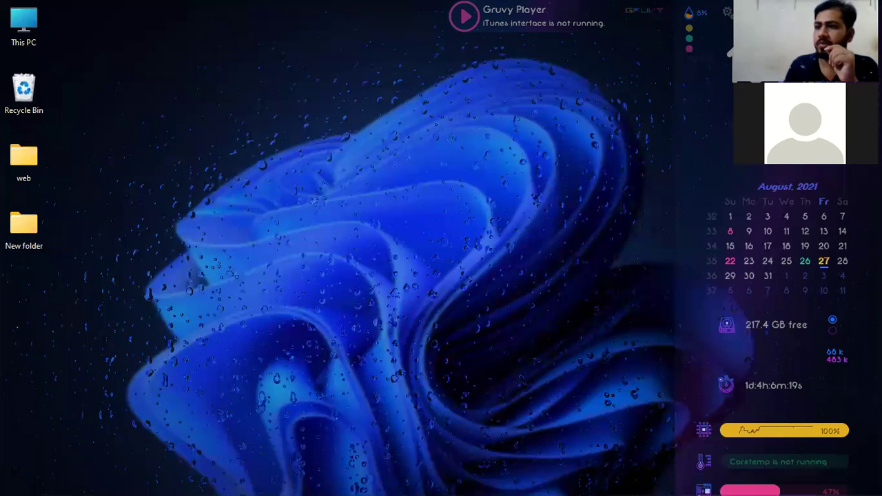
Step: Bring Adobe Illustrator's Home screen forward from the taskbar
left_click(599, 480)
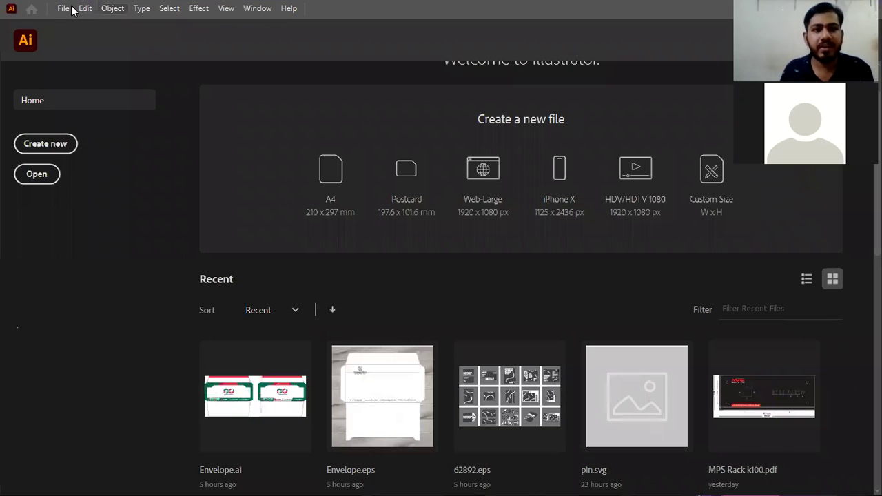
Step: Check the File menu, then bring up the New Document dialog with Ctrl+N
left_click(67, 8)
left_click(82, 25)
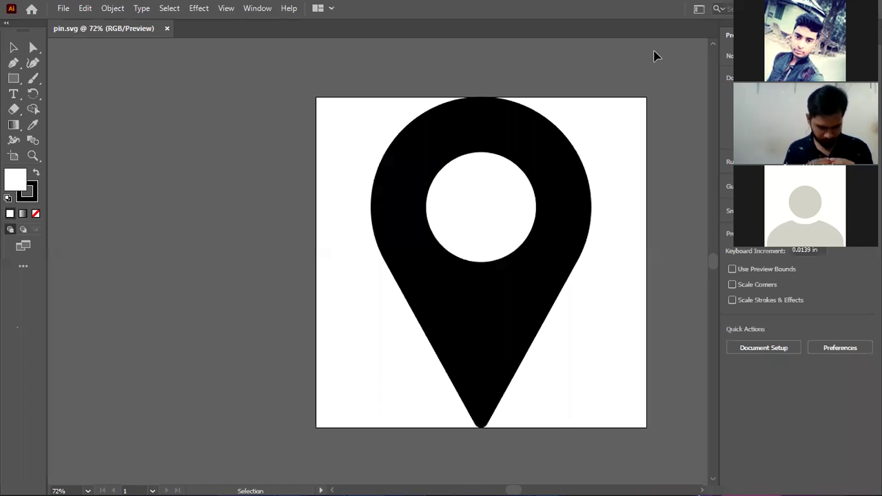
key("ctrl+n")
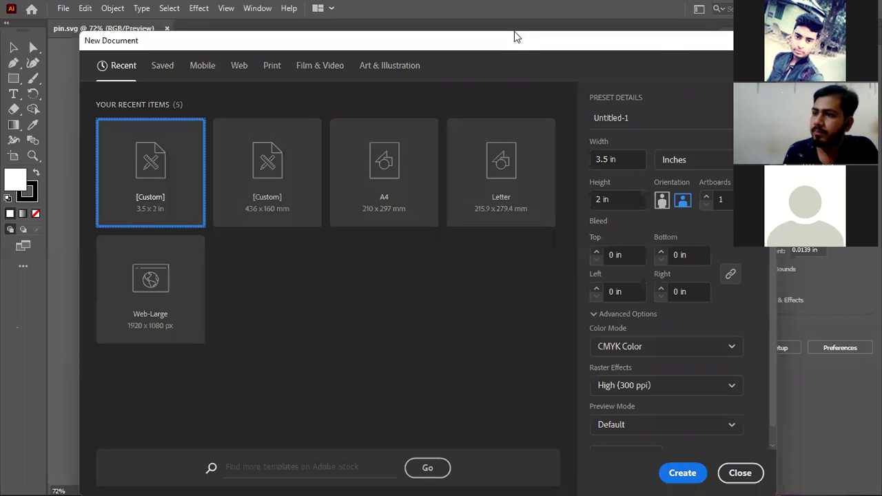
left_click_drag(514, 32, 518, 18)
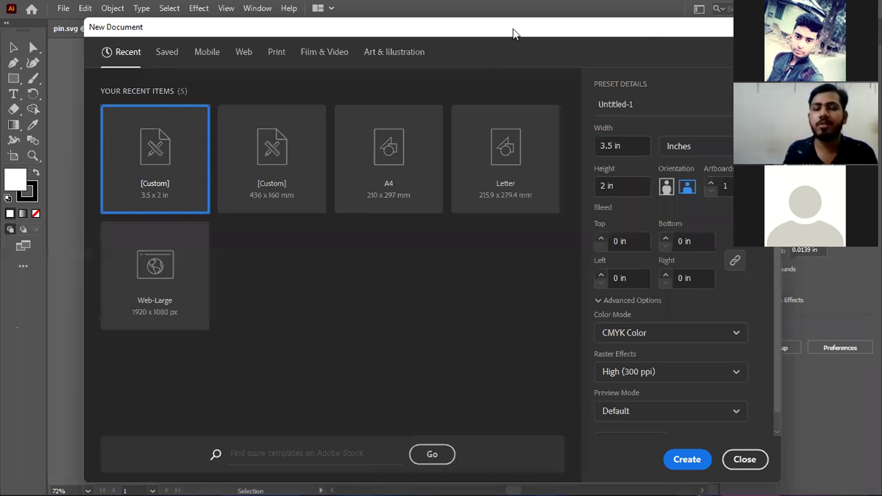
left_click_drag(513, 33, 514, 35)
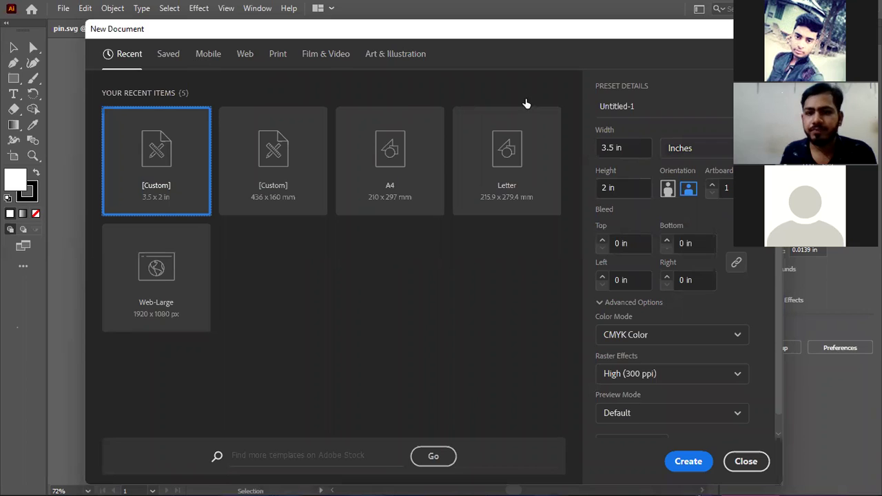
Step: Set the units to Pixels with a width and height of 500 px
left_click(685, 151)
left_click(678, 172)
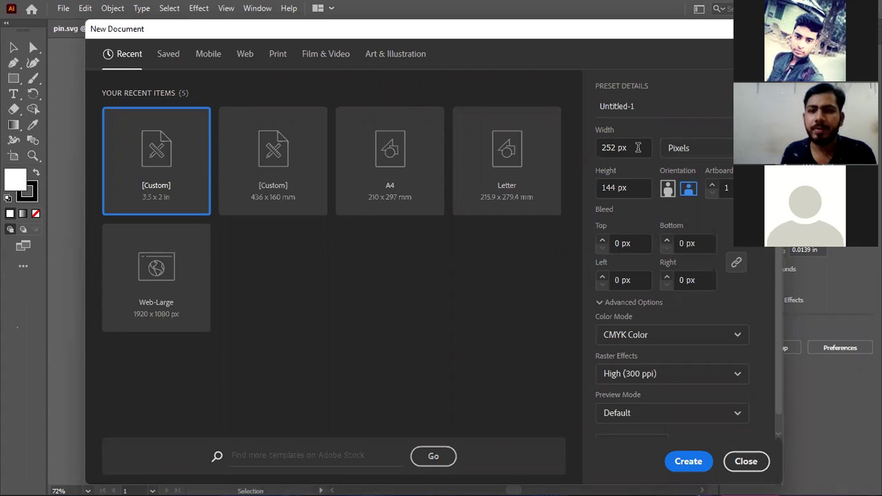
left_click(577, 156)
key("ctrl+a")
type("500")
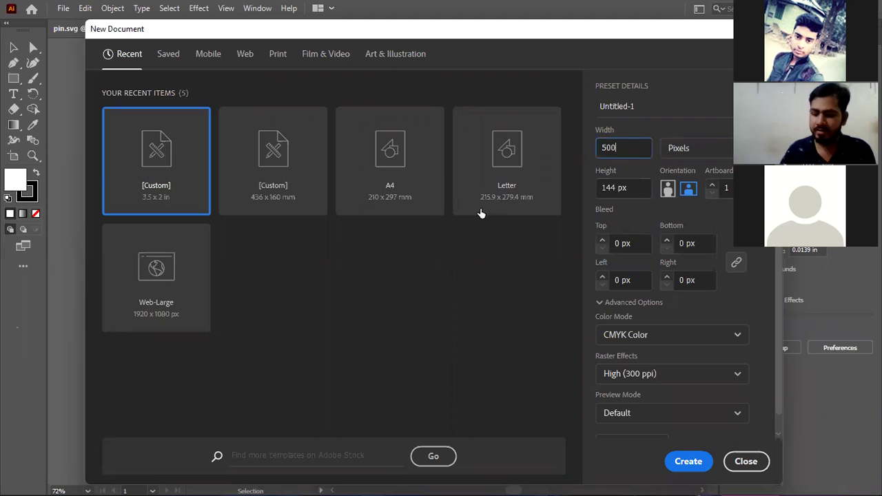
key("Tab")
type("500")
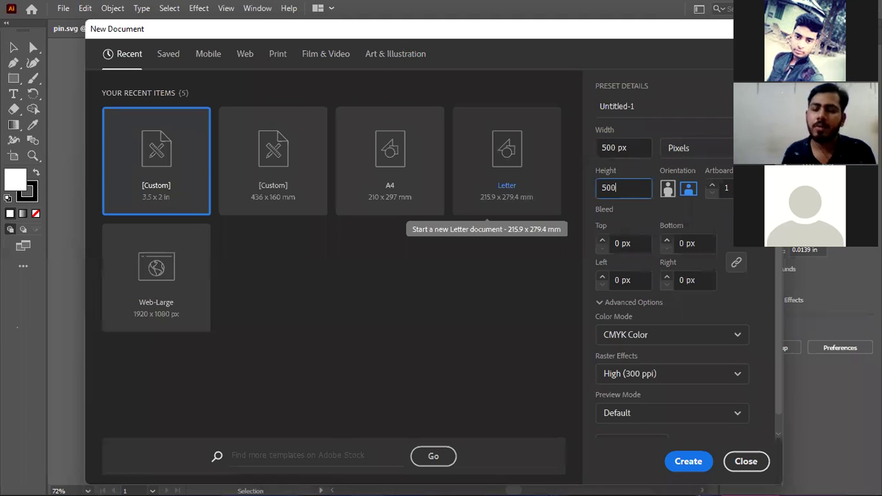
left_click(627, 148)
key("Tab")
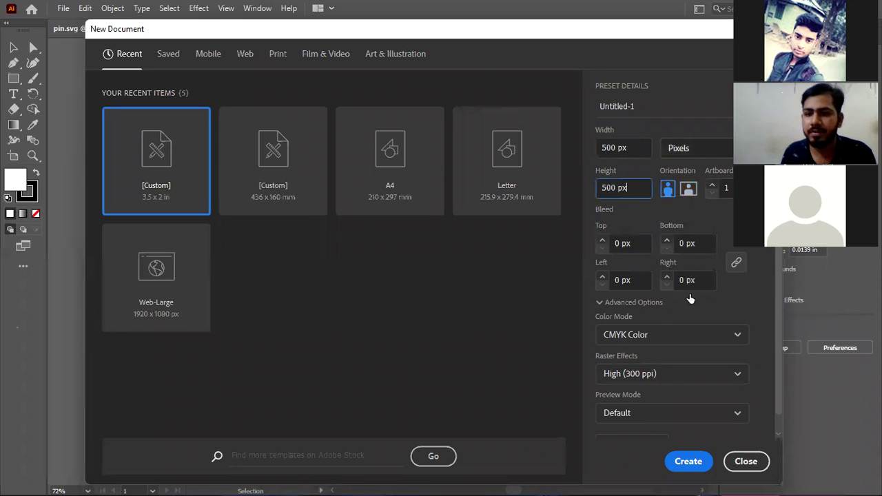
Step: Try millimetres and centimetres, return to pixels, then create the 500 × 500 px document
left_click(689, 148)
left_click(689, 317)
left_click(723, 147)
left_click(700, 337)
left_click(679, 148)
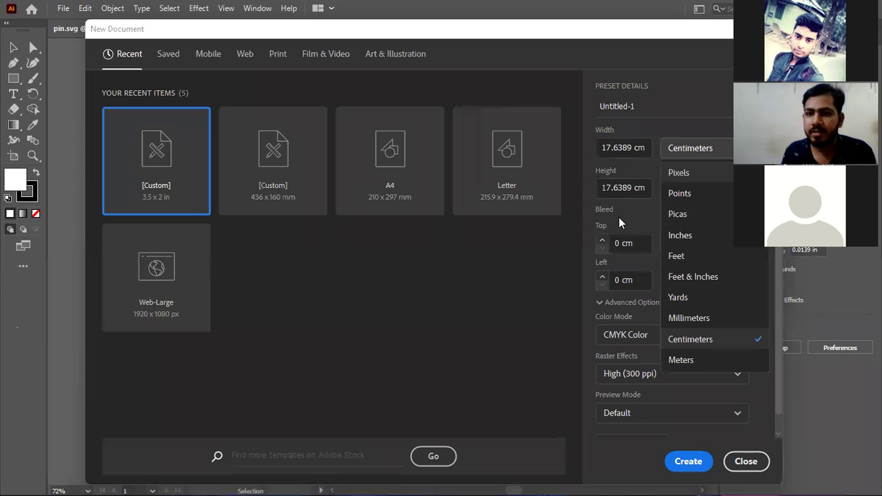
left_click(679, 172)
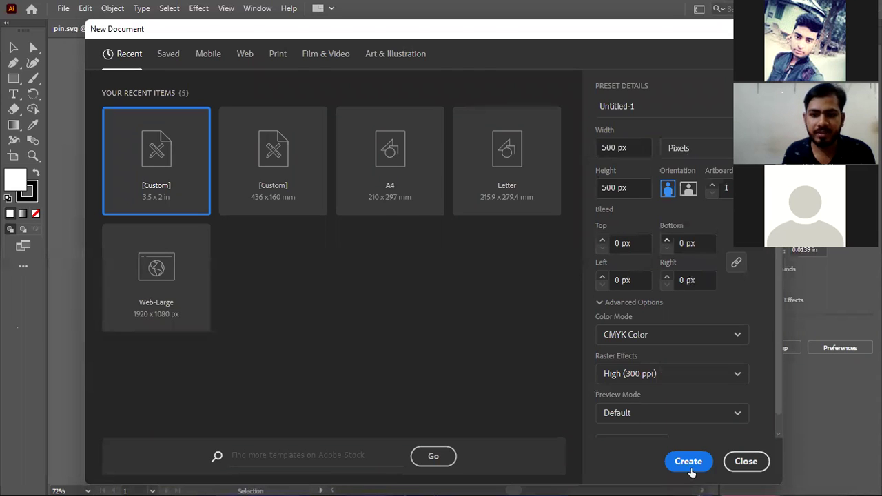
left_click(688, 461)
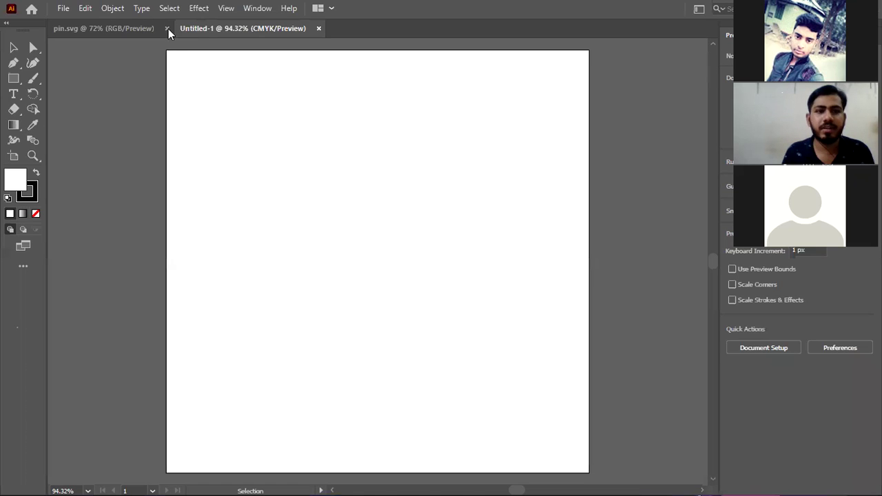
Step: Close pin.svg, leaving only Untitled-1, and open the shape tools flyout
left_click(167, 28)
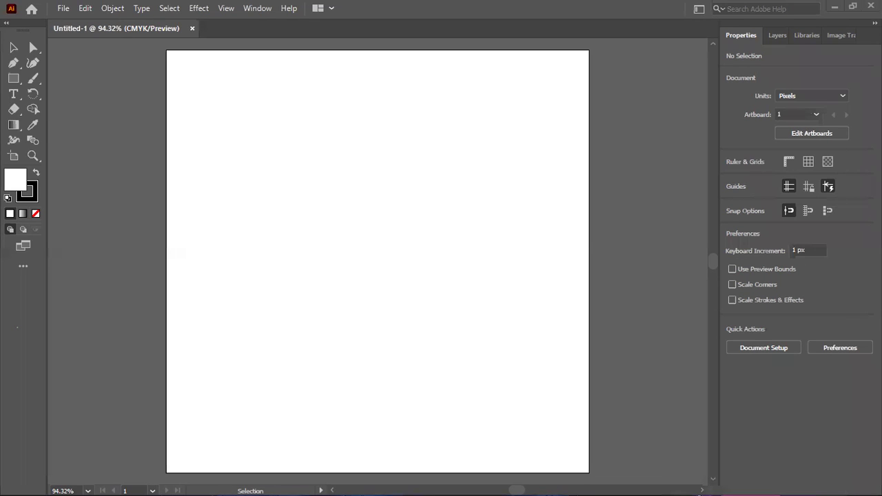
left_click(14, 79)
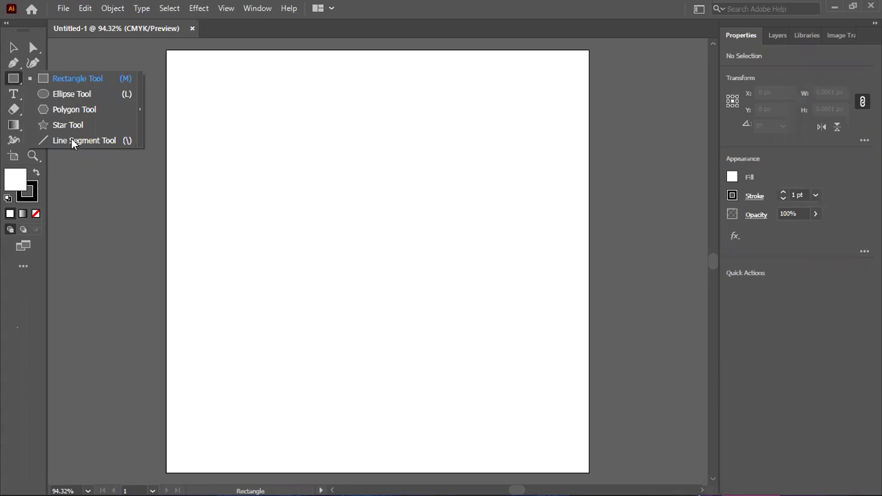
Step: Draw a roughly 55 px circle with the Ellipse tool and move it above the artboard
left_click(74, 97)
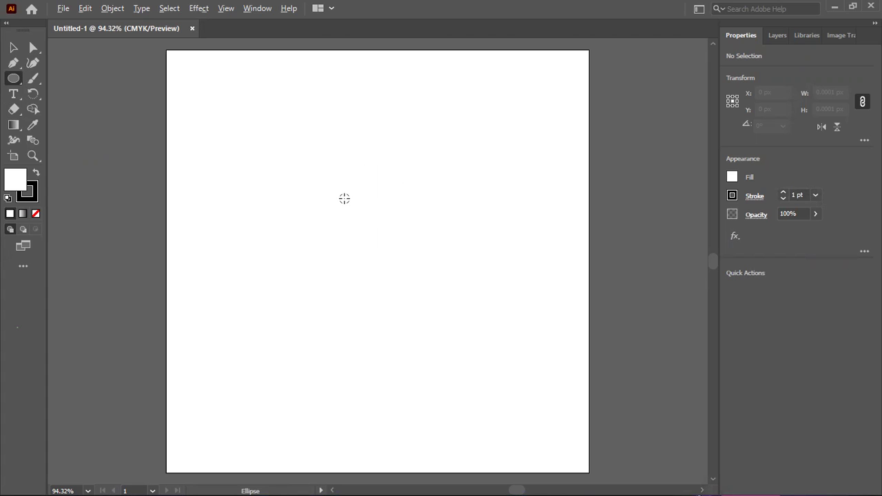
left_click_drag(345, 198, 368, 211)
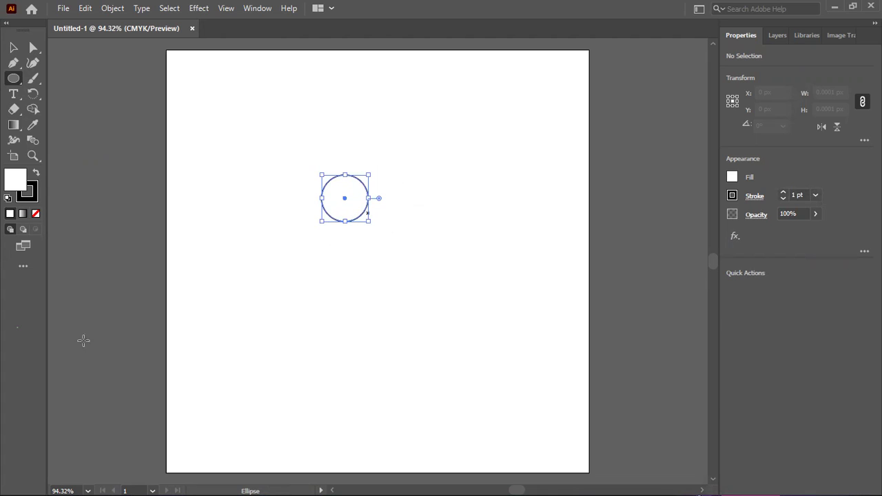
left_click(13, 47)
scroll(340, 248, "up", 1)
scroll(340, 248, "up", 1)
left_click_drag(355, 282, 379, 104)
Step: Reposition the circle on the pasteboard, zoom in, and select it
key("ctrl+shift+a")
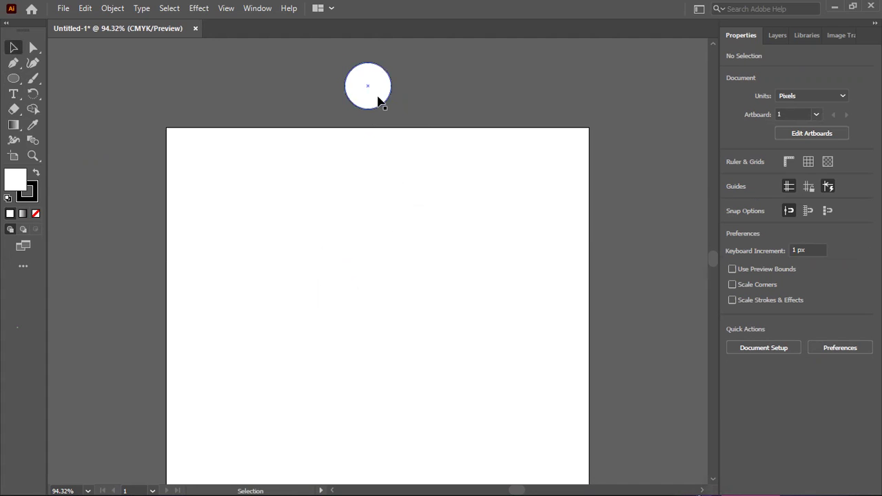
scroll(432, 165, "up", 5)
left_click_drag(366, 424, 327, 179)
scroll(350, 197, "up", 2)
key("ctrl+shift+a")
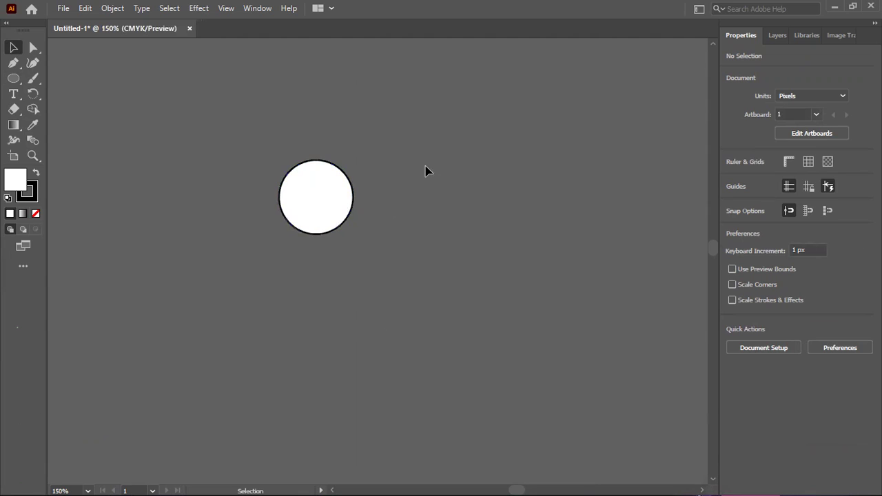
scroll(338, 212, "up", 1)
scroll(272, 205, "up", 1)
scroll(350, 179, "up", 1)
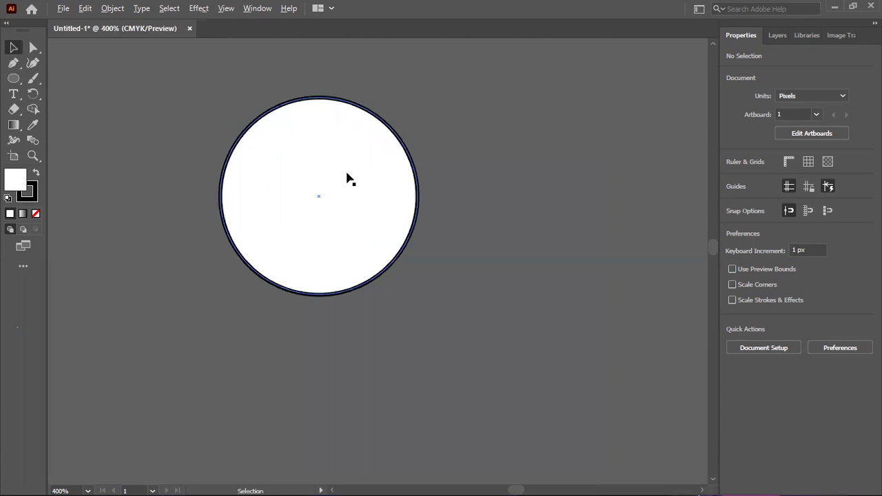
left_click(299, 187)
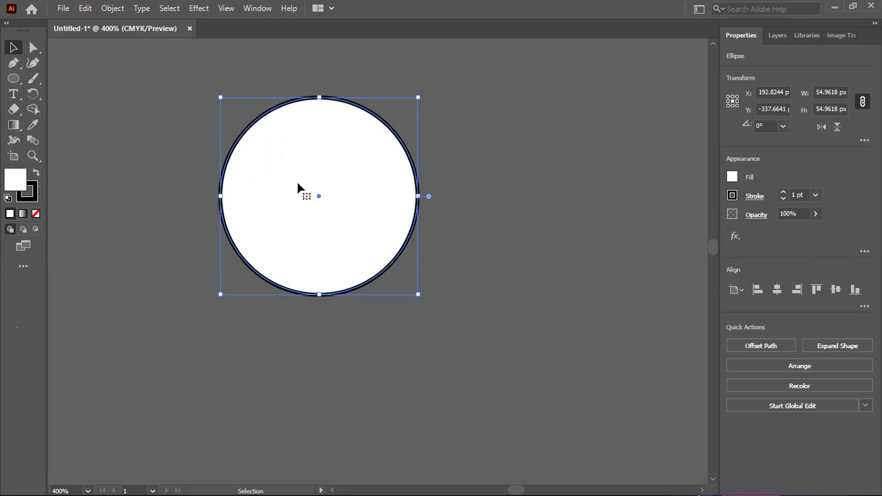
Step: Set the circle's fill to None, keeping only its 1 pt black stroke
left_click(523, 124)
left_click(333, 162)
left_click(29, 191)
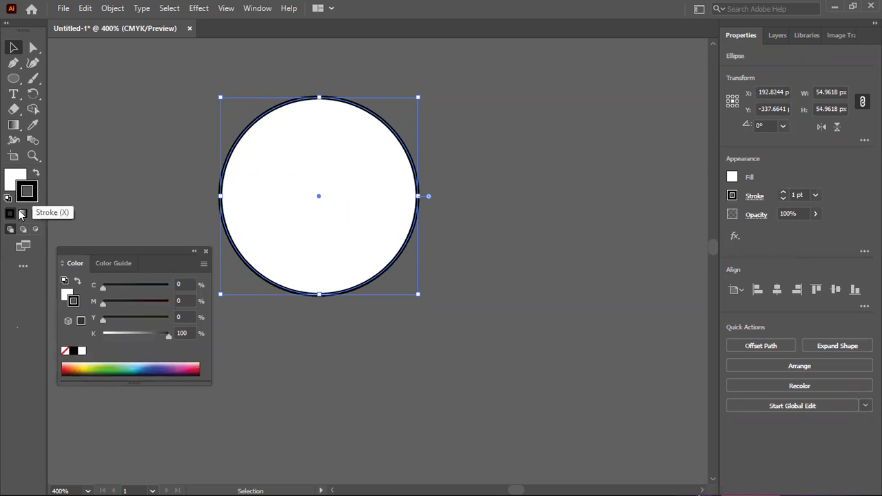
left_click(9, 188)
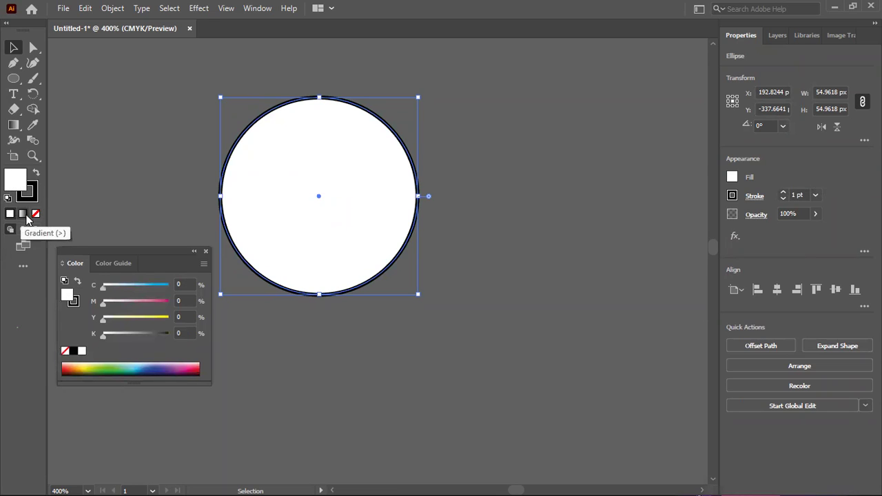
left_click(32, 214)
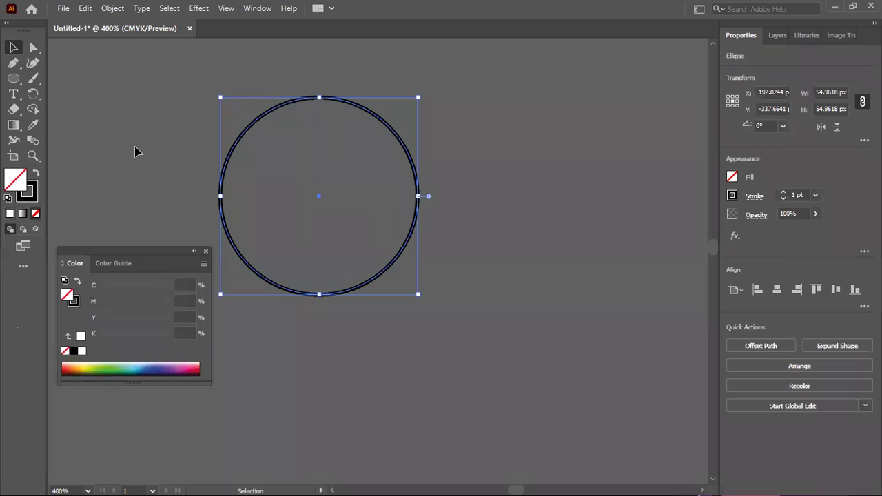
left_click(183, 130)
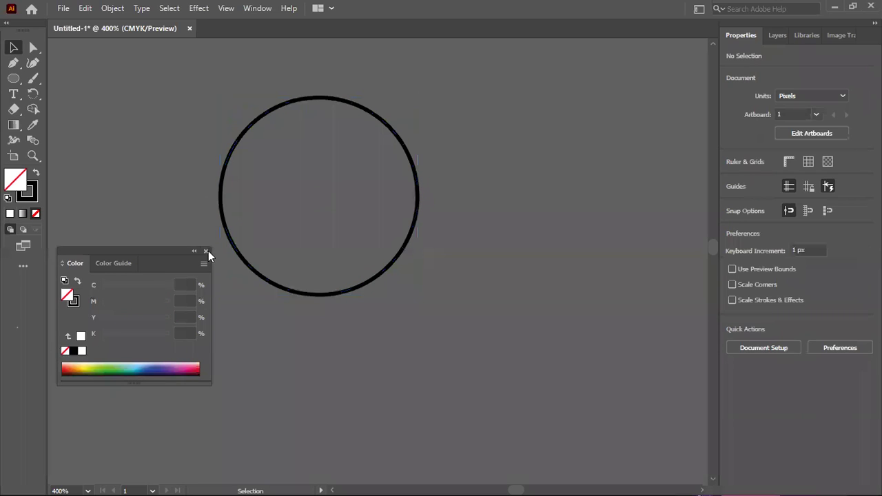
Step: Switch the view to Outline mode and select the circle path
left_click_drag(171, 248, 840, 214)
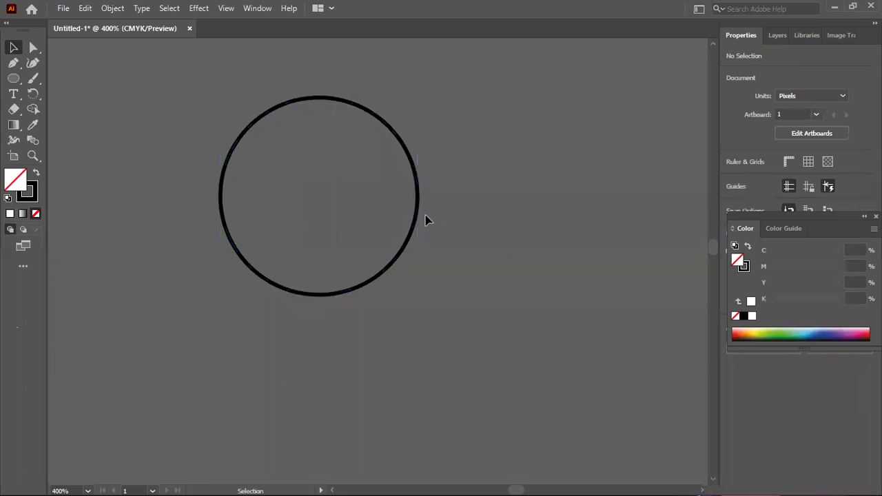
right_click(444, 124)
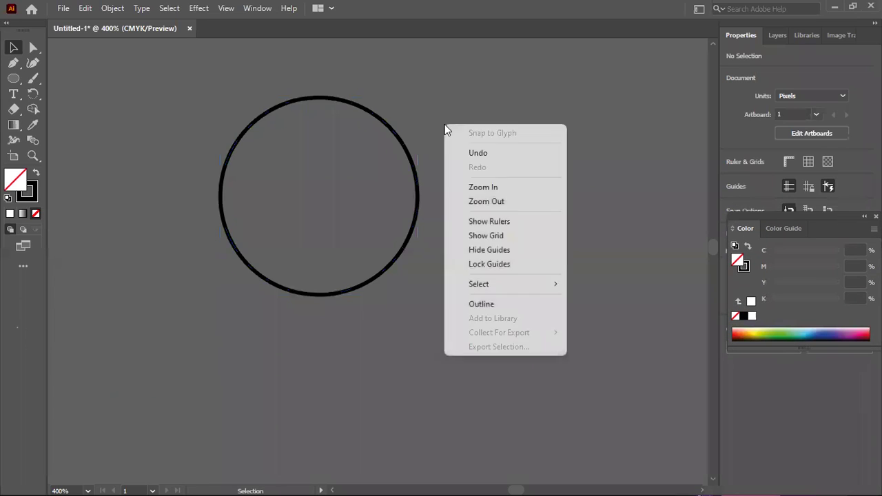
left_click(490, 304)
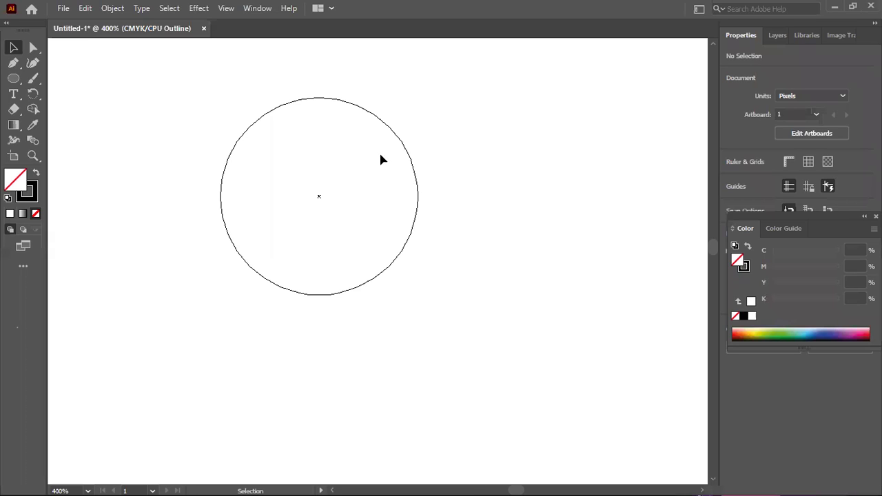
left_click(398, 137)
scroll(397, 134, "down", 2)
left_click_drag(506, 133, 408, 230)
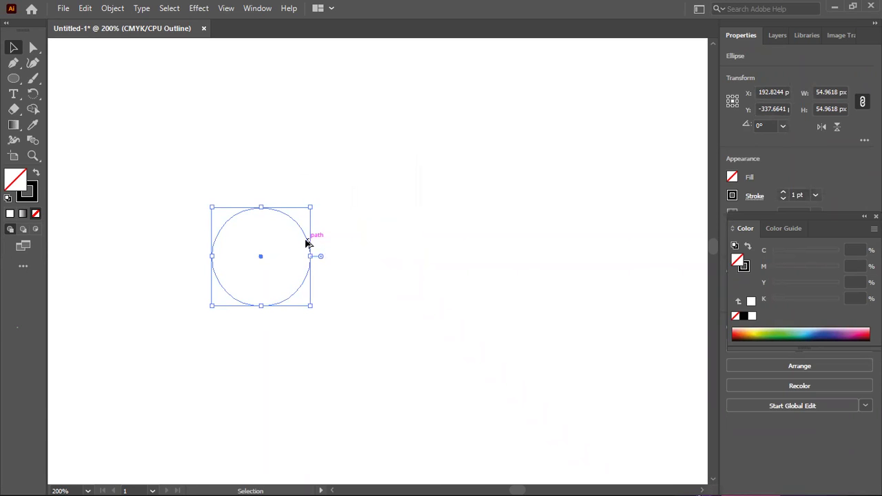
Step: Copy the circle to its right and repeat to make a row of three identical circles
left_click_drag(306, 241, 437, 246)
left_click(338, 391)
left_click(409, 307)
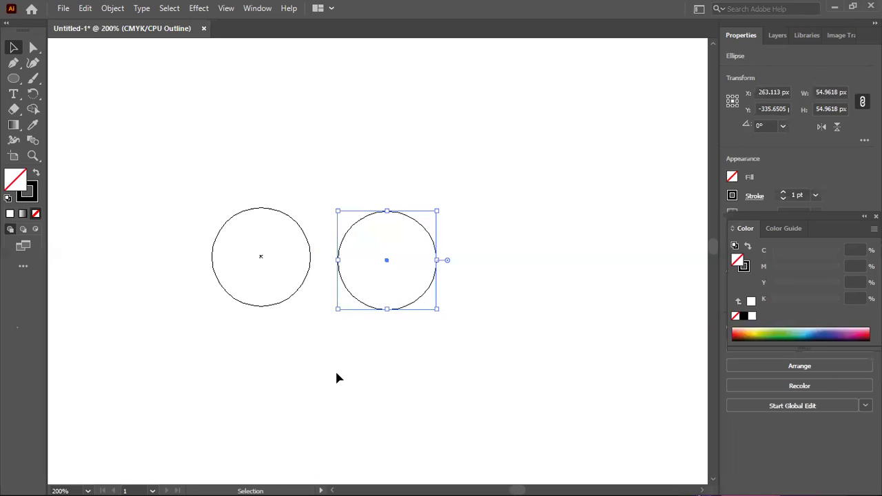
key("ctrl+d")
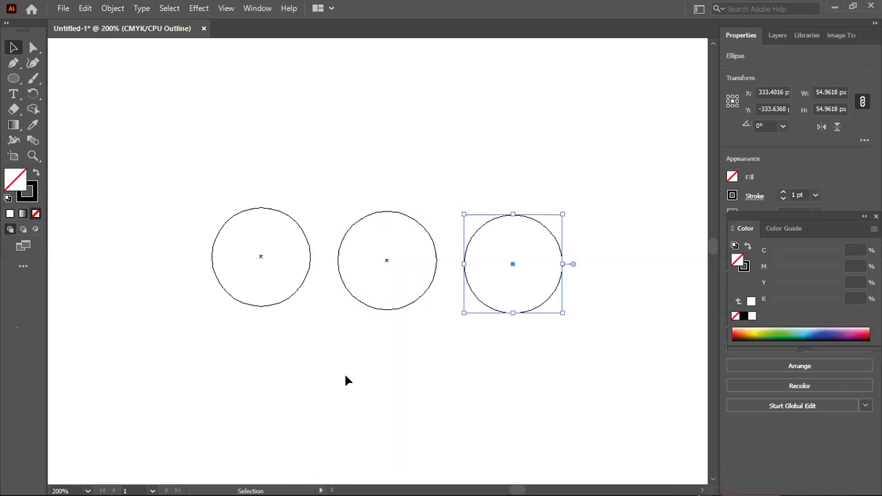
Step: Align the three circles on their vertical centres, with the middle circle as key object
left_click(214, 141)
left_click_drag(181, 125, 597, 307)
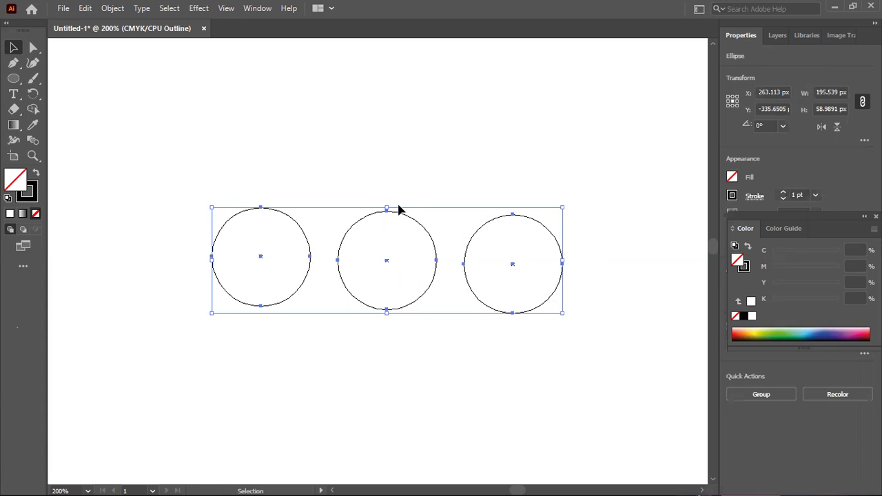
left_click(421, 228)
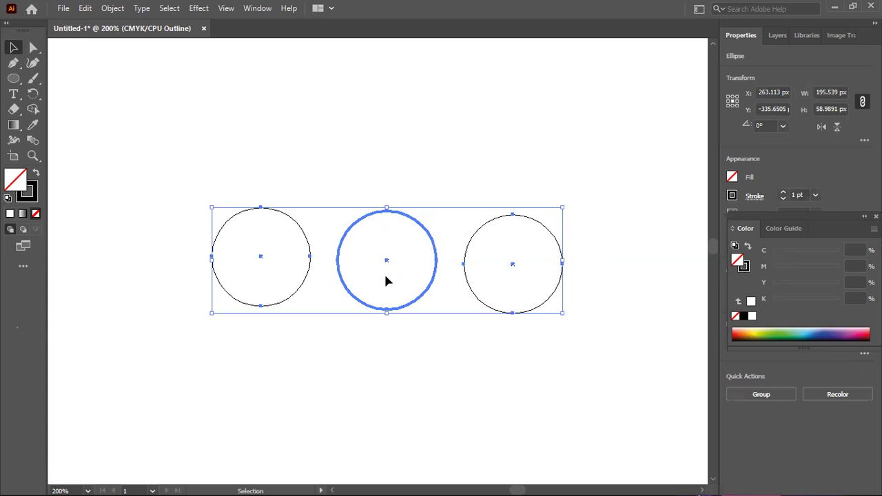
left_click_drag(791, 222, 768, 73)
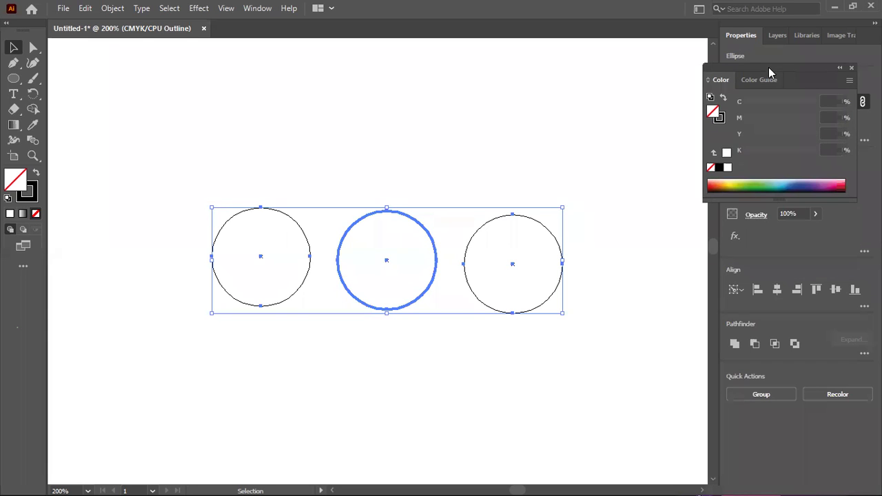
left_click(852, 69)
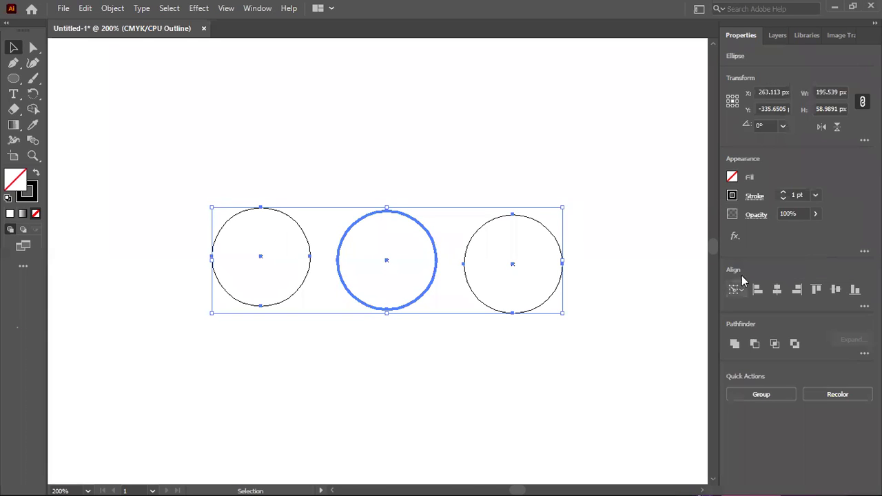
left_click(836, 291)
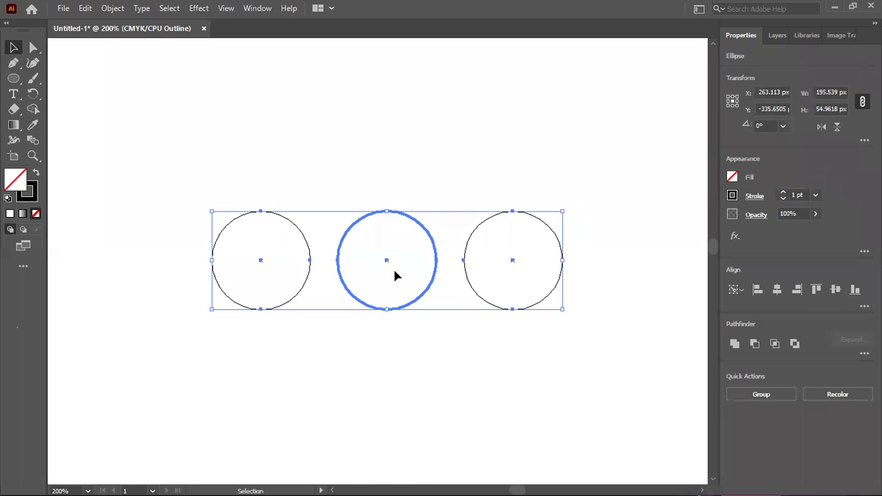
Step: Distribute the circles with 0 px spacing so their edges touch
left_click(437, 145)
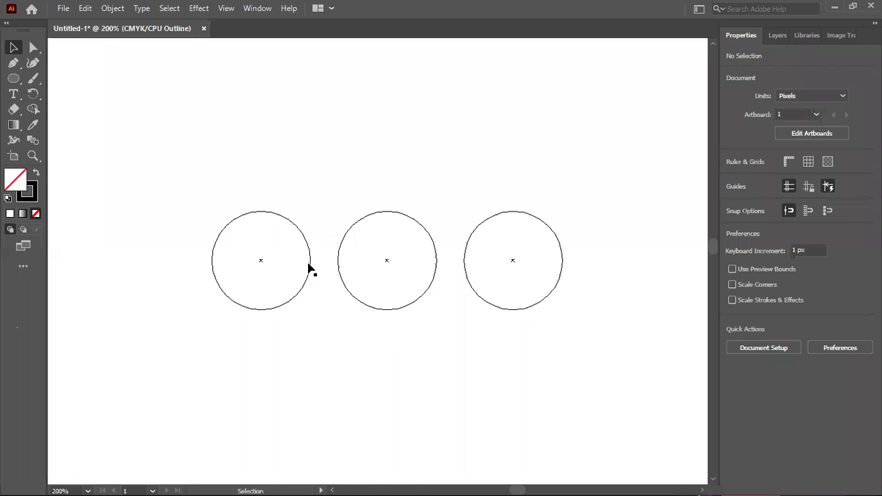
left_click_drag(203, 177, 588, 314)
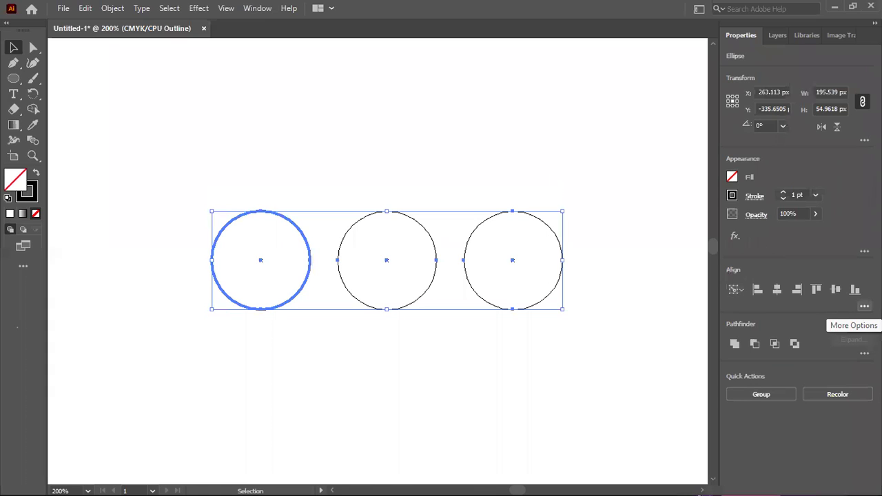
left_click(864, 306)
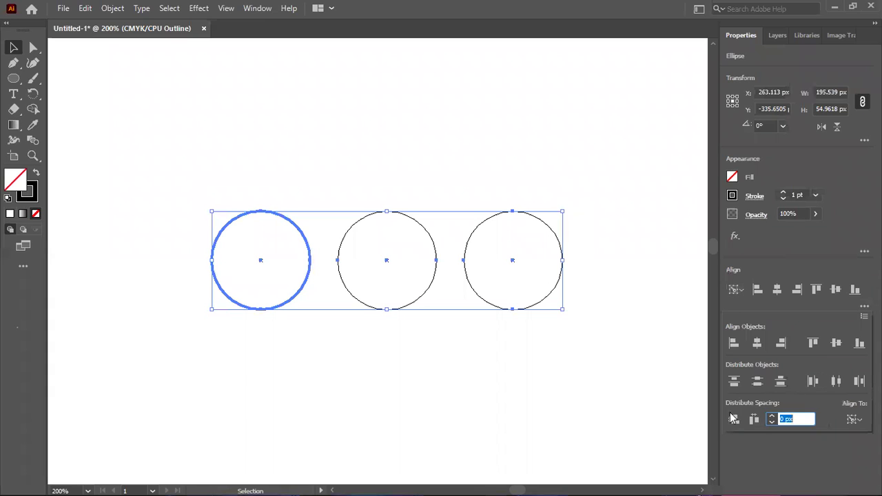
left_click(796, 419)
left_click(753, 421)
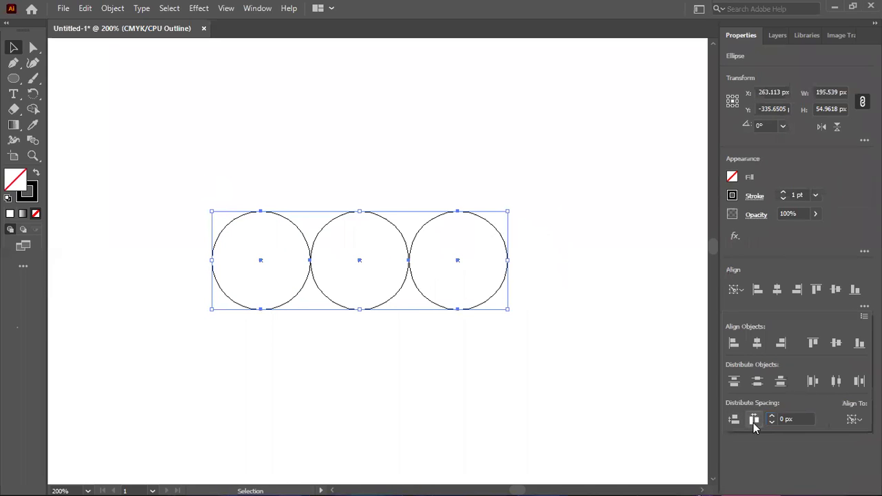
left_click(569, 342)
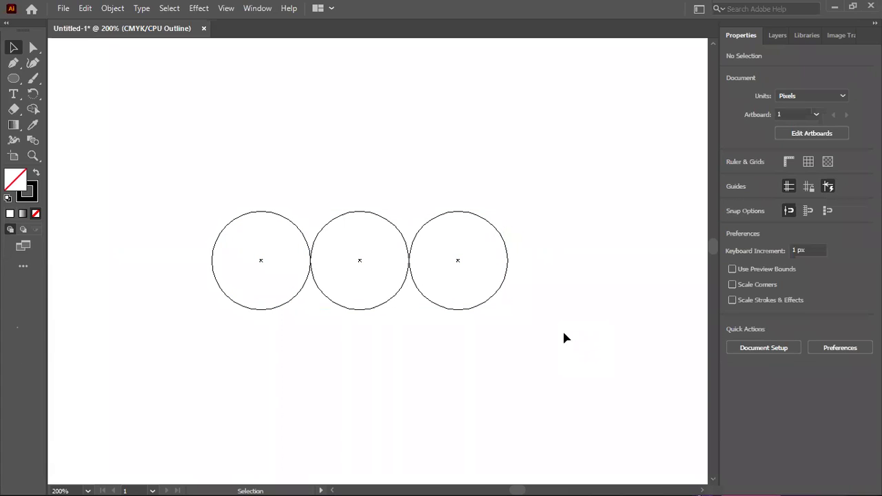
Step: Copy the three-circle row's total width value
left_click_drag(206, 154, 596, 321)
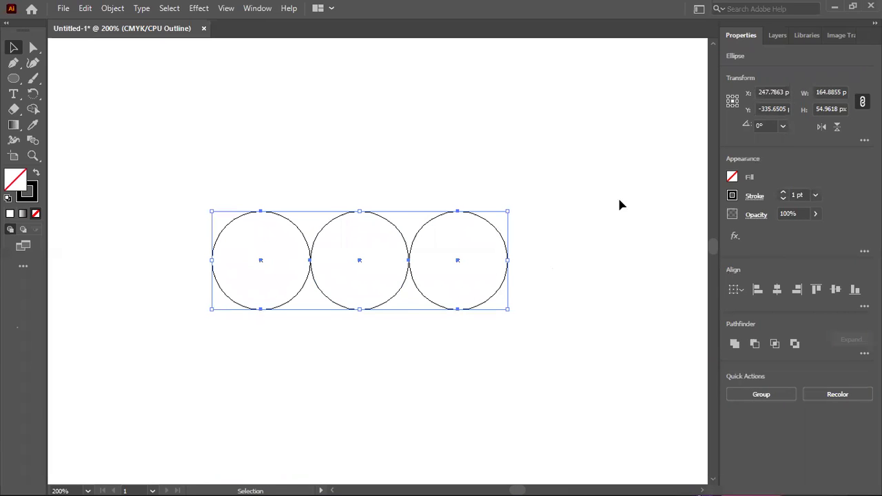
left_click(835, 92)
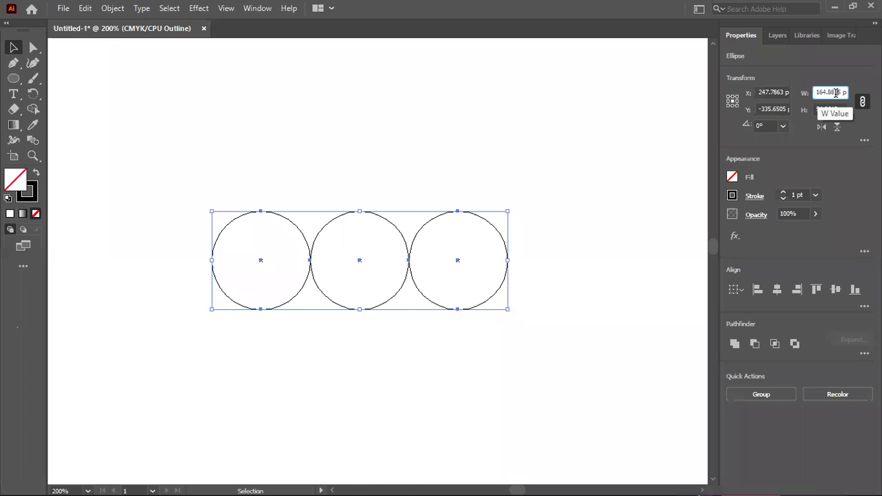
double_click(835, 92)
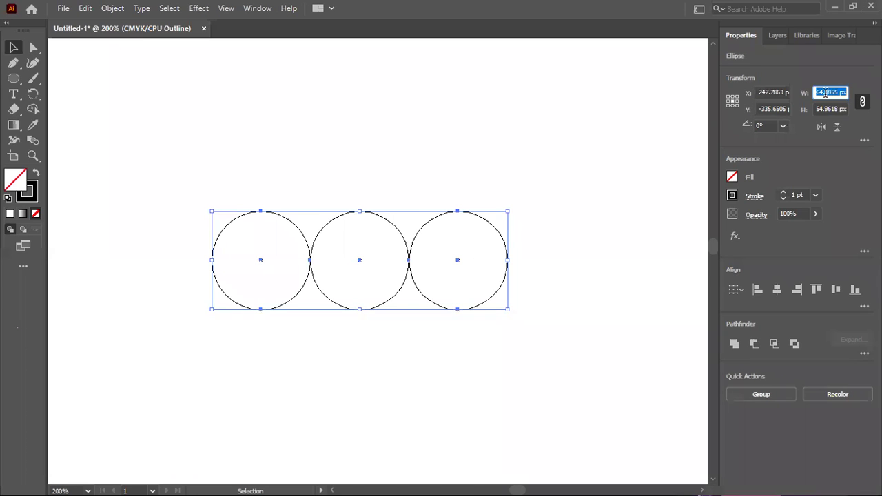
right_click(826, 93)
left_click(754, 136)
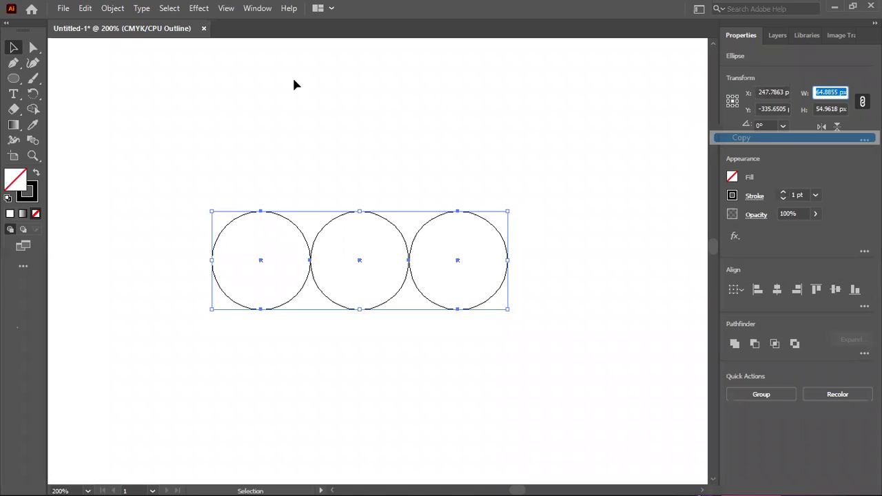
left_click(172, 89)
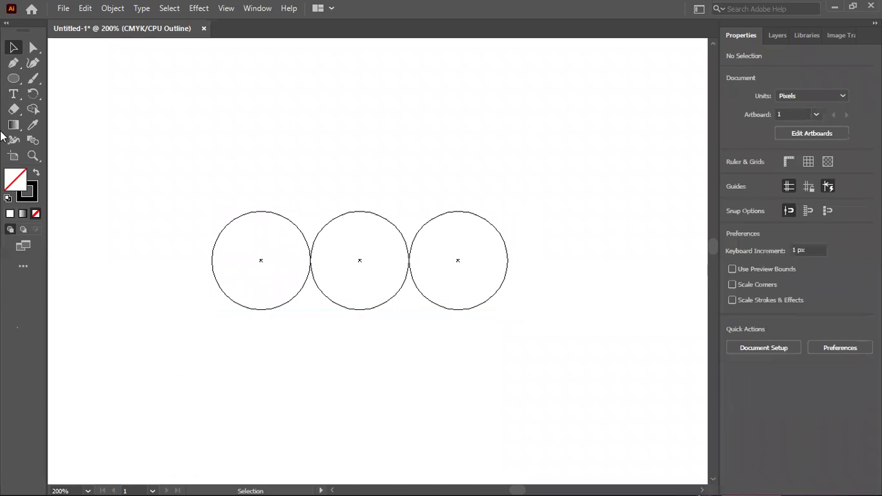
Step: Draw a 164.8855 × 164.8855 px circle with the Ellipse tool using the copied width
left_click(13, 78)
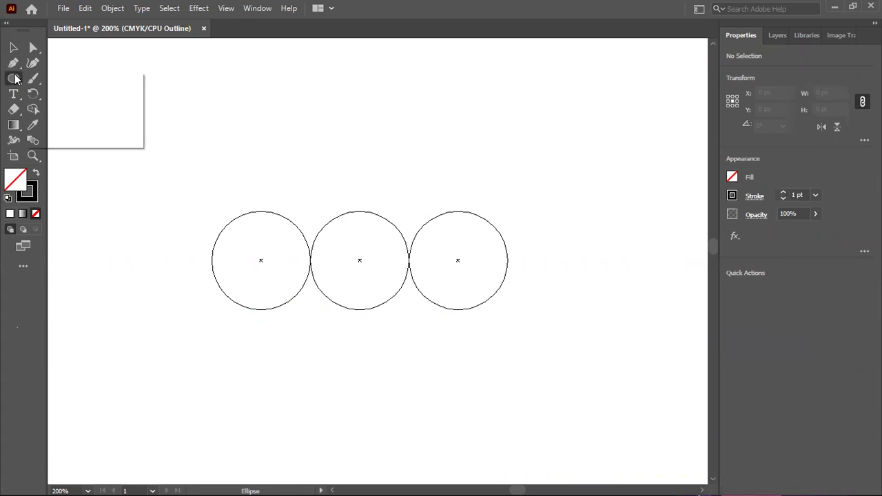
left_click(66, 98)
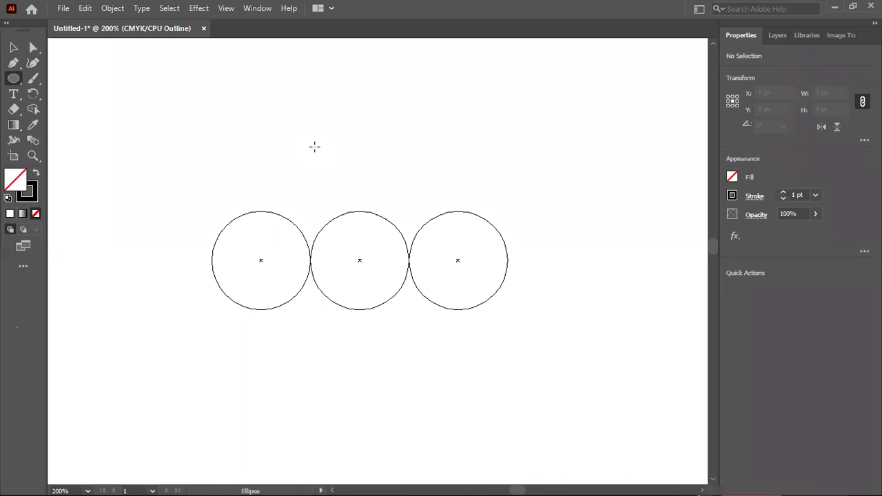
left_click(314, 146)
left_click_drag(430, 184, 437, 124)
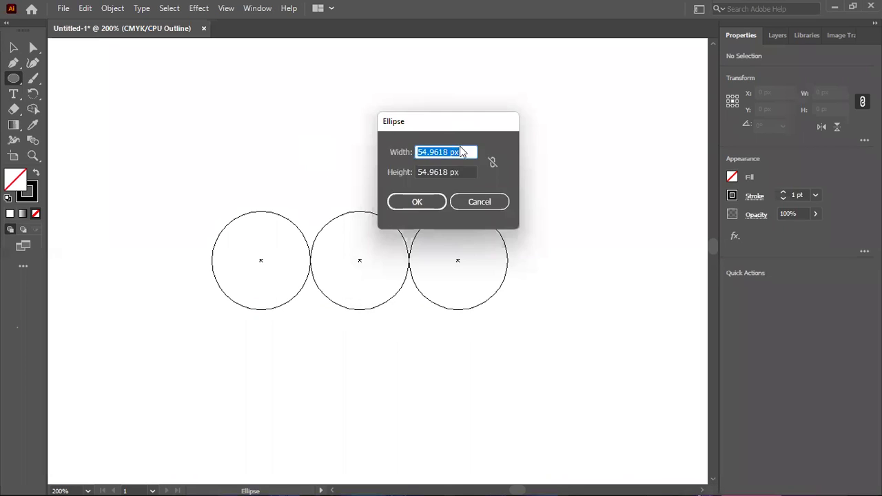
left_click(471, 152)
key("ctrl+a")
key("ctrl+v")
key("Tab")
key("ctrl+v")
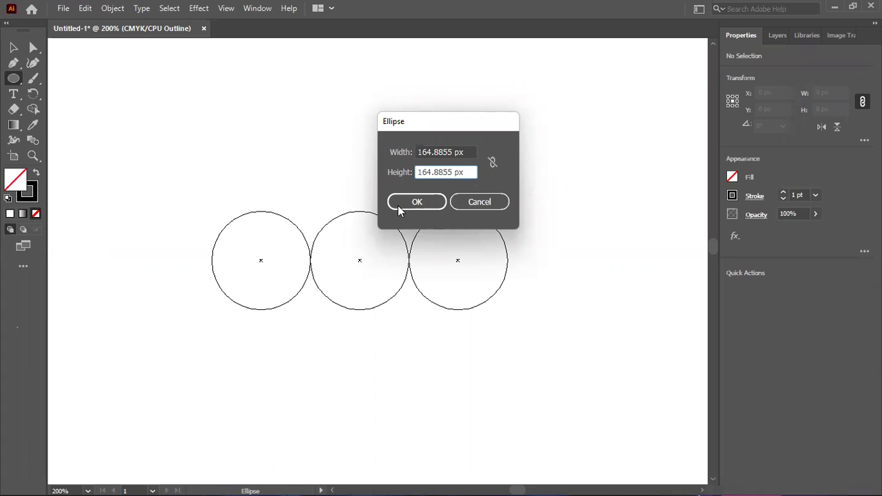
key("Return")
Step: Move the large circle to the right of the row
left_click(13, 47)
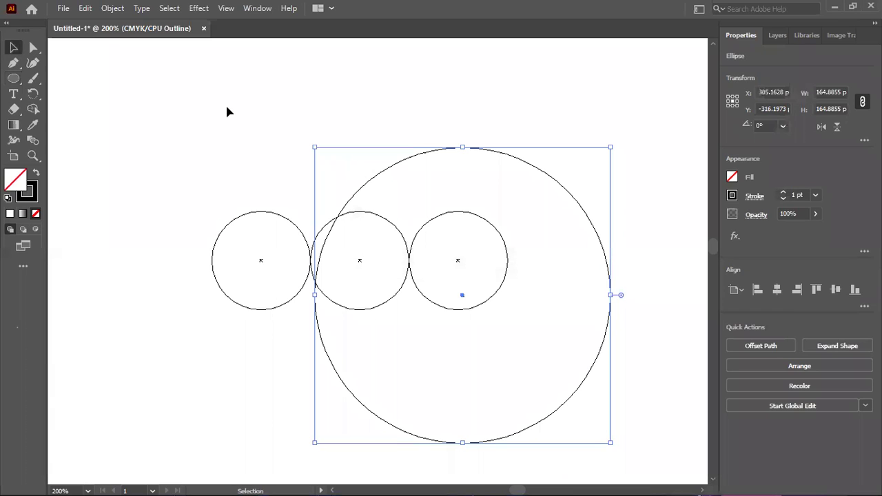
left_click(376, 126)
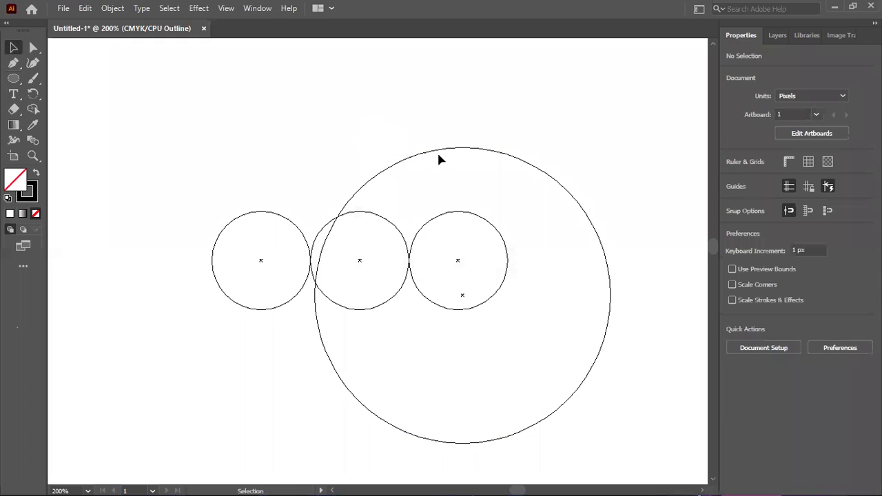
left_click(322, 330)
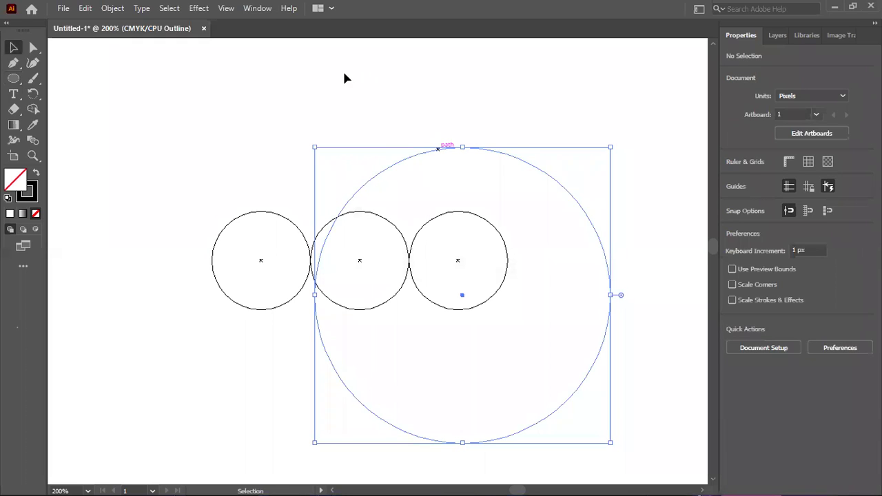
left_click(583, 141)
left_click_drag(379, 172, 562, 154)
Step: Group the three small circles together
left_click_drag(234, 193, 448, 272)
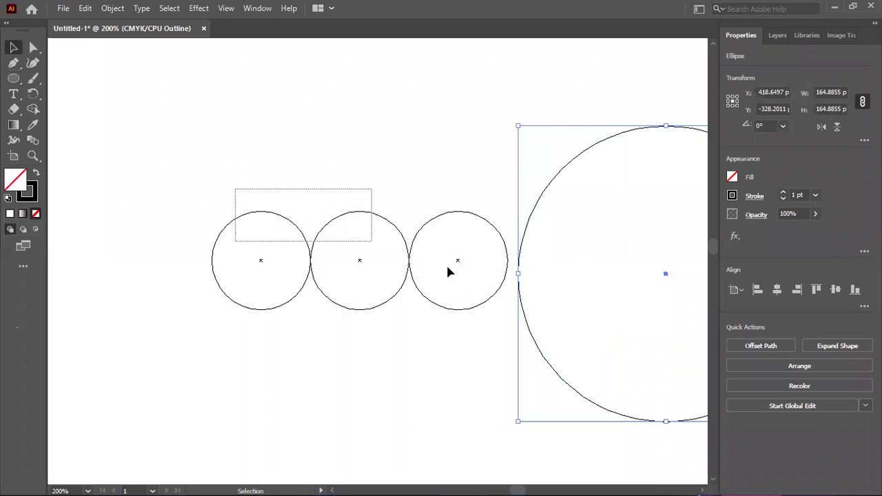
left_click_drag(391, 238, 391, 238)
right_click(391, 238)
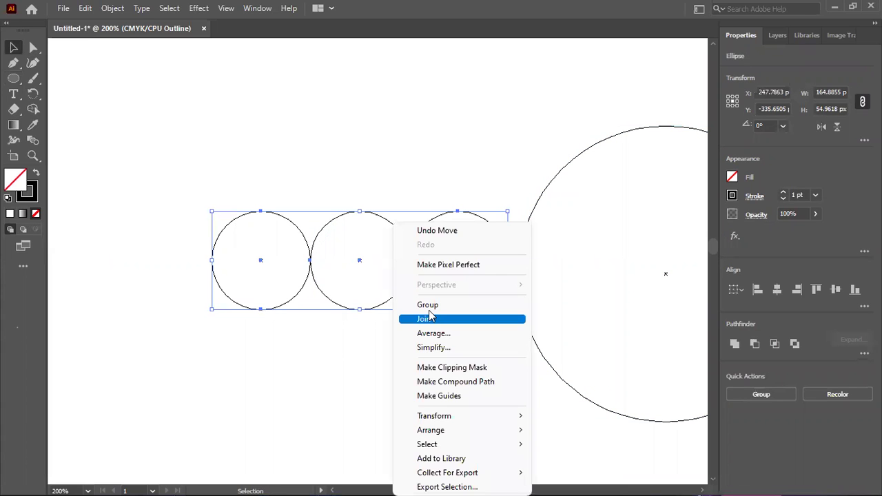
left_click(424, 304)
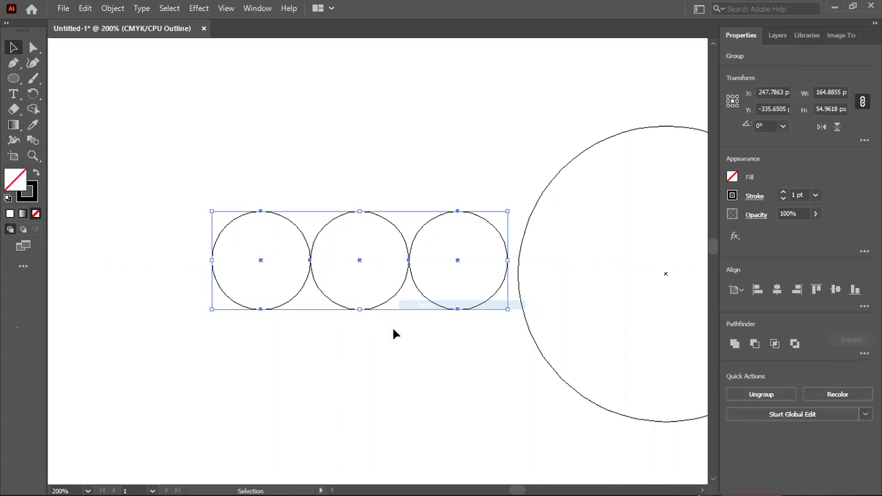
left_click(391, 305)
Step: Select everything and apply Horizontal and Vertical Align Center to centre the large circle on the row
key("ctrl+z")
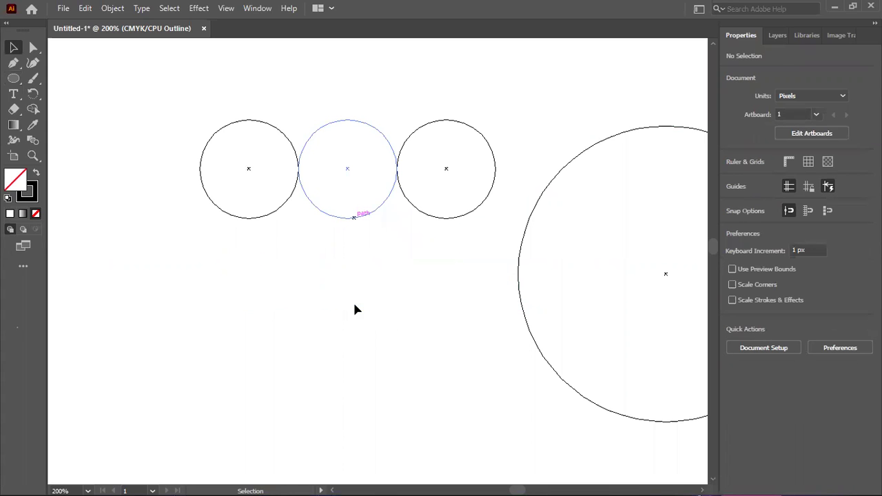
key("ctrl+shift+z")
key("ctrl+a")
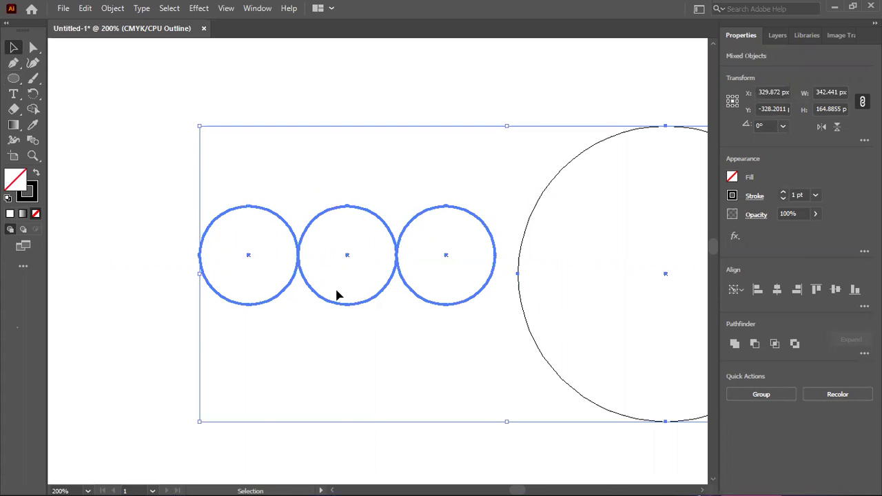
left_click(777, 290)
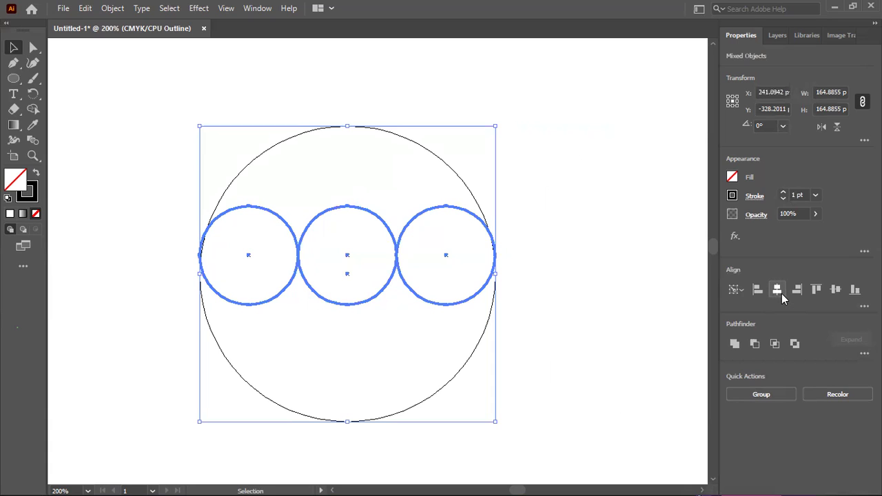
left_click(836, 290)
left_click(631, 244)
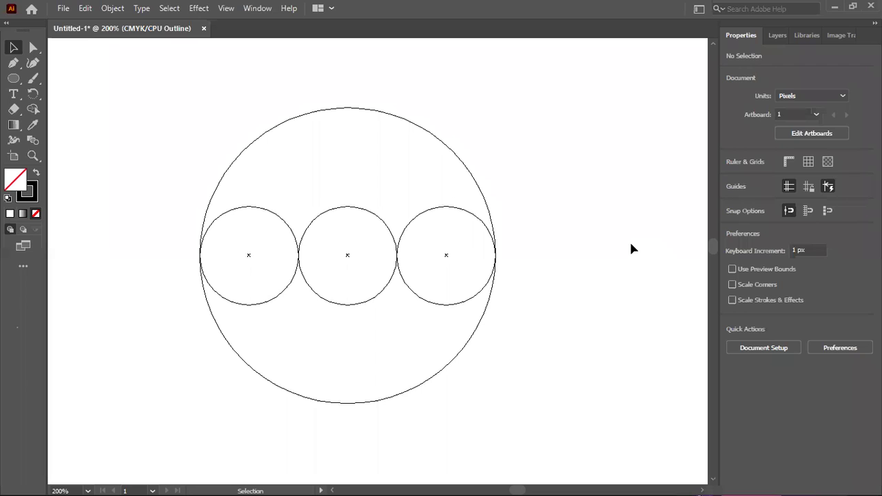
left_click_drag(347, 206, 347, 208)
Step: Ungroup the small circles and take the left and middle circles' combined width, 109.9237 px
right_click(366, 208)
left_click(400, 319)
left_click(544, 366)
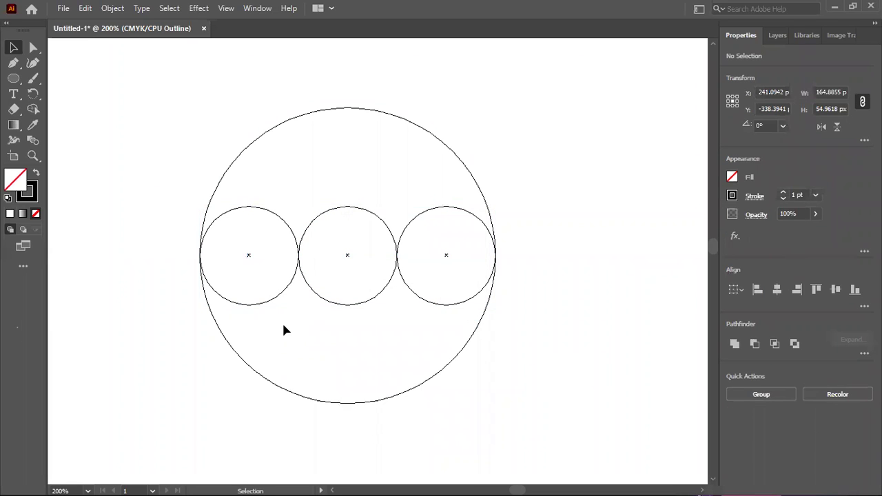
left_click_drag(299, 298, 321, 271)
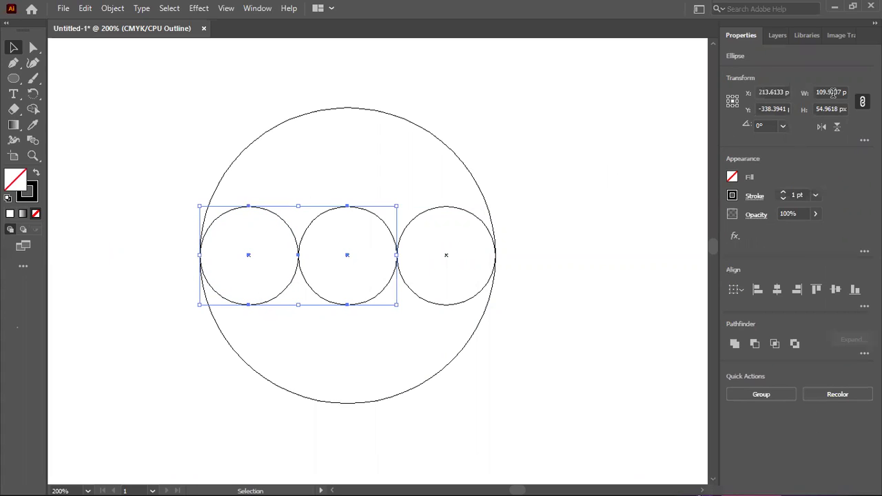
left_click(816, 92)
key("ctrl+a")
key("ctrl+c")
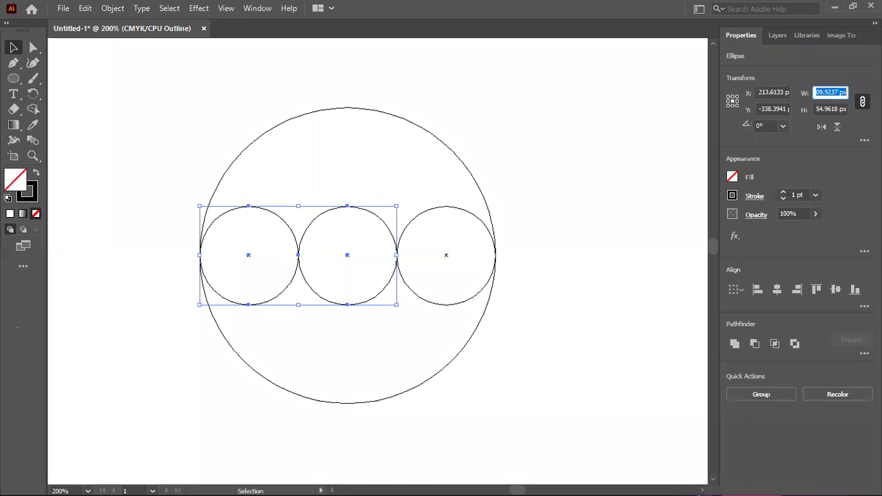
left_click(224, 117)
Step: Draw a 109.9237 × 109.9237 px circle with the Ellipse tool
left_click(13, 78)
left_click(235, 91)
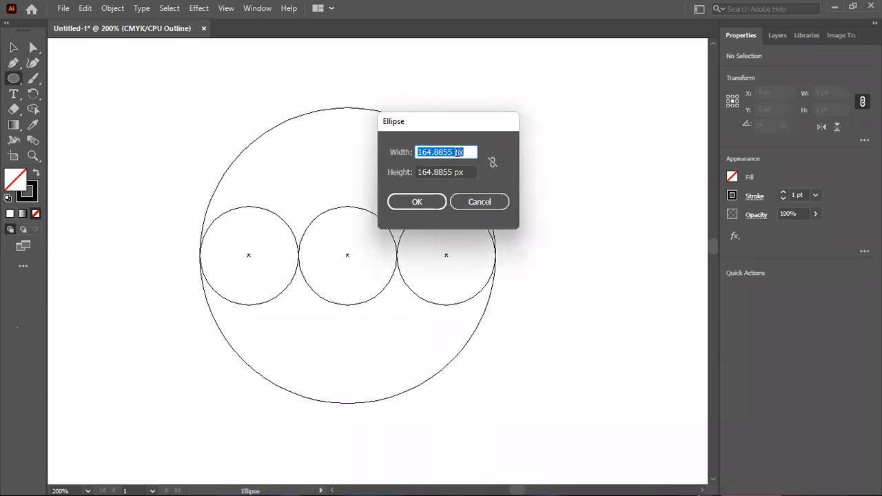
key("ctrl+v")
key("Tab")
key("ctrl+v")
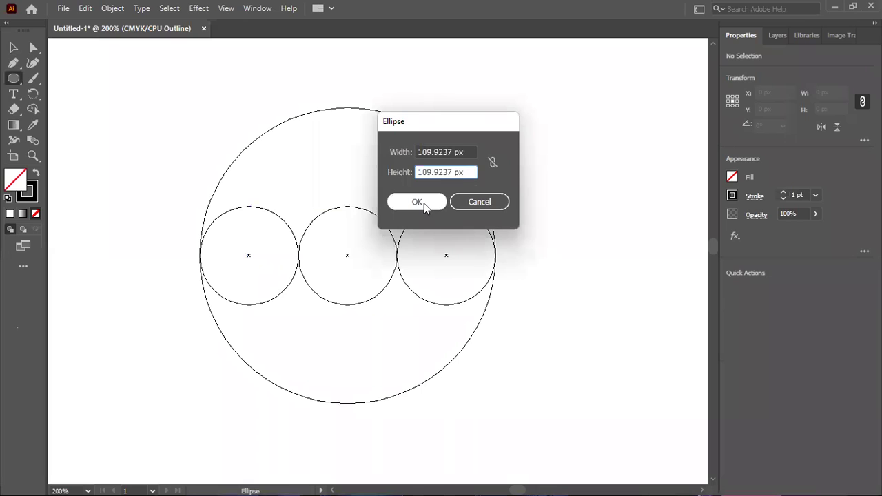
left_click(422, 202)
left_click(15, 47)
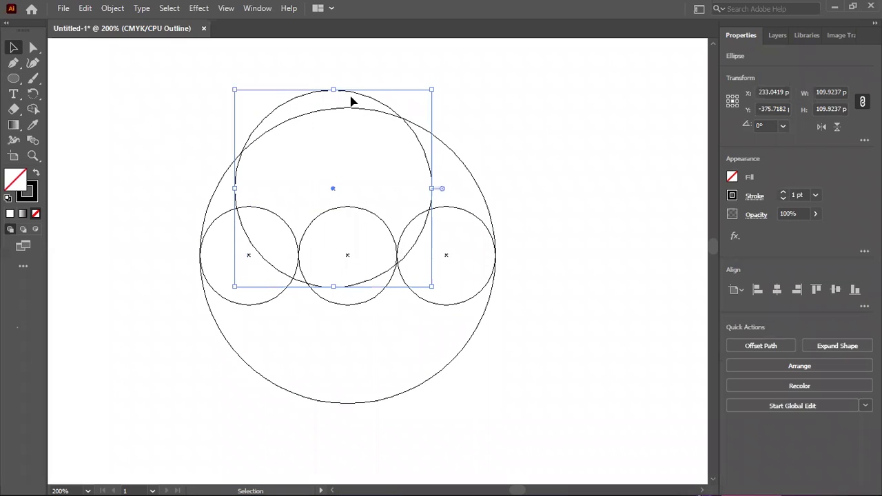
Step: Move the new circle to the upper left and place a copy at the upper right
left_click_drag(273, 265, 478, 124)
left_click(387, 113)
left_click_drag(387, 113, 657, 66)
left_click_drag(594, 126, 594, 126)
left_click(550, 385)
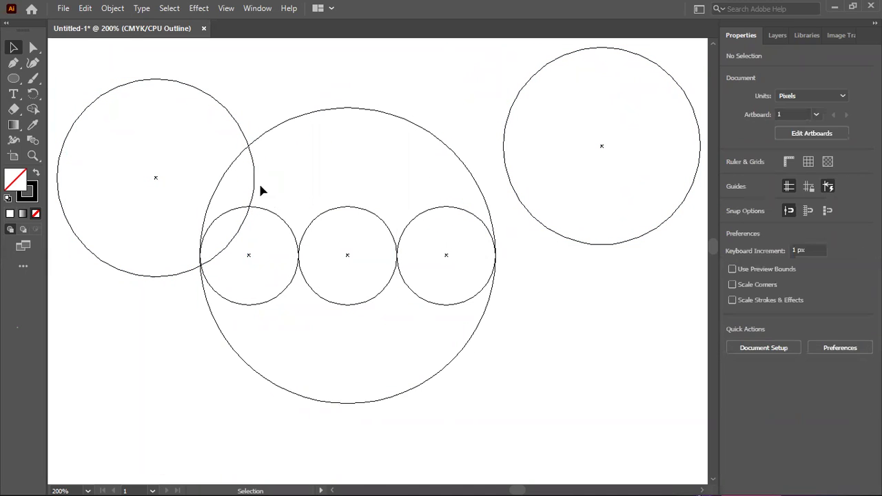
Step: Group the left and middle small circles and centre the upper-left circle on them both ways
left_click_drag(268, 321, 309, 272)
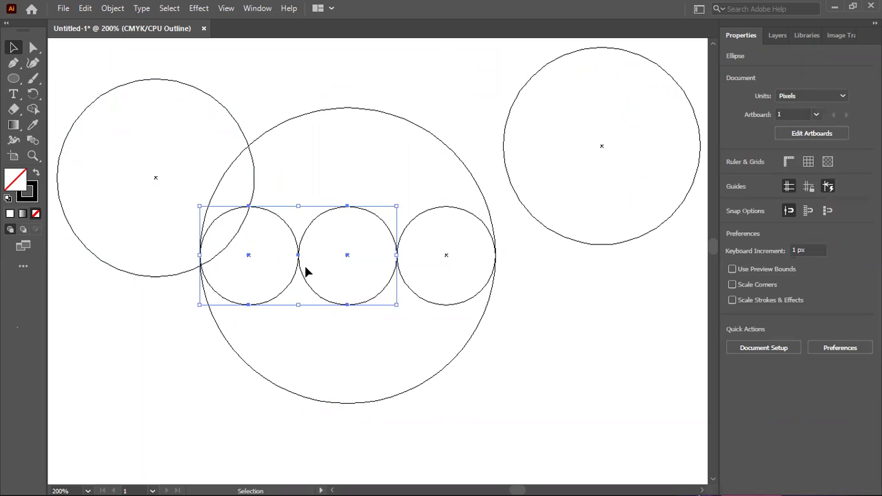
right_click(299, 270)
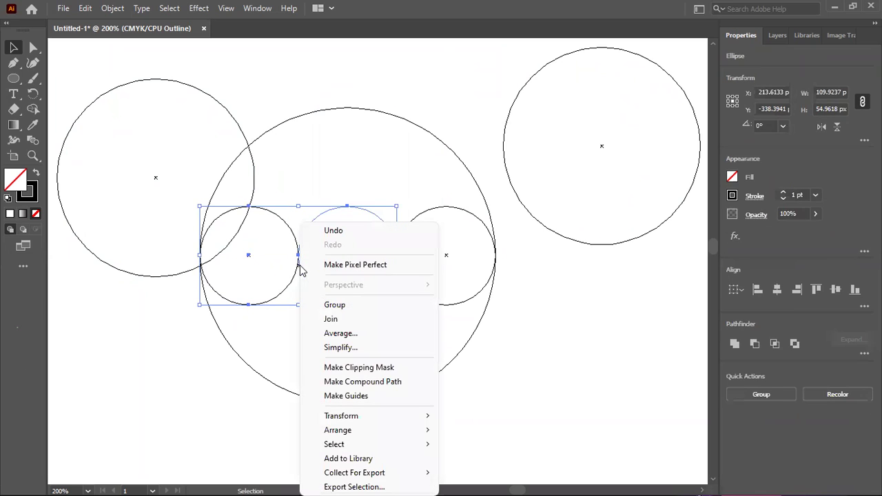
left_click(339, 309)
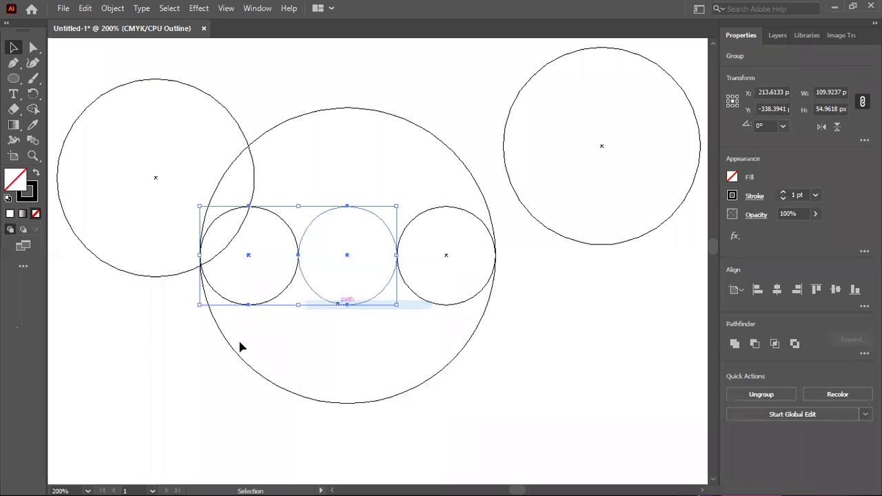
left_click(254, 187, "shift")
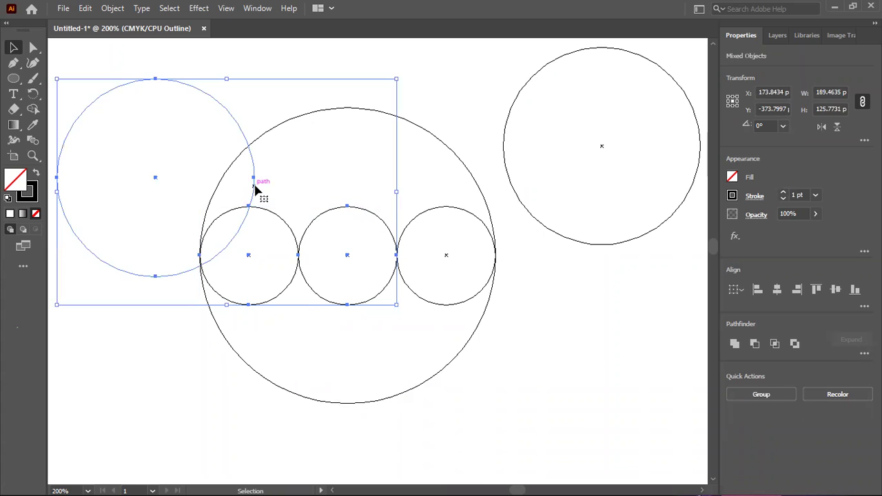
left_click(374, 214)
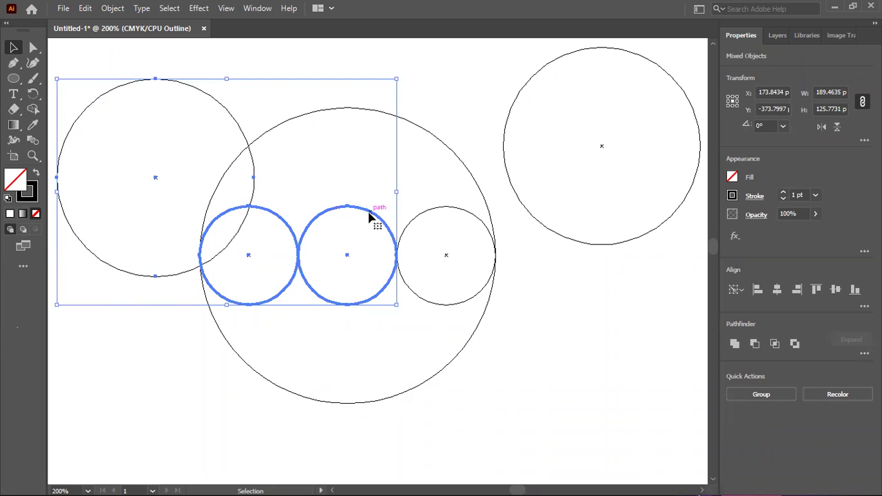
left_click(776, 291)
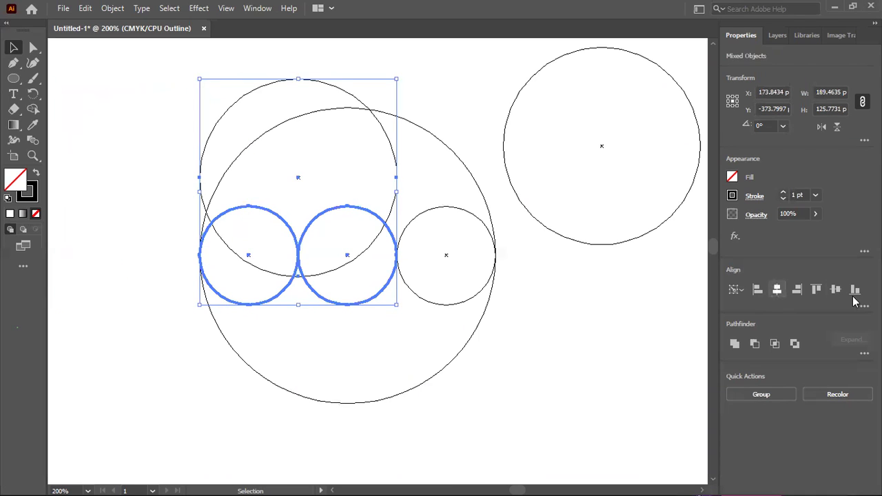
left_click(835, 291)
Step: Ungroup the left and middle small circles
left_click(603, 319)
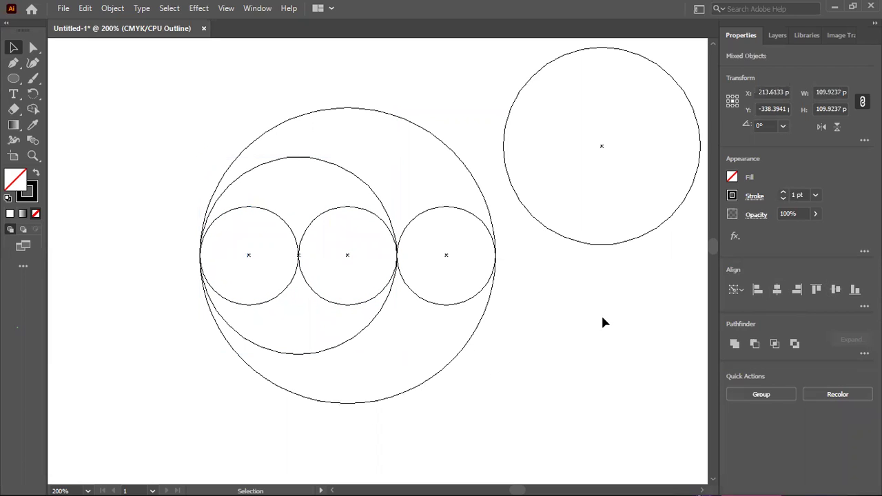
left_click(300, 262)
right_click(300, 263)
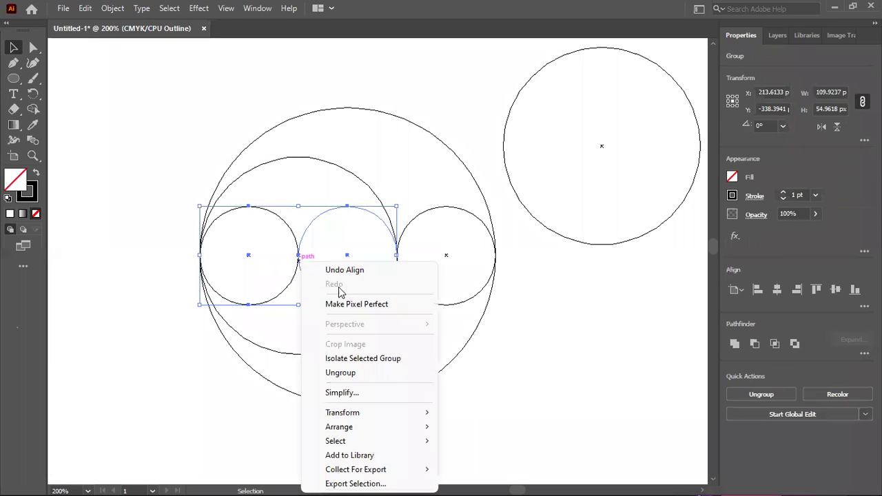
left_click(340, 372)
left_click(348, 299)
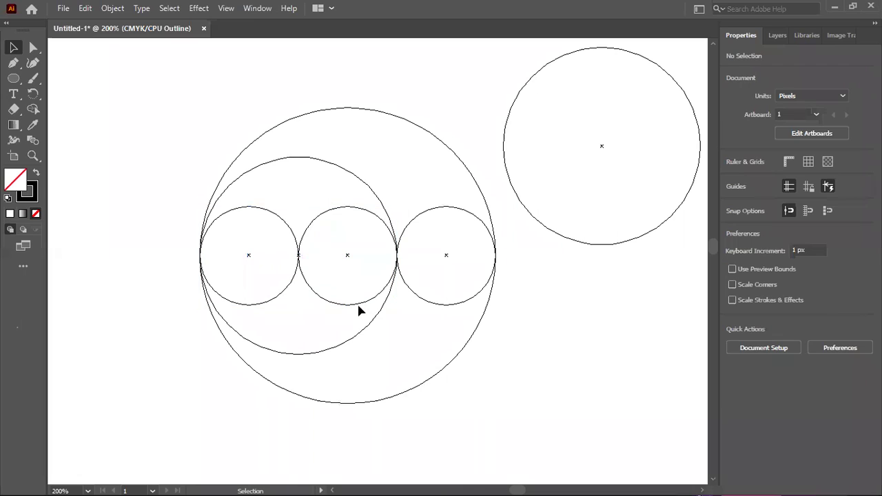
Step: Group the middle and right small circles and centre the upper-right circle on them both ways
left_click(361, 307)
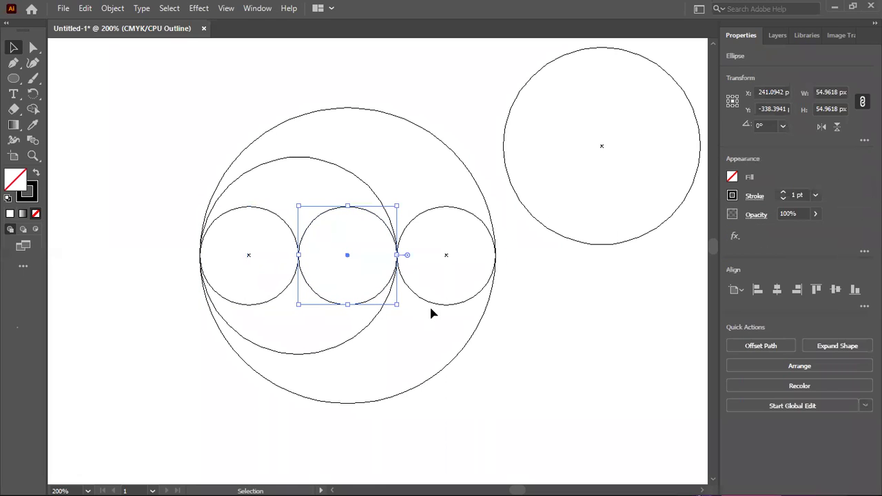
left_click(453, 304, "shift")
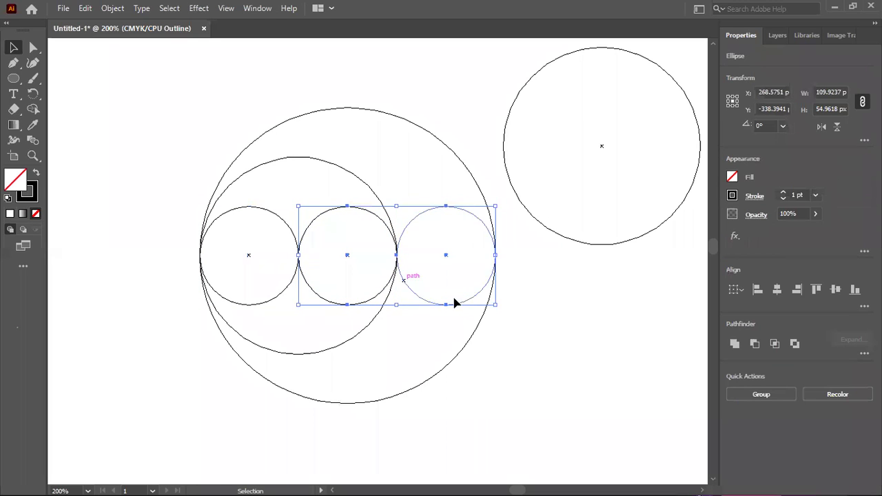
right_click(437, 304)
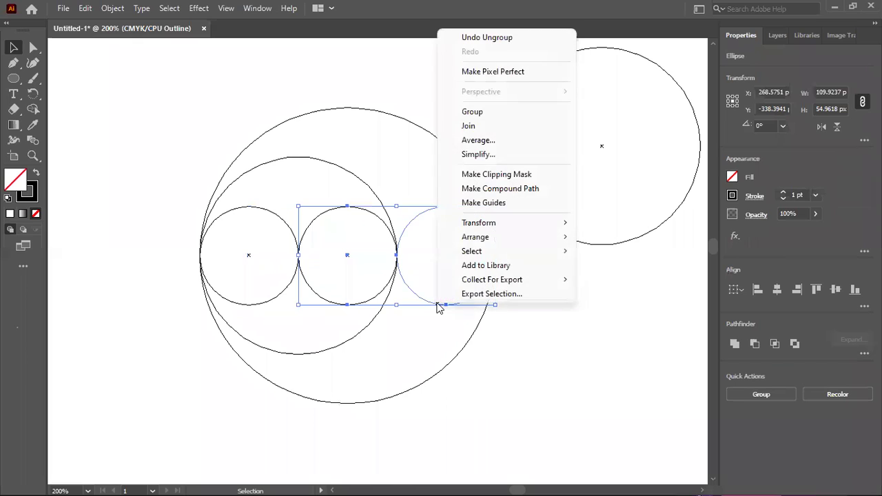
left_click(476, 112)
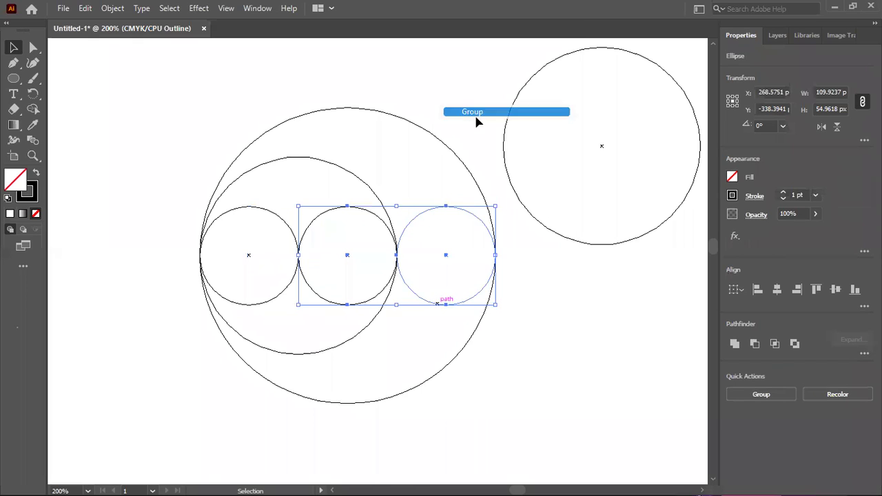
left_click(569, 239, "shift")
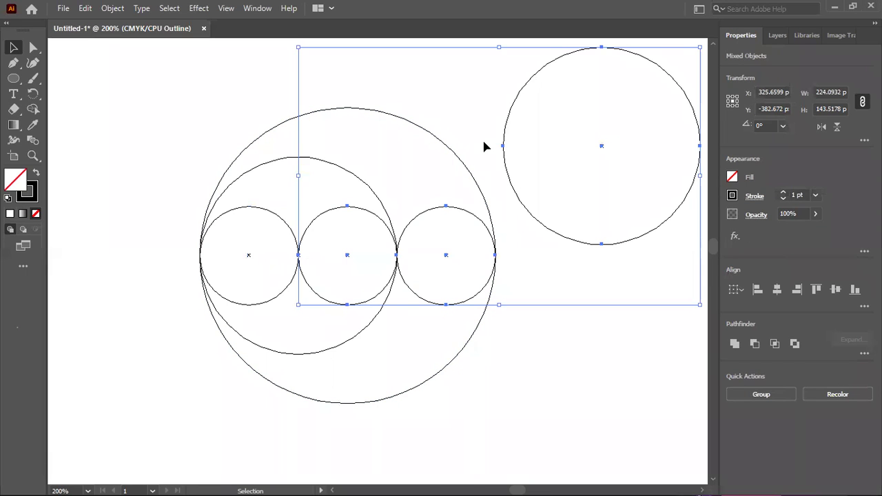
left_click(417, 219)
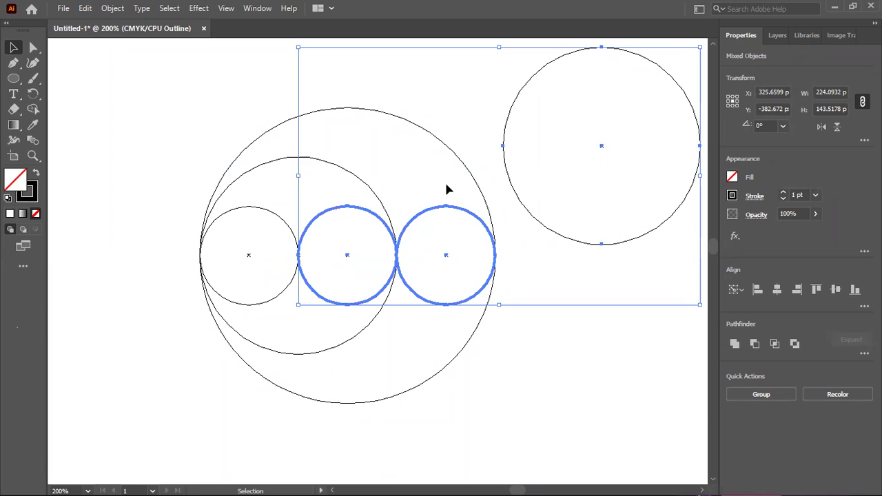
left_click(781, 288)
left_click(835, 290)
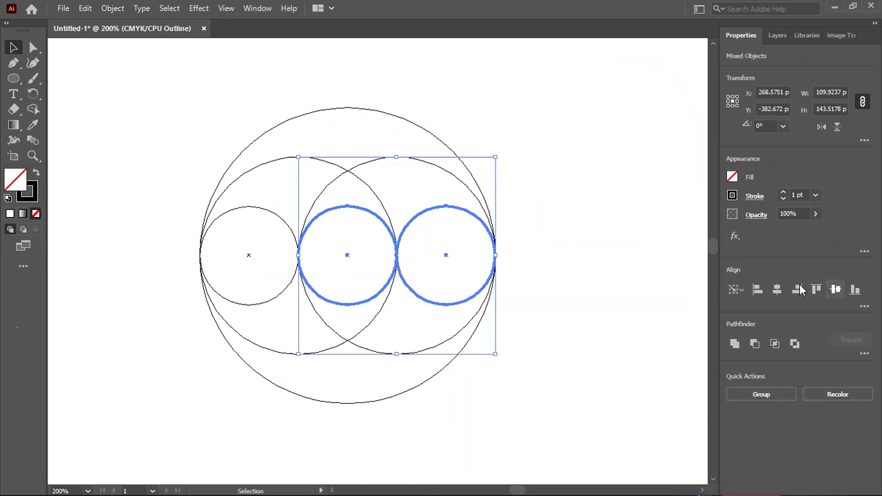
Step: Ungroup the middle and right small circles
left_click(641, 283)
left_click(412, 230)
right_click(413, 225)
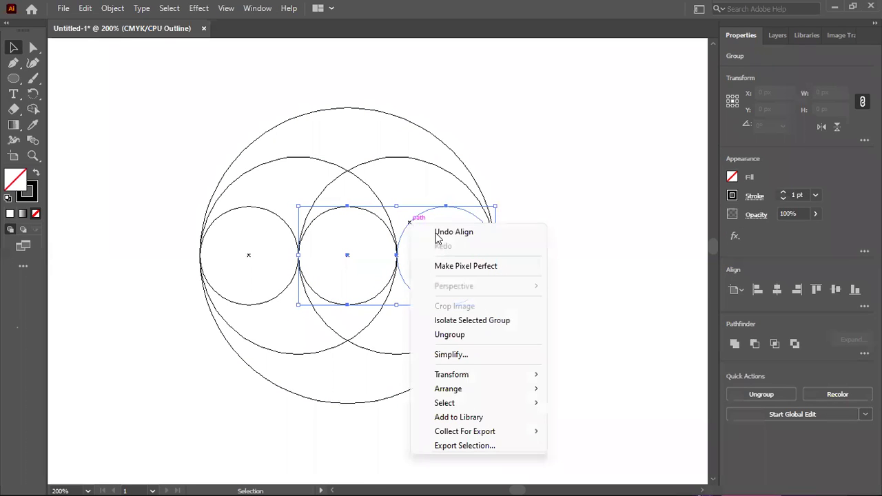
left_click(453, 336)
left_click(567, 275)
right_click(567, 275)
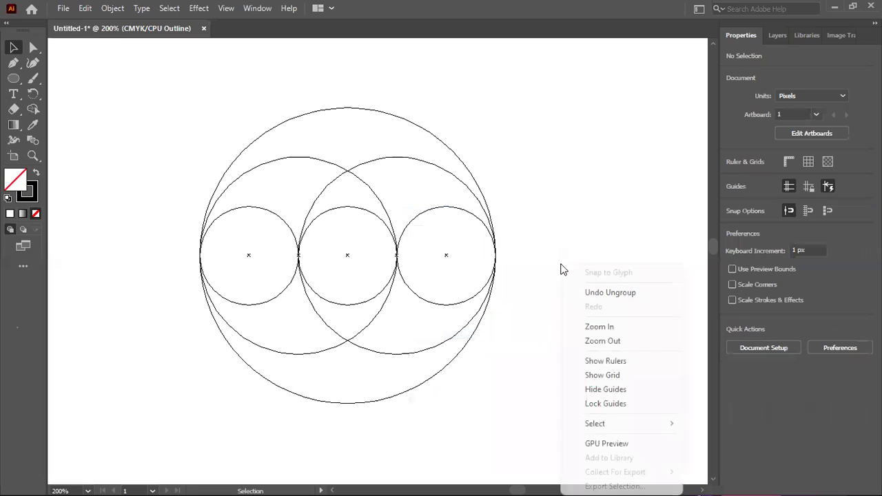
Step: Switch the canvas to GPU Preview so the circles display their actual strokes
left_click(607, 444)
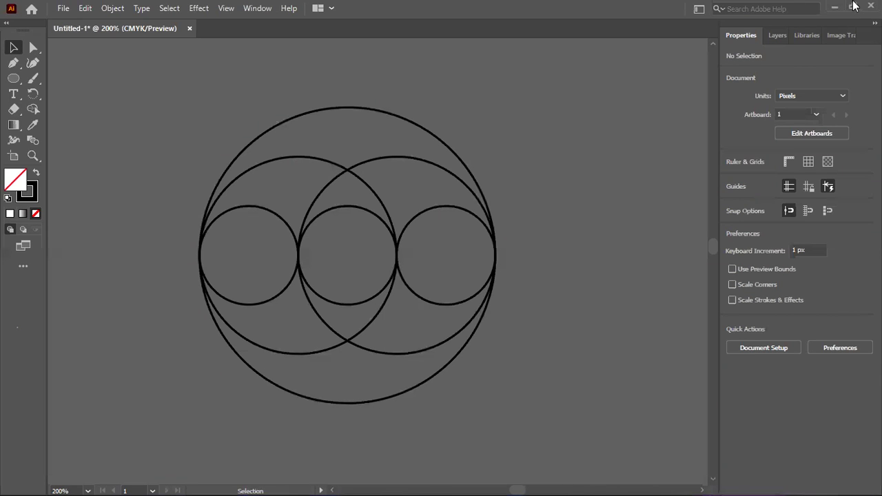
Step: Minimize Illustrator and the browser with the course video, then restore the Illustrator document
left_click(832, 7)
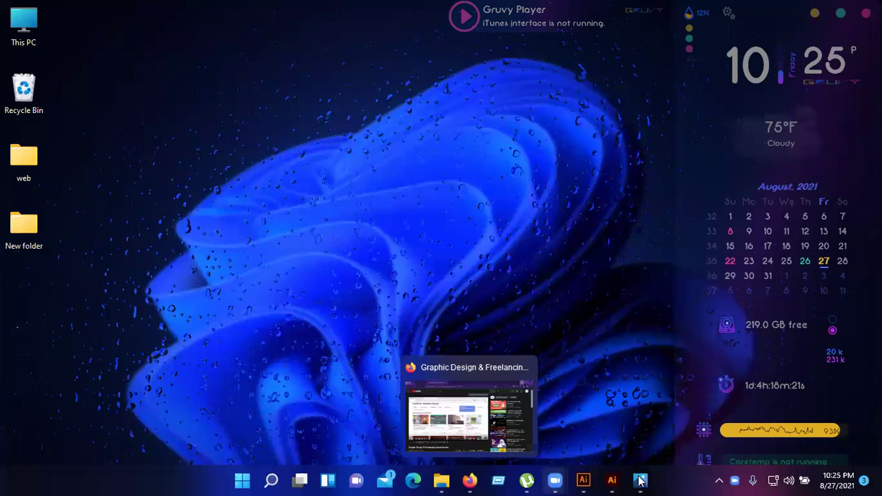
left_click(474, 481)
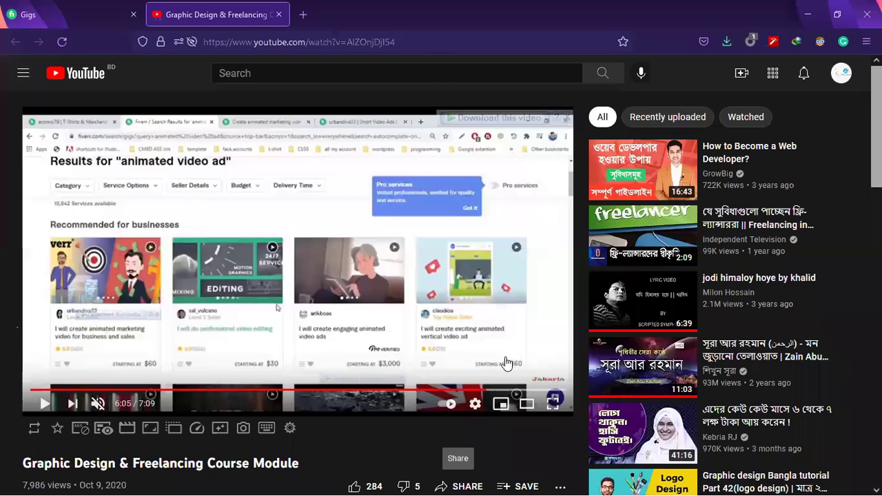
left_click(807, 14)
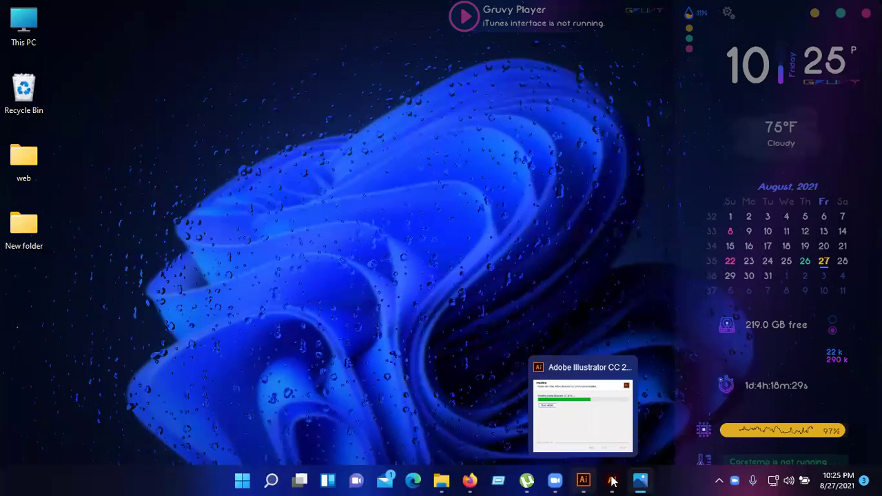
left_click(612, 481)
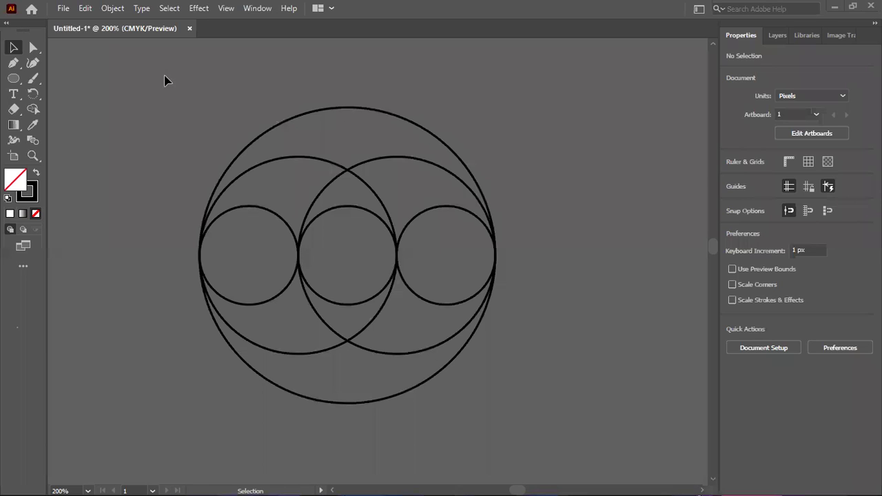
Step: Marquee-select the large circle, three small circles and two overlapping circles
left_click_drag(153, 80, 585, 419)
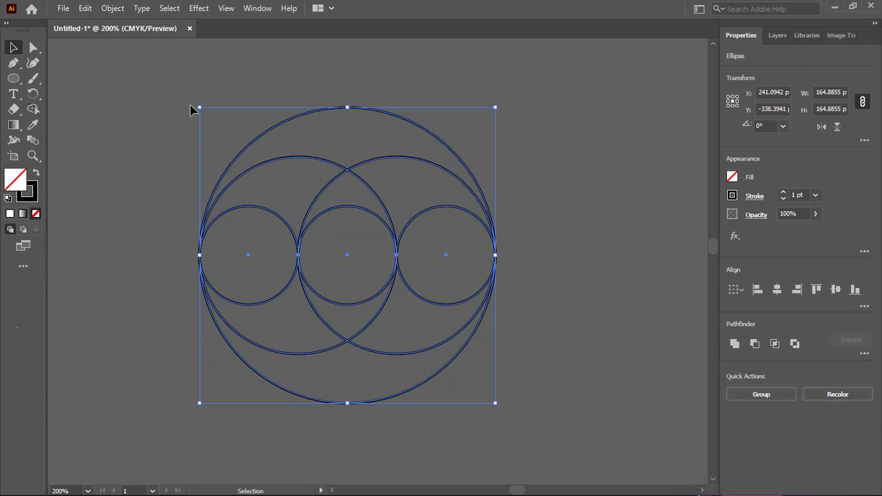
key("shift")
Step: With Shape Builder, merge the crescents and lenses into curved swirl bands
key("shift+m")
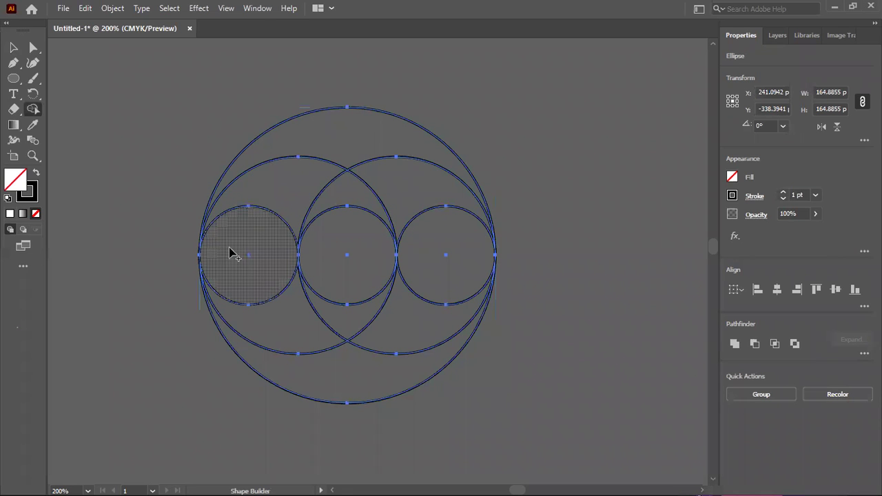
mouse_move(248, 255)
left_mouse_down()
mouse_move(279, 327)
mouse_move(324, 372)
left_mouse_up()
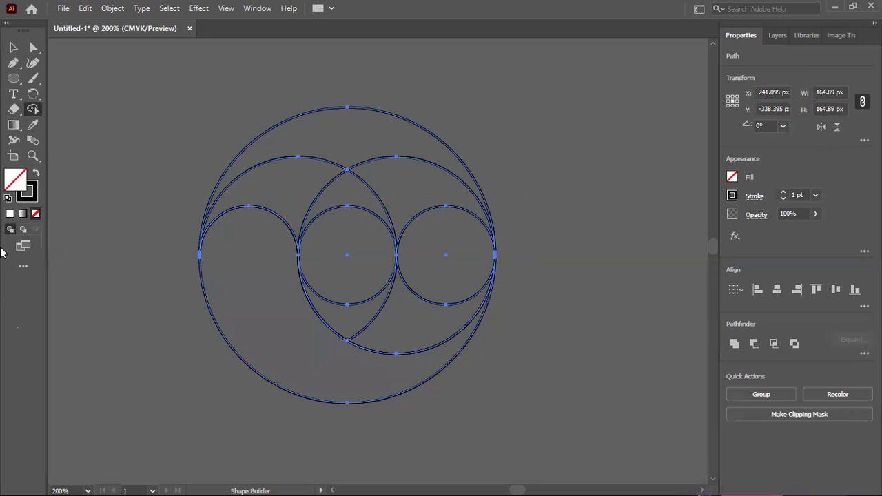
mouse_move(452, 251)
left_mouse_down()
mouse_move(418, 174)
mouse_move(390, 149)
left_mouse_up()
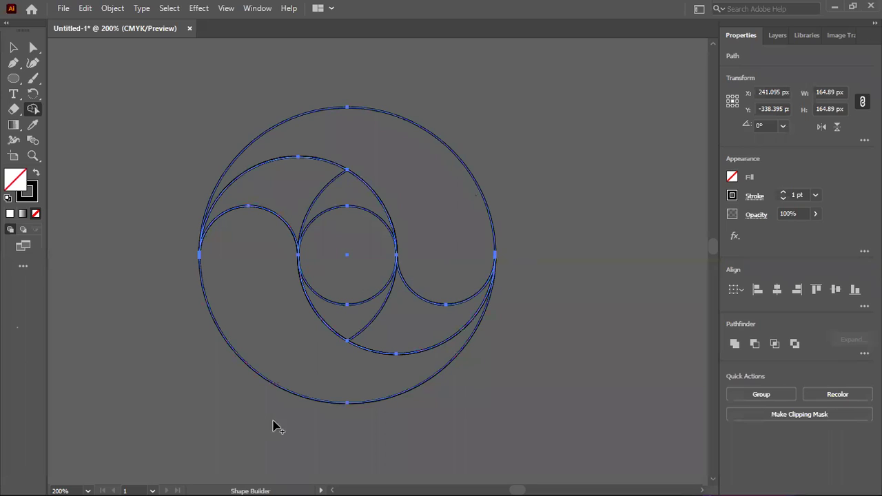
left_click_drag(308, 180, 347, 190)
left_click_drag(365, 324, 404, 329)
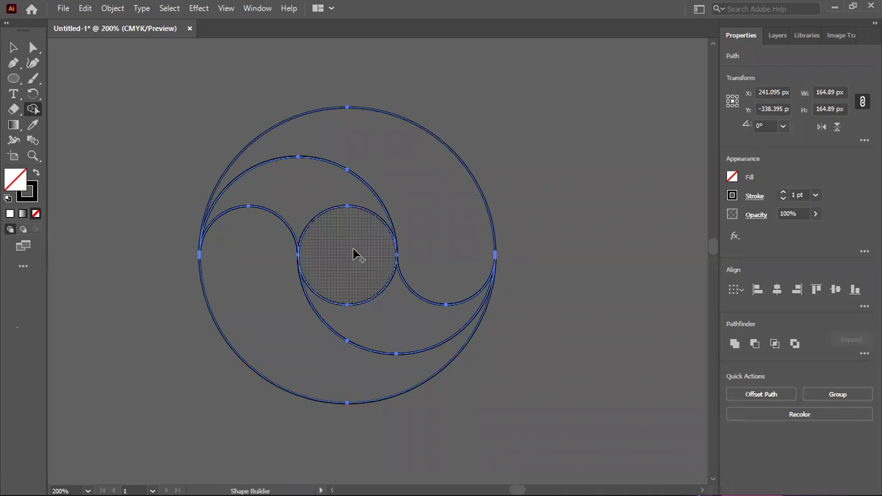
Step: Remove the leftover arc region with Alt, then return to the Selection tool and deselect
key("alt")
left_click(354, 254, "alt")
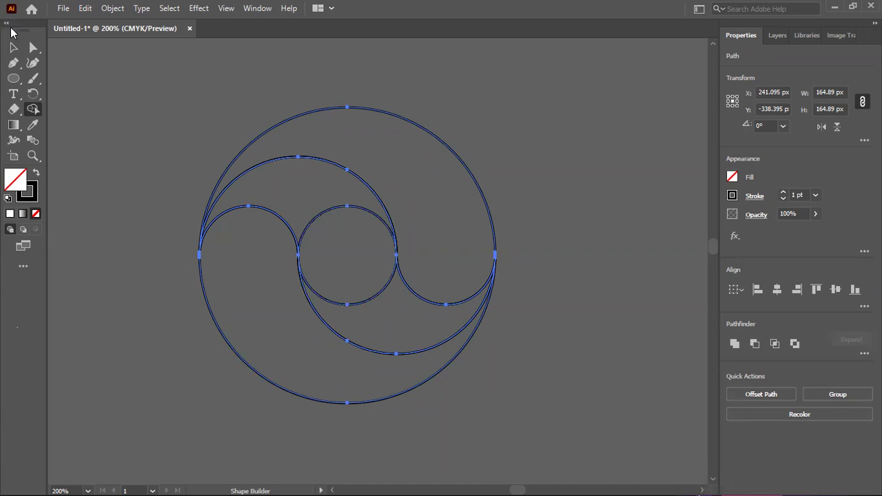
key("v")
left_click(143, 80)
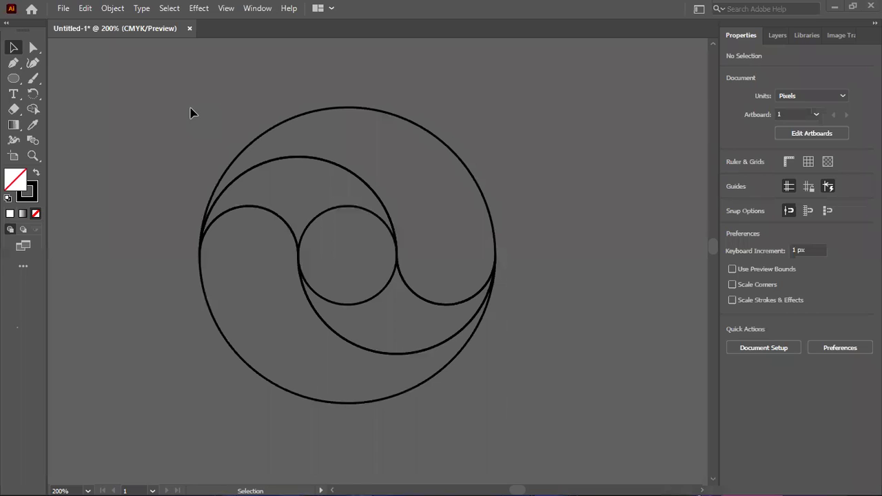
Step: Move the swirl artwork from the pasteboard onto the white artboard
scroll(190, 113, "down", 5)
left_click(252, 144)
left_click_drag(234, 136, 241, 310)
left_click(145, 372)
Step: Zoom back in, centre the swirl in view and select its upper curved band
scroll(196, 337, "up", 2)
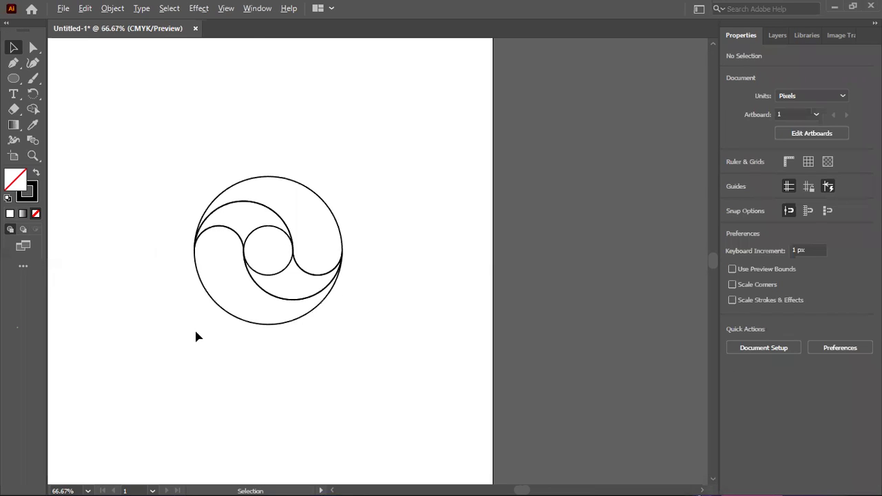
scroll(196, 336, "up", 3)
left_click_drag(485, 87, 472, 191)
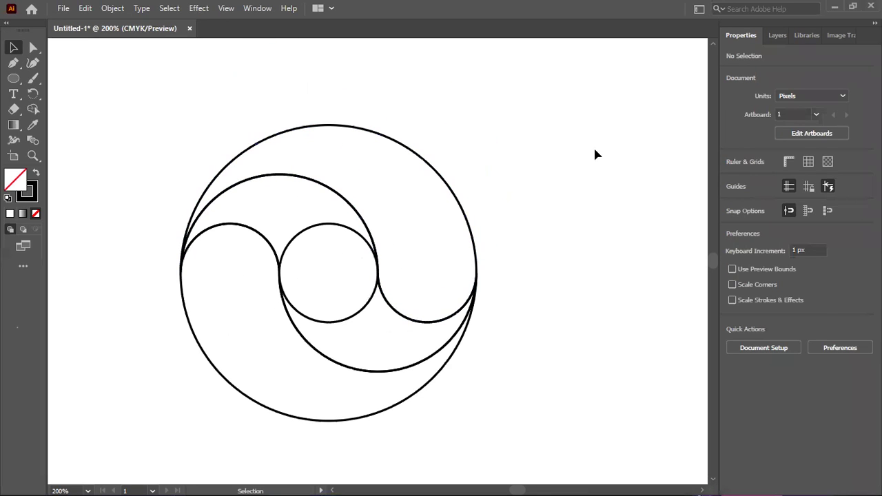
left_click(330, 191)
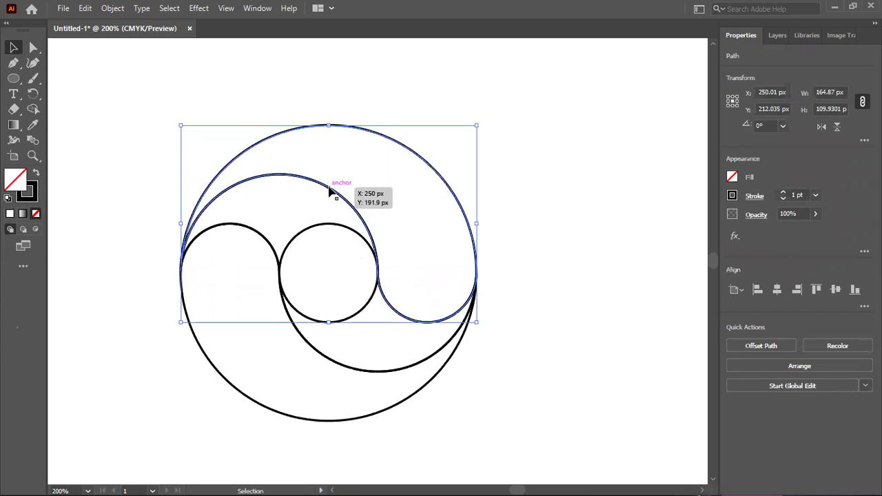
Step: Reselect the upper curved band and turn its black outline into a solid black fill
left_click(533, 200)
left_click(342, 198)
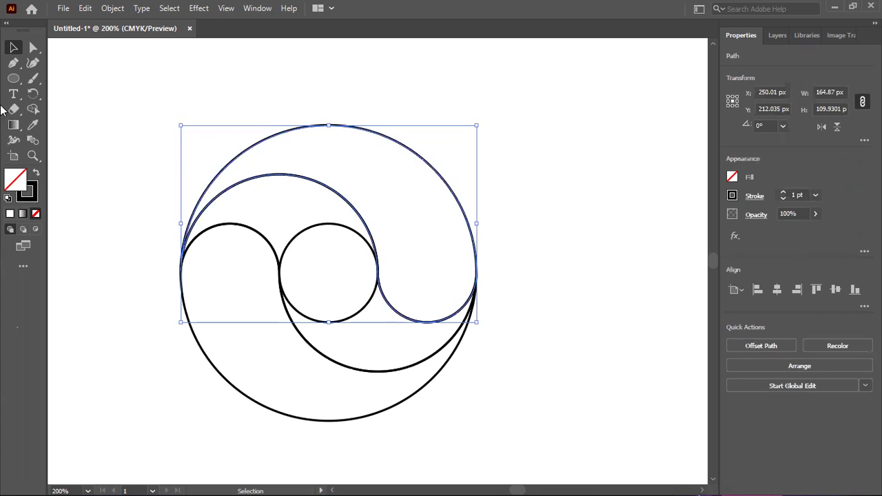
left_click(34, 175)
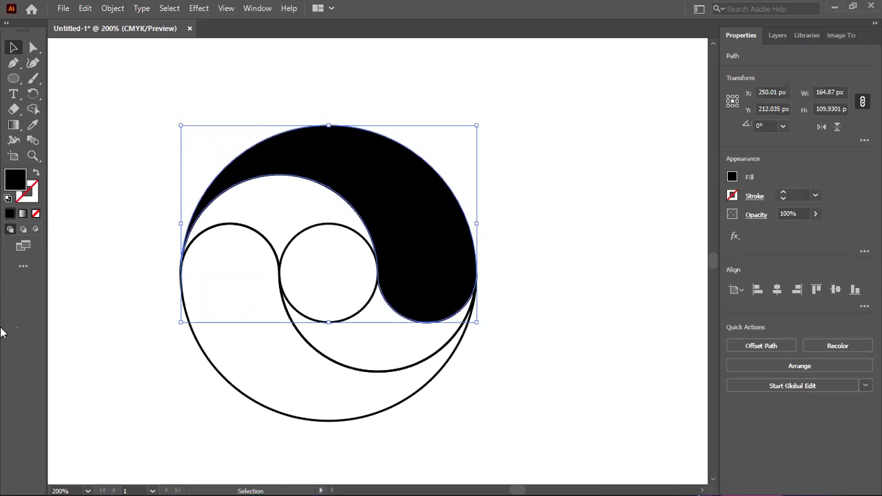
left_click(34, 174)
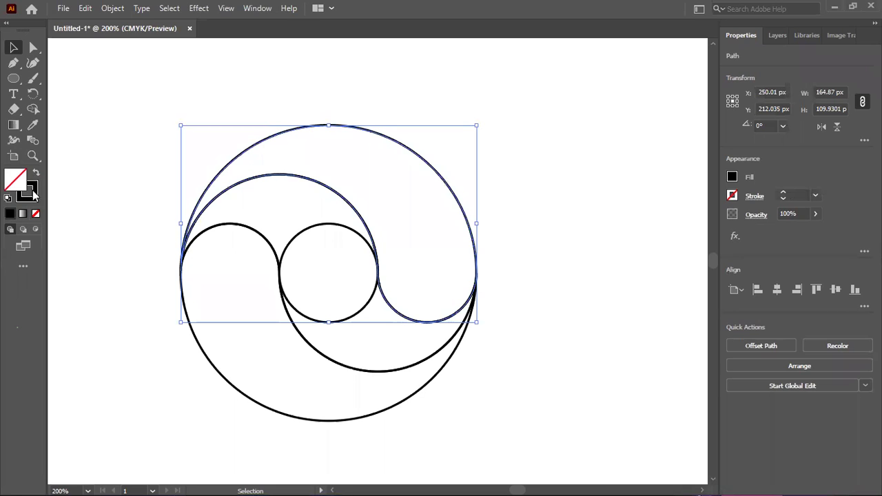
left_click(34, 174)
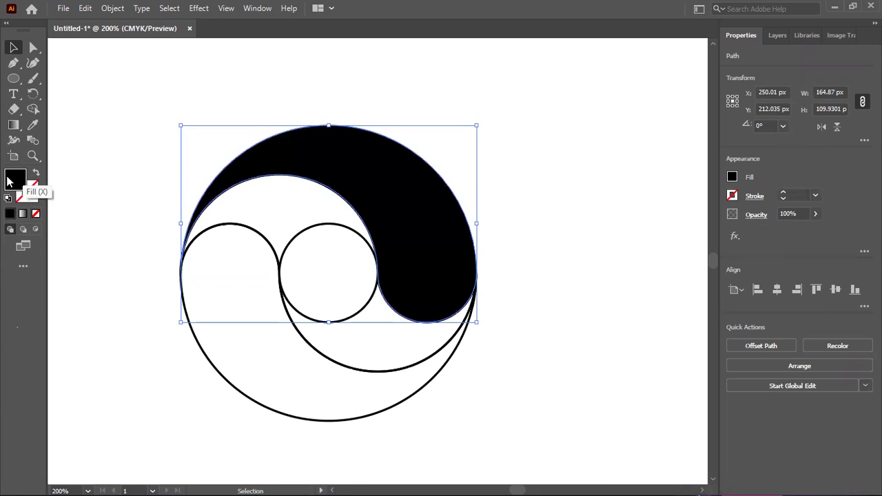
Step: In the fill's Color Picker, try out bright, saturated green shades for the band
double_click(9, 180)
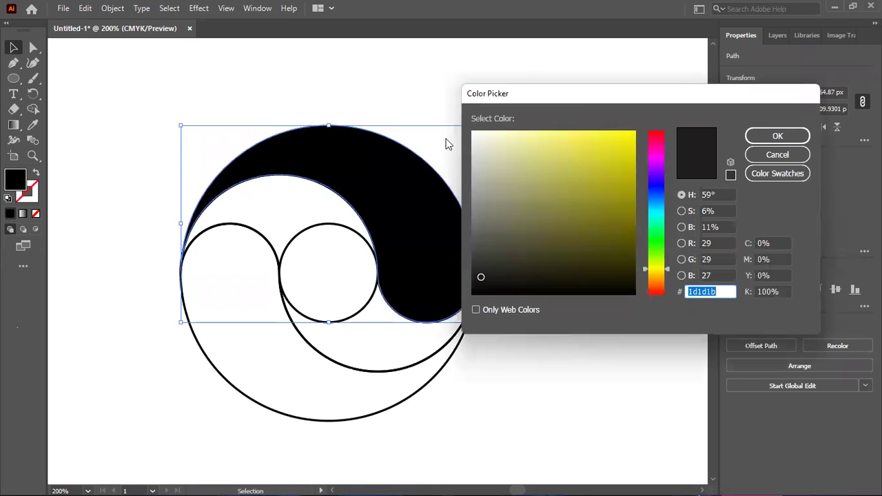
left_click_drag(582, 102, 641, 27)
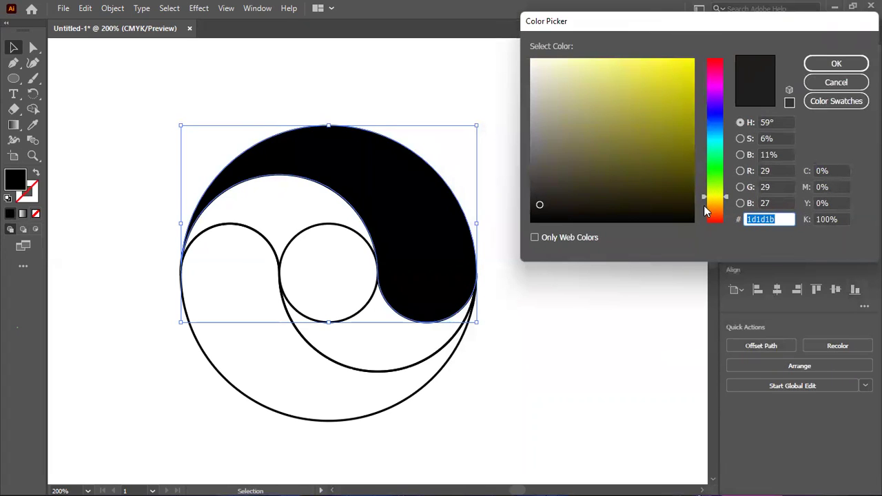
left_click_drag(717, 78, 714, 131)
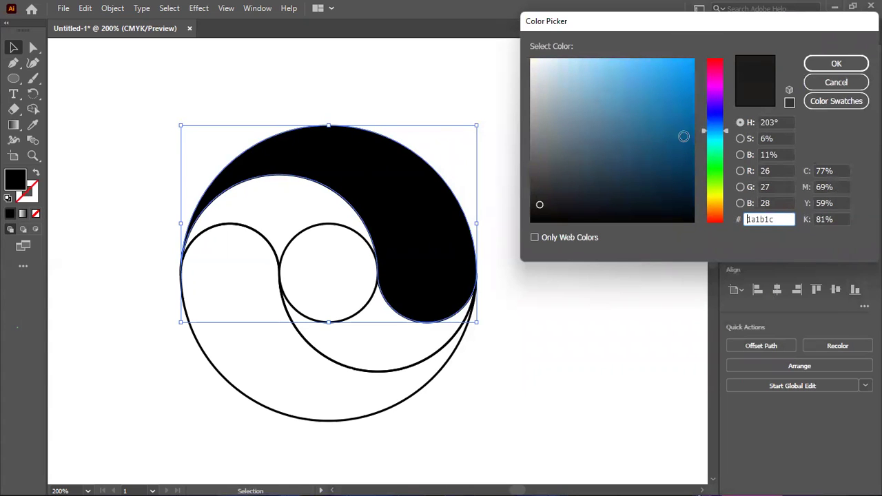
left_click(714, 166)
left_click_drag(714, 166, 714, 163)
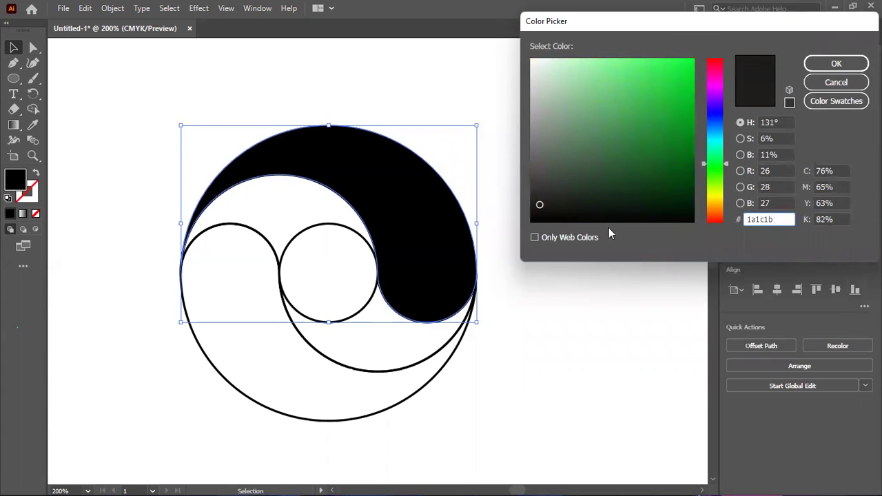
left_click(541, 59)
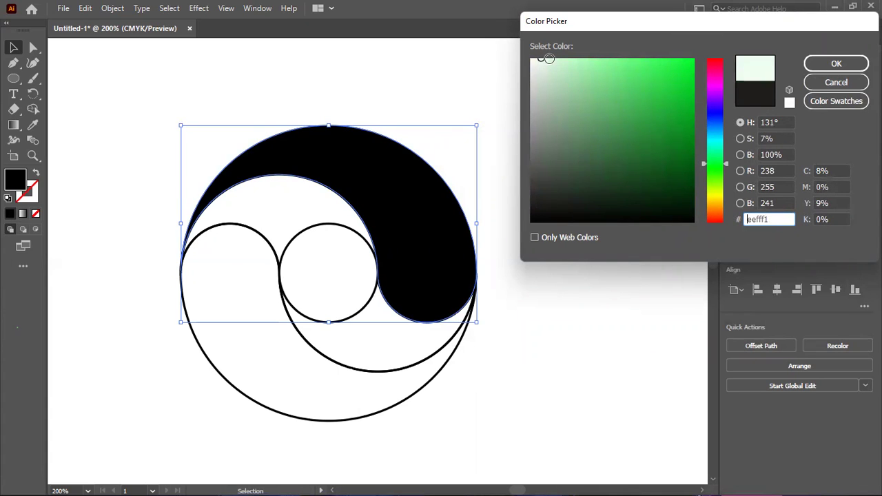
left_click(574, 61)
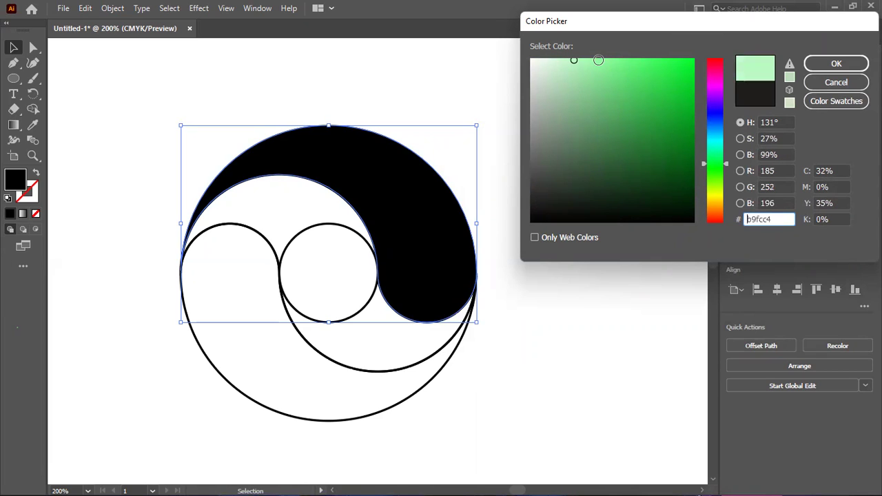
left_click(599, 61)
left_click(626, 60)
left_click(666, 61)
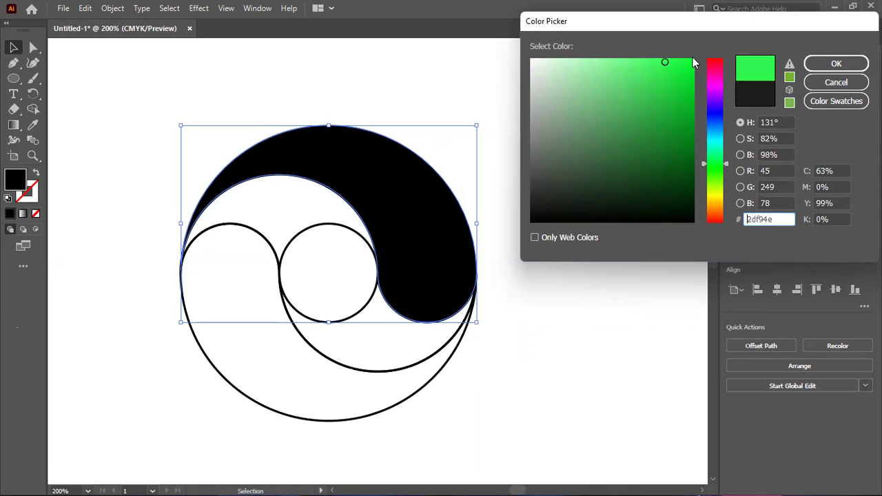
left_click(691, 71)
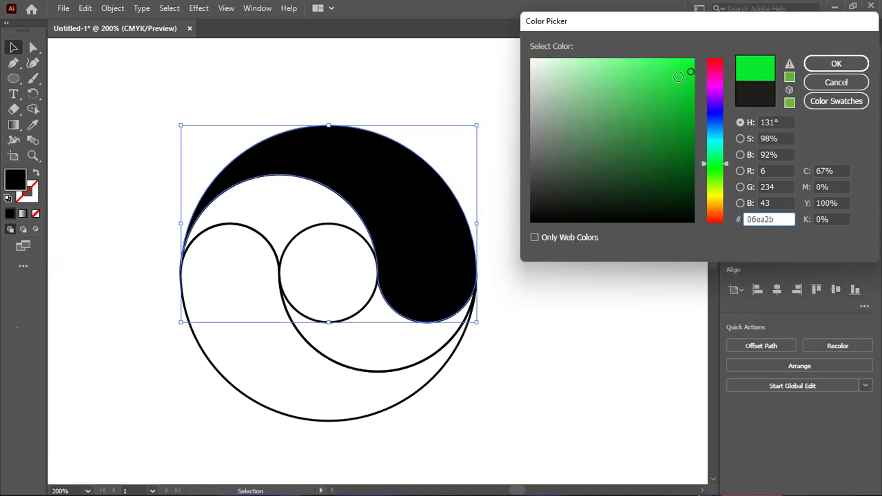
mouse_move(670, 90)
left_mouse_down()
mouse_move(682, 198)
mouse_move(675, 232)
mouse_move(646, 193)
mouse_move(564, 170)
mouse_move(559, 139)
mouse_move(610, 107)
mouse_move(622, 83)
left_mouse_up()
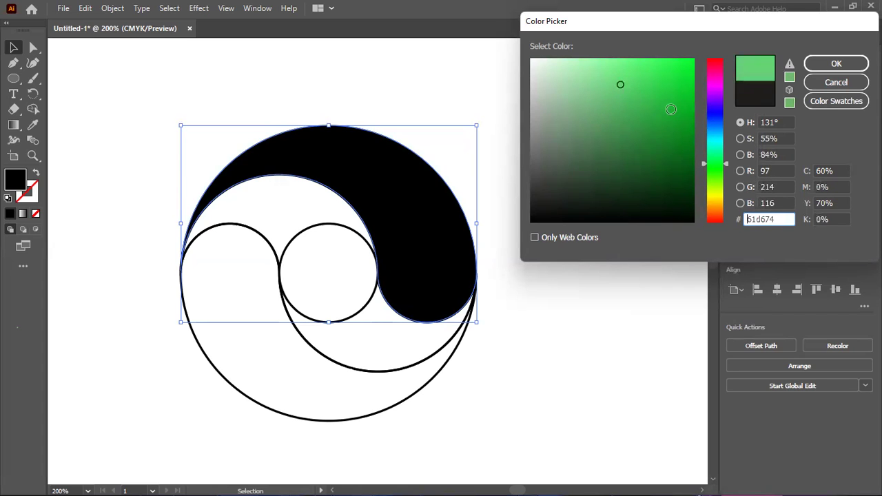
Step: Shift the hue to a bright teal (#00d1bd) and apply it to the upper band
left_click(720, 142)
left_click_drag(720, 145, 718, 143)
mouse_move(631, 99)
left_mouse_down()
mouse_move(638, 69)
mouse_move(659, 45)
mouse_move(684, 58)
mouse_move(669, 71)
mouse_move(687, 55)
mouse_move(698, 86)
left_mouse_up()
left_click(827, 64)
left_click(463, 100)
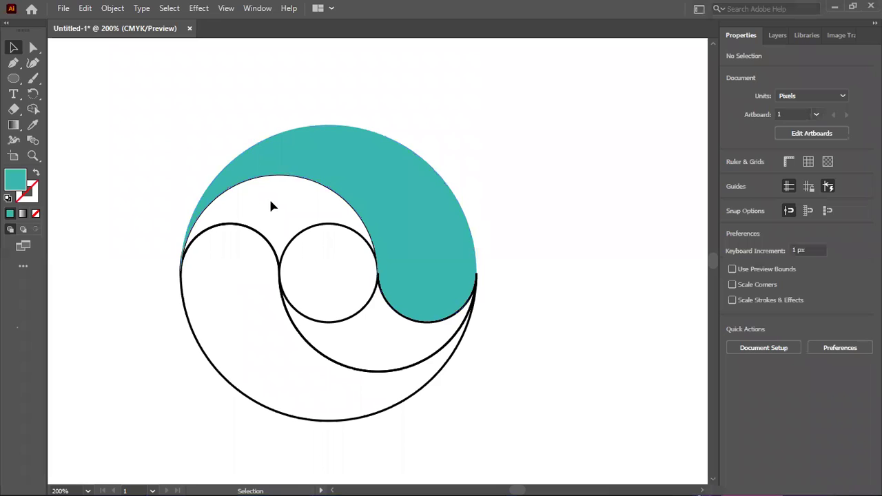
left_click(339, 198)
left_click(547, 182)
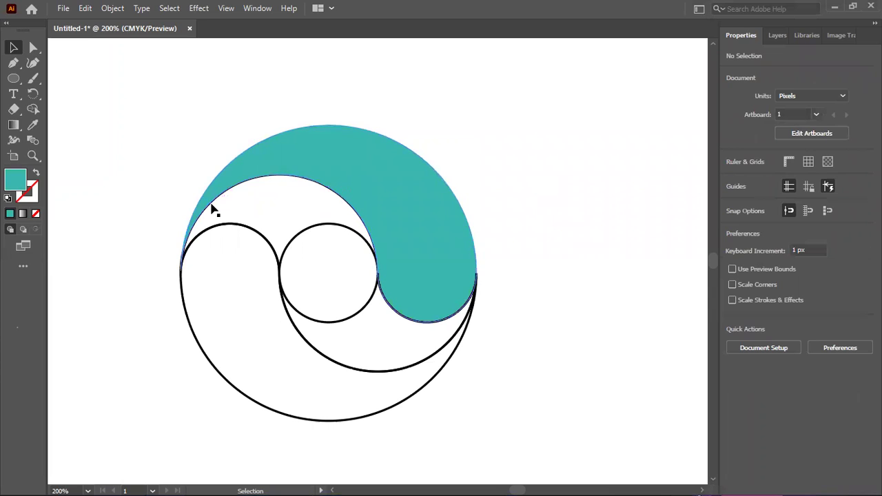
scroll(212, 209, "up", 2)
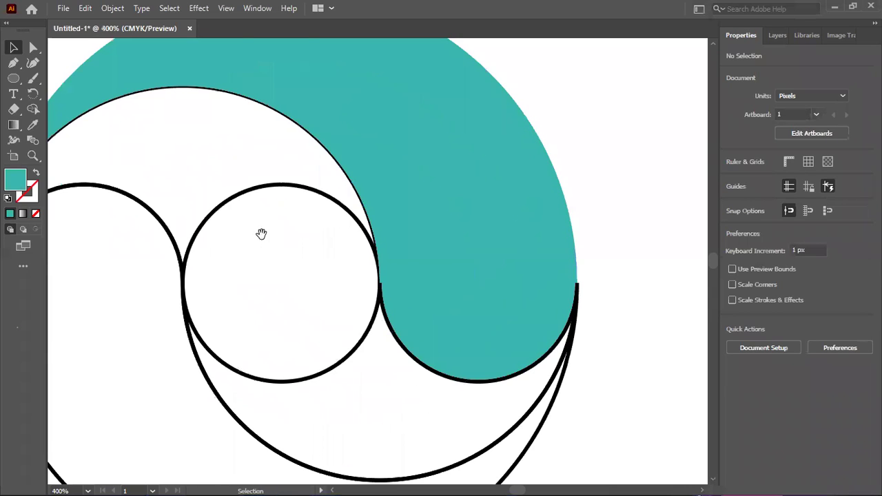
scroll(462, 171, "left", 5)
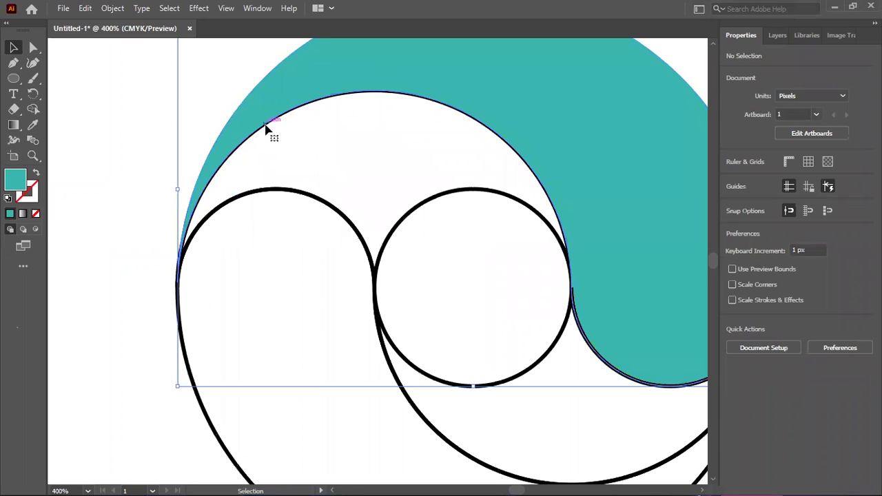
left_click(278, 126)
left_click(281, 123)
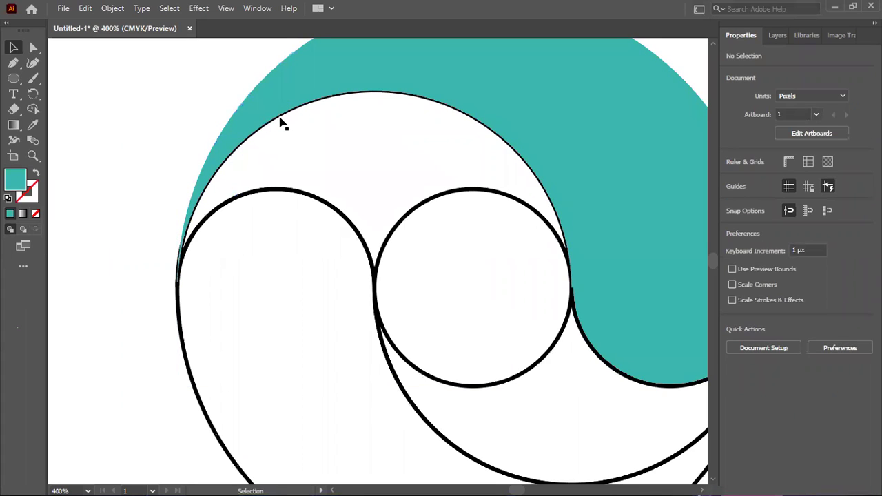
left_click(282, 118)
left_click(327, 150)
left_click(250, 138)
left_click(334, 157)
scroll(334, 158, "down", 2)
scroll(420, 293, "up", 1)
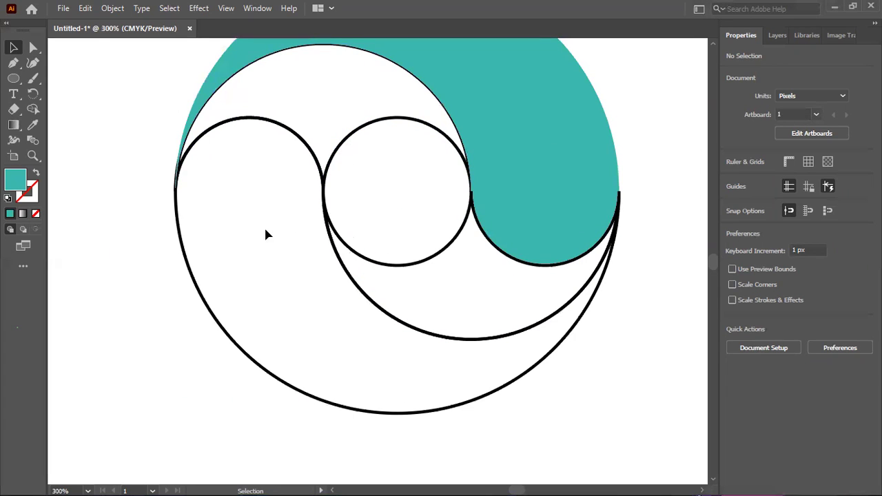
left_click(219, 330)
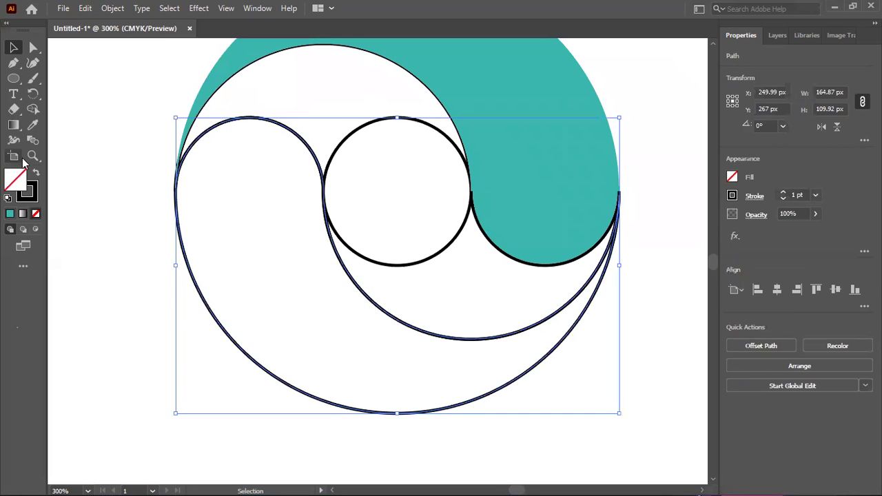
Step: Give the lower crescent a solid fill and set it to a saturated orange
left_click(35, 175)
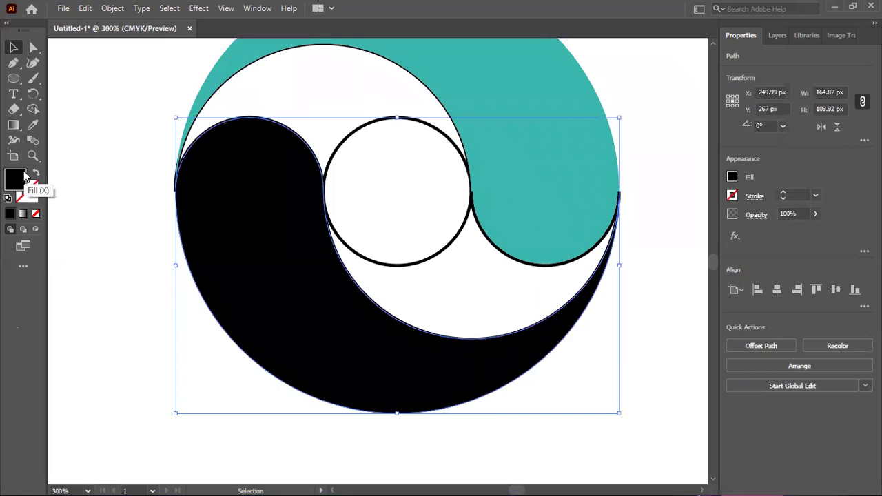
double_click(21, 178)
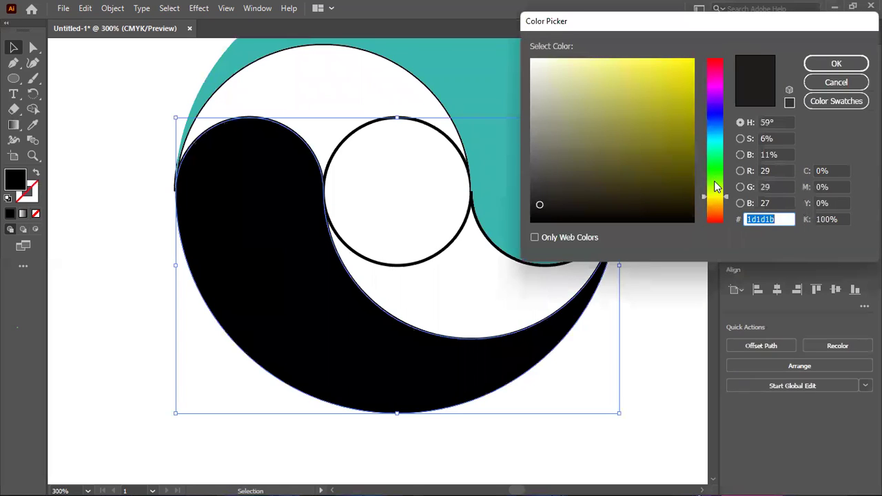
left_click(715, 194)
left_click_drag(715, 194, 719, 204)
left_click_drag(661, 85, 686, 59)
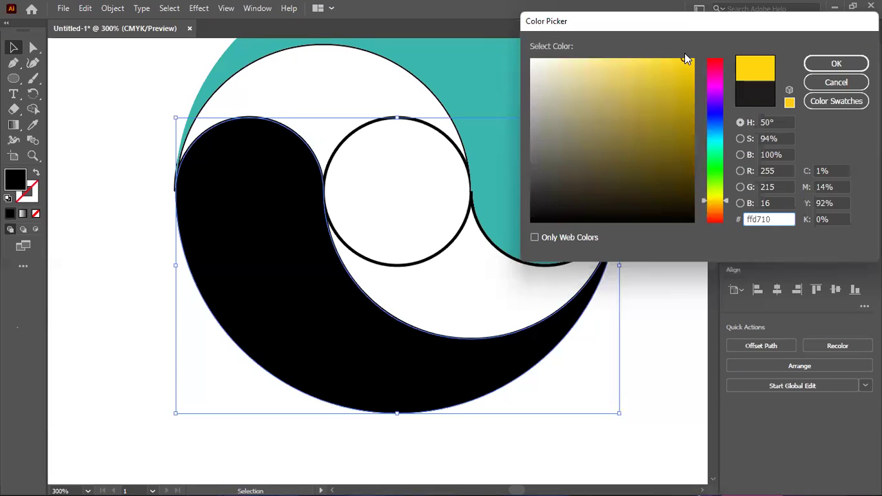
left_click_drag(723, 204, 724, 209)
left_click_drag(687, 78, 706, 48)
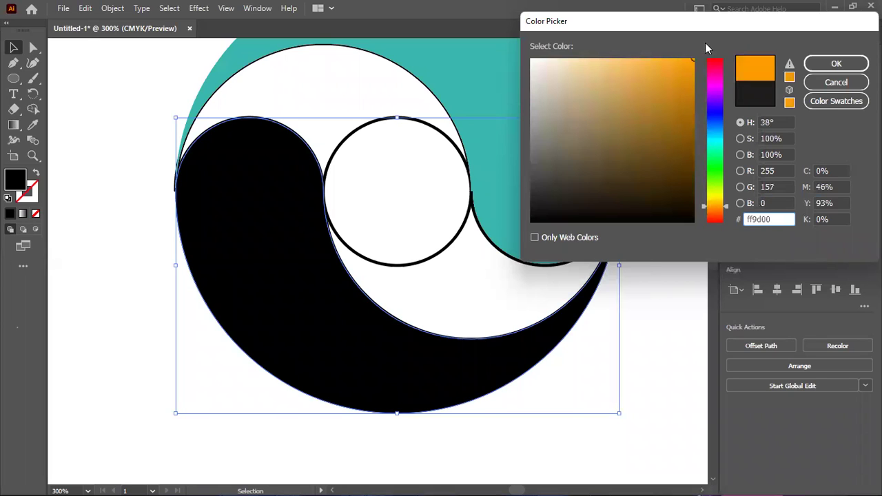
left_click_drag(715, 214, 719, 213)
left_click(835, 64)
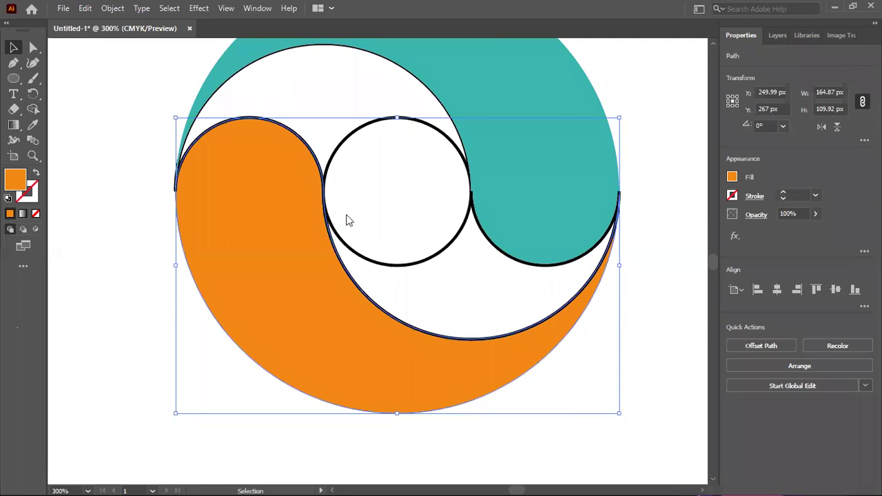
Step: Refine the crescent's fill to a deeper orange (#ff6700) and deselect it
double_click(731, 176)
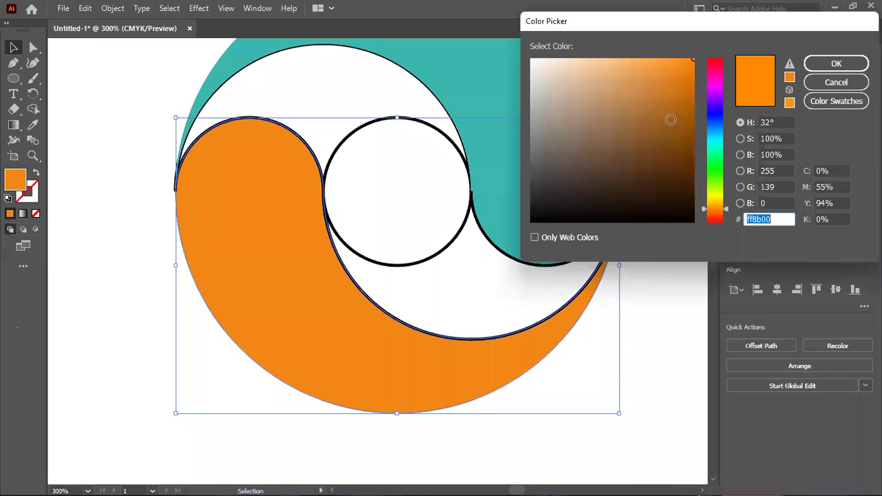
left_click(720, 215)
mouse_move(720, 215)
left_mouse_down()
mouse_move(721, 206)
mouse_move(722, 214)
left_mouse_up()
left_click_drag(688, 75, 708, 53)
left_click_drag(718, 216, 720, 218)
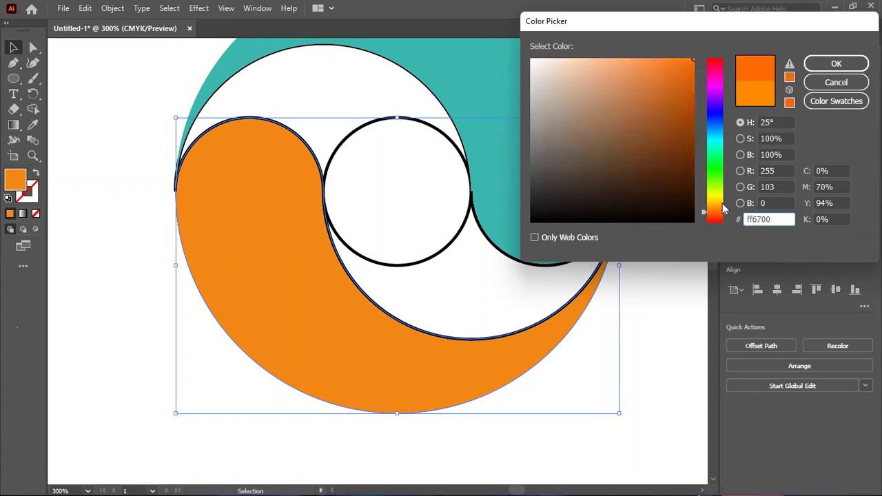
left_click(836, 63)
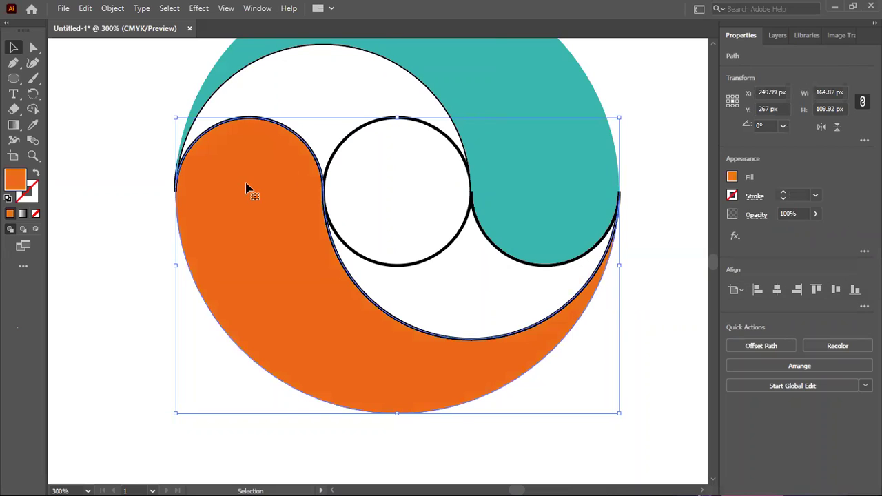
left_click(136, 241)
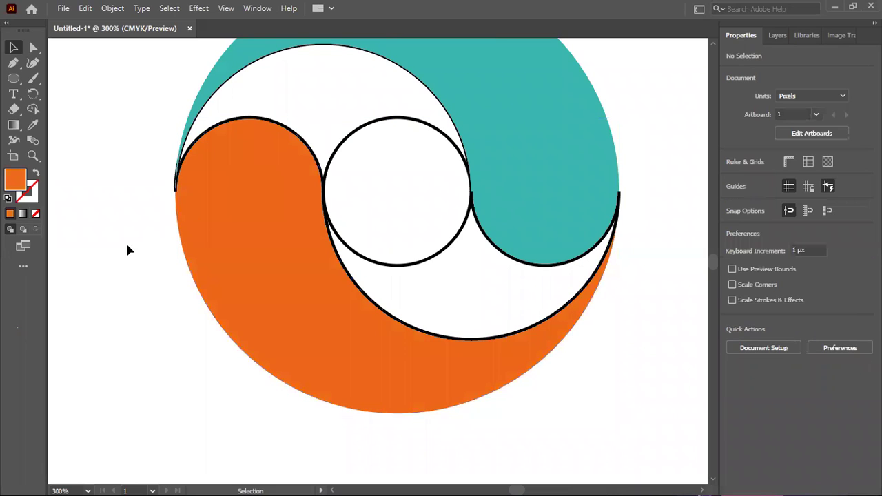
Step: Give the upper arc shape a solid fill sampled from the teal band
left_click(407, 120)
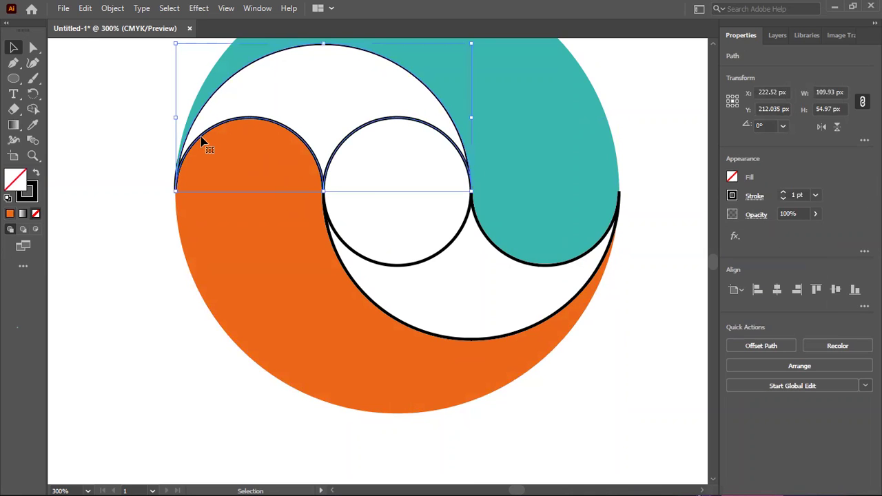
left_click(36, 175)
double_click(20, 182)
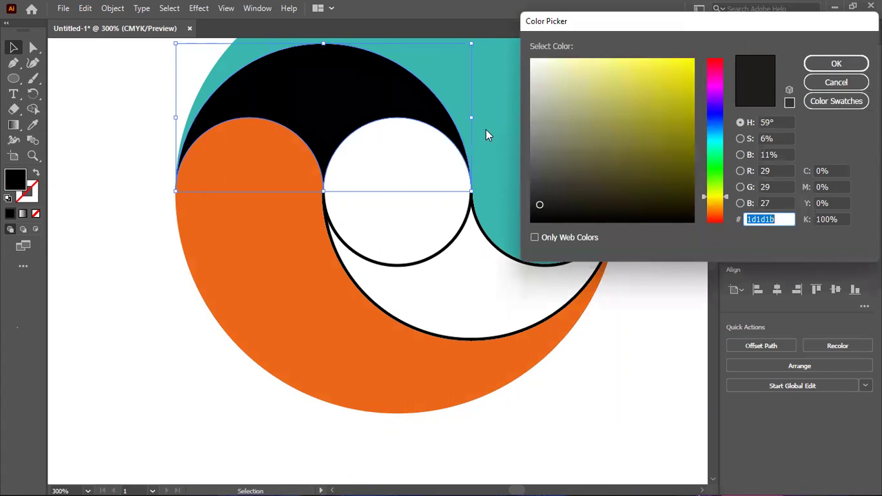
left_click(836, 82)
scroll(490, 207, "up", 3)
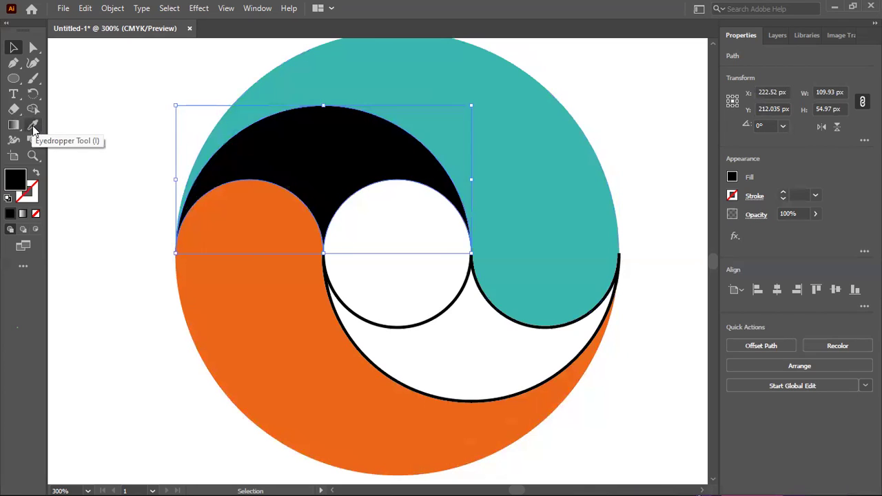
key("i")
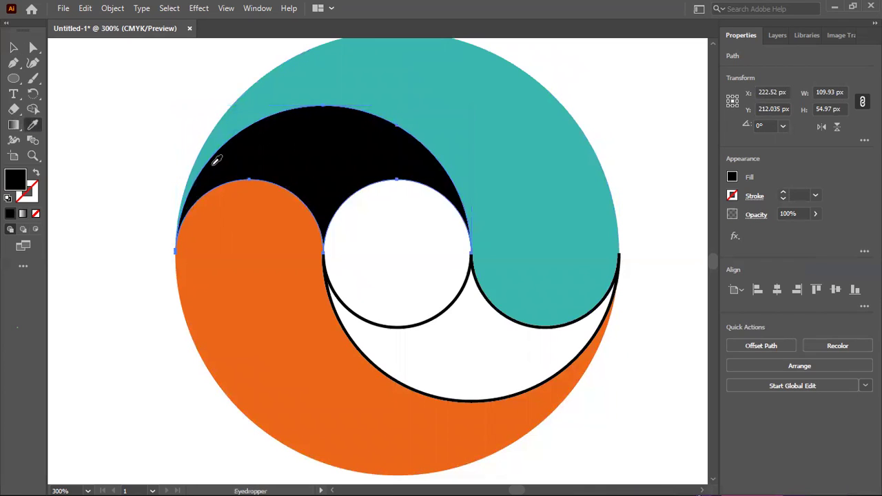
left_click(511, 105)
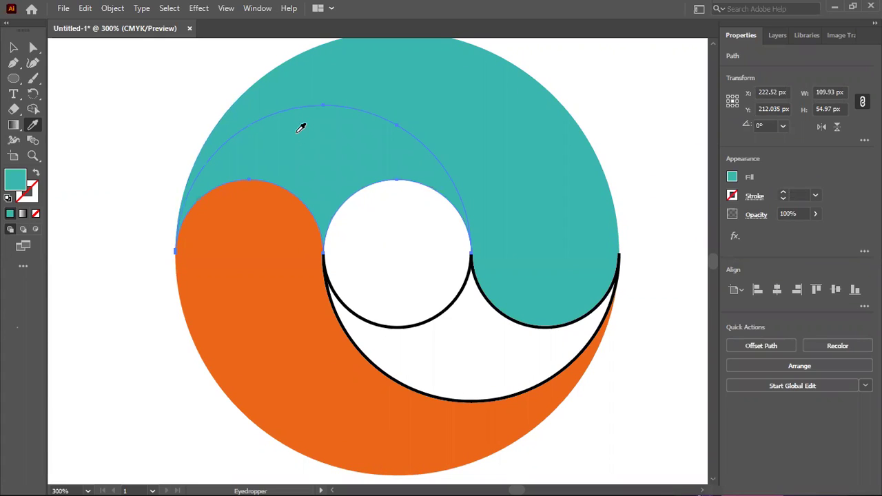
Step: Darken the arc's teal fill to #3ca59b, then deselect it
double_click(23, 185)
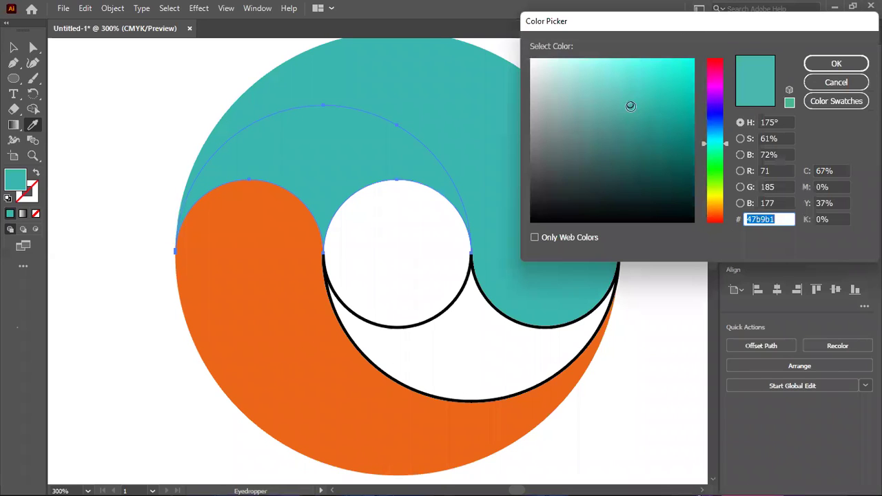
left_click(632, 108)
left_click(641, 117)
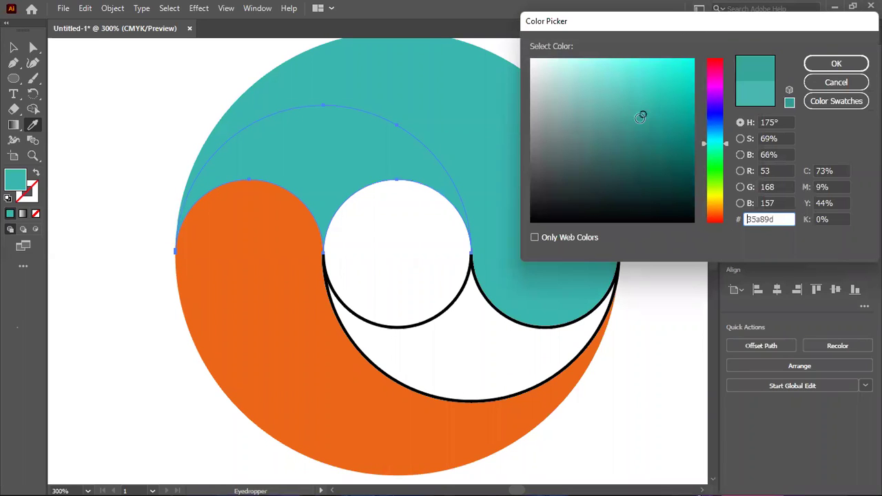
left_click(638, 118)
left_click(635, 116)
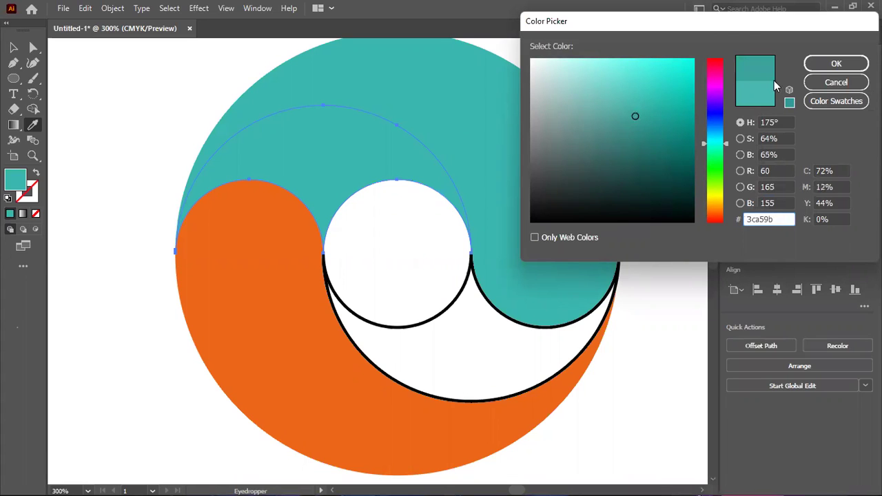
key("Return")
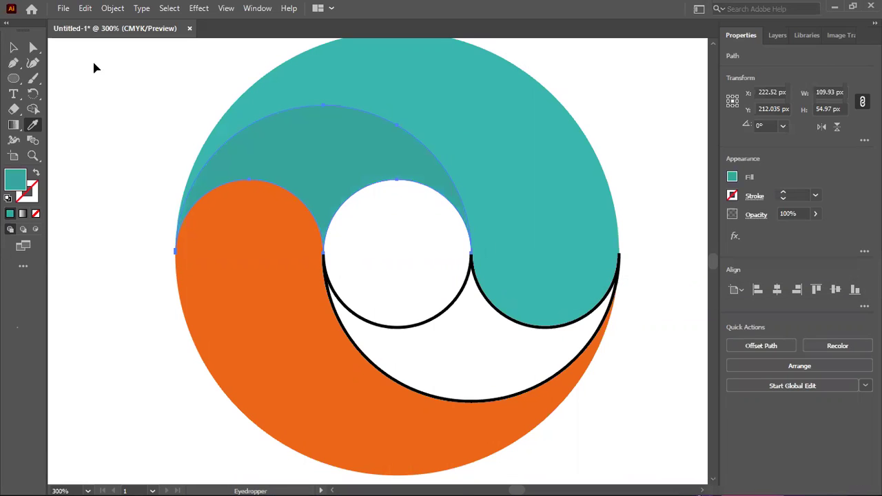
left_click(13, 47)
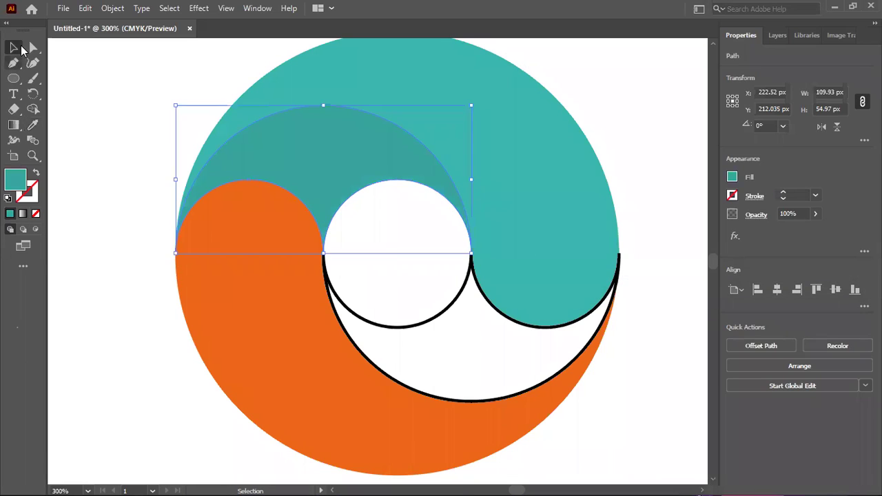
left_click(106, 71)
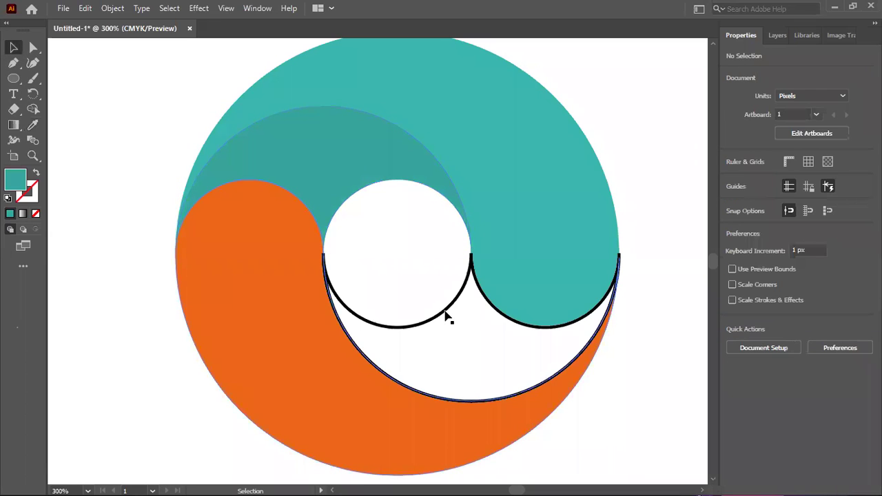
Step: Give the inner lower-right arc a slightly darker orange fill
key("ctrl+z")
key("i")
double_click(15, 180)
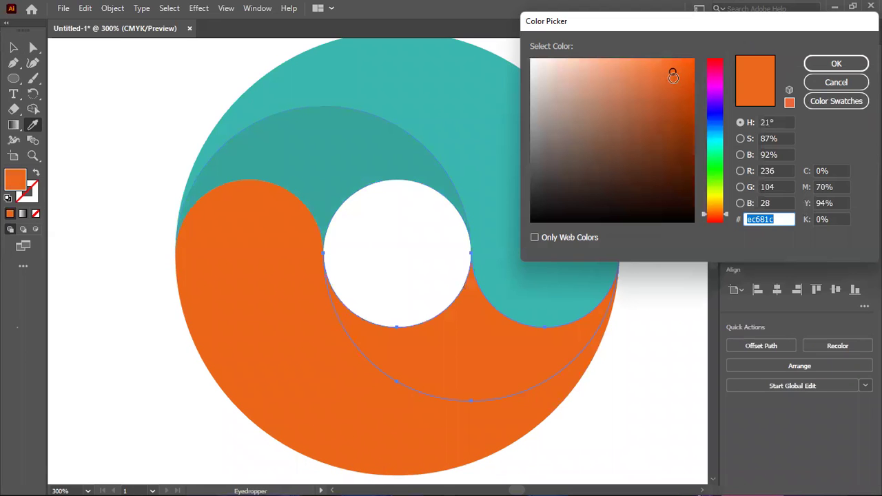
left_click(672, 80)
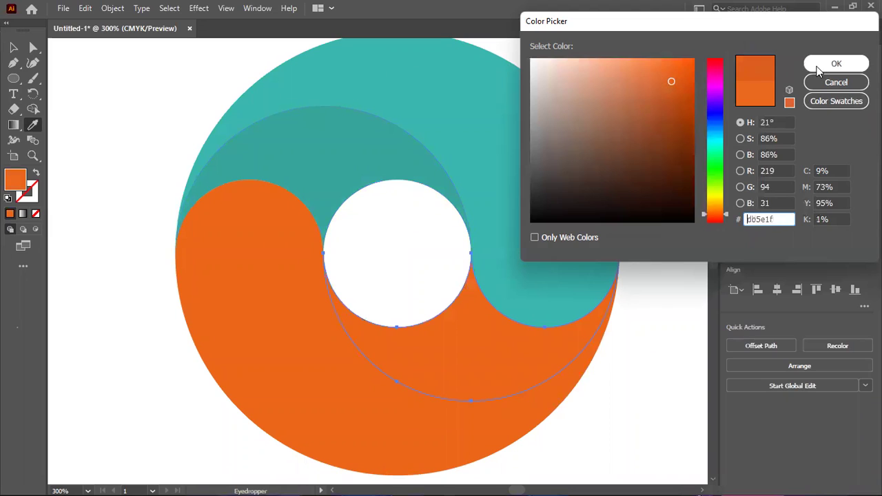
key("Return")
left_click(13, 63)
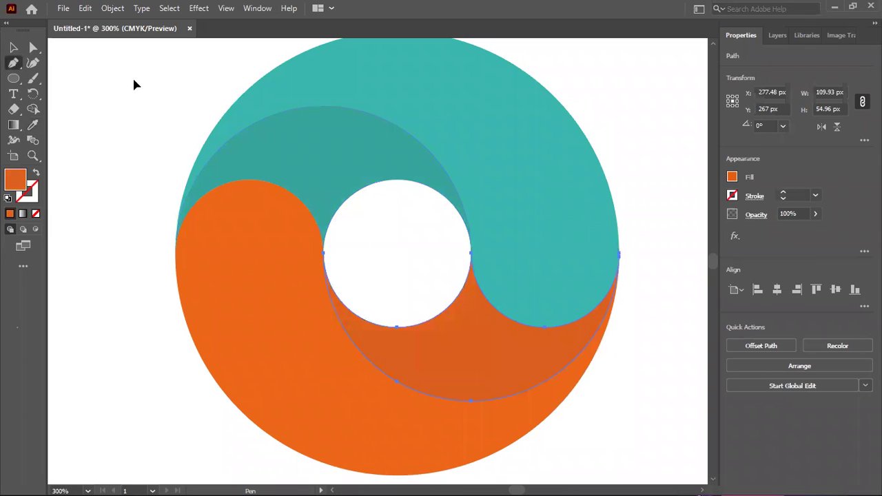
key("v")
left_click(135, 84)
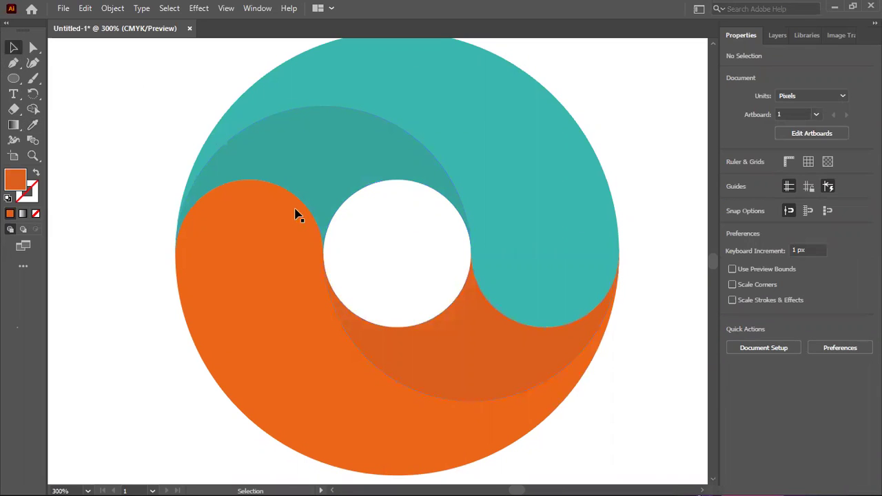
Step: Bring the whole ring into view and select the darker teal inner crescent
scroll(307, 175, "down", 1)
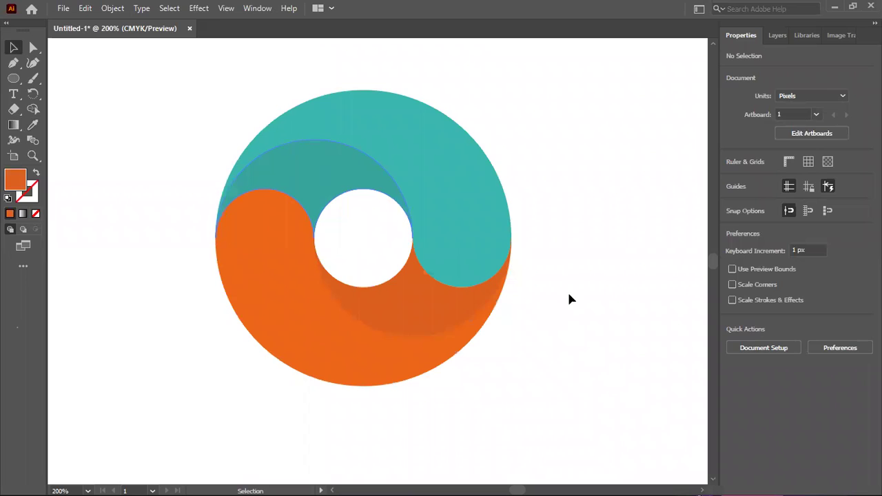
scroll(569, 298, "down", 1)
scroll(569, 297, "down", 1)
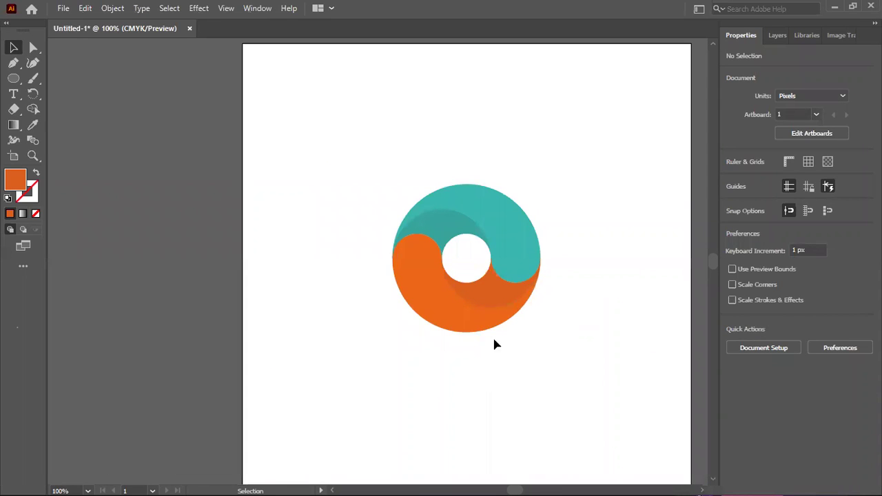
scroll(489, 325, "up", 2)
scroll(489, 324, "up", 1)
left_click_drag(475, 206, 457, 360)
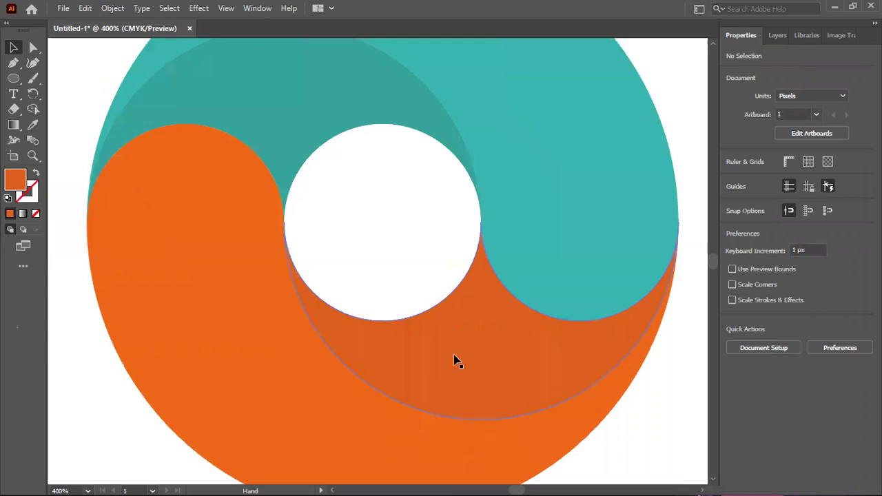
scroll(457, 361, "down", 2)
left_click(379, 237)
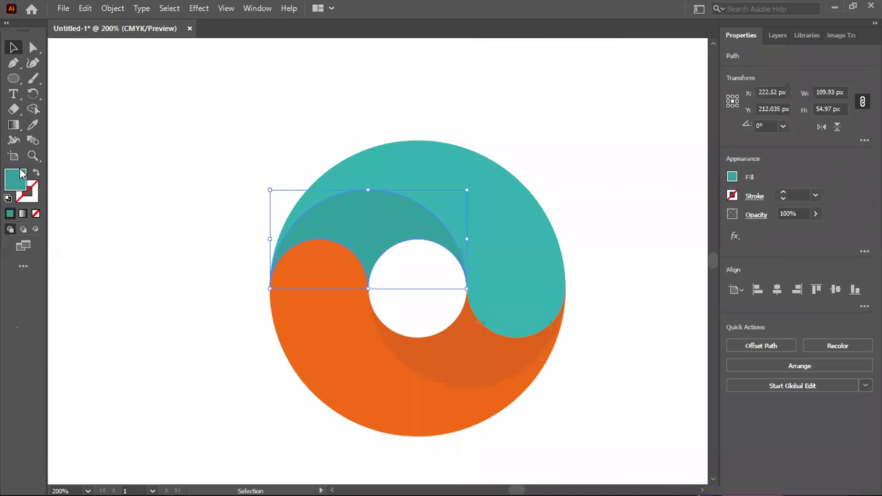
Step: Change the inner teal crescent's fill to a brighter, bluer teal
double_click(17, 182)
left_click_drag(704, 142, 703, 139)
left_click(663, 108)
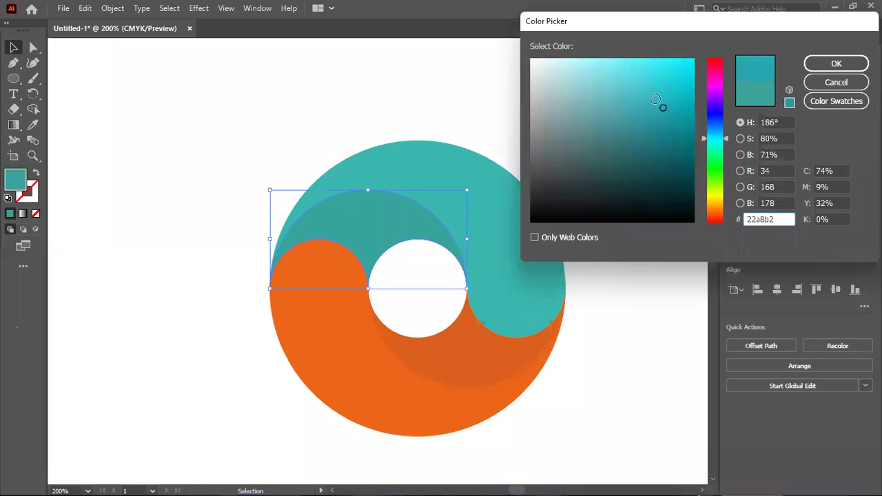
left_click(662, 105)
left_click(832, 63)
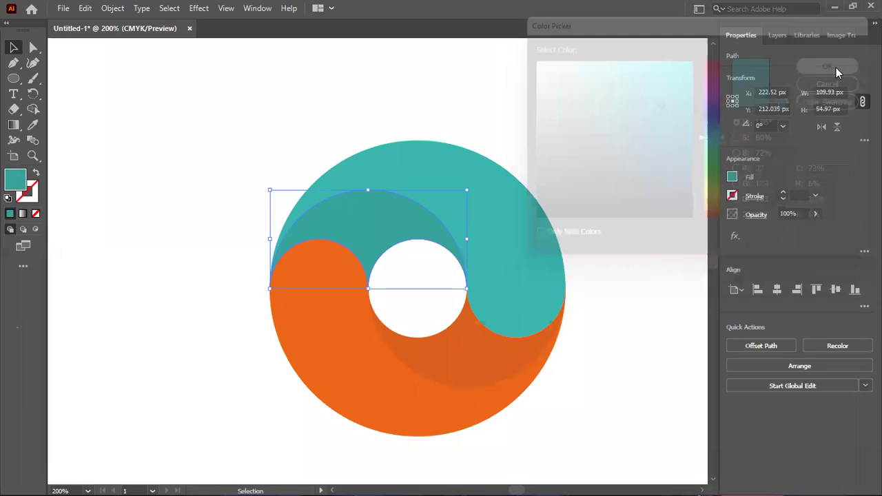
Step: Deepen the inner orange crescent's fill to a redder orange
left_click(457, 366)
double_click(23, 184)
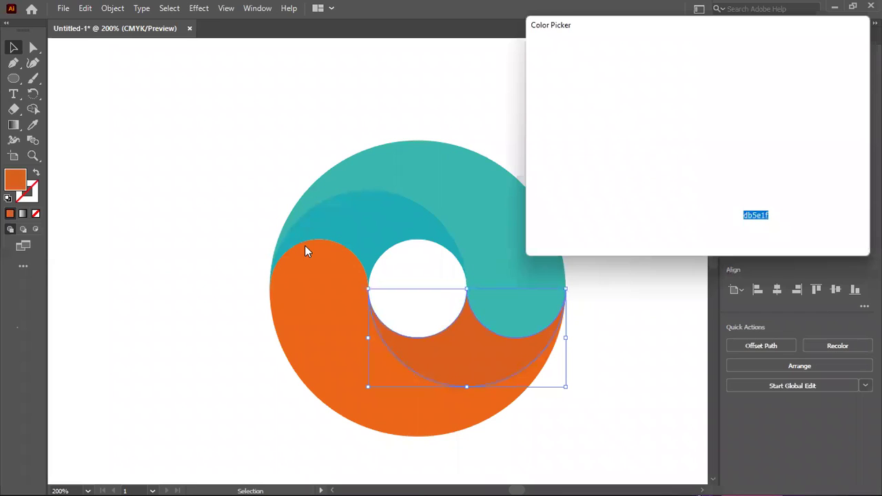
left_click(708, 212)
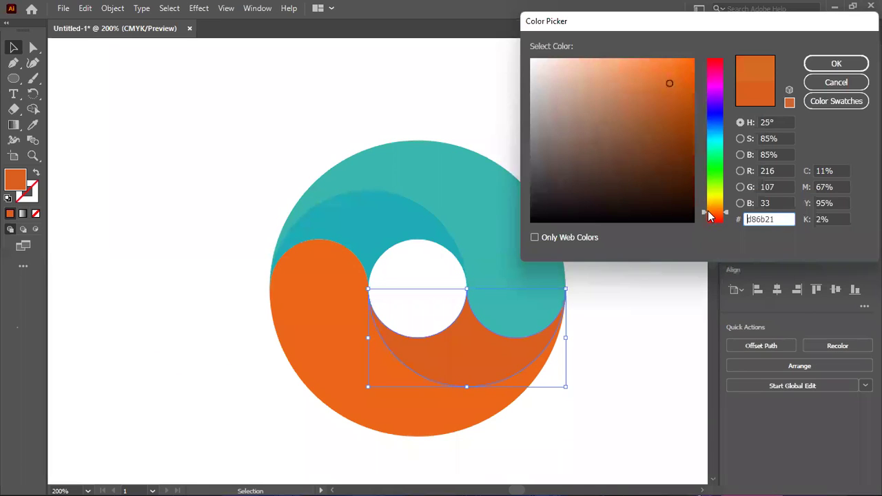
left_click(709, 216)
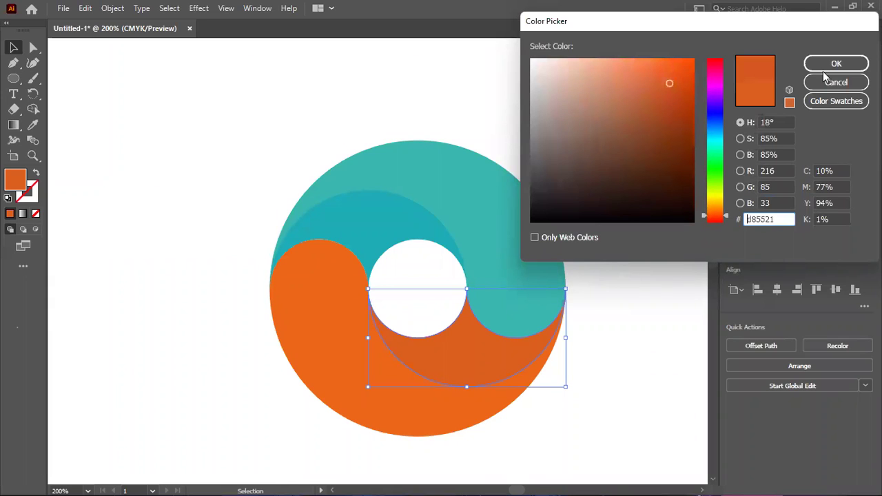
key("Return")
left_click(593, 276)
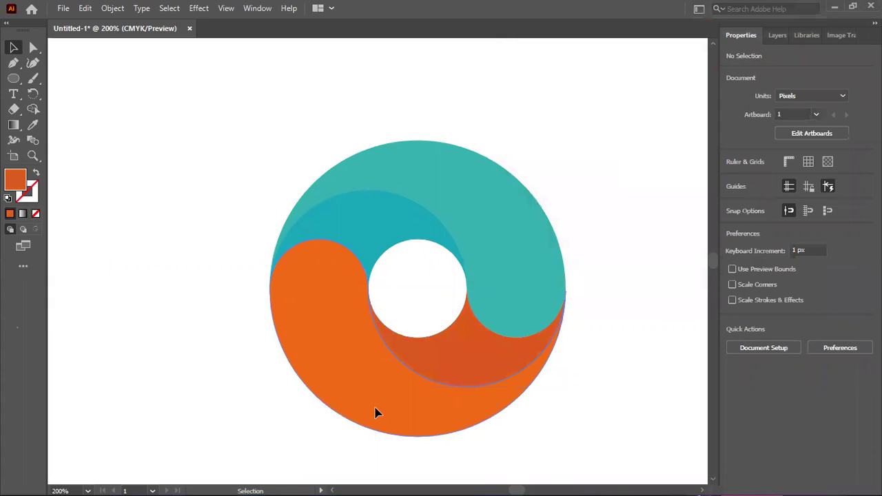
Step: Set the large orange swirl's fill to hex f05a1f
key("ctrl+z")
double_click(15, 180)
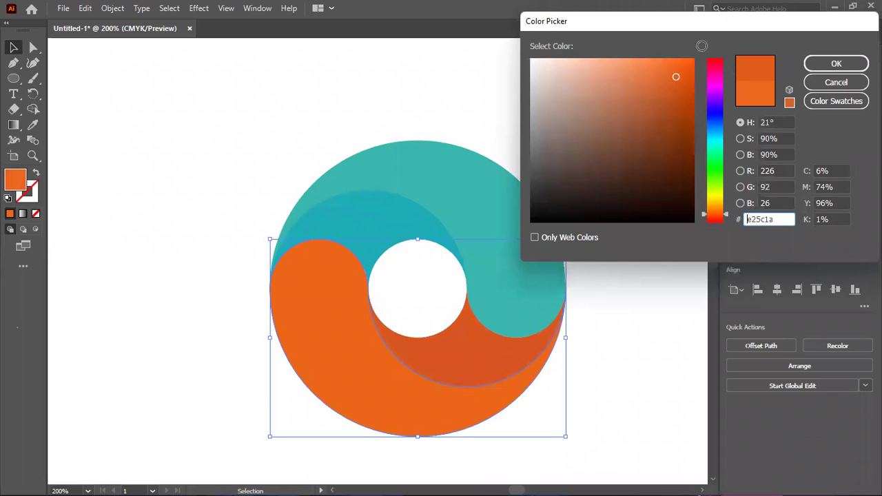
type("f05a1f")
key("Return")
left_click(608, 134)
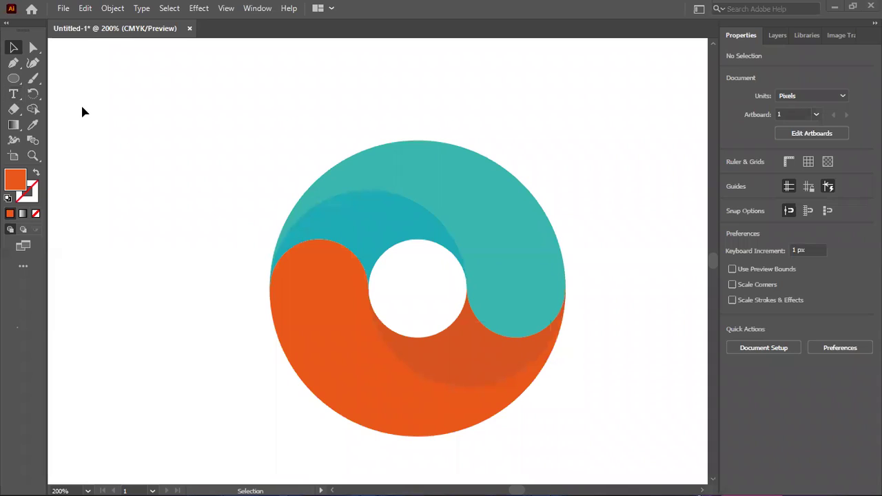
Step: Add a text object reading 'Logo' above the ring
left_click(18, 96)
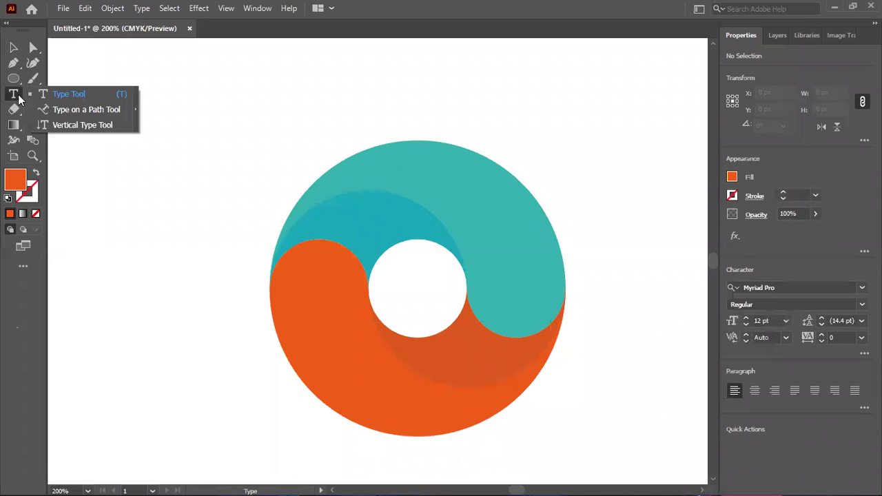
left_click(13, 47)
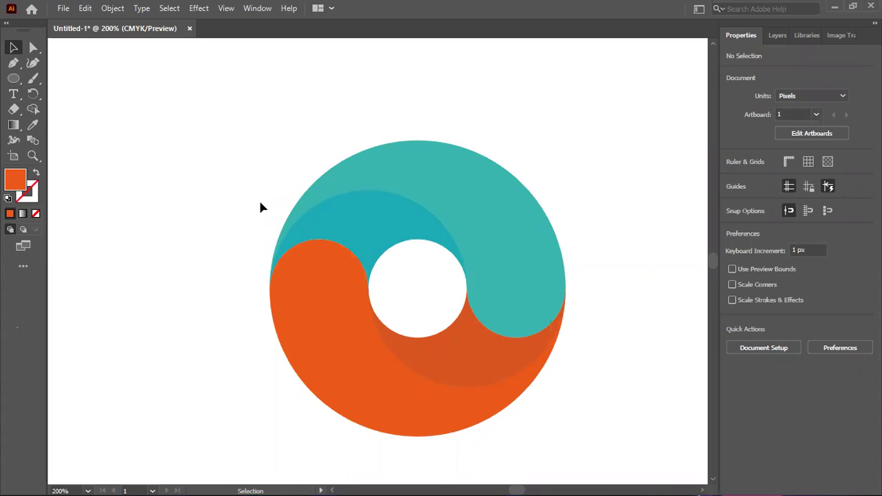
key("t")
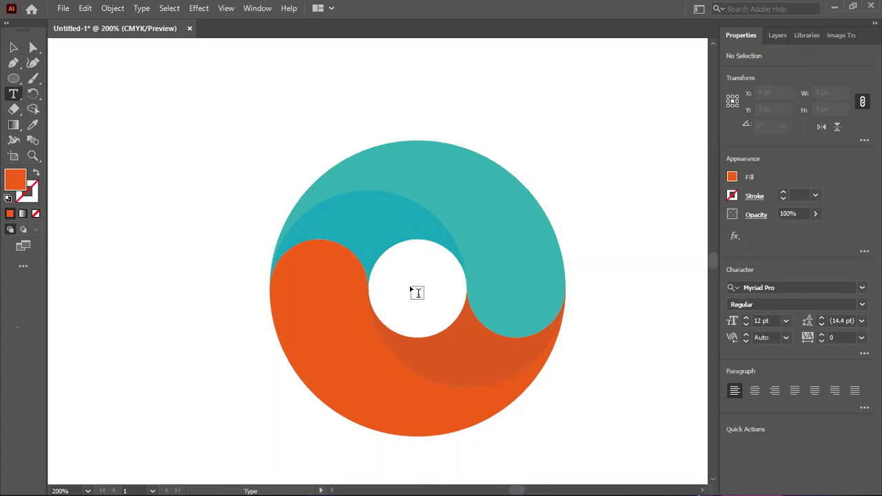
left_click(241, 84)
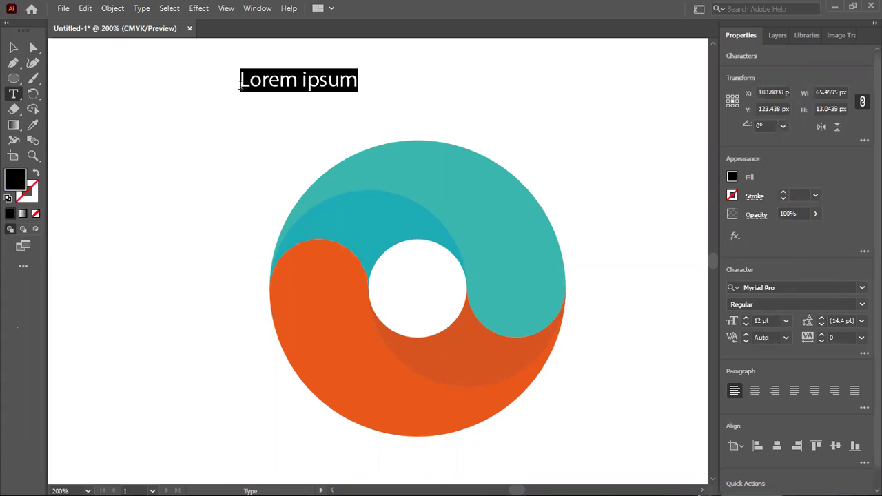
key("BackSpace")
type("L")
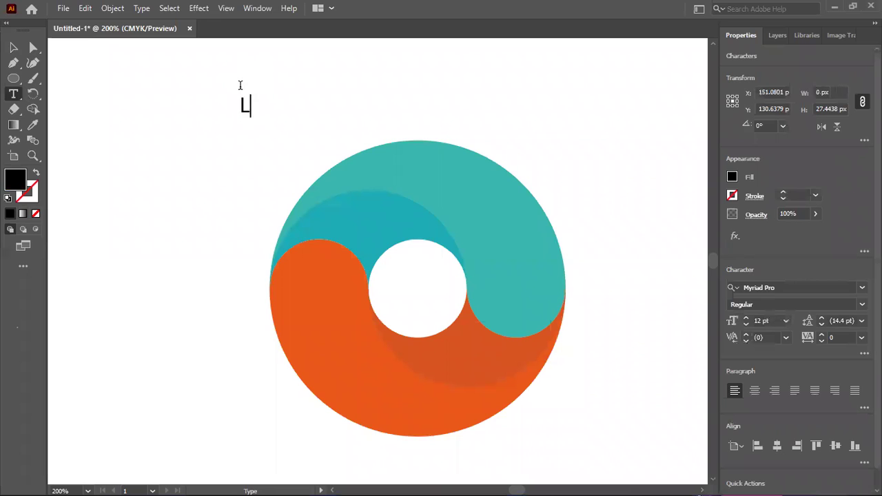
type("ogo")
left_click(14, 48)
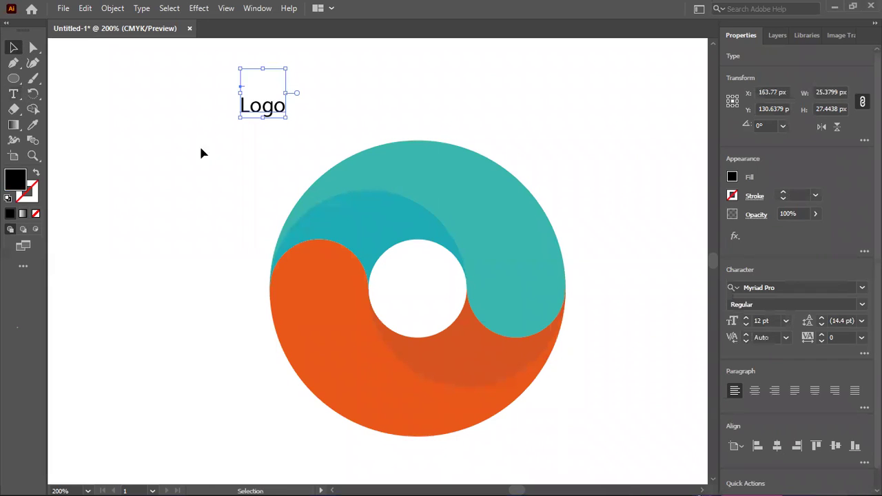
Step: Set the Logo text in the Kollektif font
left_click(861, 288)
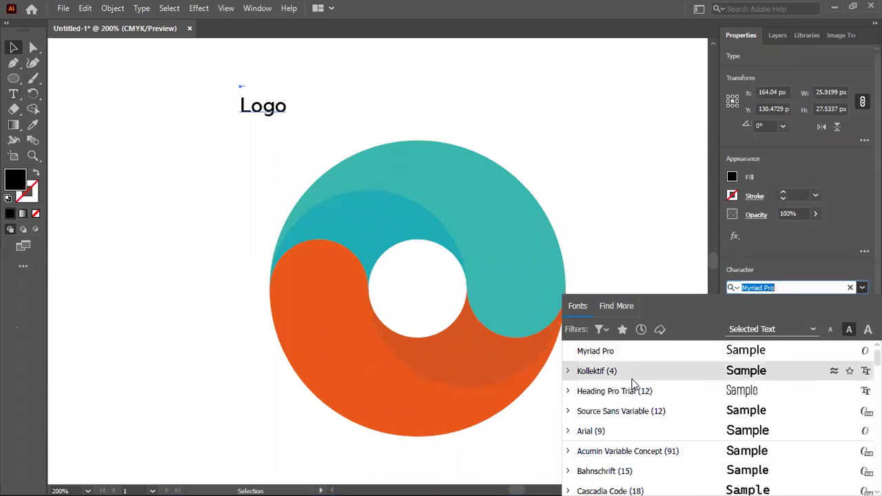
left_click(634, 370)
double_click(249, 114)
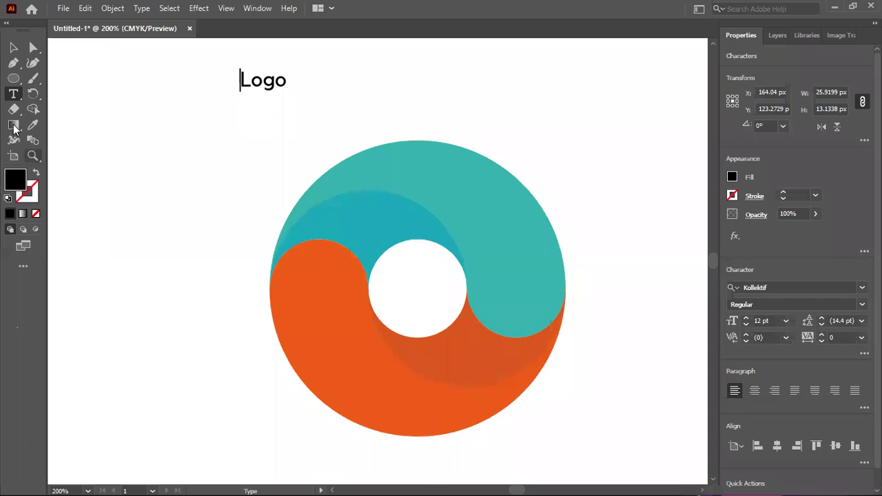
left_click(14, 48)
Step: Move Logo into the ring's centre hole and enlarge it to 18 pt
left_click_drag(276, 83, 428, 291)
left_click(746, 320)
left_click(746, 321)
left_click(746, 320)
left_click(746, 321)
left_click(747, 321)
left_click(746, 320)
left_click_drag(445, 284, 434, 289)
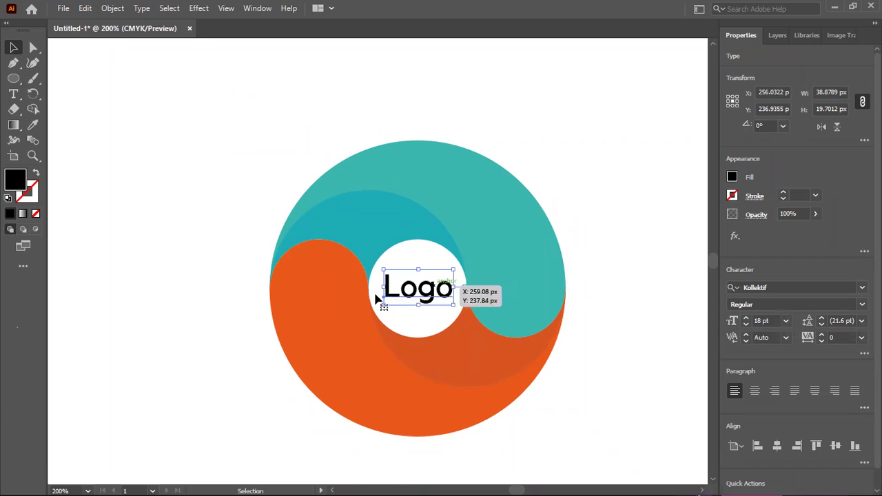
Step: Colour the letters 'Lo' with the teal sampled from the top swirl
double_click(421, 292)
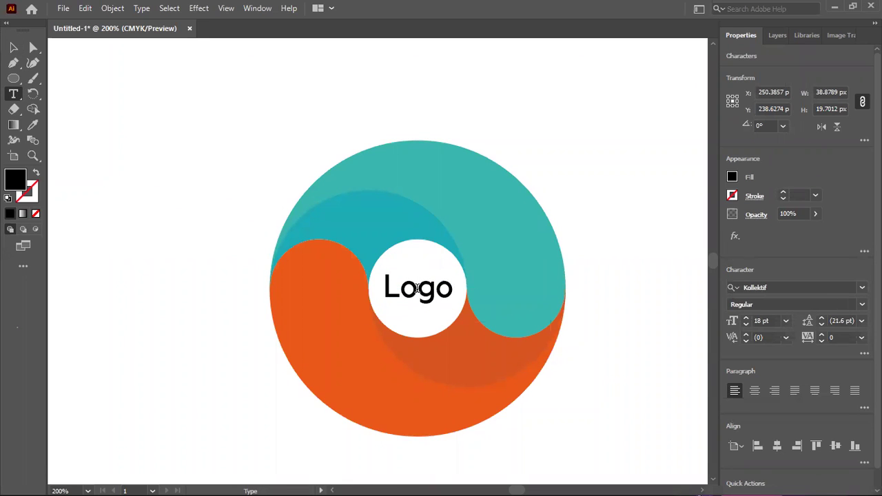
left_click_drag(417, 290, 379, 288)
left_click(32, 124)
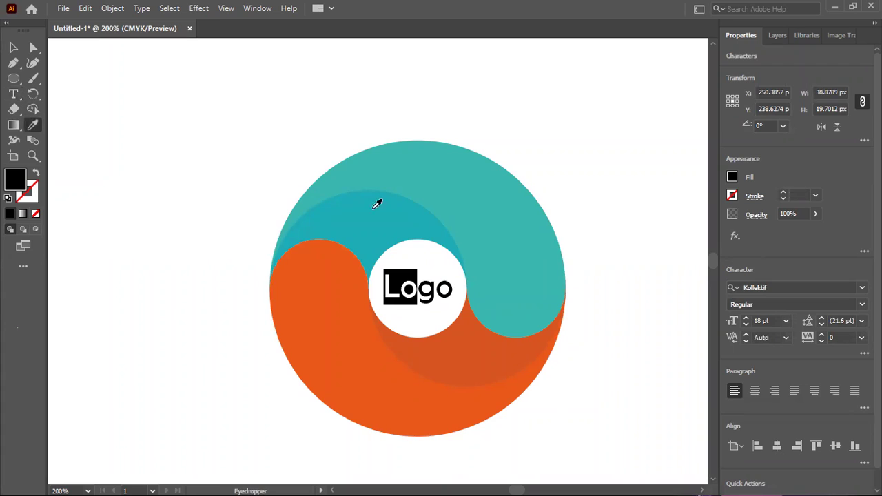
left_click(453, 188)
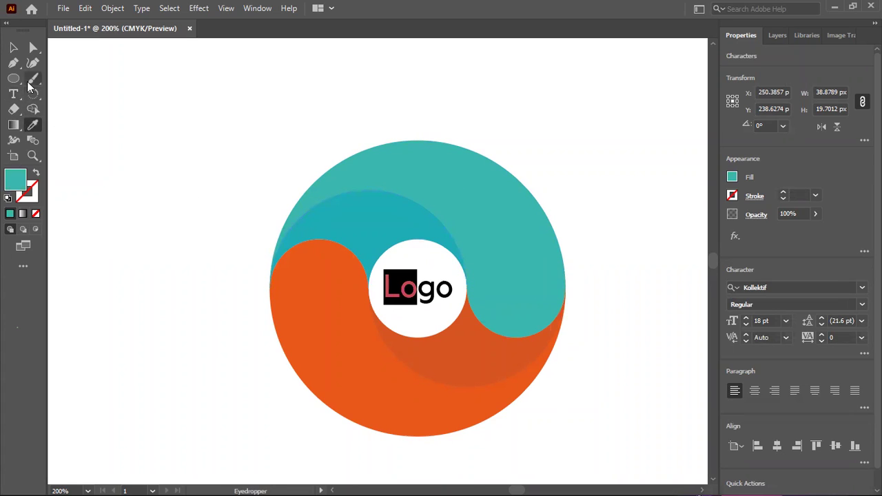
left_click(13, 93)
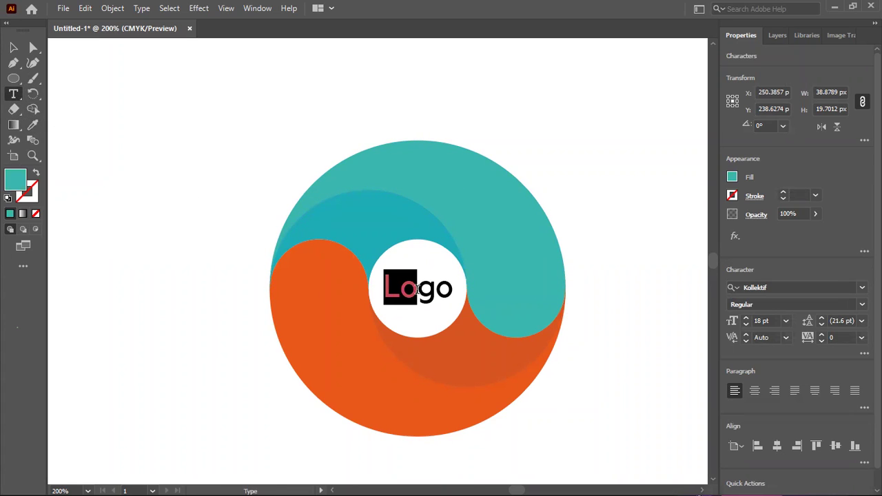
Step: Colour the letters 'go' with the orange sampled from the lower swirl
left_click_drag(418, 290, 453, 288)
left_click(32, 125)
left_click(411, 374)
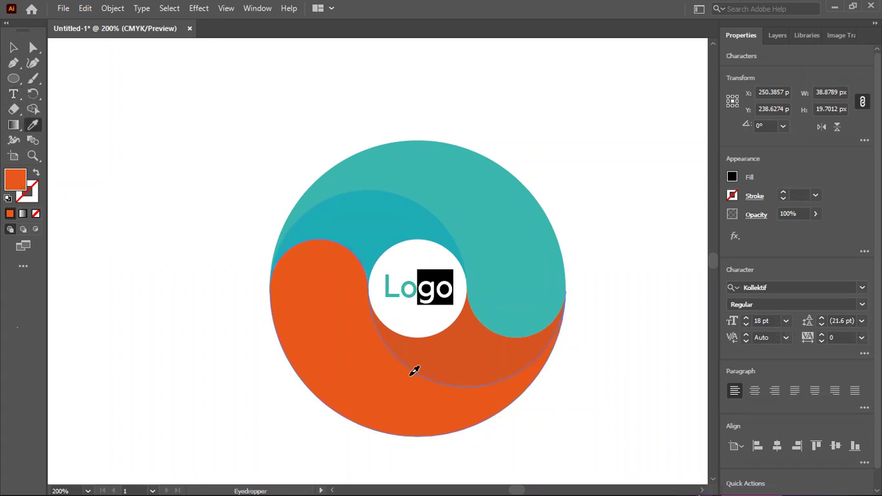
left_click(13, 47)
left_click(152, 83)
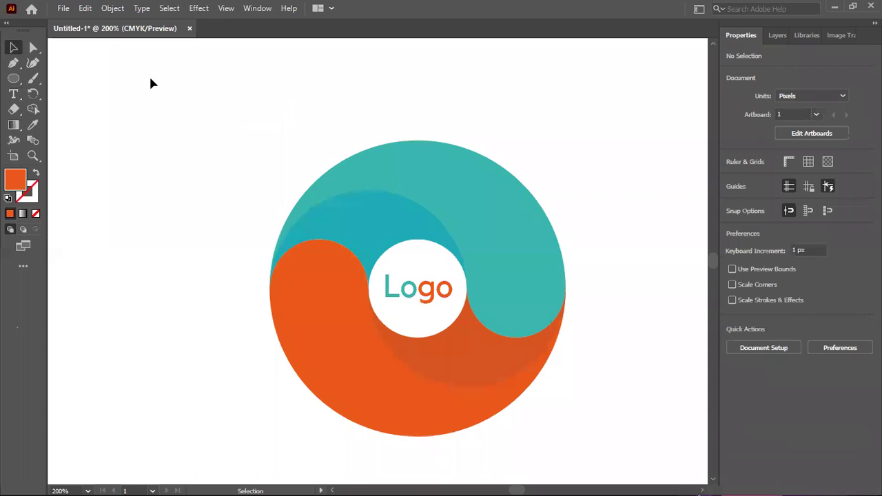
Step: Recolour the first 'o' with the swirl's darker teal and the last 'o' with darker orange using the Eyedropper
double_click(408, 286)
left_click_drag(400, 288, 417, 288)
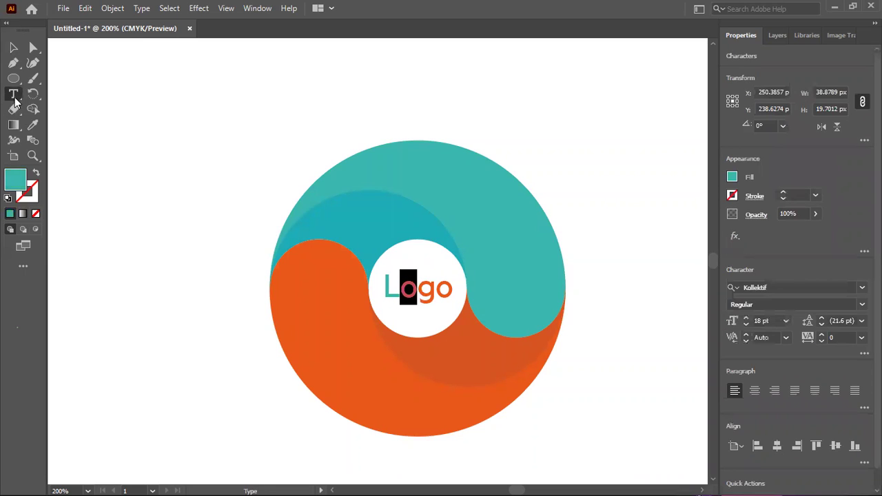
left_click(32, 125)
left_click(386, 238)
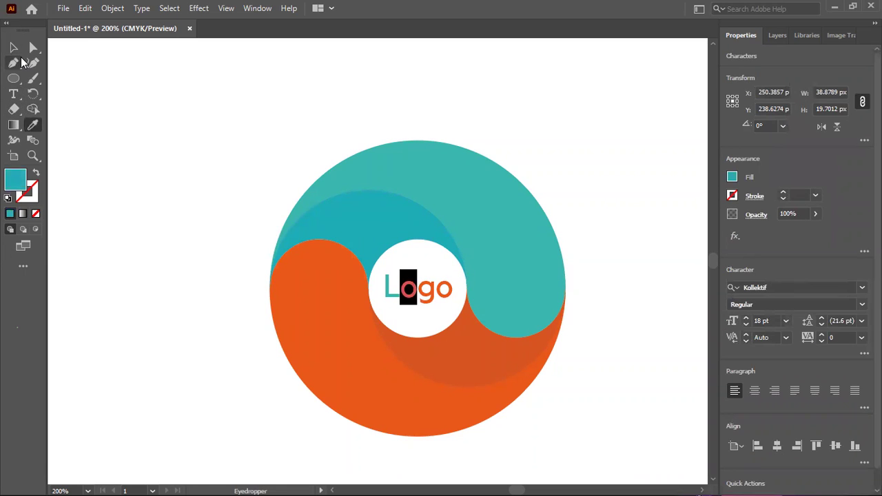
left_click(13, 94)
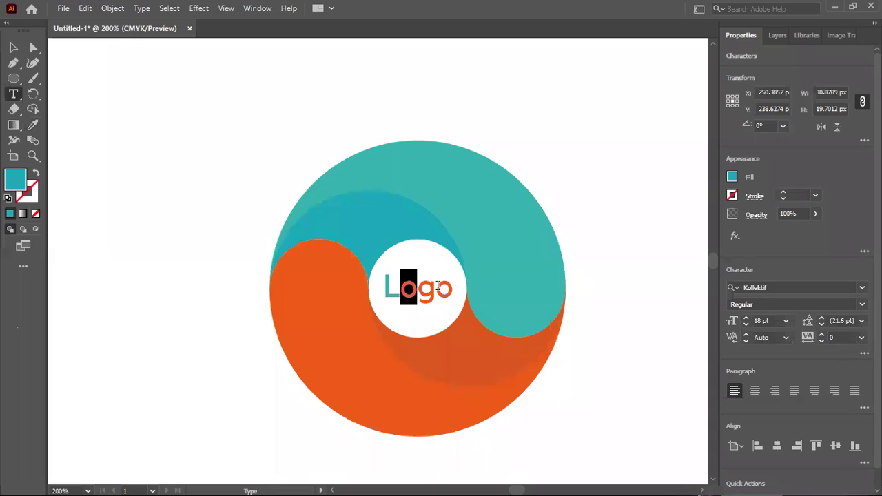
left_click_drag(436, 287, 454, 288)
left_click(32, 124)
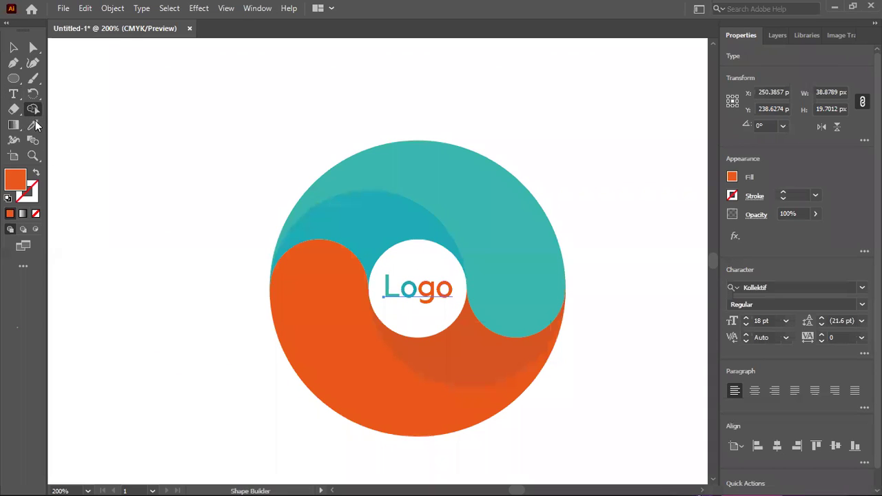
left_click(488, 350)
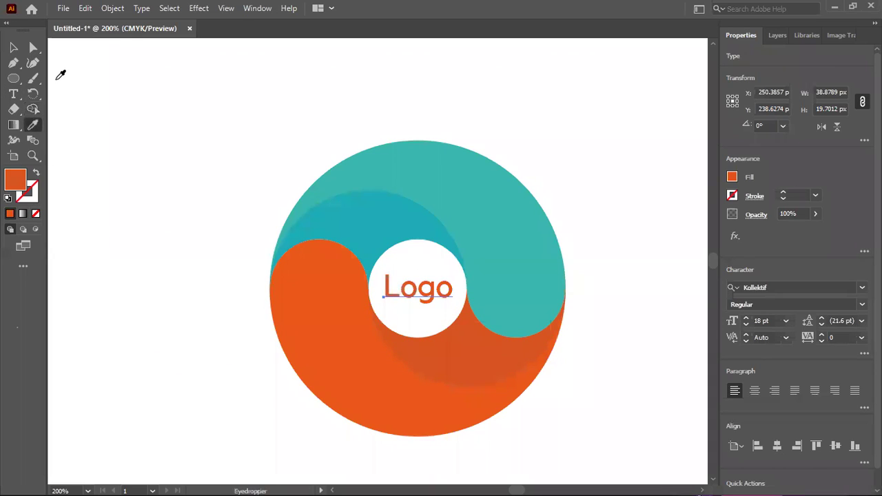
Step: Reselect the last 'o' of Logo for colour sampling, then leave text editing and deselect everything
key("ctrl")
left_click(13, 94)
left_click_drag(435, 289, 456, 290)
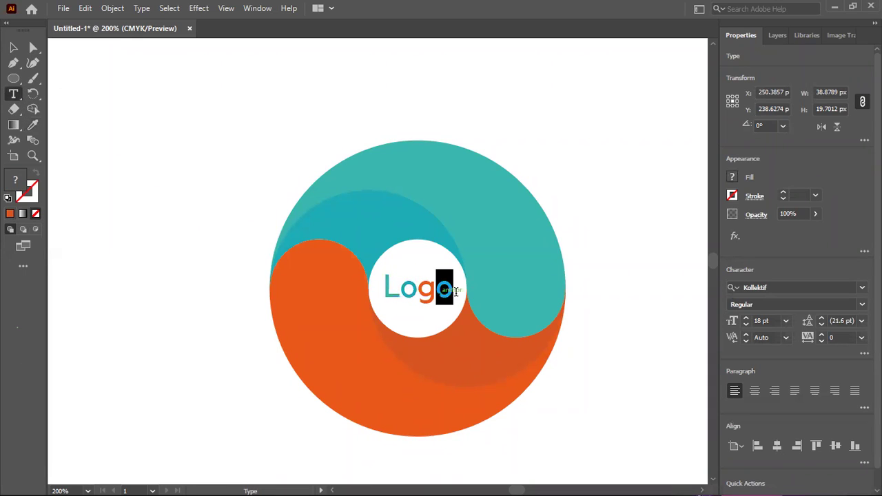
left_click(32, 128)
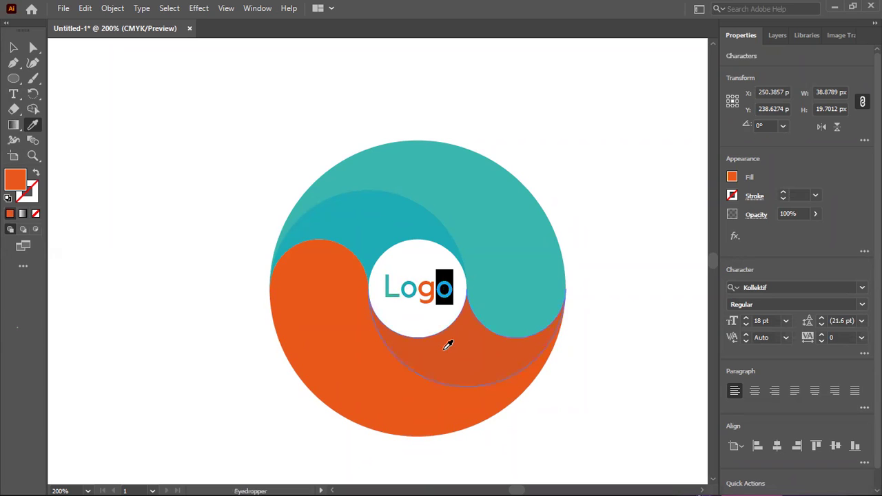
left_click(13, 47)
left_click(187, 90)
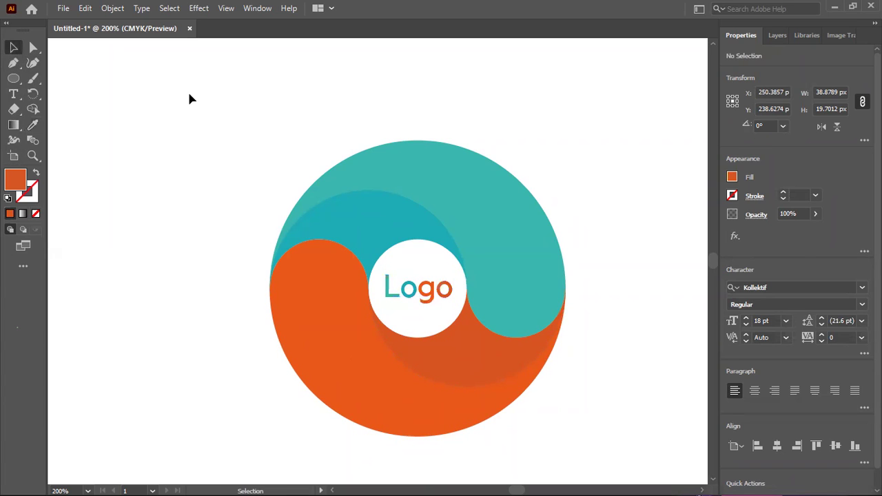
Step: Colour the first two letters 'Lo' with the swirl's teal, then deselect the text
left_click(412, 297)
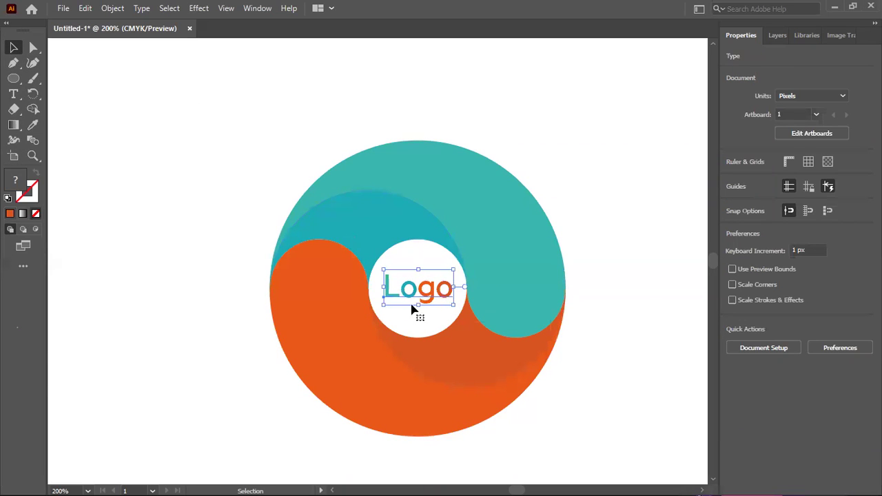
left_click(12, 95)
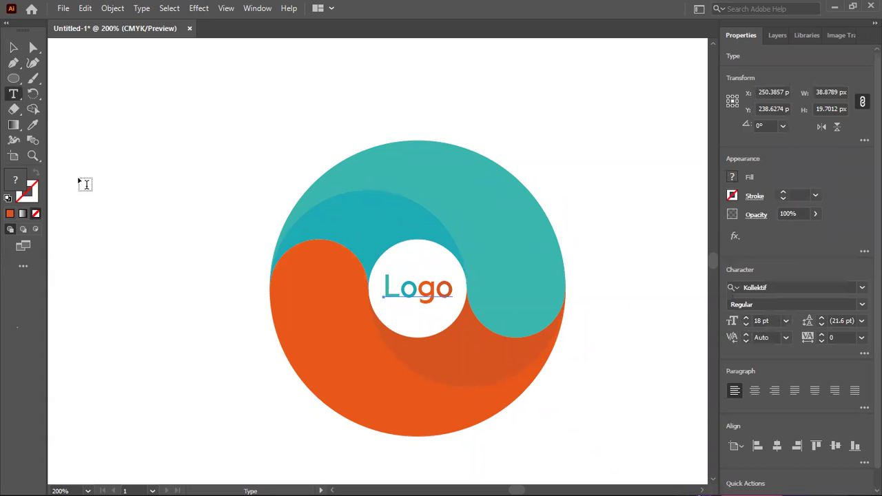
left_click(419, 286)
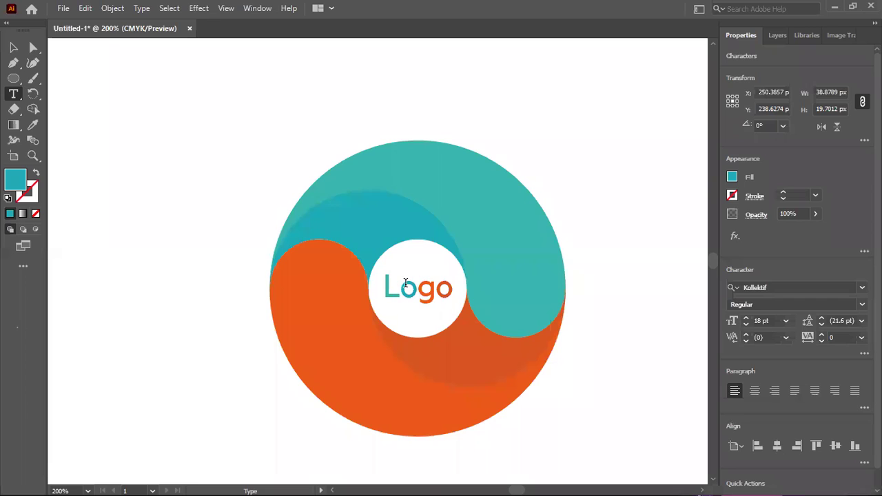
key("shift+Left")
key("shift+Left")
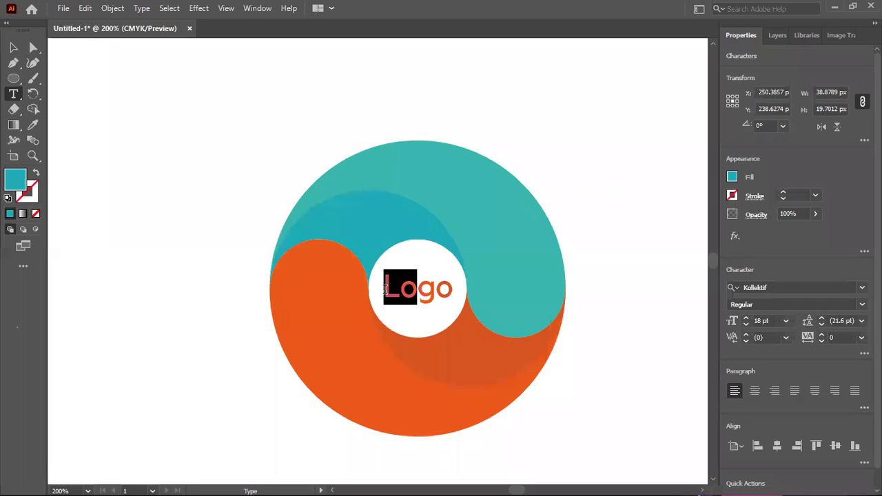
left_click(34, 126)
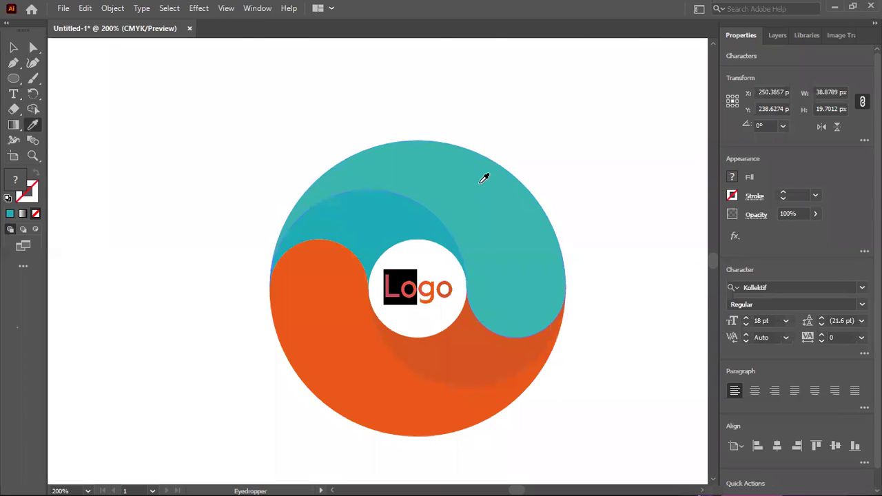
left_click(402, 213)
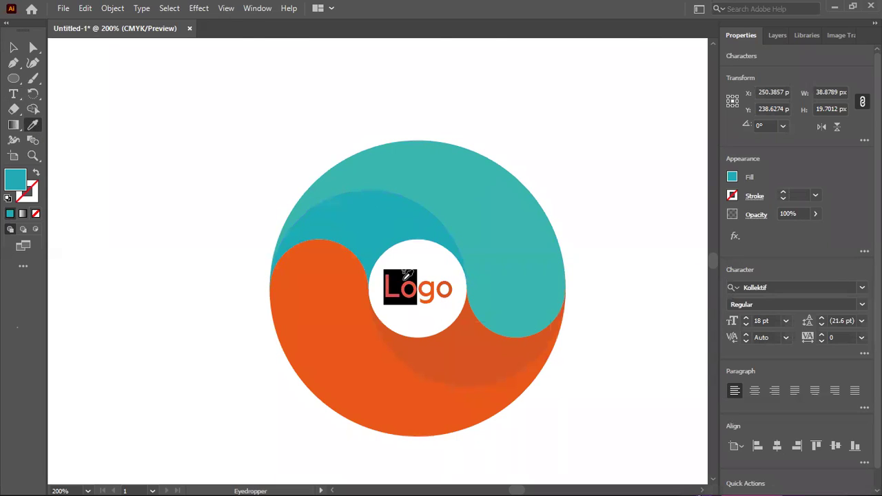
left_click(12, 48)
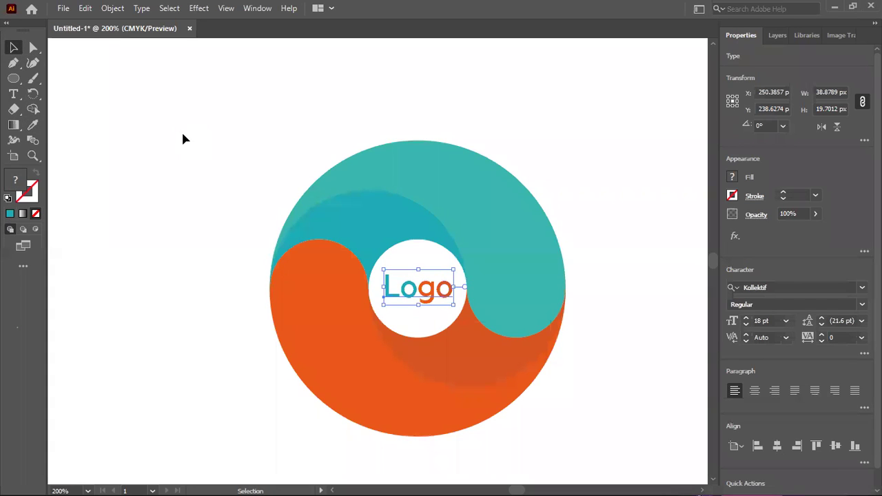
left_click(182, 140)
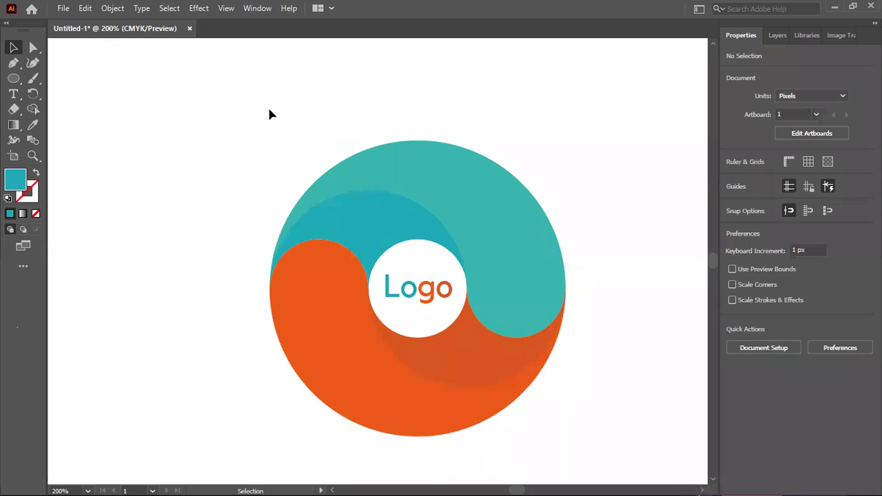
Step: Marquee-select the whole logo, then drop the Logo text so only the ring shapes stay selected
left_click_drag(219, 137, 218, 131)
left_click_drag(287, 125, 645, 464)
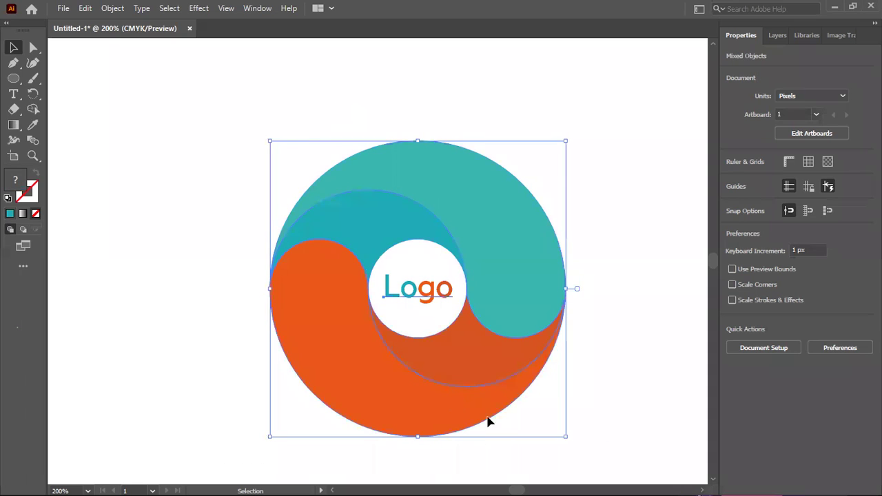
left_click(424, 298, "shift")
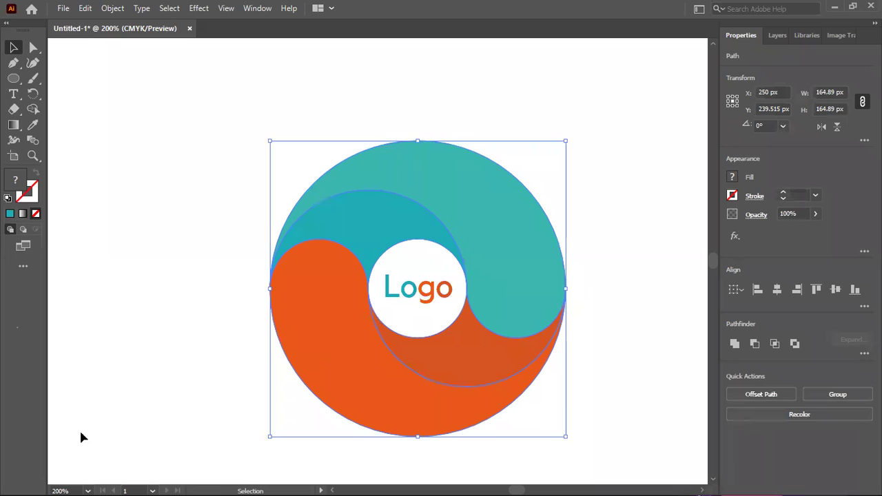
Step: Group the swirl ring shapes and reposition the grouped ring
right_click(423, 177)
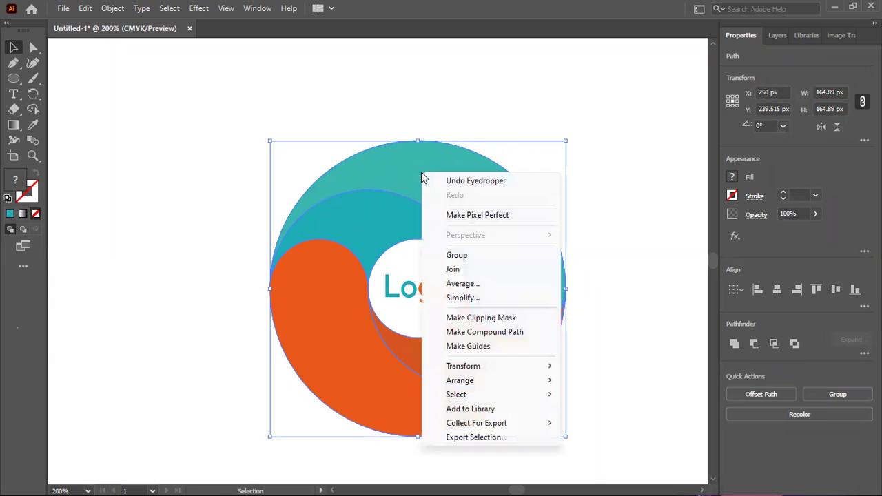
left_click(459, 259)
left_click_drag(523, 284, 390, 190)
left_click_drag(306, 233, 567, 232)
left_click_drag(594, 176, 565, 326)
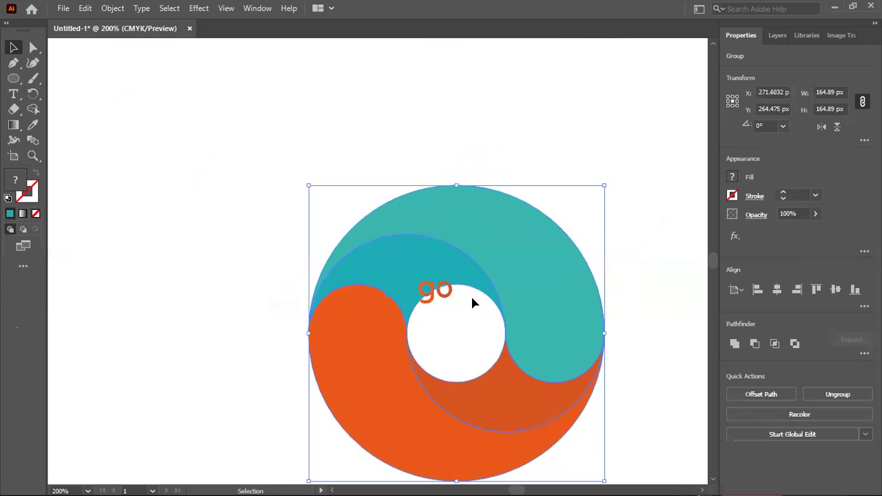
Step: Align the Logo text to the ring's horizontal and vertical centres
left_click(429, 289, "shift")
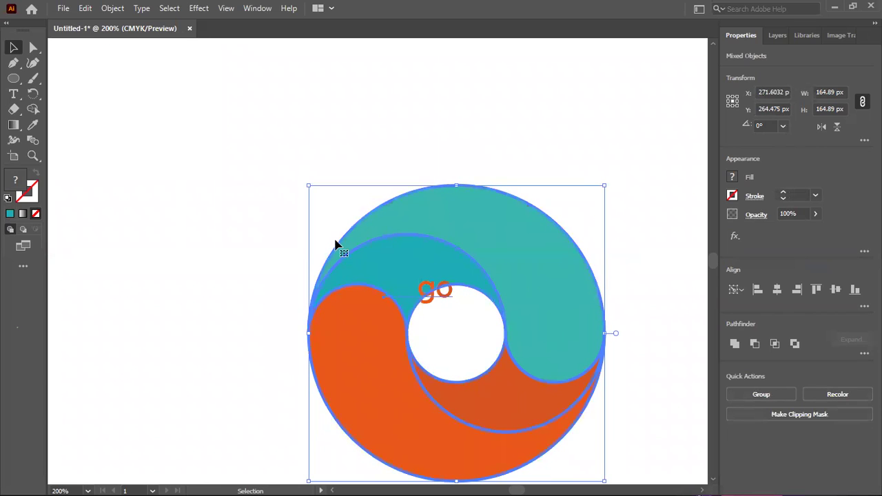
left_click(777, 290)
left_click(835, 290)
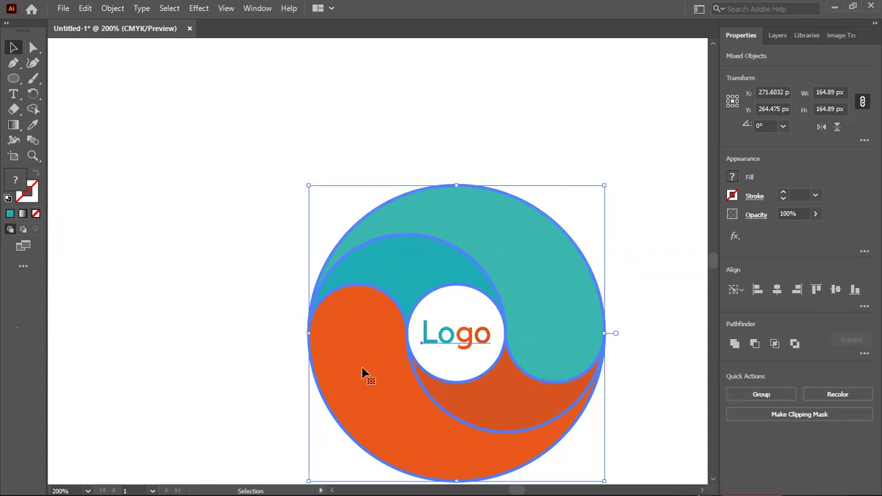
Step: Group the ring and wordmark into one logo and move it up and left
left_click_drag(262, 152, 533, 393)
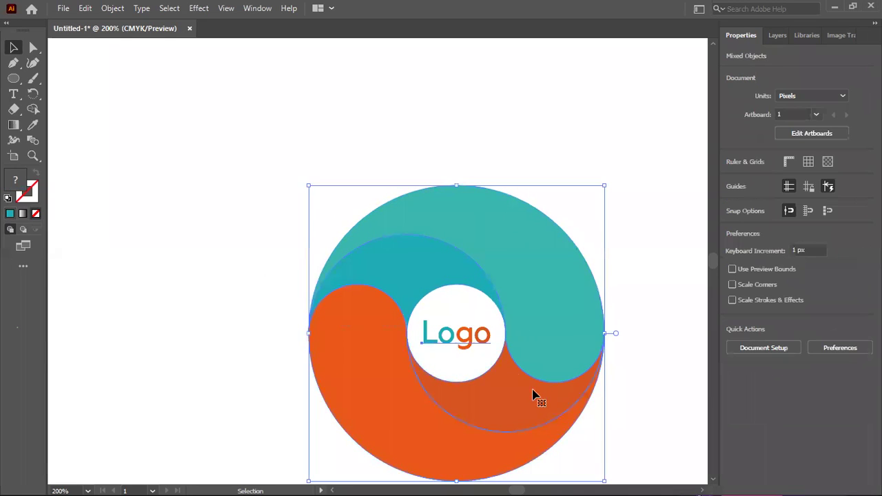
right_click(467, 144)
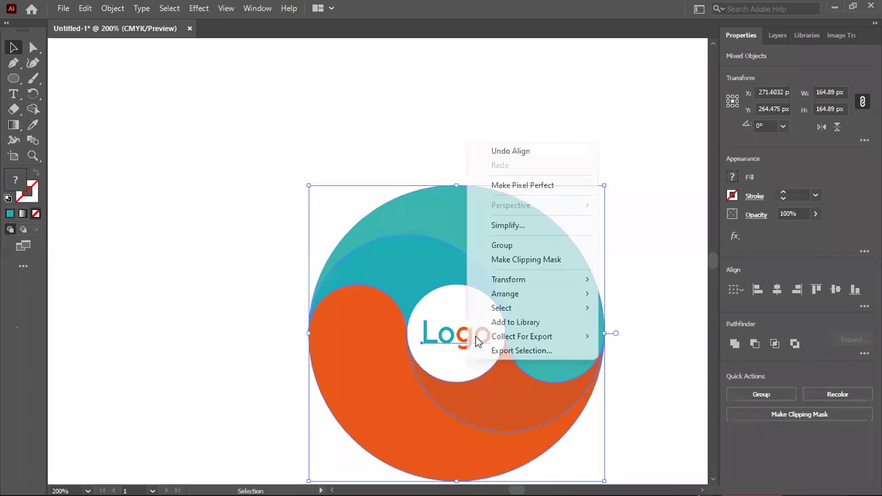
left_click(498, 245)
left_click(629, 201)
left_click_drag(594, 323, 521, 229)
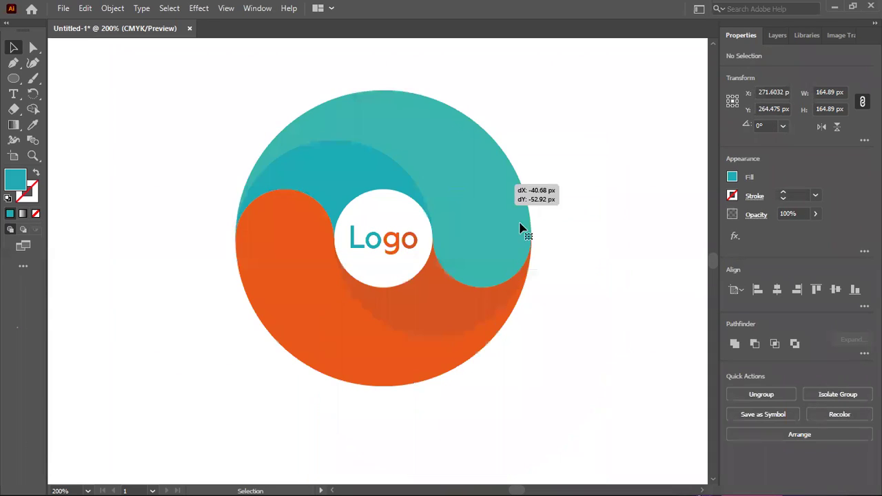
left_click(641, 295)
Step: Drag the grouped logo into the artboard's top-left corner, then minimise Illustrator
scroll(641, 287, "down", 3)
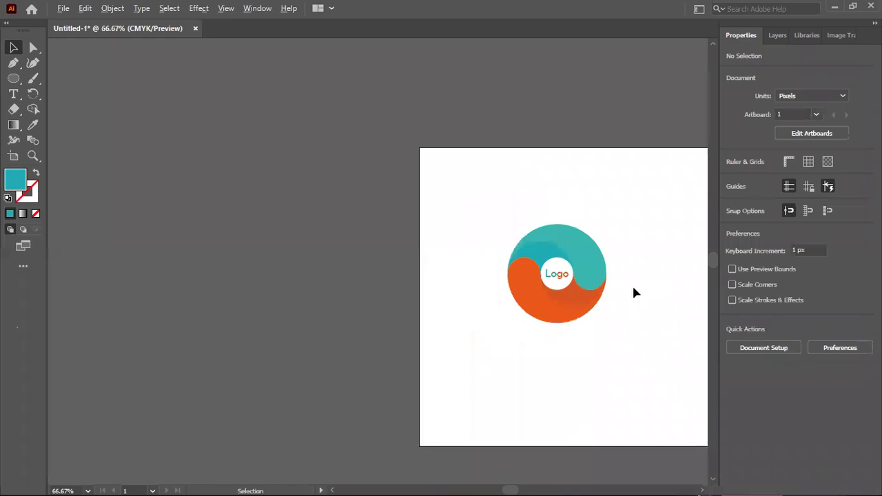
left_click_drag(652, 218, 423, 213)
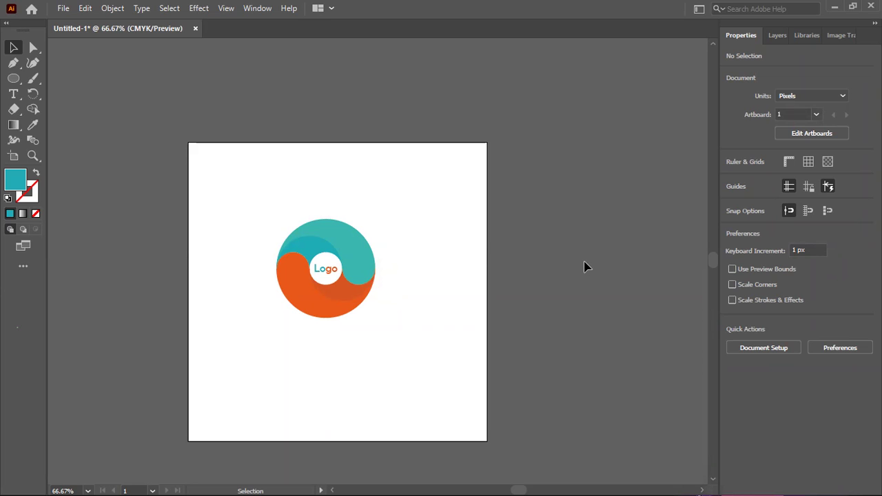
left_click_drag(363, 242, 279, 195)
left_click(528, 232)
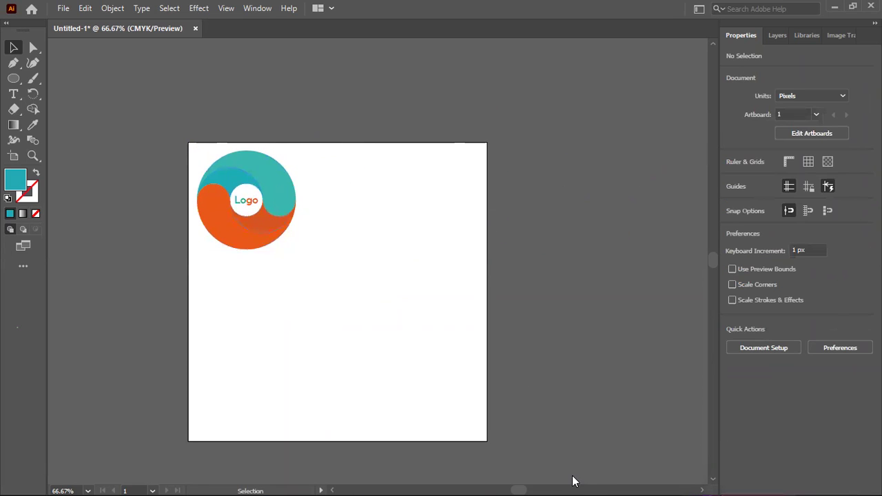
left_click(835, 7)
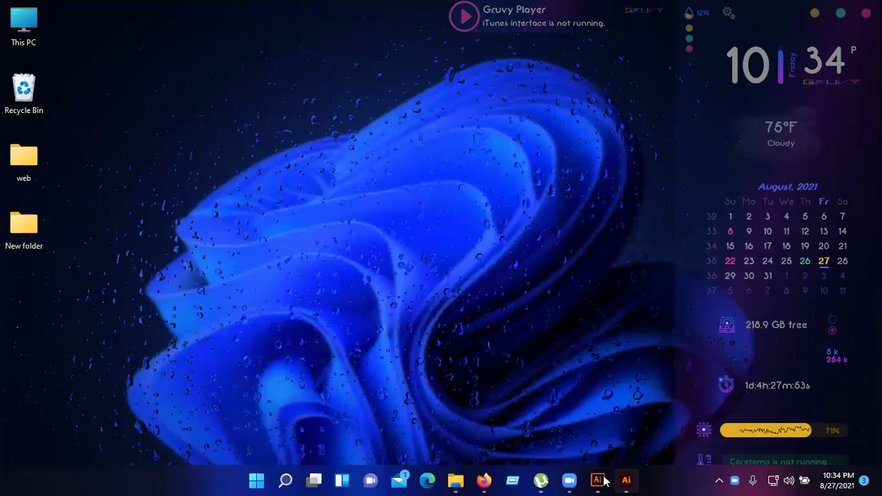
Step: Close the Illustrator setup completion message and open the Illustrator download folder in File Explorer
left_click(599, 481)
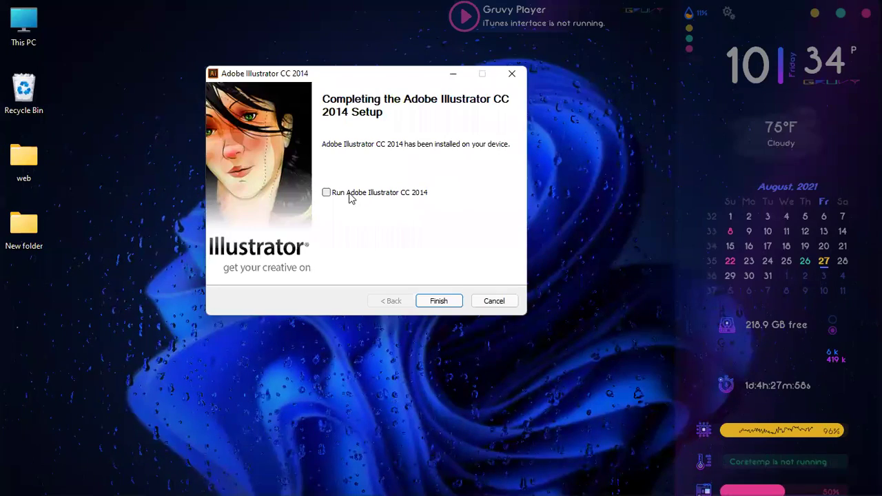
left_click(438, 304)
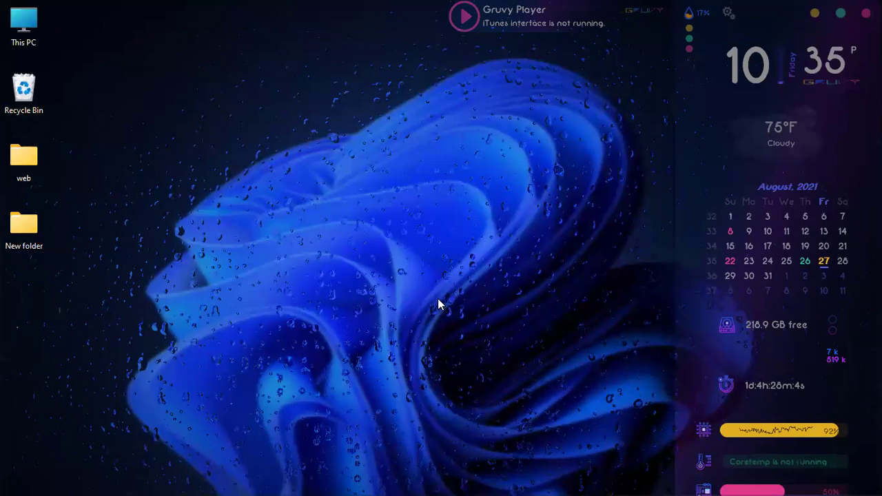
left_click(471, 481)
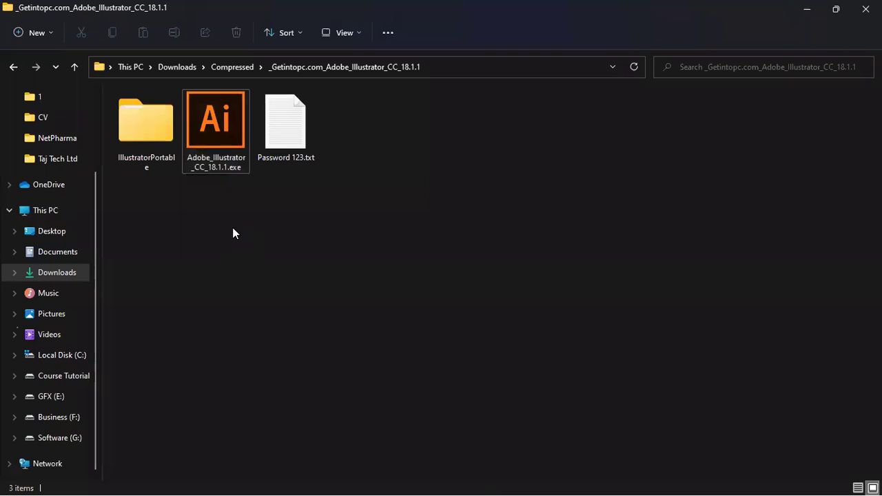
Step: Browse the IllustratorPortable folder's App and Other subfolders
left_click(140, 163)
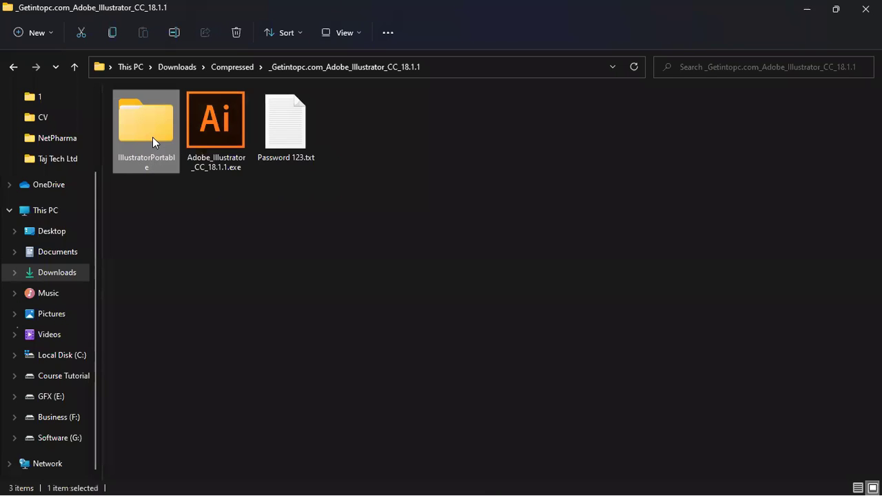
double_click(152, 137)
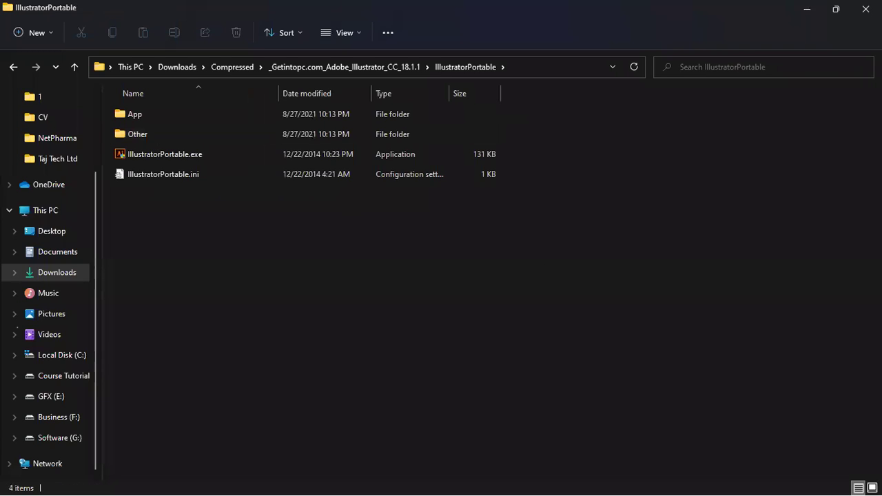
left_click(136, 153)
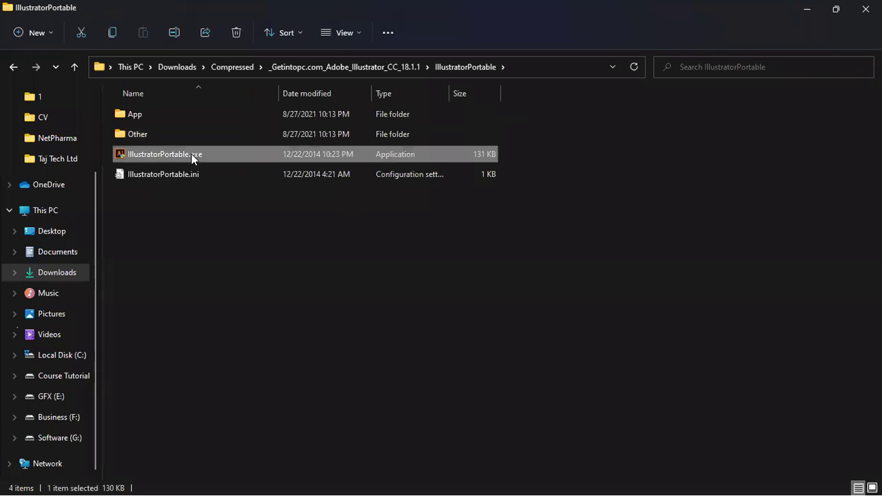
left_click(169, 119)
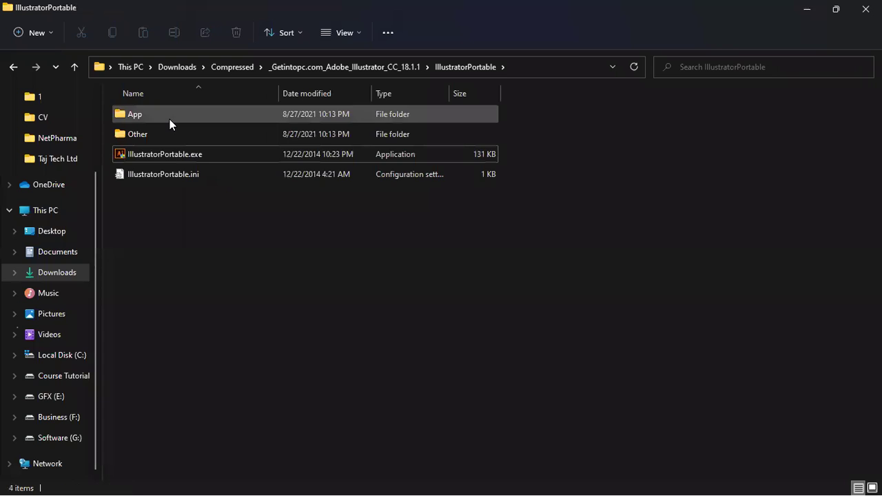
double_click(169, 120)
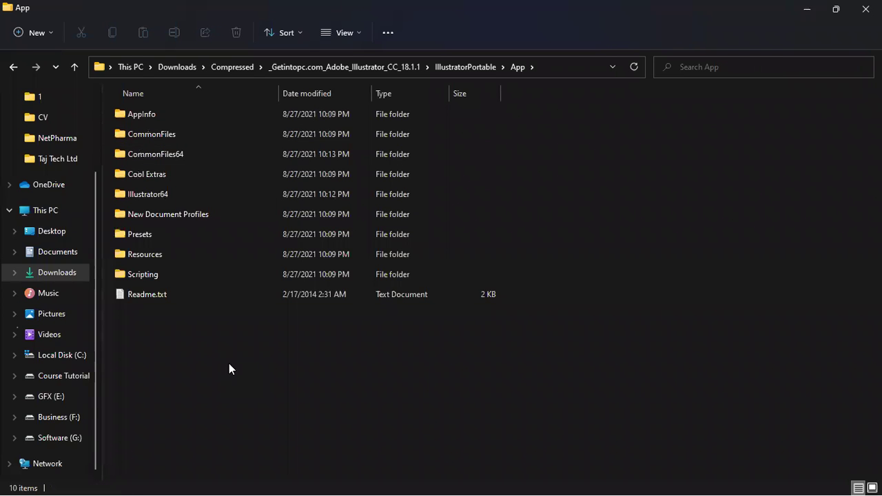
left_click(13, 67)
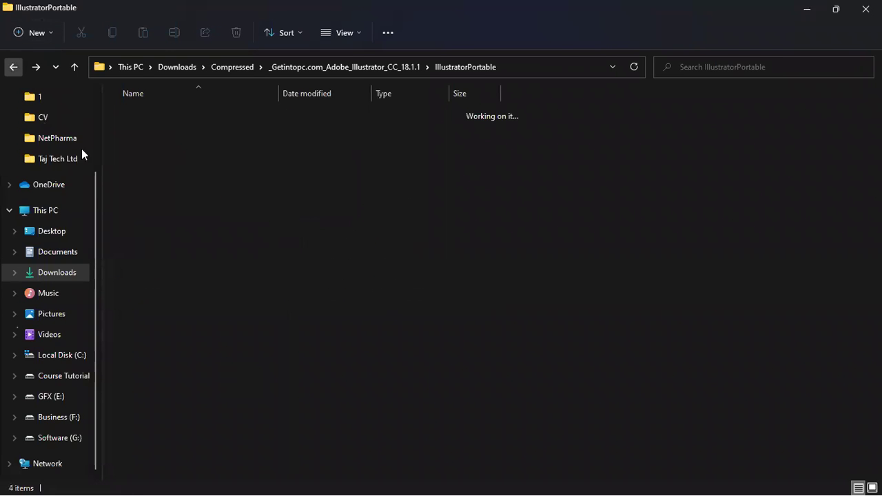
double_click(142, 135)
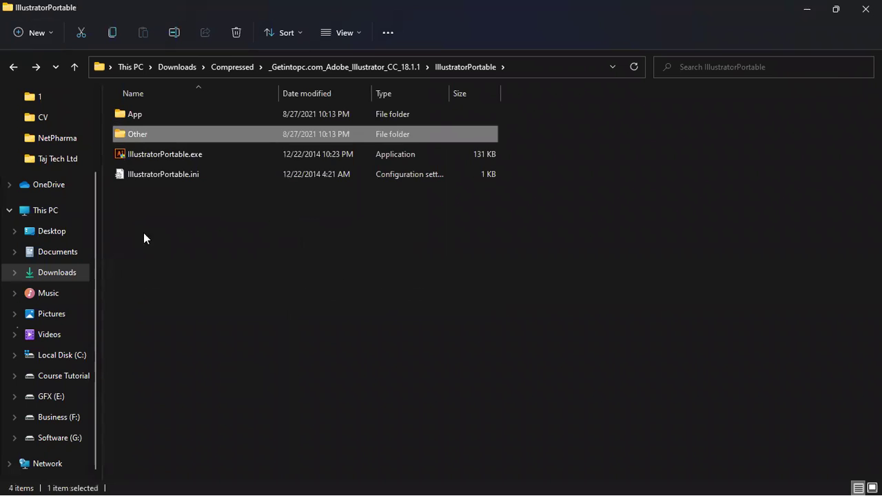
left_click(8, 68)
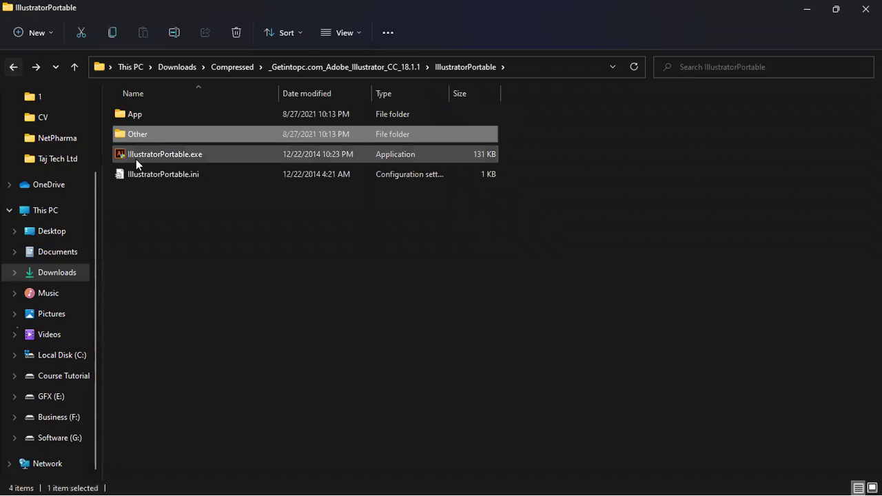
Step: Run IllustratorPortable.exe, dismiss the already-running error, and go back to the download folder
left_click(307, 157)
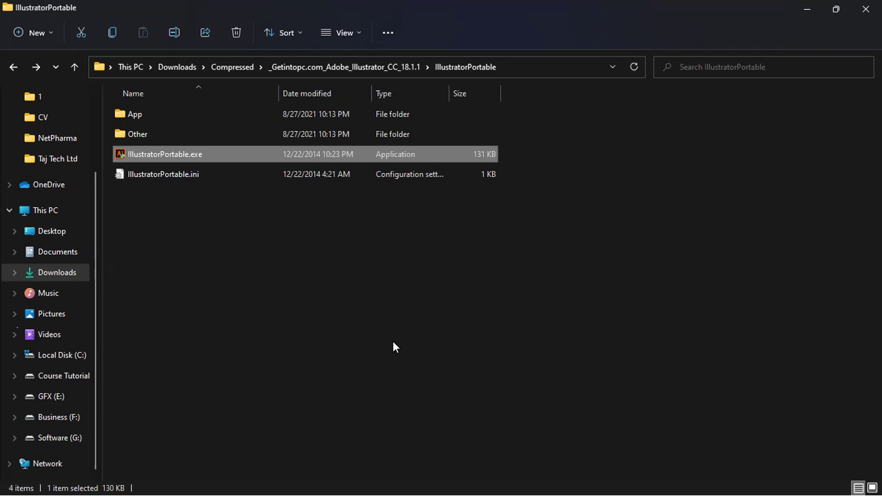
left_click_drag(452, 224, 461, 211)
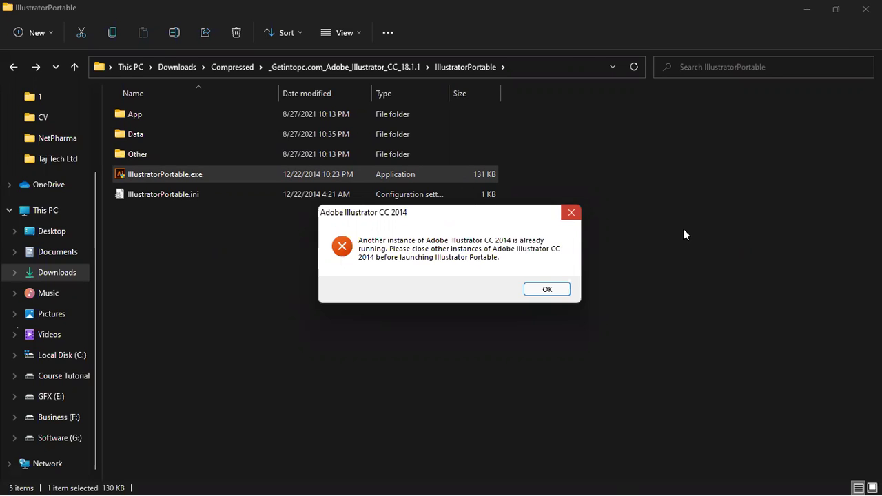
left_click(571, 212)
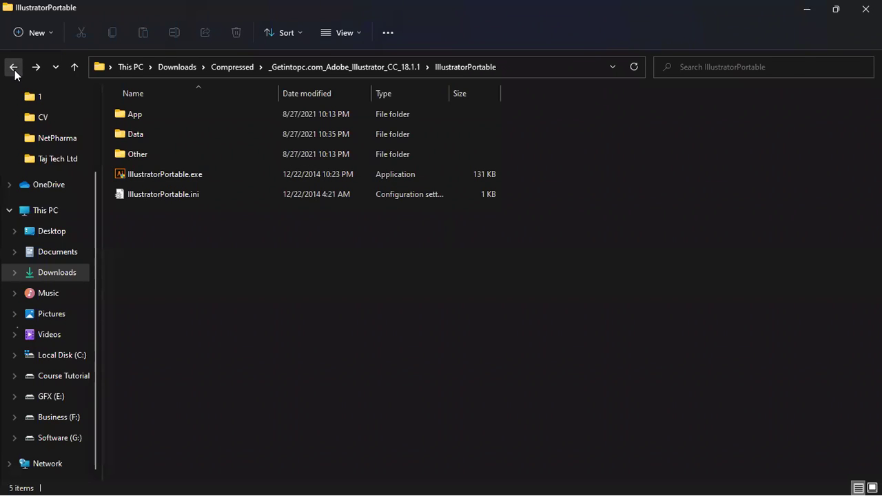
left_click(14, 69)
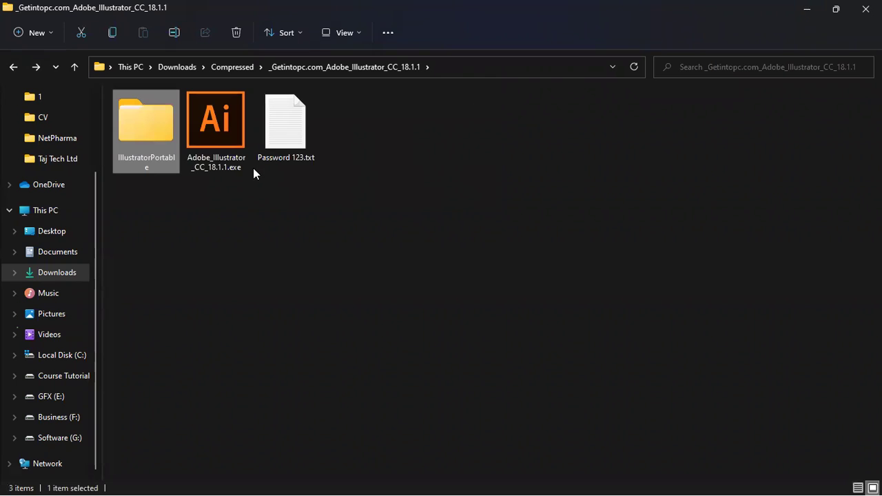
left_click(359, 233)
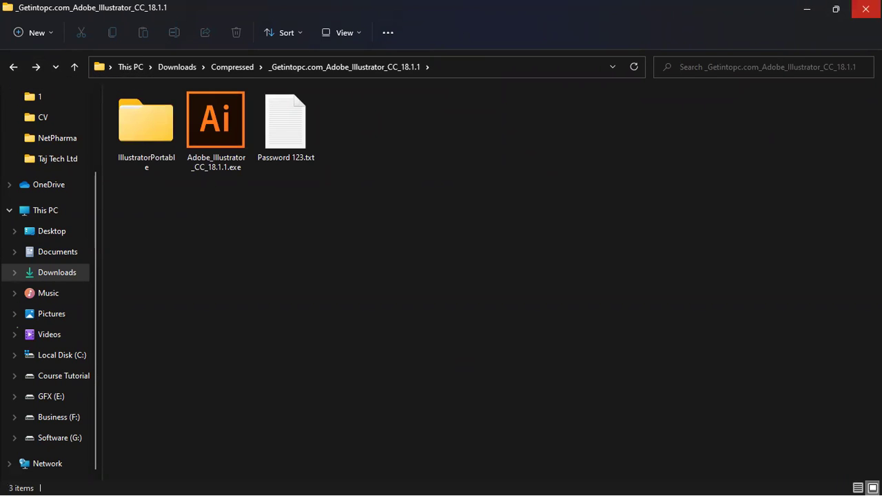
Step: Close File Explorer, open a blank new tab in Firefox, then minimise Firefox
left_click(866, 8)
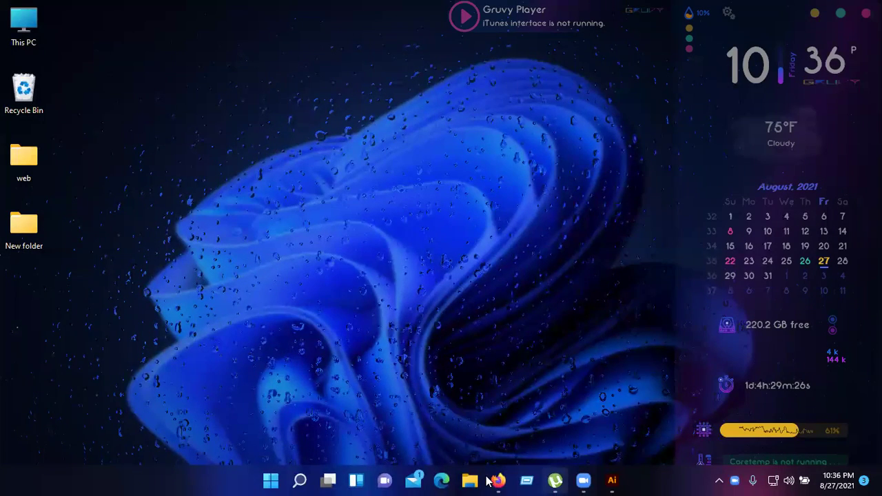
left_click(497, 481)
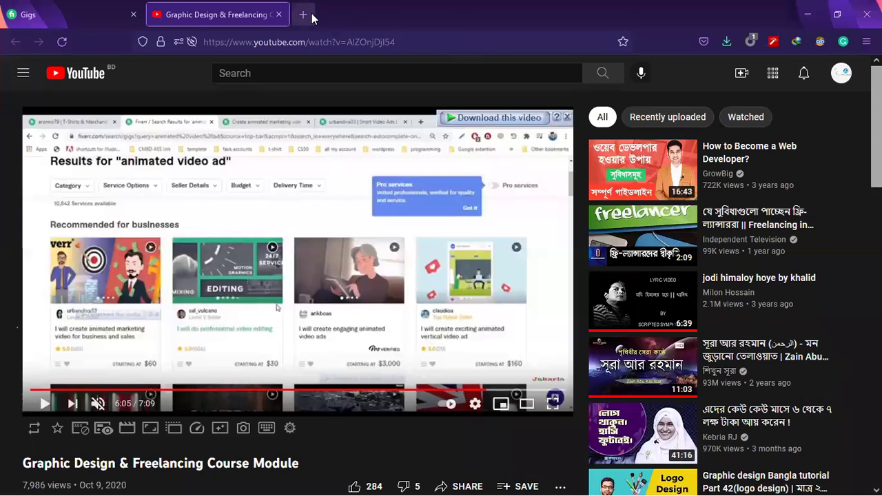
left_click(300, 16)
left_click(286, 38)
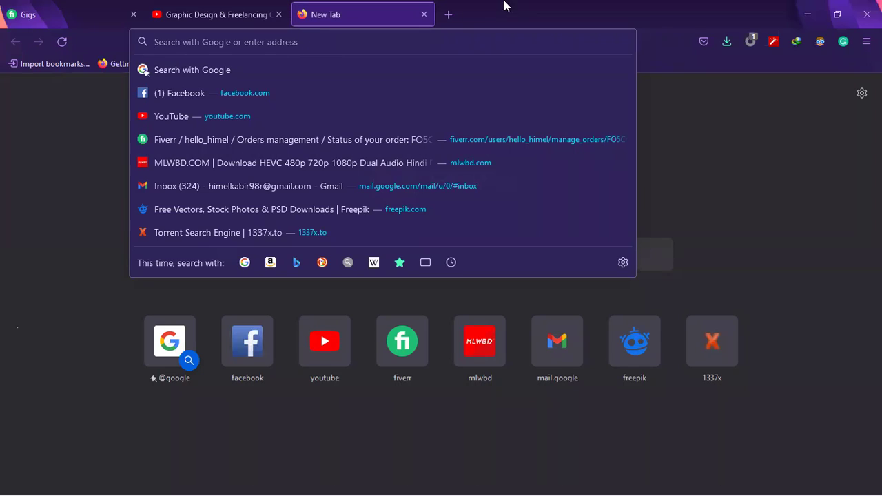
left_click(655, 8)
left_click(818, 14)
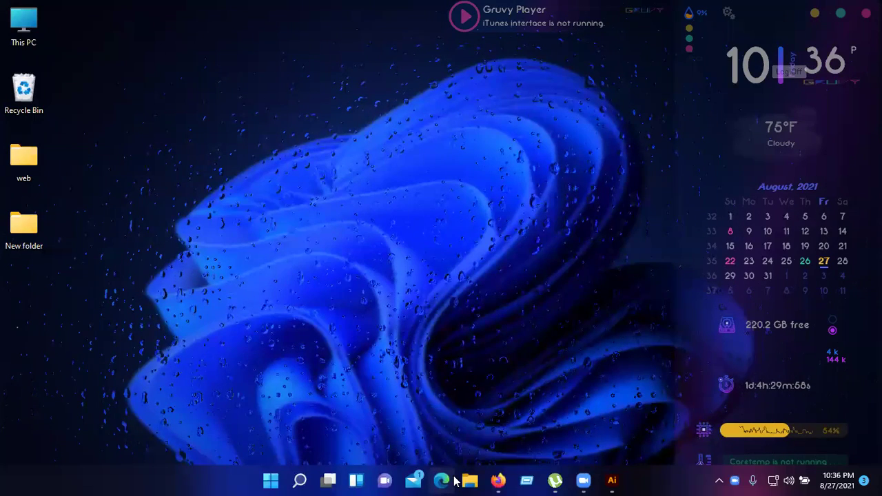
Step: Launch Edge and go to fiverr.com
left_click(442, 481)
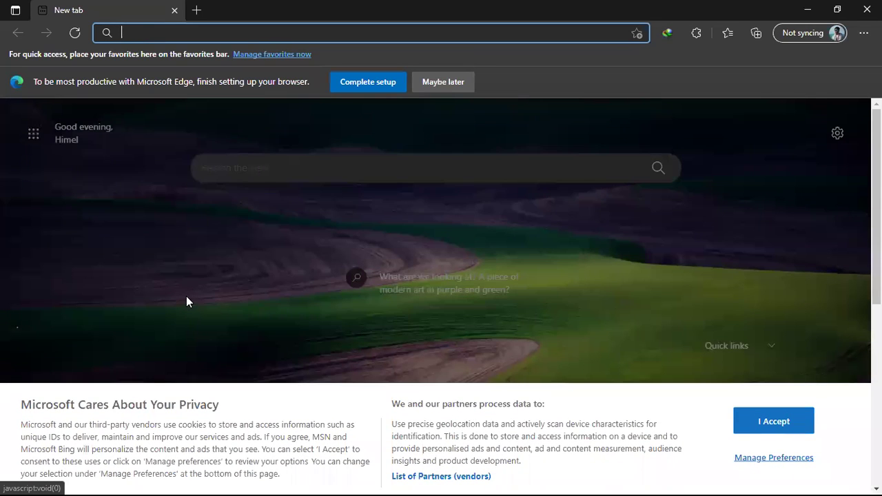
type("five")
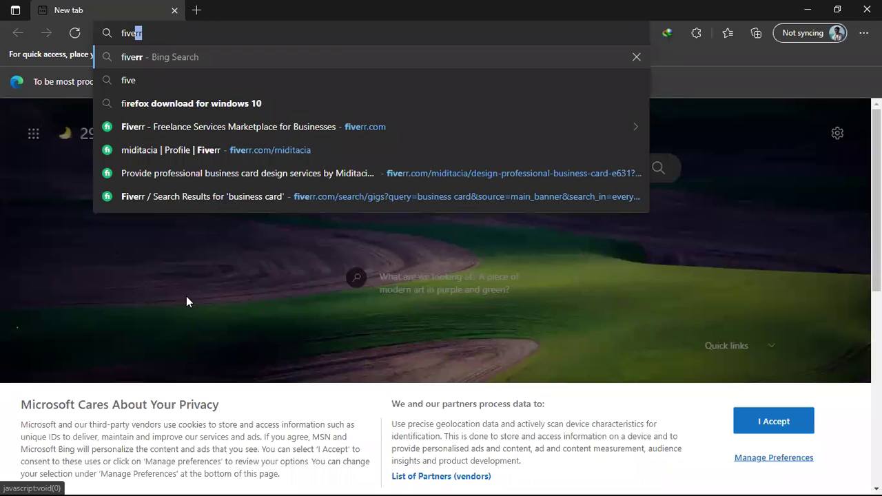
type("rr")
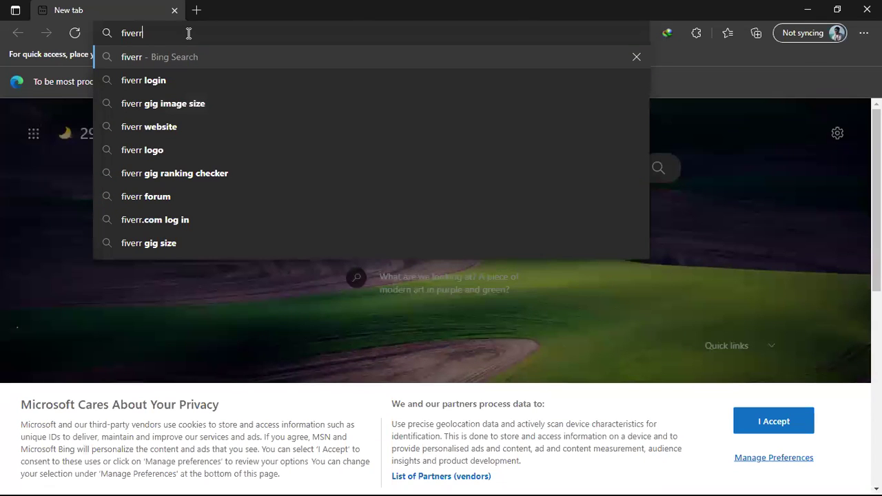
type(".com")
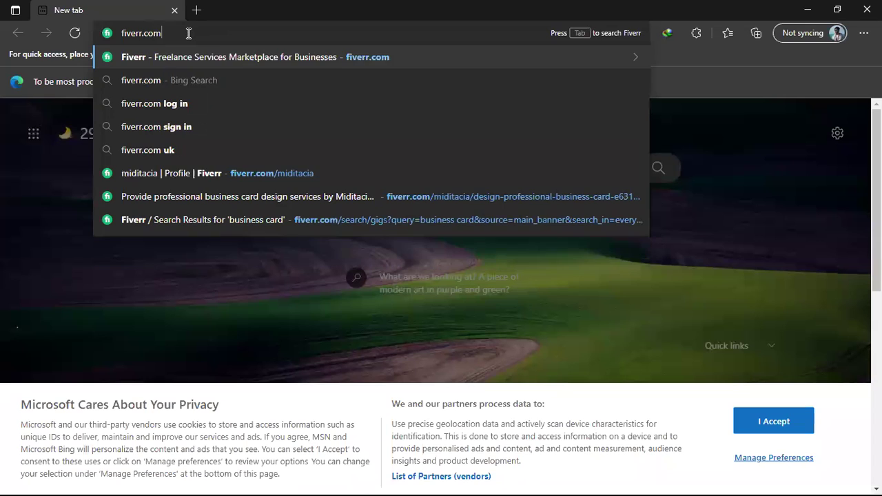
key("Return")
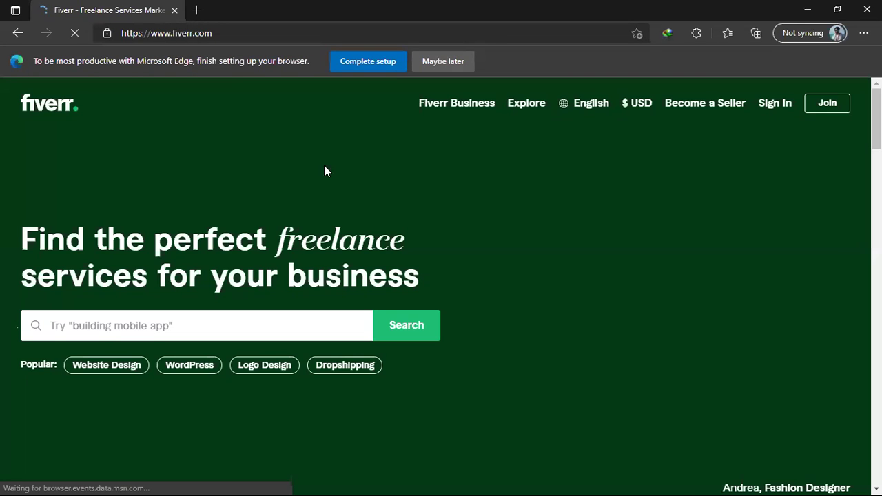
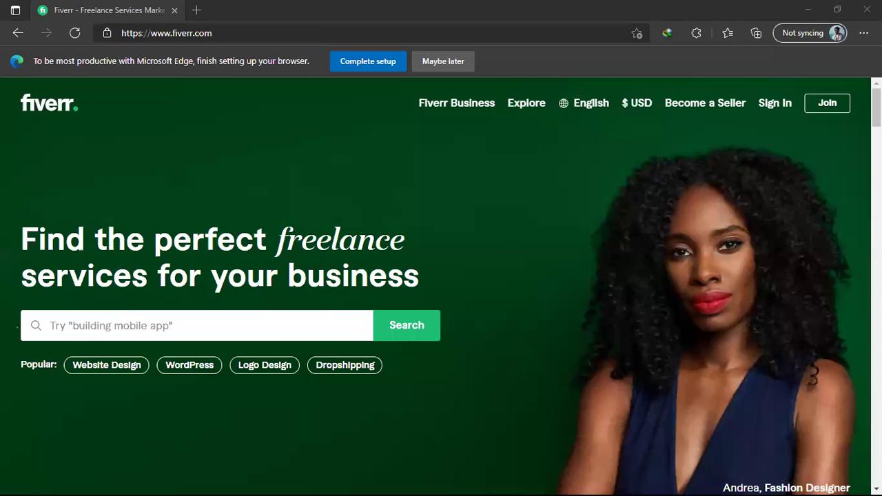
Step: Open Fiverr's Logo Design category and browse its 13,996 gig listings priced from $5 to $225
left_click(272, 335)
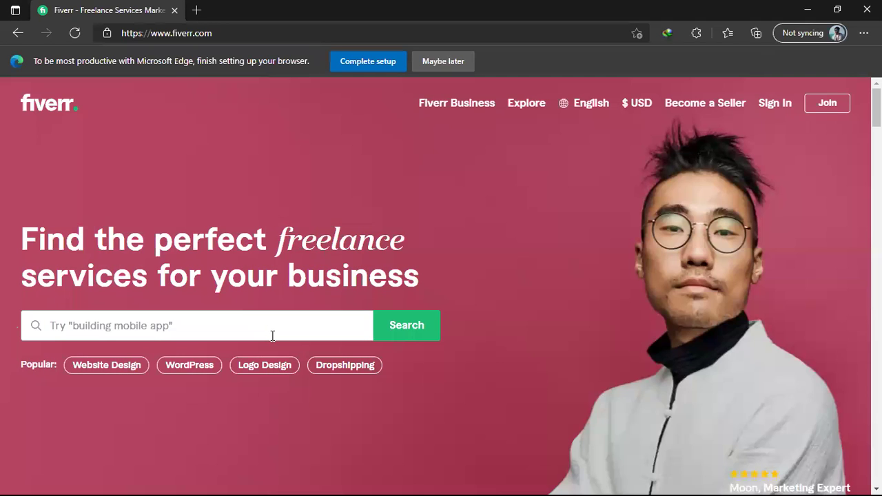
left_click(253, 366)
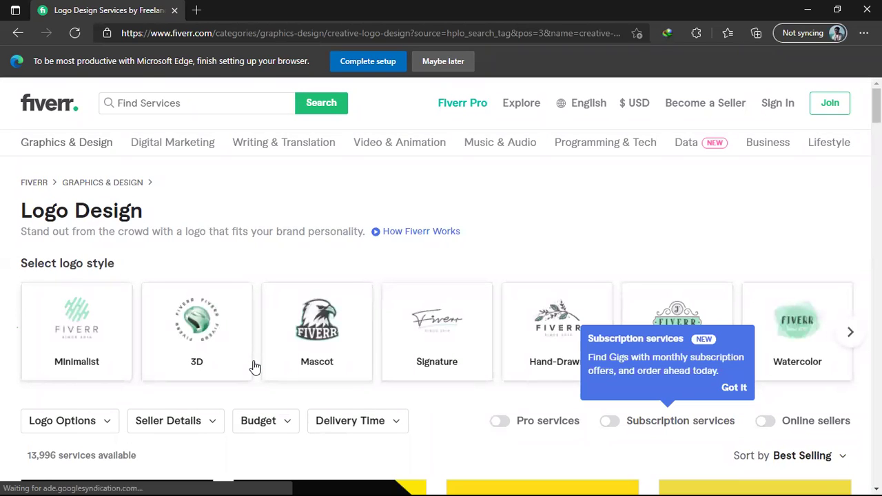
scroll(253, 366, "down", 5)
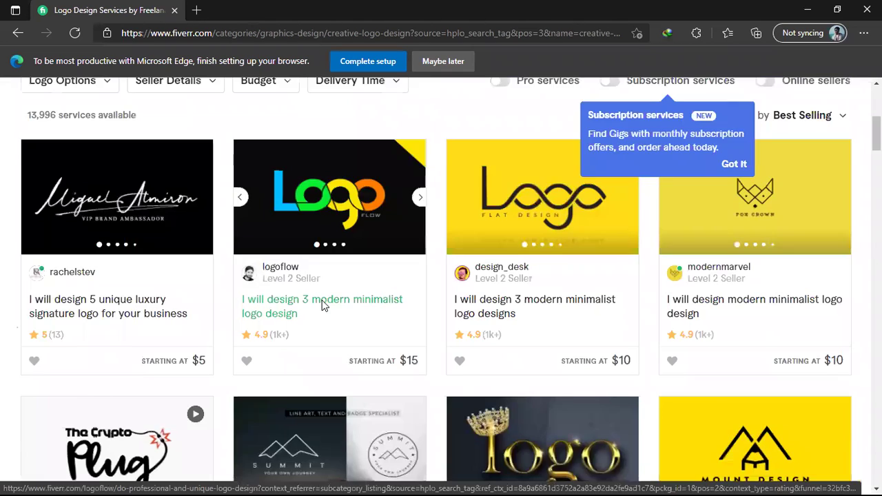
scroll(287, 295, "down", 2)
scroll(280, 240, "up", 1)
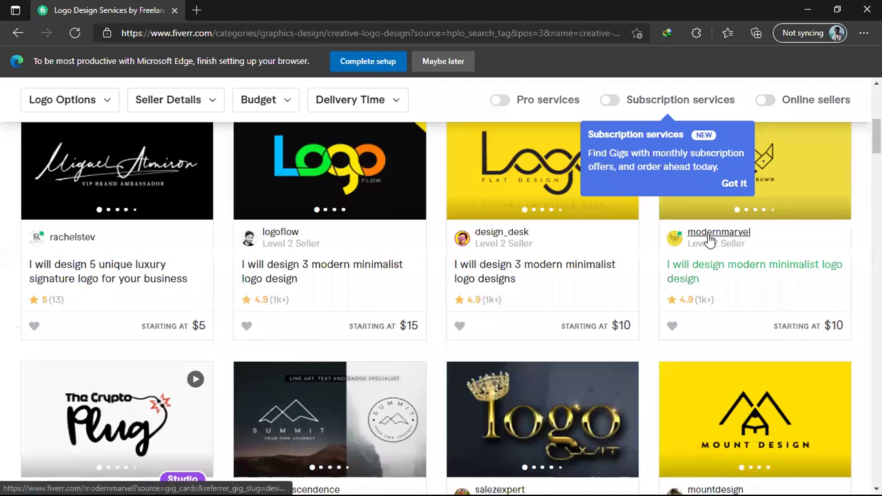
scroll(813, 239, "up", 1)
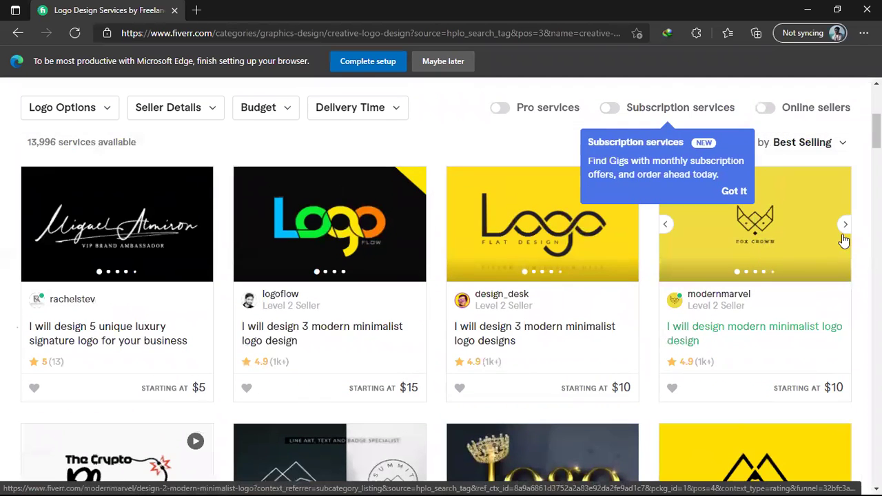
scroll(173, 319, "down", 3)
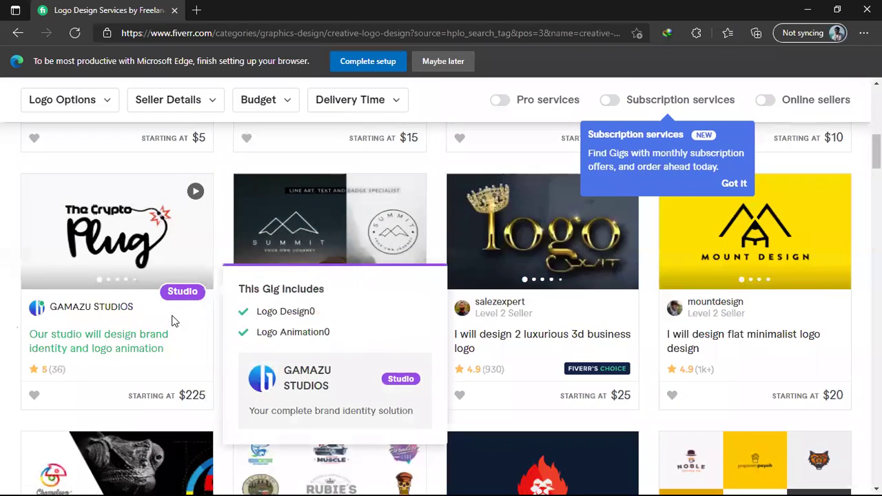
scroll(329, 280, "up", 2)
scroll(321, 260, "down", 2)
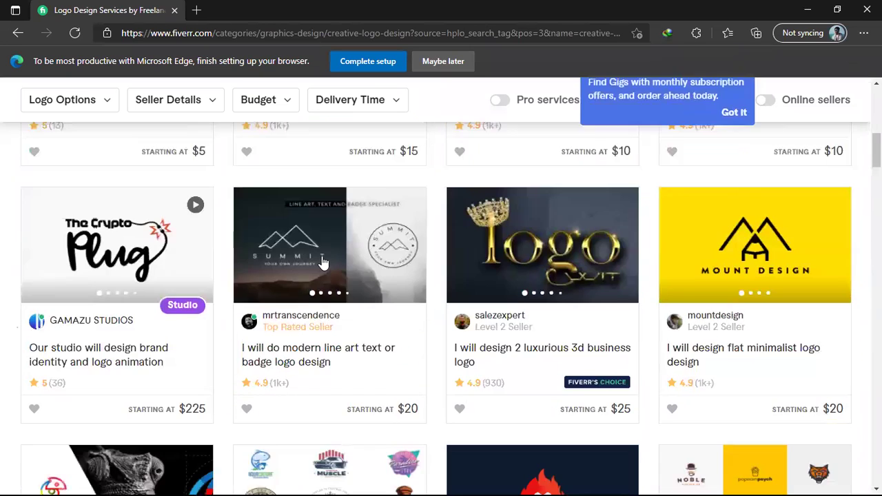
mouse_move(180, 306)
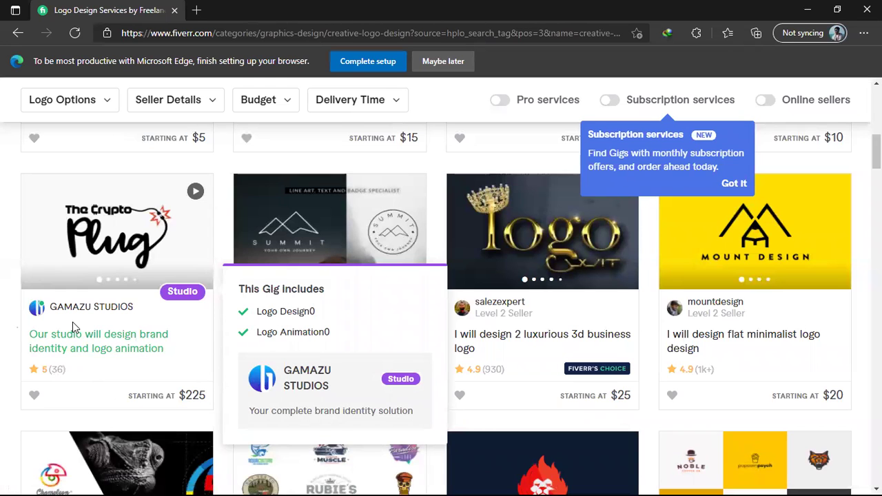
scroll(72, 322, "up", 4)
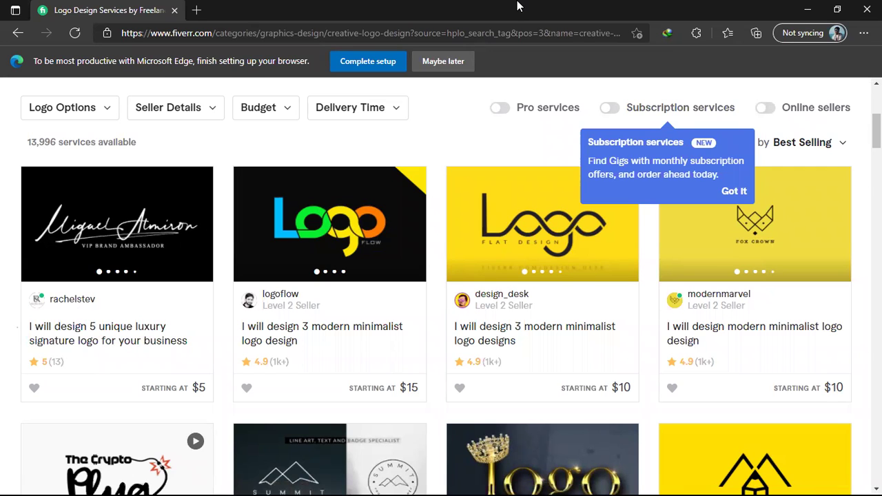
left_click(808, 9)
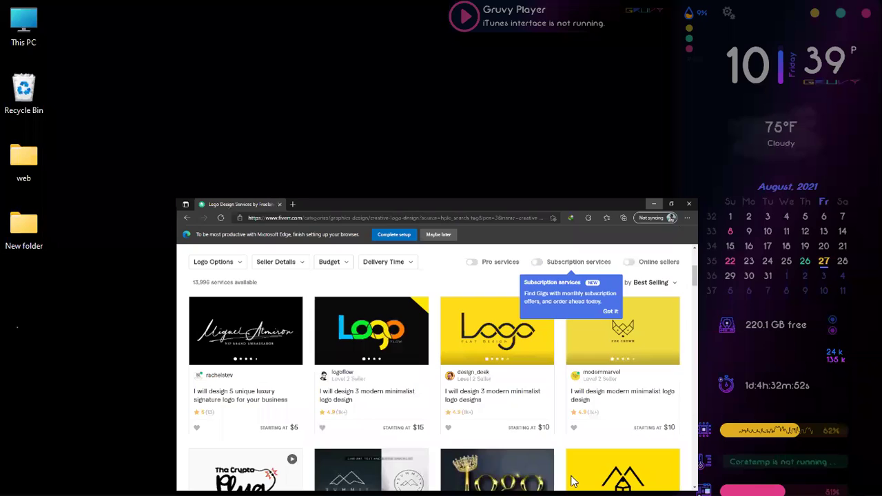
left_click(586, 481)
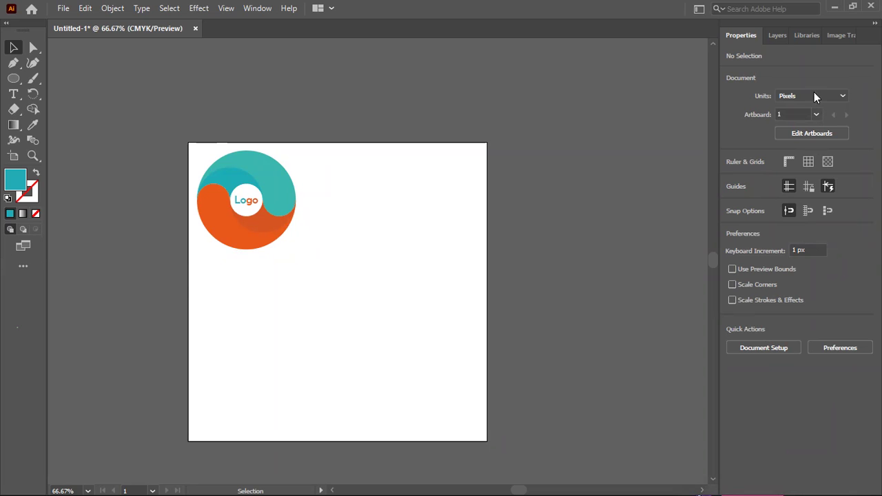
left_click(834, 7)
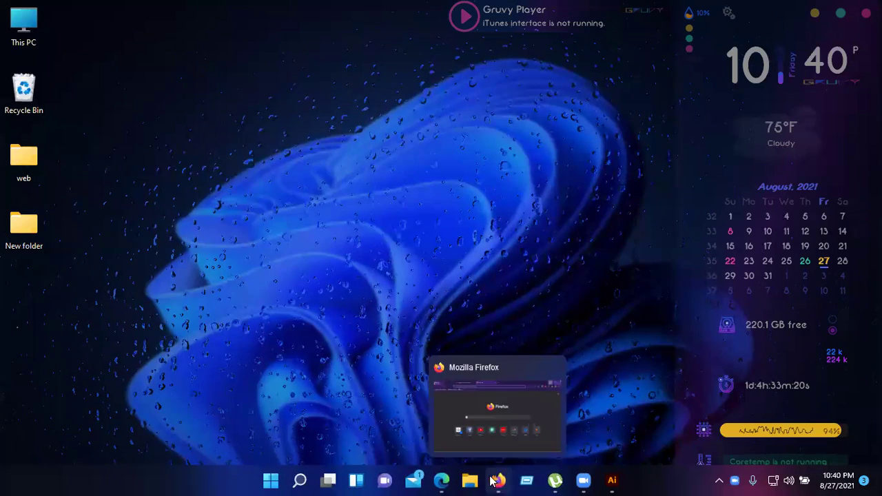
left_click(554, 480)
left_click(554, 480)
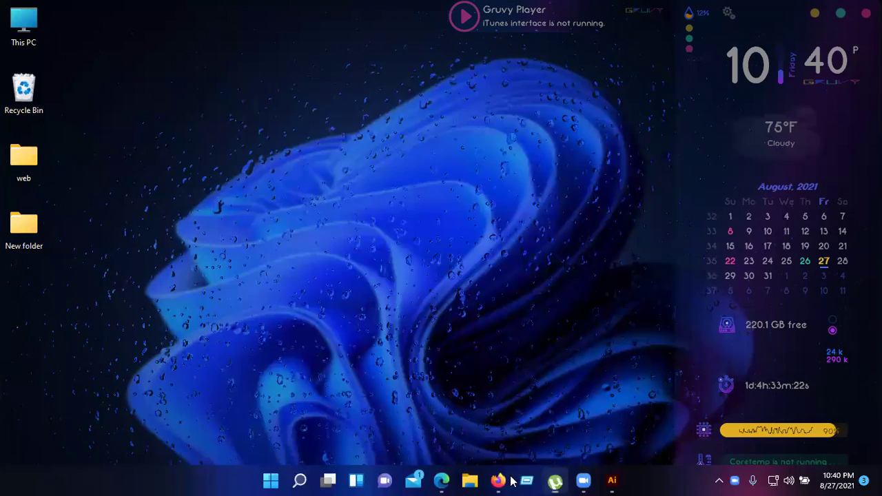
left_click(441, 481)
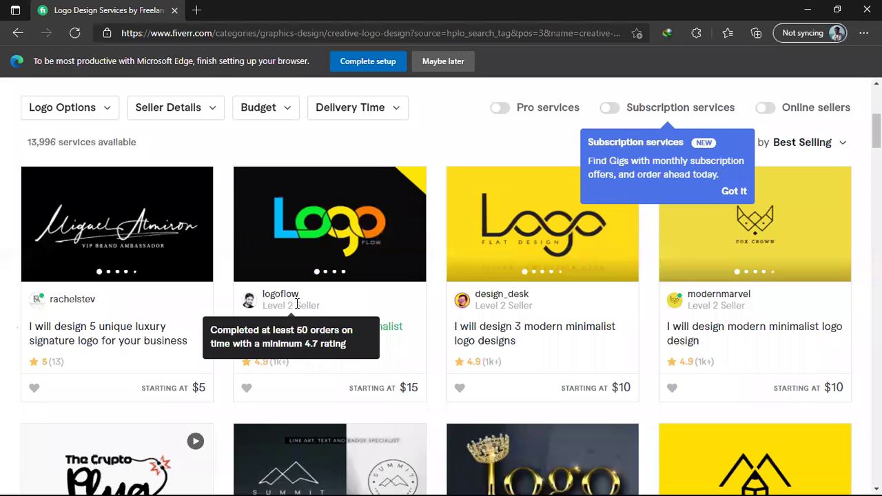
Step: Open the logoflow seller's page in a background tab and keep browsing the Logo Design gigs
middle_click(288, 296)
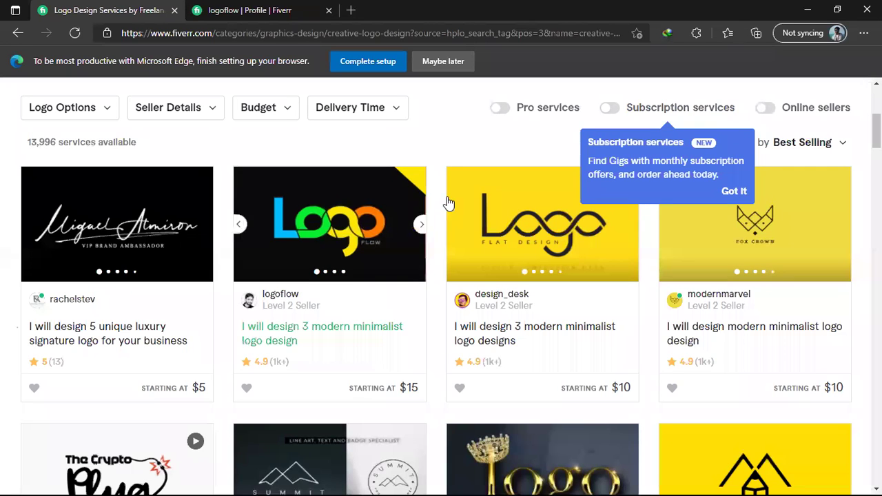
scroll(350, 312, "down", 2)
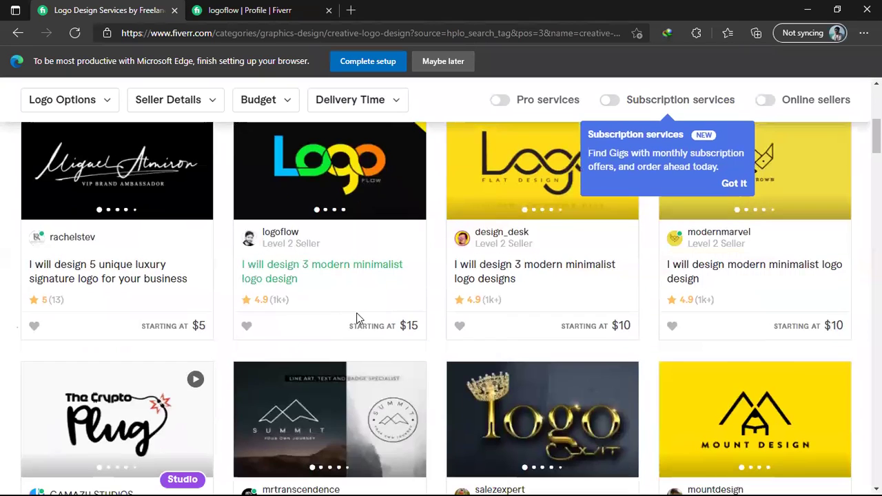
scroll(369, 308, "down", 2)
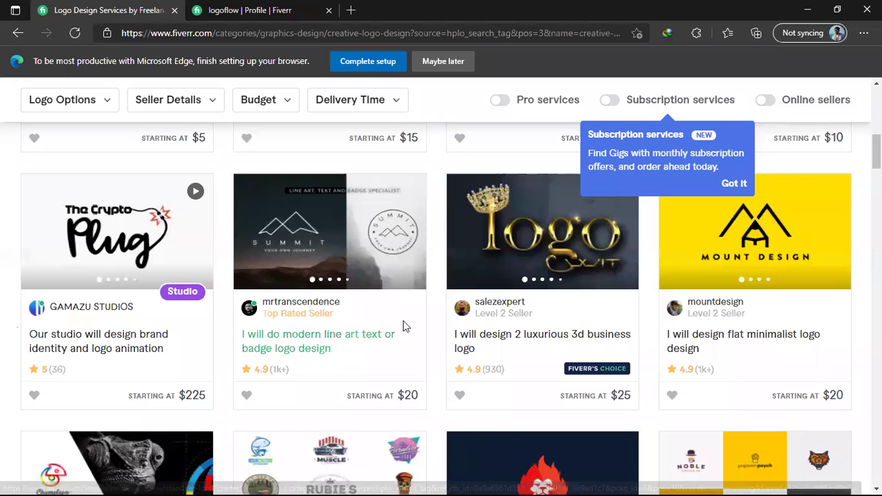
scroll(404, 329, "up", 1)
scroll(340, 201, "up", 2)
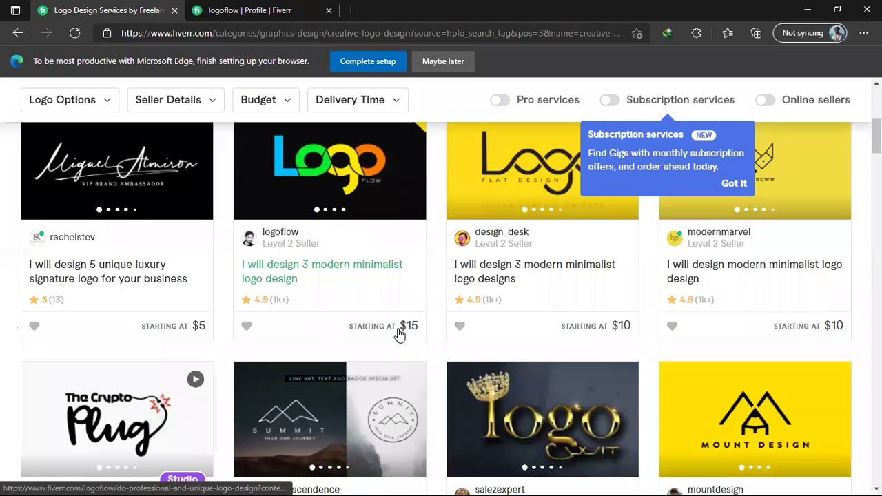
scroll(410, 335, "down", 1)
scroll(410, 336, "down", 3)
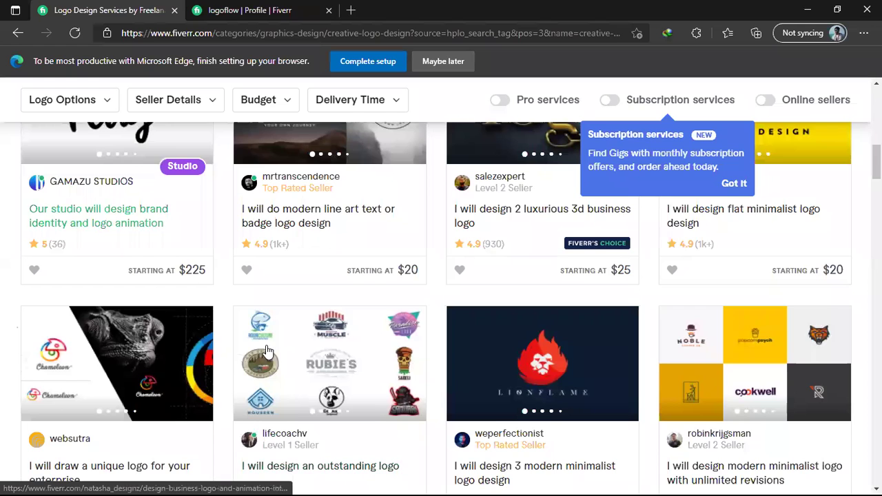
scroll(185, 290, "down", 2)
scroll(184, 283, "down", 2)
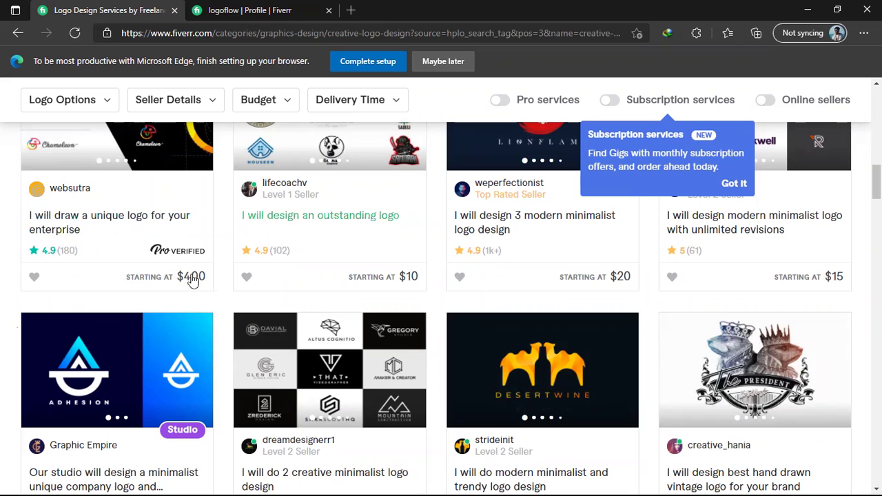
scroll(187, 274, "down", 3)
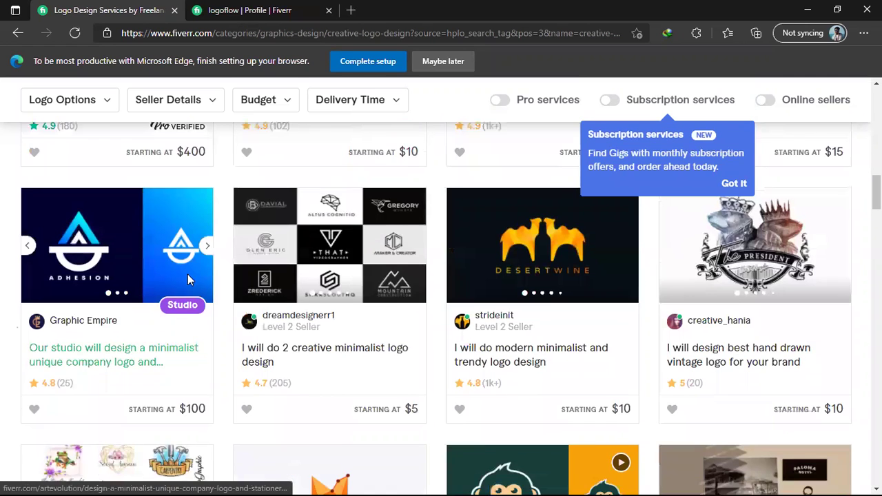
scroll(179, 274, "up", 3)
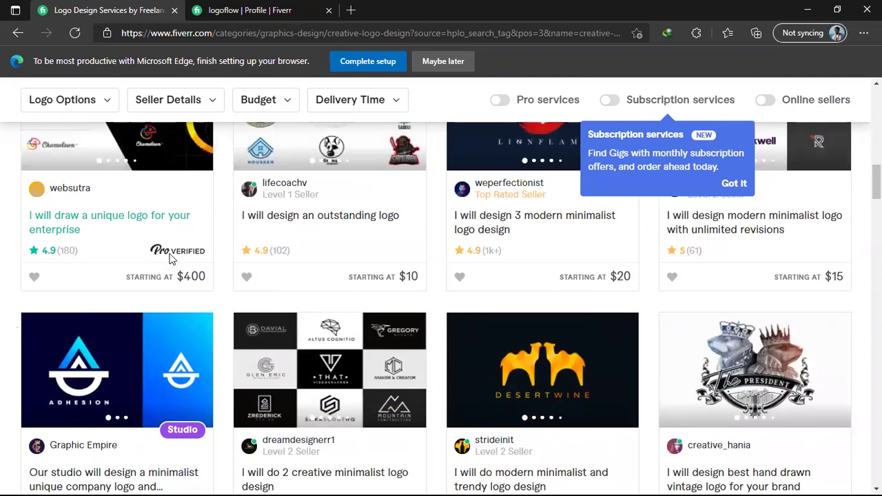
scroll(126, 197, "down", 1)
scroll(126, 193, "down", 2)
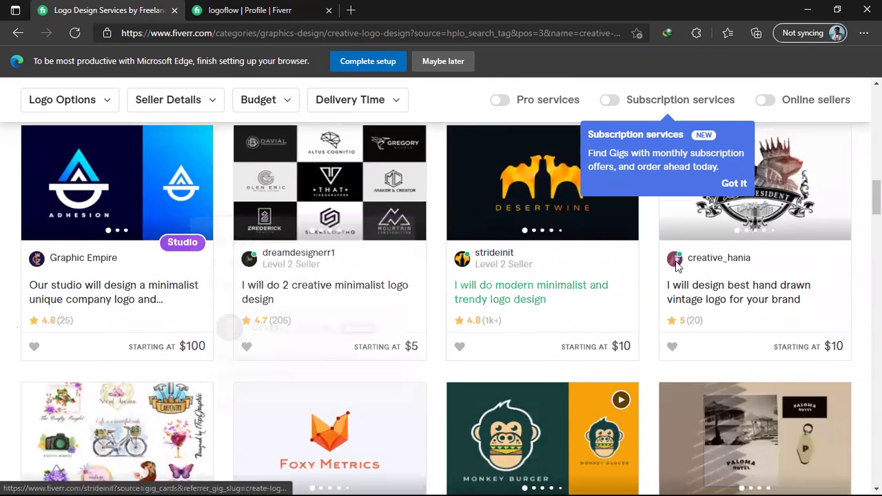
scroll(827, 305, "down", 4)
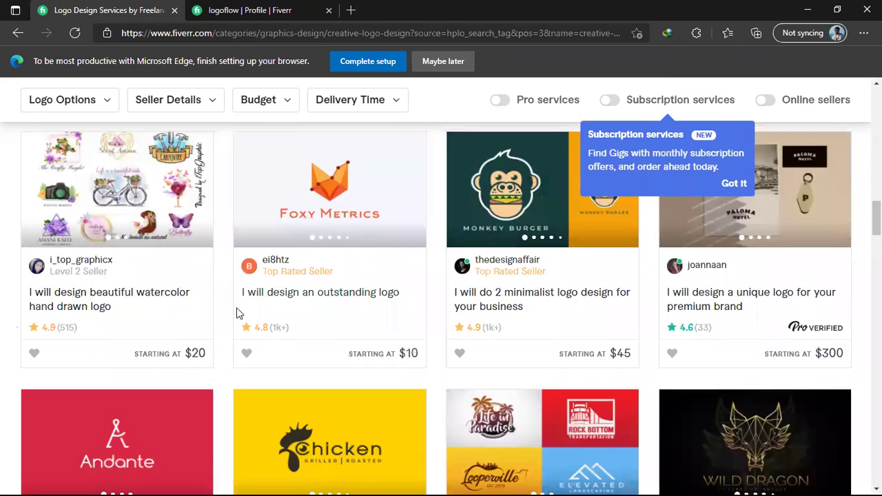
scroll(703, 303, "down", 5)
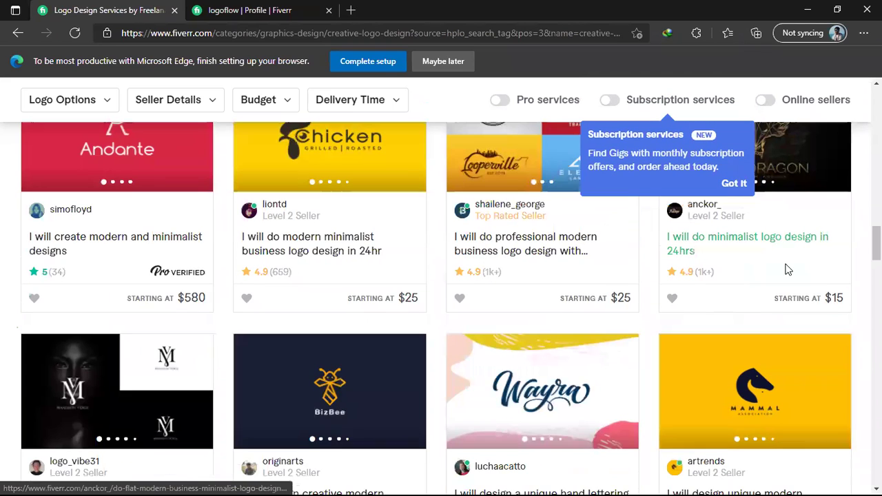
scroll(707, 333, "up", 1)
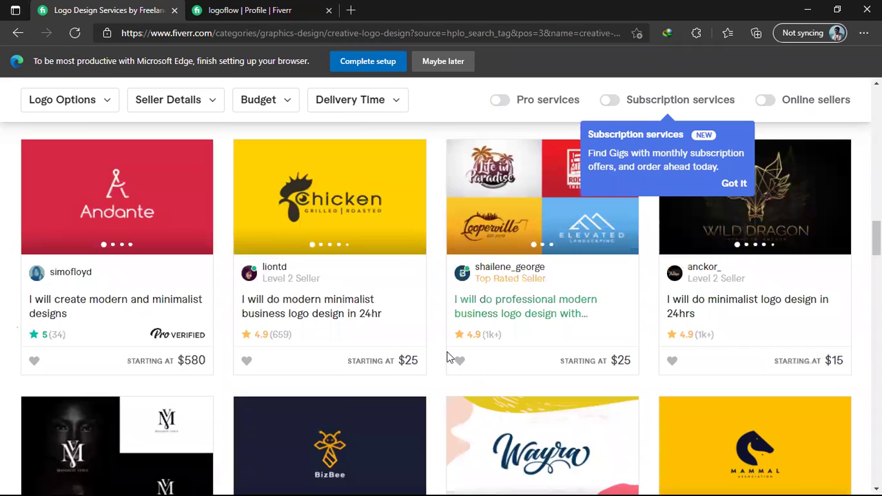
mouse_move(492, 275)
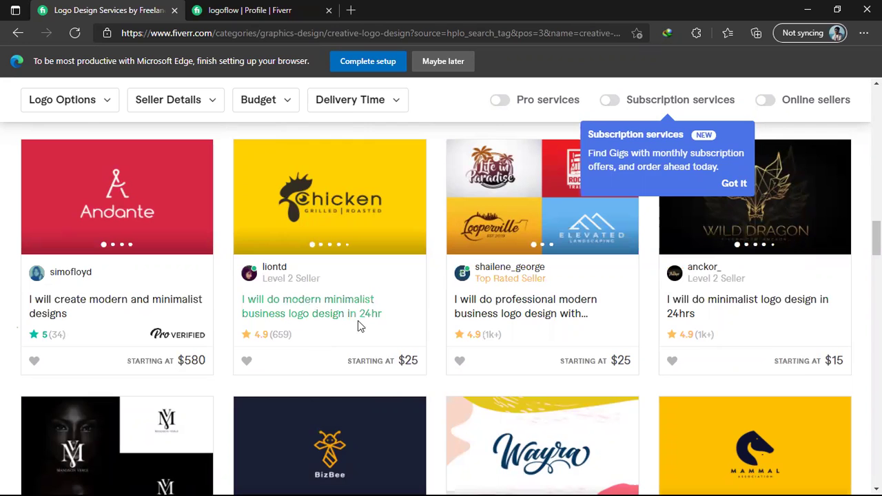
scroll(311, 354, "down", 1)
scroll(227, 388, "down", 3)
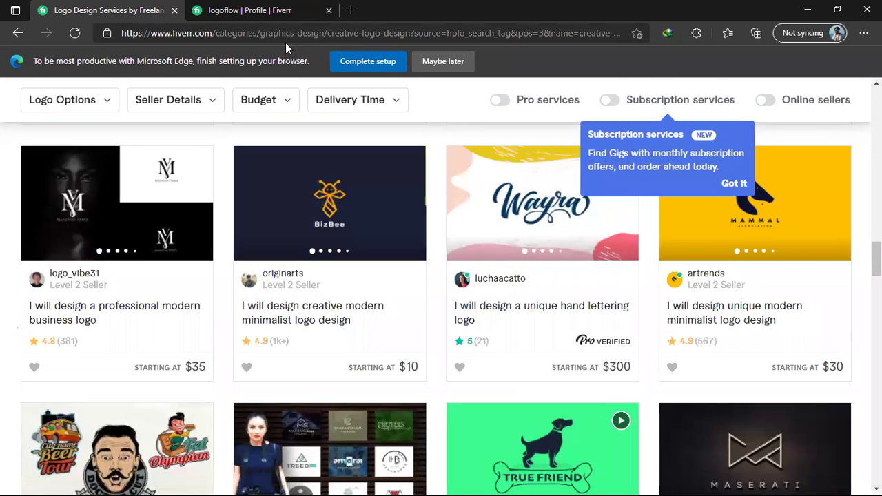
Step: Glance at the logoflow seller profile, then return to the Logo Design results near the top
left_click(279, 11)
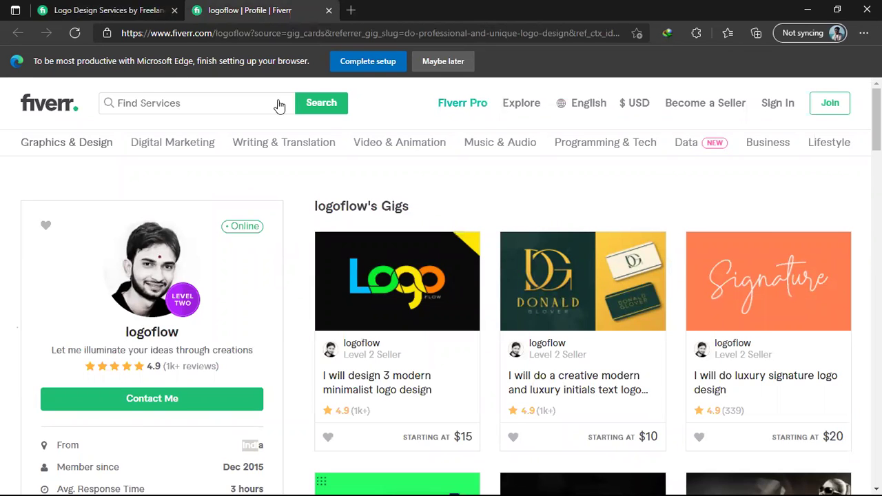
key("ctrl+shift+Tab")
scroll(538, 196, "up", 10)
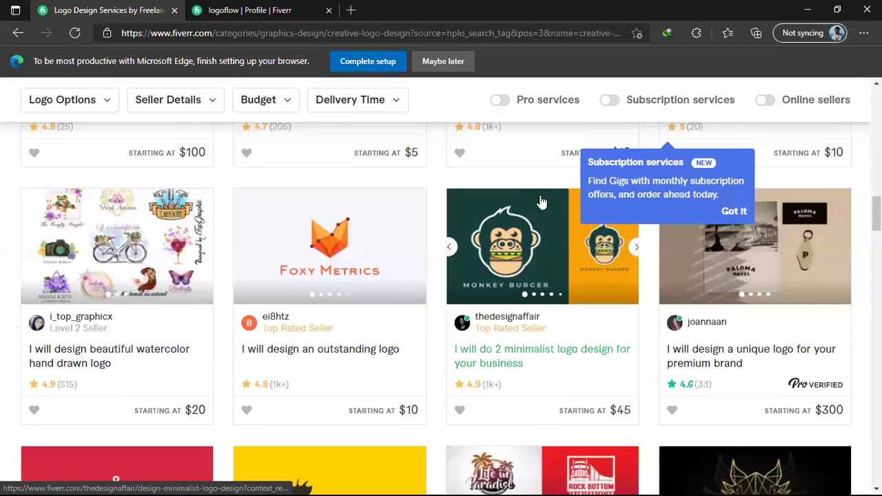
scroll(544, 200, "up", 5)
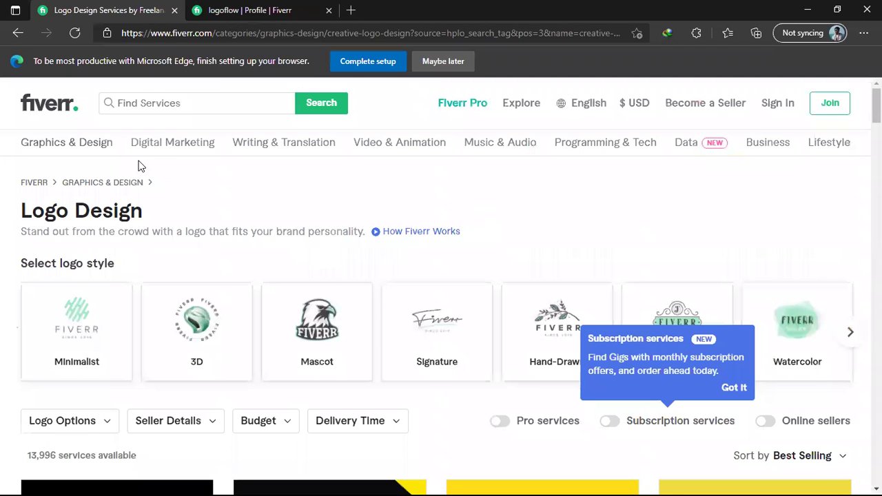
scroll(413, 275, "down", 1)
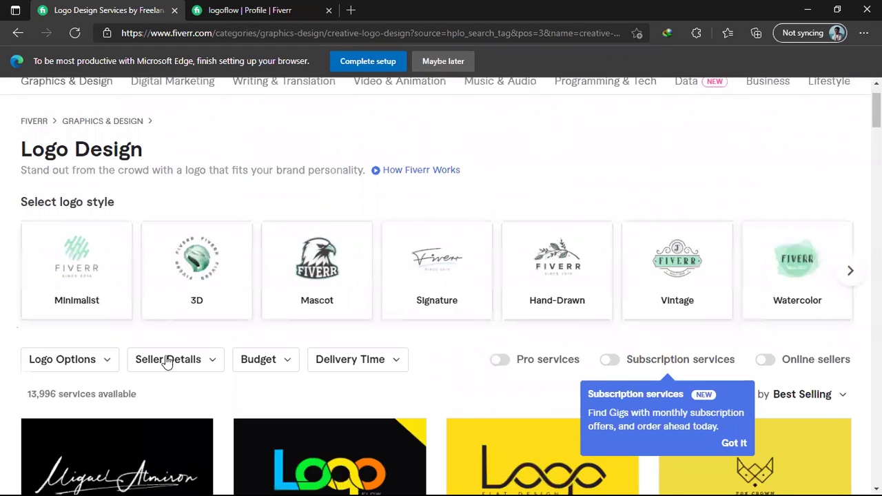
Step: Filter the Logo Design gigs by Seller Details to sellers living in Bangladesh (2,608 services)
left_click(197, 369)
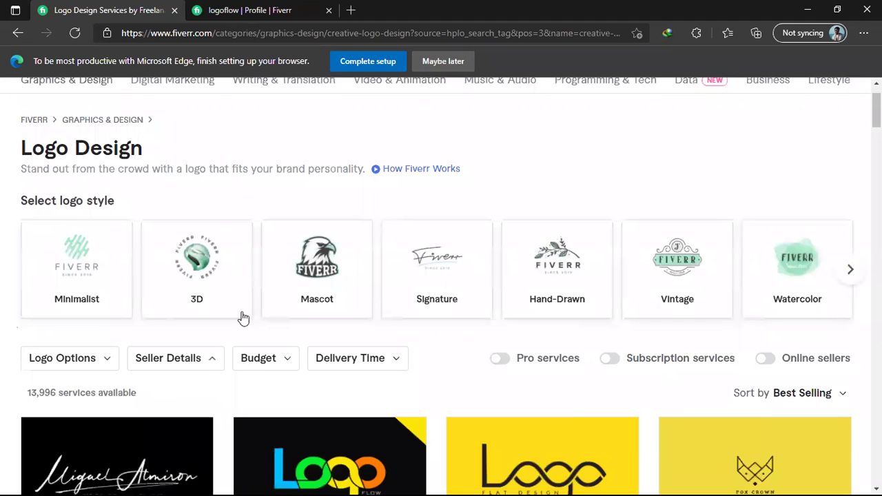
scroll(296, 341, "down", 1)
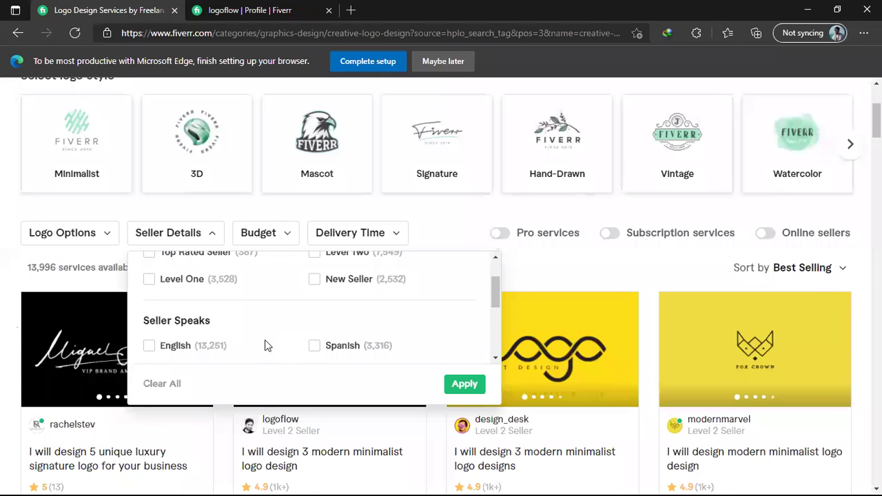
scroll(267, 346, "down", 2)
scroll(269, 342, "up", 3)
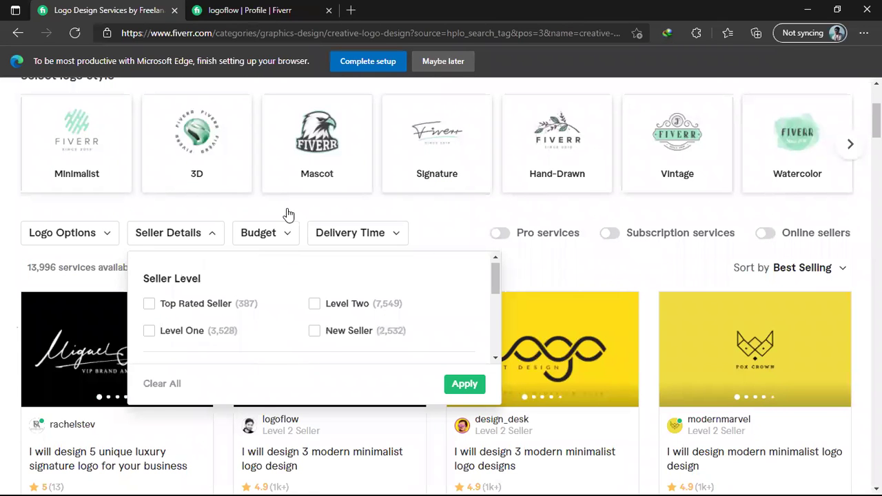
scroll(287, 214, "down", 3)
scroll(227, 187, "down", 2)
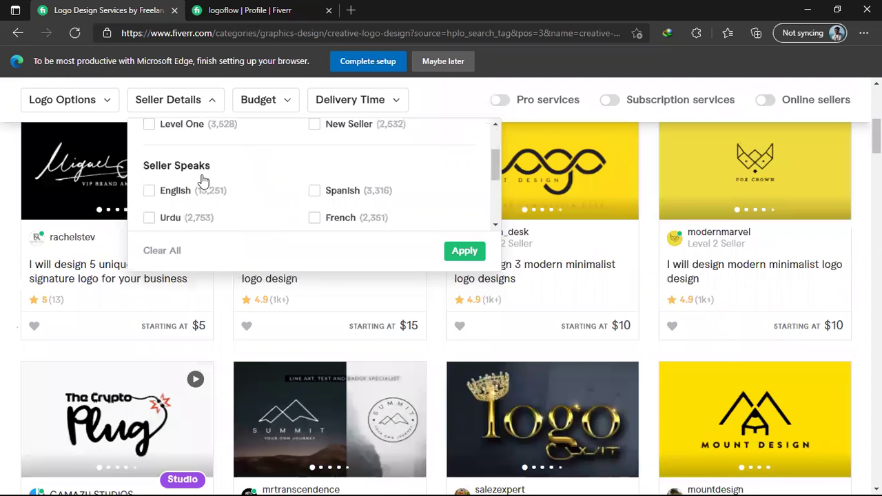
scroll(202, 178, "down", 2)
scroll(201, 177, "down", 2)
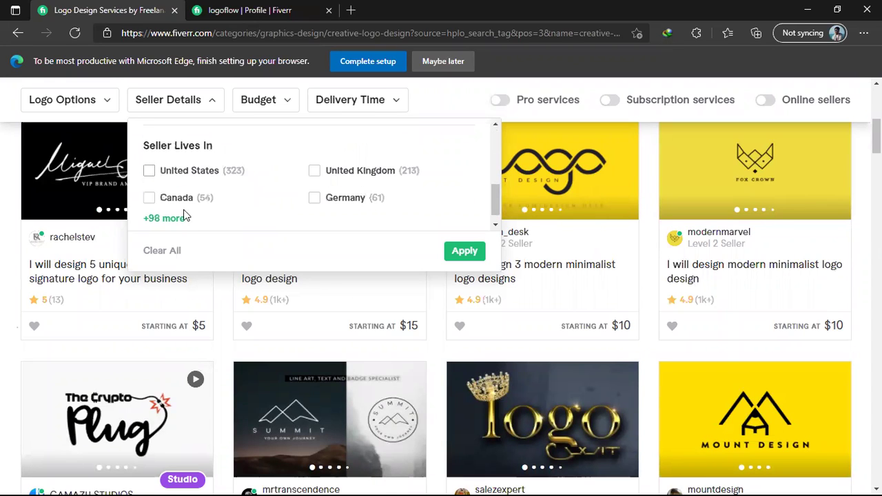
scroll(242, 197, "down", 4)
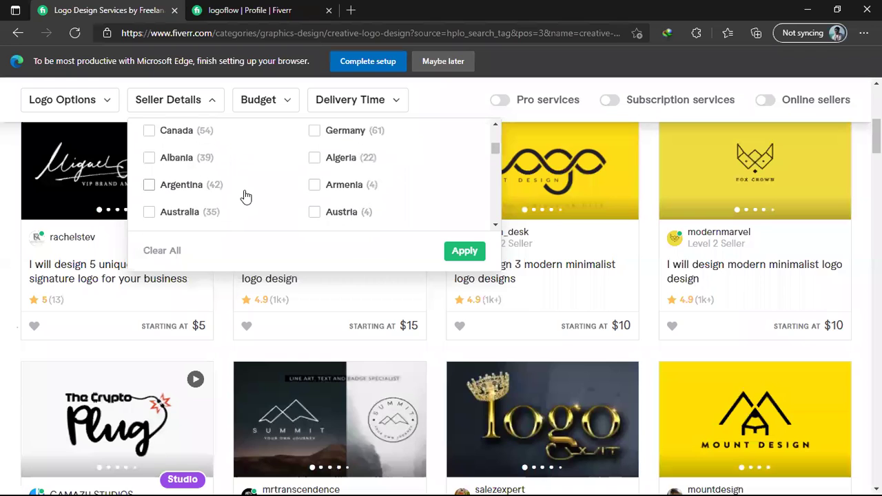
left_click(334, 155)
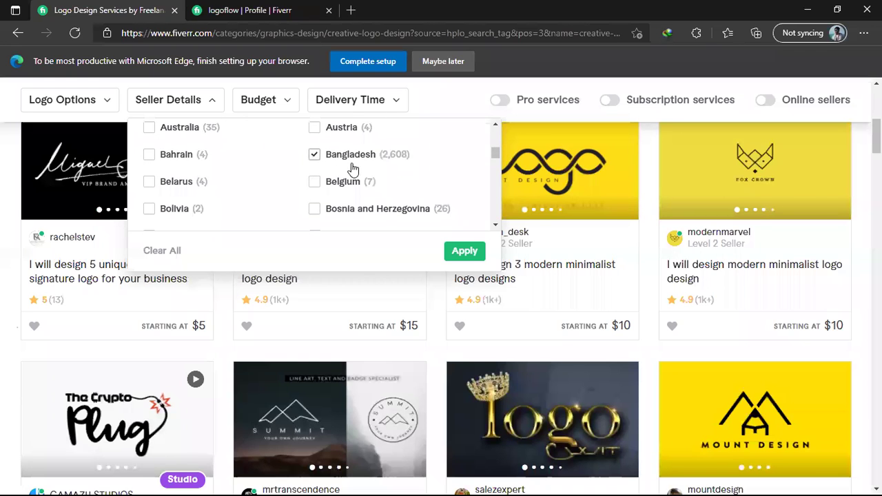
left_click(466, 252)
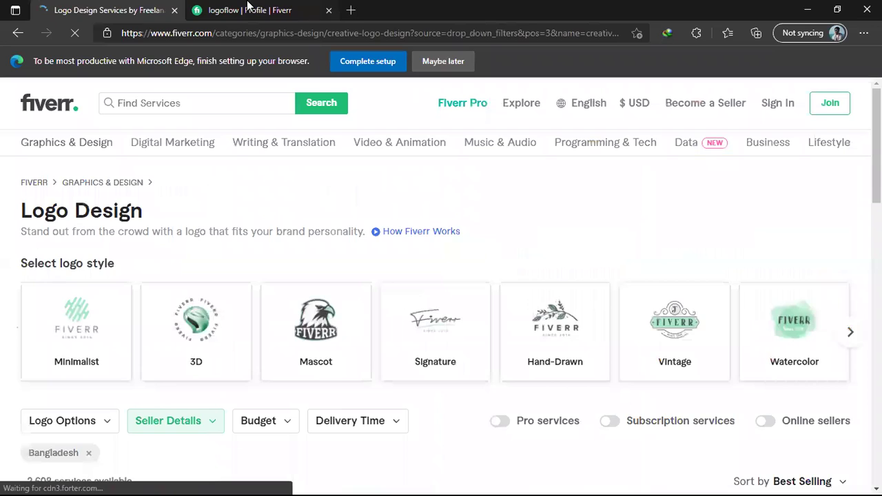
Step: Close the logoflow profile tab and open the machine embroidery digitizing gig in a background tab
left_click(250, 10)
left_click(329, 10)
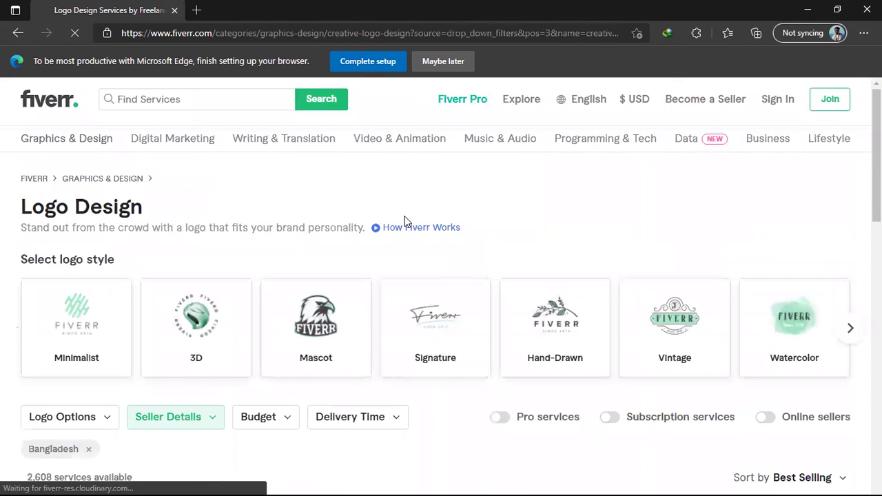
scroll(407, 223, "down", 5)
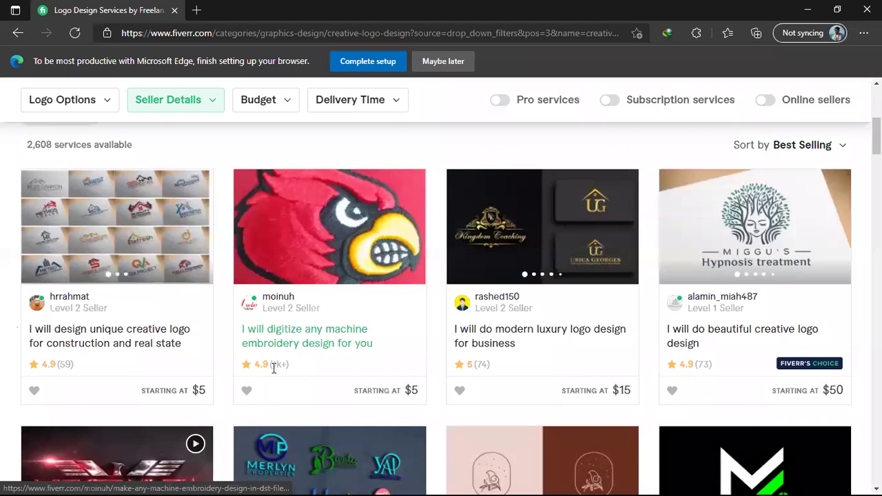
mouse_move(270, 309)
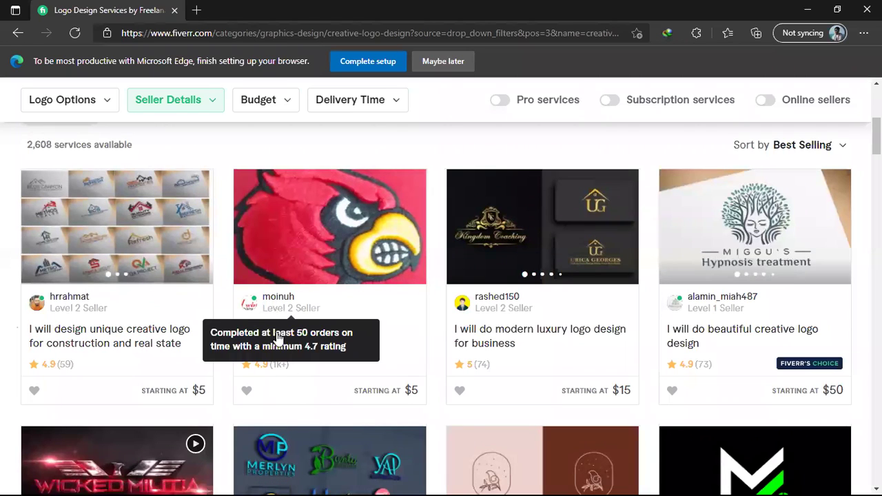
middle_click(386, 324)
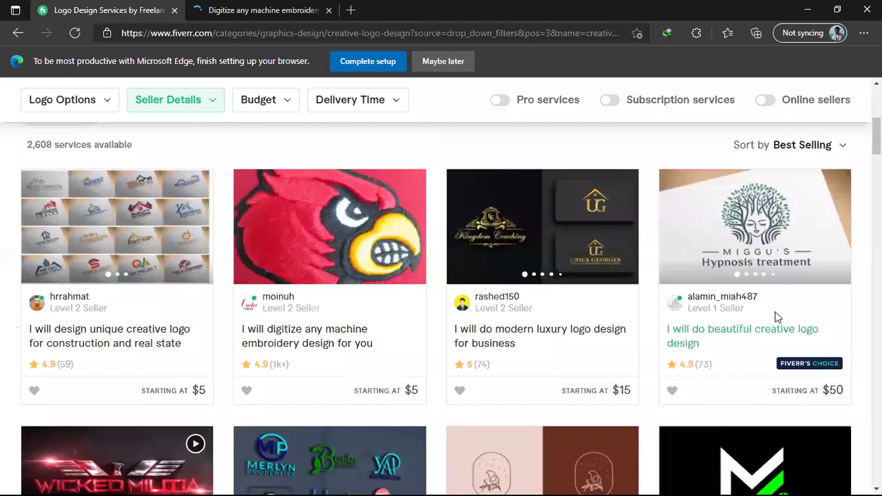
scroll(772, 241, "down", 2)
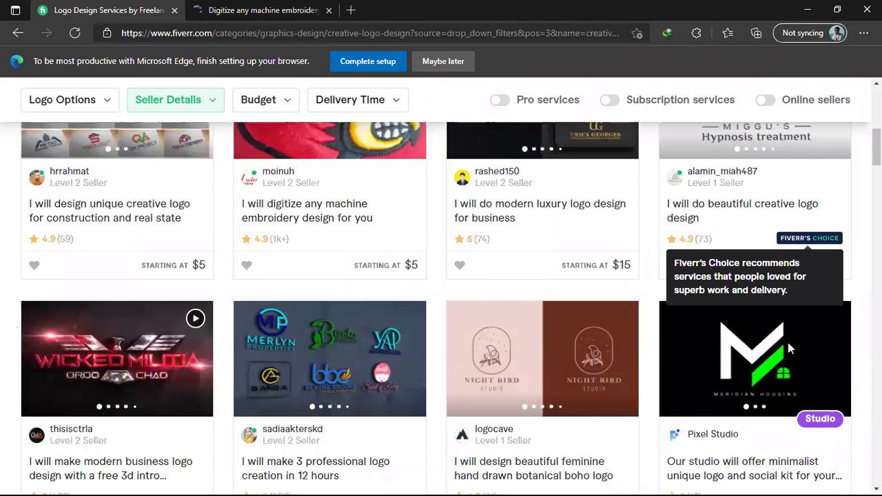
scroll(790, 349, "down", 2)
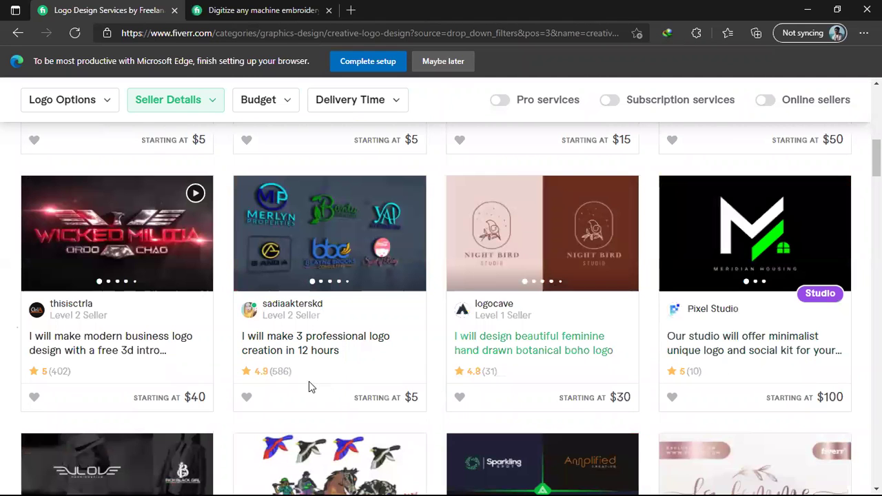
Step: Scroll down the filtered results and open the 'Do a logo design like this design' gig in a background tab
scroll(62, 376, "down", 5)
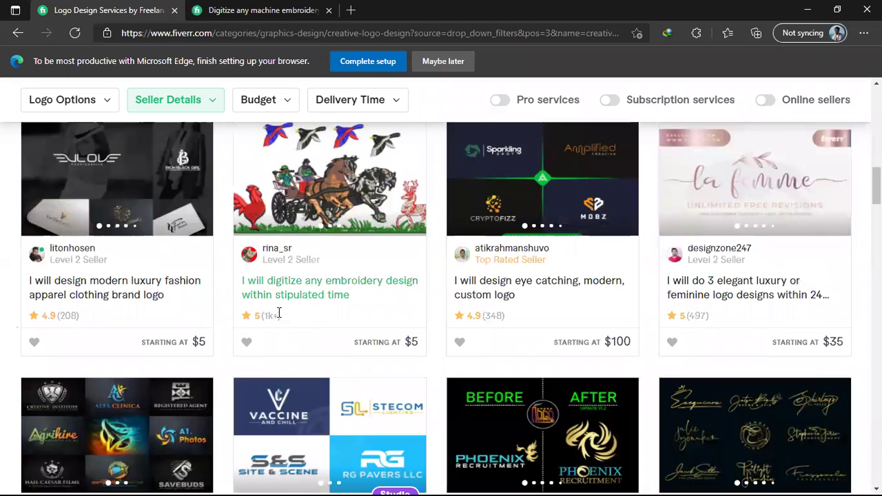
scroll(745, 347, "down", 2)
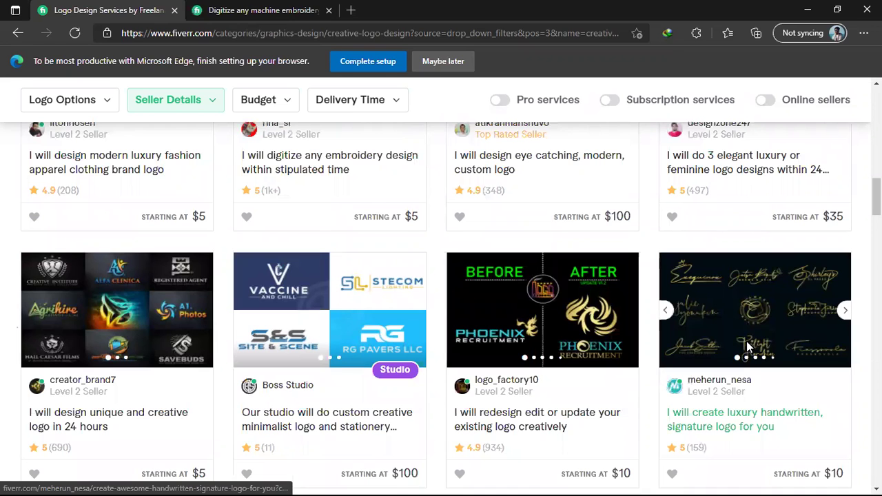
scroll(748, 347, "down", 2)
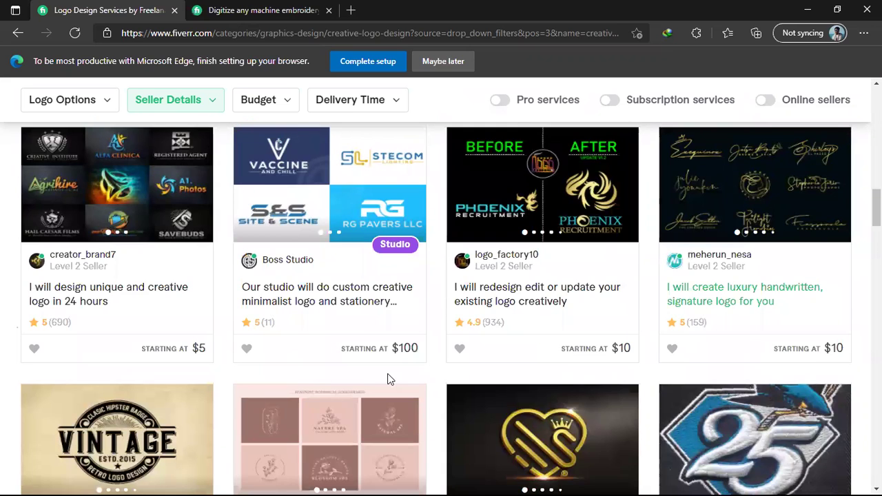
scroll(390, 379, "down", 3)
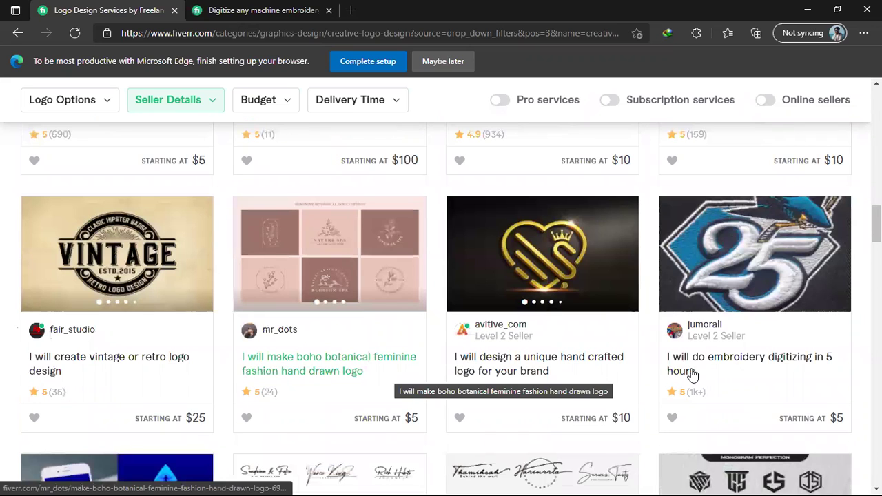
scroll(738, 324, "down", 1)
scroll(734, 342, "down", 1)
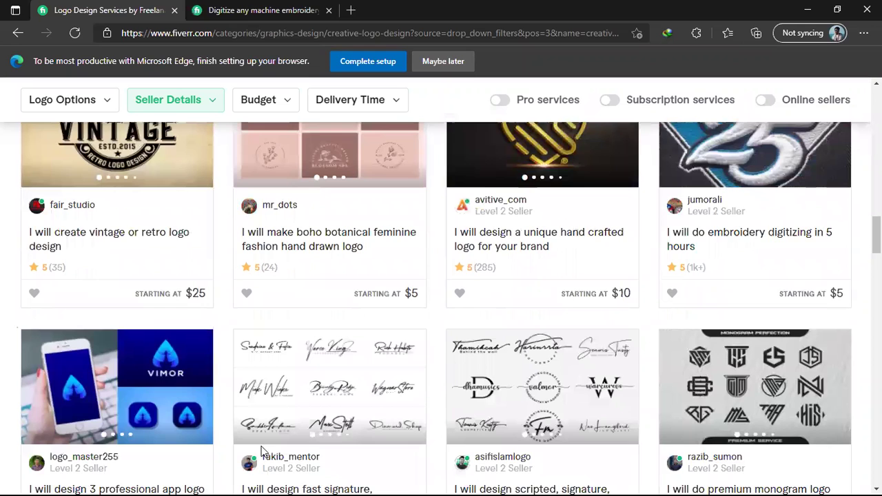
scroll(264, 452, "down", 2)
scroll(427, 380, "down", 2)
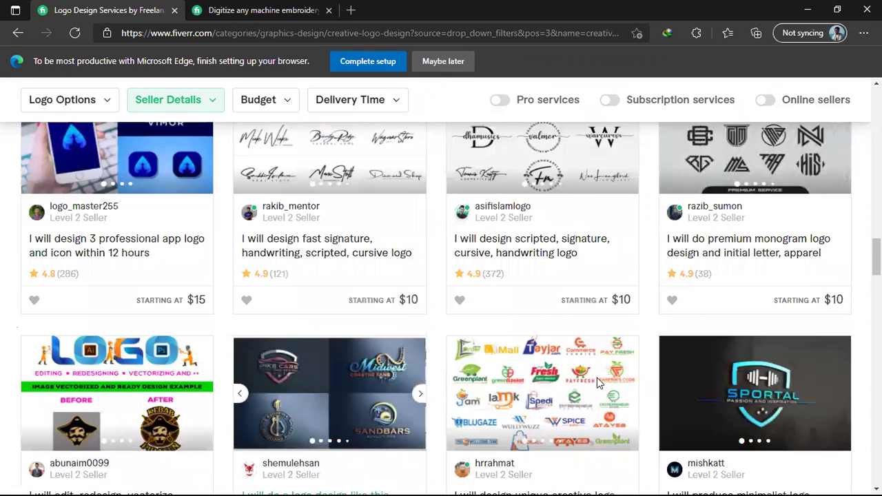
scroll(600, 382, "down", 3)
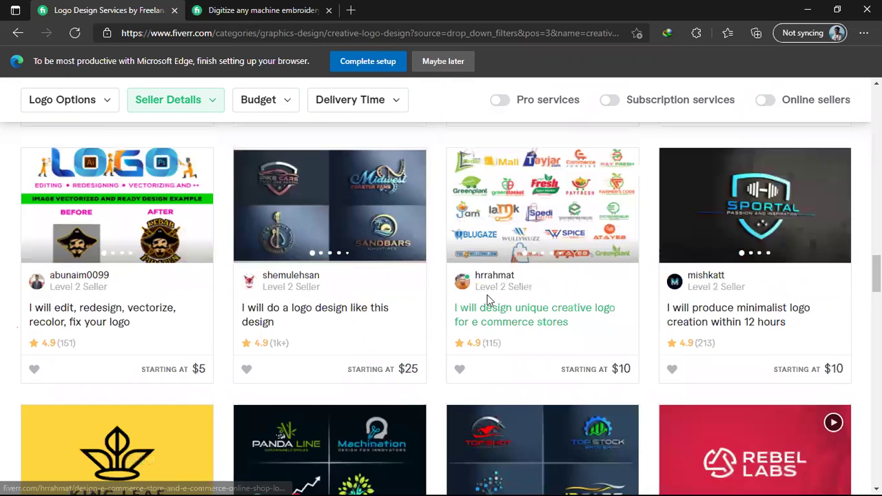
middle_click(333, 324)
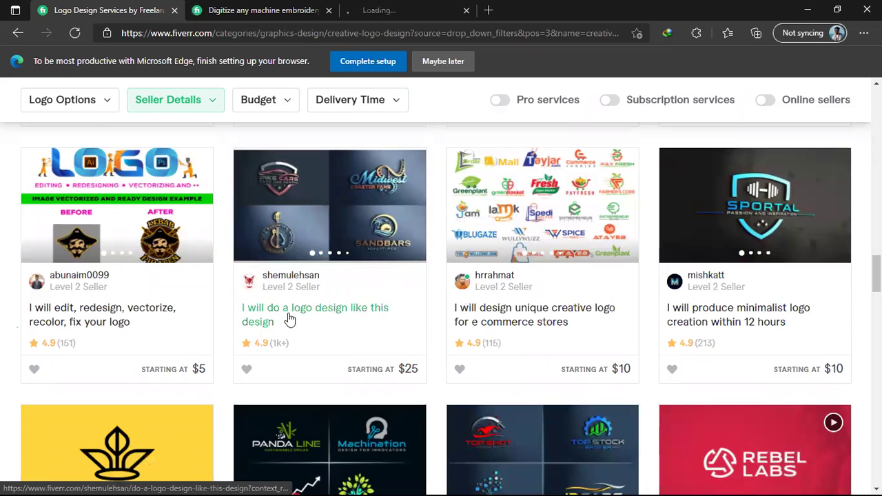
Step: Scroll to the 1–10 pagination row and go to page 2 of the logo results
scroll(290, 319, "down", 3)
scroll(220, 315, "down", 1)
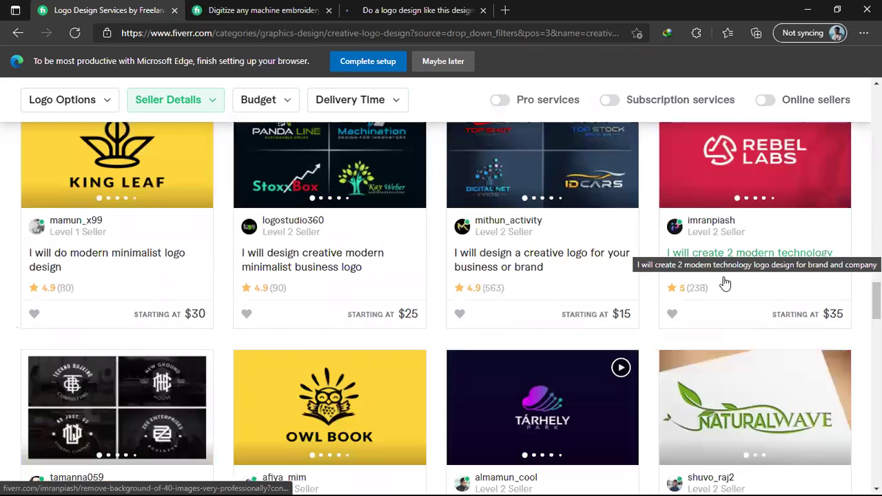
scroll(725, 282, "down", 3)
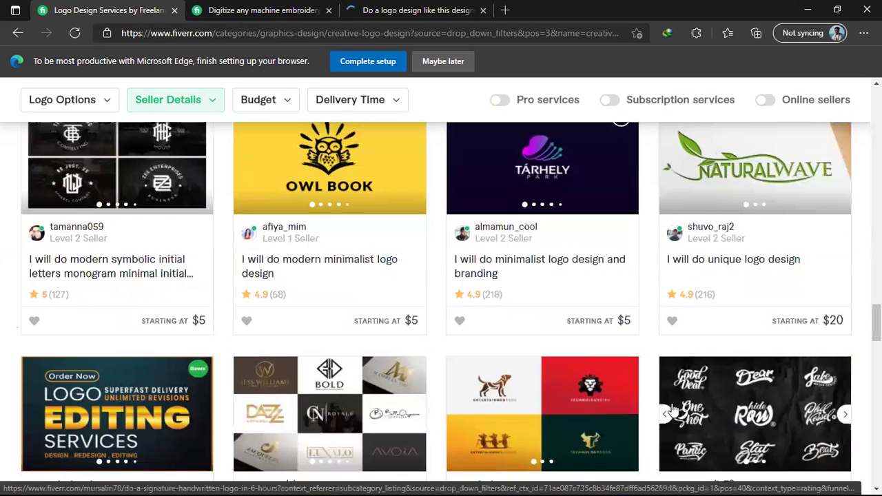
scroll(411, 372, "down", 3)
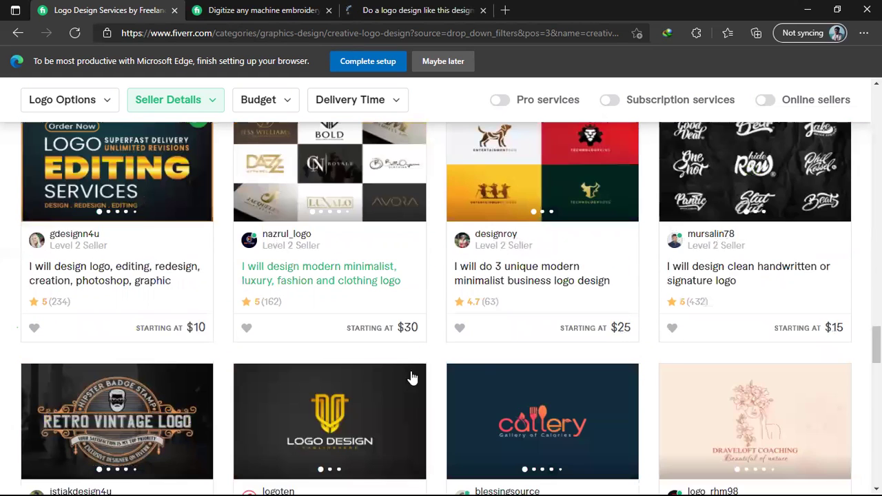
scroll(412, 377, "down", 3)
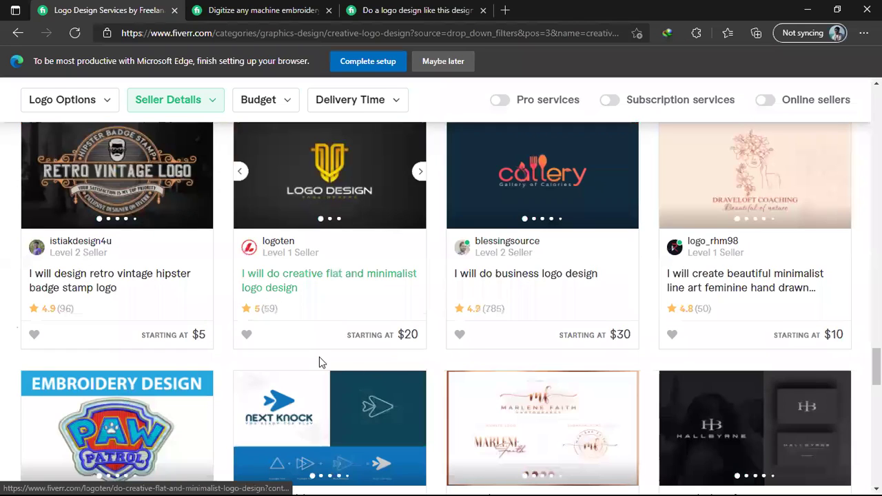
scroll(677, 280, "down", 2)
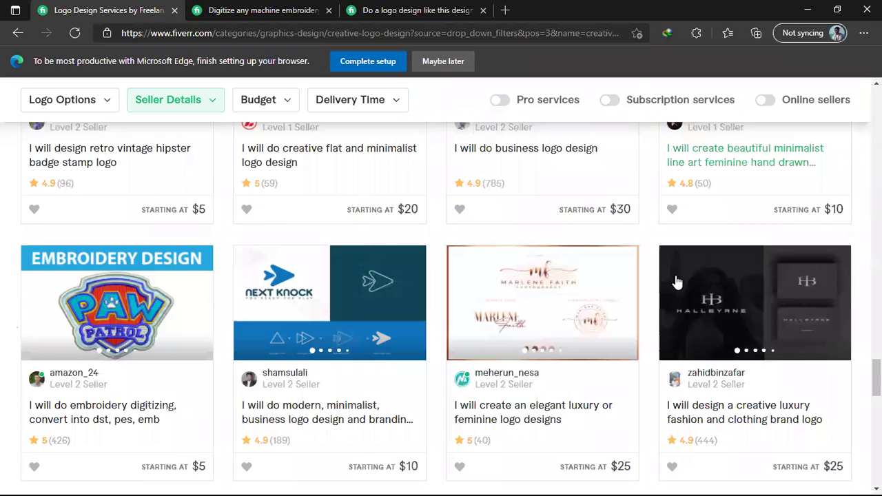
scroll(677, 282, "down", 1)
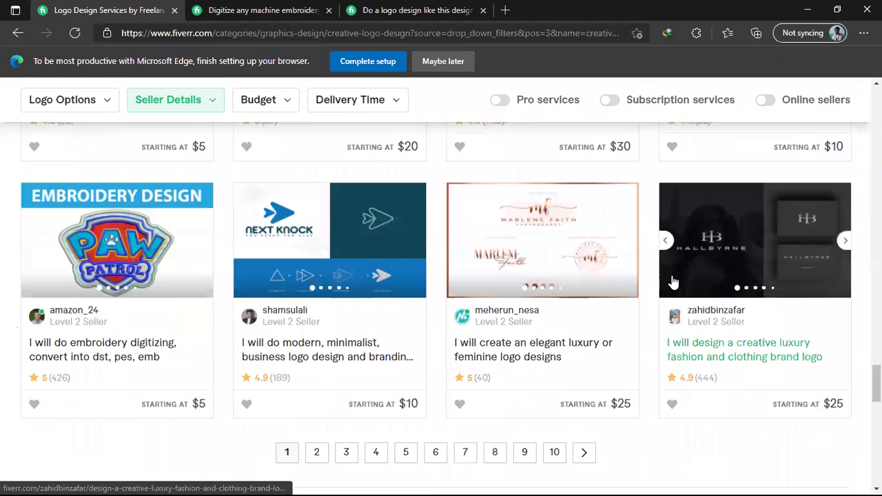
left_click(314, 459)
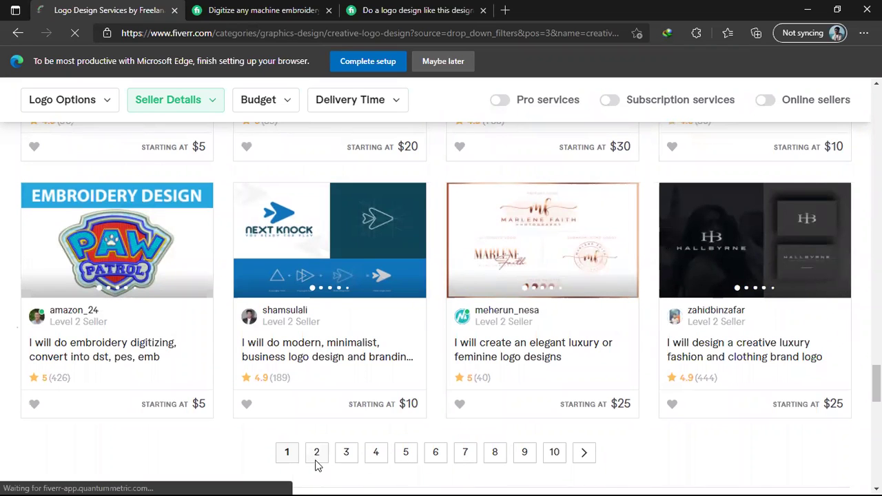
Step: Look through the page-2 logo gig cards, briefly highlighting the first row's text
scroll(434, 374, "down", 3)
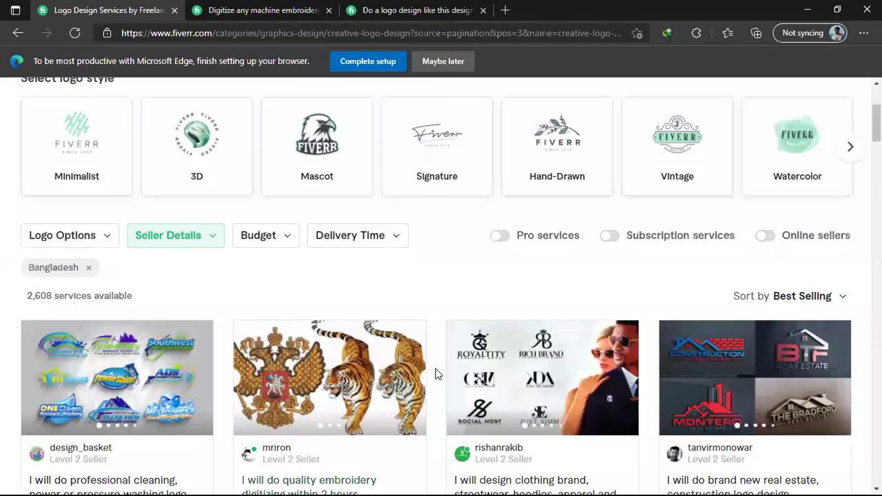
scroll(438, 374, "down", 2)
scroll(441, 374, "down", 2)
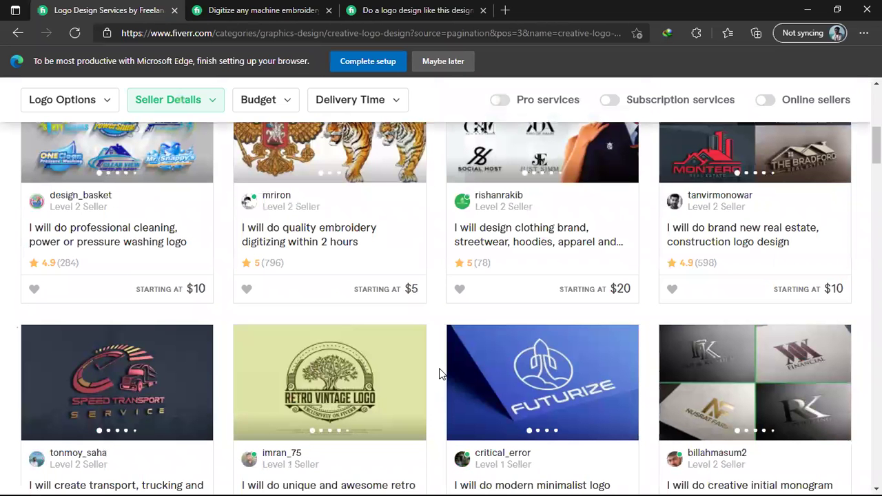
scroll(441, 374, "down", 2)
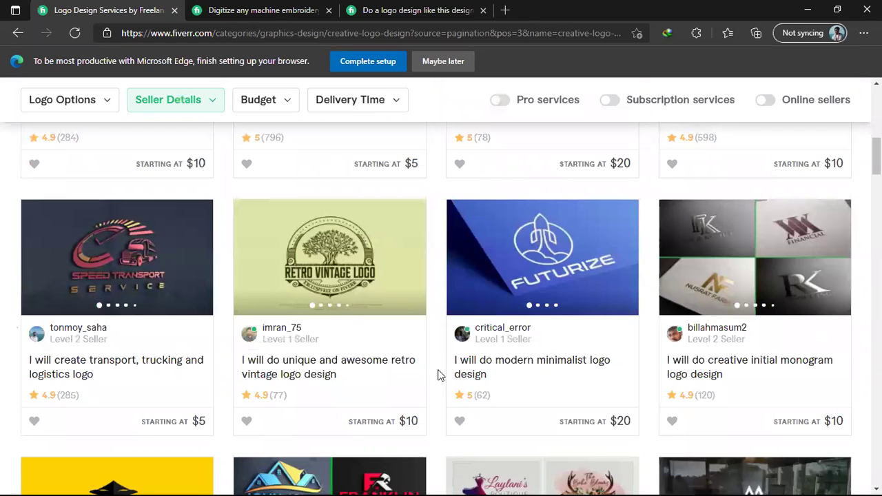
scroll(439, 375, "down", 6)
scroll(459, 328, "down", 4)
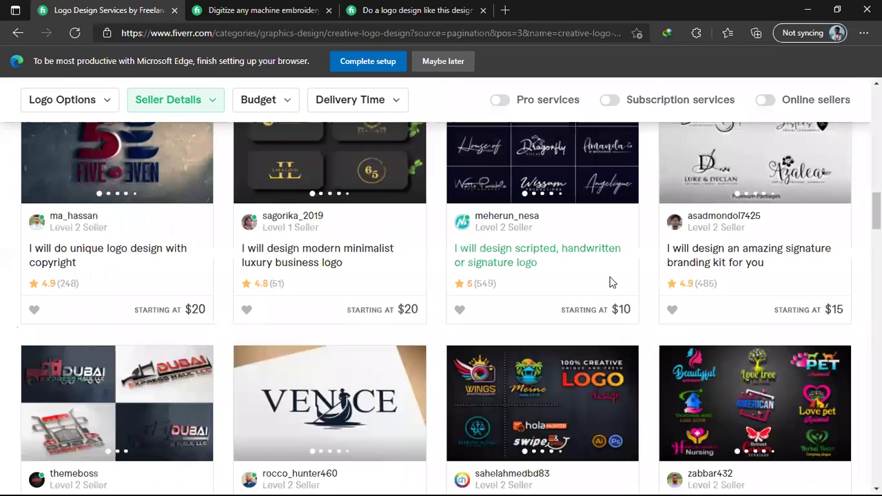
scroll(552, 292, "down", 2)
scroll(312, 314, "down", 5)
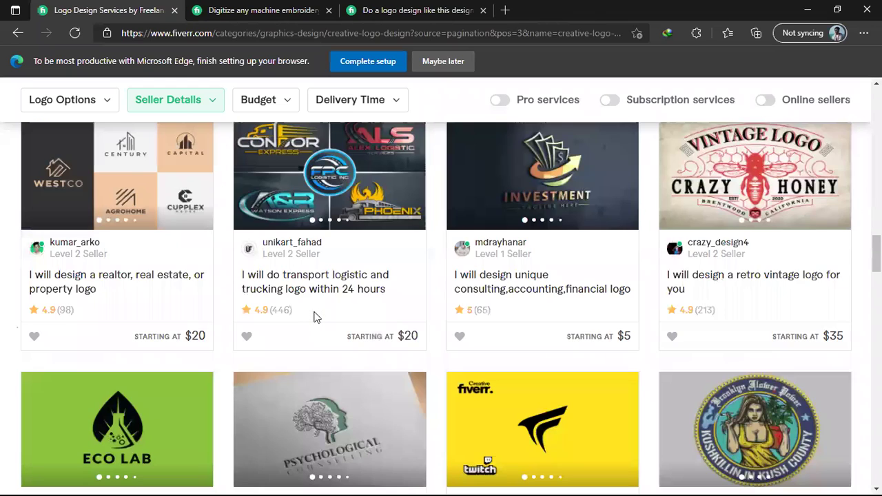
scroll(651, 259, "down", 1)
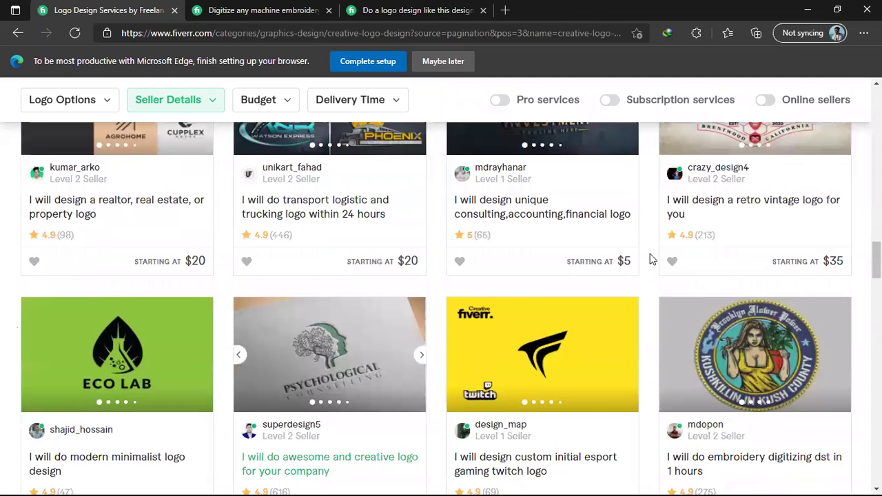
scroll(659, 249, "down", 3)
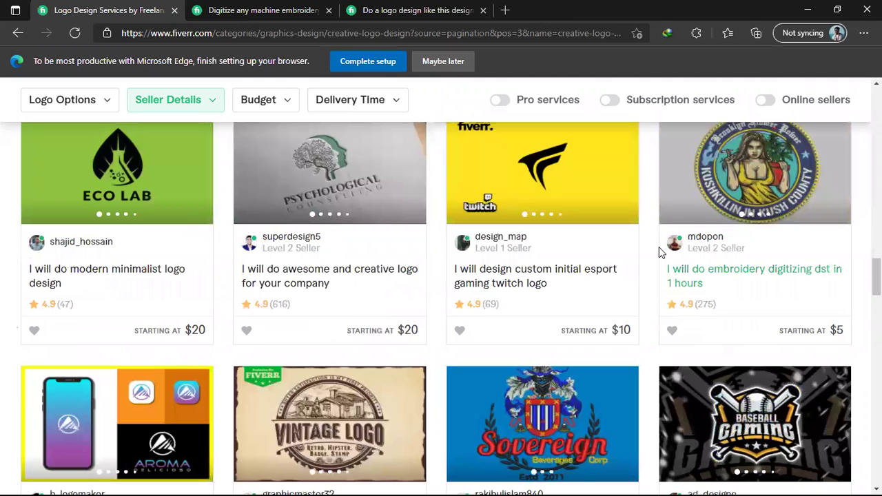
scroll(657, 291, "down", 1)
mouse_move(718, 192)
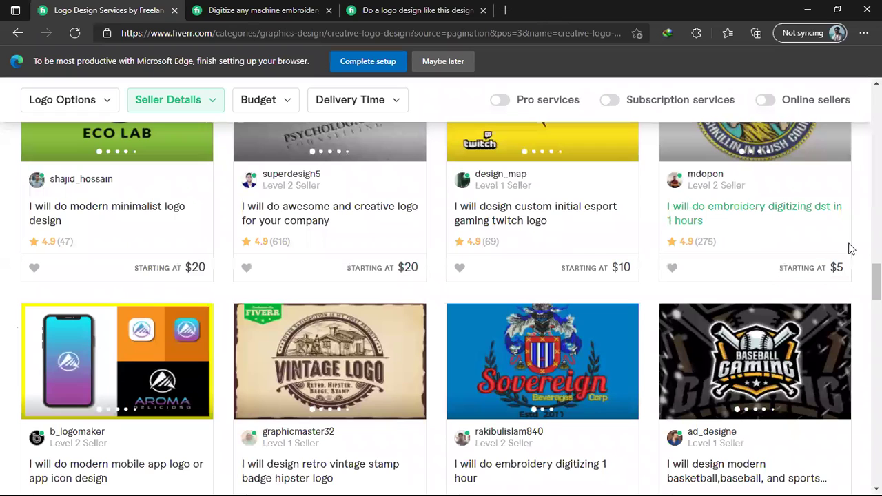
left_click_drag(836, 266, 682, 288)
left_click(682, 292)
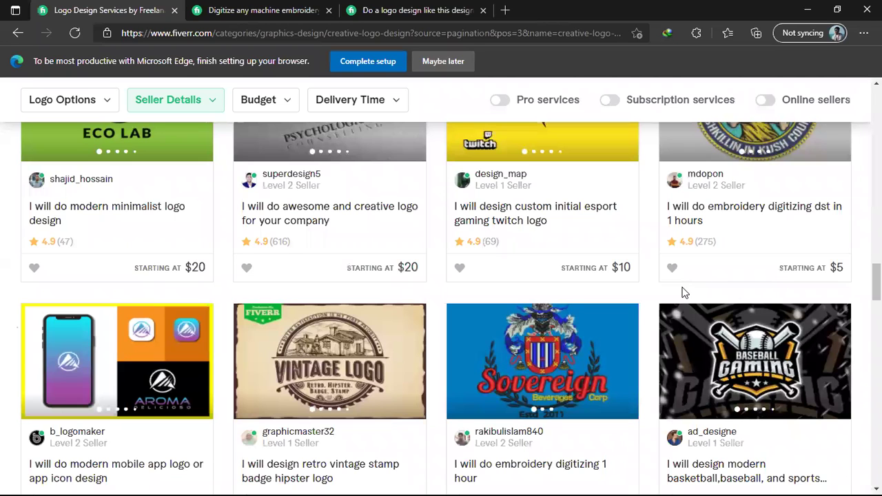
Step: Finish scrolling page 2 and bring up the $5 embroidery digitizing gig page
scroll(680, 292, "down", 2)
scroll(625, 281, "down", 1)
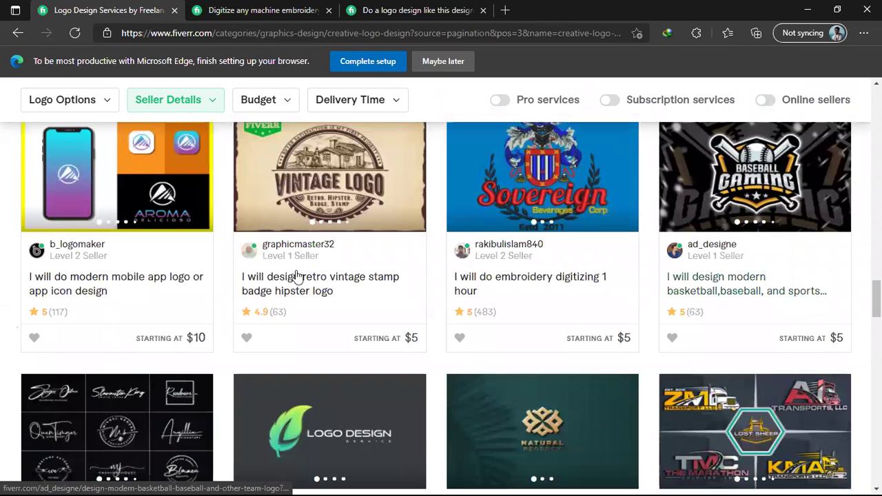
scroll(338, 322, "down", 3)
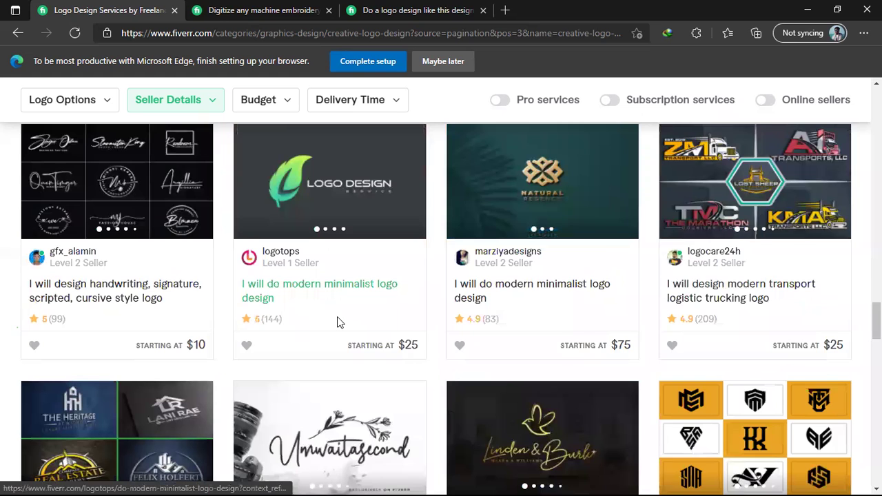
scroll(337, 322, "down", 1)
scroll(337, 322, "down", 3)
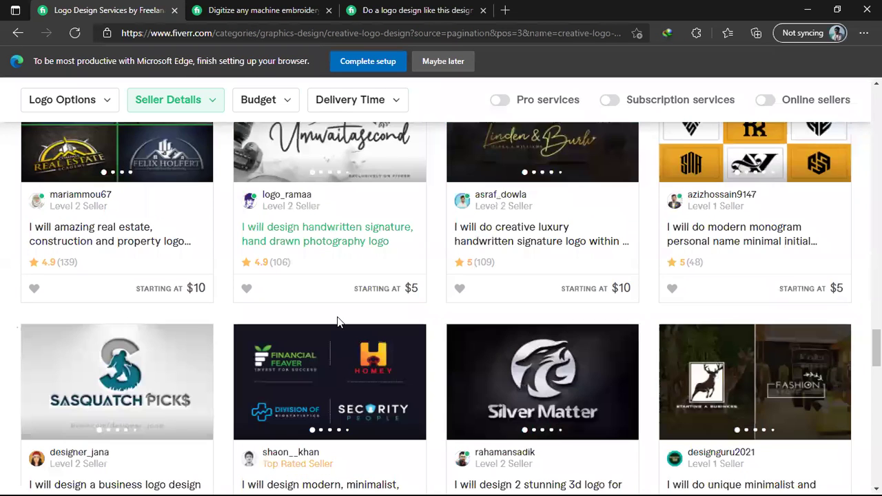
left_click(212, 7)
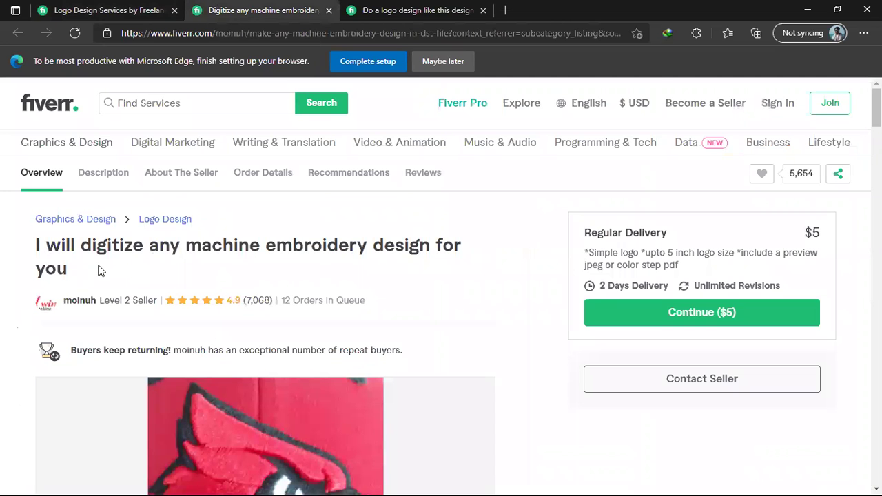
Step: Check the member-since date of the $25 'logo design like this design' gig's seller
scroll(318, 230, "down", 1)
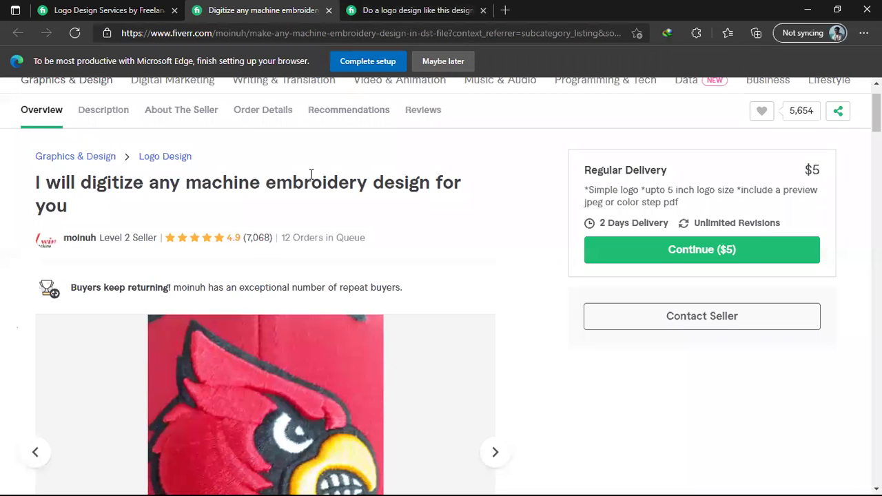
left_click(411, 6)
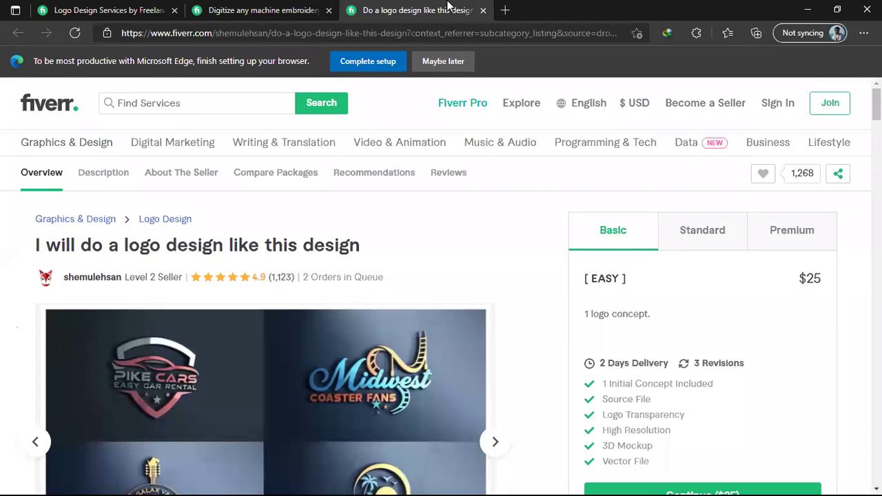
scroll(187, 341, "down", 2)
scroll(188, 341, "down", 10)
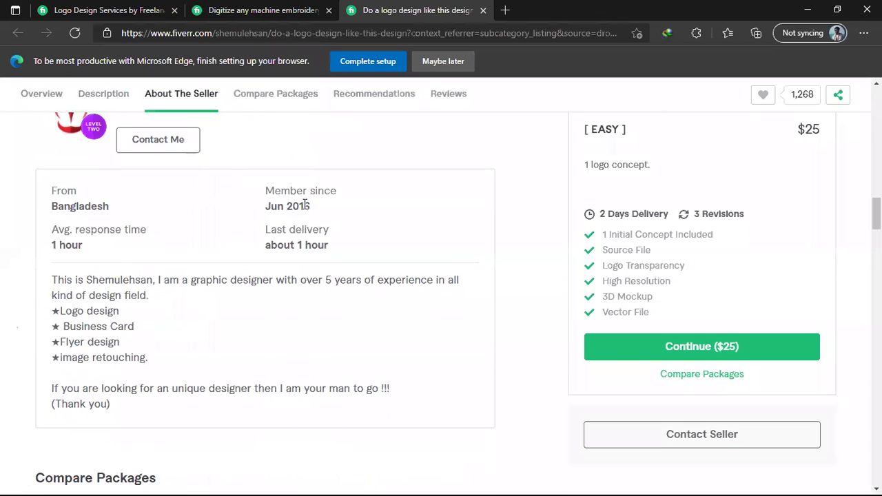
mouse_move(243, 219)
left_mouse_down()
mouse_move(269, 205)
mouse_move(245, 218)
mouse_move(258, 213)
left_mouse_up()
scroll(267, 218, "up", 15)
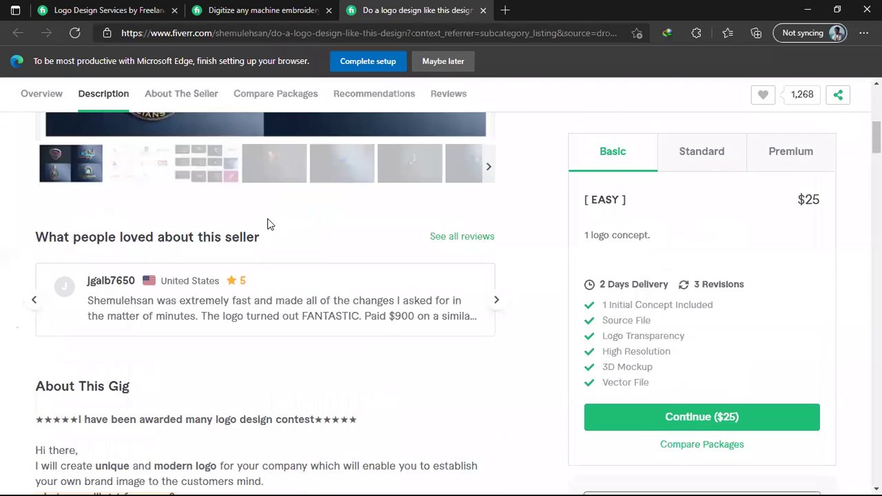
scroll(206, 242, "up", 3)
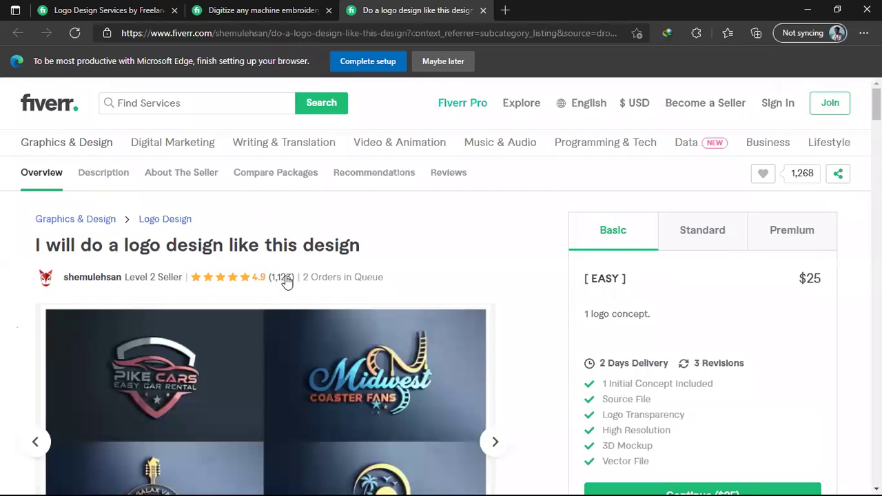
Step: Compare it with the $5 embroidery gig seller's join date, then minimize the browser
left_click(248, 11)
scroll(326, 270, "down", 5)
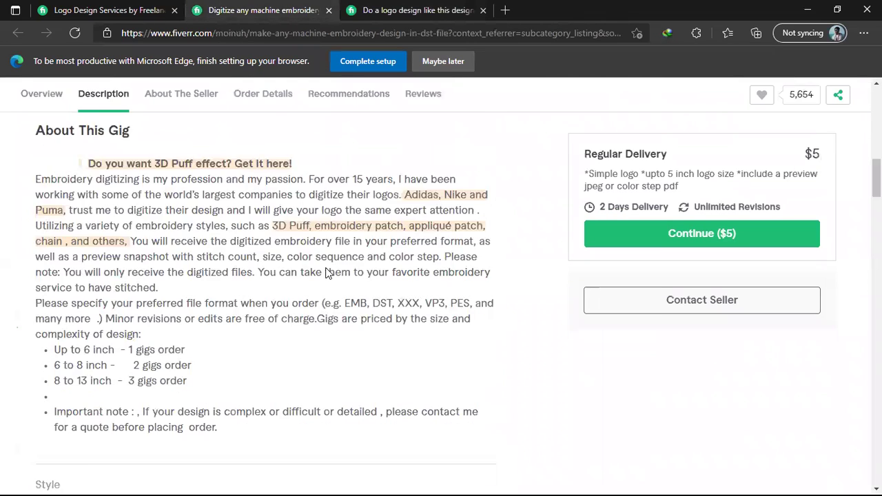
scroll(326, 272, "down", 5)
left_click_drag(317, 244, 241, 248)
left_click(284, 238)
scroll(290, 249, "up", 10)
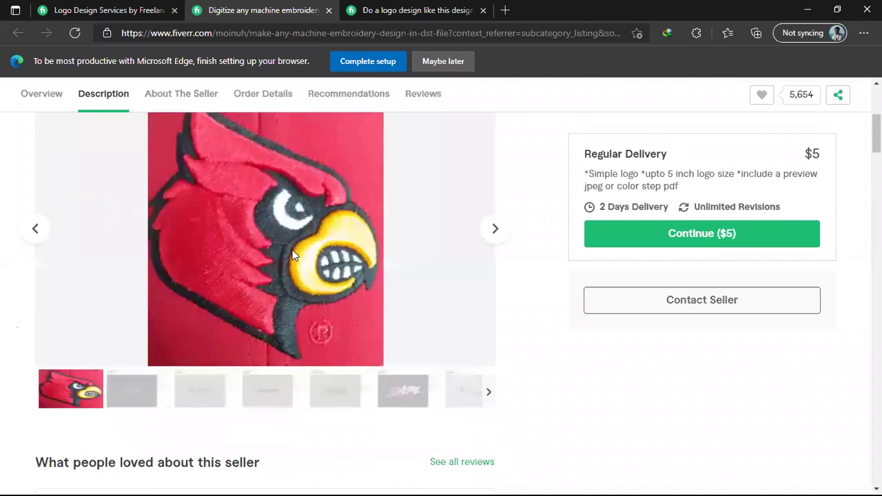
scroll(293, 255, "up", 3)
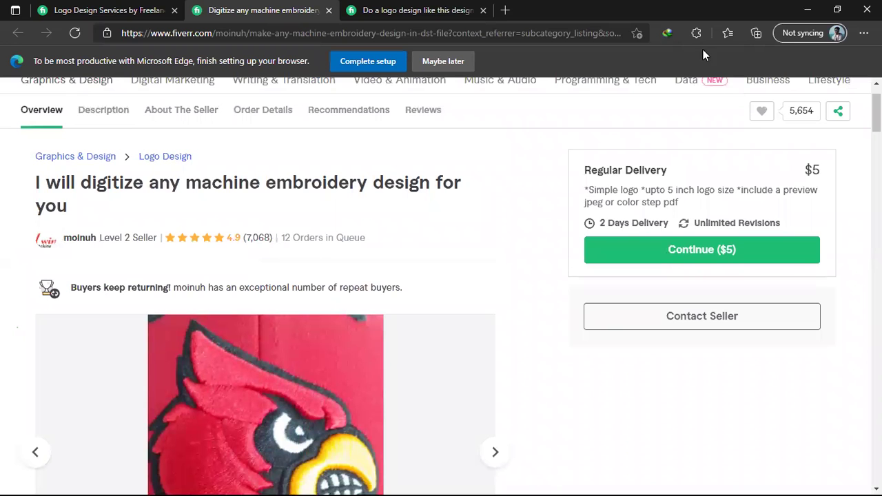
left_click(808, 10)
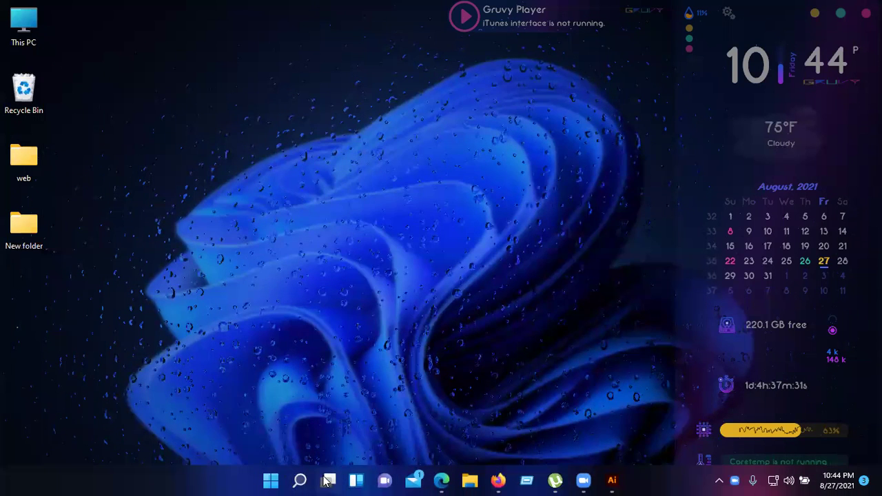
Step: Launch Calculator and compute 7080 × 83.5
left_click(299, 481)
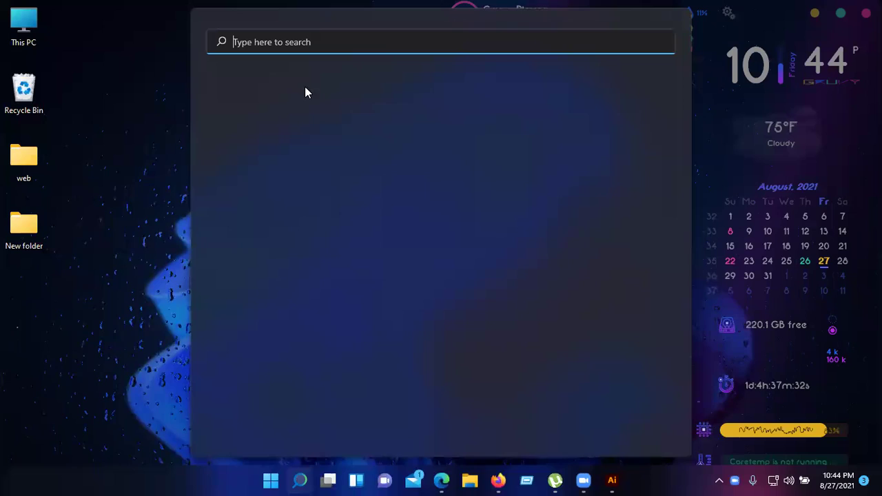
type("cal")
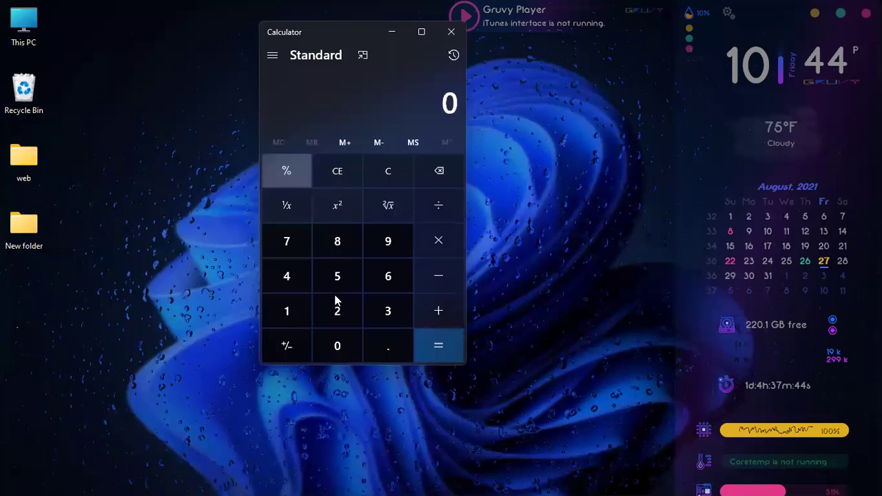
type("7080")
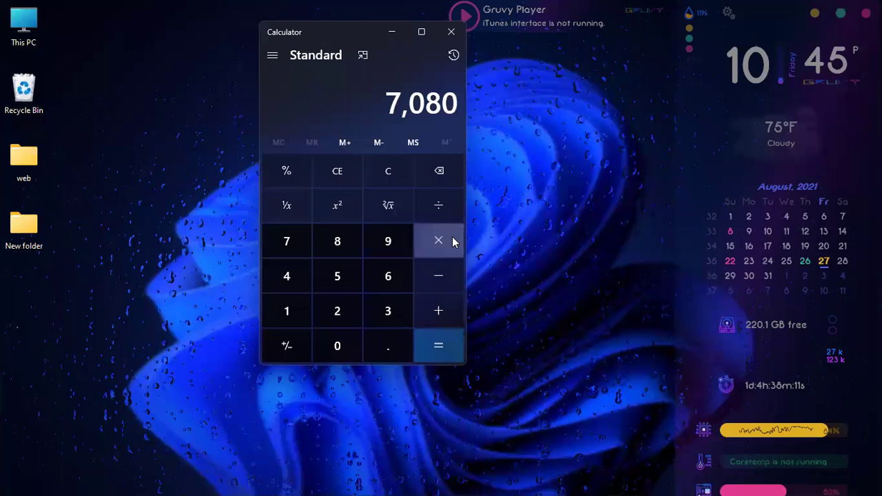
left_click(438, 239)
left_click(345, 252)
left_click(380, 309)
left_click(392, 334)
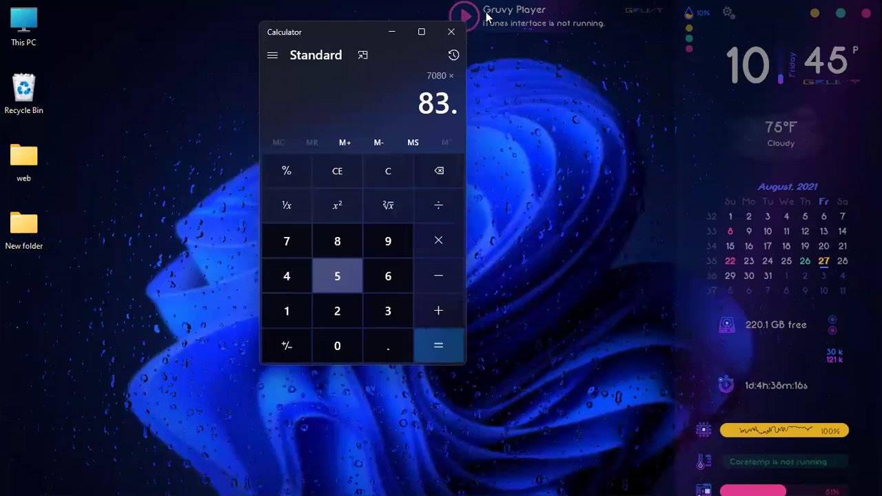
key("5")
left_click(449, 344)
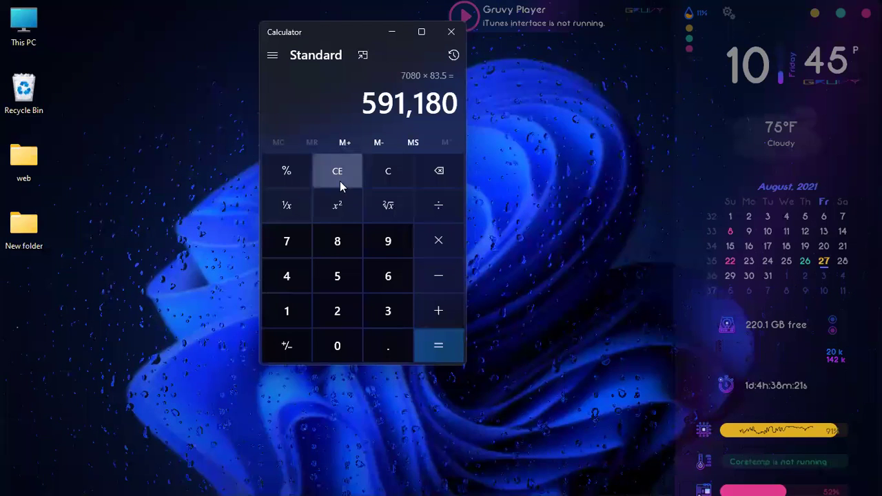
Step: Compute 7080 × 5 = 35,400, multiply by 83.5 to get 2,955,900, then close Calculator
key("Delete")
type("7")
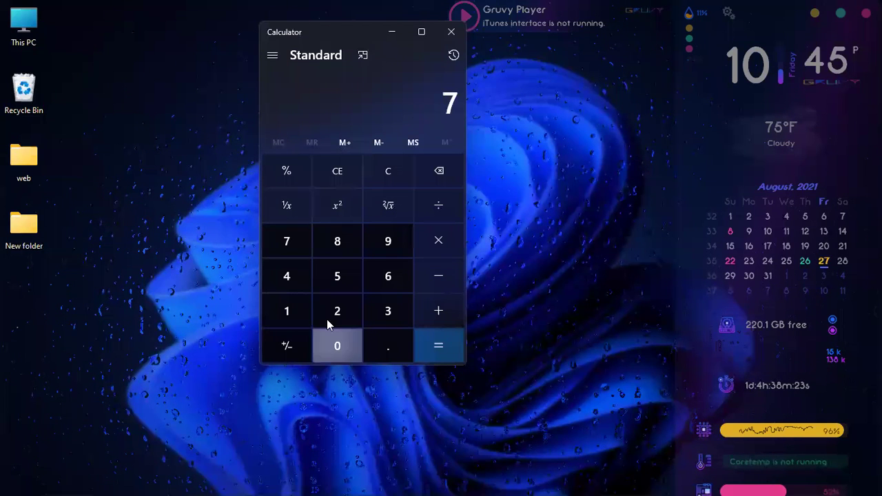
type("080")
key("asterisk")
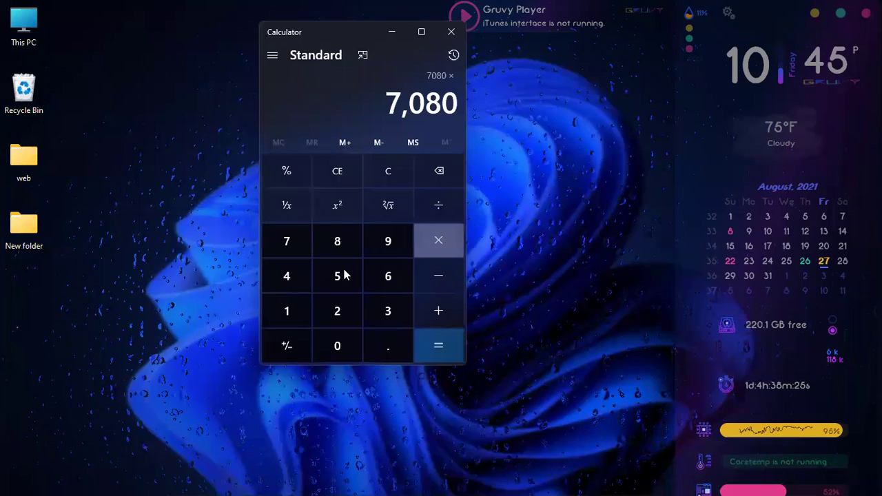
type("5")
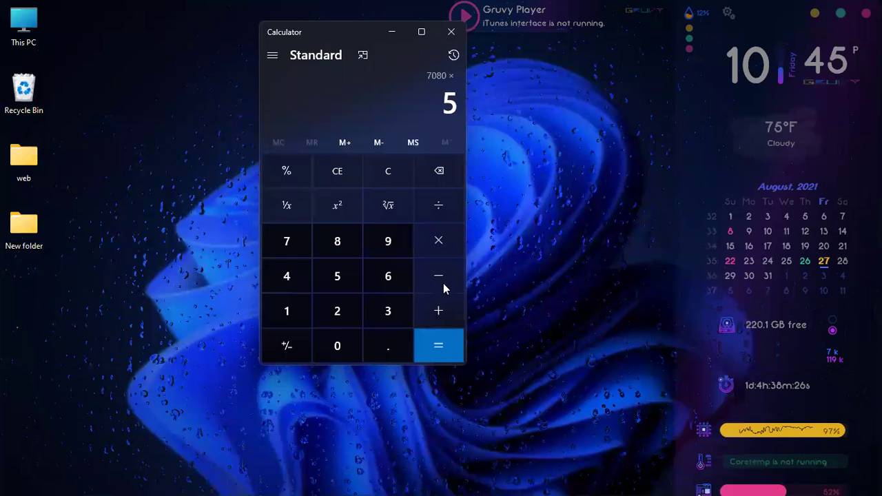
key("Return")
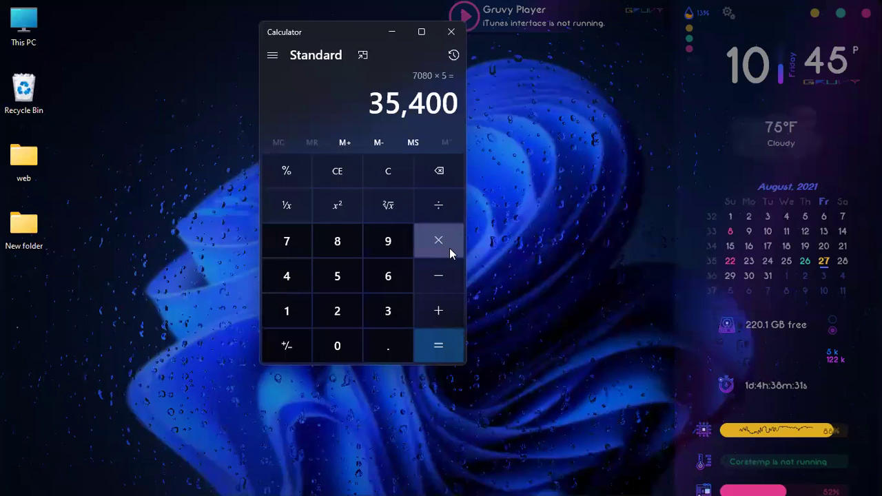
left_click(416, 249)
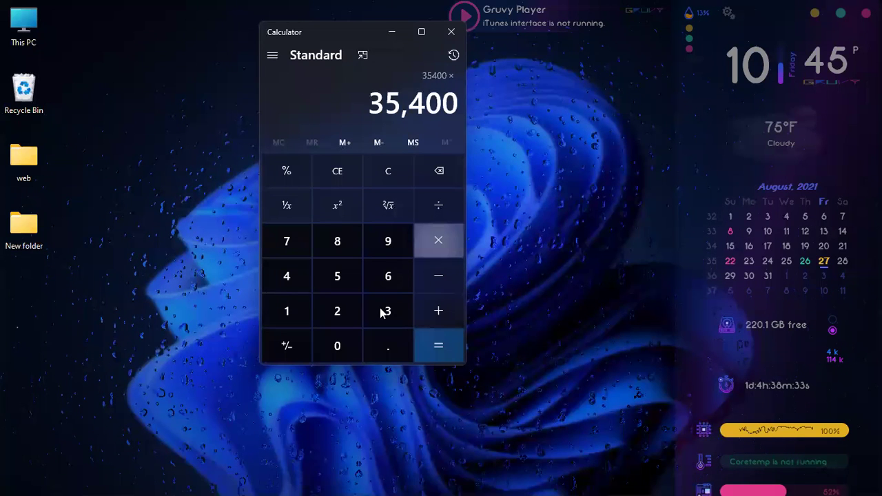
type("83.5")
left_click(440, 345)
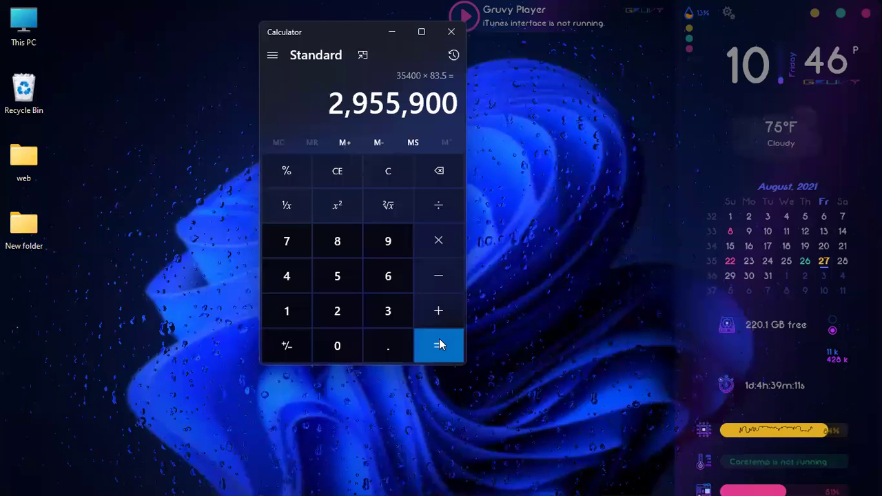
left_click(444, 32)
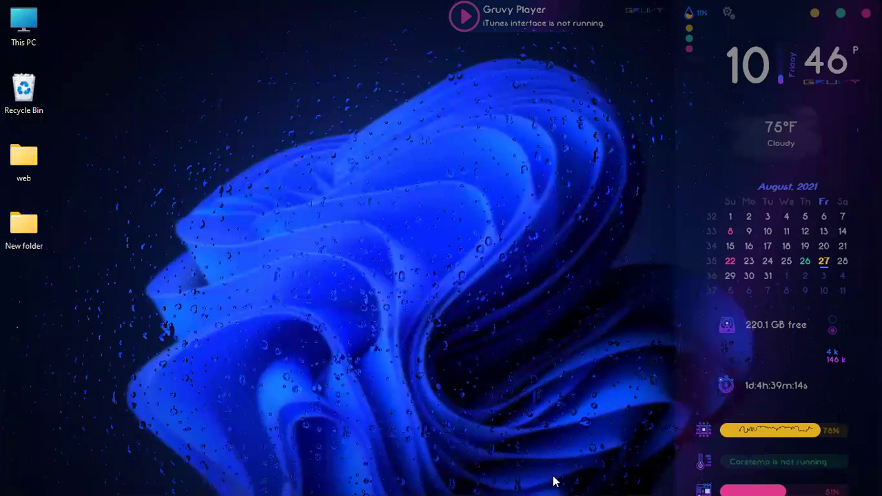
Step: Switch through Illustrator and Firefox on the taskbar to bring up Edge with Fiverr
left_click(611, 478)
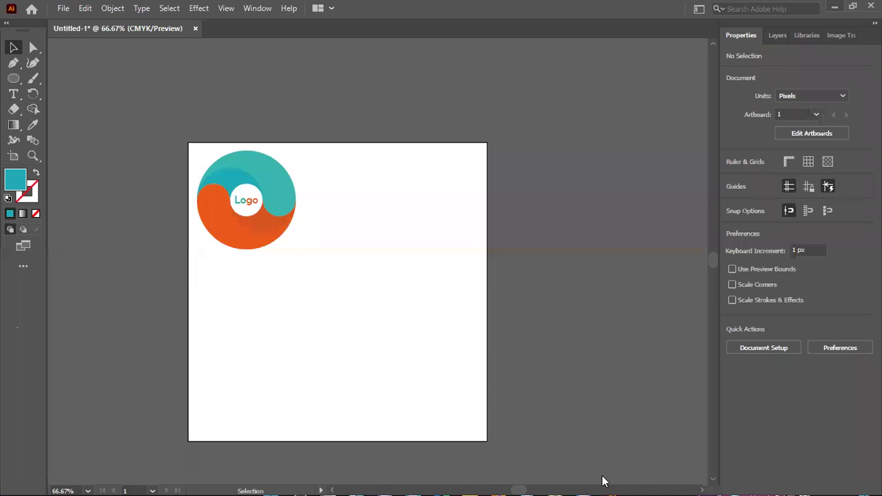
left_click(606, 480)
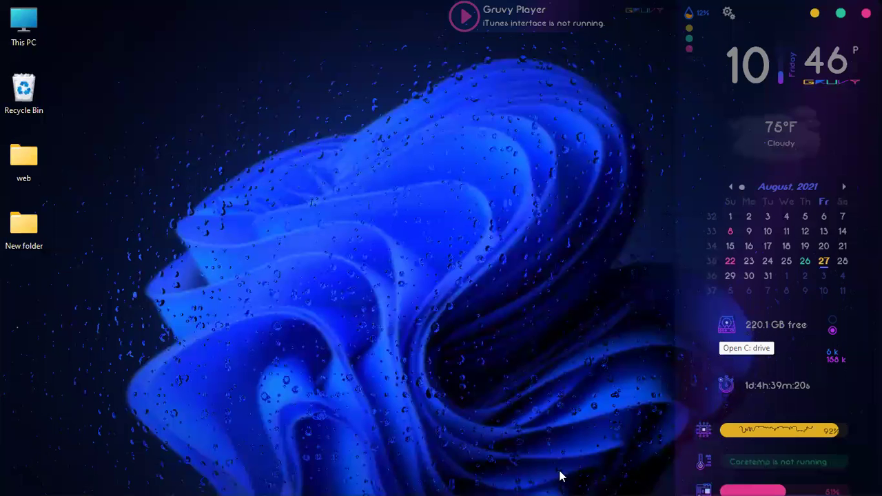
mouse_move(558, 481)
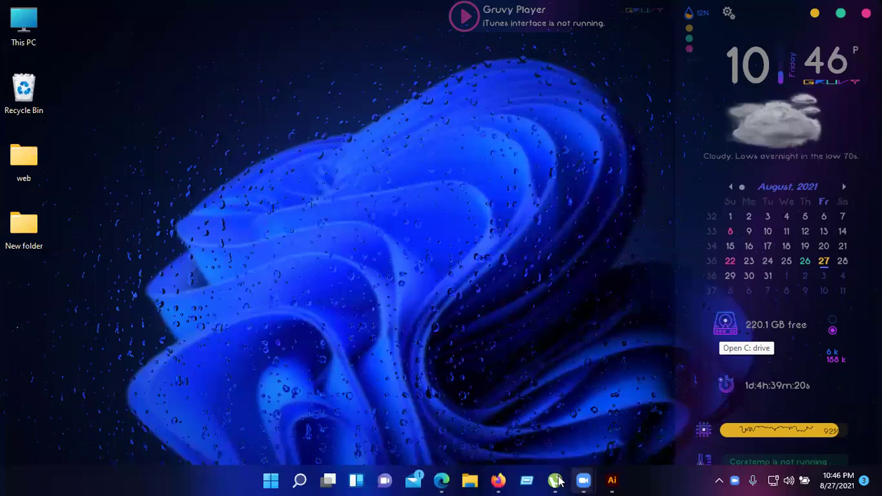
left_click(497, 481)
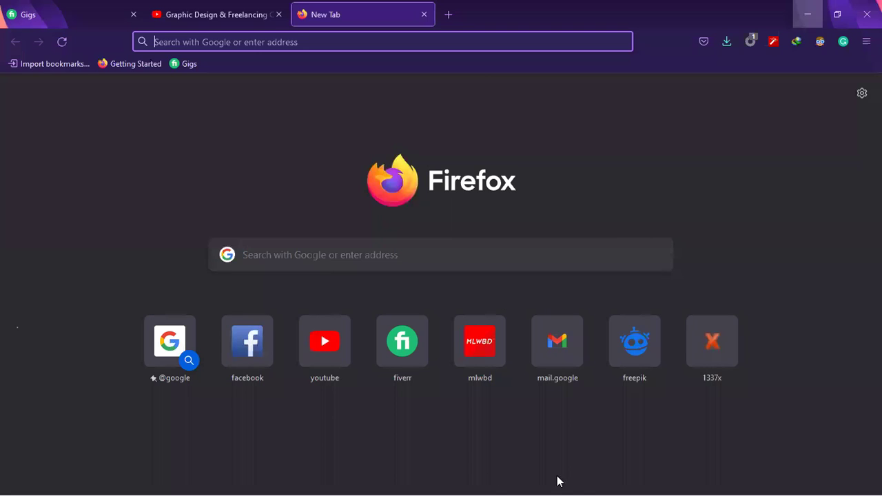
key("super+d")
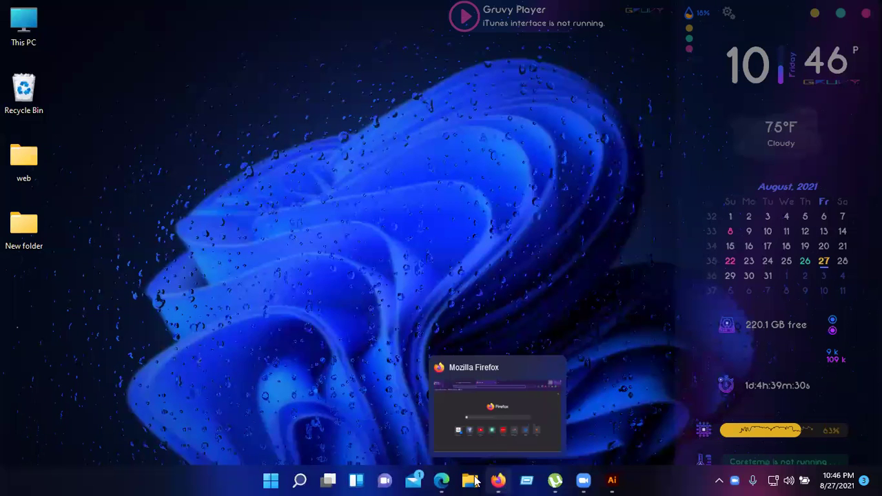
left_click(442, 481)
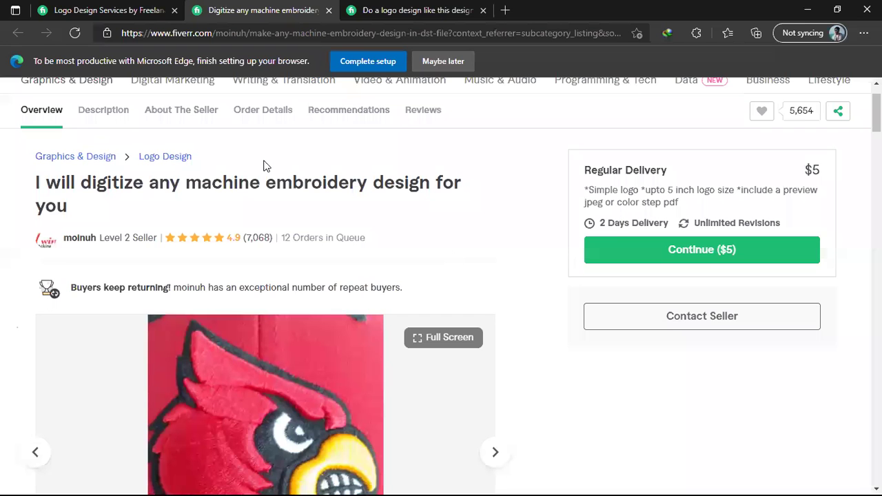
Step: Close the embroidery and logo design gig tabs, leaving only the filtered Logo Design results
scroll(276, 290, "down", 3)
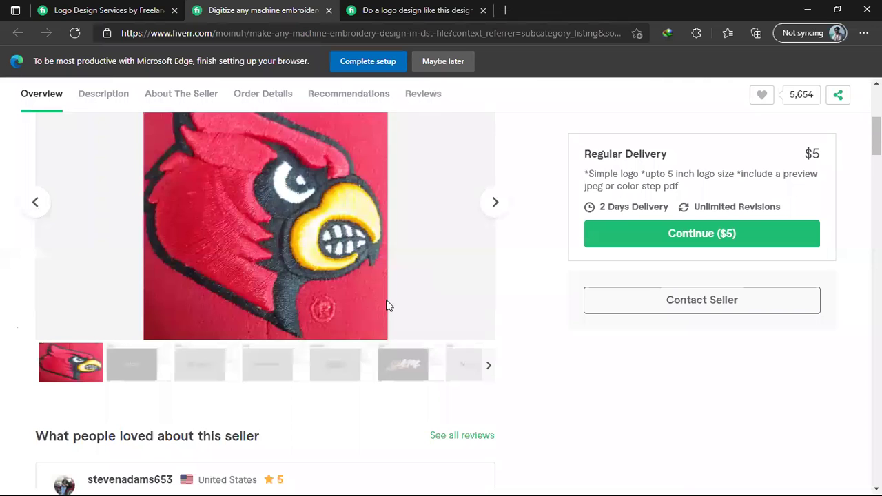
scroll(388, 305, "down", 3)
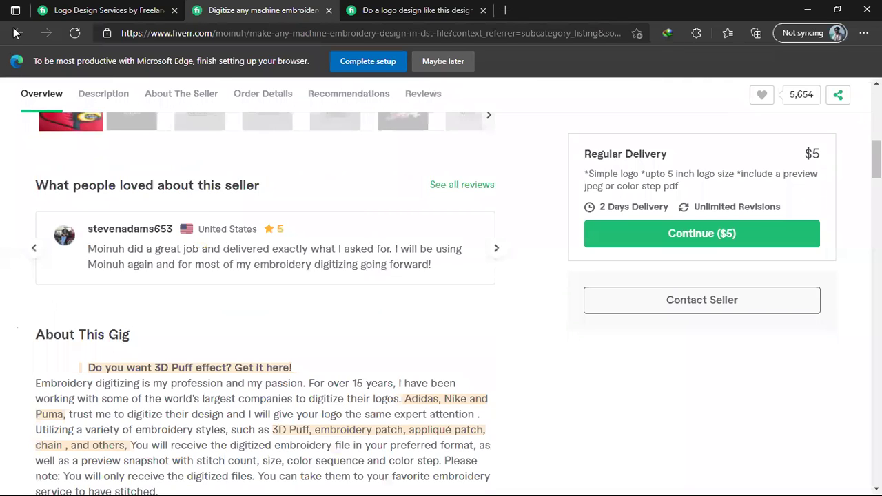
left_click(330, 14)
key("ctrl+w")
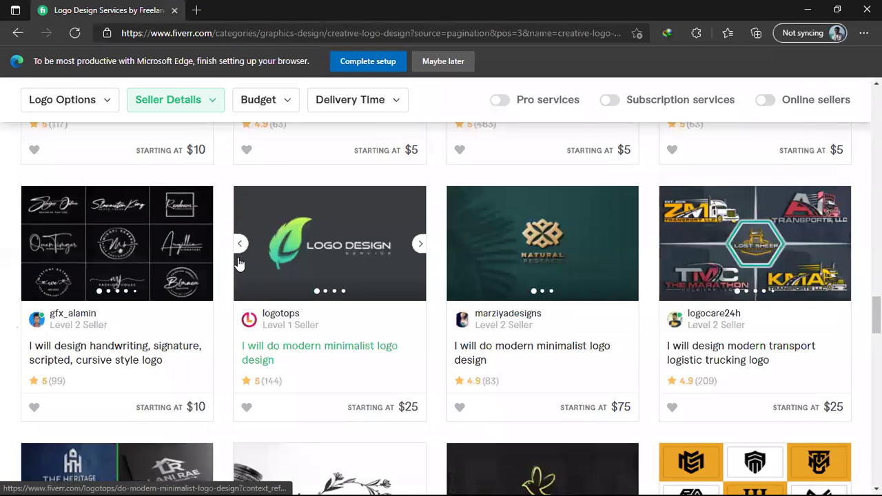
scroll(238, 264, "down", 2)
scroll(238, 264, "down", 5)
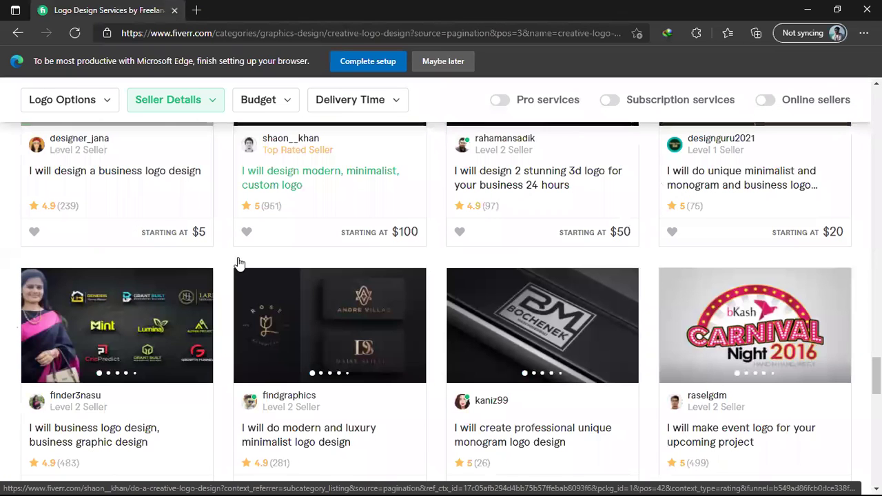
scroll(239, 264, "down", 1)
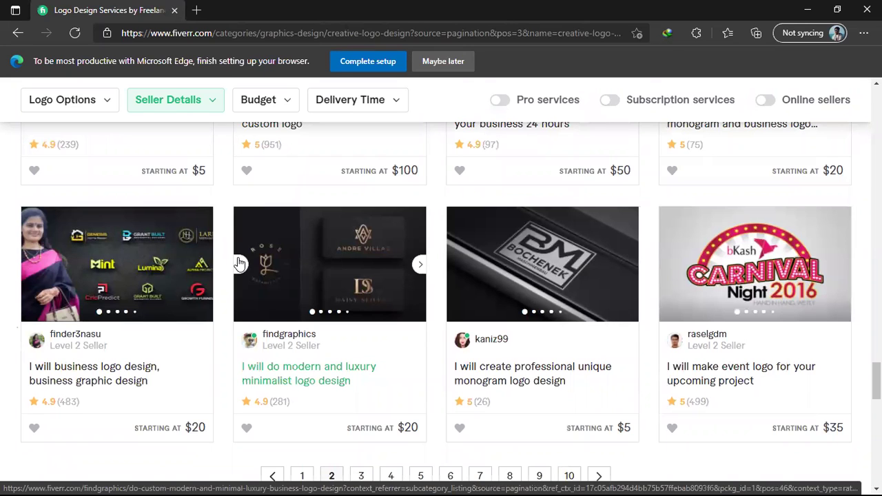
Step: Open the $20 business logo design gig and inspect the seller's review count and ratings
left_click(125, 283)
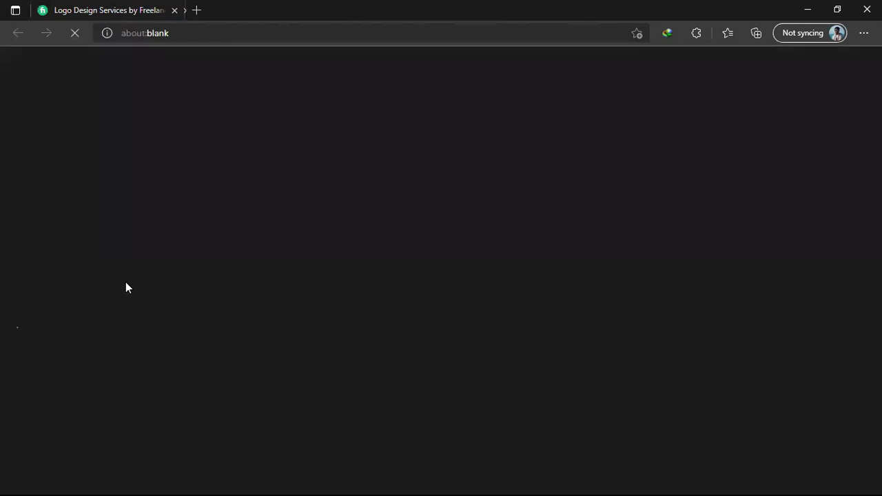
scroll(269, 272, "down", 15)
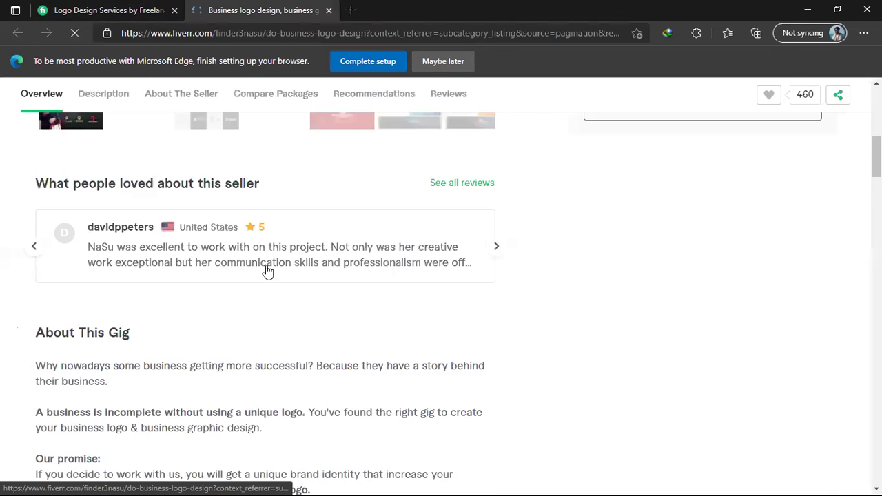
scroll(271, 269, "down", 3)
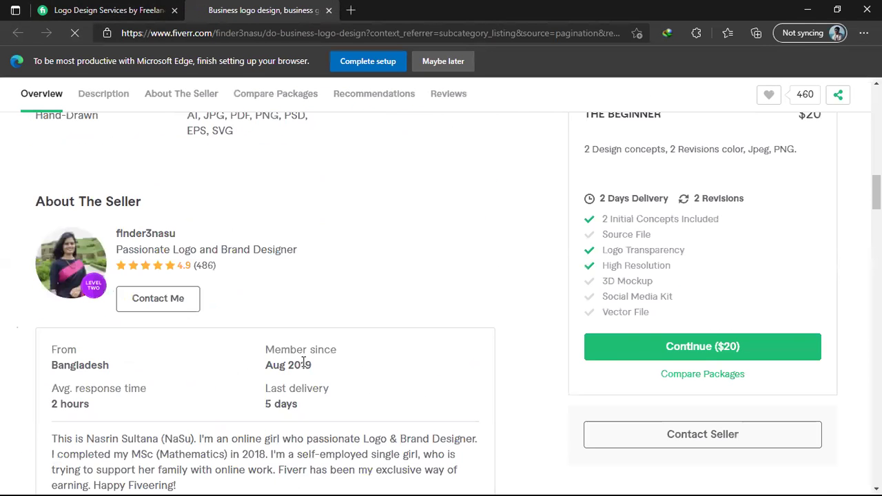
left_click_drag(195, 267, 216, 269)
left_click(215, 268)
left_click_drag(278, 286, 206, 268)
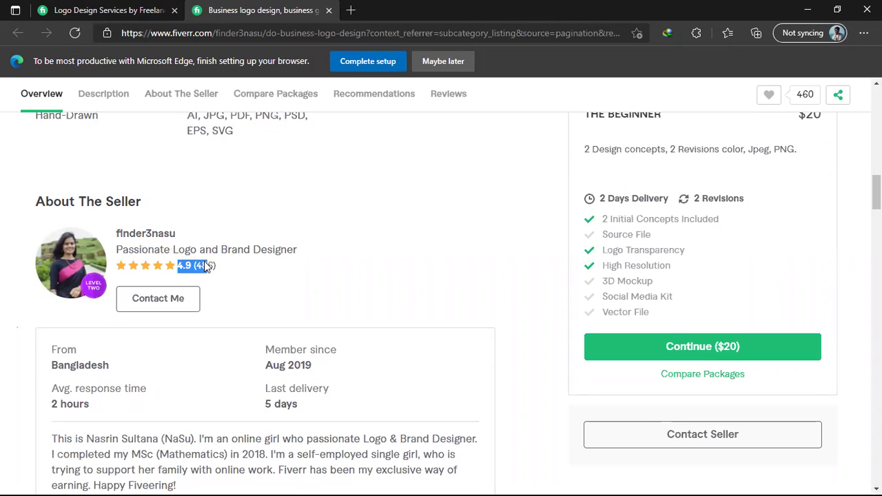
left_click(208, 267)
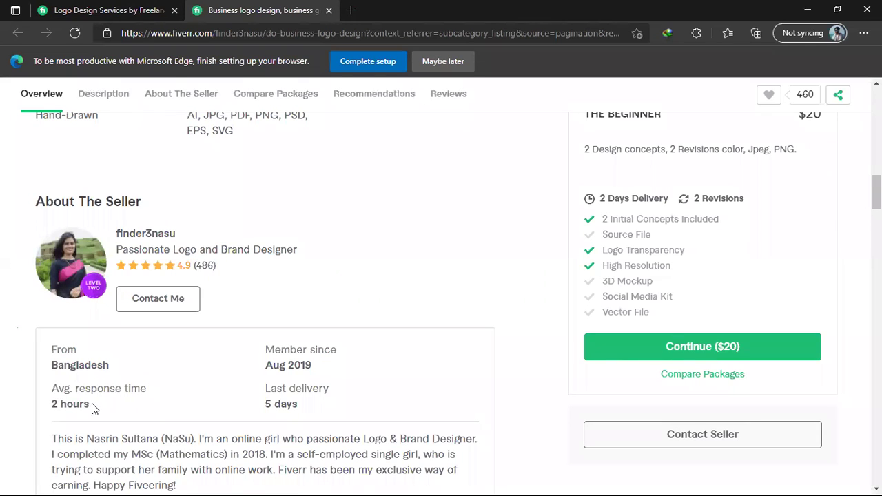
Step: Check the seller's 4.9 rating and the Basic package, then close the gig tab
scroll(833, 215, "up", 3)
scroll(832, 199, "up", 2)
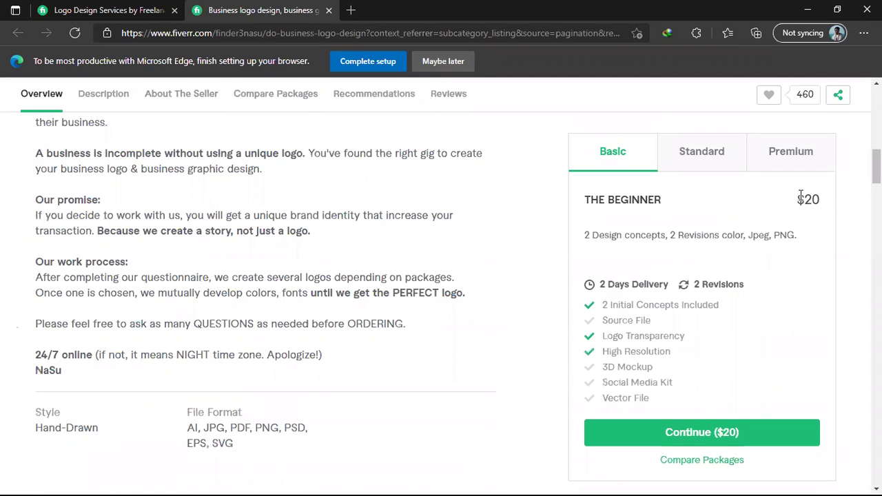
scroll(272, 326, "down", 5)
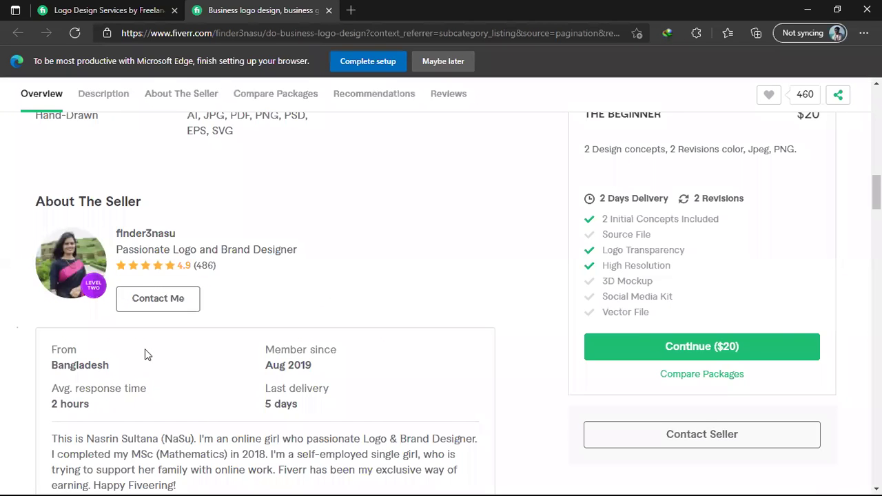
double_click(185, 266)
scroll(312, 271, "up", 12)
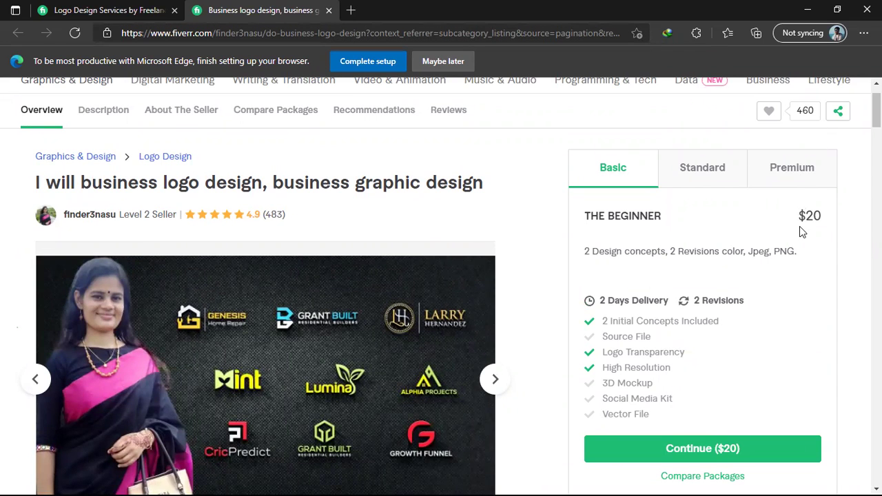
left_click(329, 10)
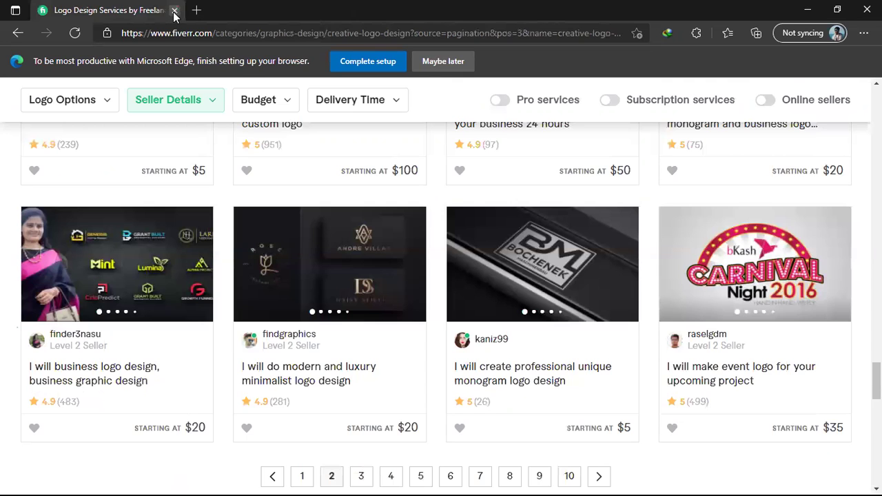
Step: Close the browser and minimise the Illustrator logo document to reveal the desktop
left_click(174, 11)
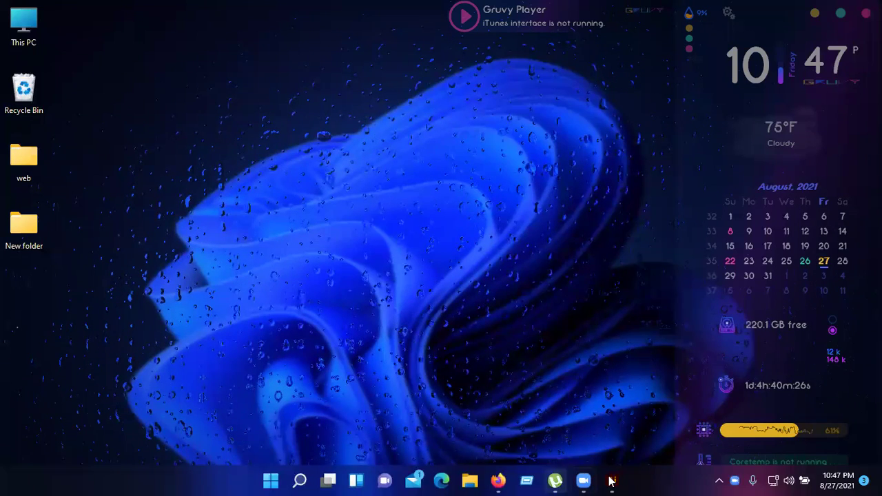
left_click(620, 481)
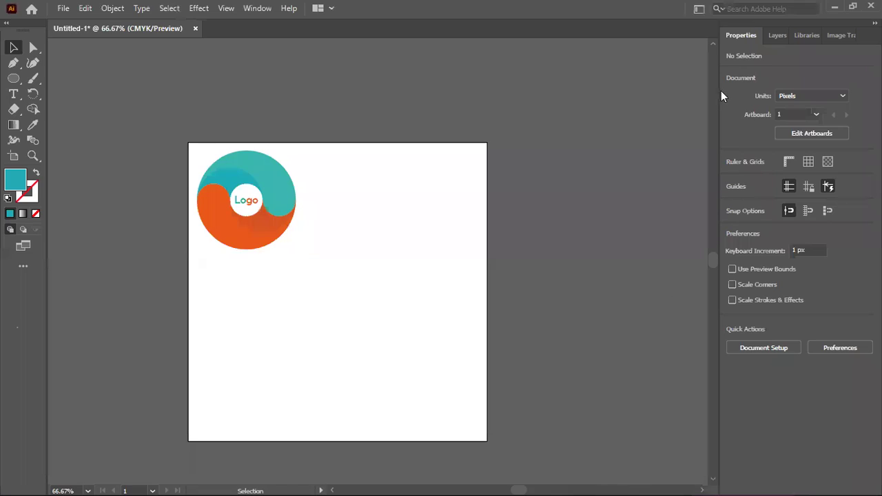
left_click(834, 6)
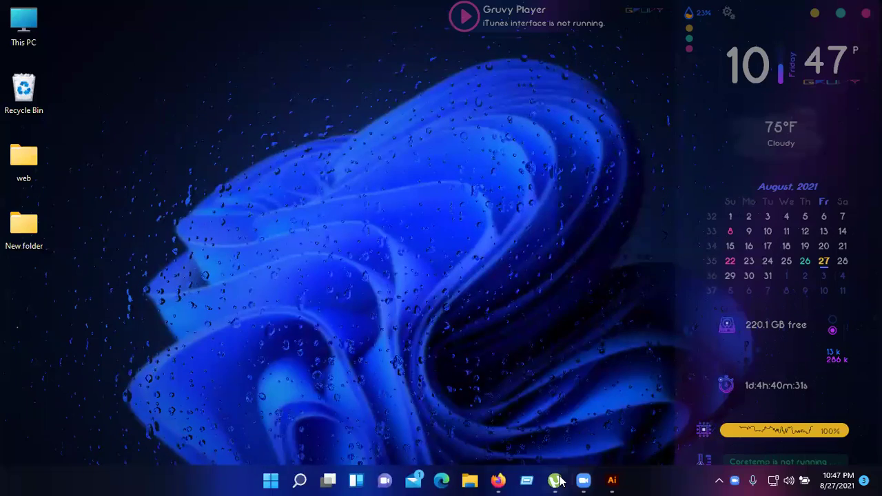
Step: Finish the µTorrent installation with Launch µTorrent unticked
left_click(555, 481)
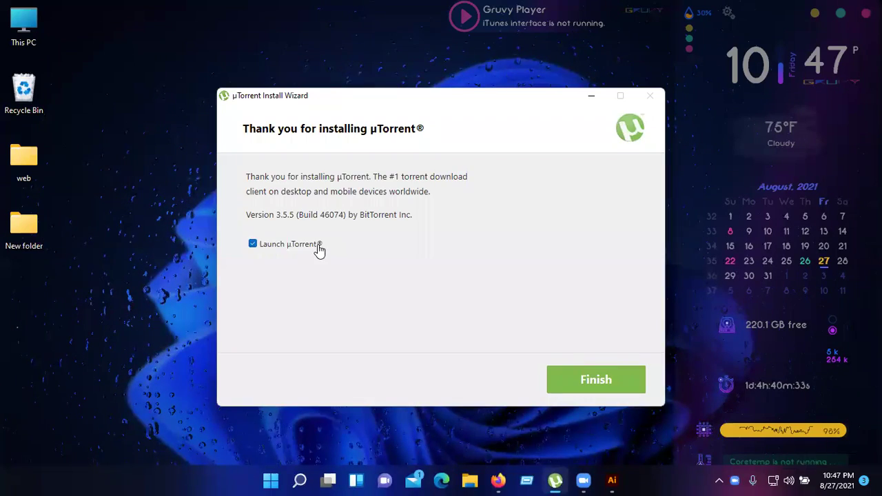
left_click(313, 244)
left_click(595, 379)
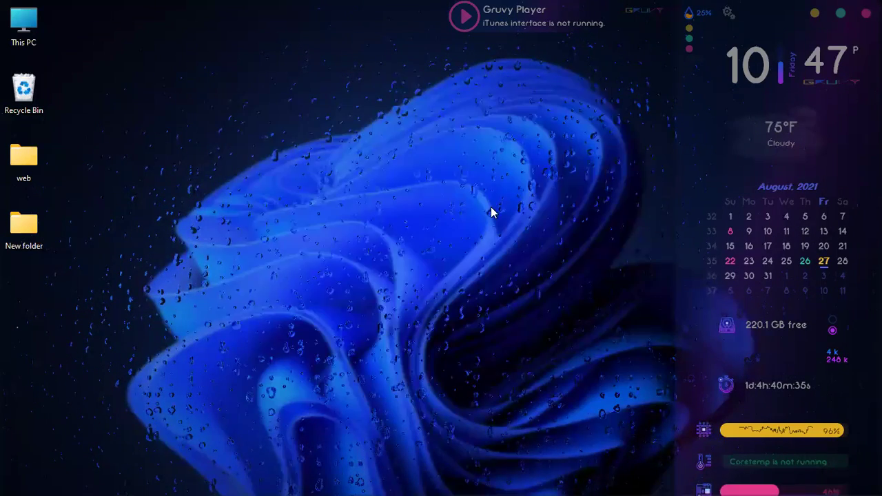
Step: Refresh the desktop twice from its right-click menu
right_click(497, 215)
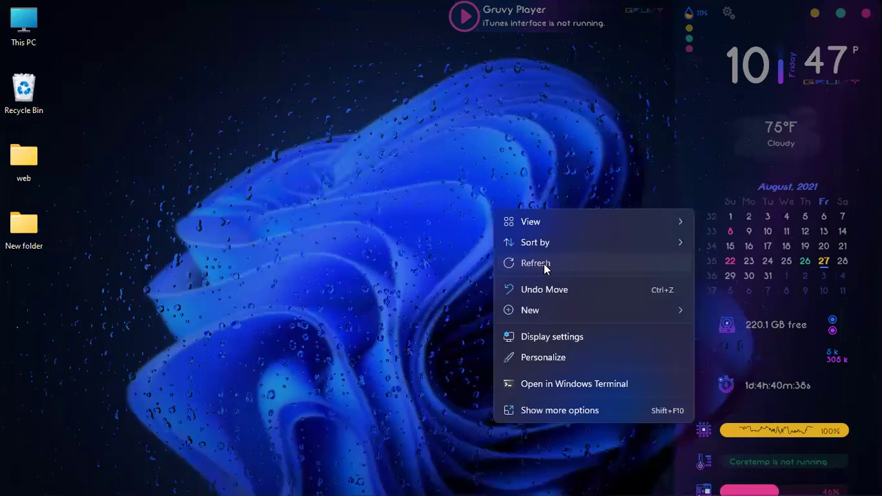
left_click(543, 266)
right_click(366, 96)
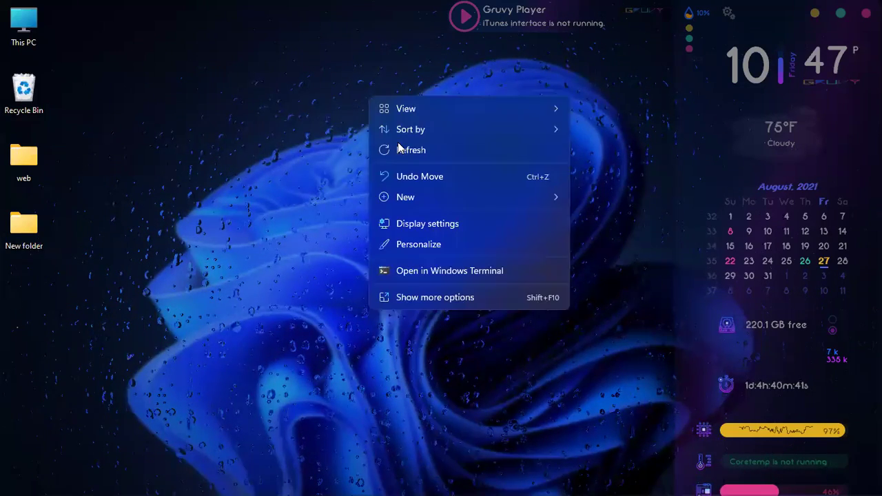
left_click(404, 150)
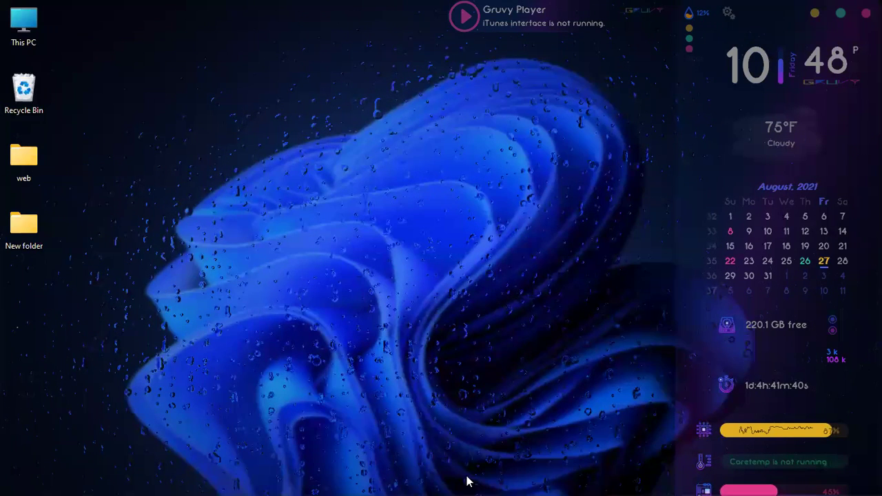
Step: Search Google for 'logo design' in Firefox and show the image results
left_click(513, 480)
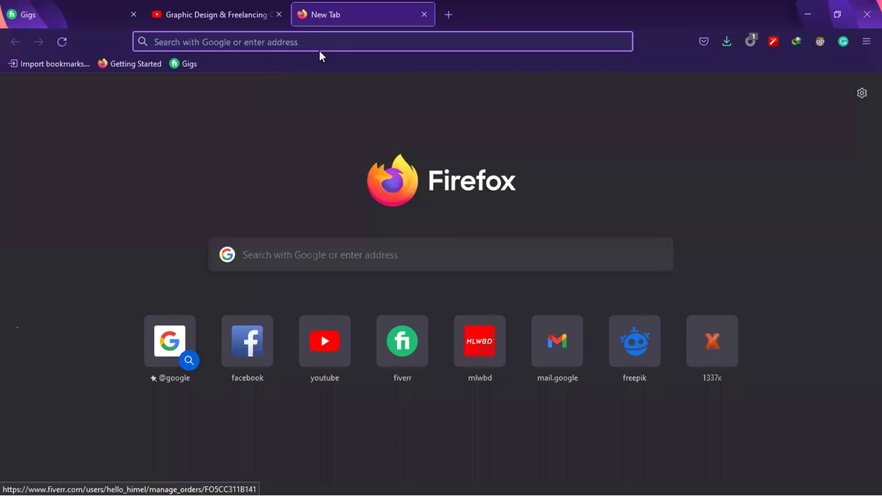
type("logo")
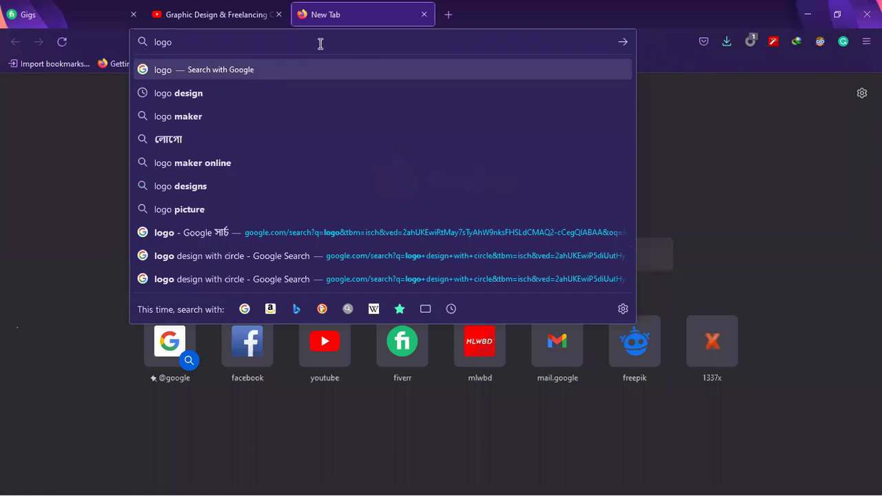
key("Down")
key("Return")
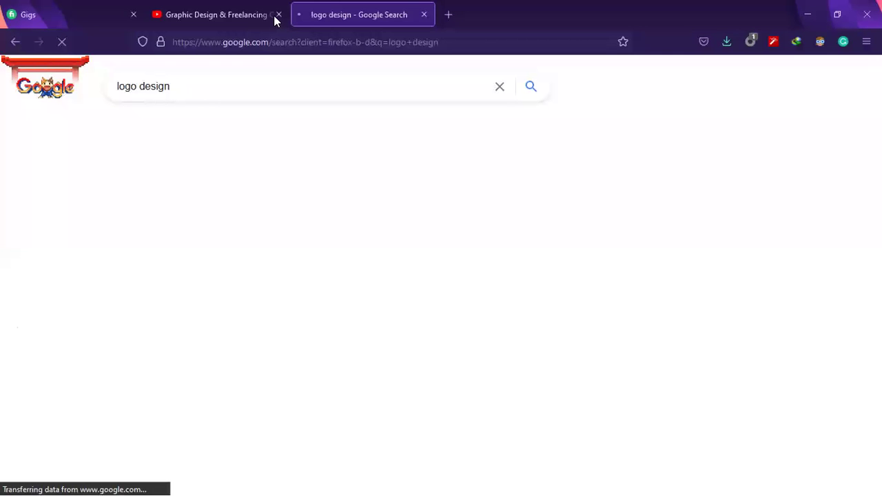
left_click(278, 14)
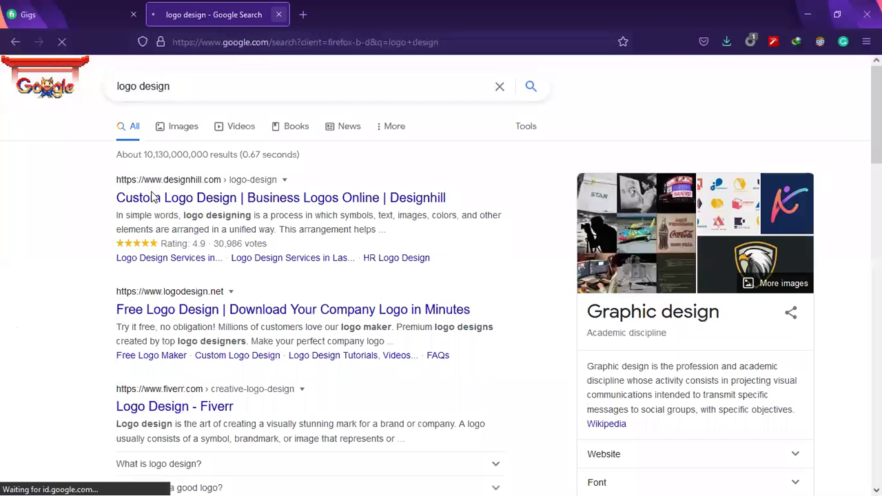
left_click(179, 131)
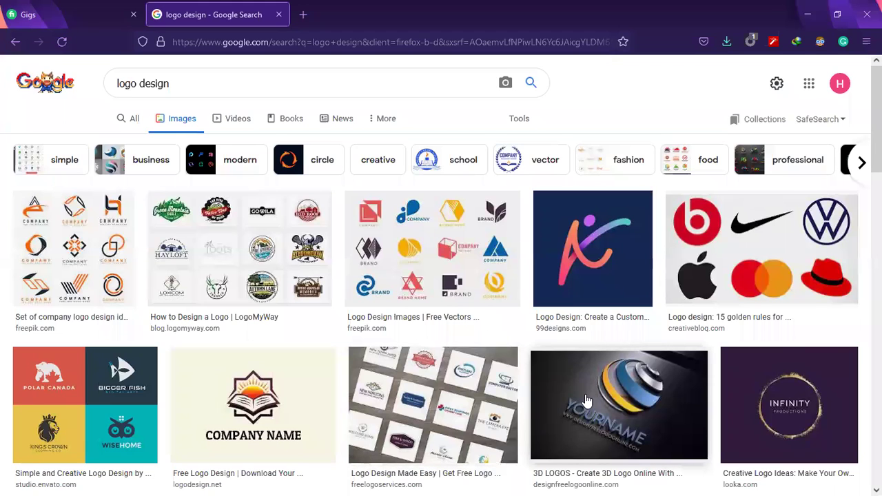
Step: Preview the Freepik logo design image set, then open a blank new tab
left_click(442, 238)
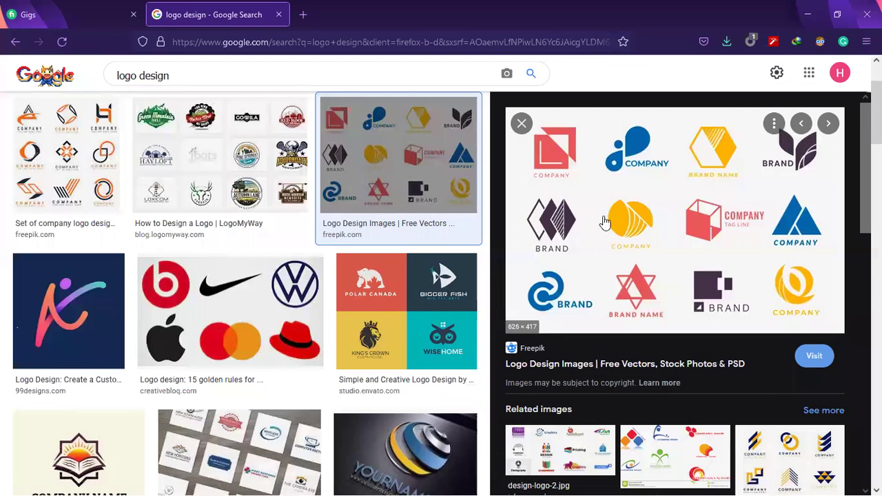
scroll(625, 273, "down", 3)
scroll(625, 274, "up", 3)
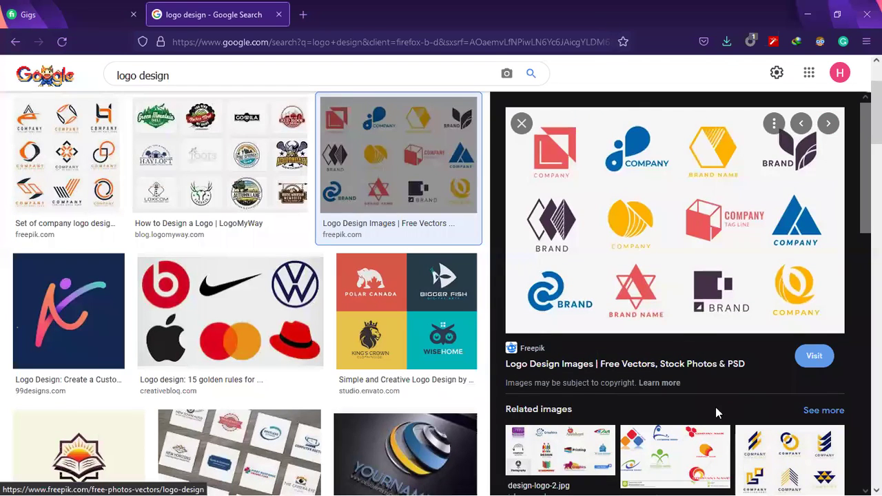
scroll(678, 417, "down", 2)
scroll(675, 422, "down", 3)
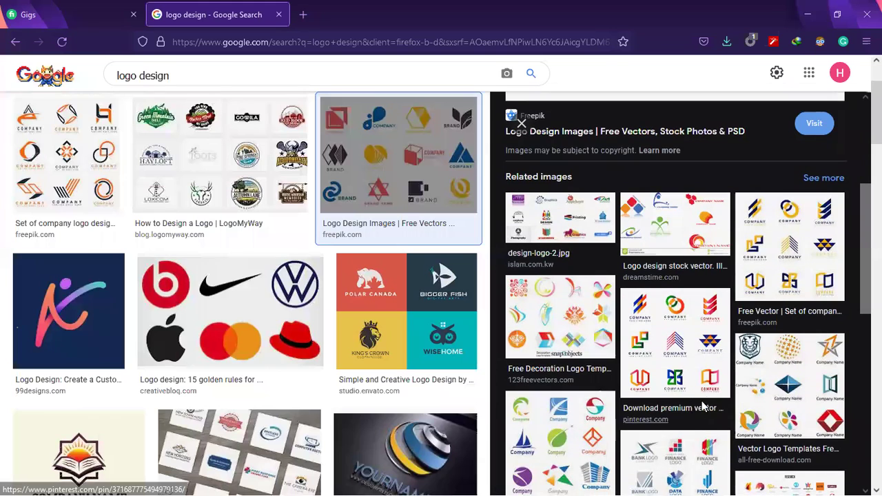
scroll(719, 395, "up", 4)
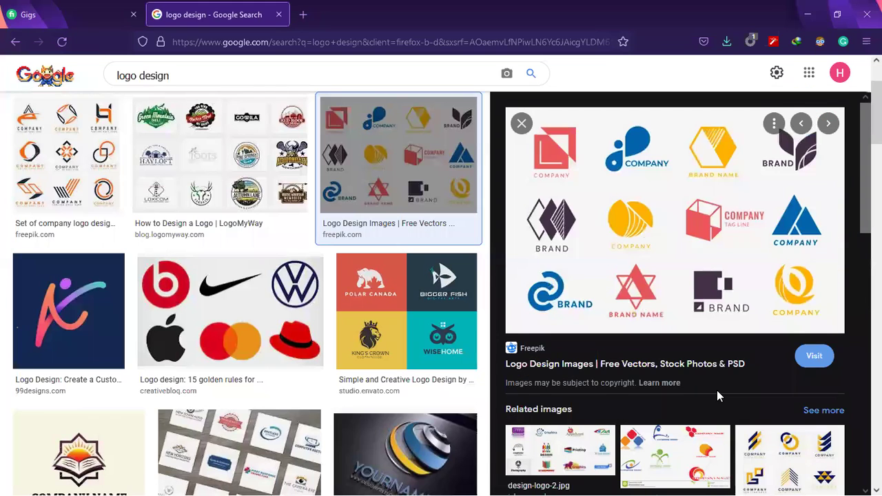
scroll(717, 391, "down", 2)
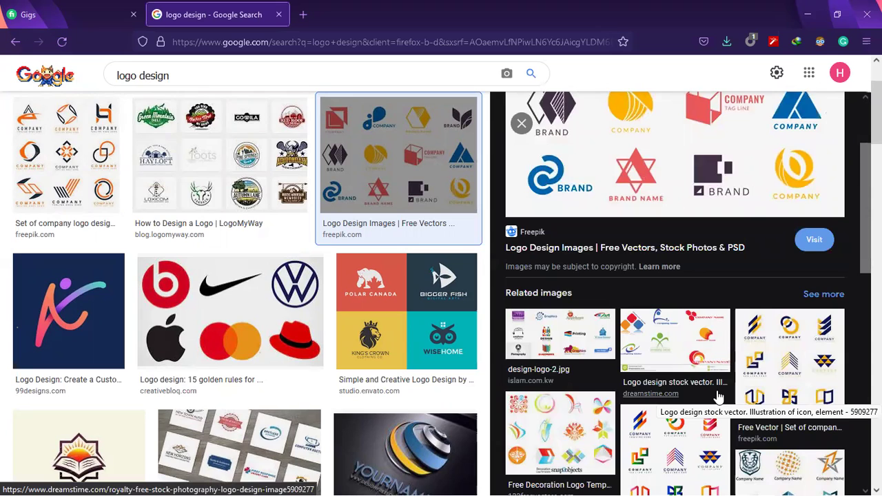
scroll(717, 396, "up", 2)
left_click(302, 14)
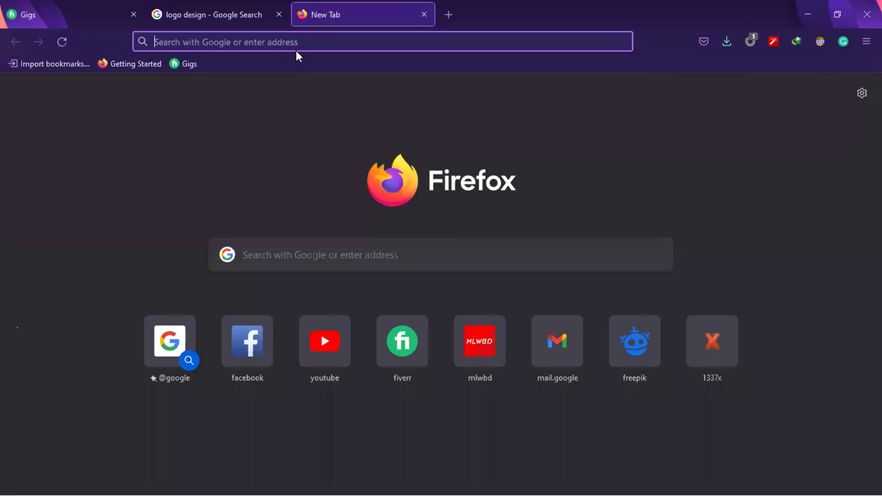
Step: Search Google for 'iphone logo' and browse the image results
left_click(299, 40)
type("iphone")
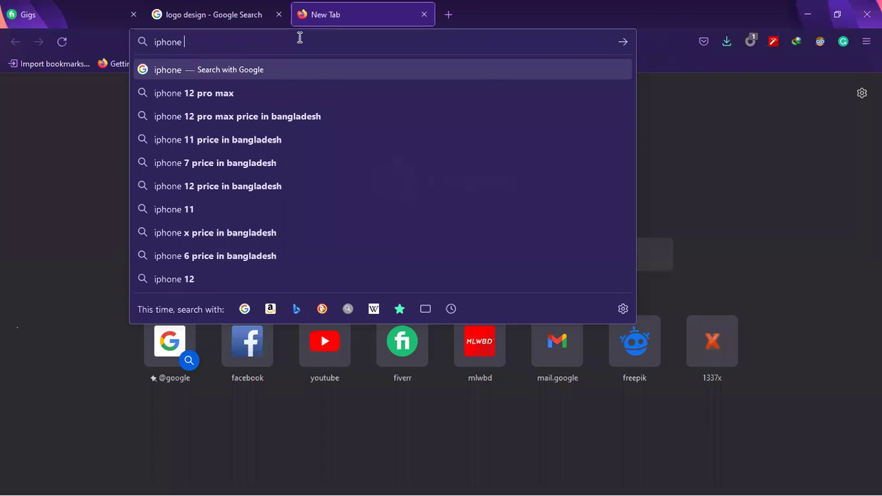
type(" logo")
key("Return")
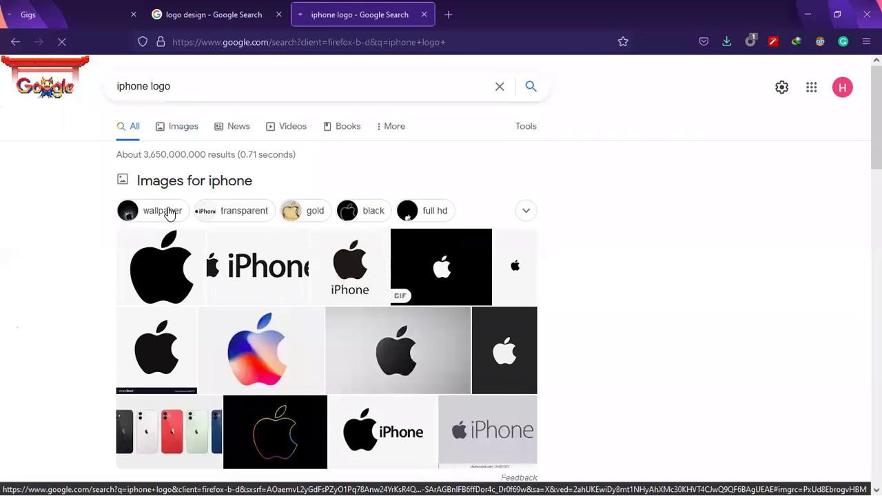
left_click(188, 127)
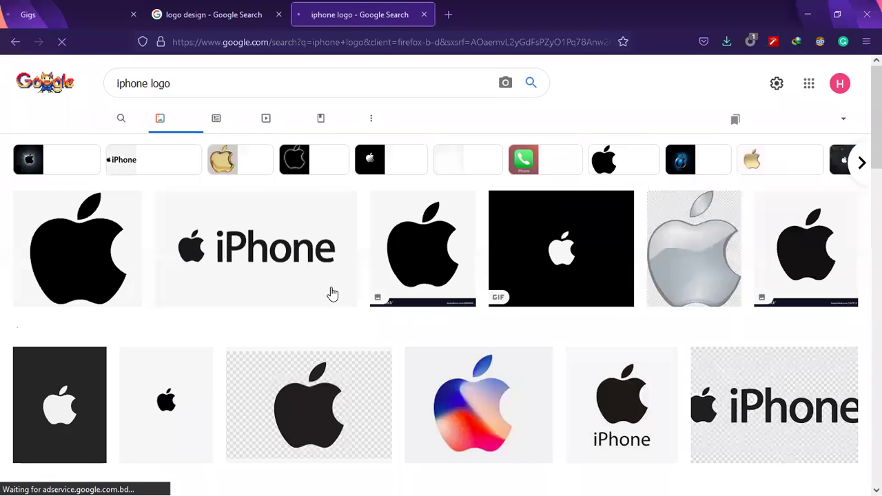
scroll(331, 293, "down", 3)
scroll(331, 293, "down", 9)
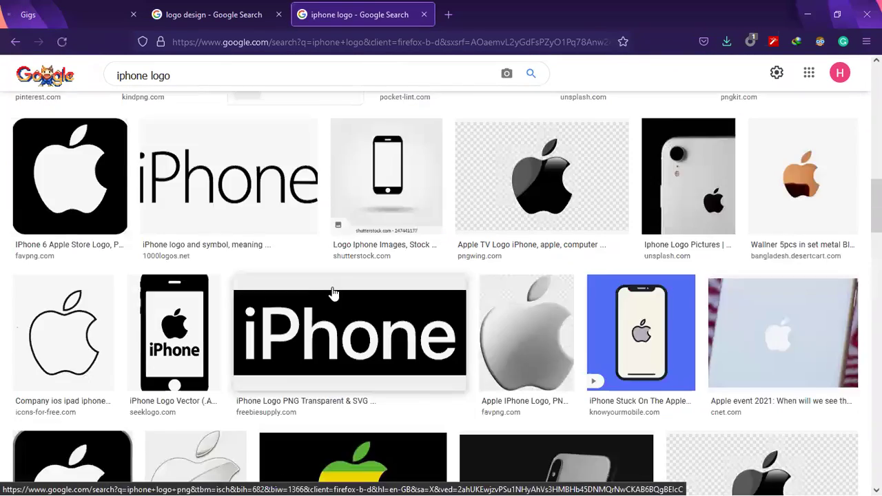
scroll(289, 172, "up", 12)
Step: Refine the image search to 'iphone logo circle' and browse the results
left_click(228, 83)
type("circle")
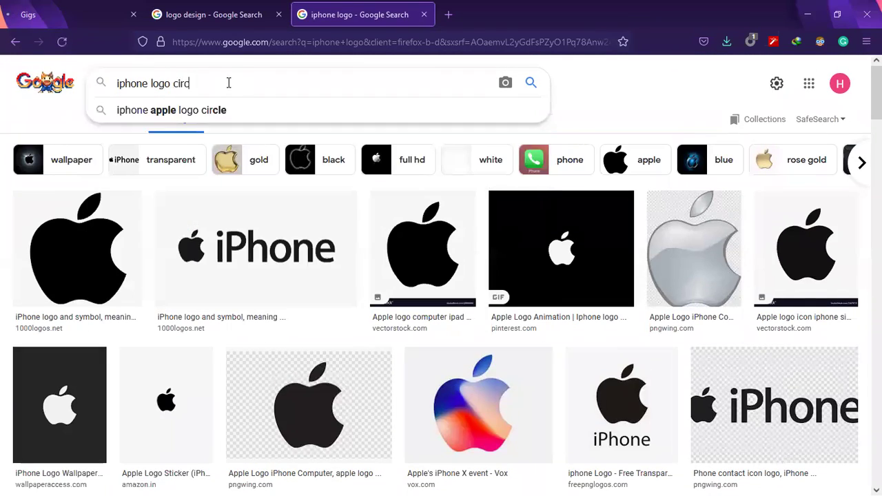
key("Return")
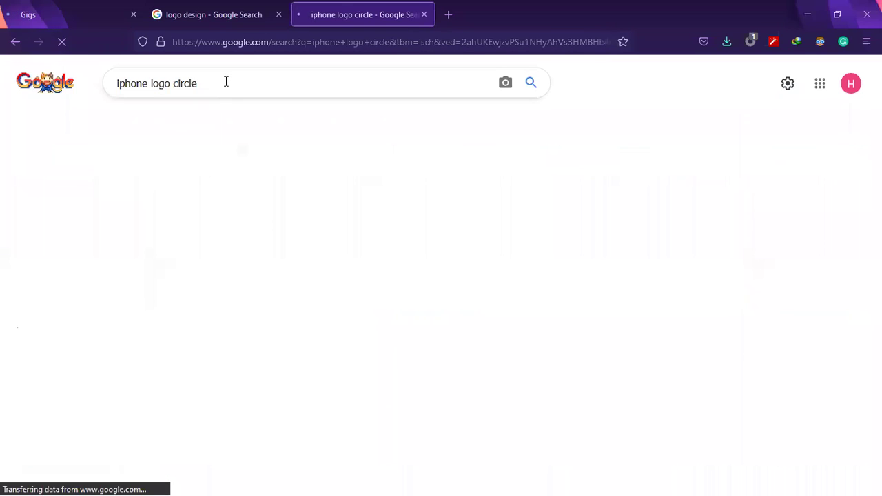
scroll(506, 246, "down", 5)
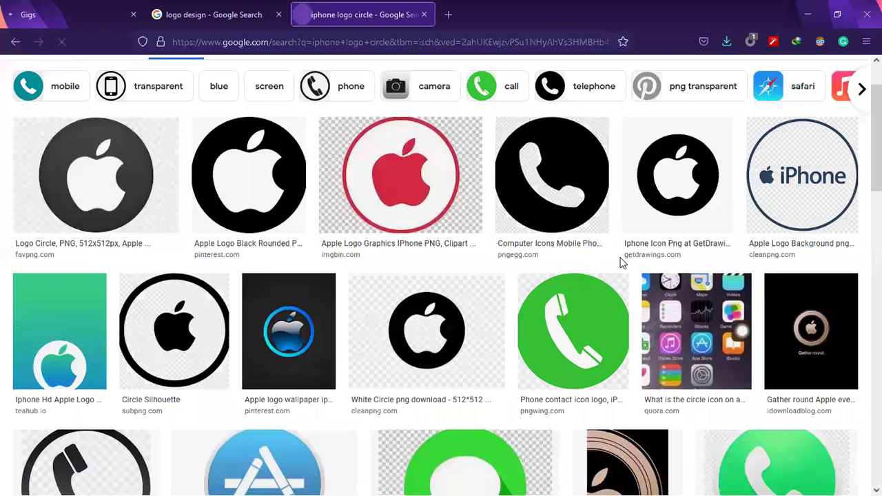
scroll(624, 259, "down", 10)
scroll(628, 267, "down", 10)
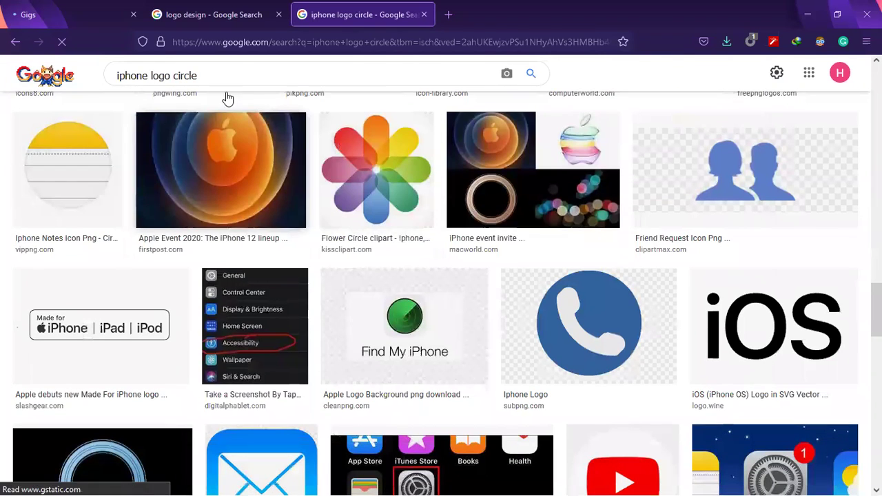
Step: Change the query to 'iphone logo golden ratio' and search
left_click_drag(207, 75, 170, 73)
key("BackSpace")
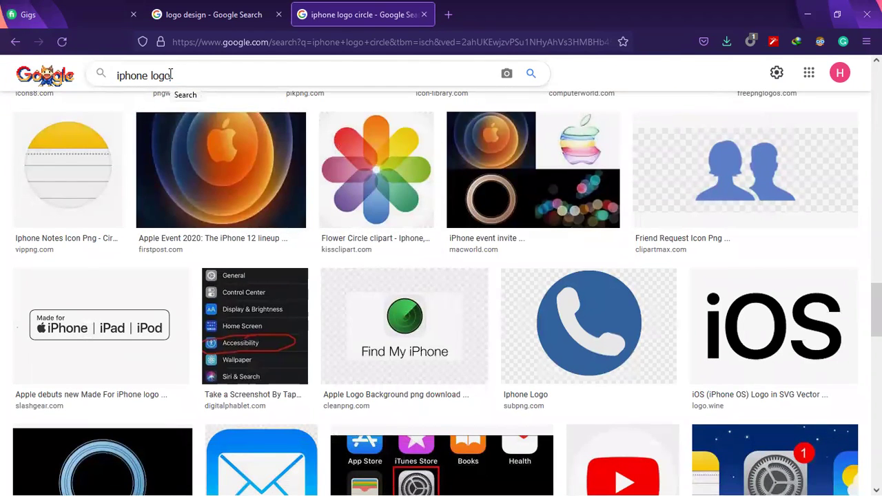
type("golden ra")
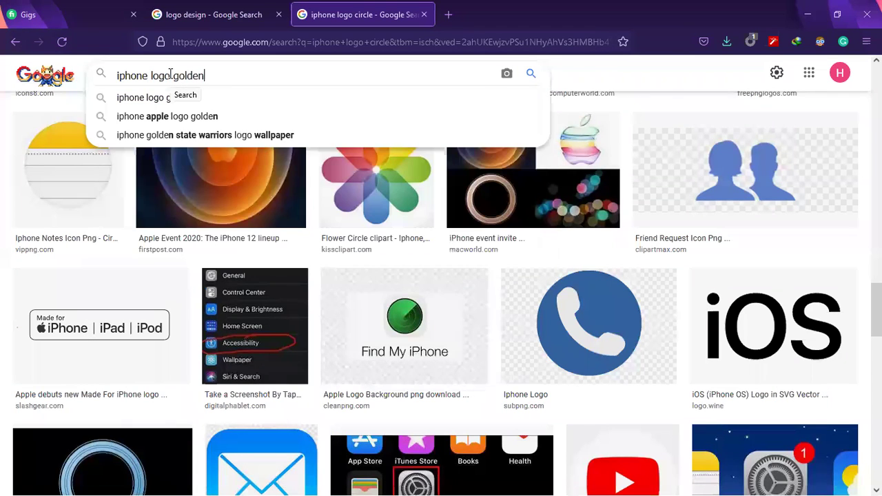
type("tio")
key("Return")
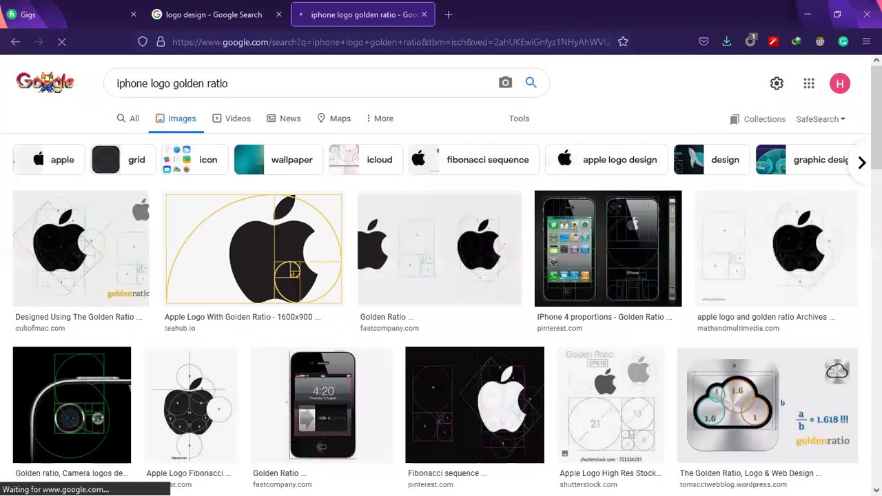
Step: Preview the first golden-ratio Apple logo image, then close the preview
left_click(98, 266)
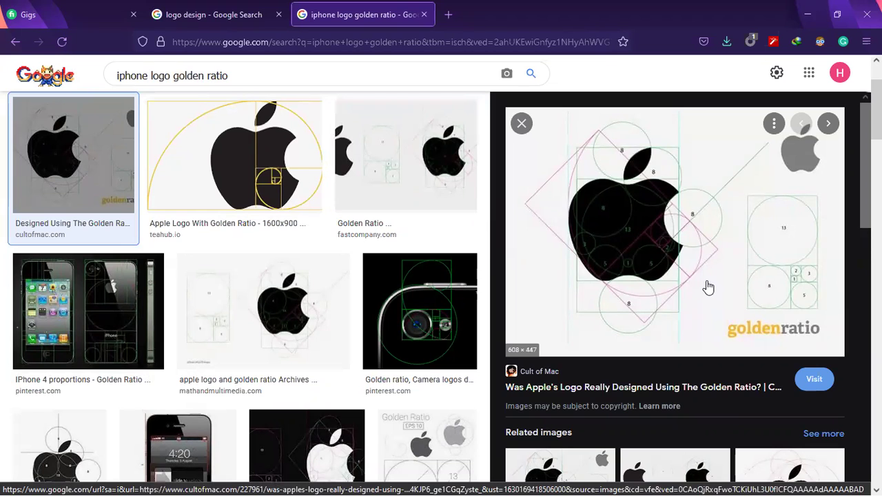
scroll(709, 288, "down", 1)
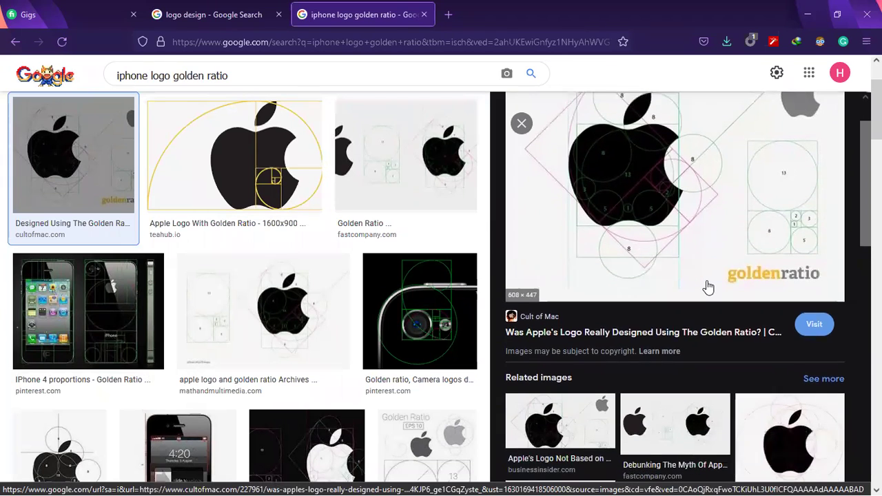
scroll(708, 287, "up", 1)
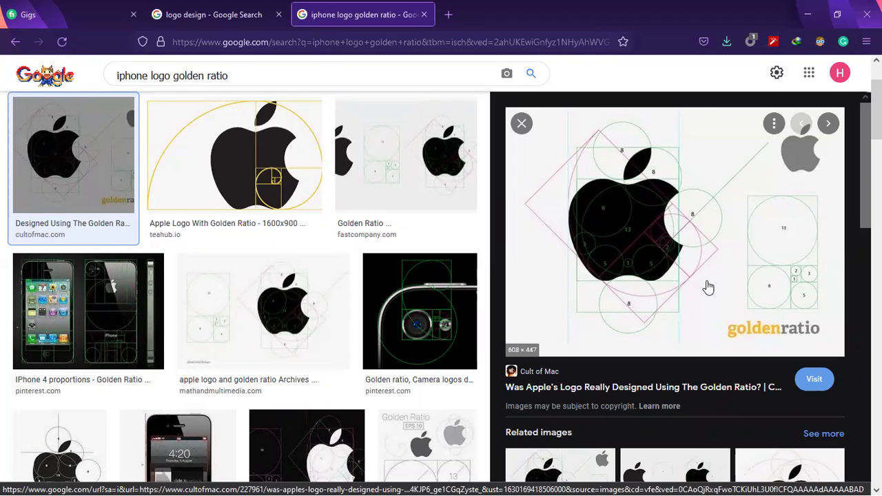
scroll(710, 288, "down", 10)
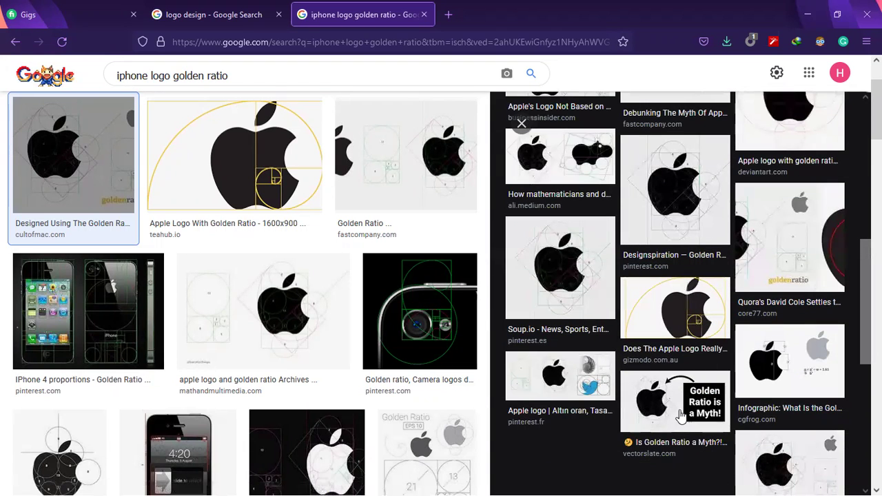
scroll(657, 410, "up", 4)
scroll(657, 410, "up", 5)
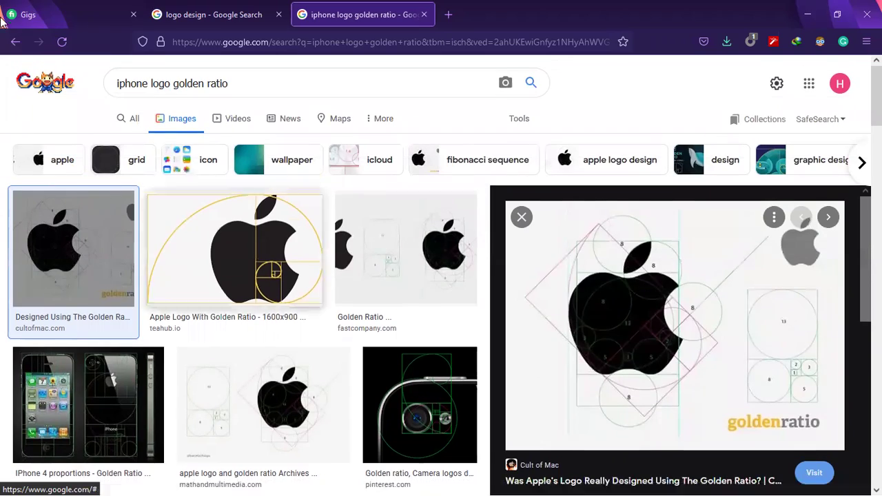
left_click(16, 42)
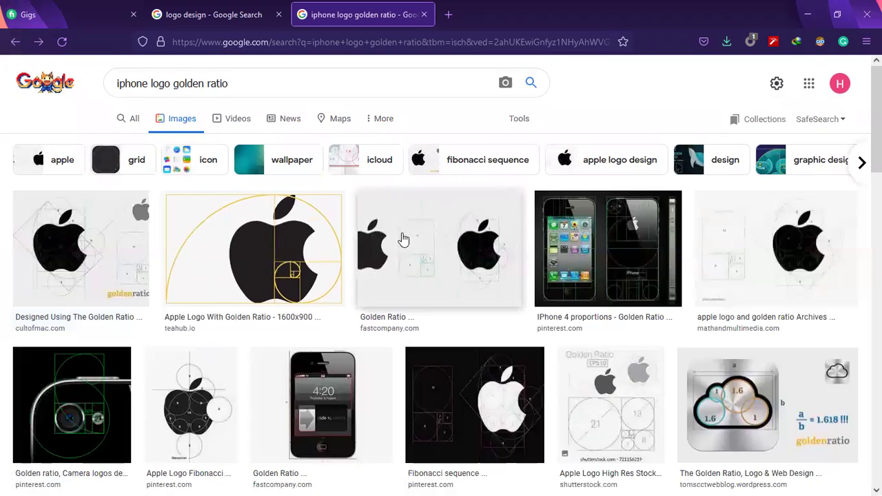
Step: Browse the results grid and preview the Golden Ratio Apple Logo image
scroll(480, 235, "down", 8)
scroll(486, 290, "down", 6)
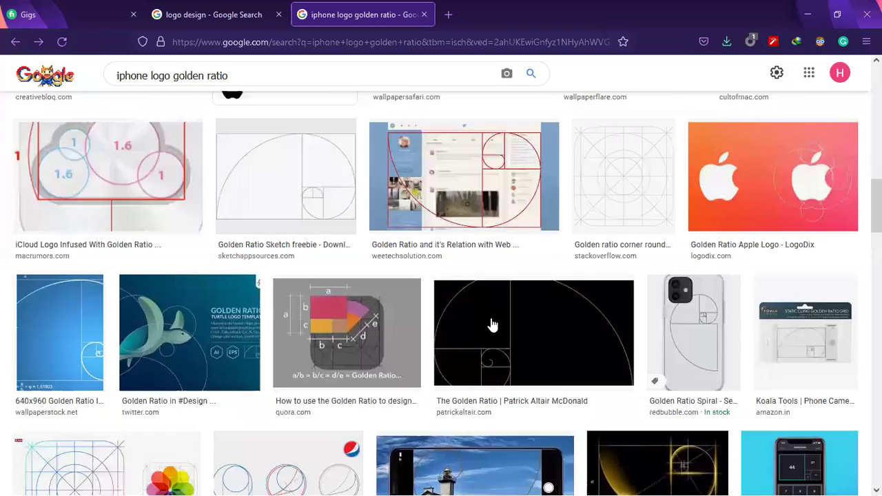
scroll(620, 331, "up", 5)
scroll(758, 331, "down", 3)
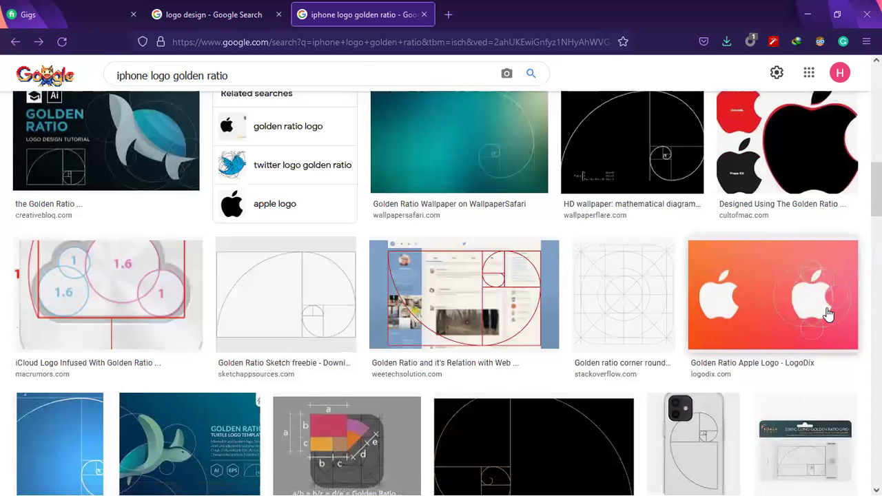
left_click(823, 311)
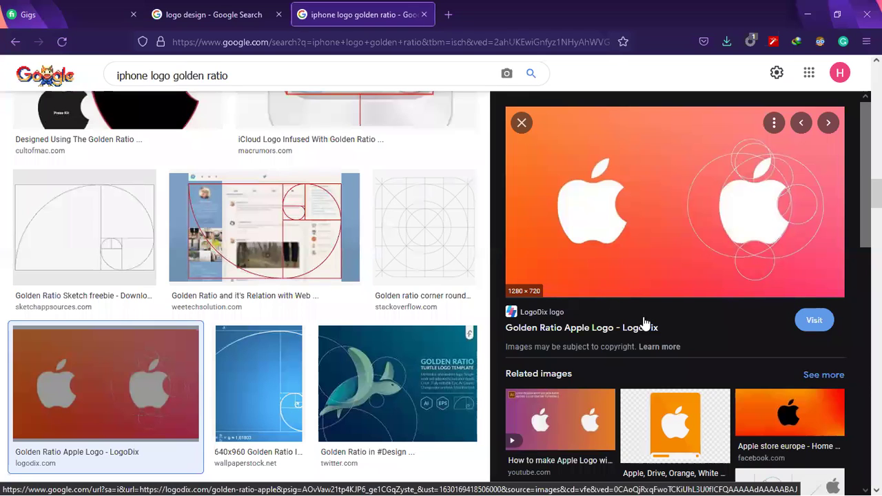
scroll(122, 315, "up", 5)
left_click(192, 7)
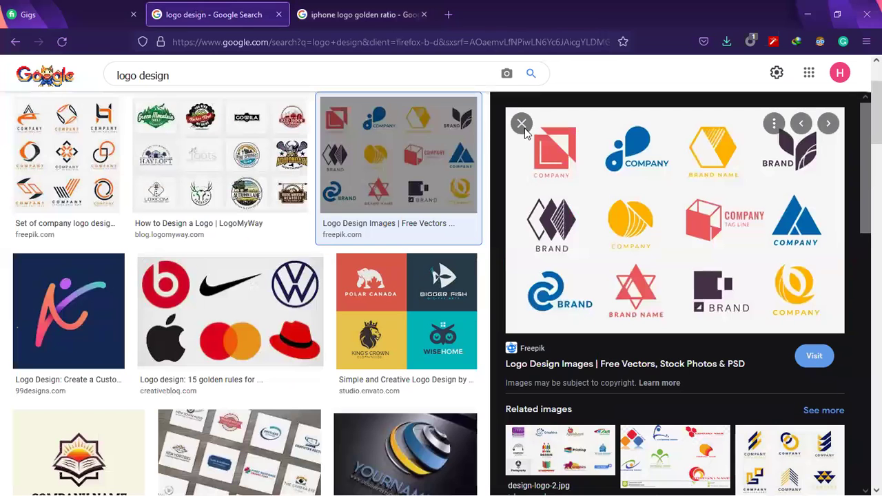
left_click(424, 14)
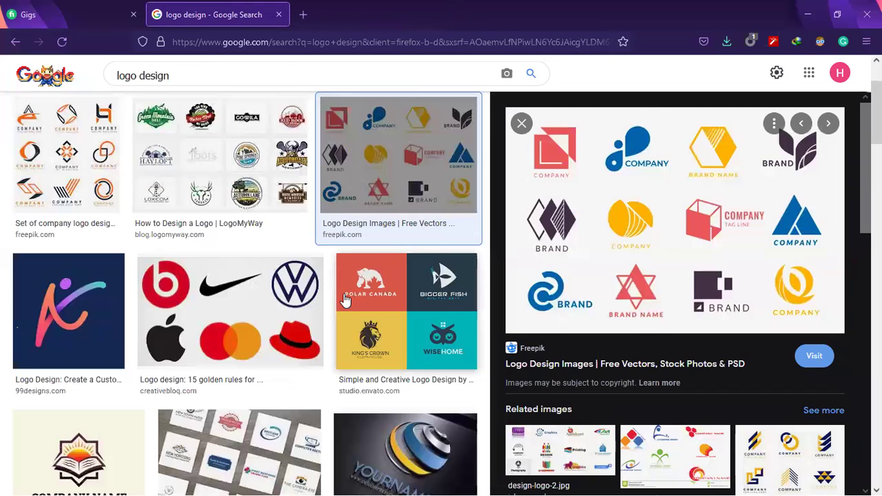
scroll(631, 319, "down", 4)
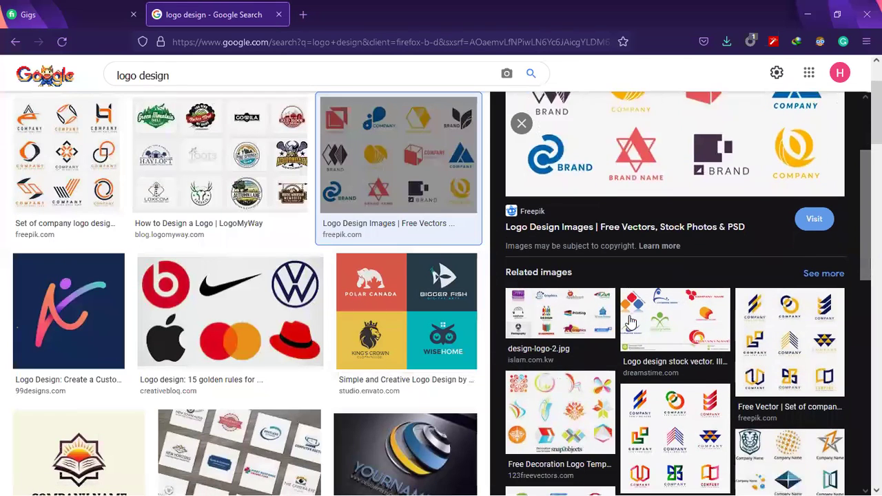
scroll(631, 318, "down", 7)
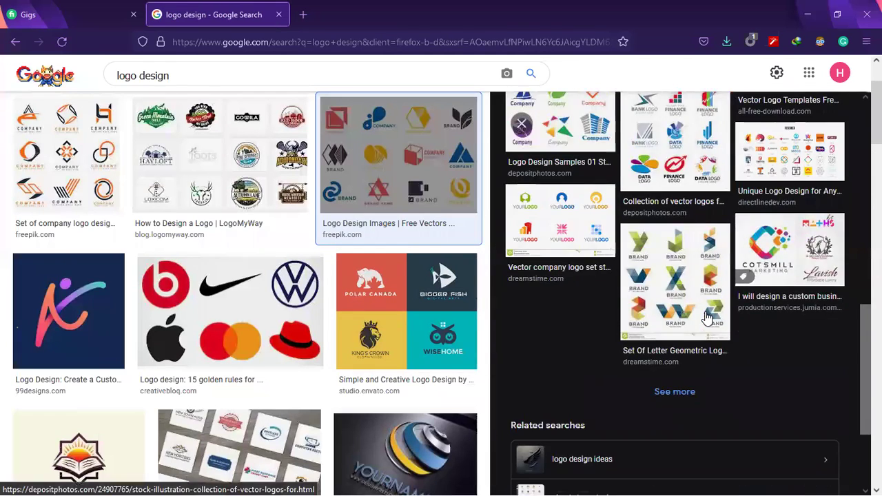
scroll(319, 347, "down", 5)
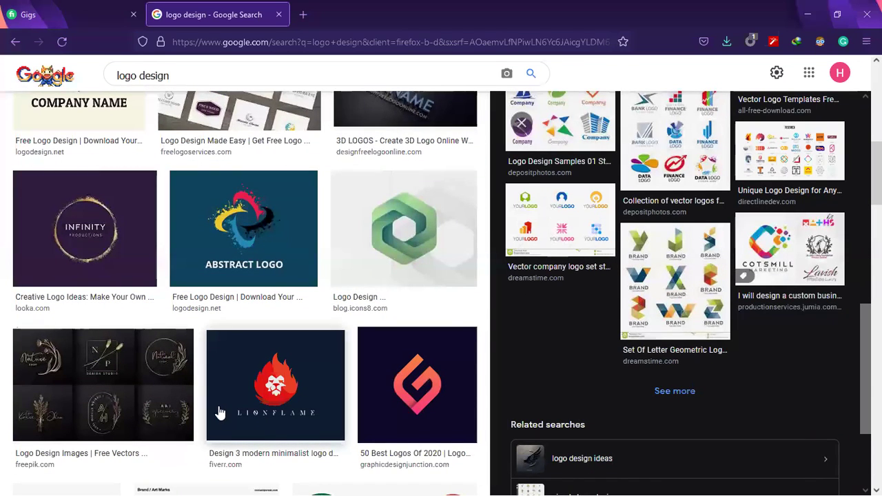
scroll(232, 406, "down", 3)
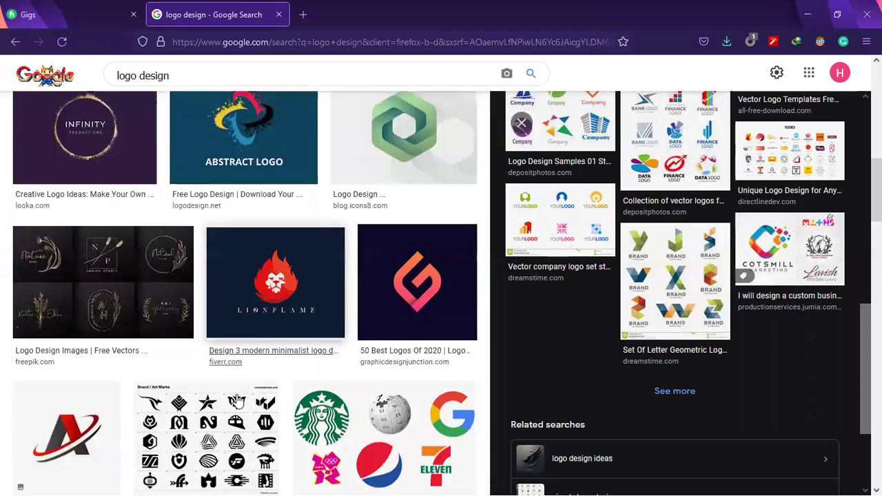
scroll(352, 339, "down", 1)
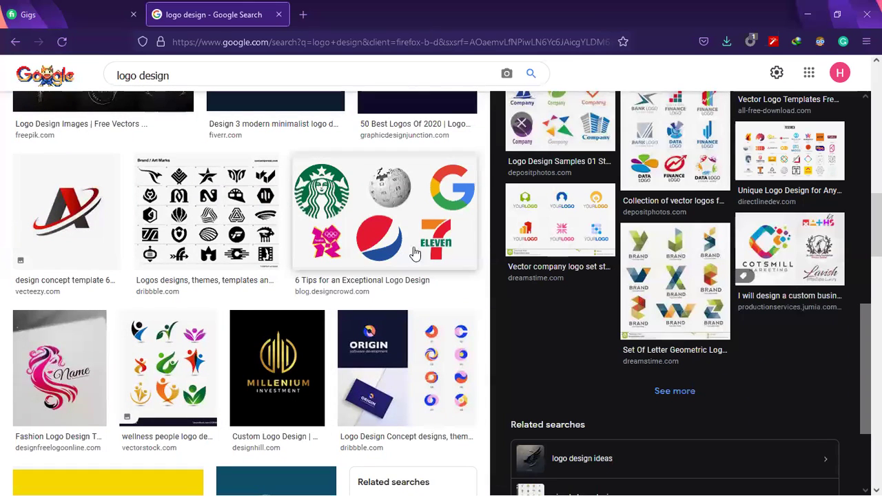
scroll(349, 353, "down", 2)
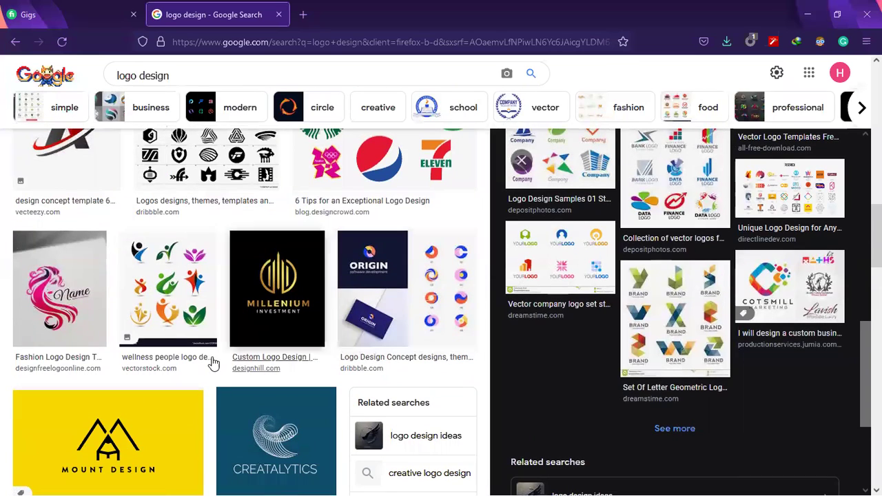
scroll(364, 296, "down", 2)
scroll(364, 302, "down", 3)
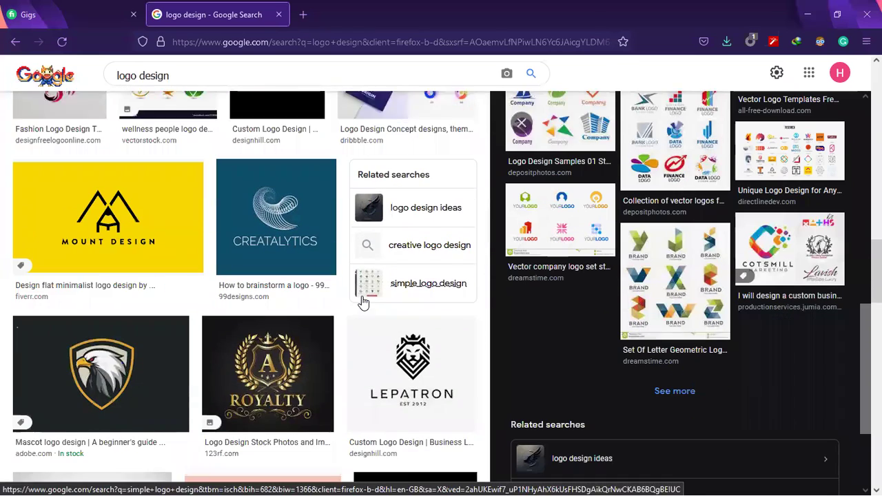
scroll(332, 332, "down", 2)
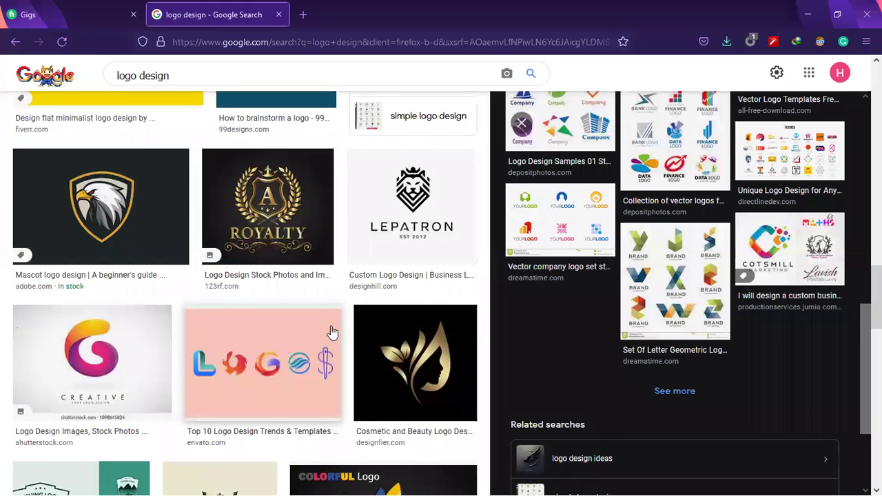
scroll(416, 325, "down", 2)
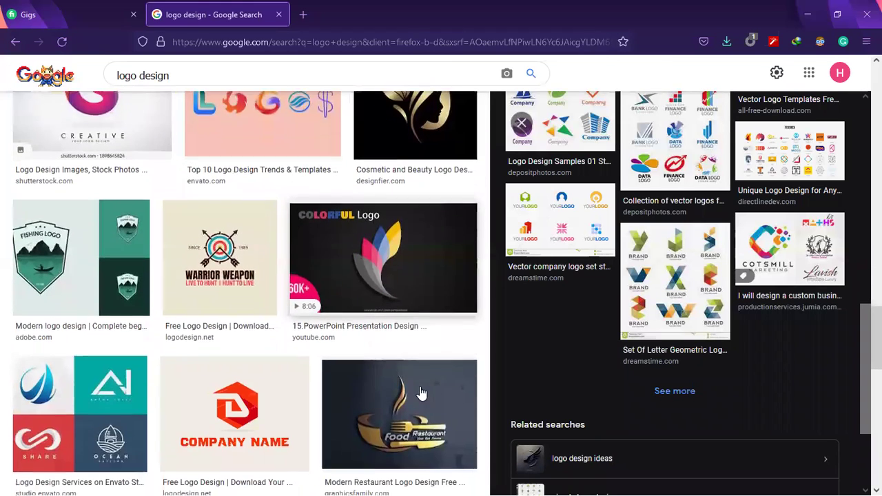
scroll(421, 348, "down", 2)
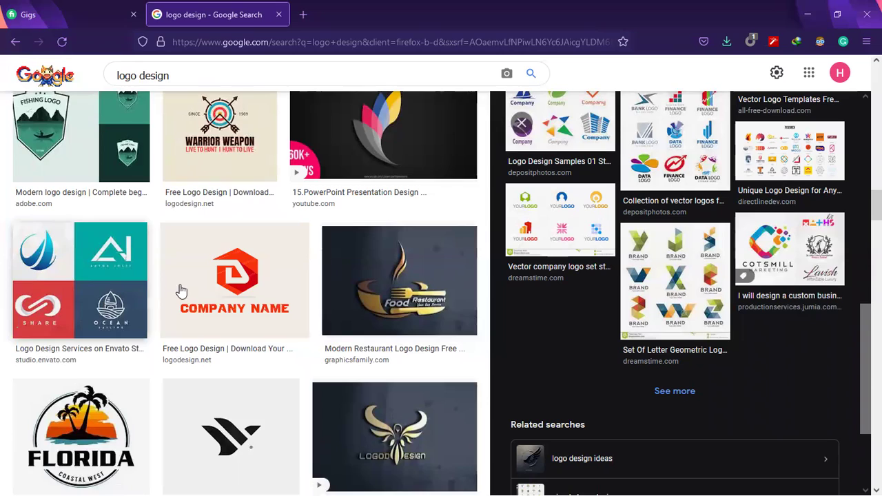
scroll(324, 326, "down", 4)
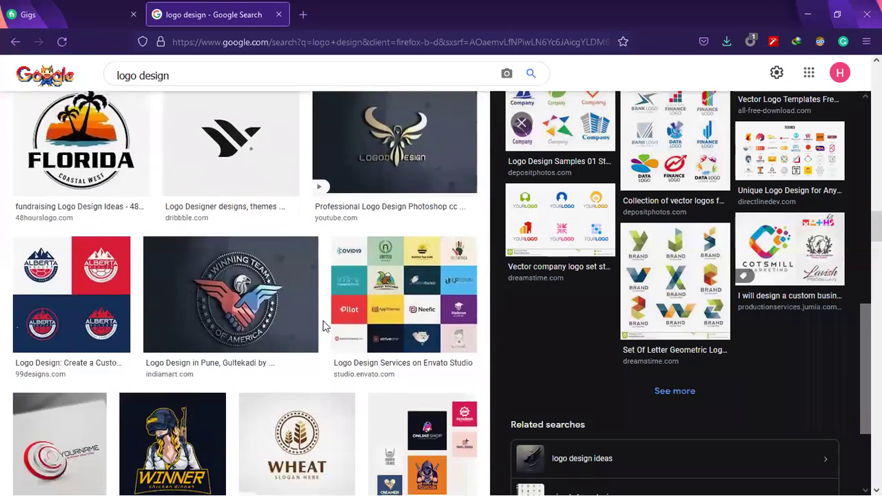
scroll(324, 325, "down", 2)
scroll(324, 326, "down", 4)
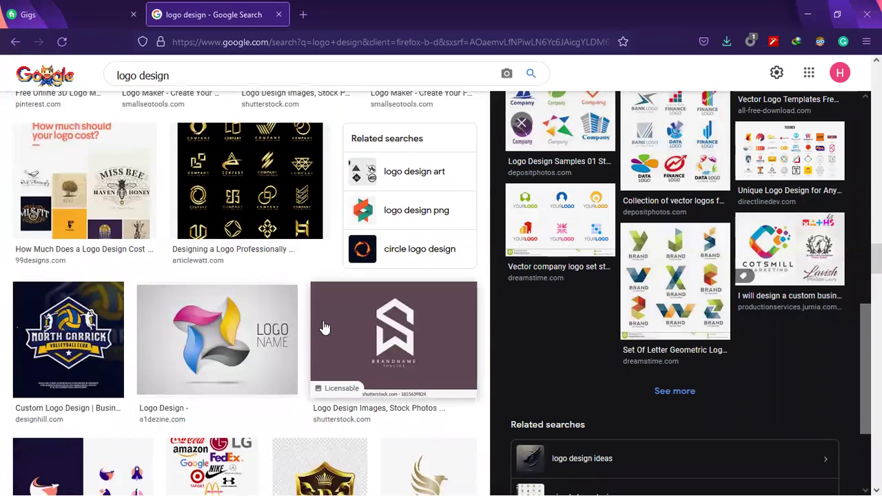
scroll(324, 326, "down", 5)
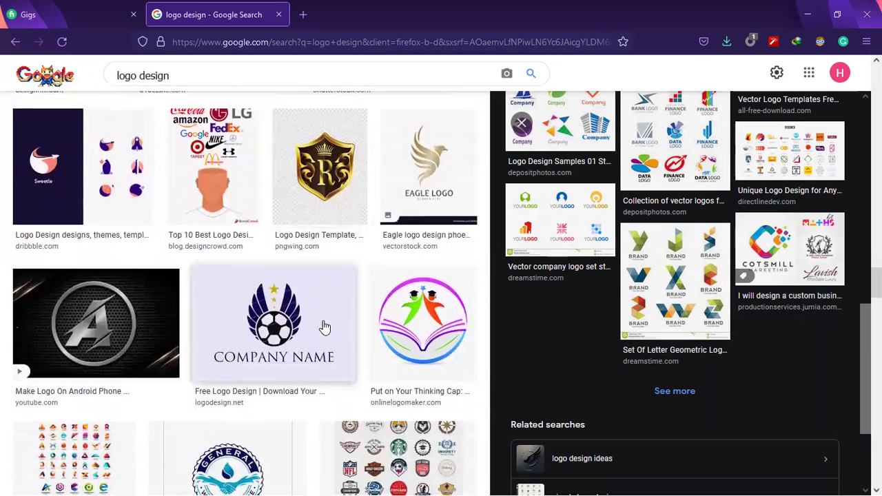
scroll(324, 326, "down", 5)
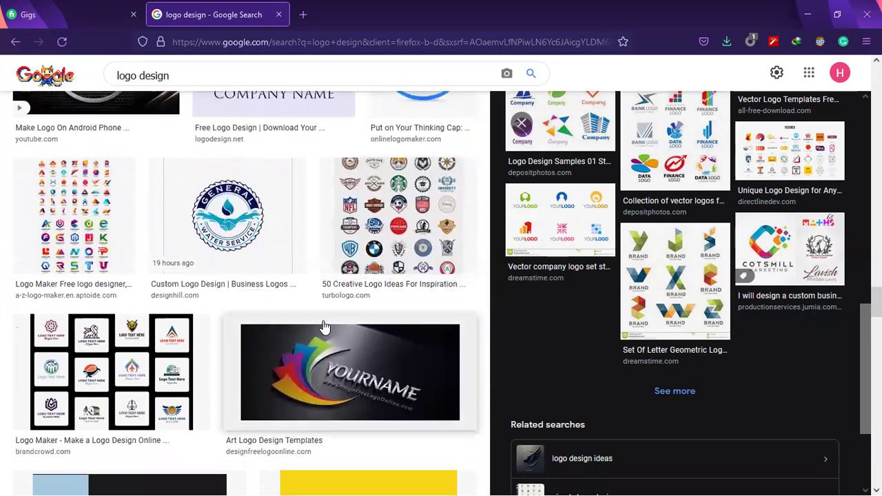
scroll(326, 330, "down", 3)
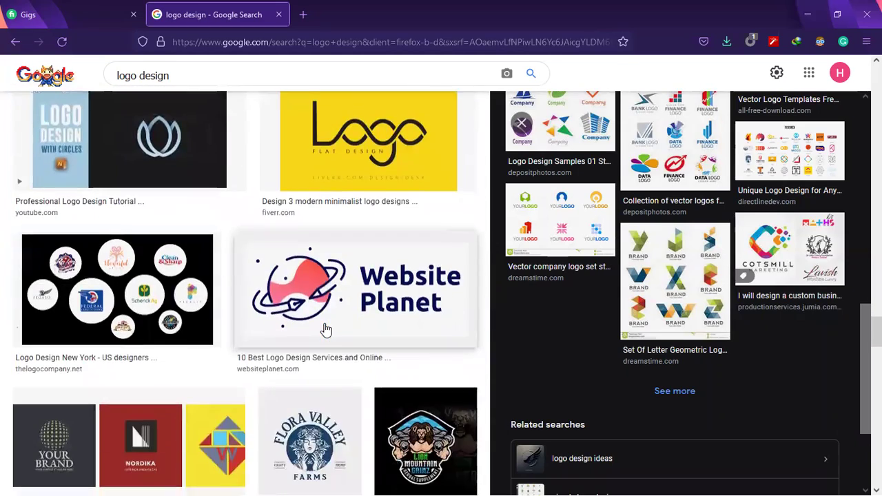
scroll(326, 330, "down", 4)
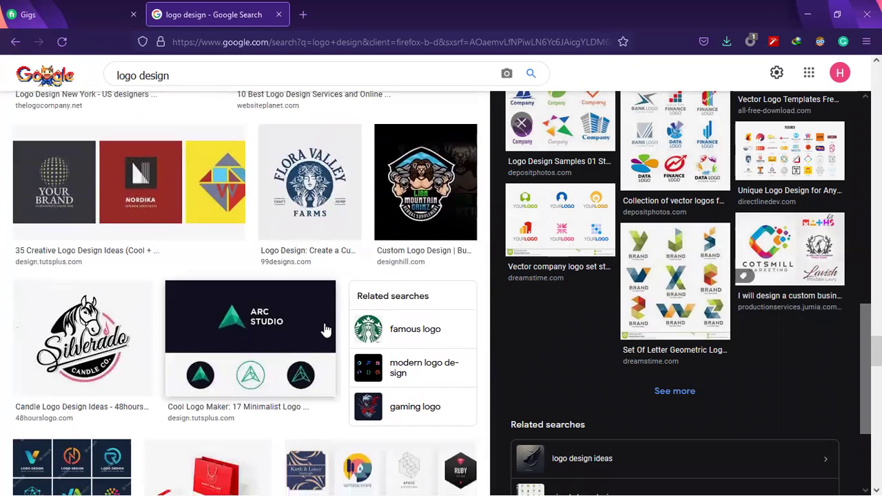
scroll(326, 330, "down", 1)
scroll(326, 330, "up", 3)
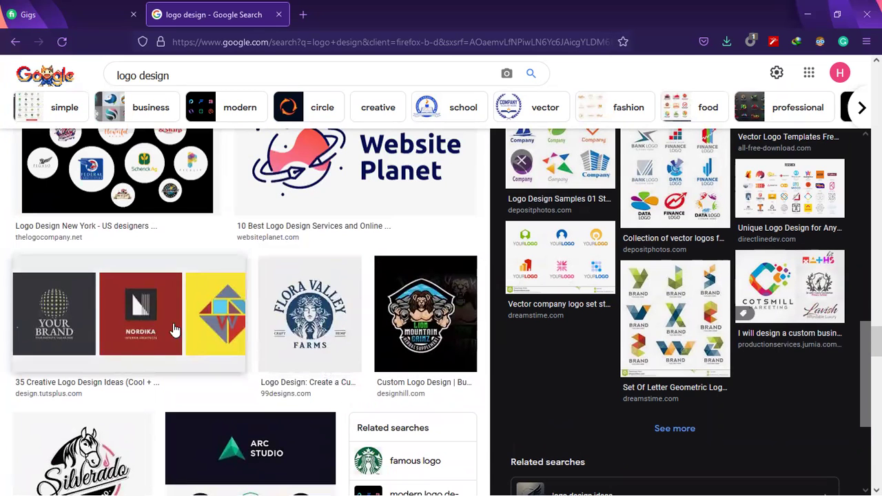
scroll(270, 390, "down", 3)
scroll(276, 387, "down", 4)
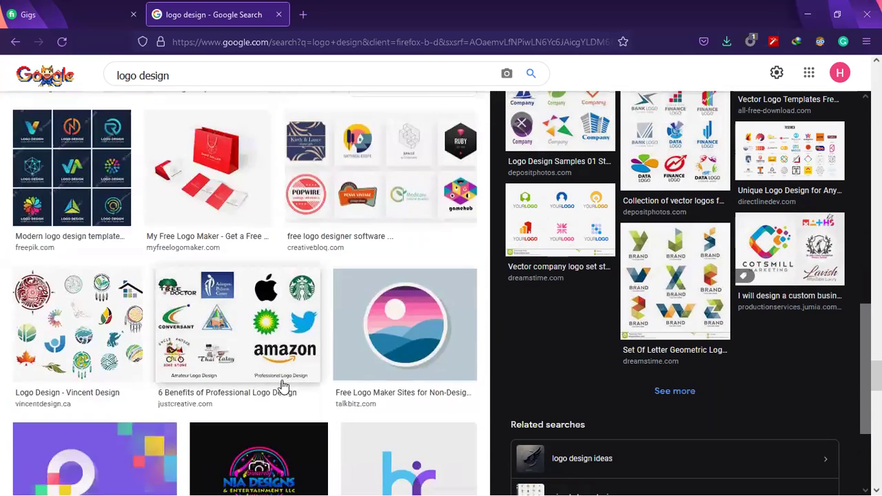
scroll(406, 307, "down", 3)
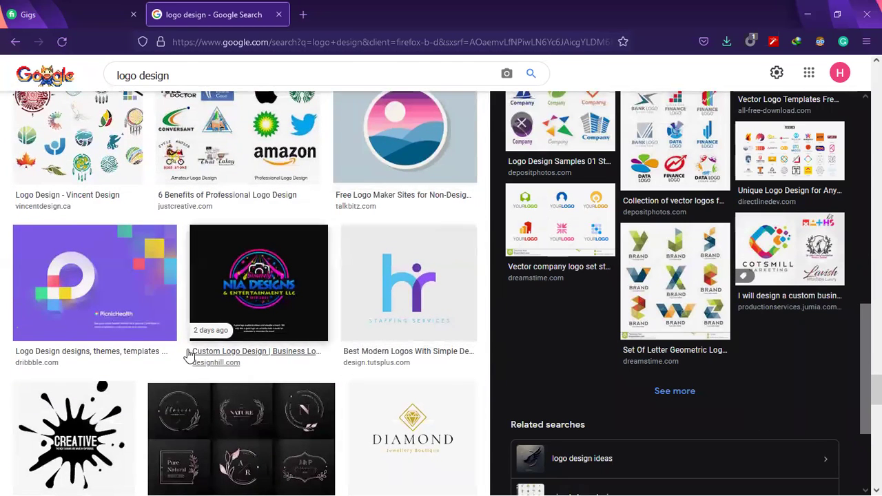
scroll(412, 337, "down", 3)
scroll(412, 338, "down", 1)
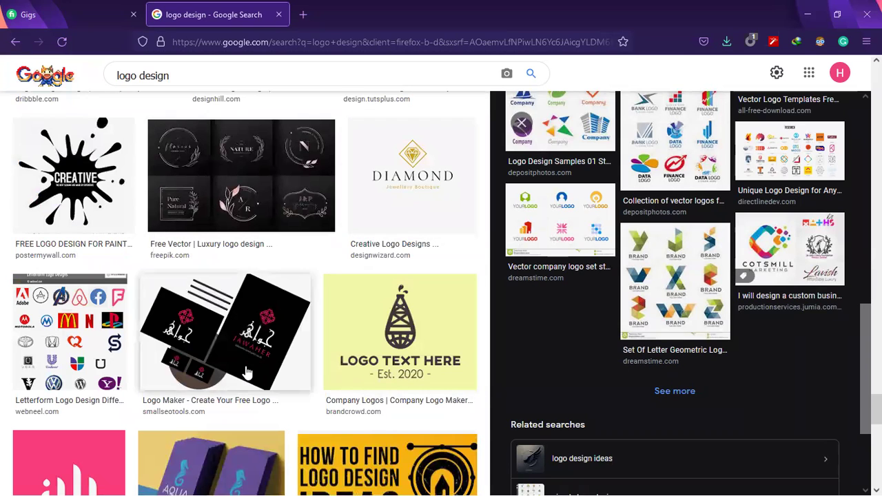
scroll(267, 365, "down", 4)
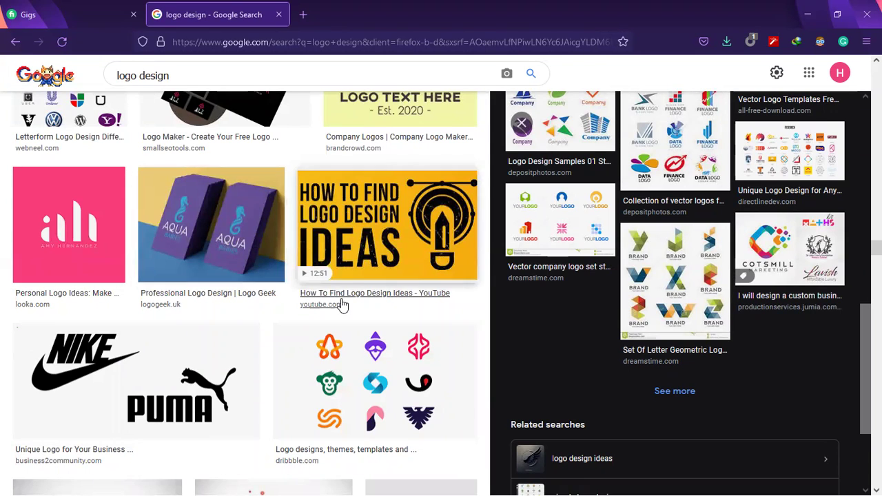
Step: Preview the dribbble logo set, scroll through the related logo results, then minimise the browser
left_click(384, 404)
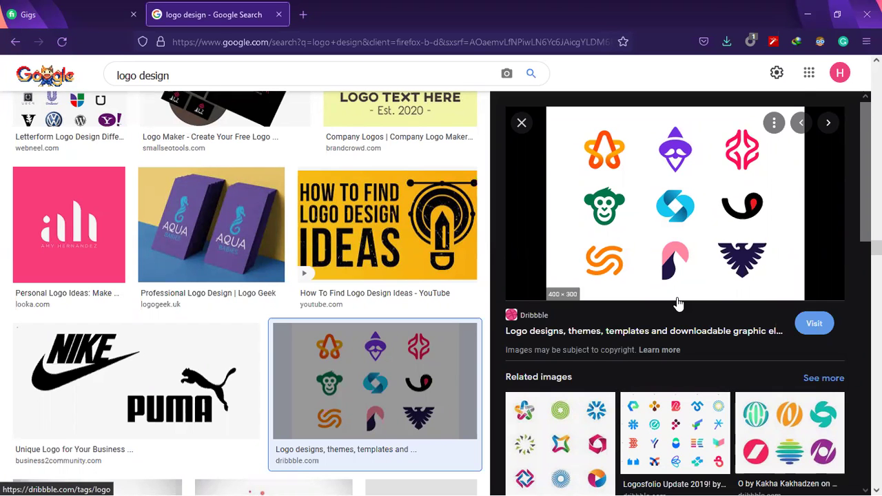
scroll(677, 319, "down", 3)
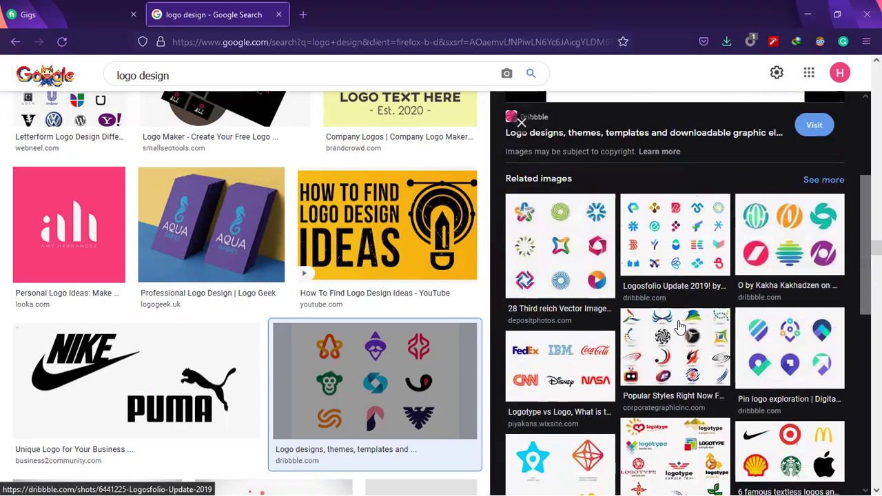
scroll(679, 326, "down", 1)
scroll(680, 326, "down", 1)
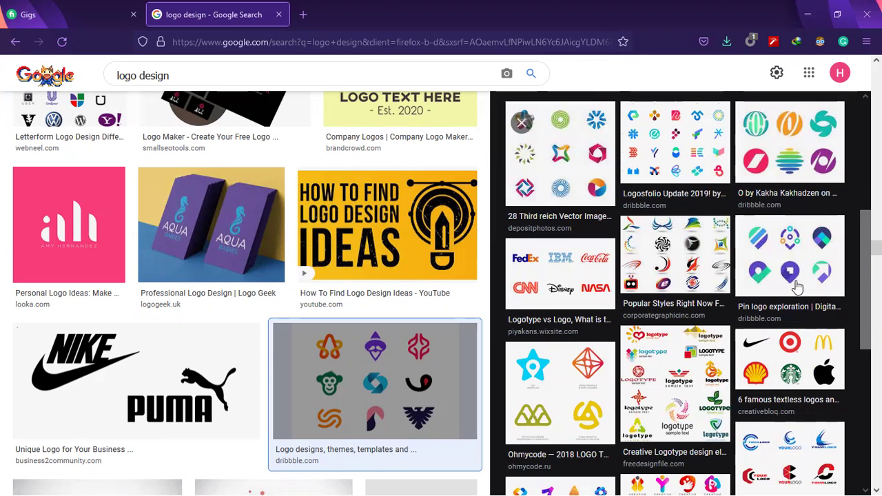
scroll(792, 297, "down", 3)
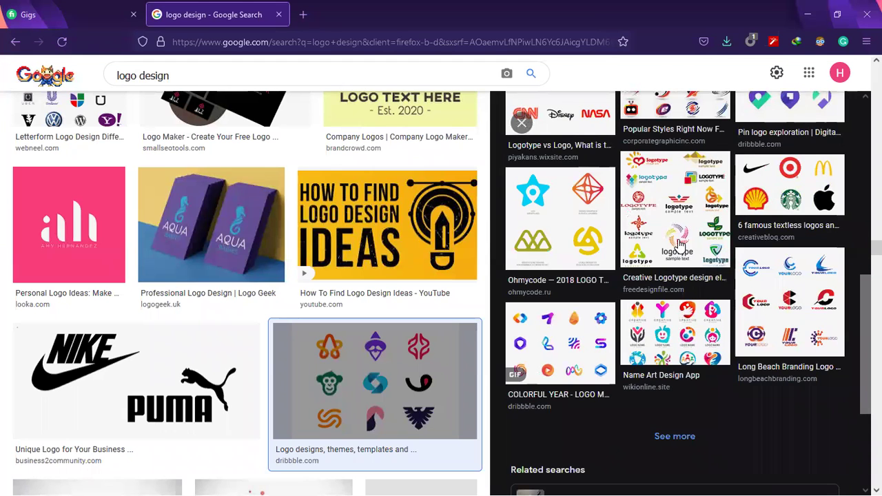
scroll(679, 245, "down", 5)
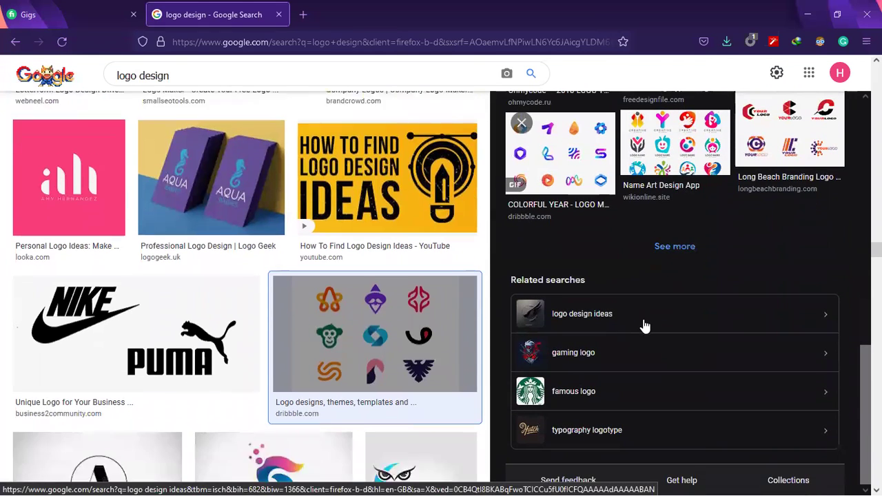
scroll(645, 326, "down", 2)
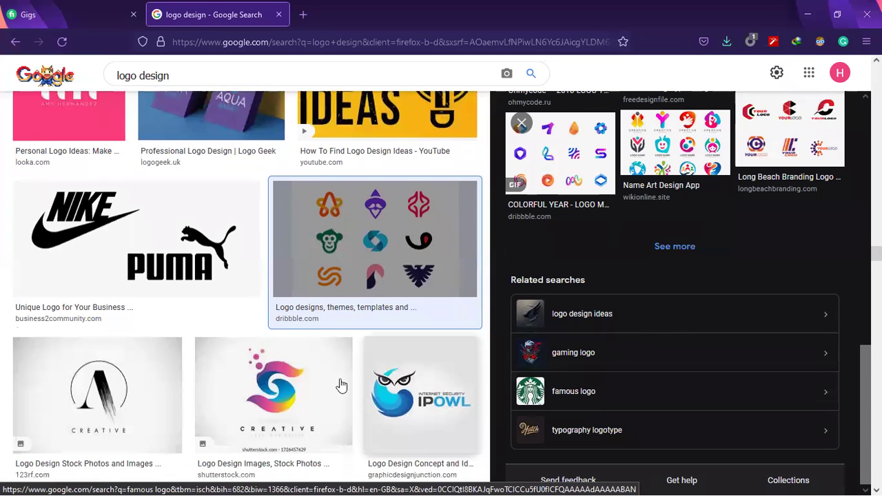
scroll(339, 383, "down", 15)
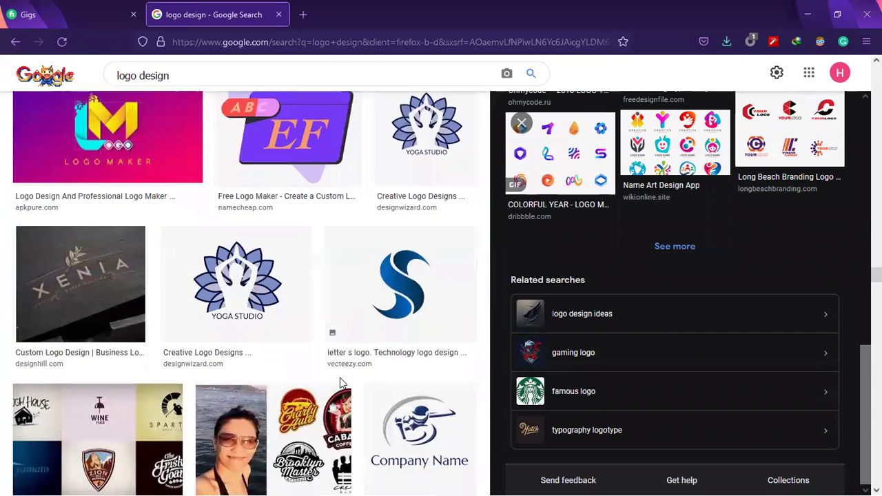
scroll(339, 382, "down", 3)
scroll(350, 373, "down", 10)
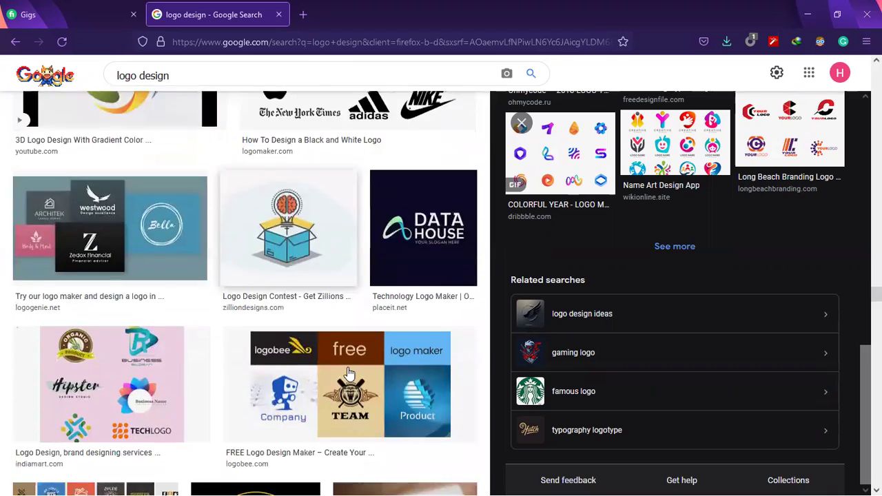
scroll(349, 373, "down", 15)
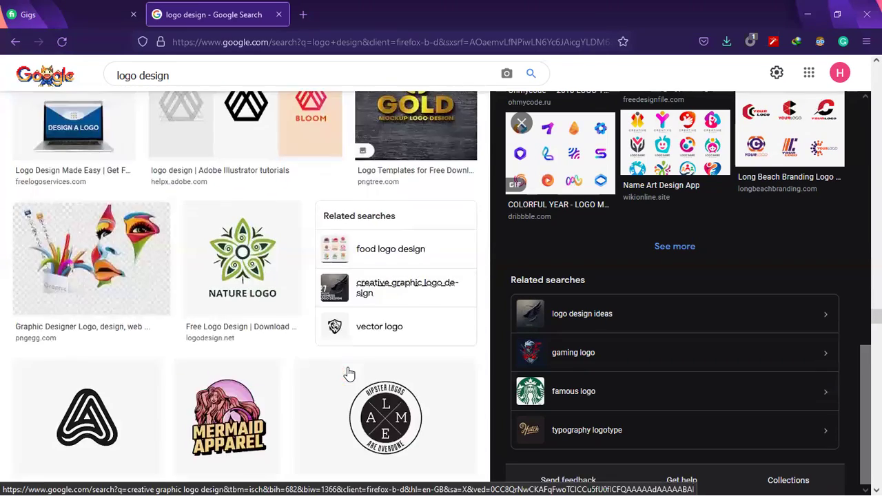
scroll(350, 373, "down", 9)
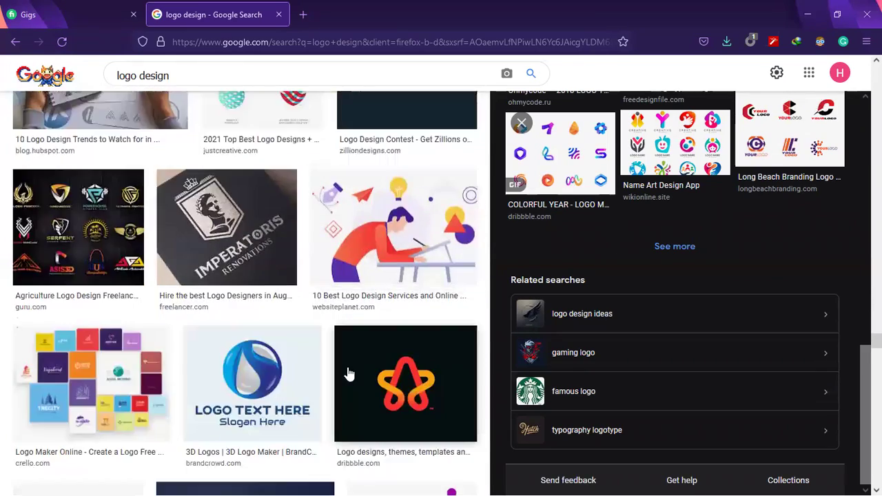
scroll(350, 373, "down", 3)
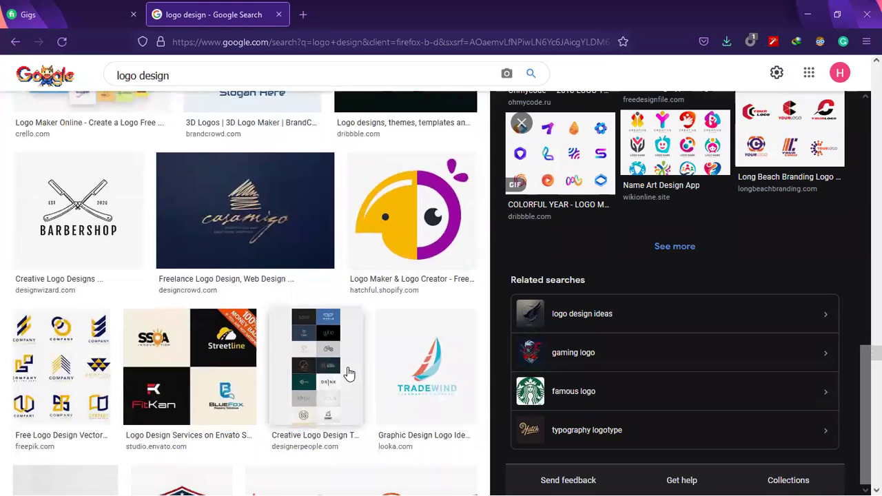
scroll(350, 372, "down", 6)
scroll(353, 373, "down", 3)
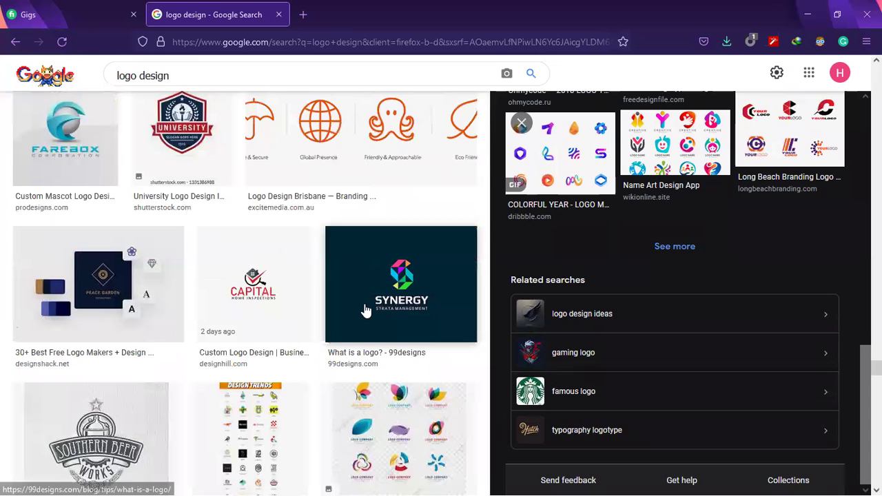
scroll(366, 312, "down", 8)
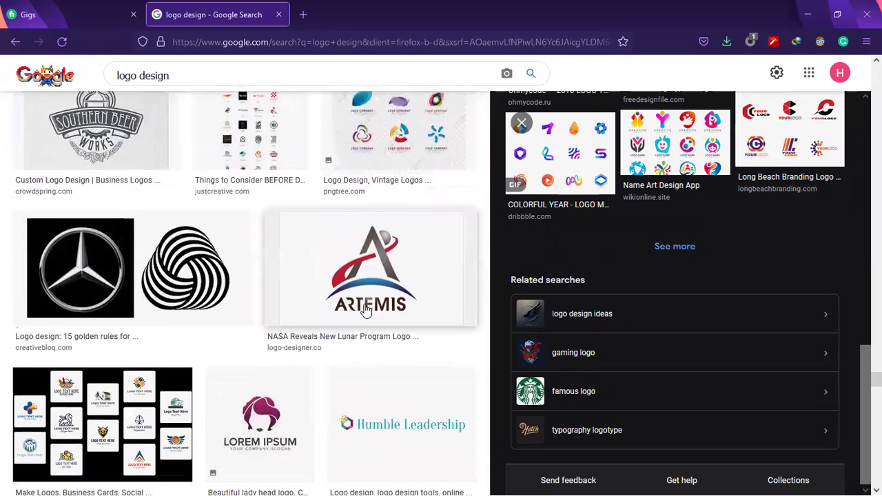
scroll(366, 311, "down", 12)
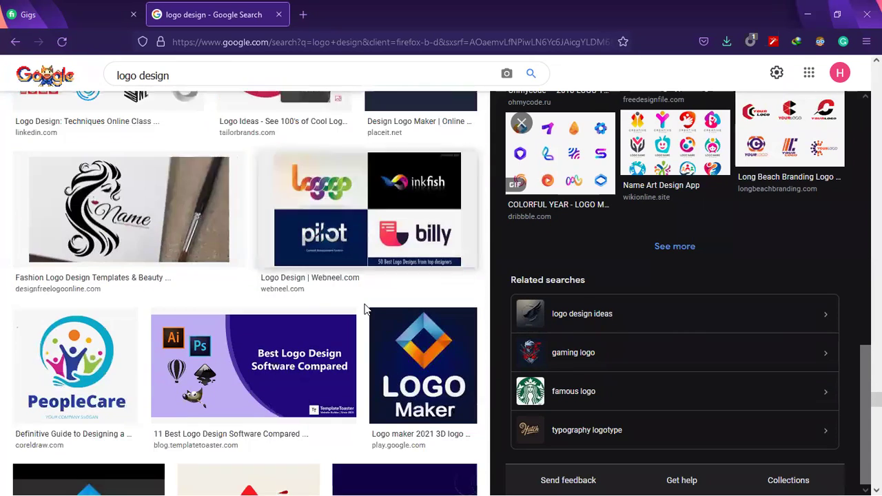
scroll(366, 311, "down", 2)
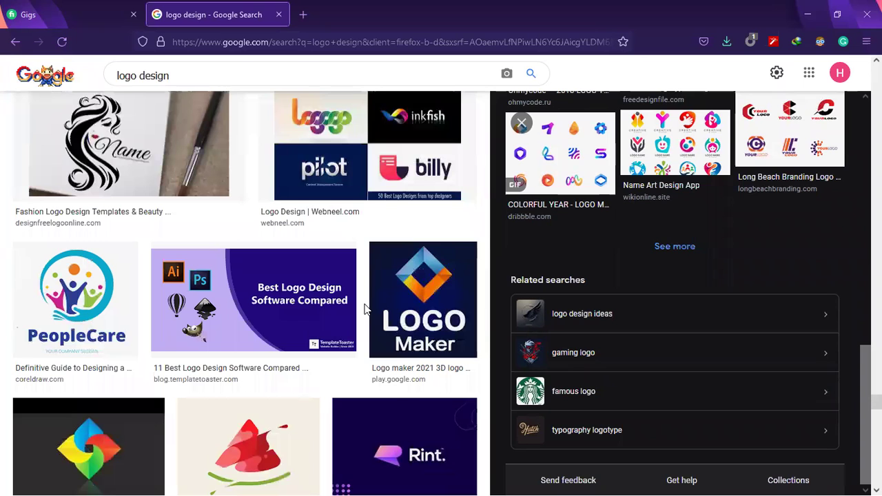
scroll(366, 311, "down", 5)
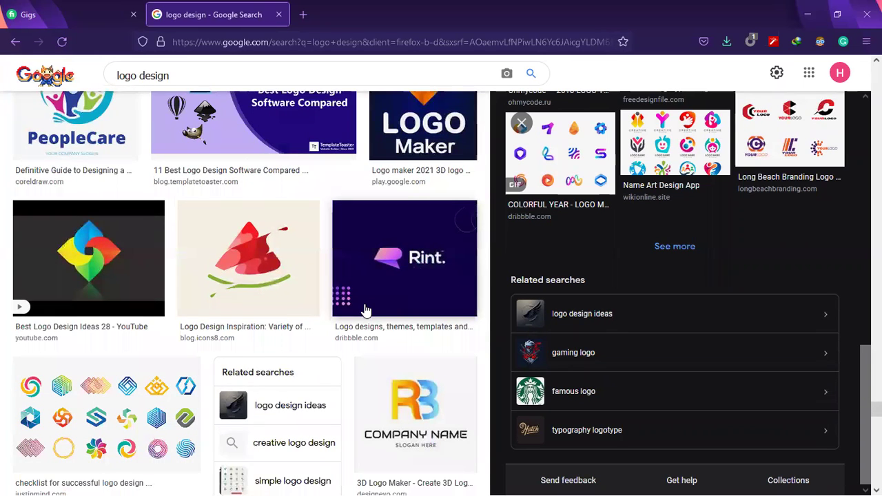
scroll(366, 311, "down", 8)
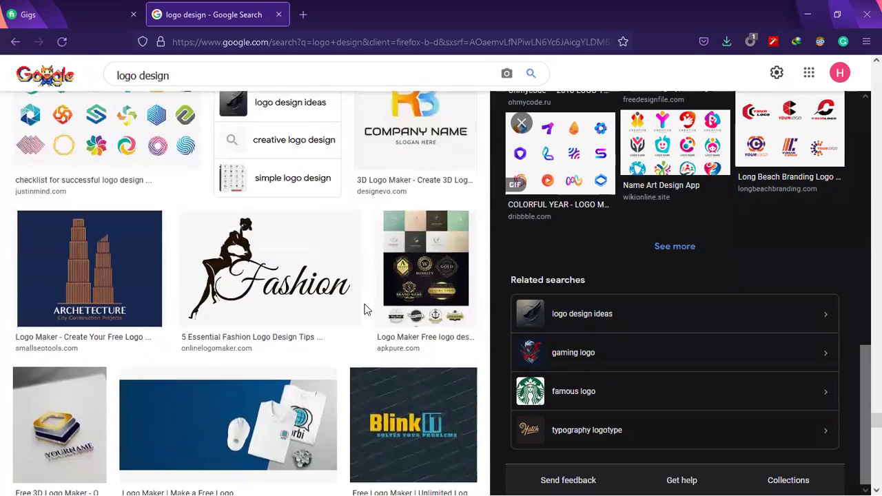
scroll(366, 311, "down", 10)
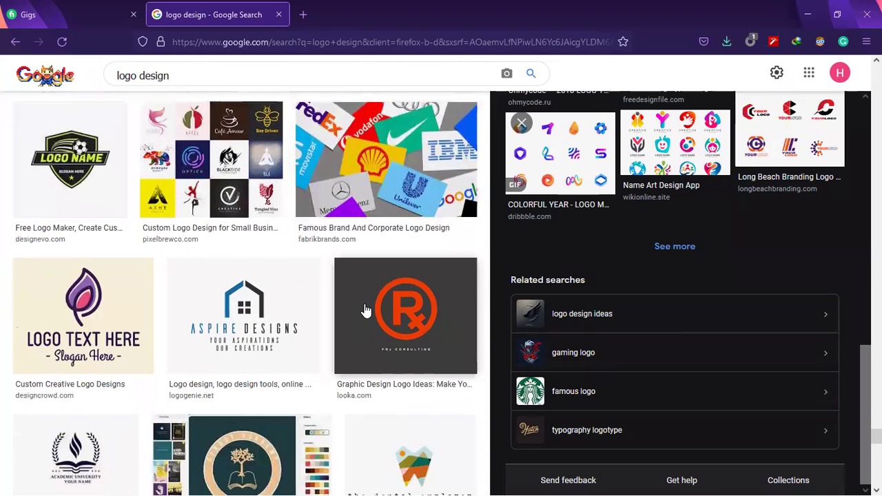
scroll(366, 312, "down", 2)
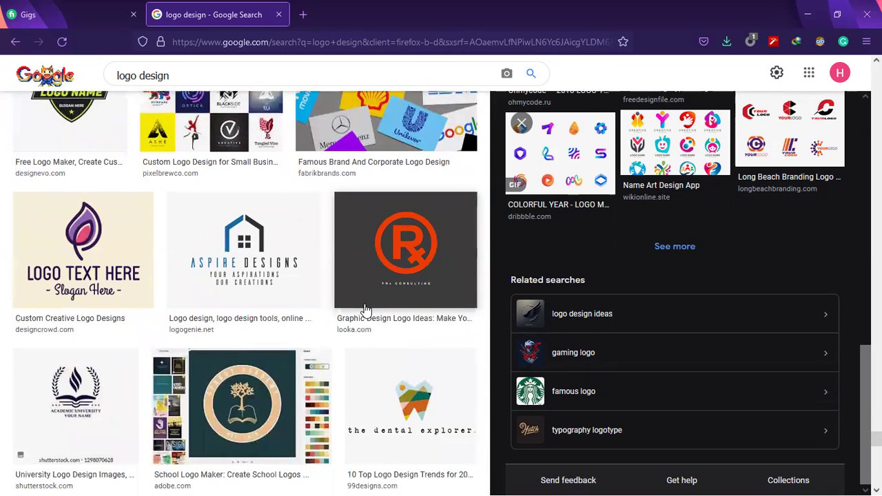
scroll(366, 311, "down", 13)
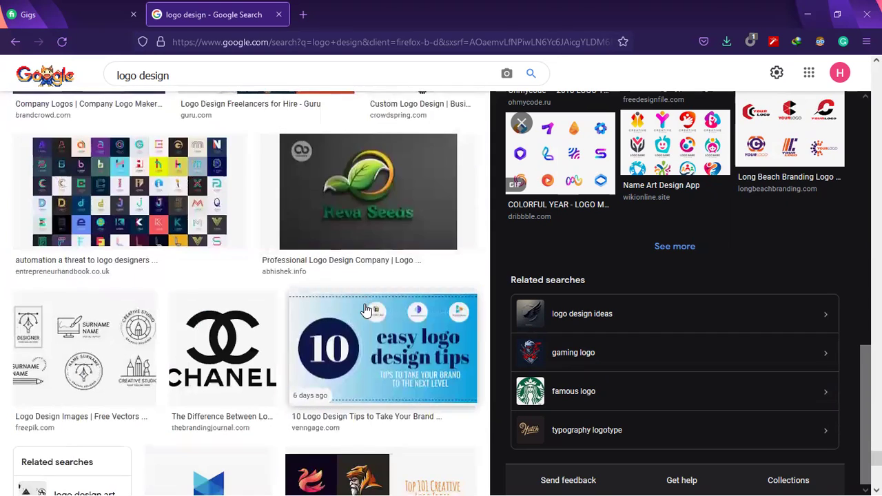
scroll(366, 311, "down", 6)
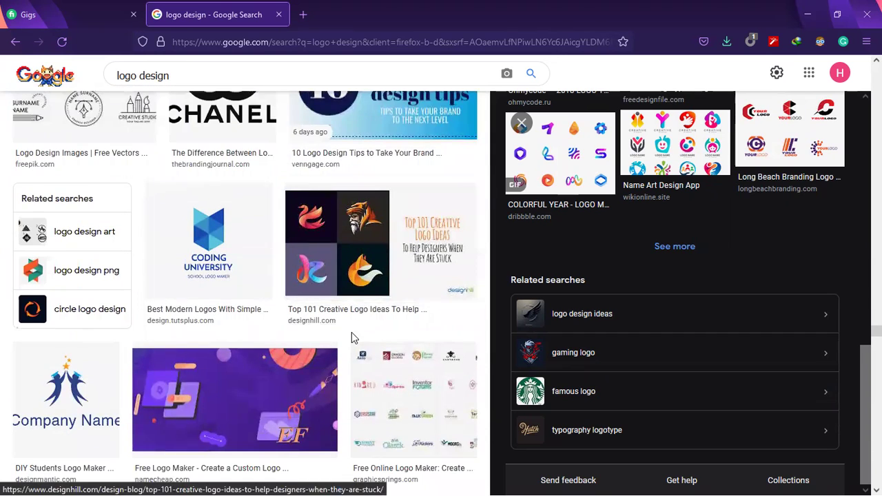
scroll(351, 338, "down", 5)
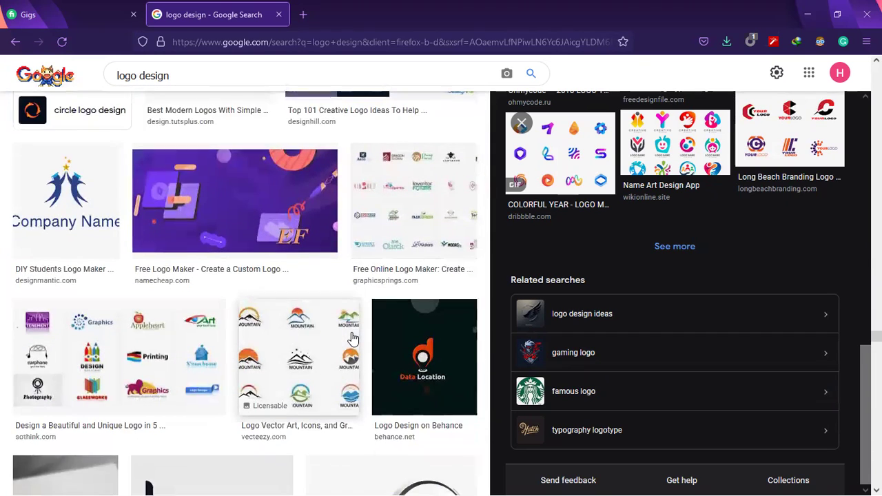
scroll(353, 338, "down", 6)
scroll(353, 337, "down", 8)
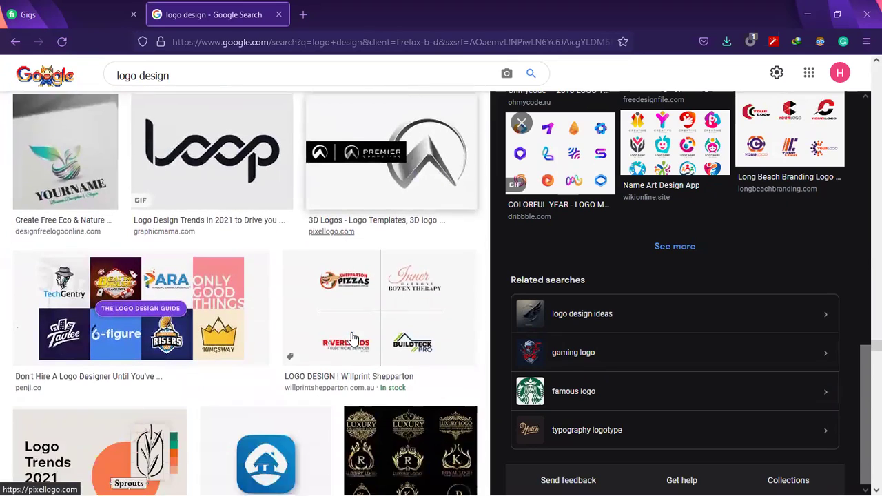
scroll(353, 338, "down", 12)
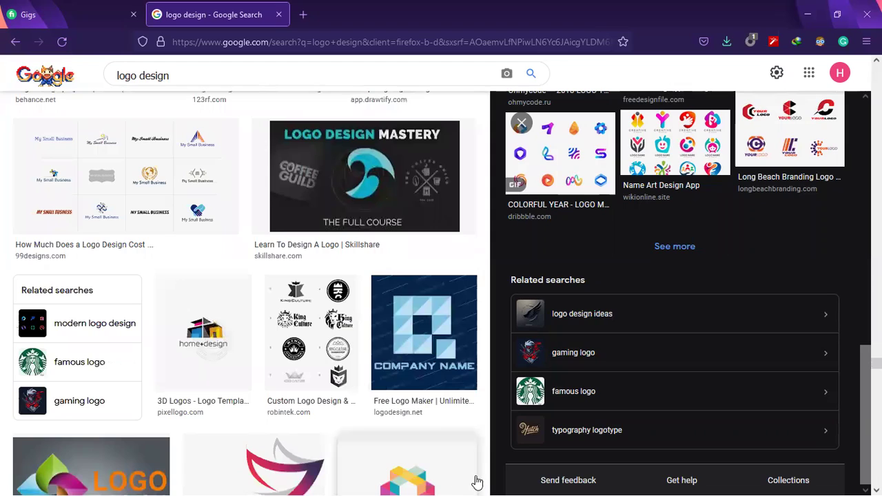
left_click(807, 13)
Step: Open File Explorer and navigate to GFX (E:) > GFX > Logo
mouse_move(519, 481)
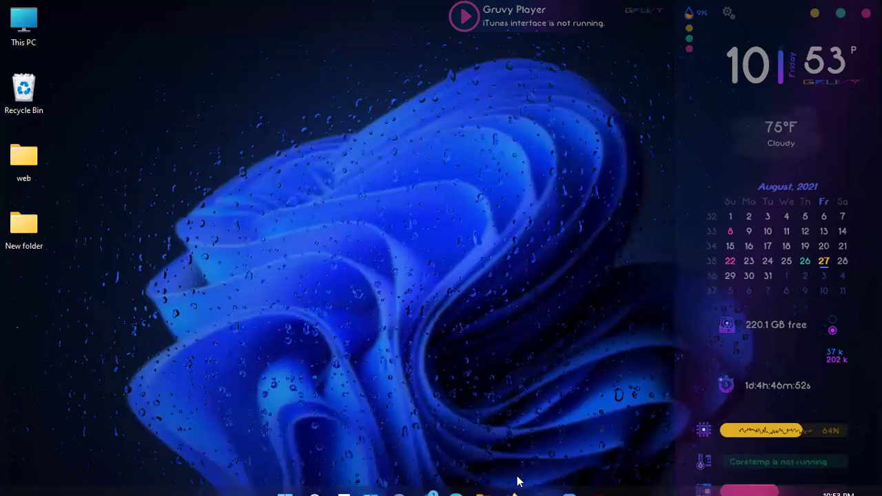
left_click(490, 480)
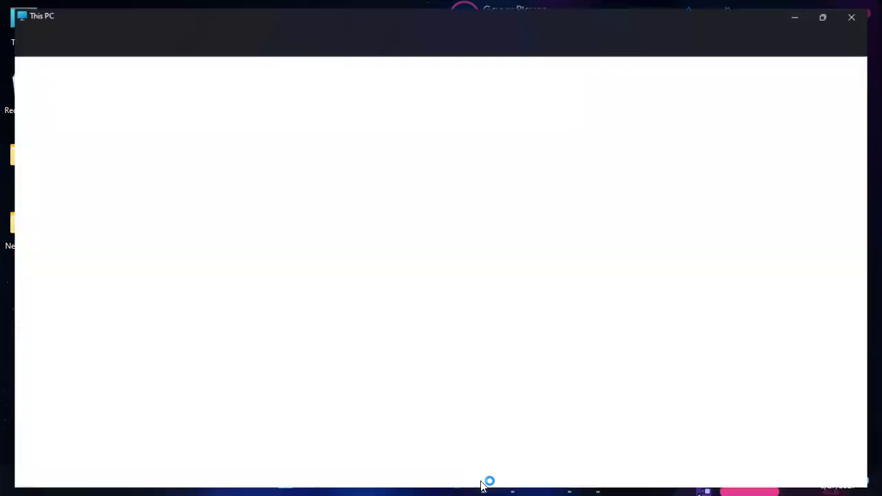
scroll(55, 220, "up", 1)
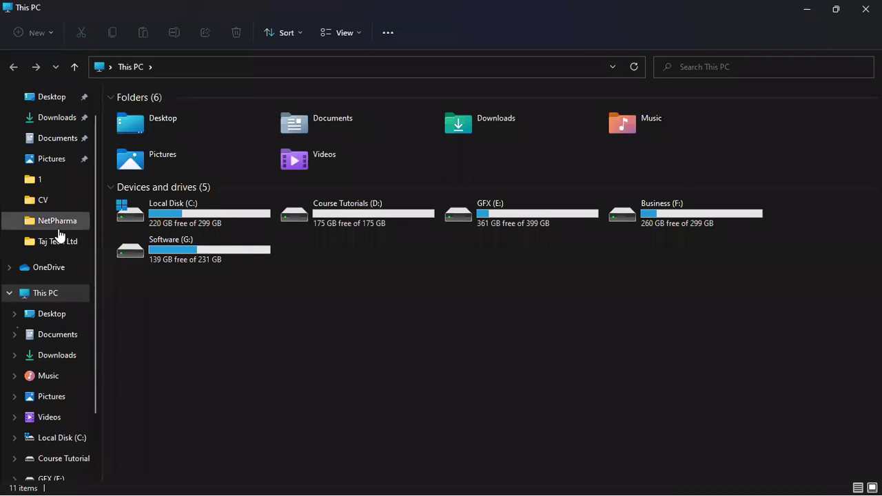
double_click(480, 211)
double_click(214, 135)
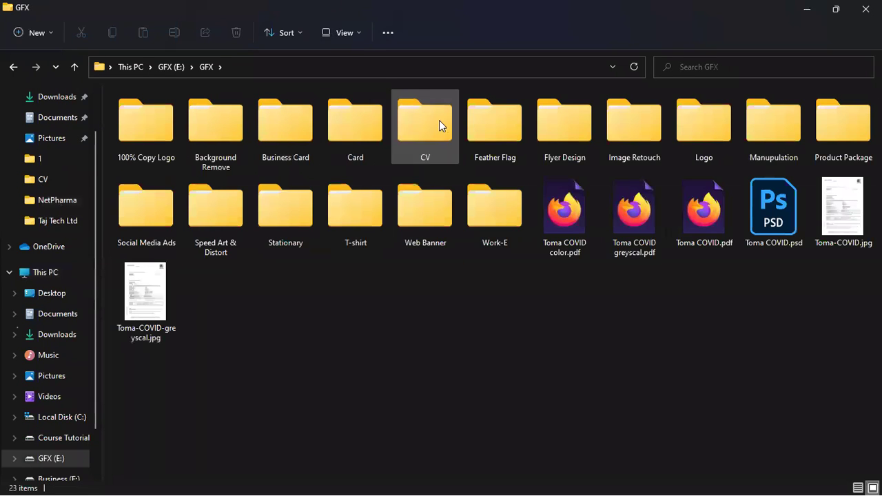
double_click(720, 134)
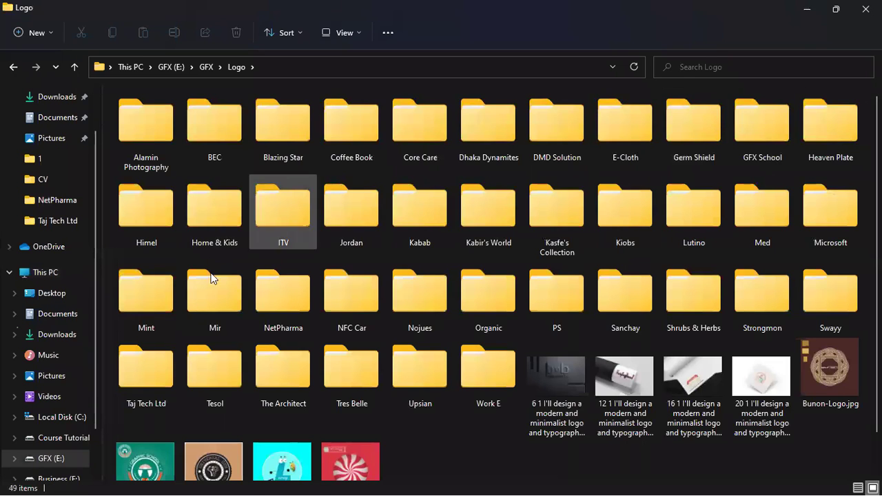
scroll(443, 459, "down", 1)
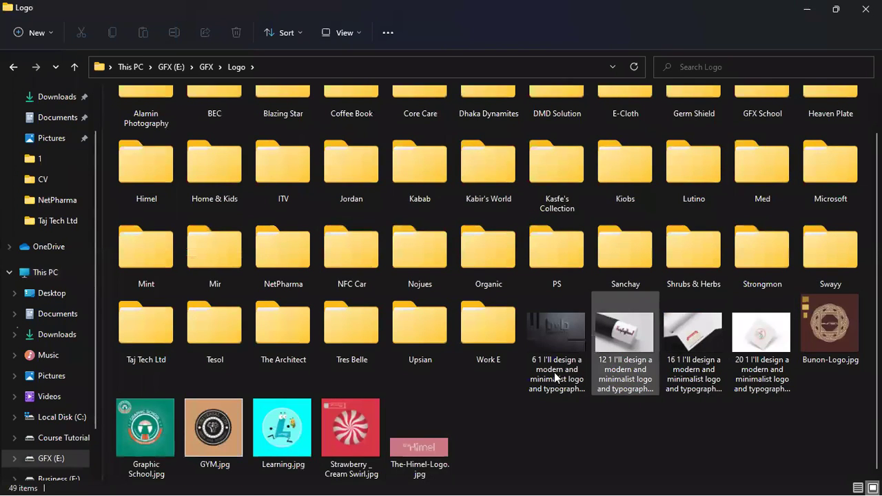
double_click(492, 345)
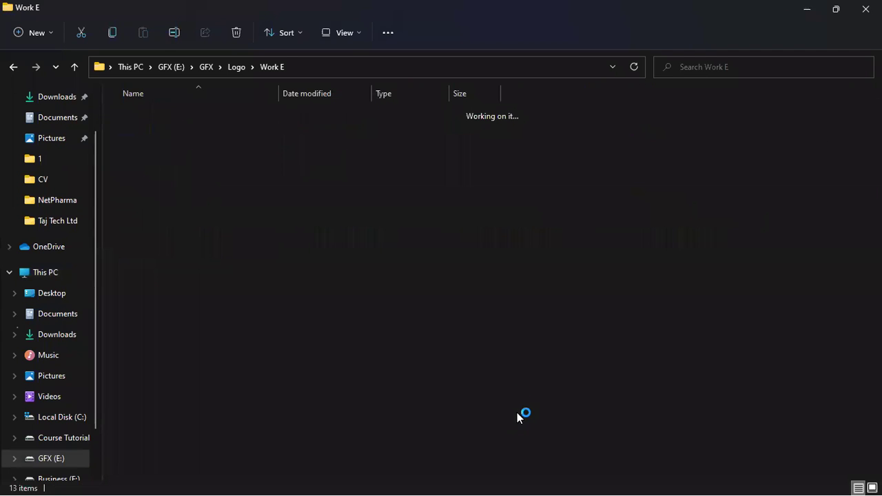
left_click(14, 67)
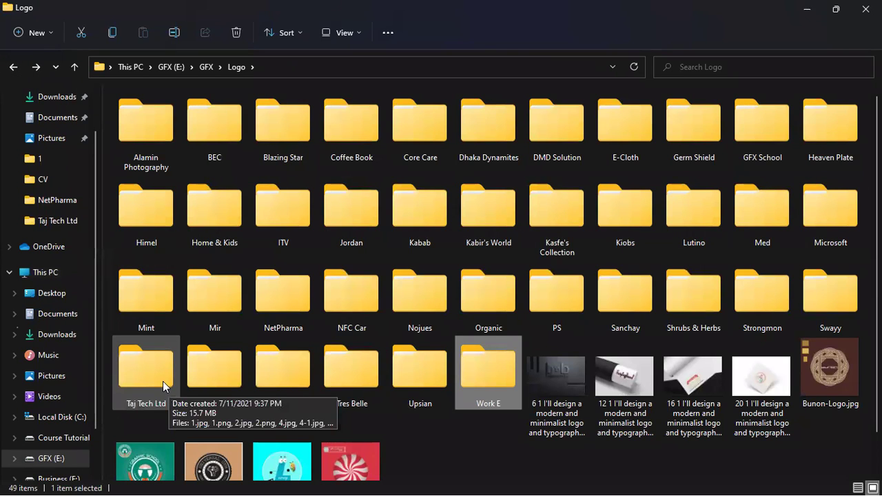
left_click(841, 310)
left_click(764, 303)
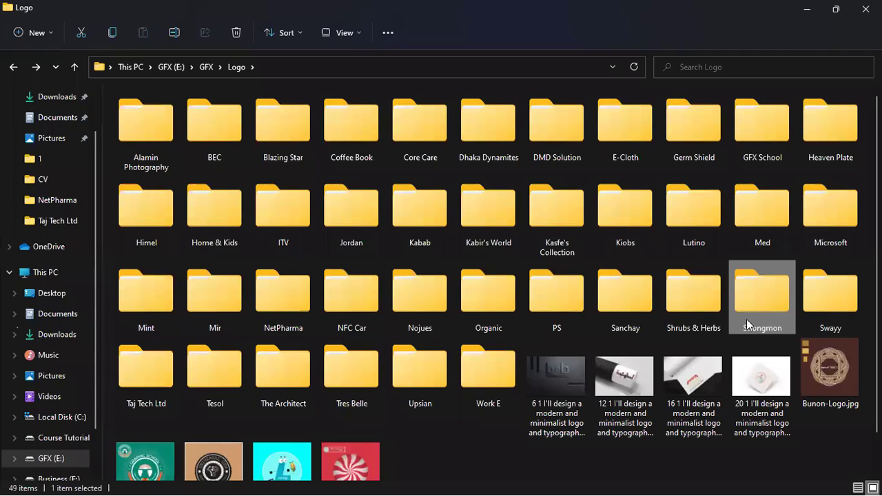
left_click(712, 315)
left_click(761, 306)
left_click(719, 309)
left_click(644, 298)
left_click(562, 296)
left_click(492, 300)
left_click(415, 307)
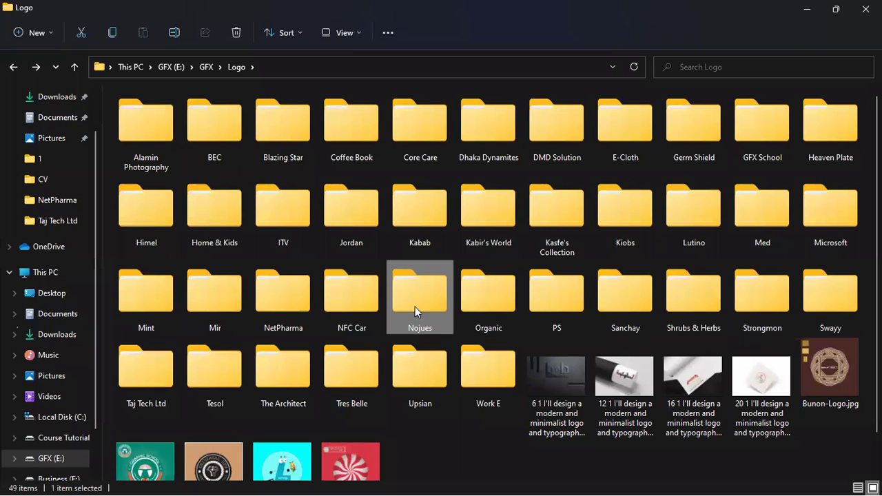
left_click(352, 308)
left_click(283, 305)
left_click(191, 304)
left_click(282, 294)
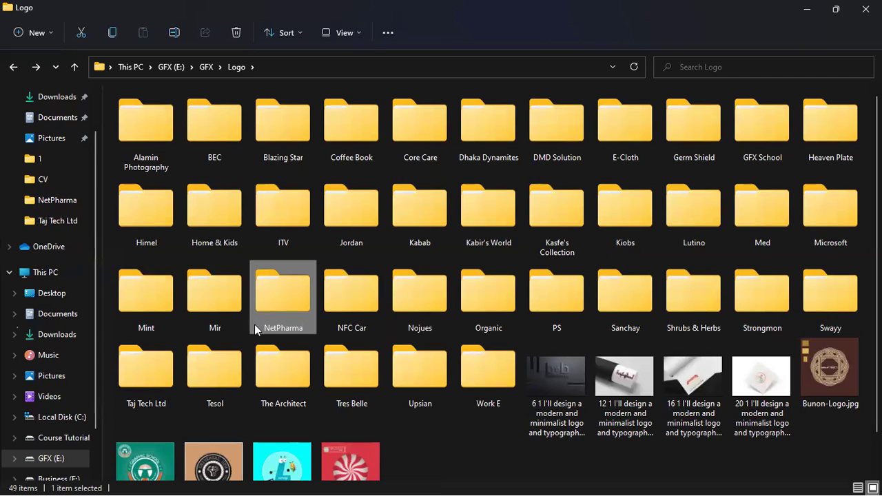
left_click(148, 318)
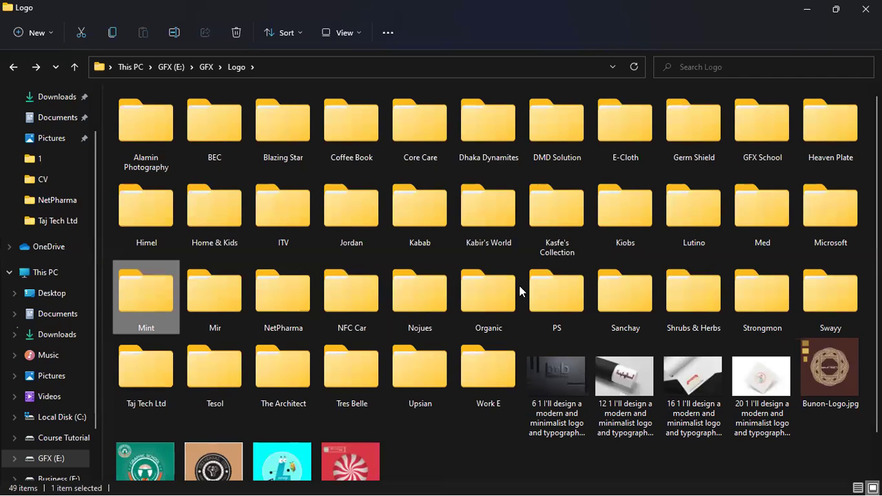
double_click(842, 220)
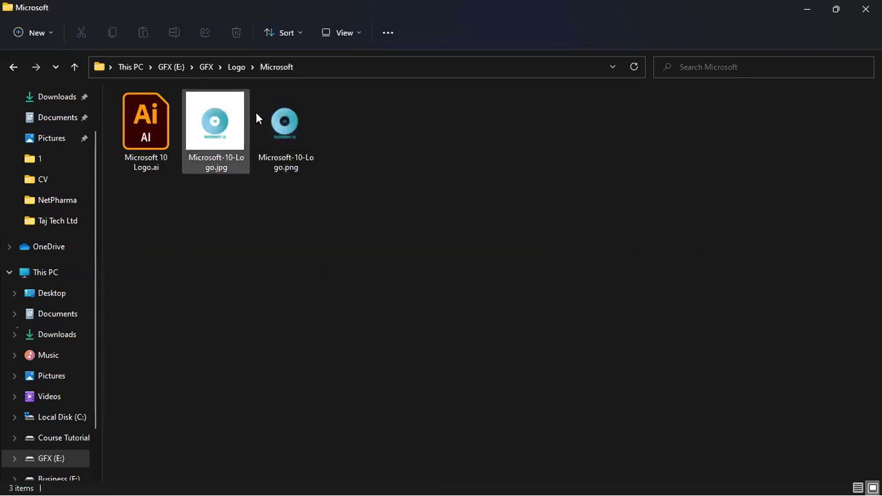
Step: Preview Microsoft-10-Logo.jpg in Photos, then return to the Logo folder
double_click(215, 124)
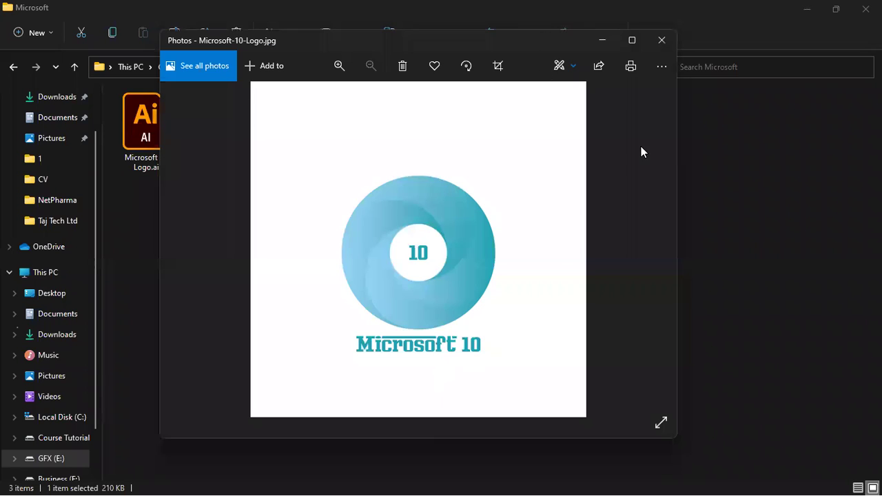
left_click(661, 40)
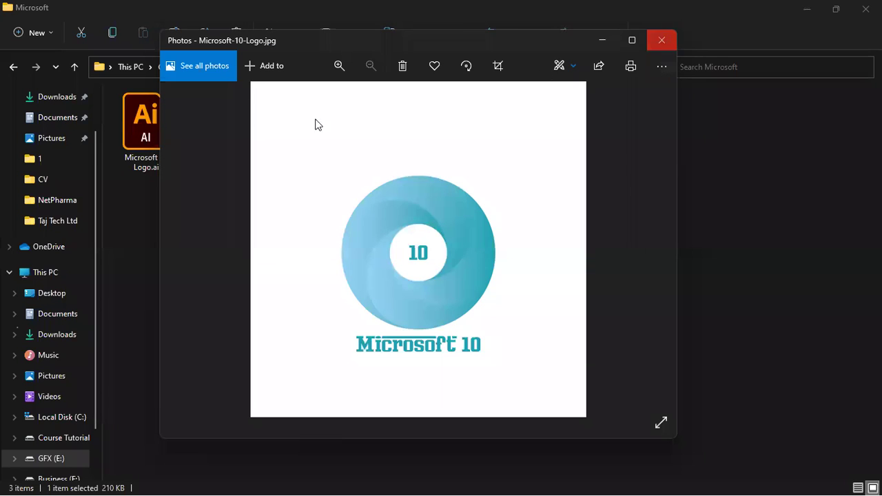
left_click(13, 67)
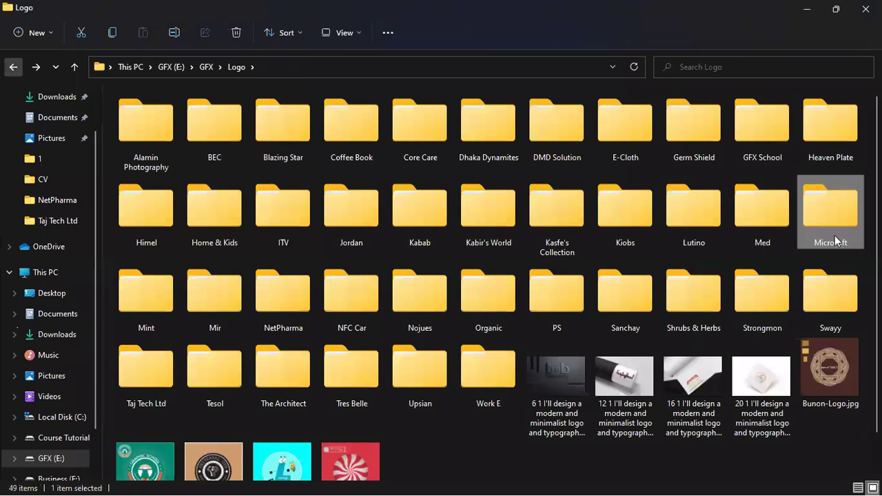
Step: Look inside the Lutino folder, then open the Kiobs folder
left_click(701, 226)
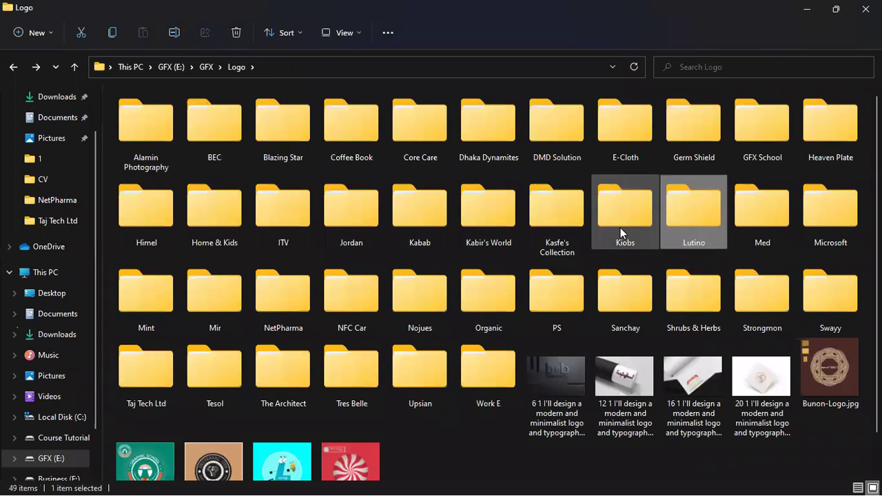
double_click(688, 230)
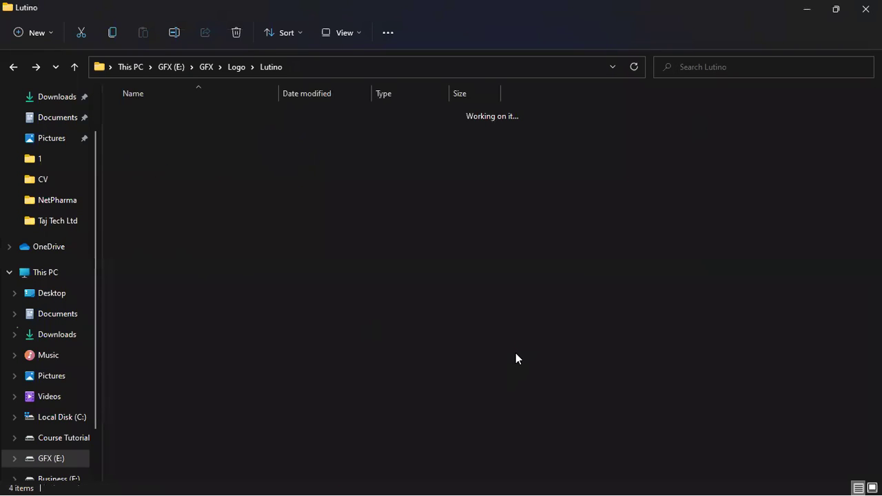
left_click(12, 67)
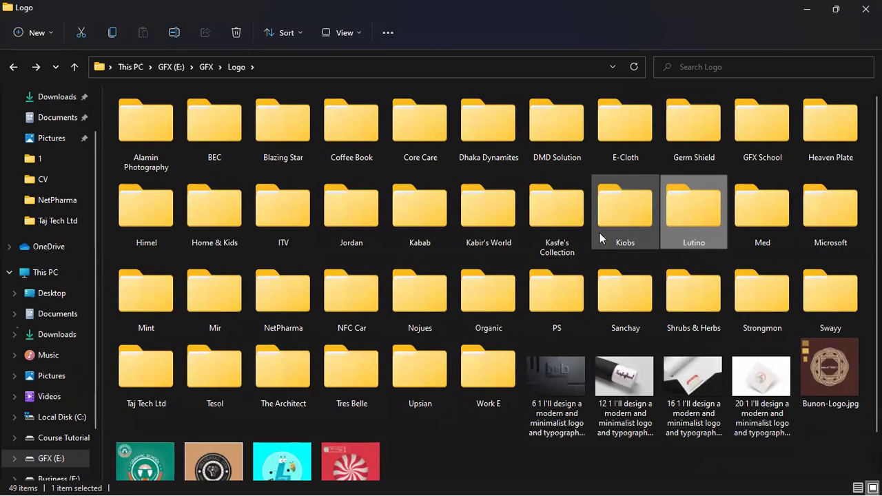
left_click(633, 217)
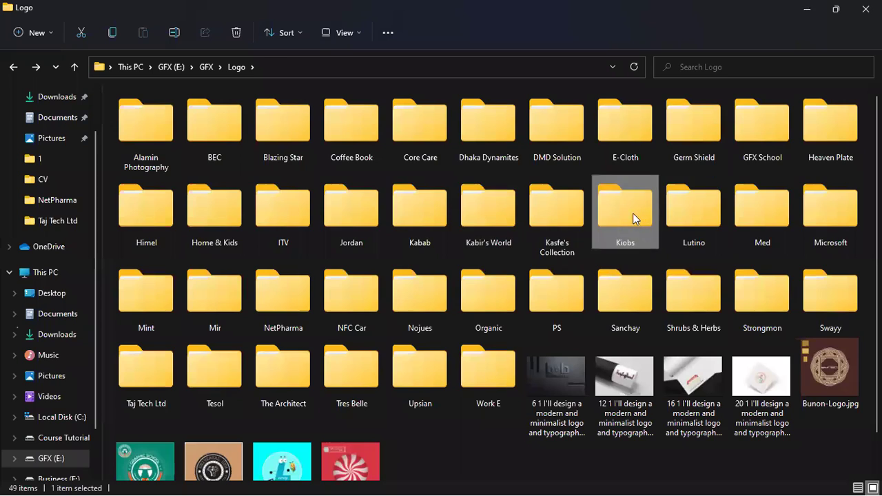
double_click(632, 213)
Step: Preview Kiobs.png in Photos and close it
left_click(269, 128)
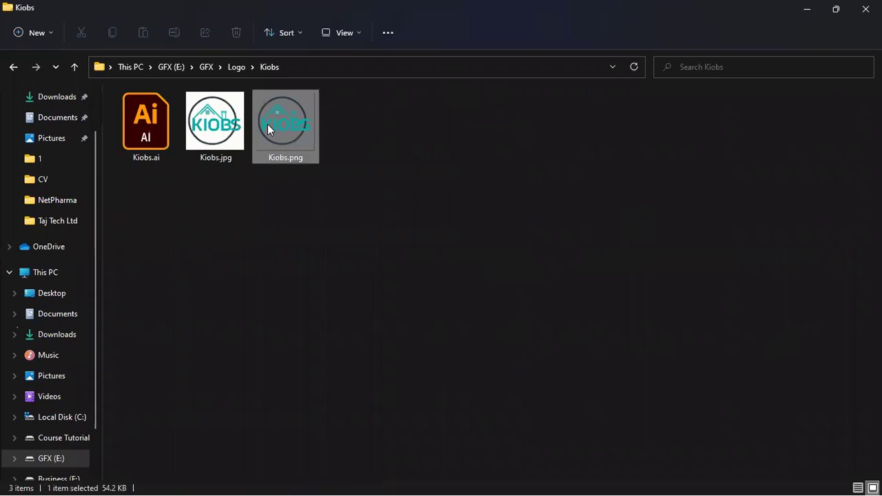
double_click(269, 128)
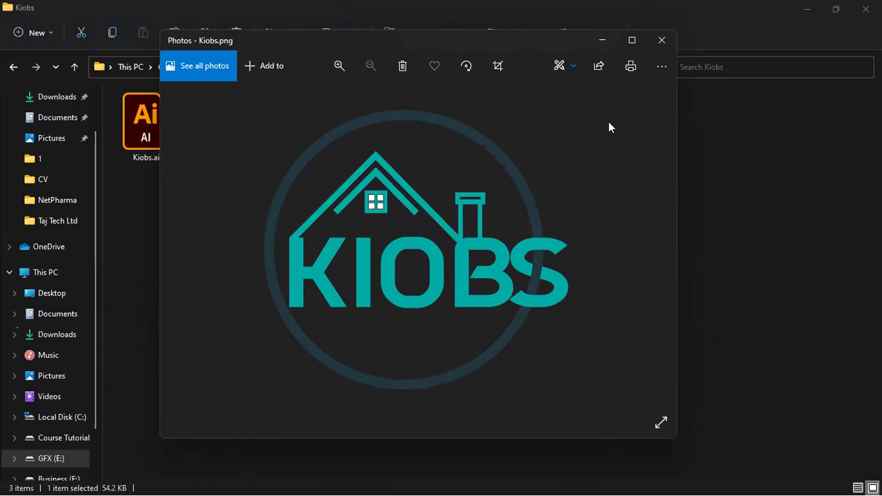
left_click(661, 40)
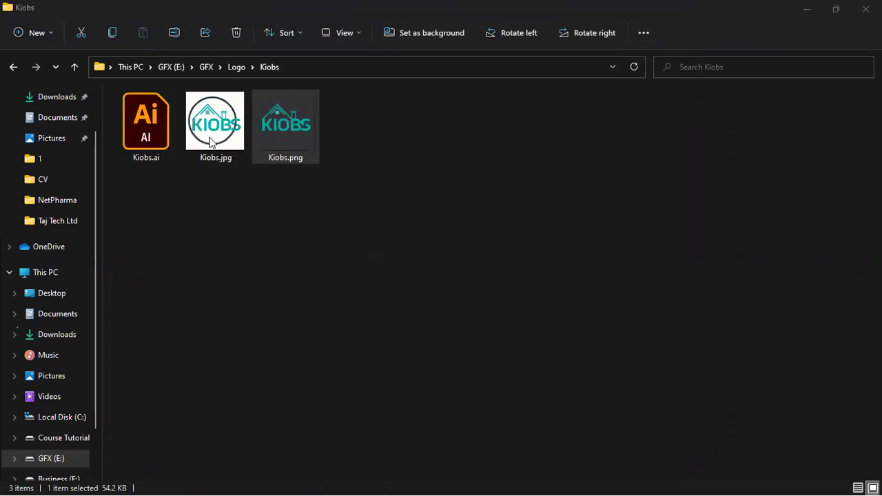
left_click(285, 233)
Step: Preview Kiobs.jpg in Photos, close it, and go back to the Logo folder
left_click(235, 155)
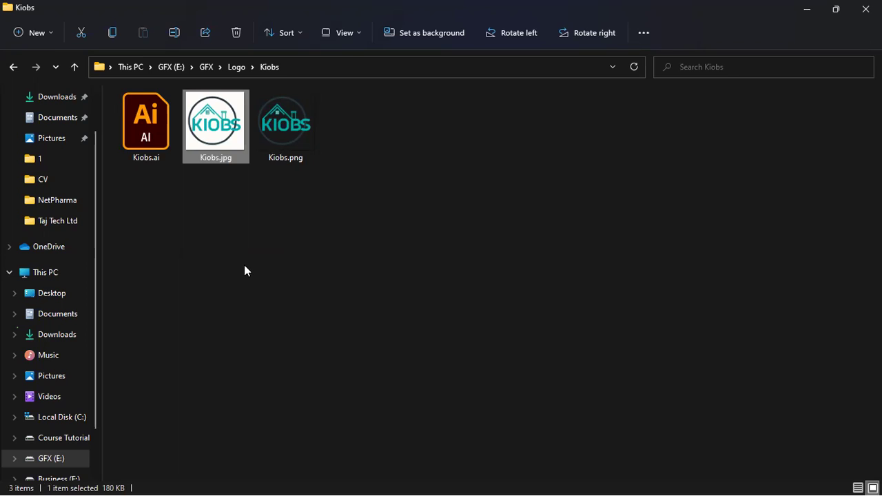
double_click(239, 135)
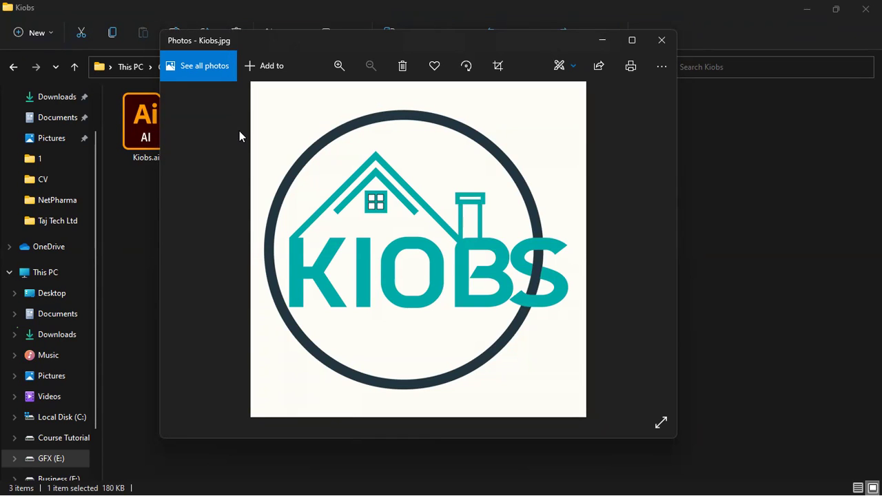
left_click(662, 40)
left_click(14, 67)
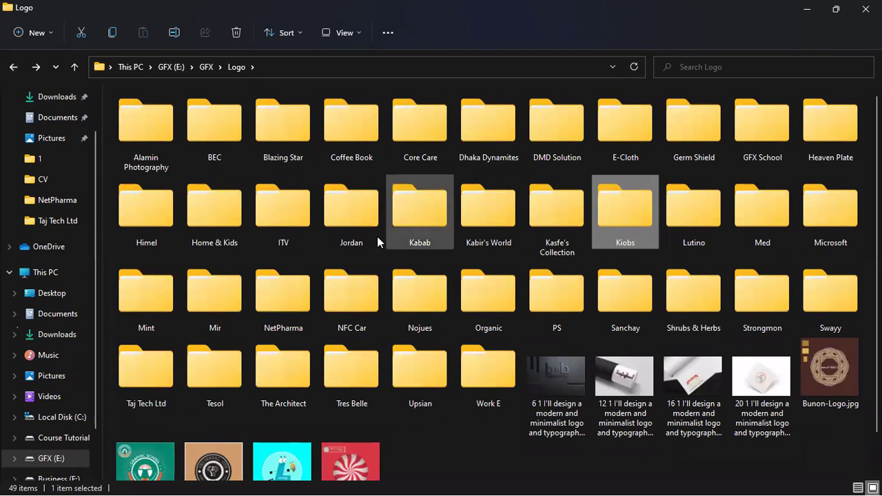
Step: Open the Jordan folder and select Jordan 2.jpg
double_click(351, 207)
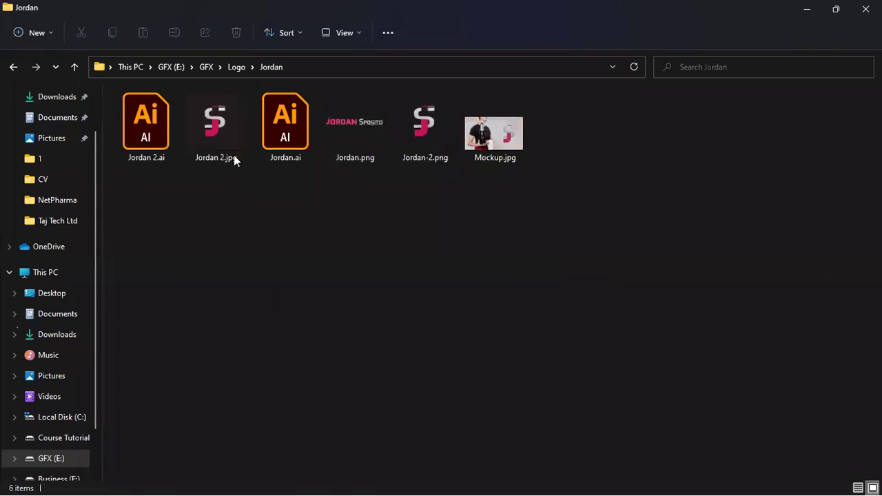
left_click(218, 142)
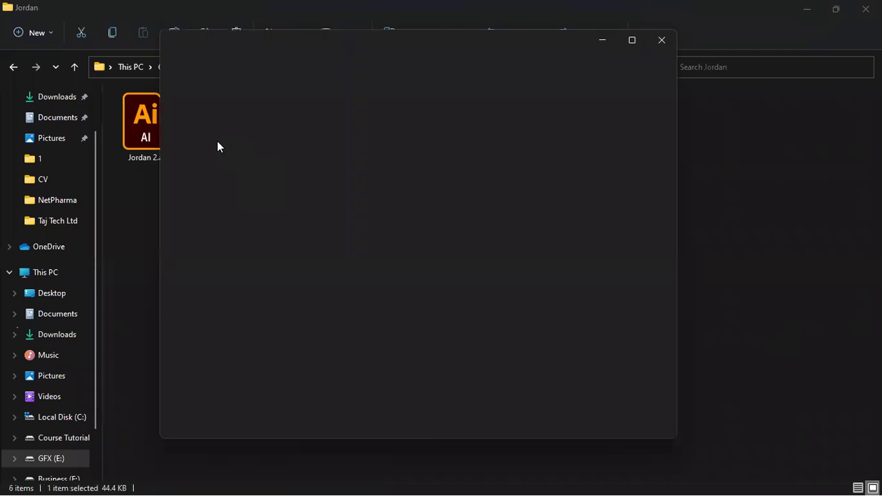
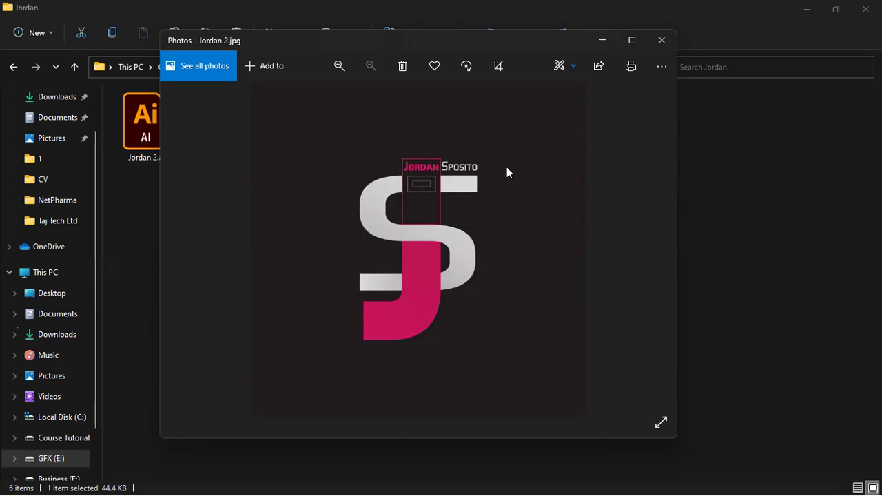
Step: Close the Jordan 2.jpg preview and restore the Jordan logo folder window over Illustrator
left_click(661, 40)
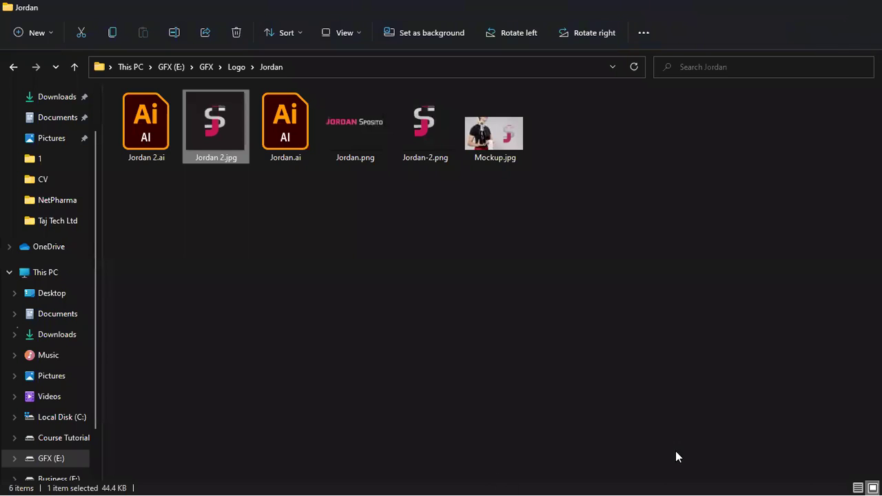
key("super+d")
left_click(598, 481)
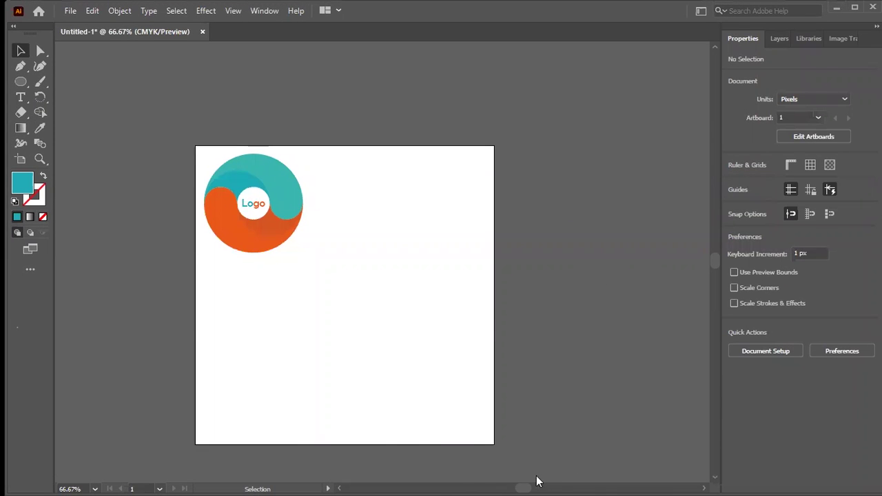
key("super+d")
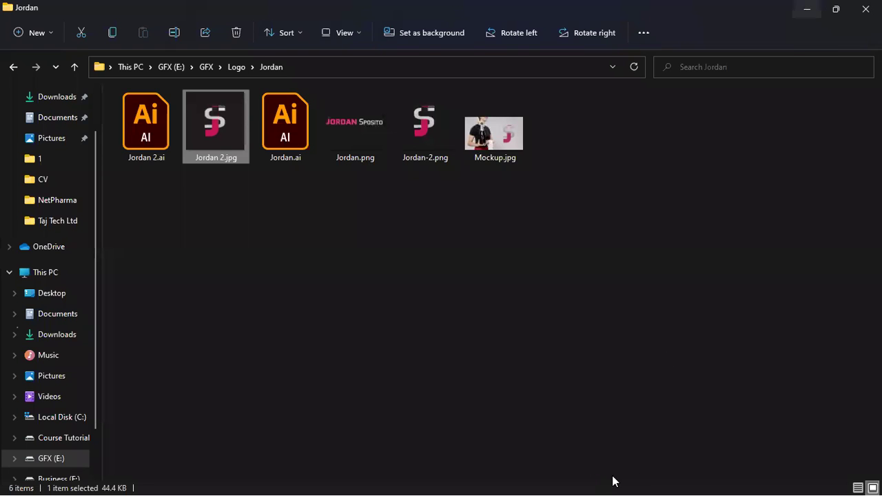
key("super+Down")
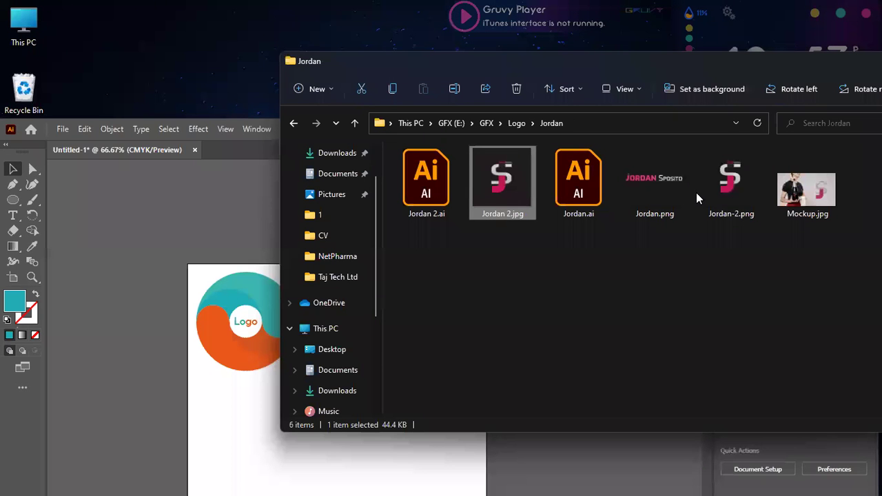
Step: Drag Jordan-2.png from the Jordan folder into the Illustrator document, then maximise Illustrator
left_click_drag(728, 190, 133, 263)
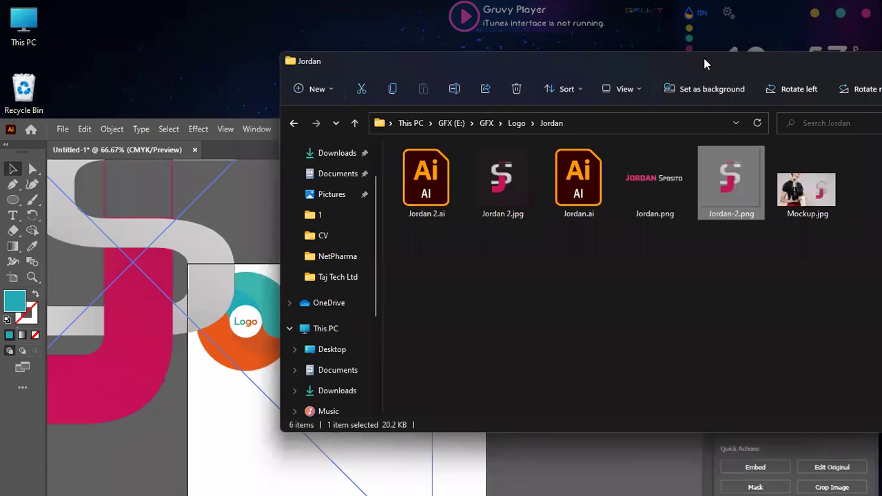
left_click_drag(704, 60, 468, 62)
left_click(822, 140)
left_click(847, 125)
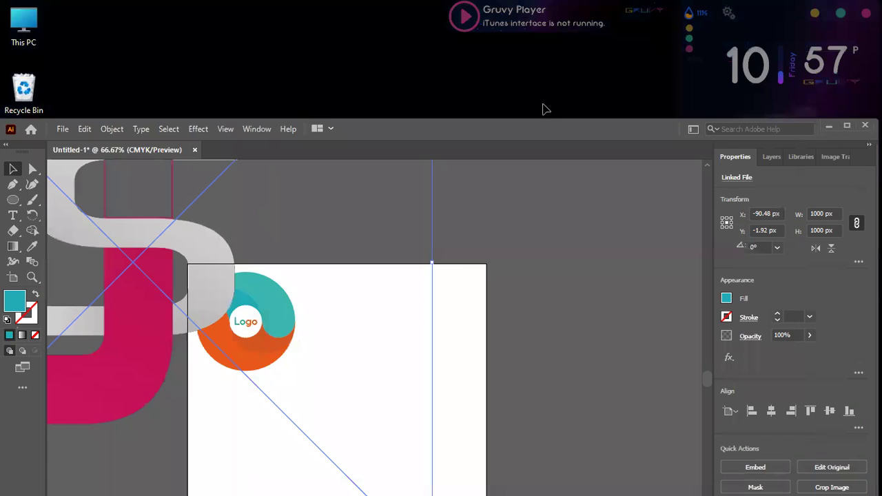
Step: Scale the placed Jordan-2.png down to about 253 px square and zoom in on it
key("ctrl+minus")
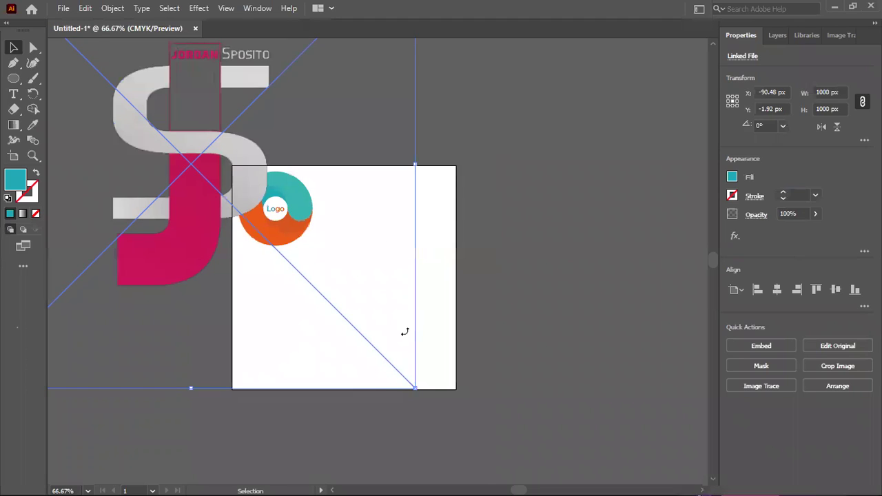
key("ctrl+minus")
left_click_drag(314, 236, 378, 195)
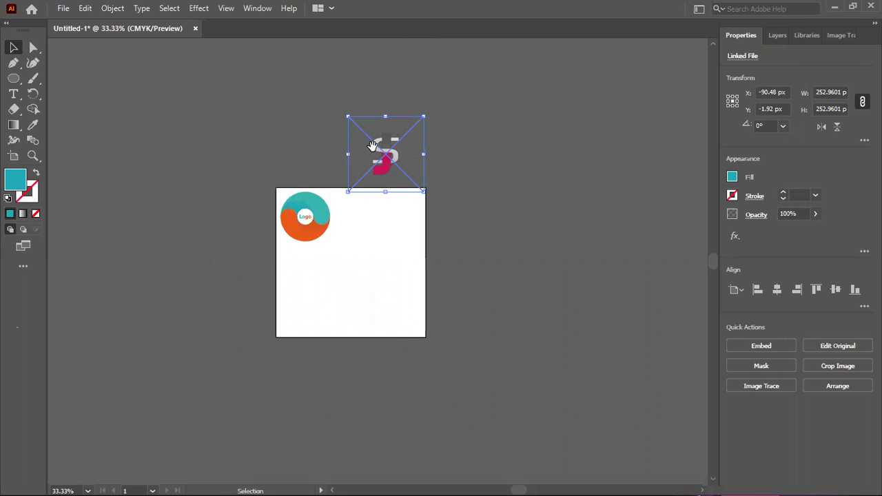
scroll(378, 195, "up", 3)
scroll(485, 412, "up", 4)
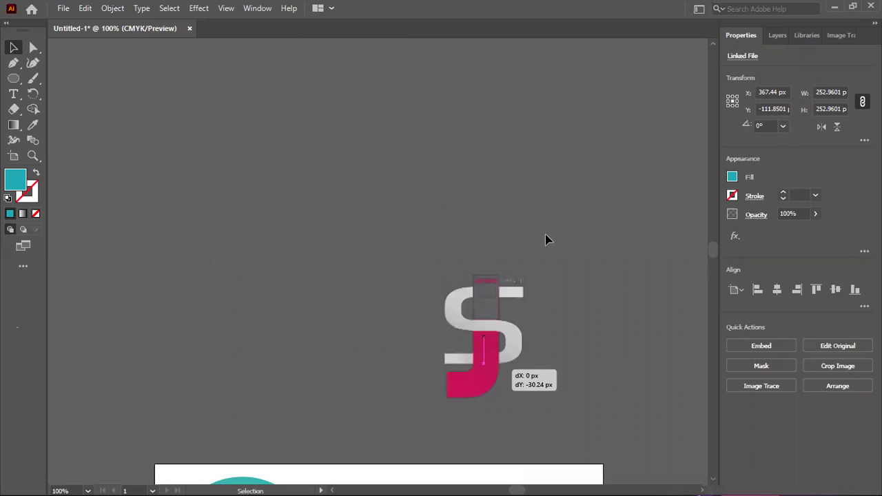
key("ctrl+shift+a")
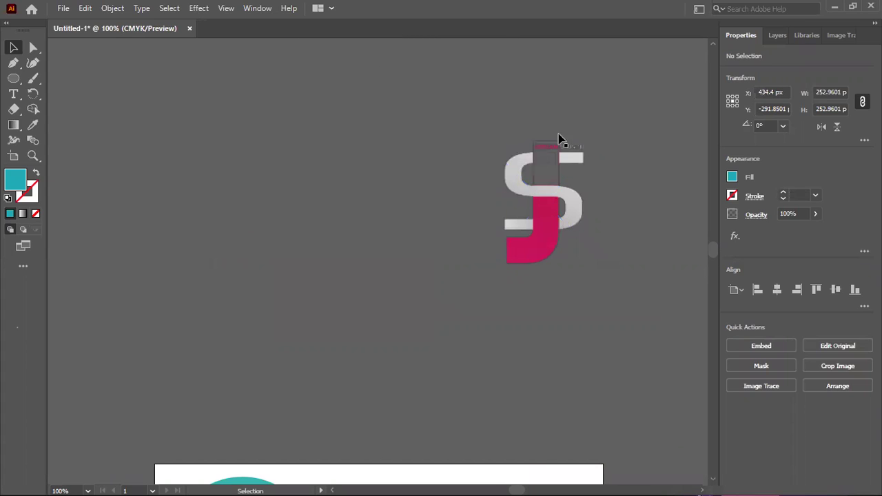
scroll(557, 137, "up", 1)
left_click_drag(530, 174, 555, 202)
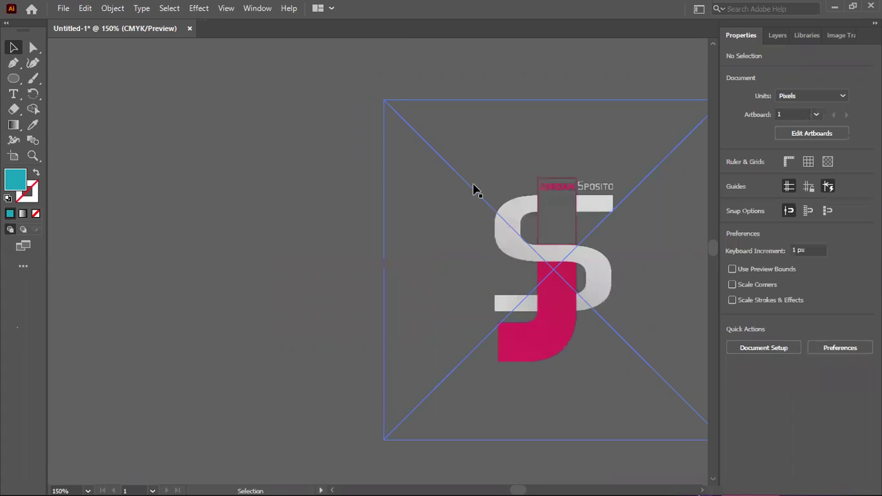
scroll(532, 188, "up", 1)
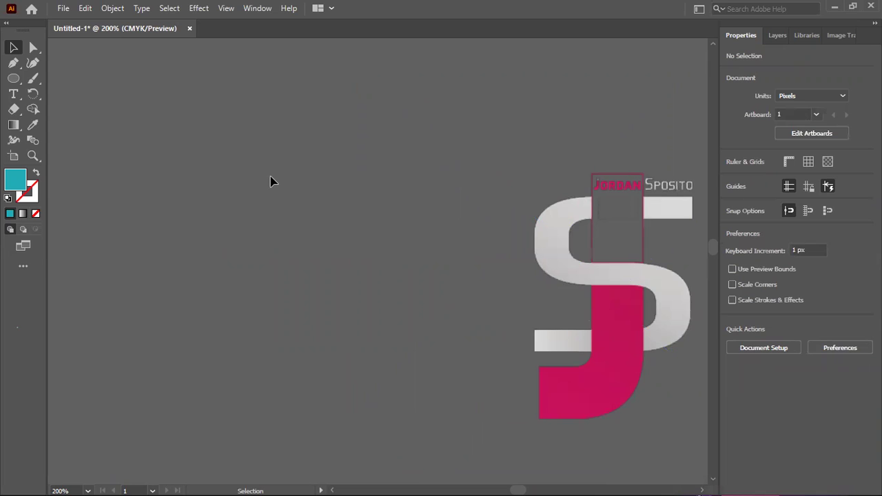
Step: Type the word JORDAN on the canvas with the horizontal Type Tool
left_click(14, 95)
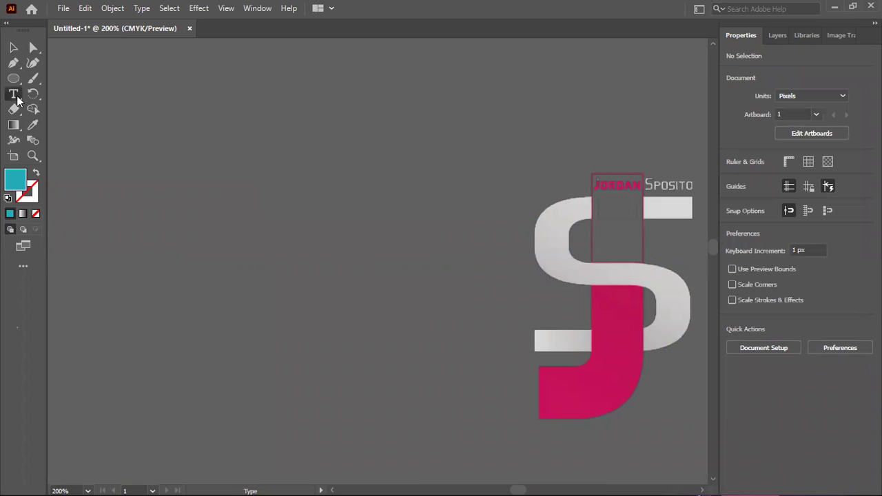
left_click(17, 98)
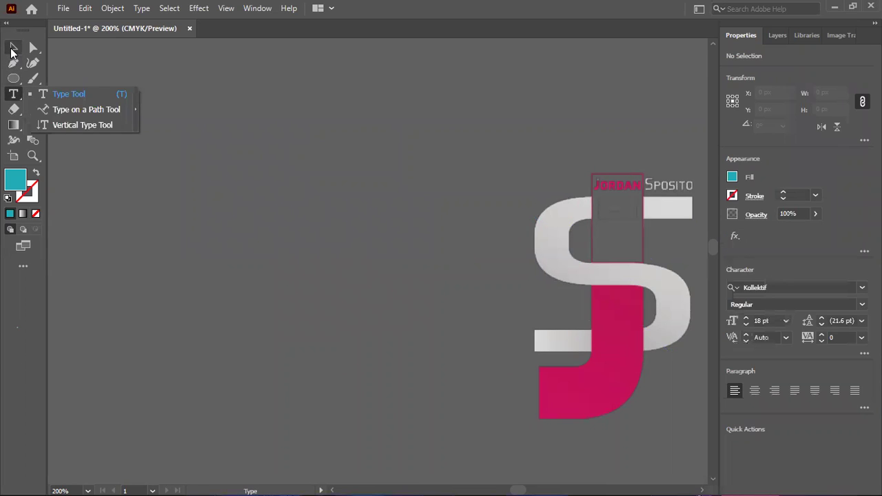
left_click(13, 102)
left_click(84, 95)
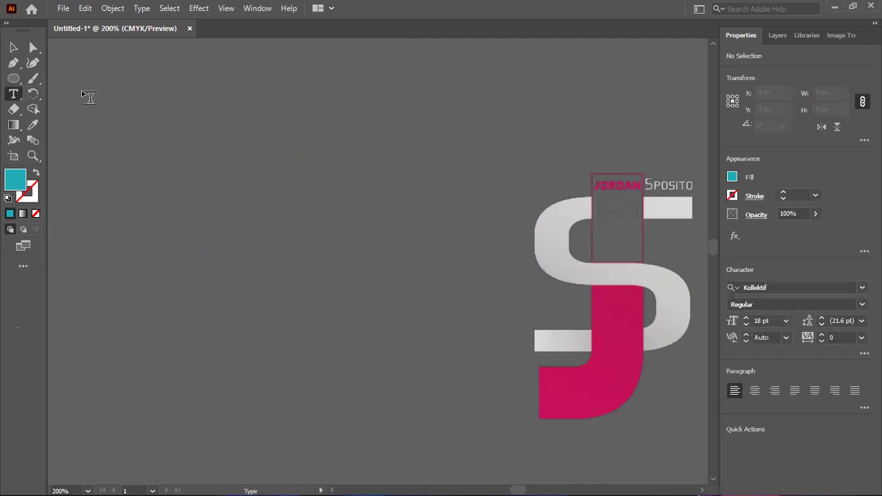
left_click(14, 46)
left_click(11, 97)
left_click(9, 100)
left_click(78, 95)
left_click(175, 200)
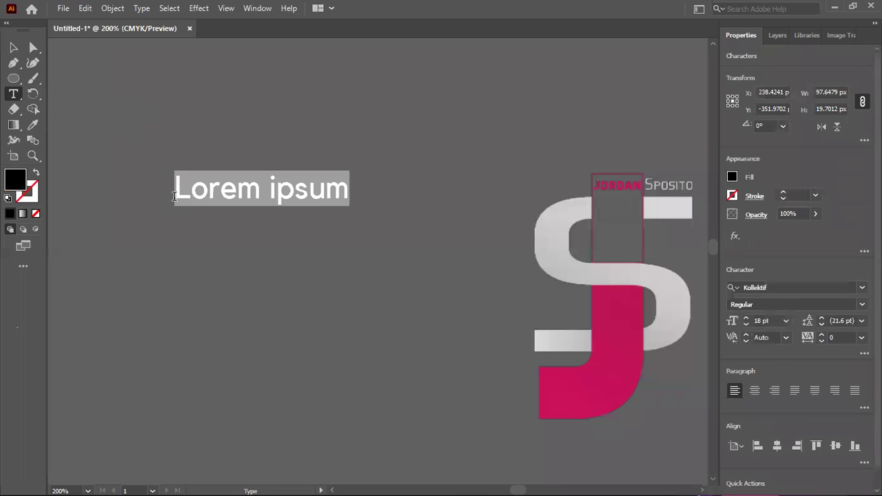
type("Jor")
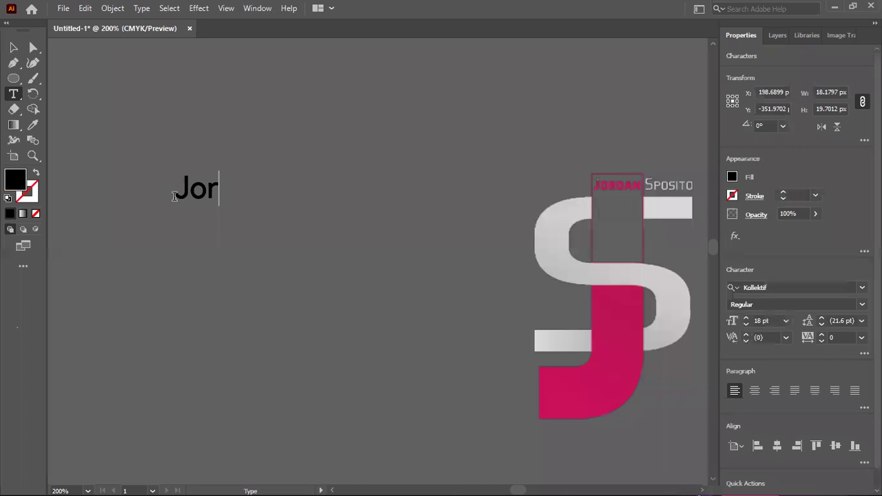
key("BackSpace")
key("BackSpace")
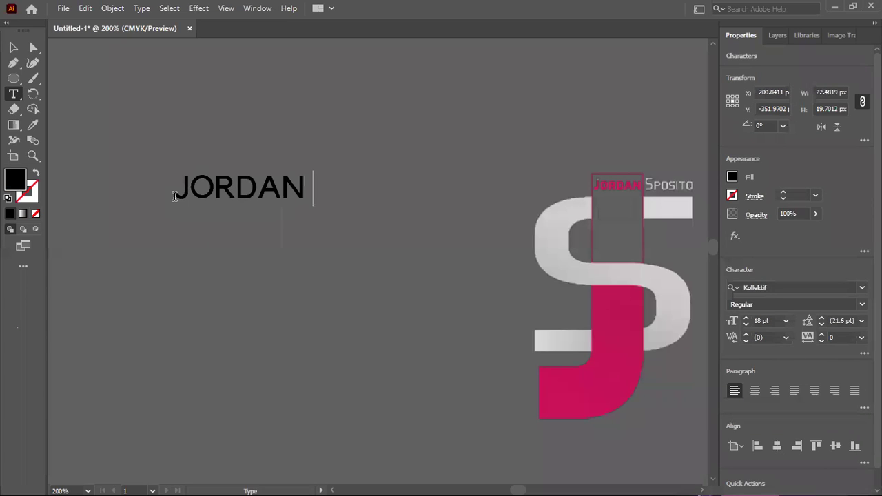
left_click(13, 47)
left_click(165, 73)
left_click(13, 93)
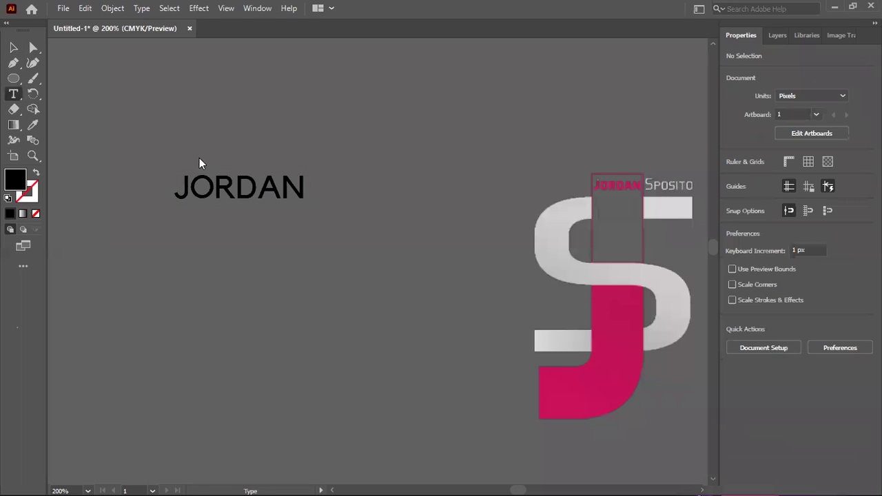
left_click(168, 236)
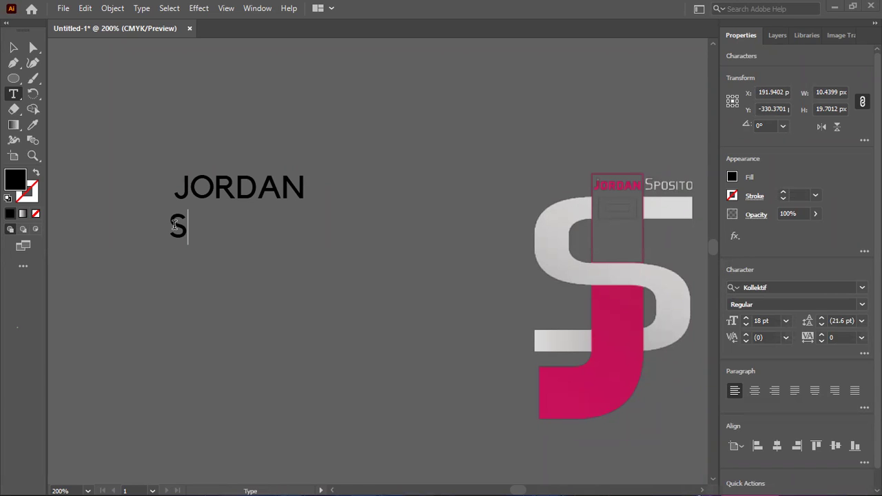
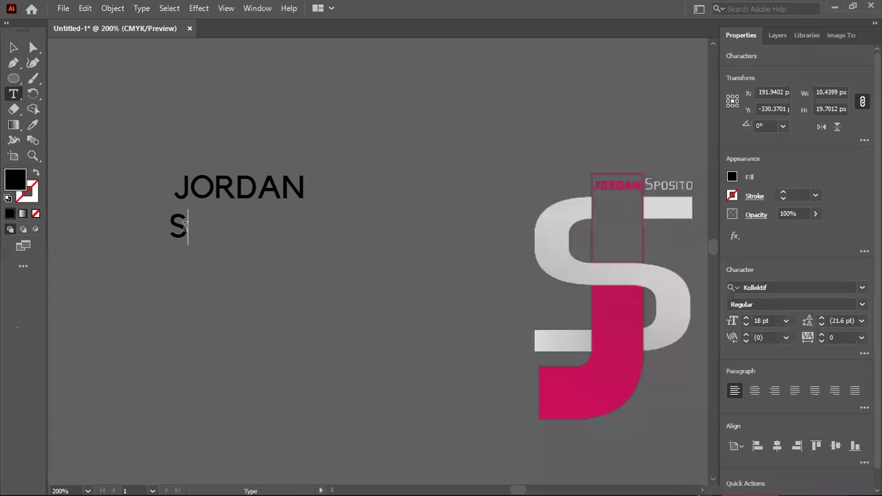
type("POSITI")
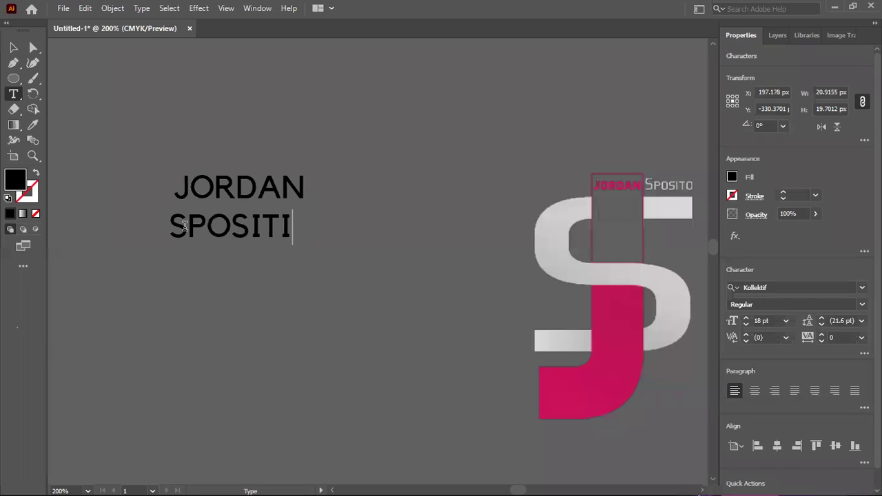
key("BackSpace")
type("O")
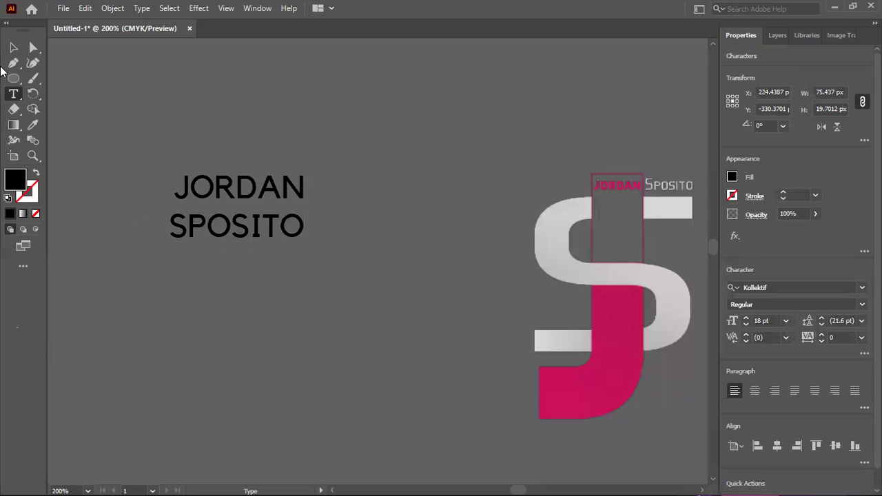
left_click(15, 47)
left_click(257, 94)
left_click_drag(283, 198, 249, 194)
left_click_drag(268, 231, 373, 190)
Step: Select the JORDAN text and bring up the Character panel with Ctrl+T
left_click(348, 266)
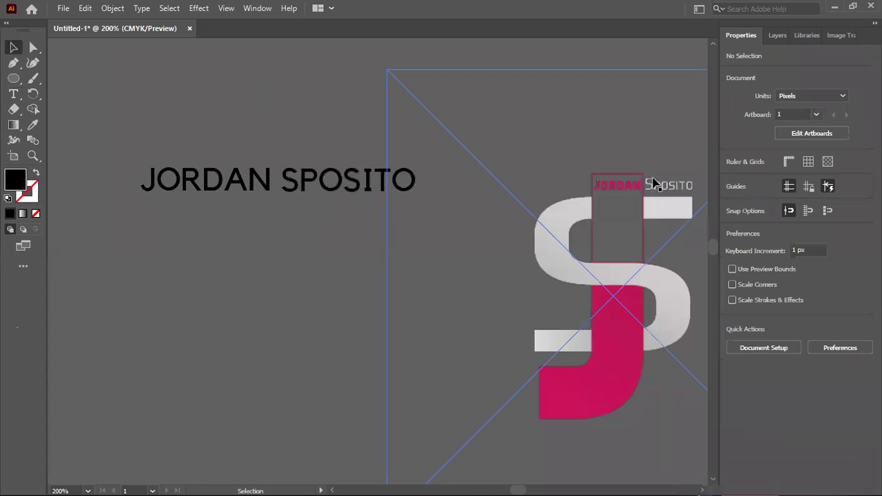
left_click(252, 197)
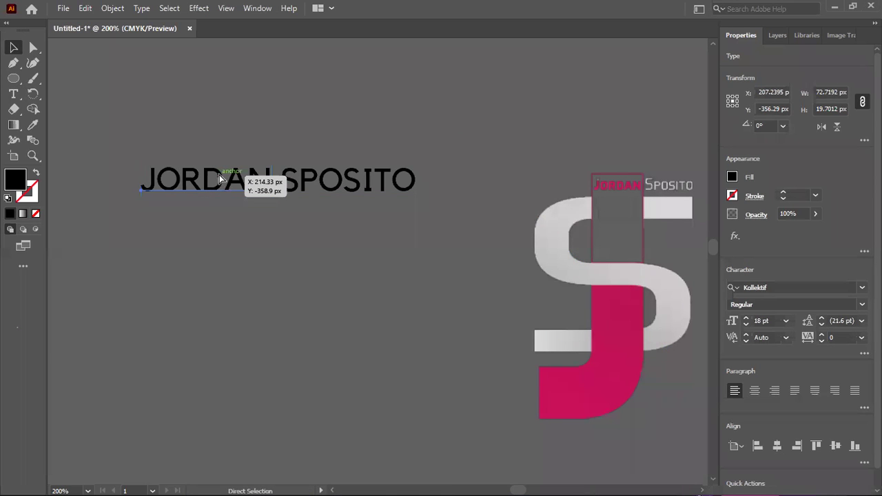
key("ctrl+t")
left_click_drag(591, 368, 580, 40)
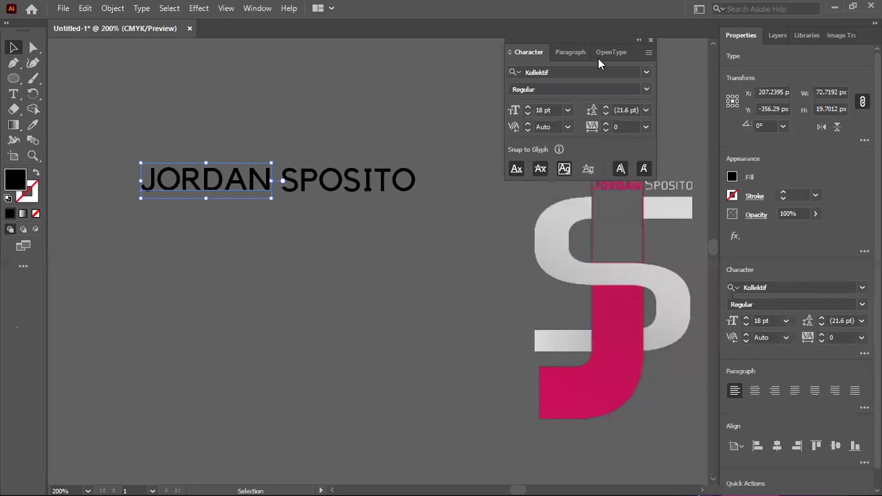
left_click(202, 138)
left_click(216, 192)
left_click(645, 73)
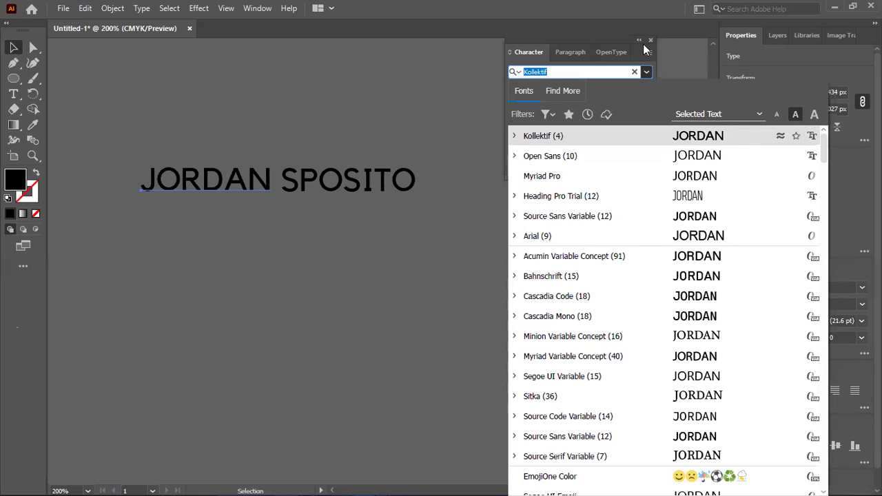
mouse_move(606, 40)
left_mouse_down()
mouse_move(709, 37)
mouse_move(603, 40)
left_mouse_up()
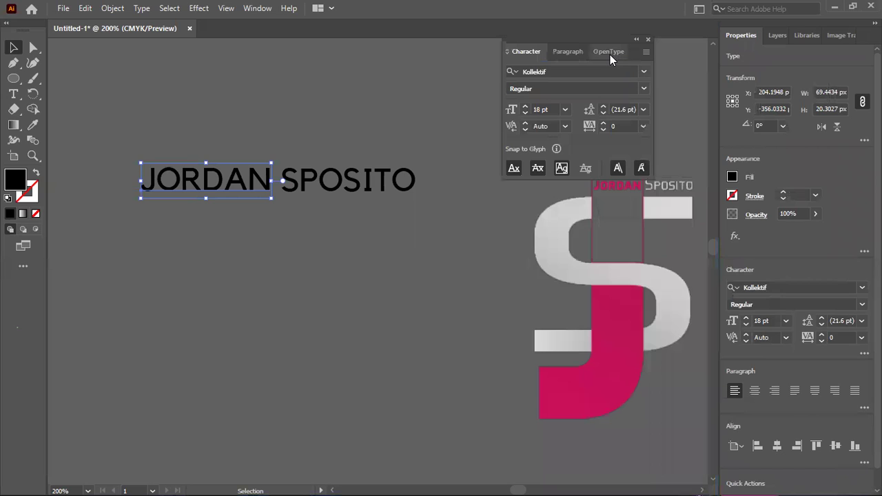
Step: Browse the font family list and set JORDAN in Bahnschrift
left_click(643, 72)
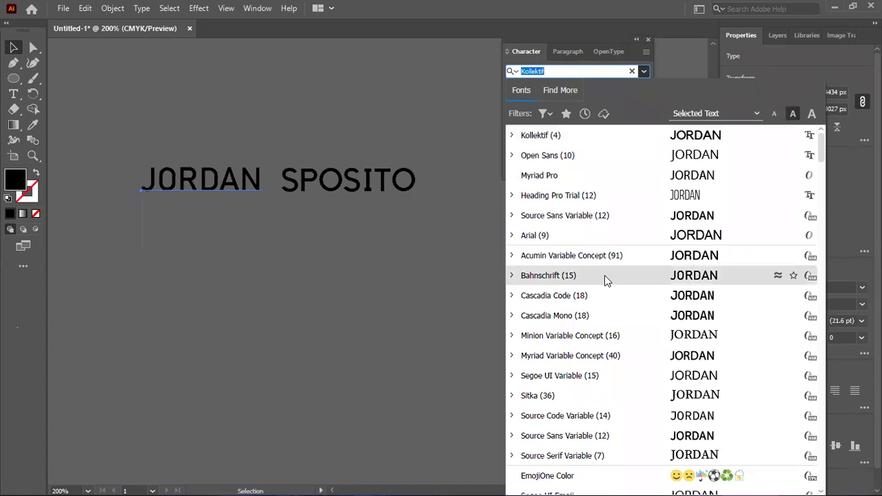
scroll(605, 275, "down", 5)
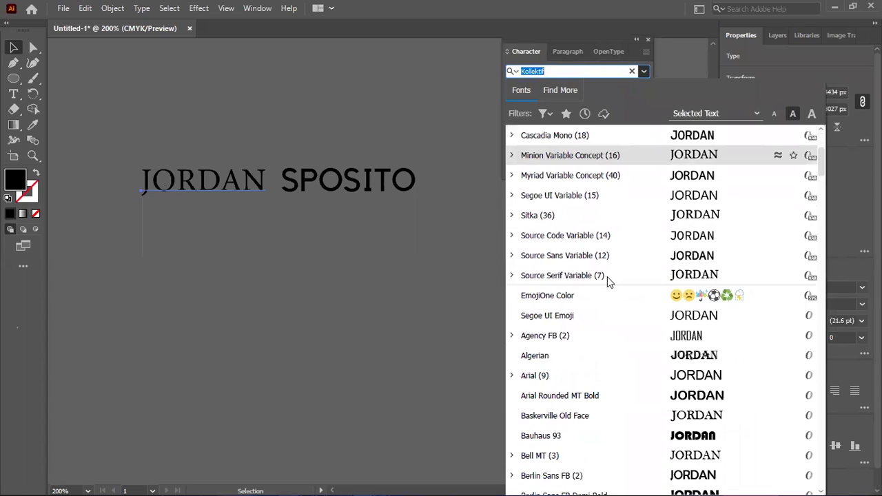
scroll(607, 277, "down", 4)
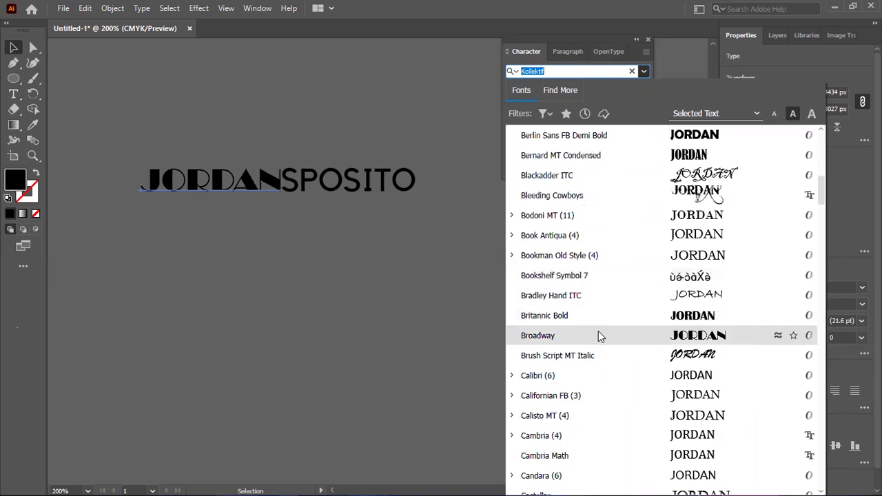
scroll(598, 336, "down", 6)
scroll(598, 332, "down", 5)
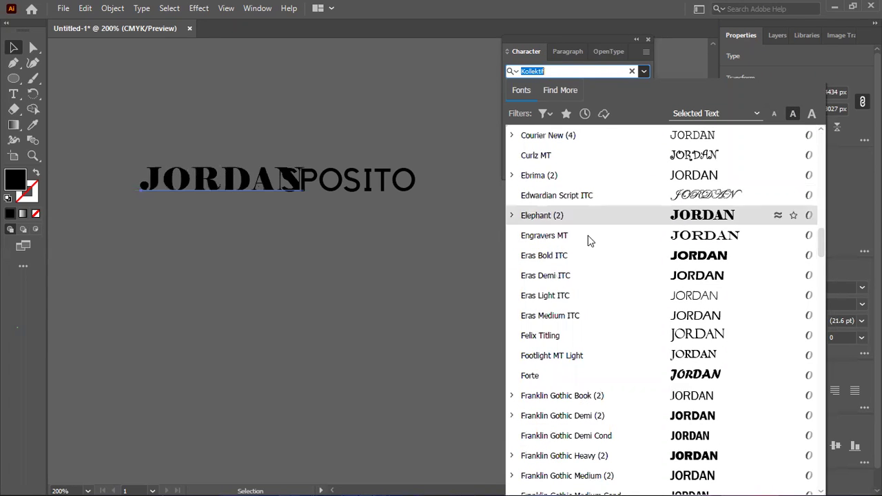
scroll(590, 321, "down", 9)
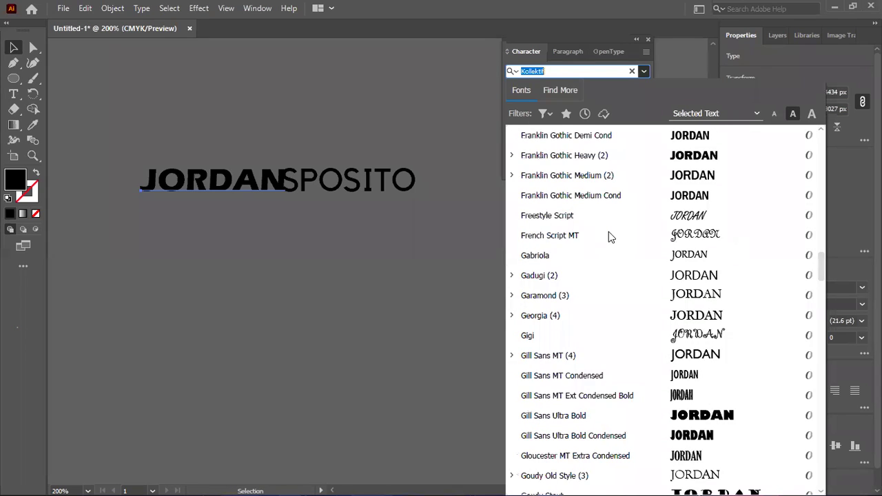
scroll(596, 317, "down", 10)
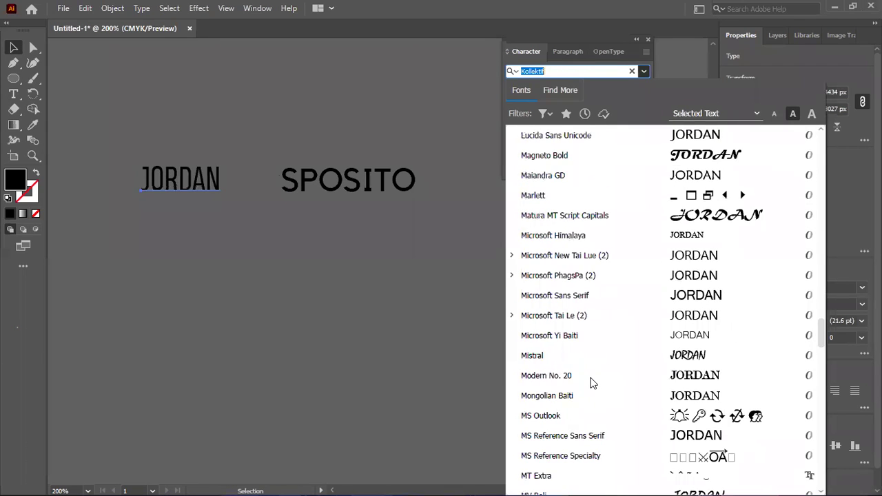
scroll(591, 381, "up", 5)
scroll(591, 381, "up", 20)
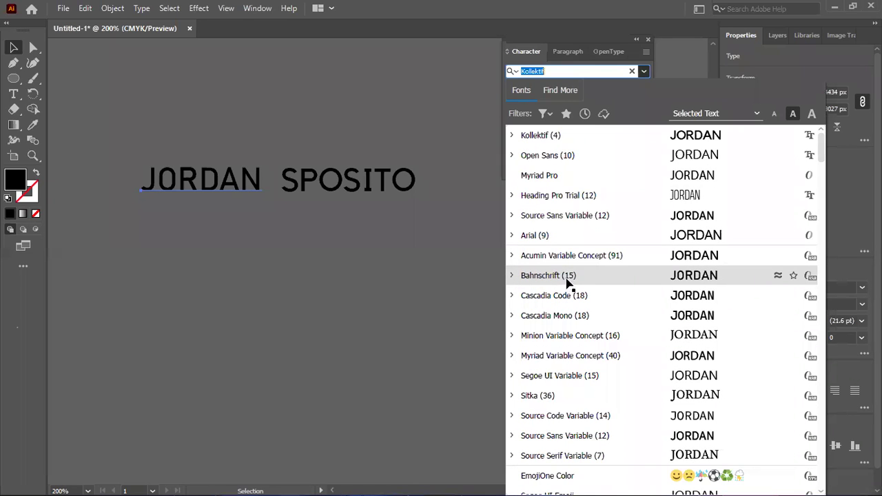
left_click(568, 279)
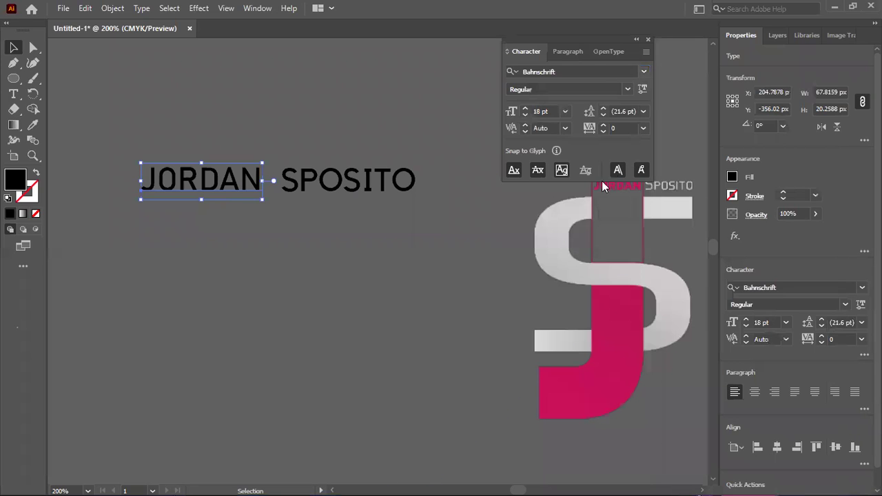
left_click(316, 191)
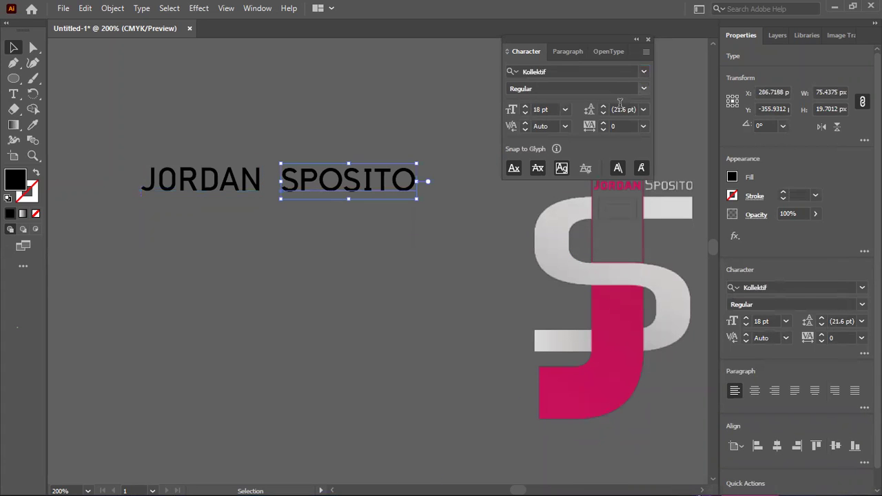
left_click(643, 71)
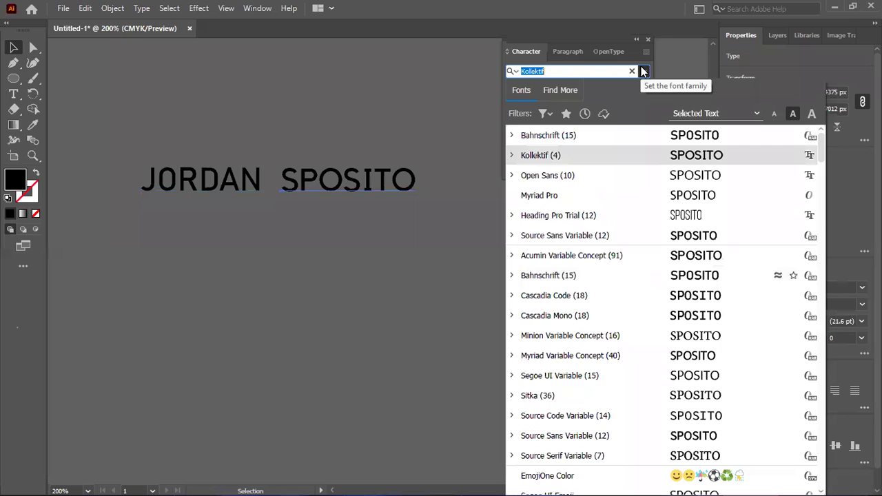
left_click(590, 279)
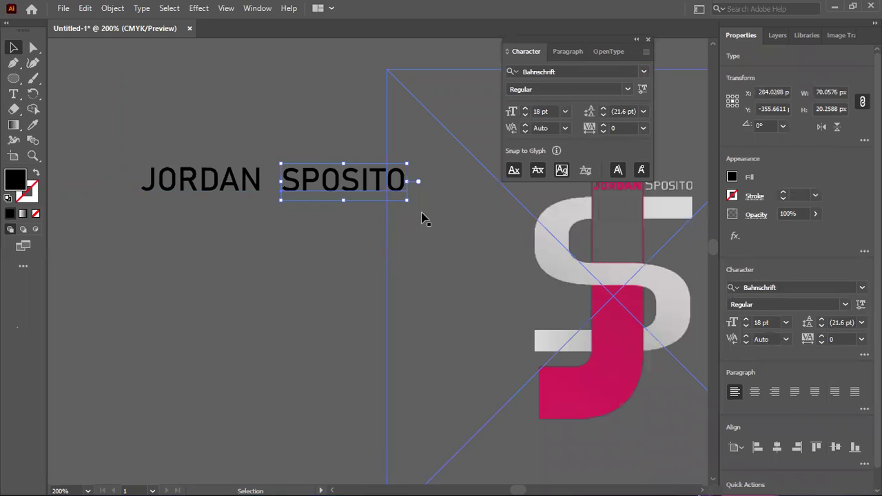
left_click(328, 138)
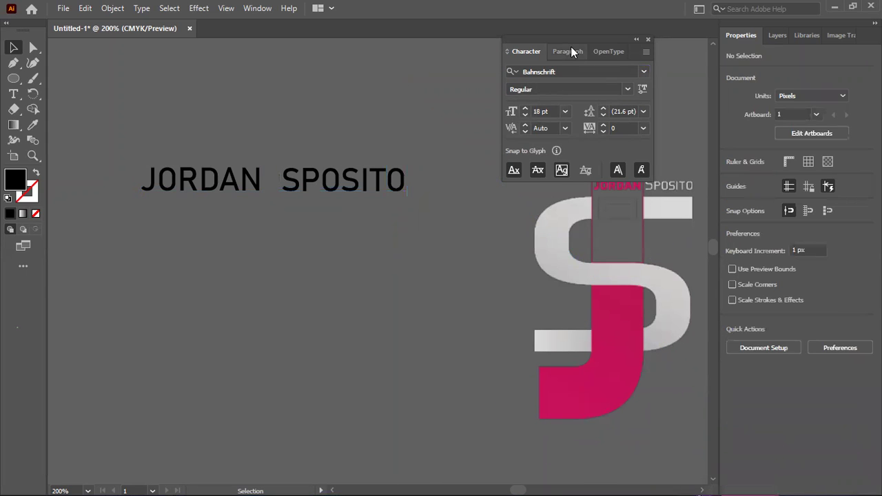
left_click_drag(567, 36, 523, 18)
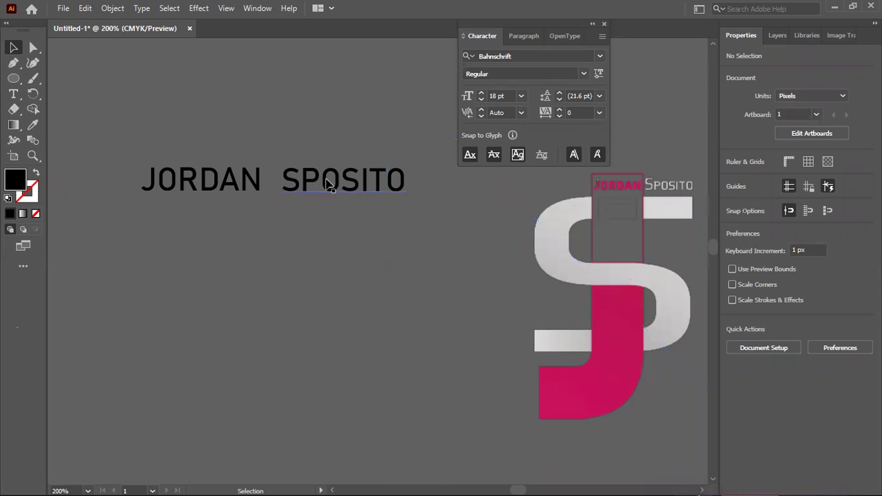
key("t")
left_click(302, 178)
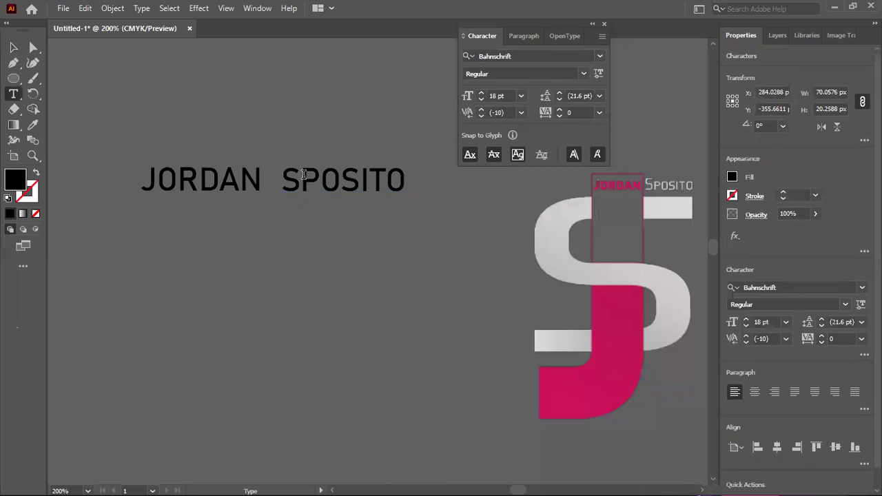
left_click_drag(304, 175, 282, 174)
left_click(482, 93)
left_click(482, 93)
left_click(483, 93)
left_click(483, 93)
left_click(482, 93)
left_click(482, 93)
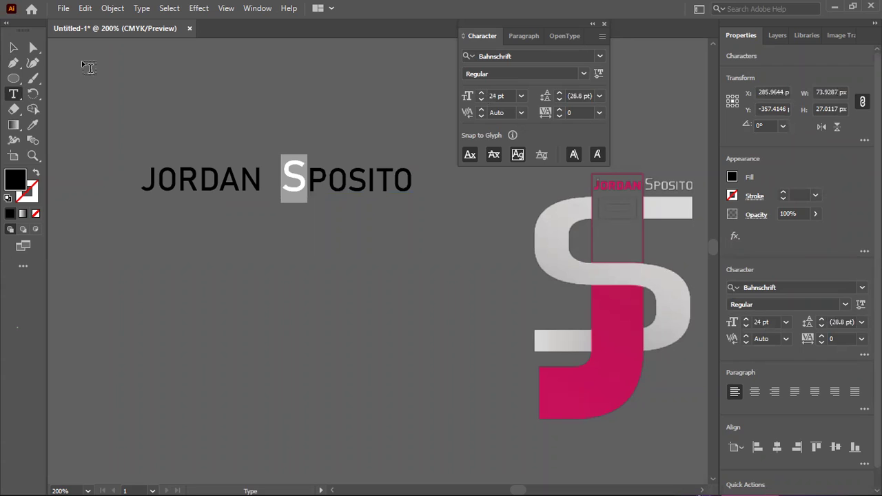
left_click(13, 47)
left_click(231, 91)
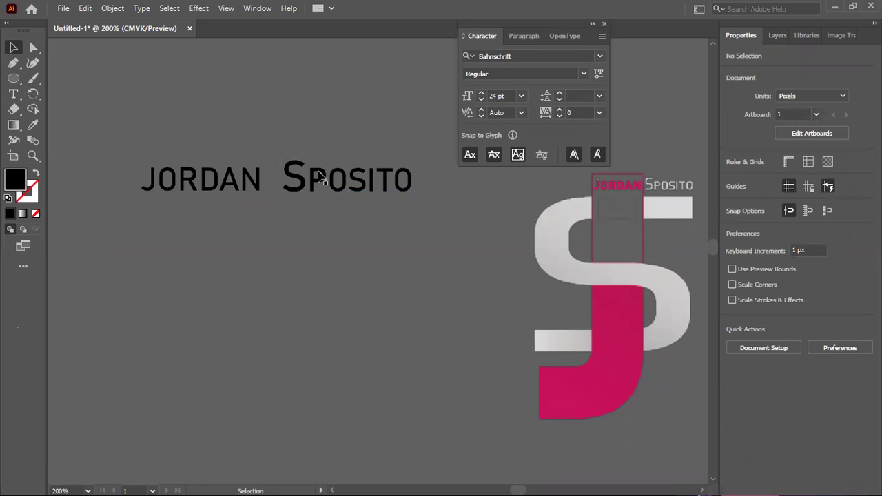
left_click(231, 187)
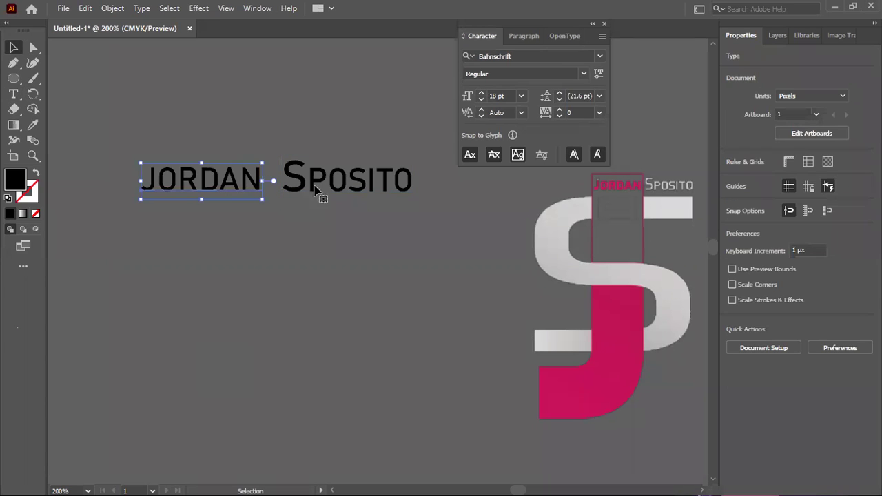
left_click(322, 195)
left_click(296, 241)
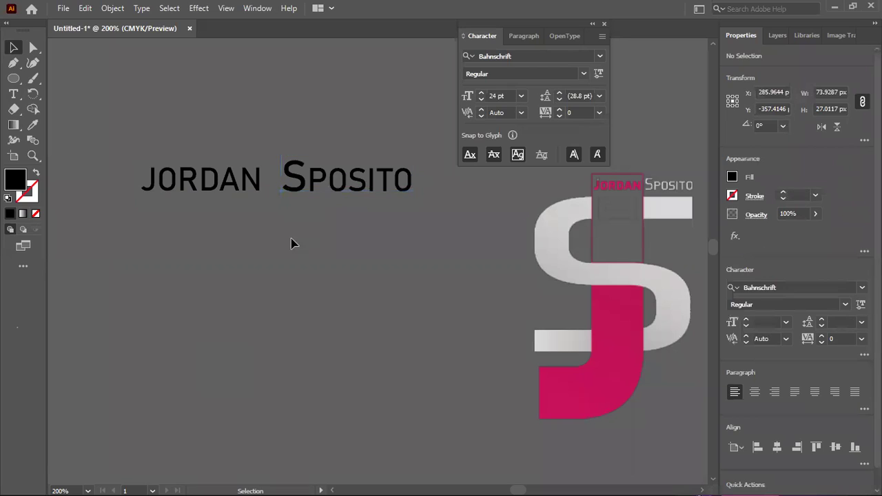
left_click(223, 193)
right_click(155, 181)
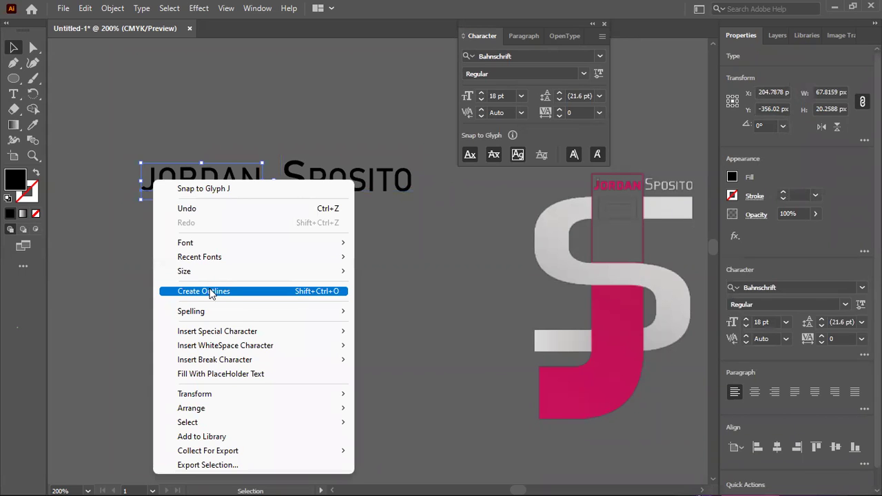
left_click(210, 292)
left_click(341, 184)
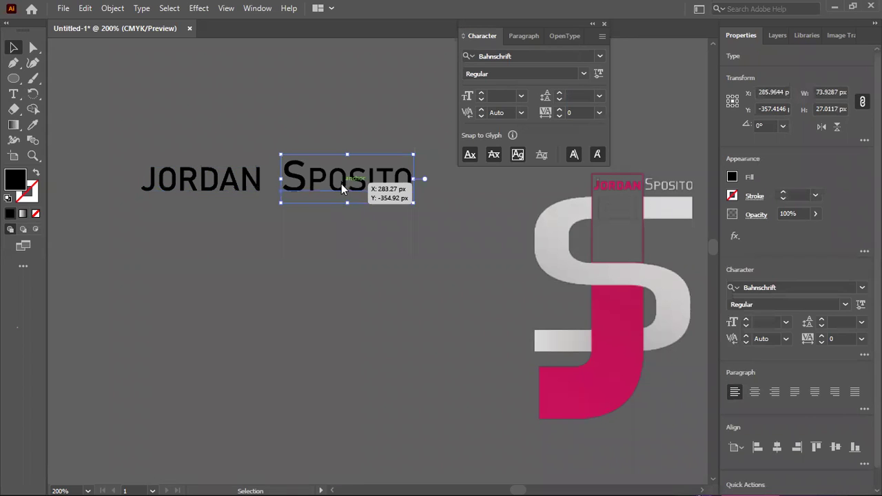
right_click(341, 184)
left_click(372, 294)
left_click_drag(315, 177, 289, 165)
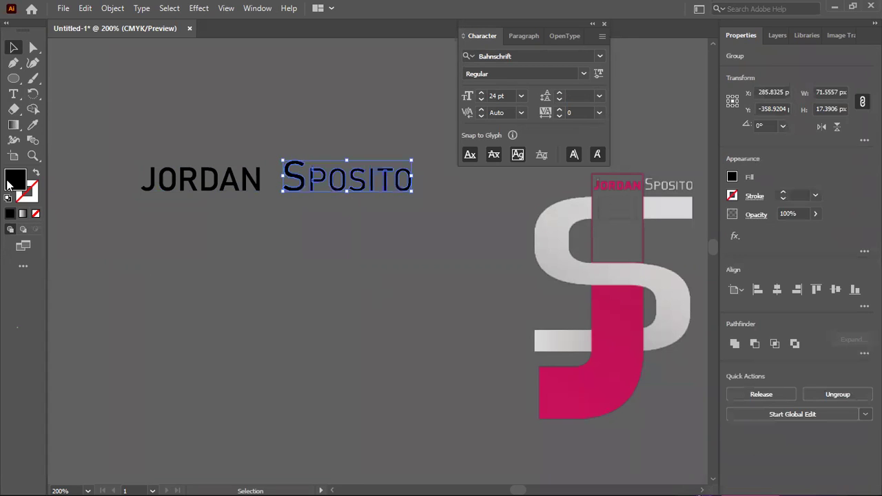
double_click(8, 183)
mouse_move(596, 143)
left_mouse_down()
mouse_move(544, 80)
mouse_move(529, 88)
mouse_move(512, 75)
left_mouse_up()
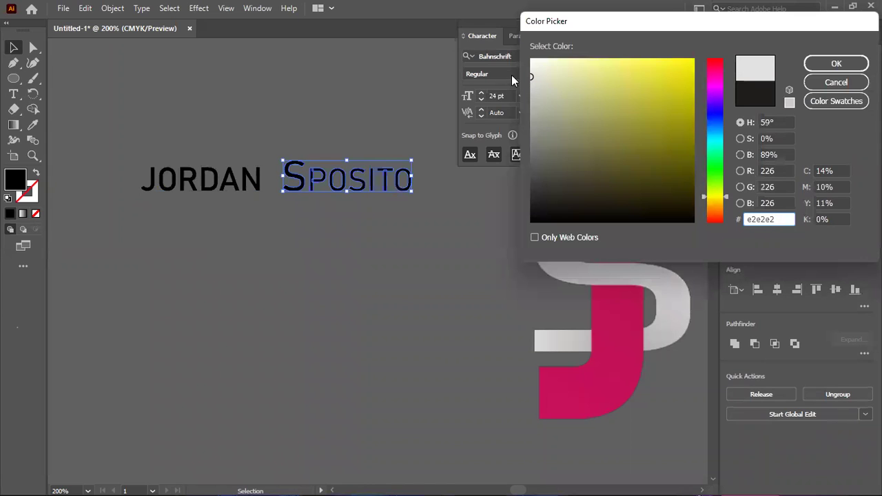
left_click(836, 63)
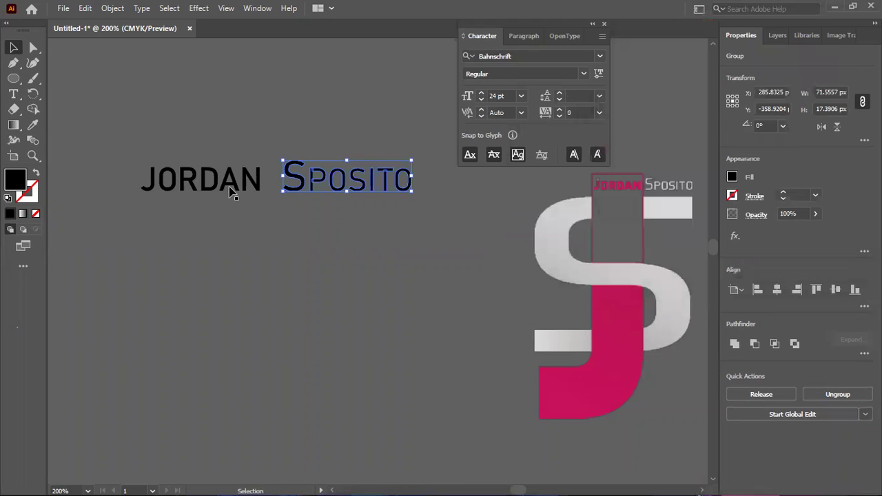
left_click(188, 209)
Step: Fill the outlined JORDAN with bright pink #ff1268
left_click(230, 180)
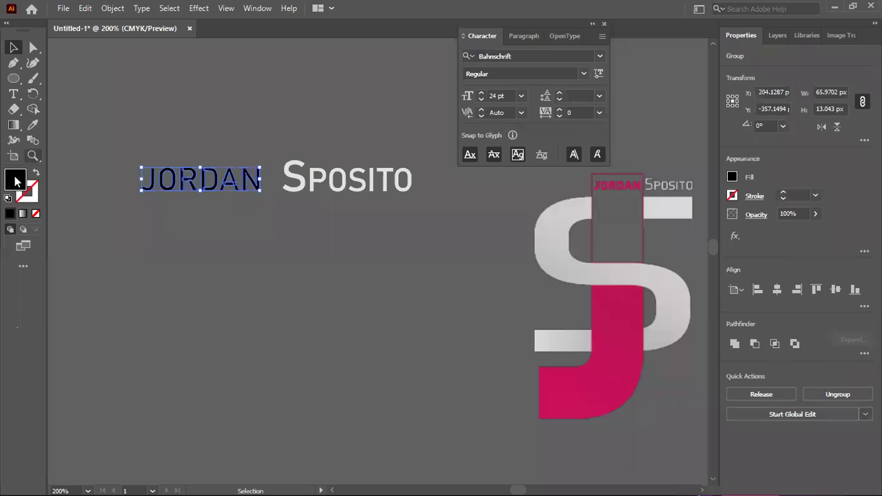
double_click(17, 180)
left_click(718, 70)
left_click_drag(672, 64, 683, 48)
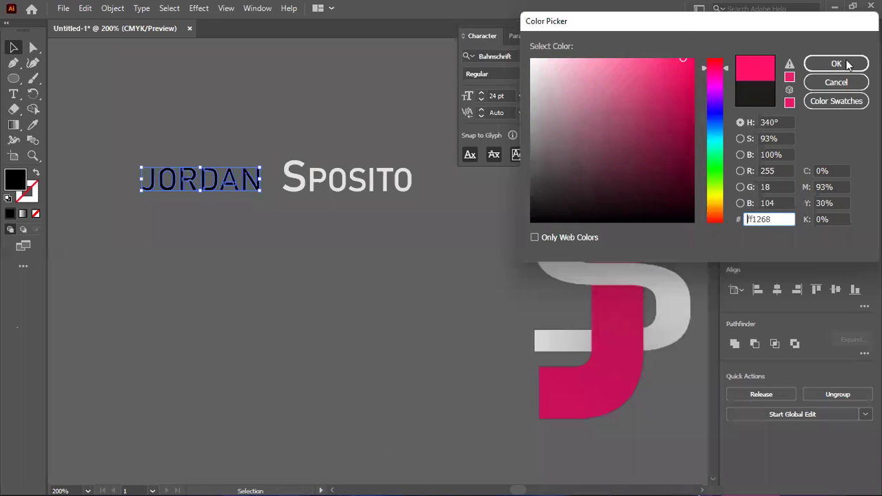
left_click(847, 65)
left_click(302, 419)
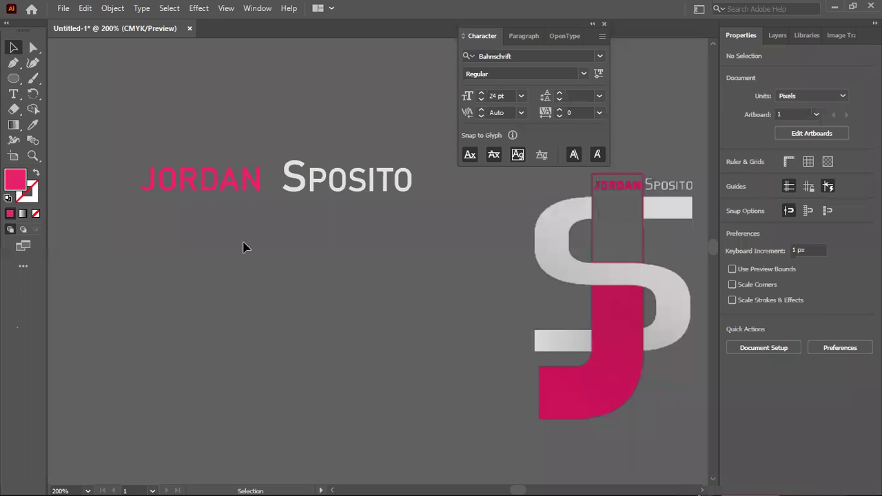
Step: Ungroup the outlined JORDAN lettering into separate letters
scroll(246, 248, "up", 1)
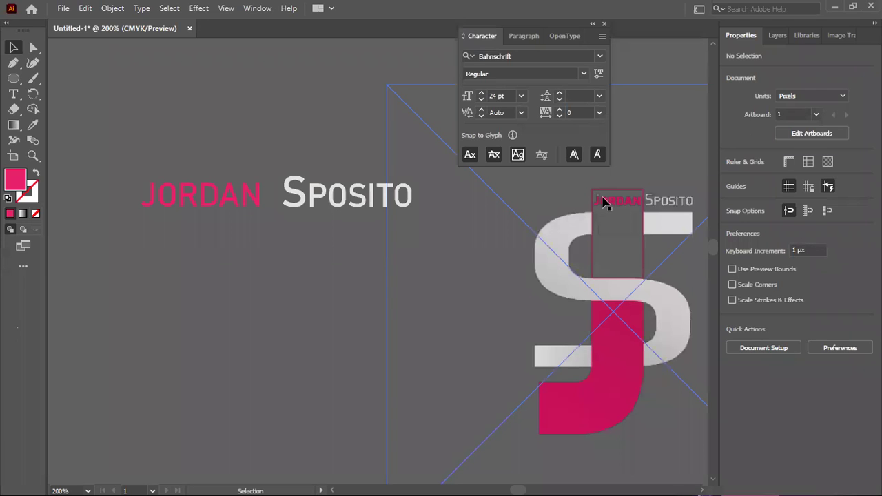
scroll(602, 201, "up", 7)
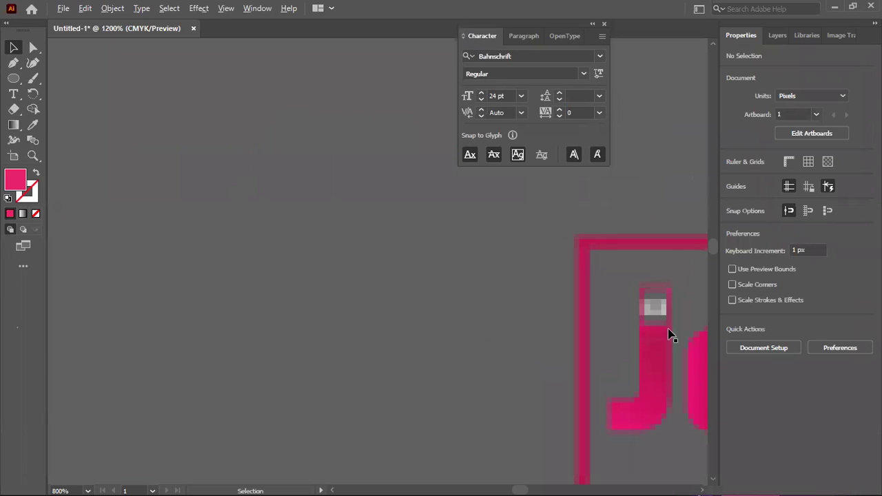
scroll(662, 317, "up", 1)
scroll(654, 344, "down", 8)
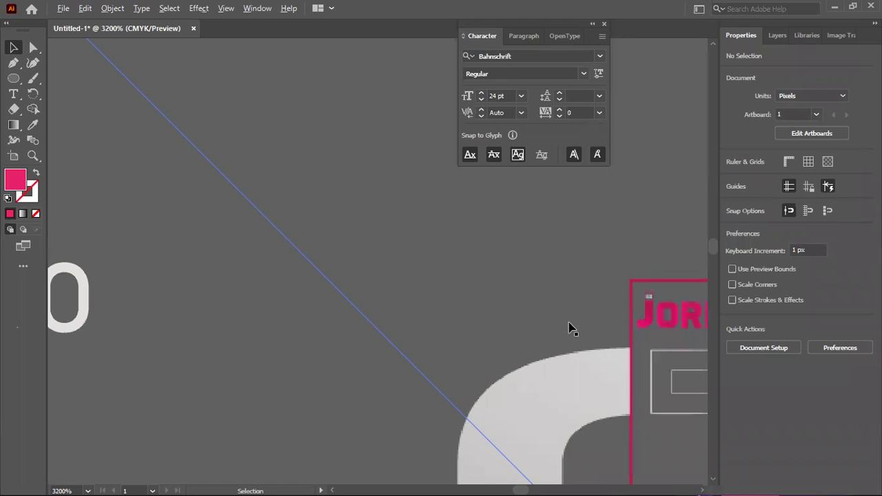
scroll(571, 327, "down", 1)
scroll(273, 168, "up", 2)
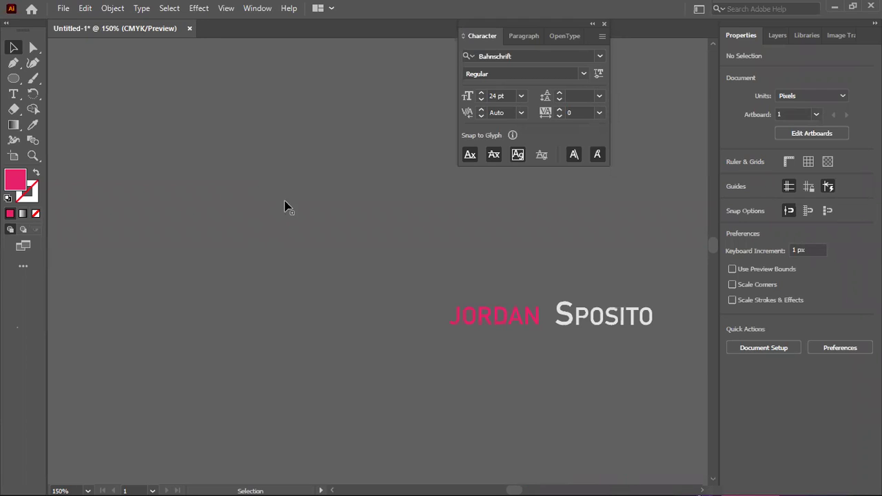
left_click(218, 205)
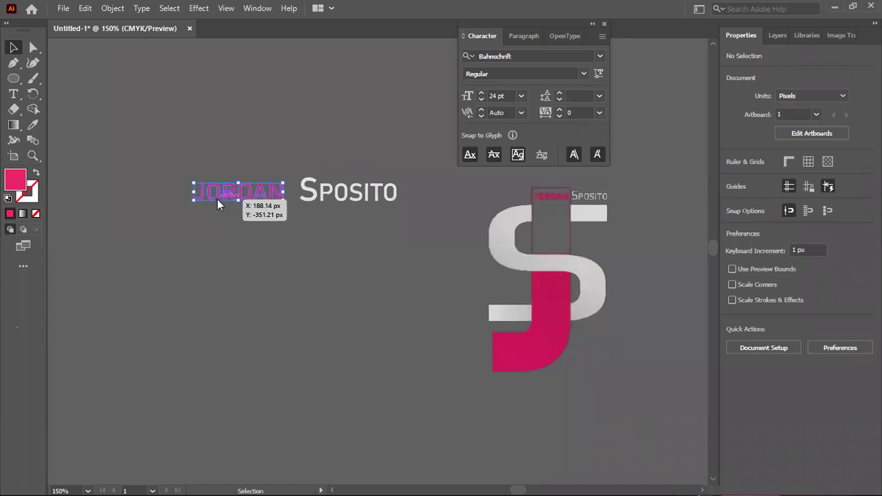
right_click(217, 199)
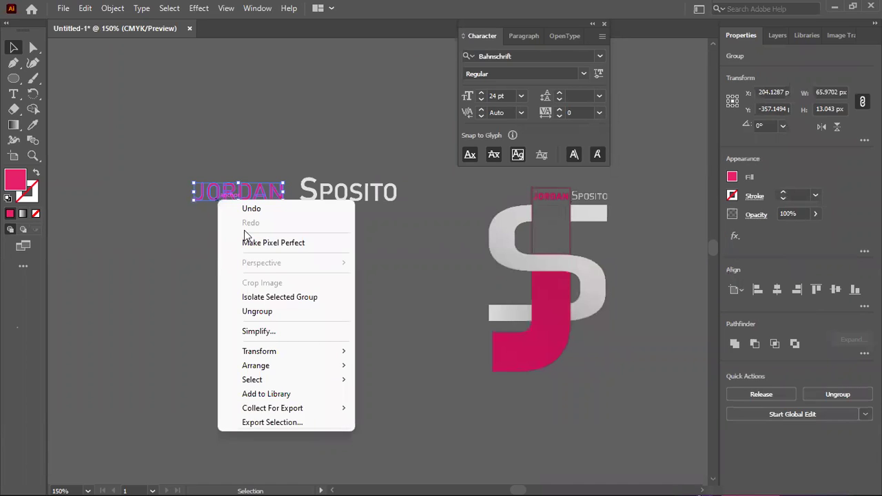
left_click(270, 312)
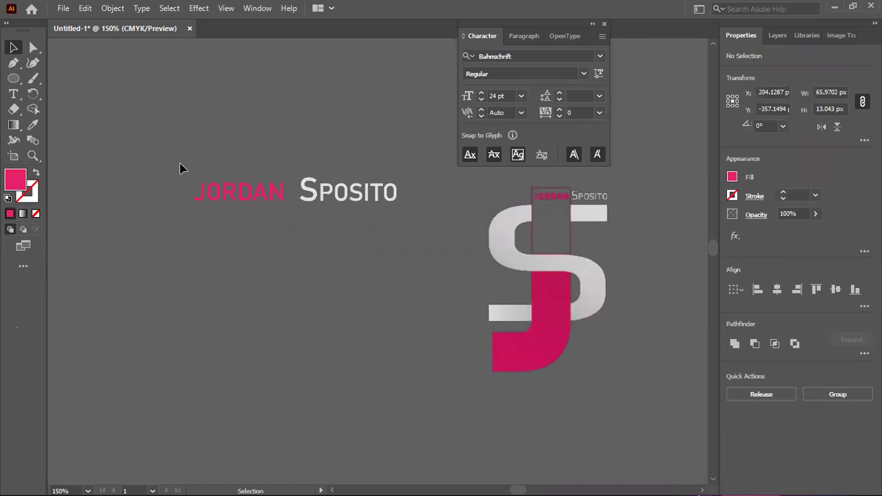
Step: Pull a copy of the pink J out below JORDAN
left_click(202, 199)
left_click_drag(202, 199, 197, 393)
scroll(198, 199, "up", 3)
scroll(256, 365, "down", 4)
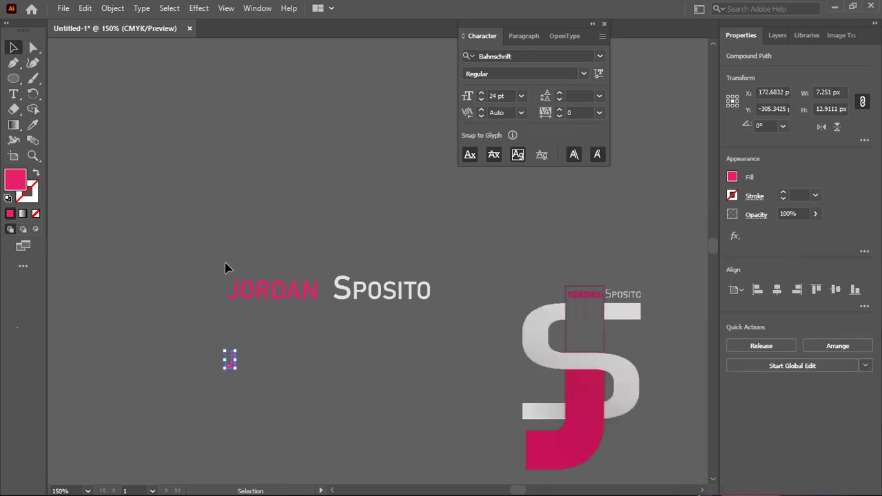
Step: Position the small J copy just left of the word JORDAN
left_click(311, 299)
right_click(307, 297)
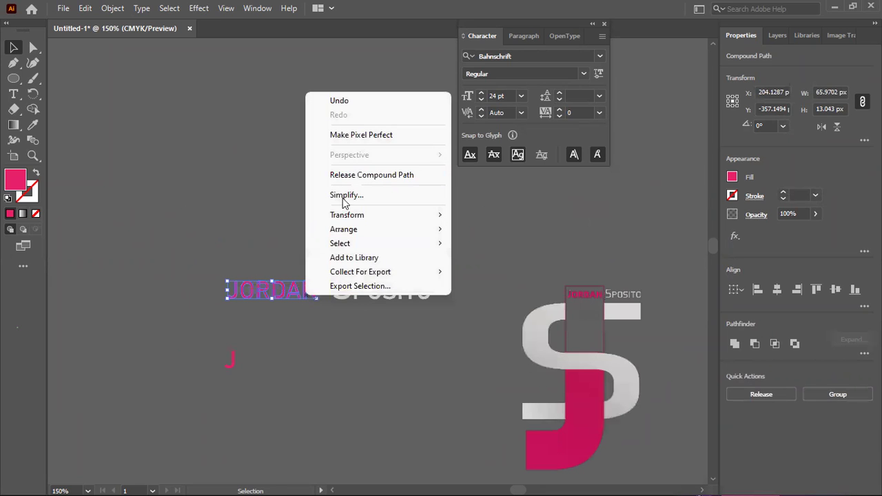
left_click(273, 247)
left_click(296, 293)
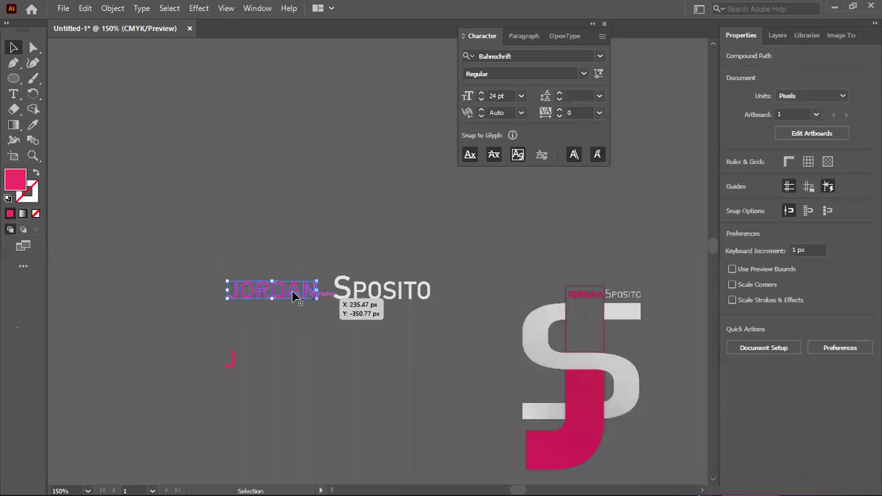
right_click(293, 291)
left_click(231, 250)
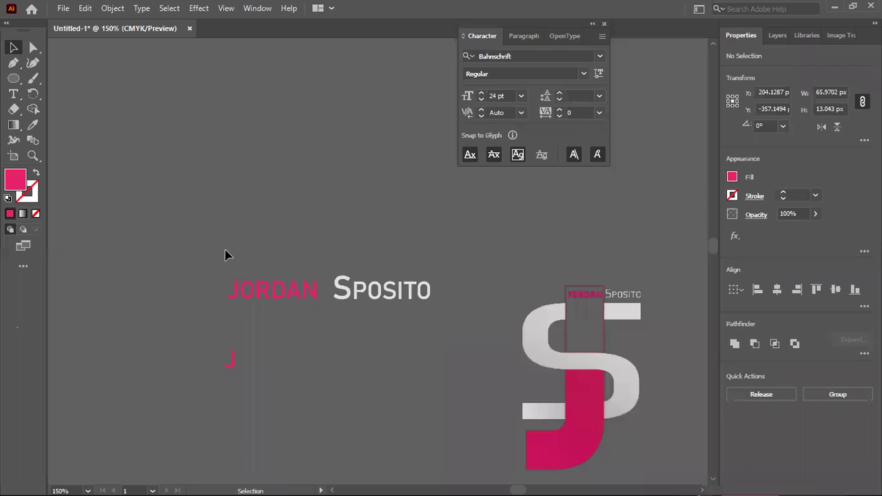
left_click(317, 298)
key("a")
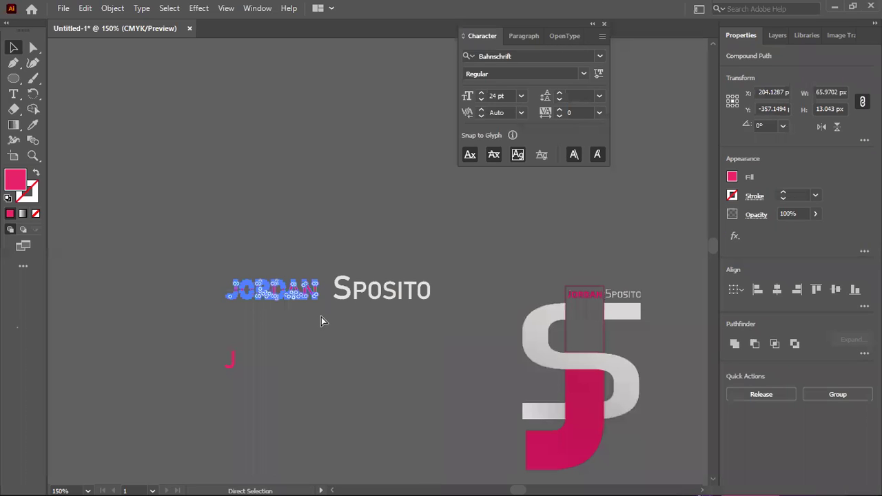
key("v")
left_click(310, 326)
left_click_drag(231, 364, 191, 304)
scroll(348, 231, "down", 2)
Step: Ungroup SPOSITO and drag a copy of its grey S away from the word
left_click(348, 231)
right_click(348, 228)
left_click(370, 336)
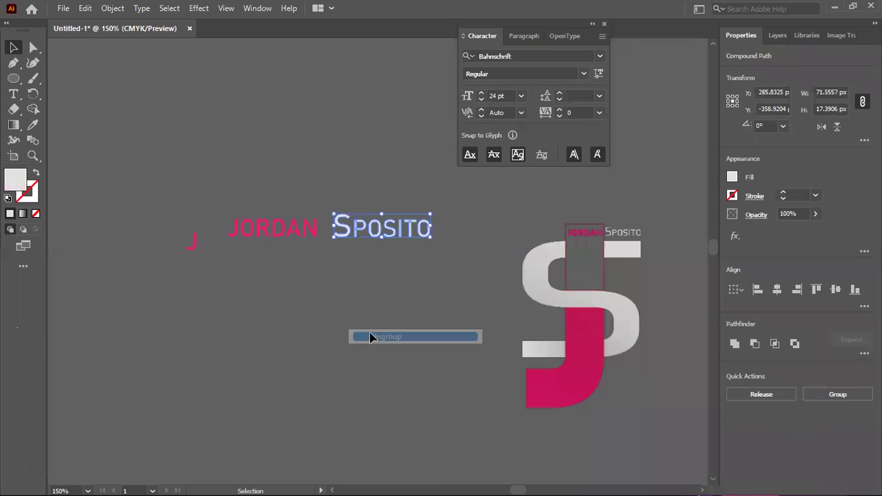
left_click(348, 248)
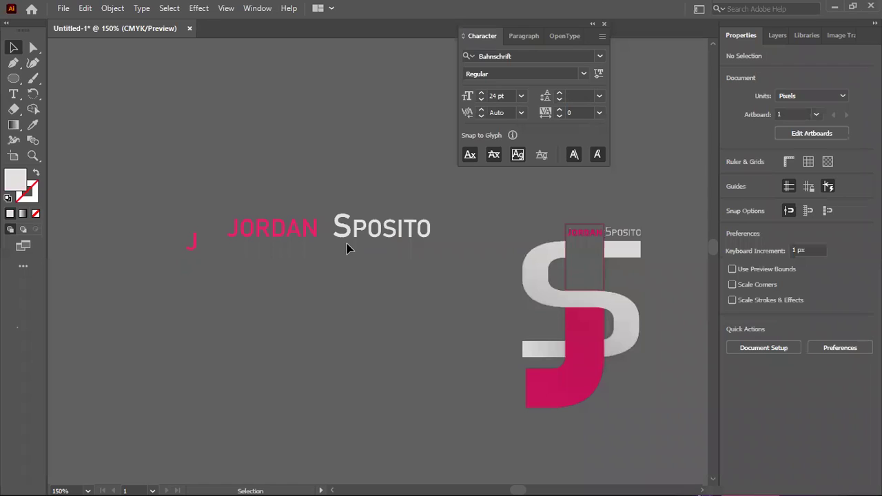
left_click_drag(347, 240, 250, 331)
Step: Move the placed mockup image off to the right, away from the lettering
left_click(338, 207)
left_click_drag(336, 207, 442, 275)
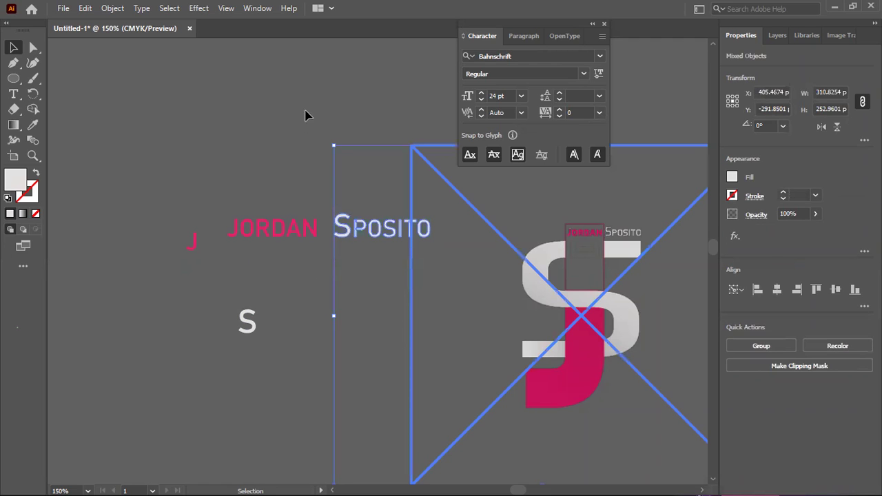
left_click_drag(561, 296, 661, 253)
key("ctrl+alt+bracketleft")
key("a")
left_click(444, 306)
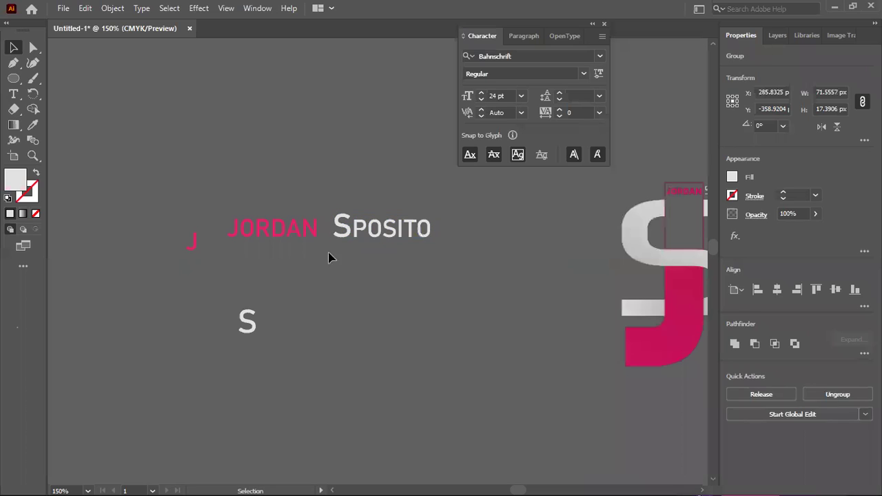
Step: Move the small pink J beside the copied S and scale both letters up together
left_click(196, 249)
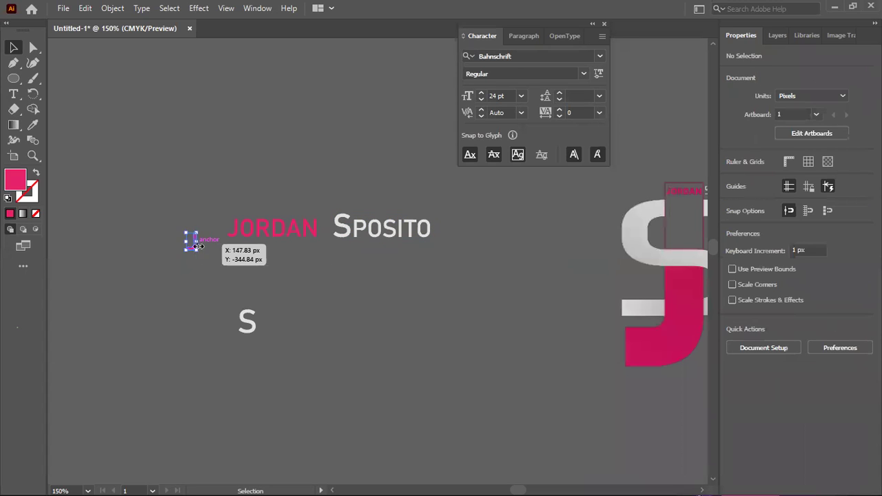
left_click_drag(197, 241, 261, 320)
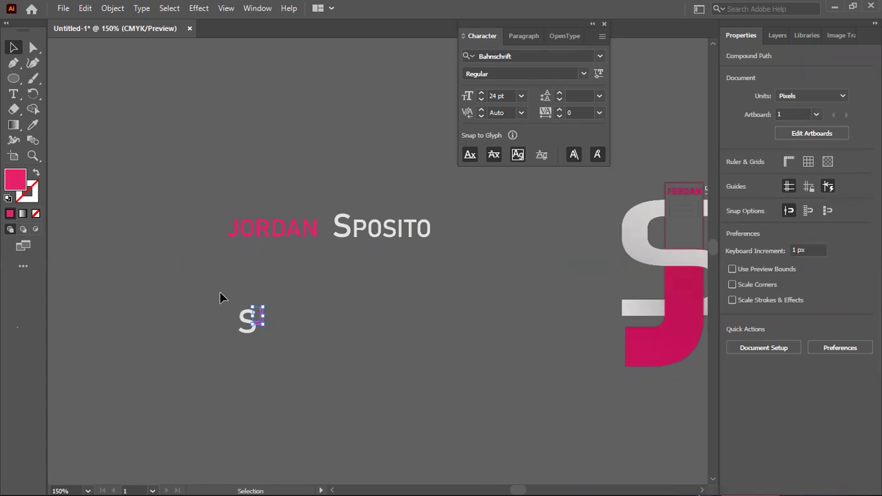
left_click_drag(226, 293, 298, 380)
left_click_drag(265, 333, 374, 439)
left_click(427, 317)
left_click_drag(404, 243, 436, 141)
left_click_drag(292, 232, 311, 128)
left_click_drag(354, 241, 209, 303)
left_click_drag(258, 347, 280, 344)
left_click(361, 388)
left_click_drag(224, 376, 276, 374)
left_click_drag(249, 342, 235, 336)
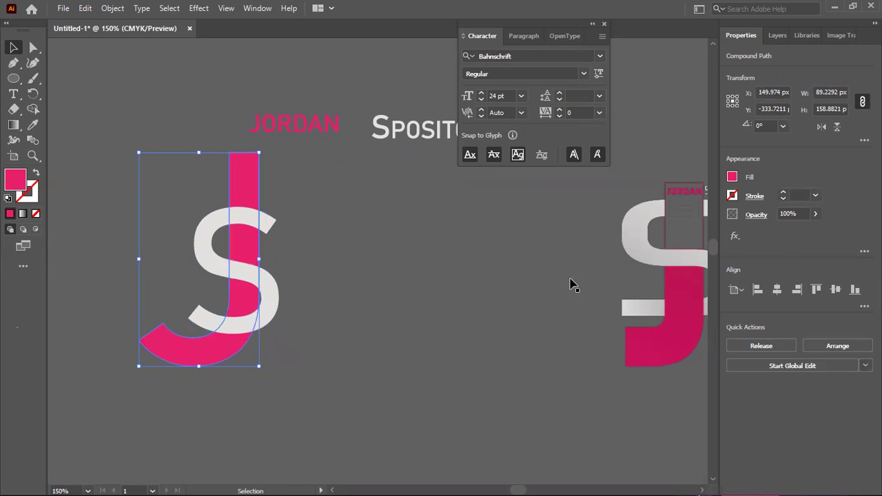
scroll(557, 252, "right", 2)
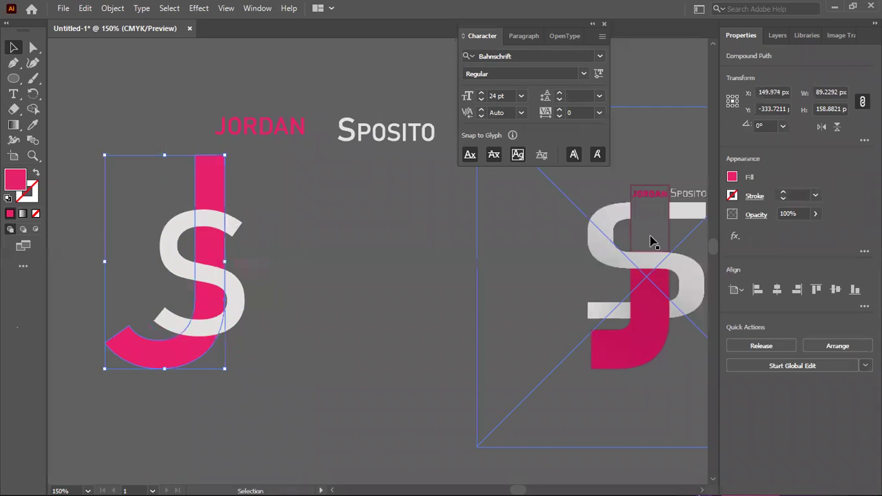
Step: Enlarge the light-grey S, shorten its height and shift it right about 7 px
left_click(315, 274)
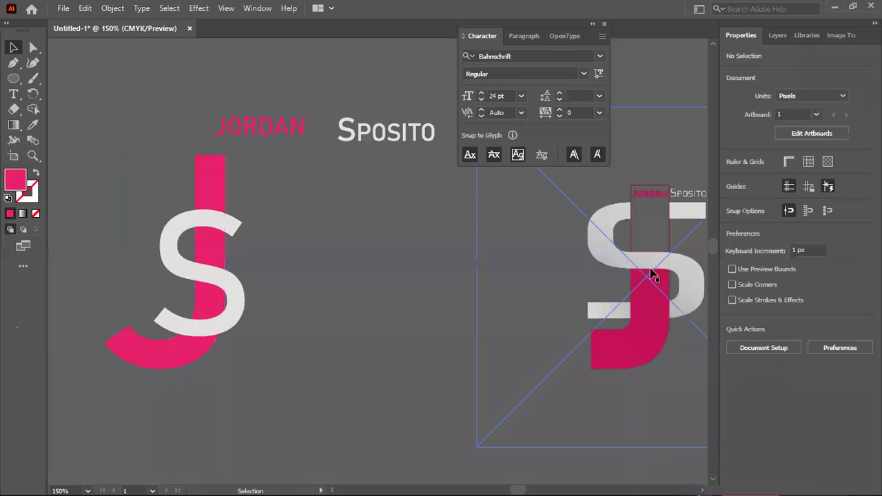
left_click(227, 289)
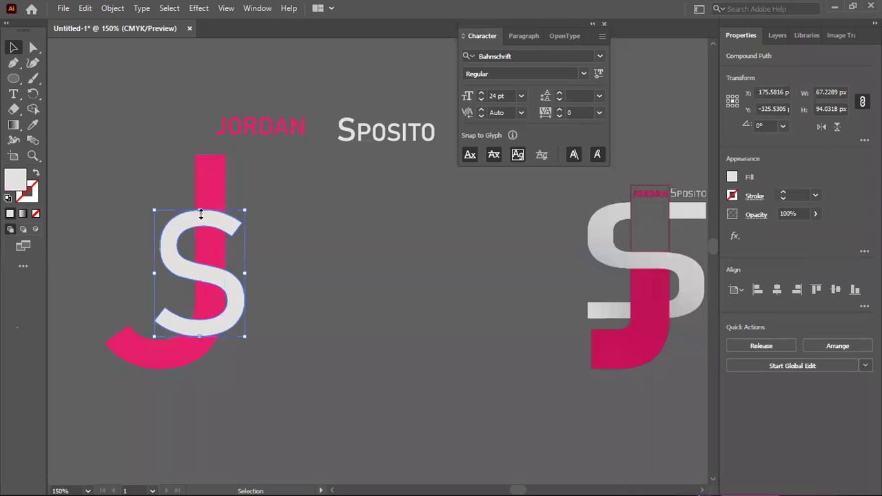
left_click_drag(245, 339, 280, 354)
mouse_move(247, 314)
left_mouse_down()
mouse_move(242, 292)
mouse_move(249, 306)
mouse_move(234, 320)
left_mouse_up()
left_click_drag(203, 347, 209, 317)
left_click_drag(252, 272, 256, 272)
Step: Widen the pink J by its side handle to about 95 × 159 px
left_click(366, 253)
left_click(227, 261)
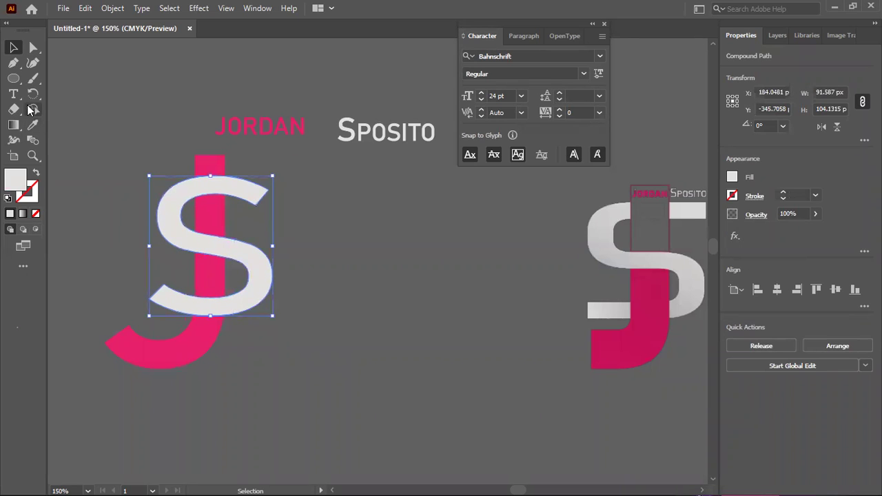
left_click(252, 243)
left_click(225, 228)
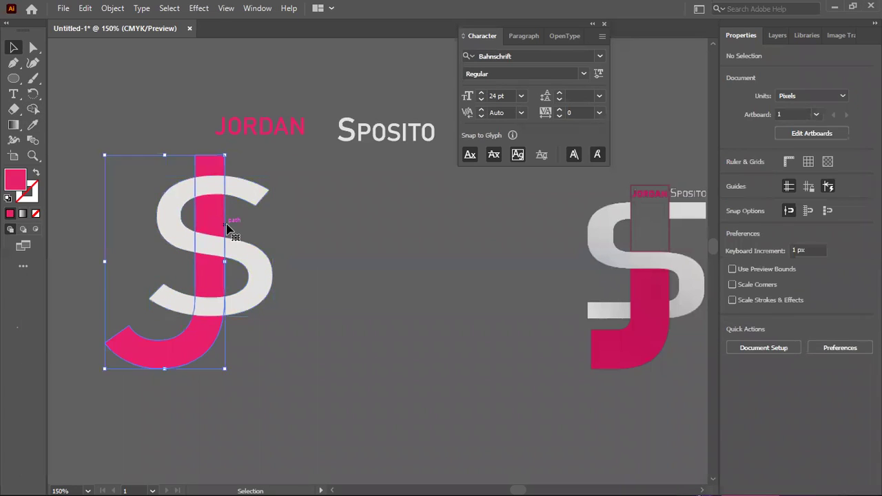
left_click_drag(226, 262, 267, 221)
key("a")
key("v")
left_click(301, 244)
Step: Place the pink J behind the light-grey S
left_click(394, 216)
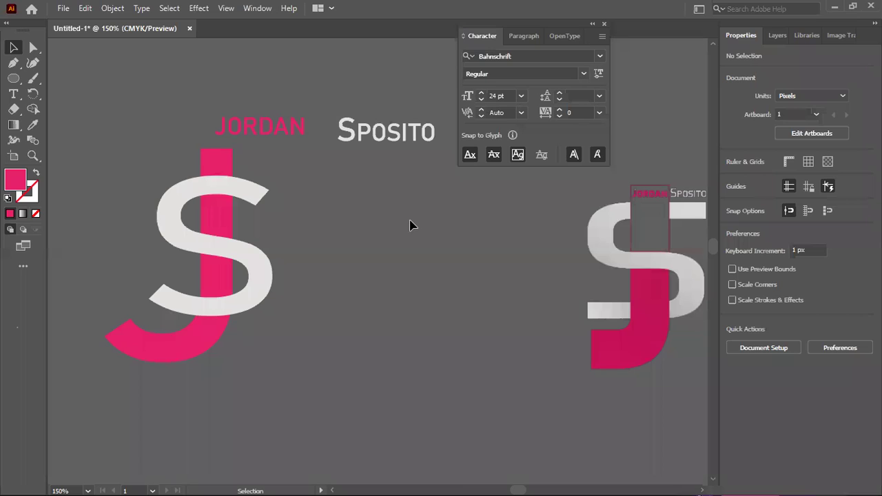
left_click(226, 193)
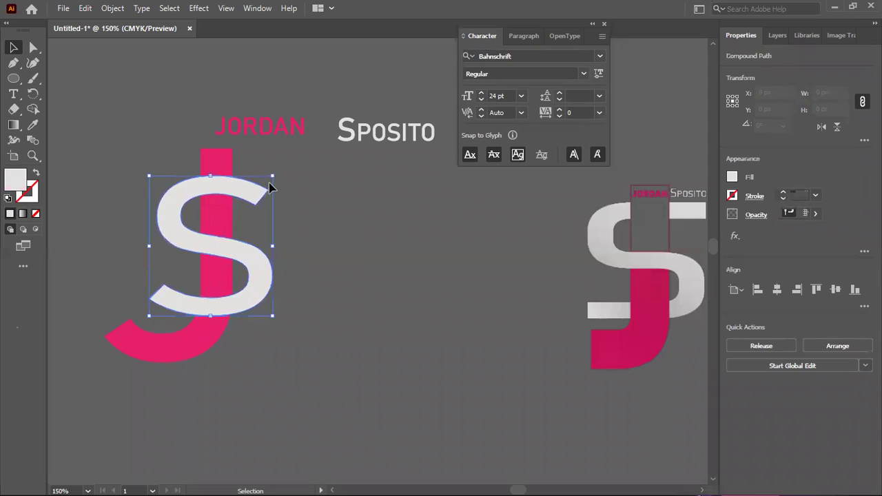
left_click(148, 355)
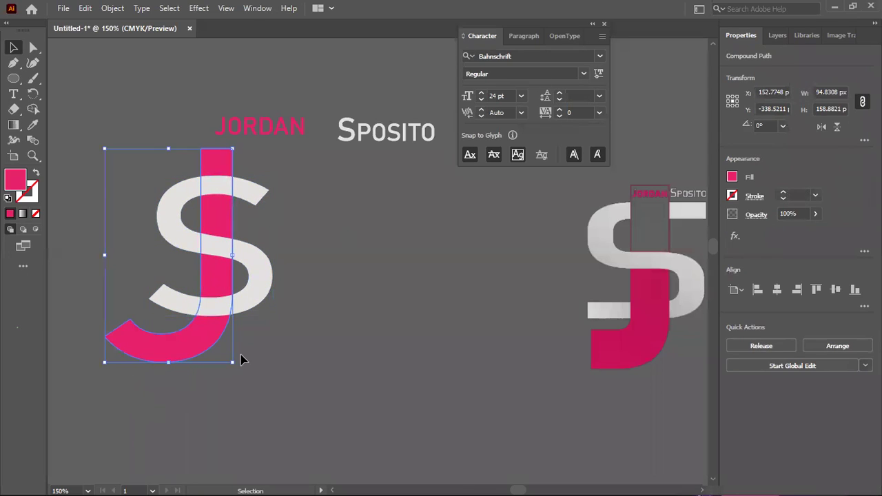
left_click(391, 331)
key("ctrl+z")
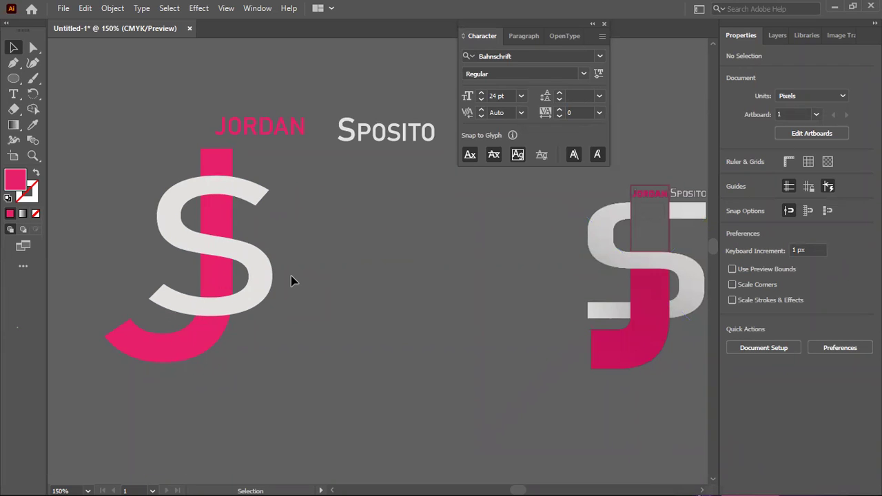
Step: Draw a 159 px vertical line with the Line Segment Tool along the S's left edge through the J
left_click(13, 63)
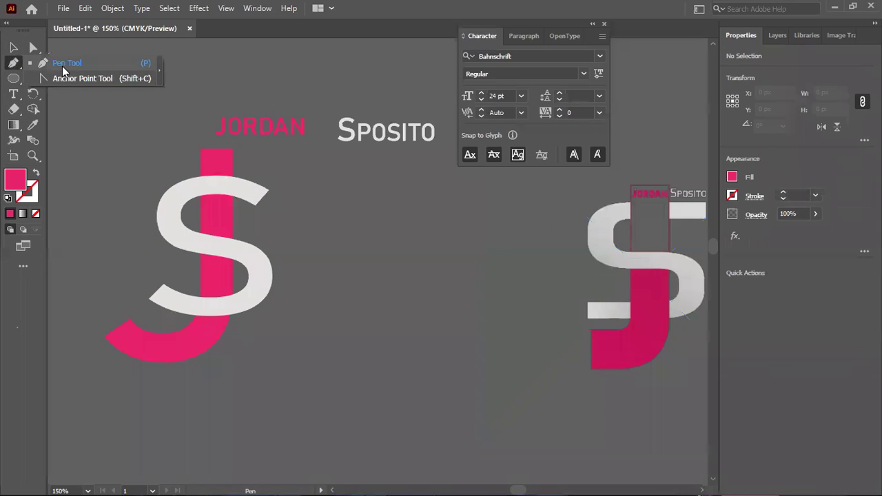
left_click(62, 65)
left_click(14, 79)
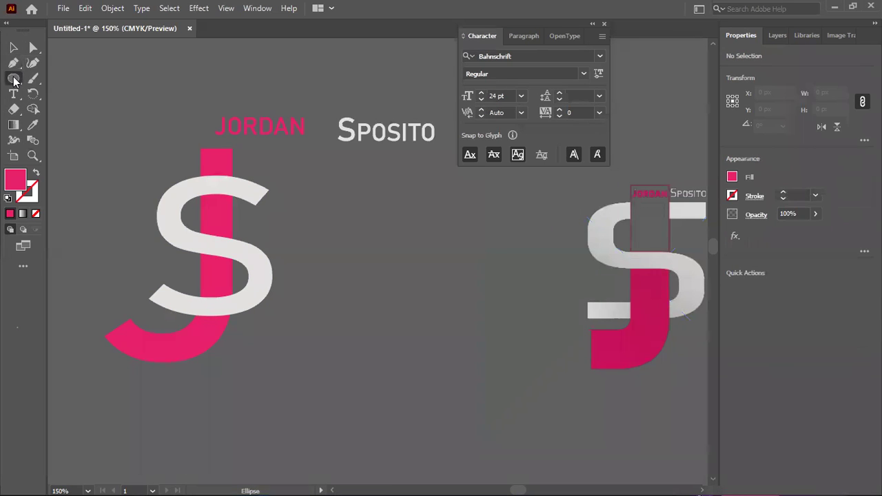
right_click(14, 80)
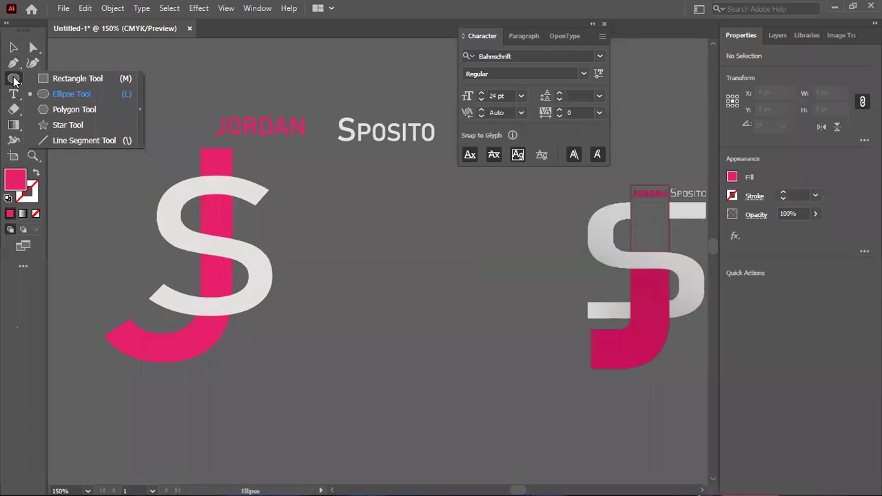
left_click(83, 141)
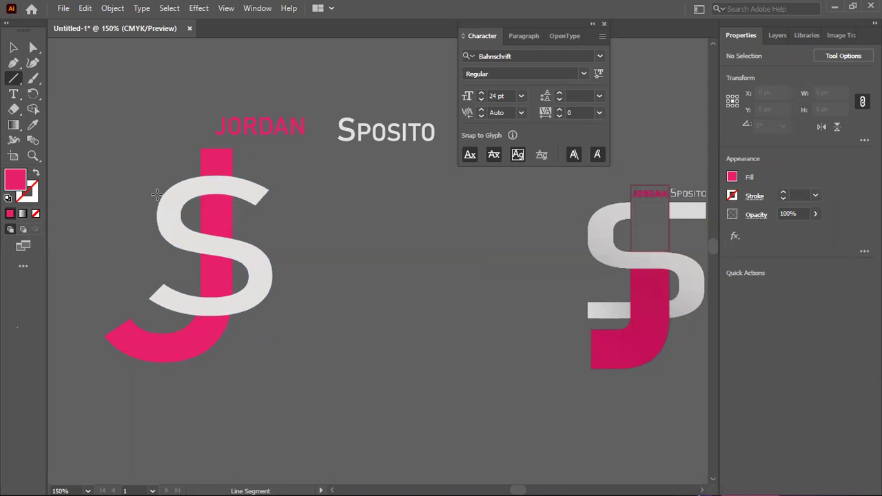
left_click(154, 191)
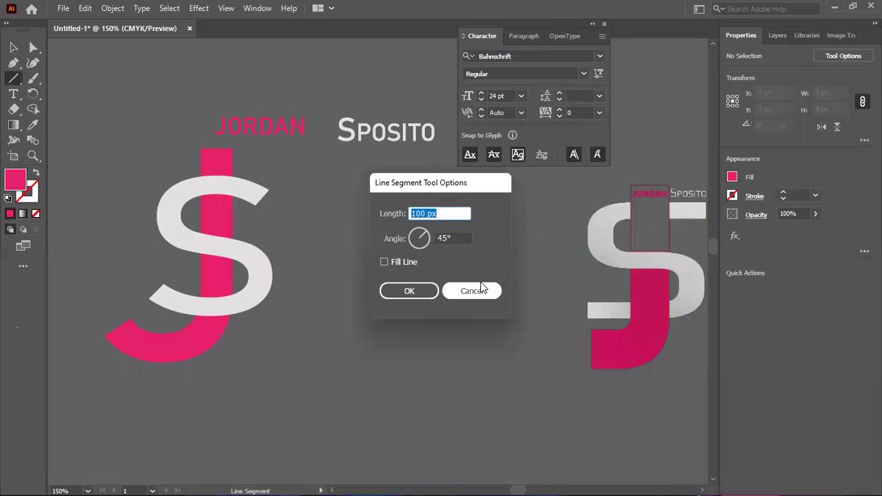
key("Escape")
left_click_drag(157, 229, 157, 415)
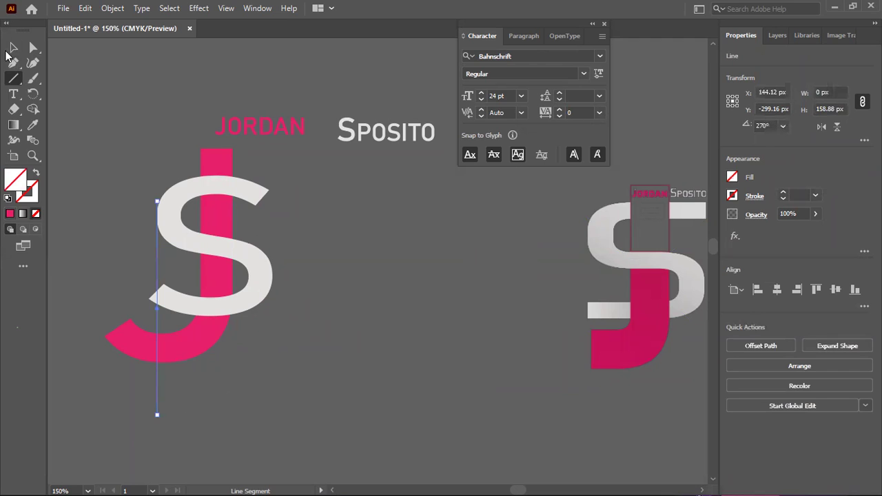
left_click(13, 48)
left_click(141, 282)
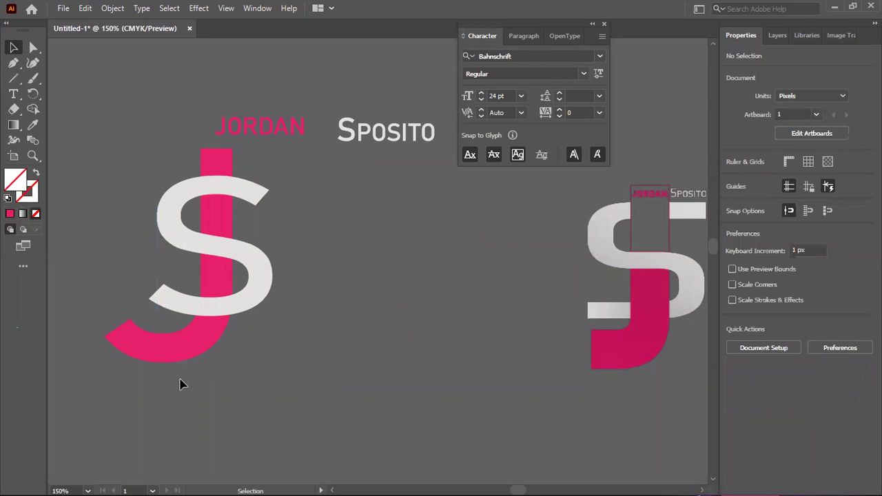
left_click(159, 387)
Step: Apply Pathfinder Divide to the J, S and line, then ungroup the pieces
left_click(179, 357, "shift")
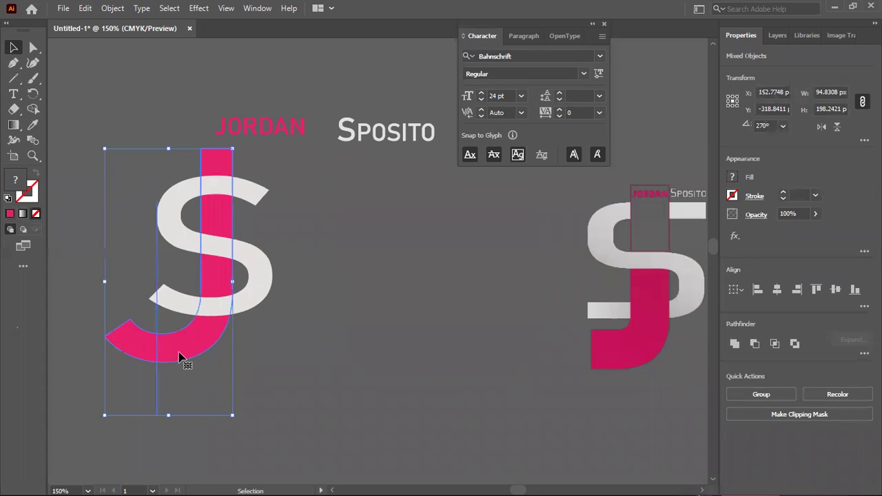
left_click(247, 8)
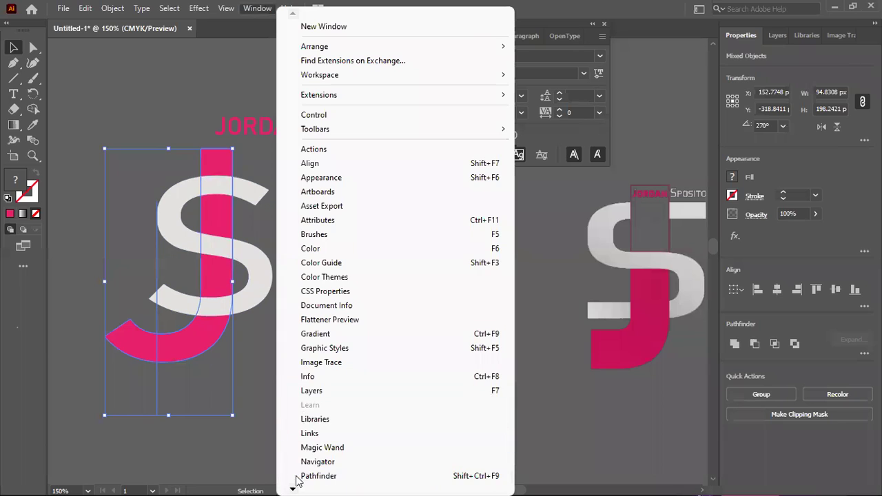
mouse_move(295, 480)
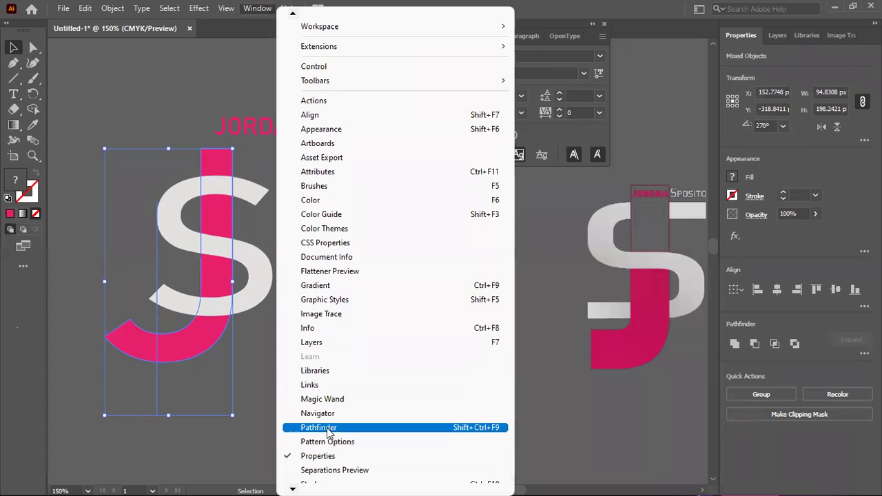
left_click(329, 429)
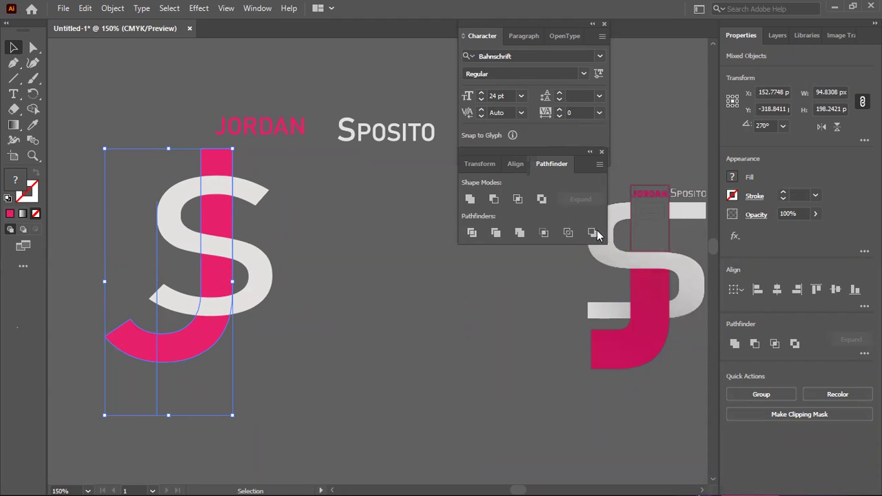
left_click(472, 233)
right_click(157, 338)
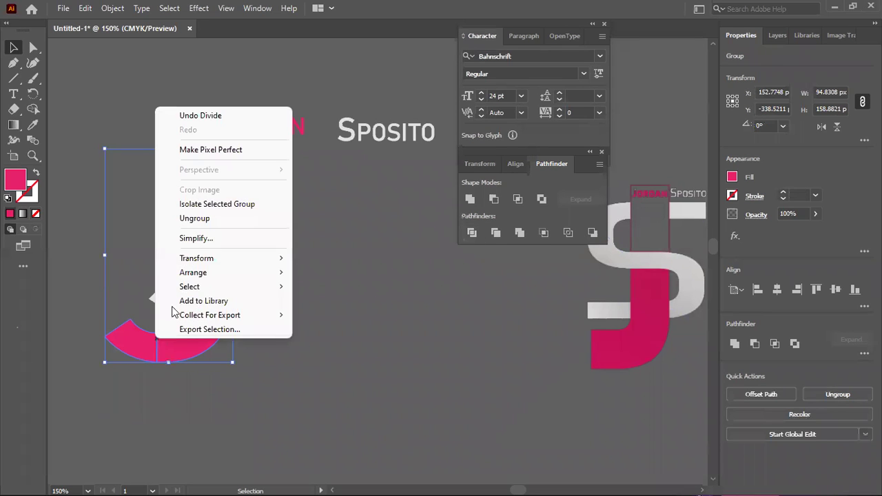
left_click(199, 220)
Step: Delete the J's tail piece, then undo so the tail is restored
left_click(342, 305)
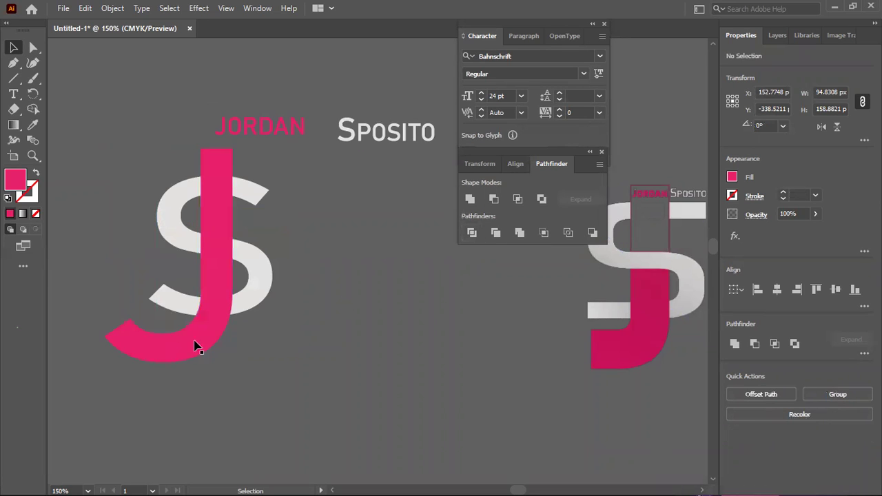
left_click(102, 301)
key("Delete")
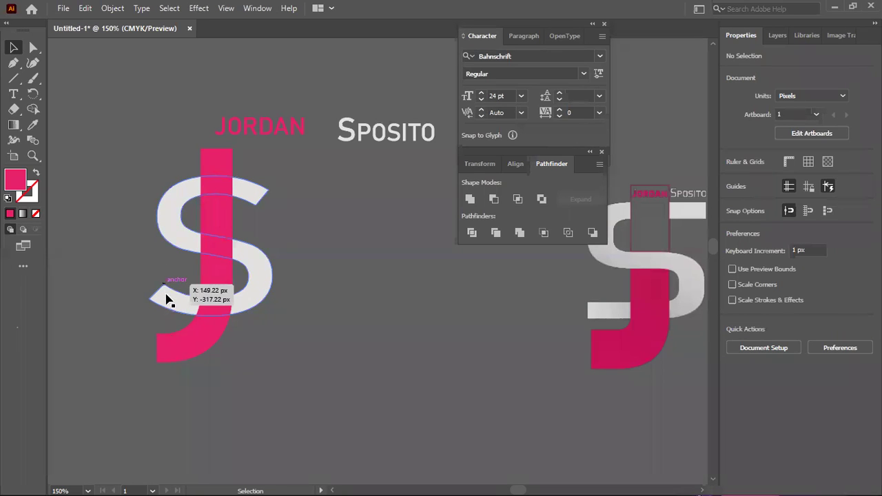
key("ctrl+z")
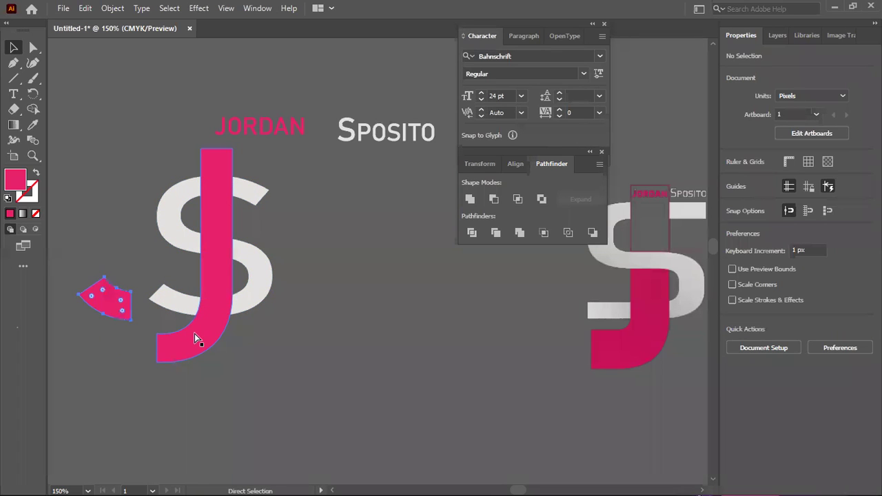
key("ctrl+z")
key("ctrl+z")
Step: Move the vertical line left onto the S's lower tip
left_click(289, 400)
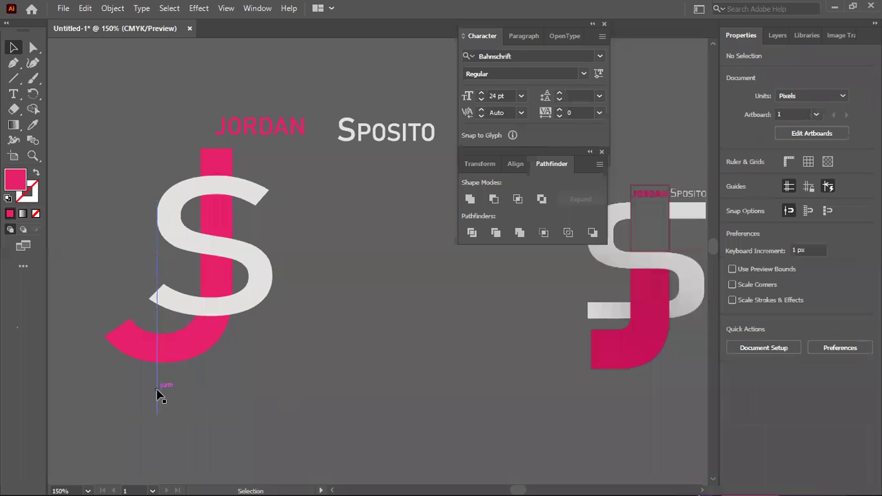
left_click_drag(157, 394, 168, 396)
scroll(164, 302, "up", 5)
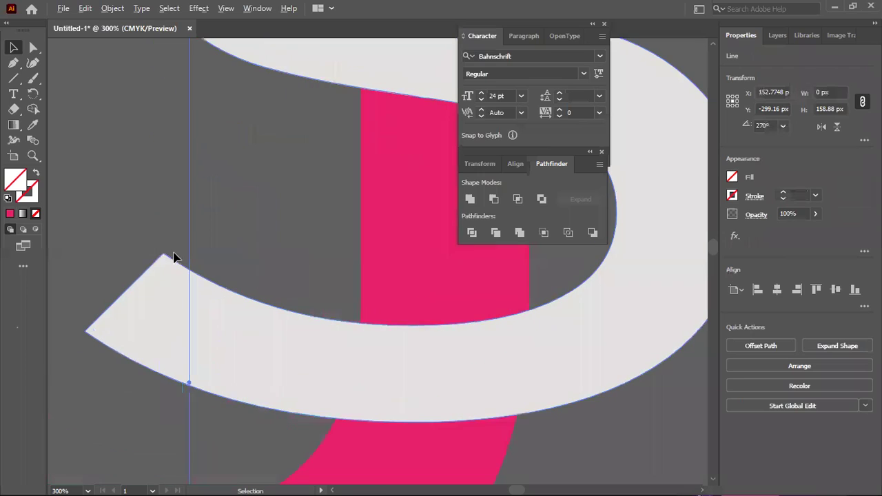
left_click_drag(190, 231, 165, 233)
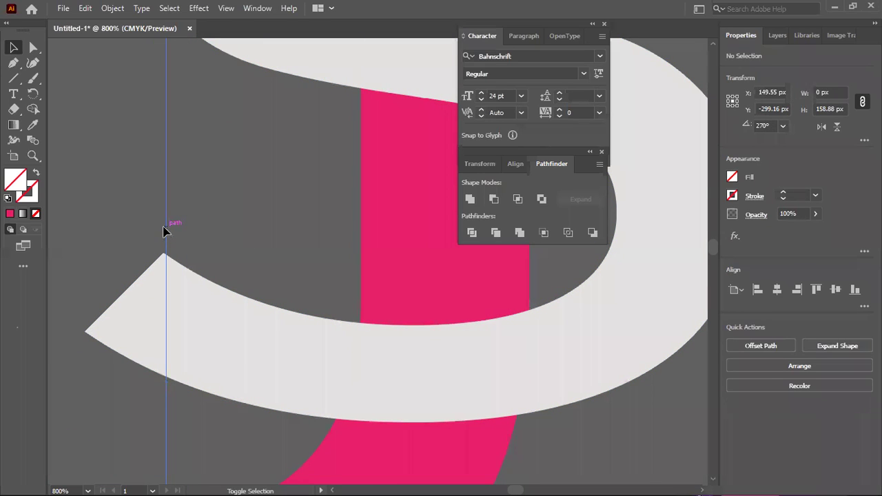
left_click(174, 228)
left_click_drag(168, 232, 227, 290)
scroll(207, 252, "down", 7)
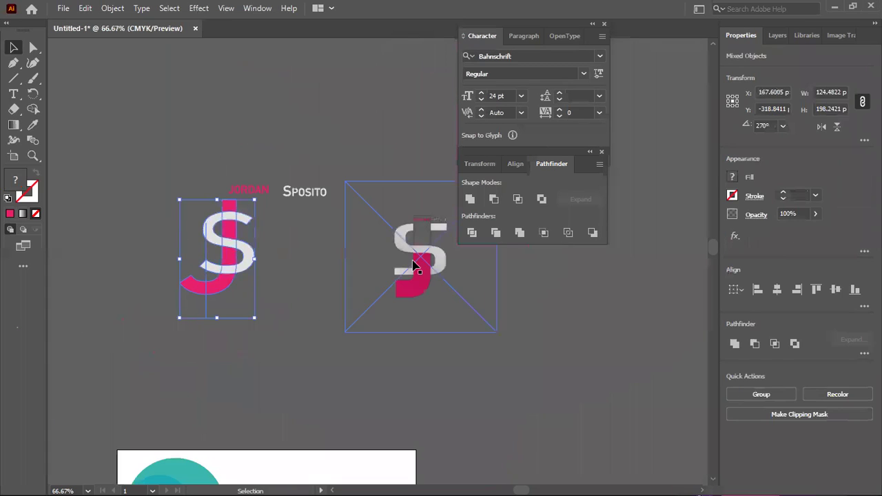
Step: Drag the line's top anchor down to the S, then select J, S and line together
left_click(288, 287)
scroll(193, 253, "up", 3)
left_click(229, 239)
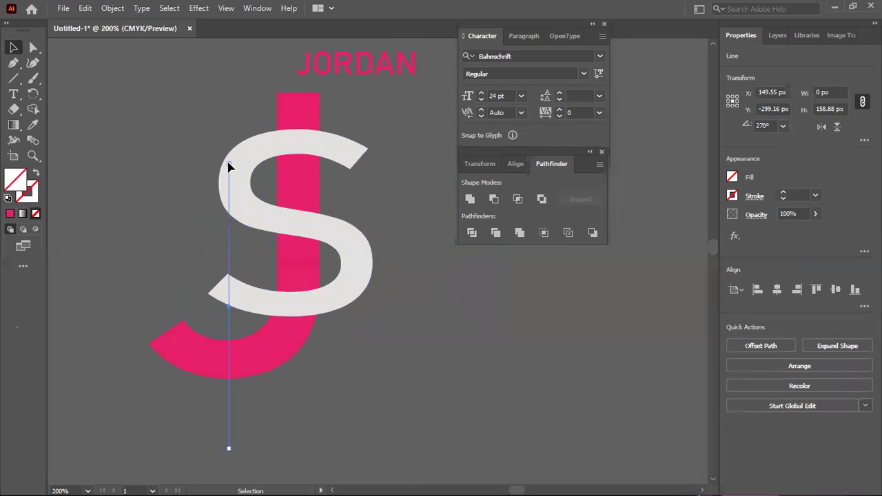
left_click_drag(230, 181, 229, 235)
left_click_drag(368, 365, 103, 246)
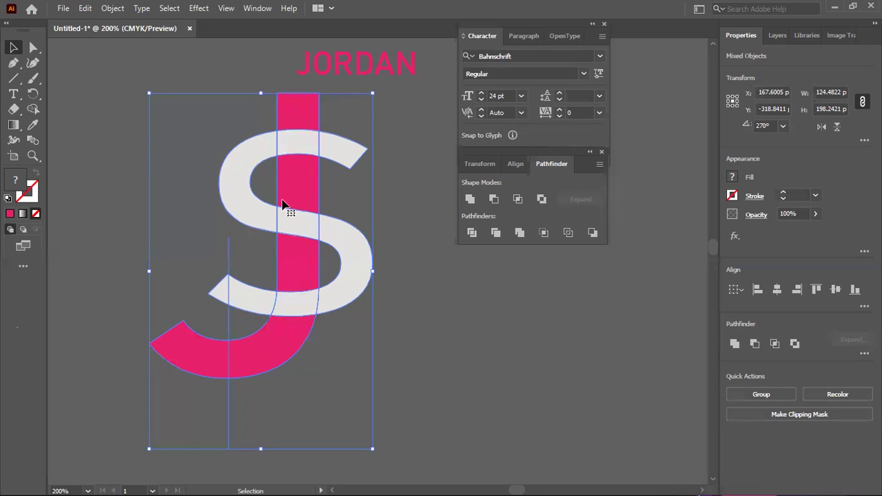
Step: With Shape Builder, remove the J's tail and the S's lower-left tip left of the line
left_click(39, 107)
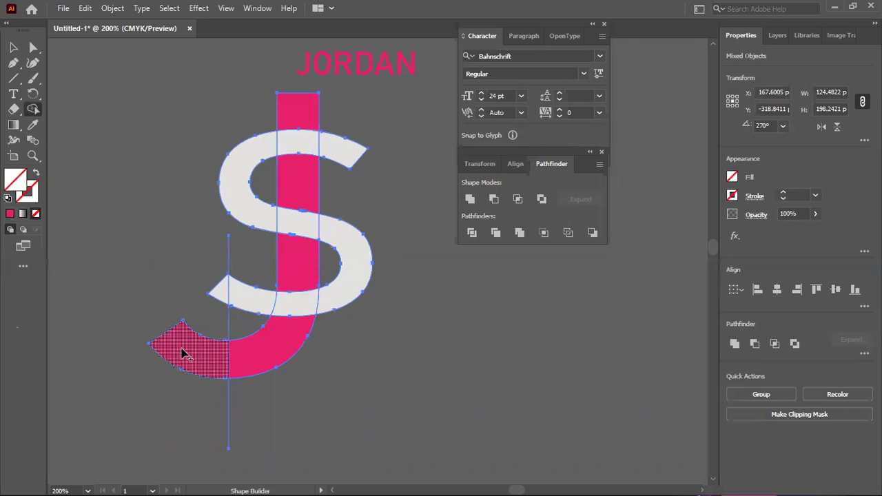
left_click(185, 353, "alt")
left_click(219, 290, "alt")
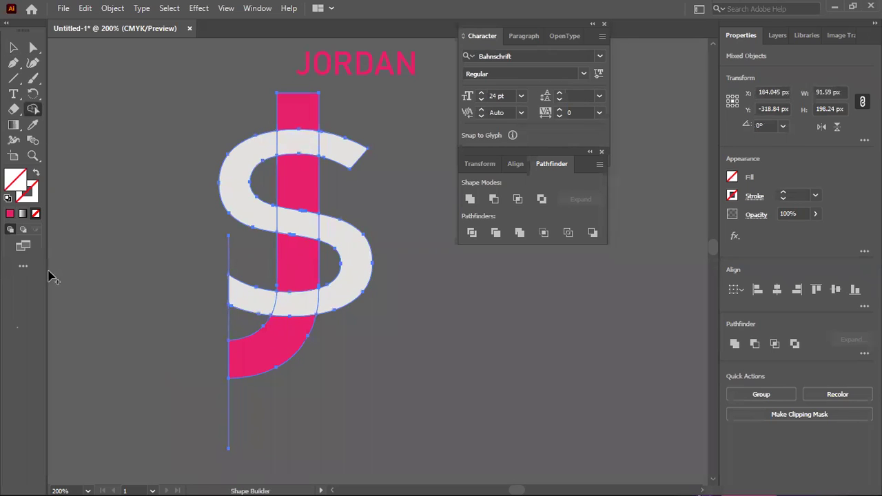
Step: Delete the leftover thin vertical line
left_click(13, 46)
left_click(180, 292)
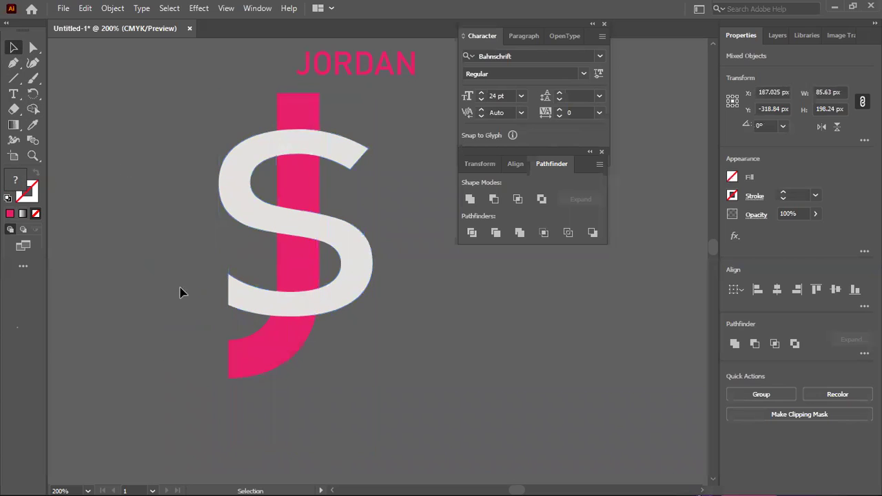
left_click(231, 324)
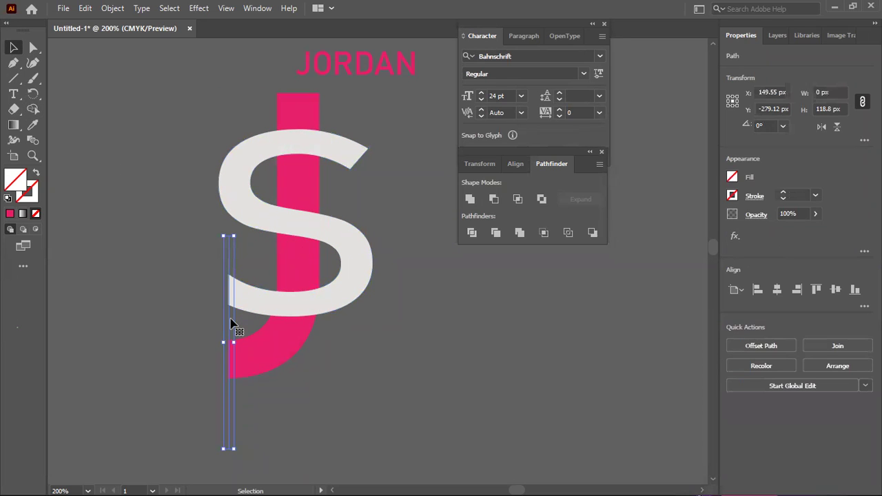
key("Delete")
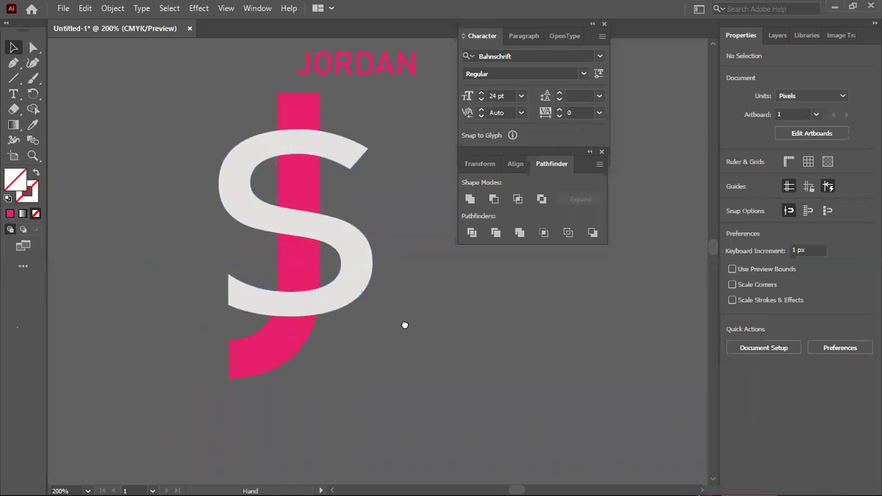
left_click_drag(404, 323, 261, 320)
scroll(260, 321, "down", 1)
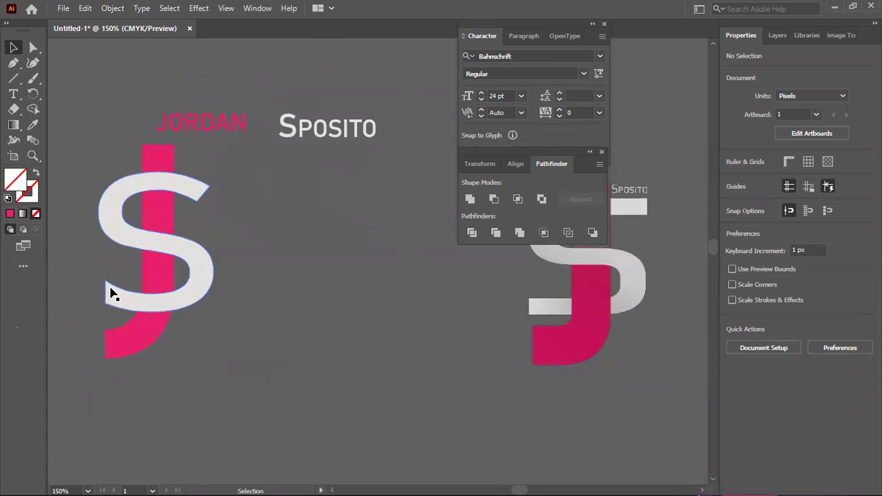
scroll(131, 308, "up", 3)
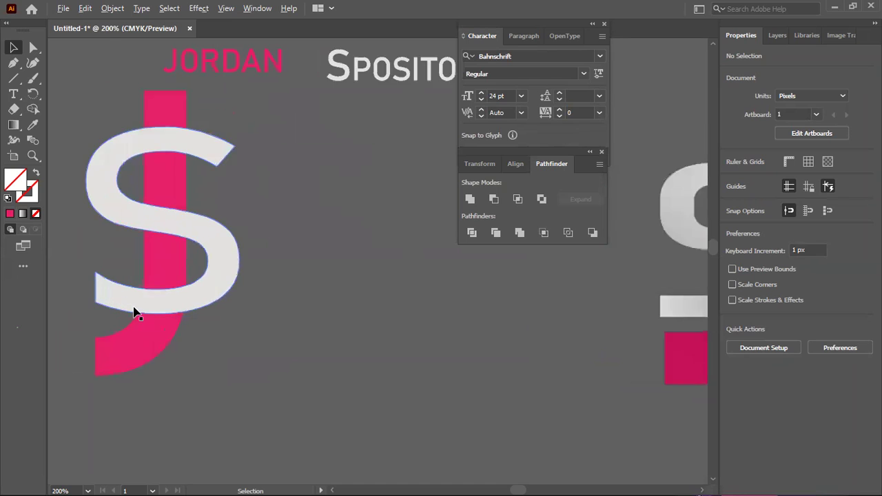
scroll(293, 279, "down", 1)
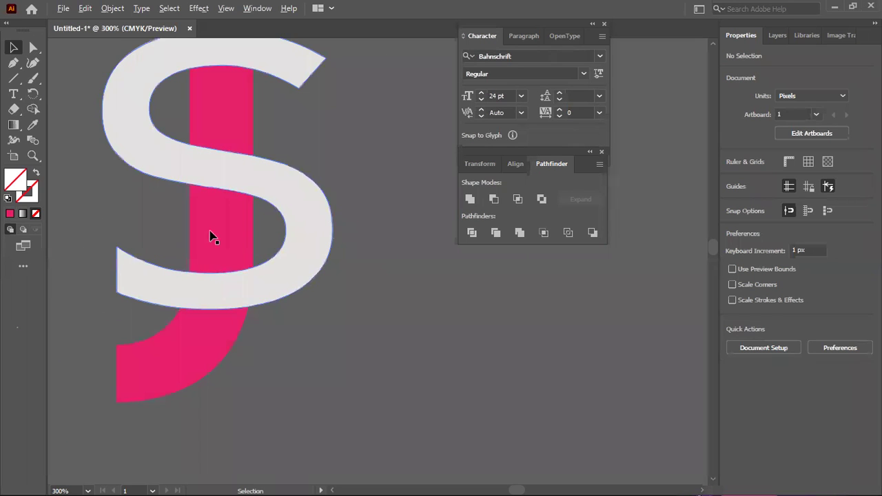
scroll(260, 244, "down", 2)
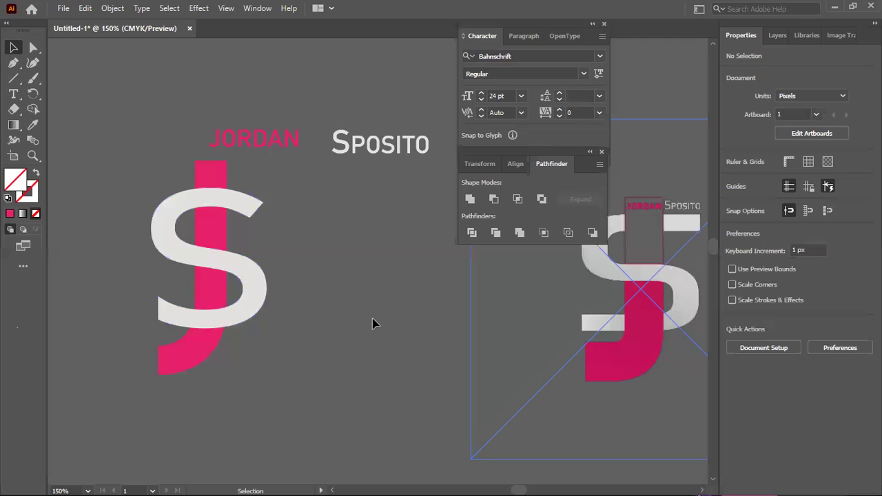
left_click(234, 200)
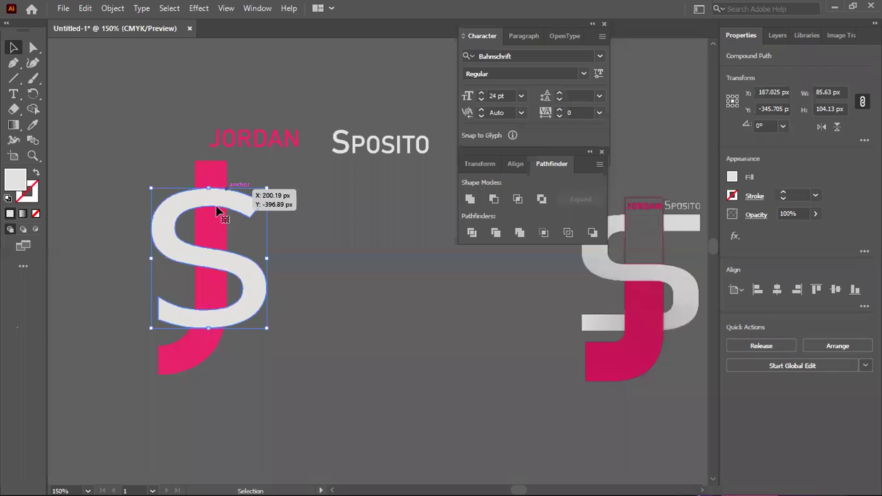
Step: Divide the selected J and S with Pathfinder and ungroup the pieces
left_click(328, 277)
left_click(218, 243)
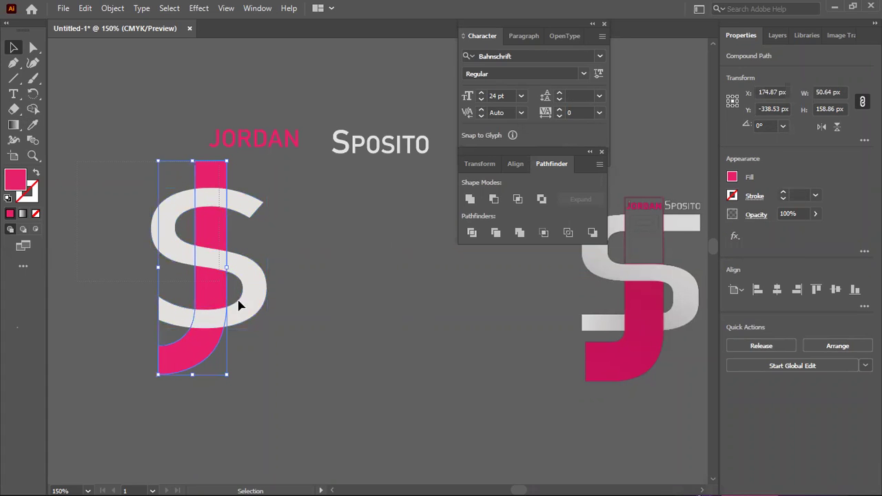
left_click(266, 332, "shift")
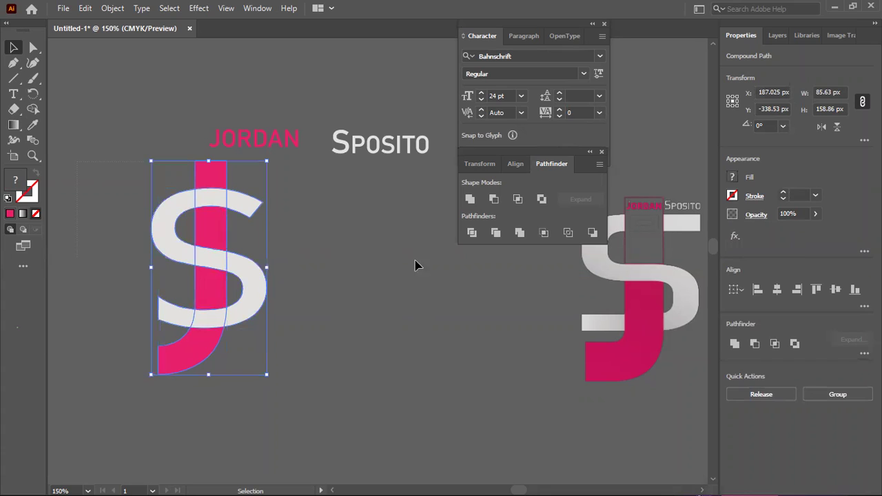
left_click(471, 232)
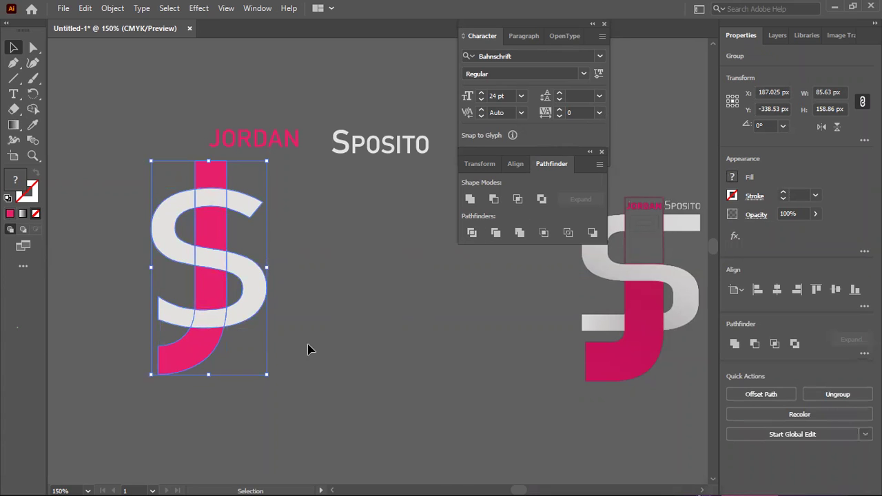
right_click(219, 263)
left_click(274, 375)
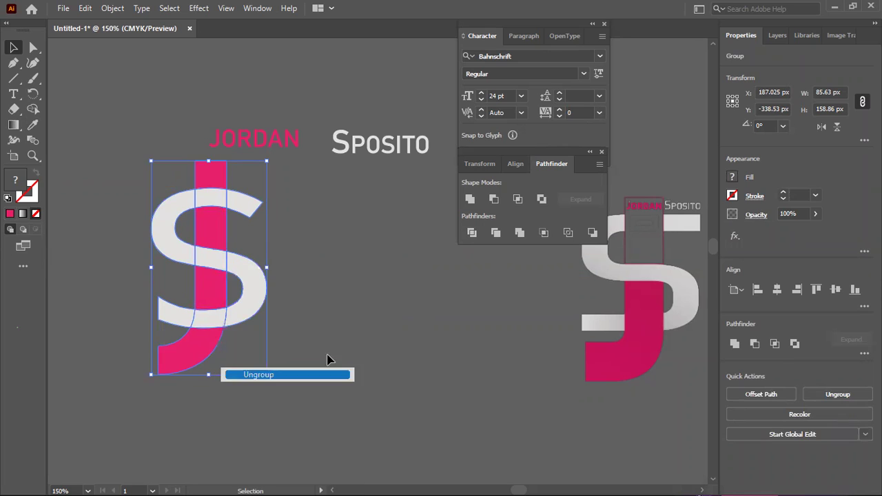
left_click(358, 354)
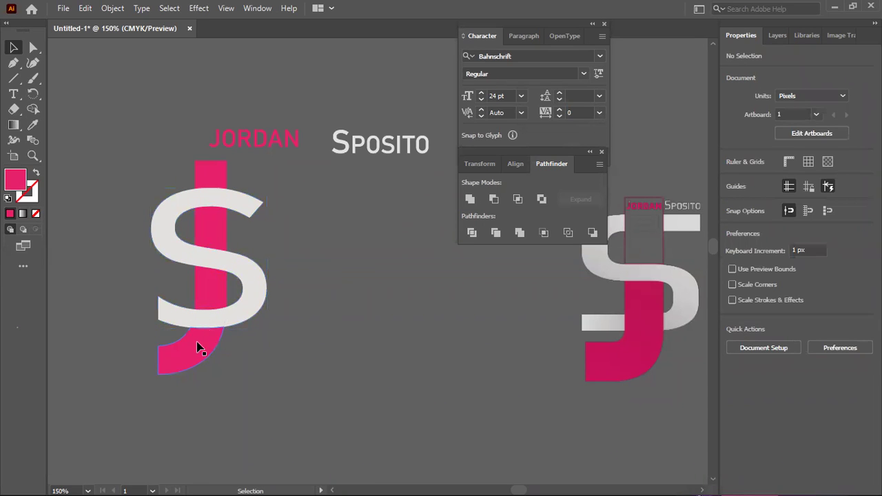
Step: Recolour the piece where the J crosses the S's bottom curve pink with the Eyedropper
left_click(214, 326)
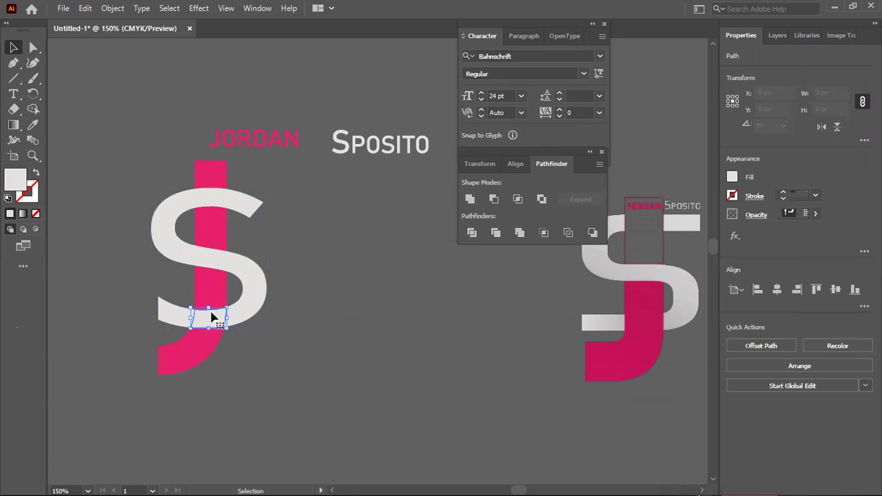
left_click(35, 124)
left_click(202, 213)
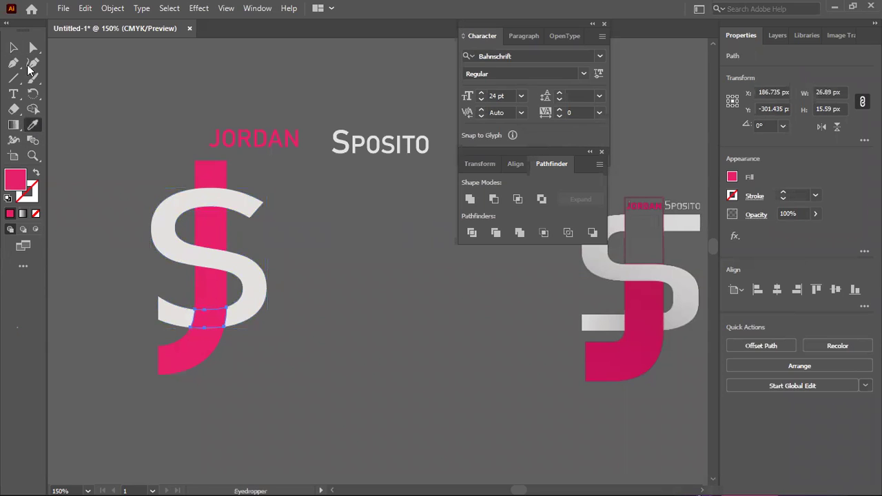
left_click(13, 47)
left_click(88, 74)
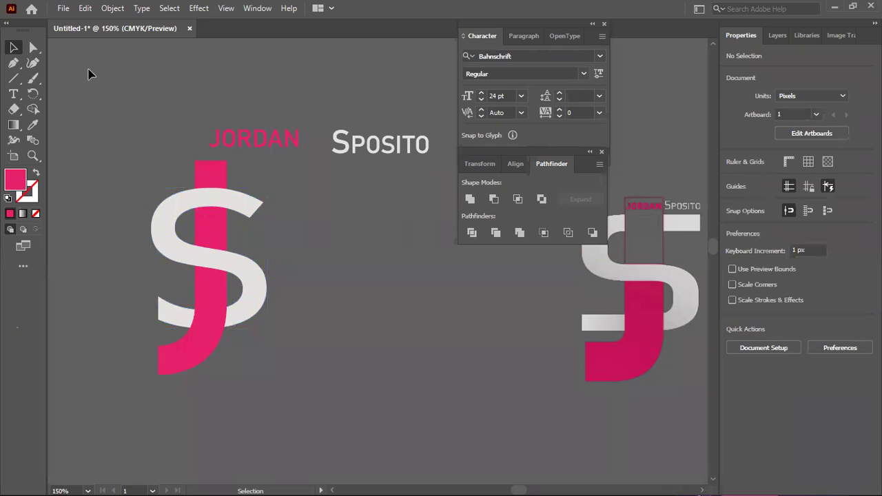
Step: Recolour the small overlap piece at the S's top with the J's pink
left_click(213, 201)
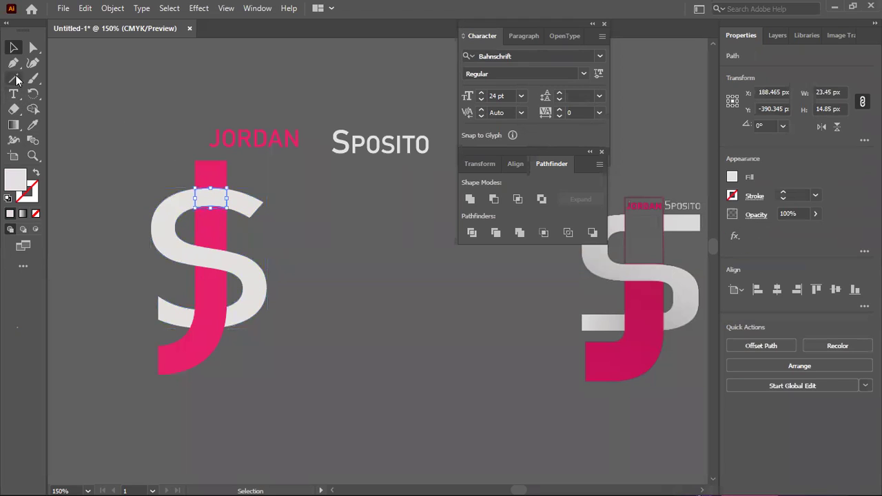
left_click(33, 125)
left_click(219, 167)
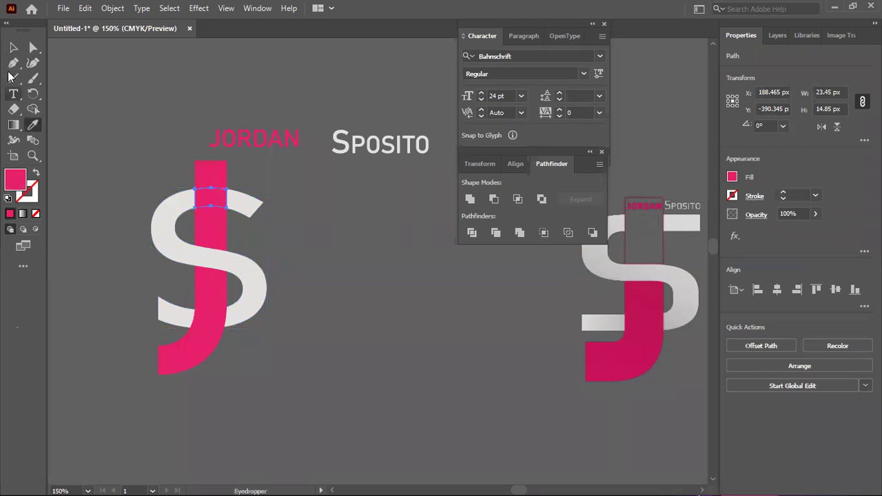
key("v")
left_click(137, 108)
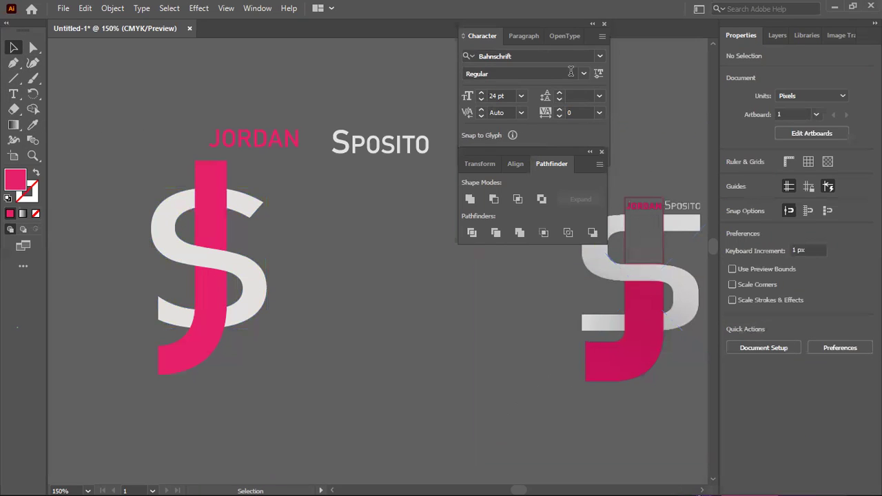
Step: Close the Character panel and the Transform/Align/Pathfinder panel group
left_click_drag(544, 21, 515, 18)
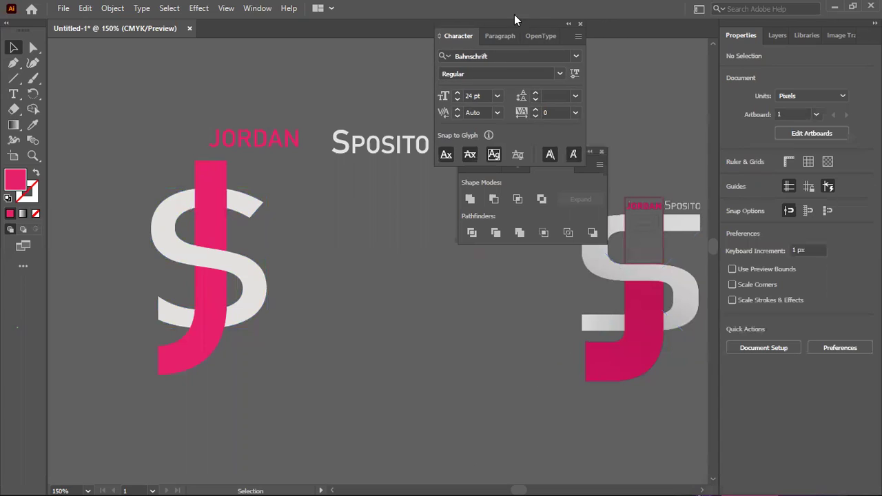
left_click(574, 23)
left_click(602, 152)
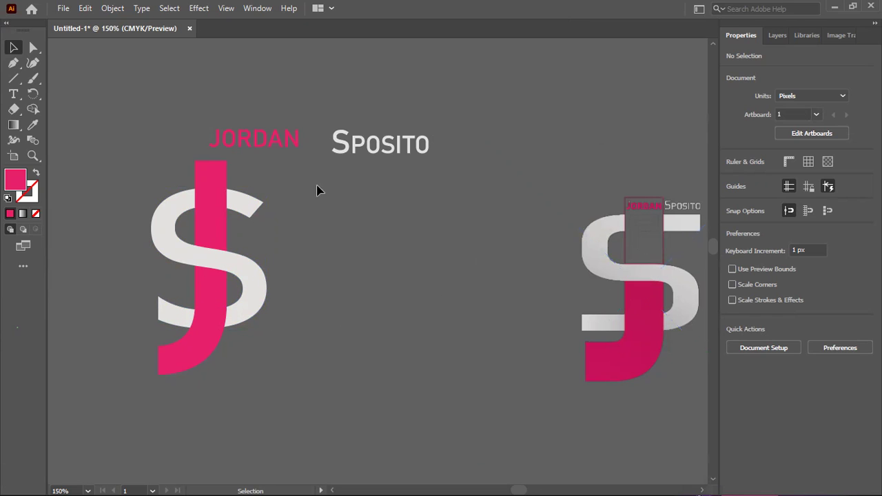
Step: Select the S's upper-left path at its top arm
left_click(245, 205)
left_click_drag(197, 197, 181, 197)
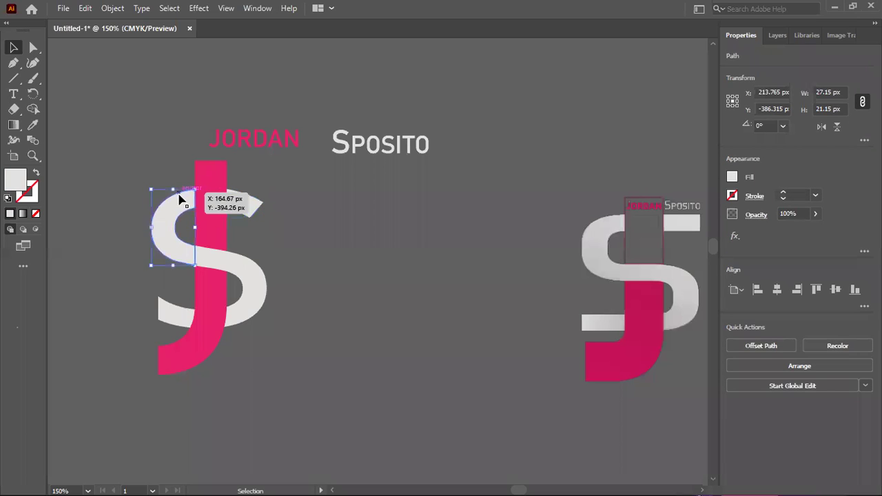
left_click(323, 213)
scroll(155, 219, "up", 3)
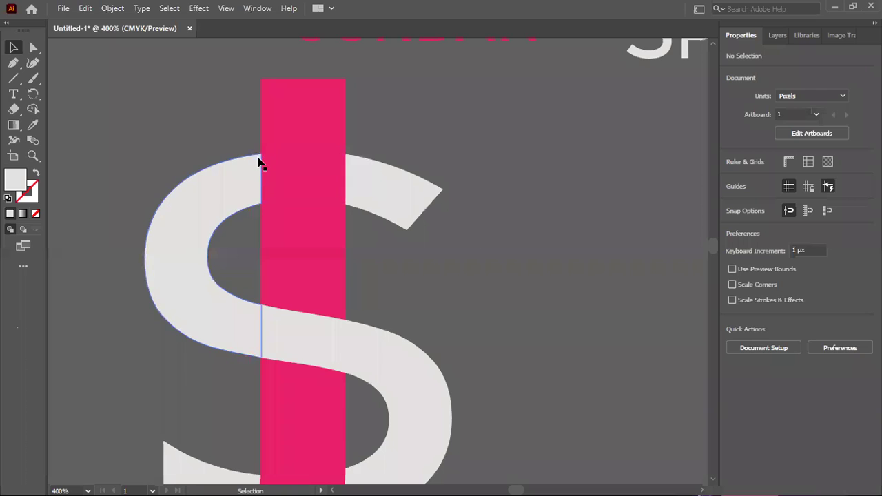
left_click(419, 191)
left_click(417, 190)
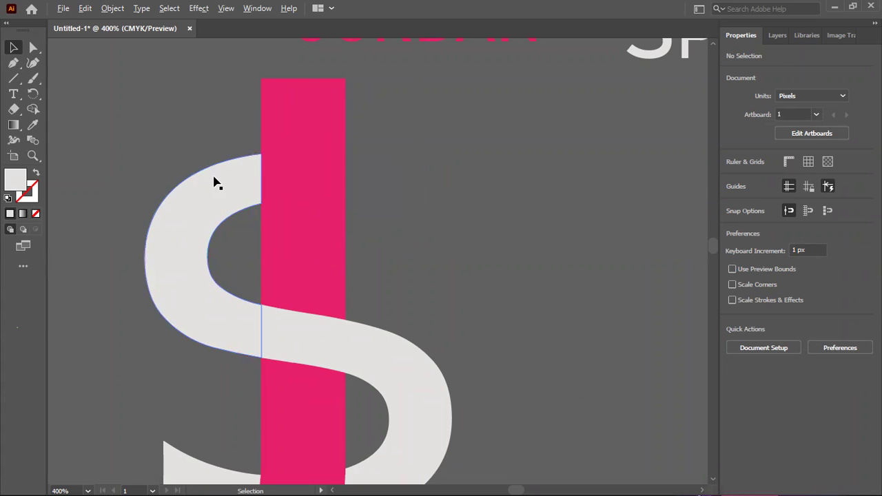
scroll(213, 183, "up", 2)
left_click(197, 161)
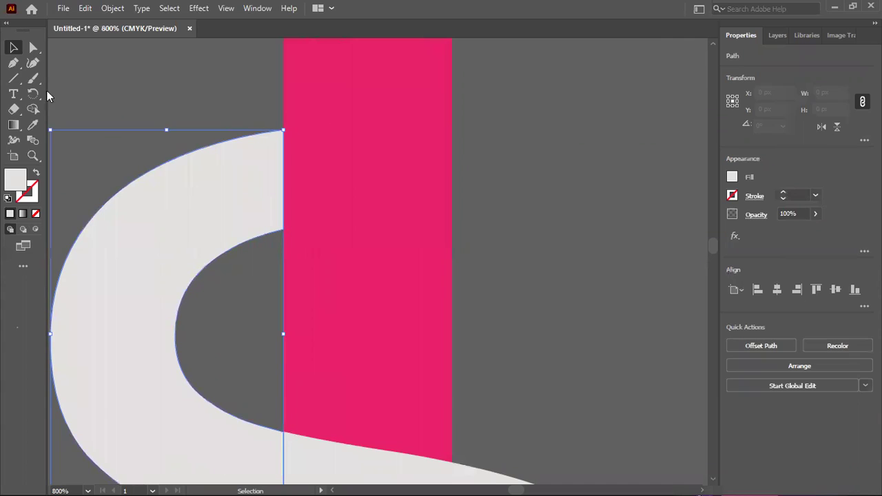
Step: In Outline view, draw a rectangle covering the S's top arm across the J
left_click(13, 78)
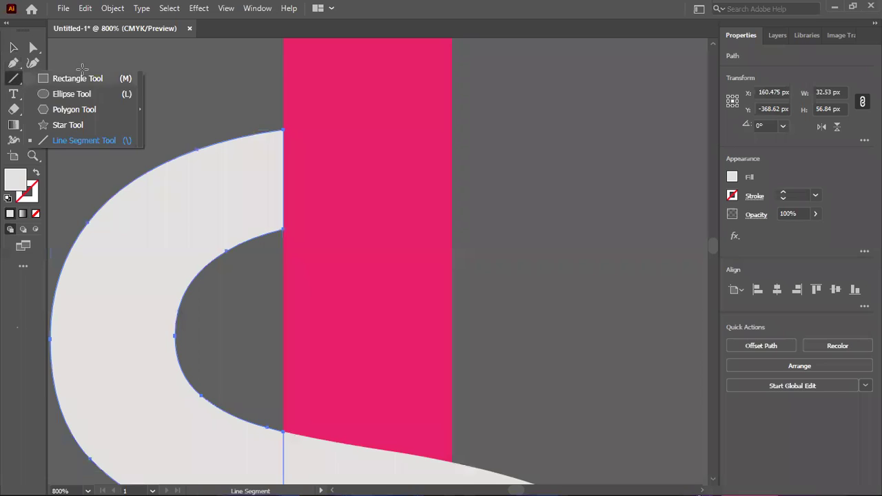
left_click(77, 78)
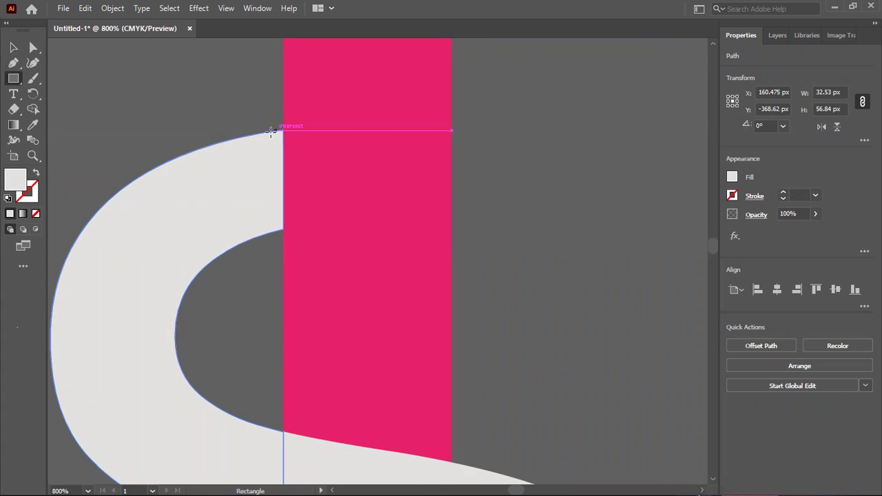
key("ctrl+y")
scroll(273, 131, "up", 1)
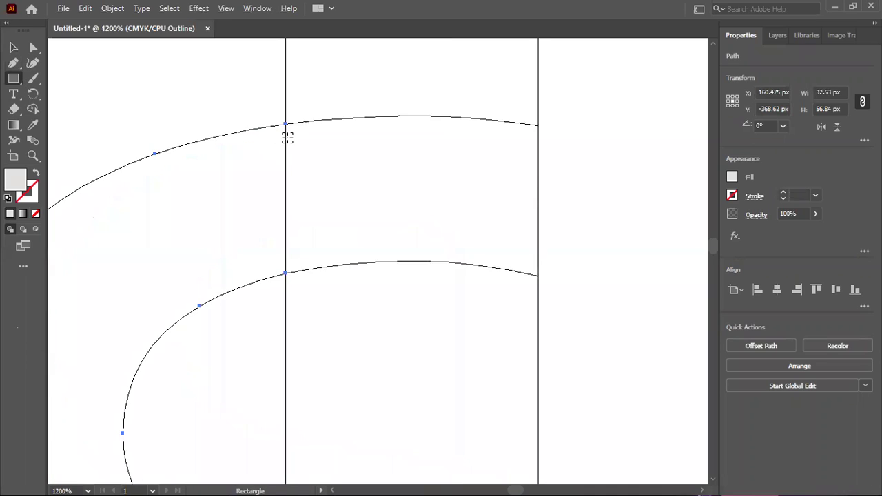
left_click_drag(286, 125, 603, 274)
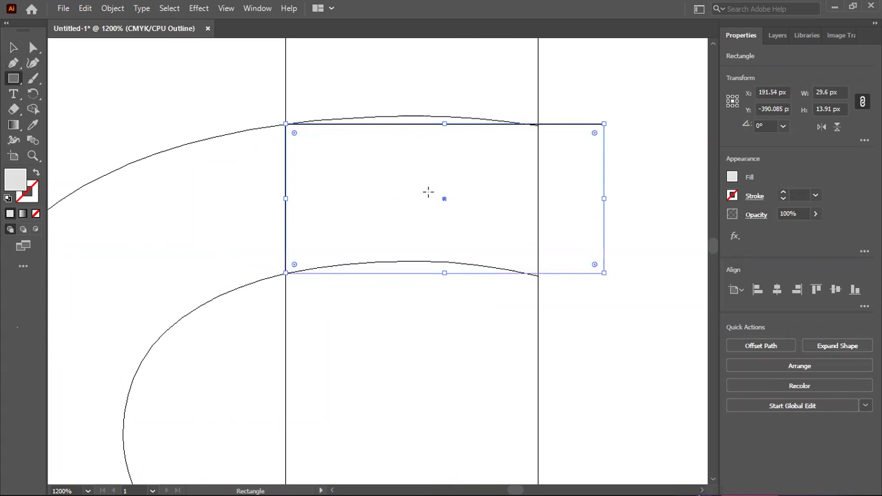
key("ctrl+y")
key("v")
Step: Widen the new rectangle to the right
key("ctrl+h")
key("ctrl+shift+a")
scroll(521, 233, "down", 8)
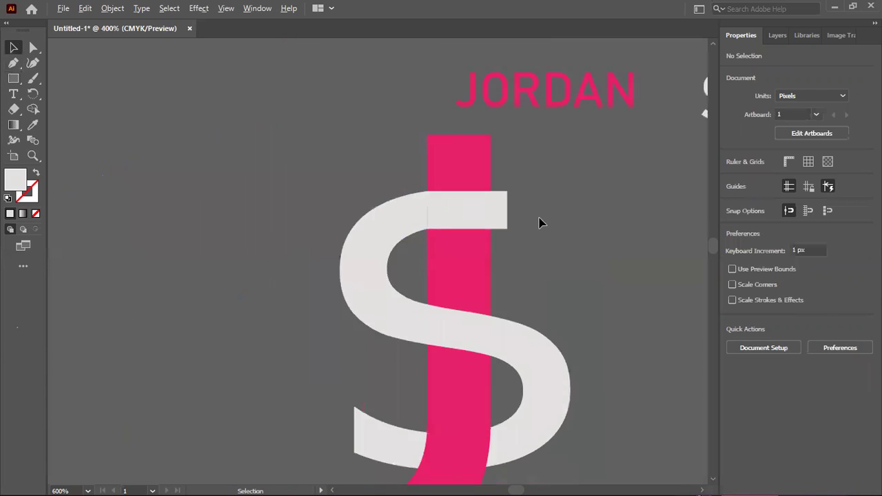
scroll(392, 207, "right", 3)
scroll(399, 211, "up", 1)
left_click(290, 199)
left_click_drag(291, 198, 321, 197)
Step: Send the rectangle to the back so it runs behind the pink J
key("ctrl+shift+a")
scroll(287, 201, "up", 1)
right_click(285, 198)
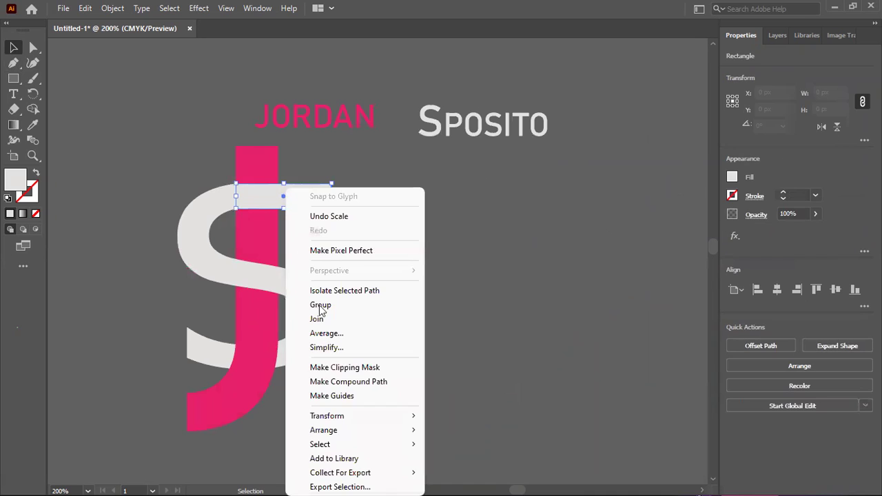
mouse_move(333, 430)
left_click(462, 411)
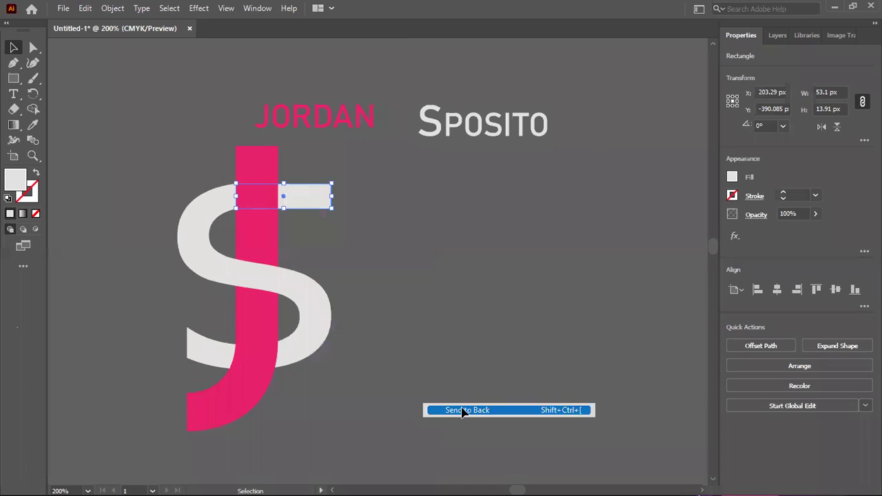
left_click(473, 326)
Step: Delete the small white piece at the S's lower left
key("ctrl+minus")
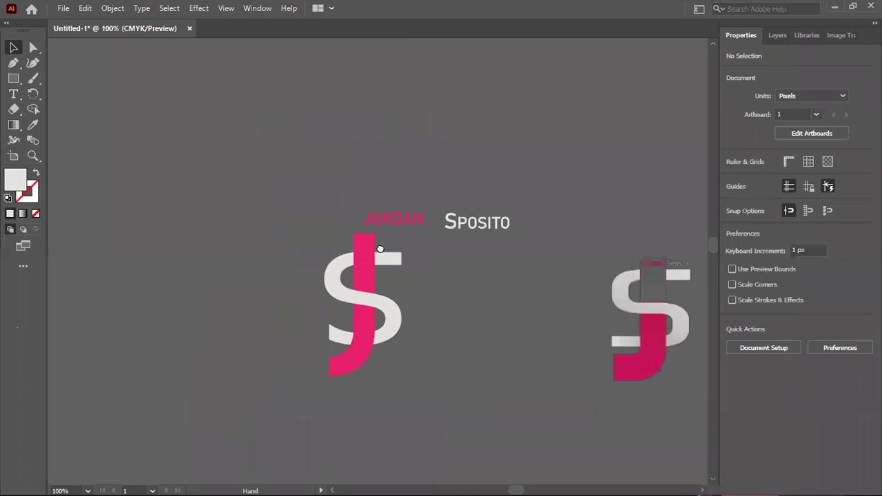
left_click_drag(699, 279, 586, 233)
left_click_drag(461, 242, 461, 241)
scroll(250, 238, "up", 1)
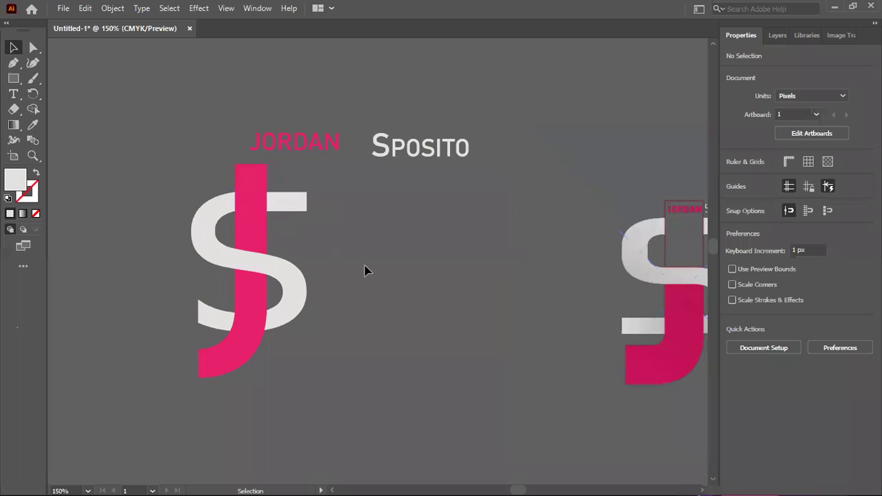
scroll(358, 275, "down", 1)
left_click(218, 303)
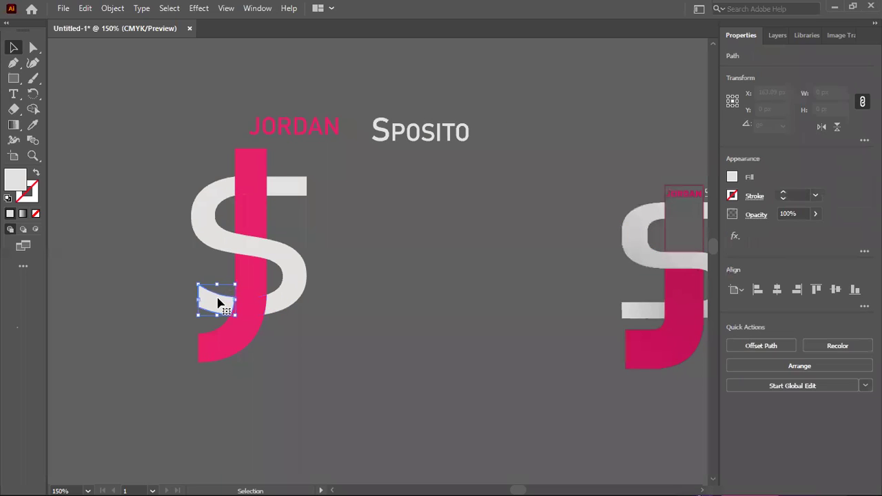
key("Delete")
Step: Draw a flat rectangle along the S's bottom, extending left across the pink J
scroll(231, 311, "up", 2)
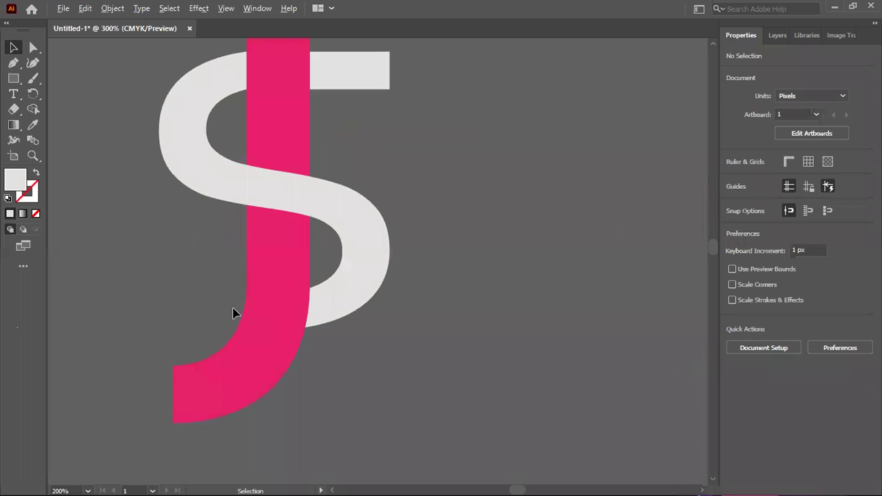
scroll(233, 314, "up", 1)
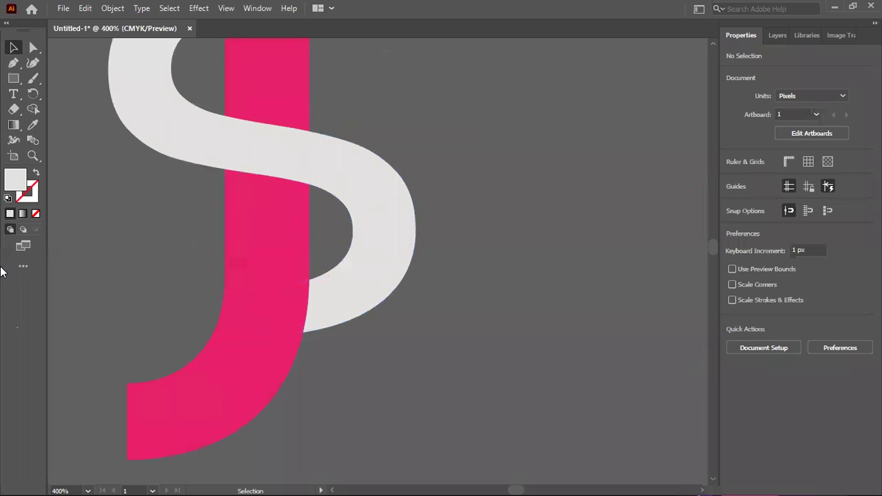
left_click(13, 78)
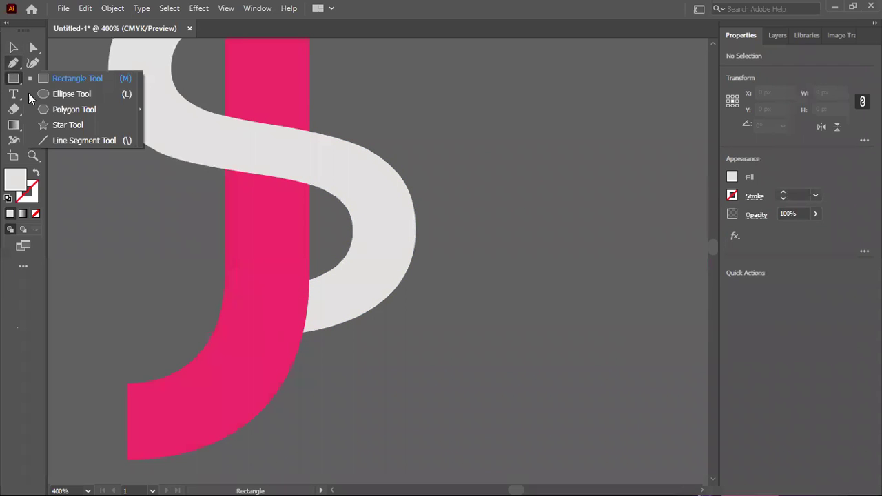
left_click(69, 78)
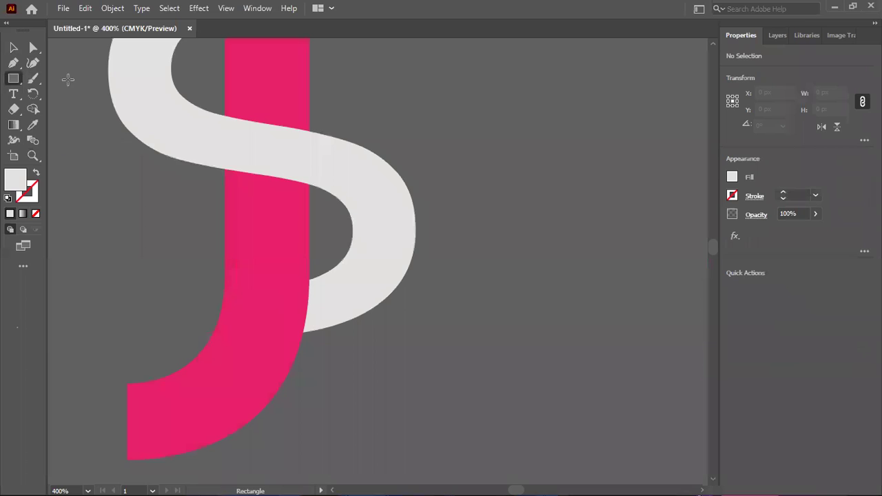
left_click_drag(309, 278, 109, 332)
key("v")
left_click(415, 364)
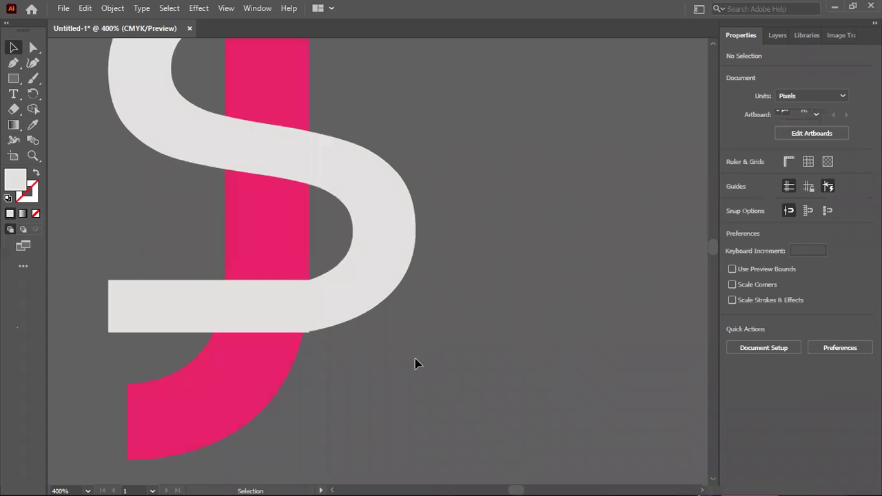
Step: Round the bar's inner bottom-right corner slightly, to about 2 px, with Direct Selection
scroll(372, 362, "up", 3)
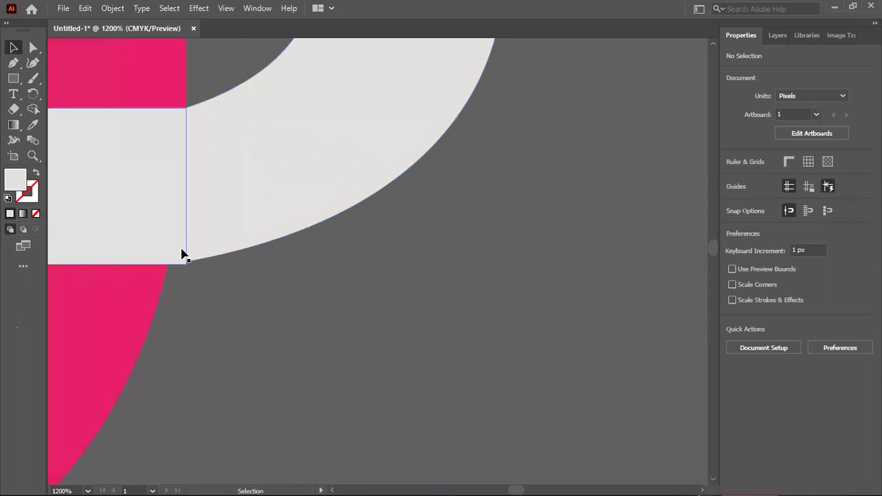
scroll(182, 254, "up", 3)
left_click(151, 274)
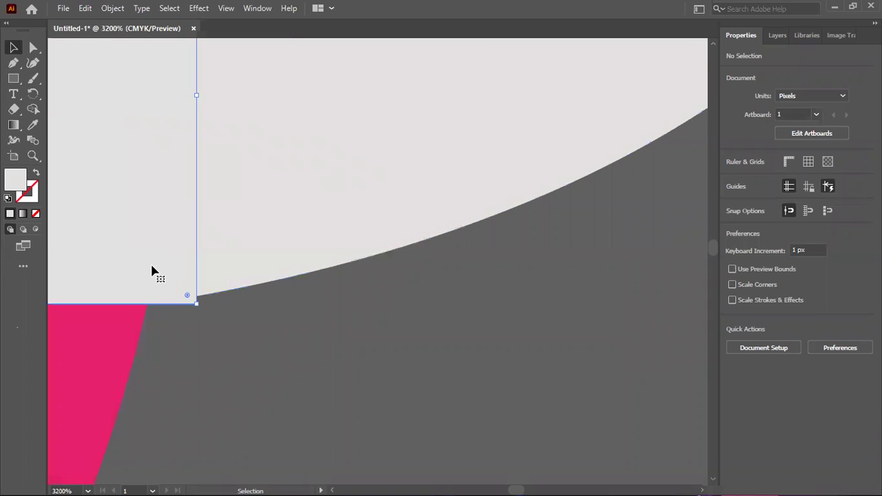
left_click(33, 47)
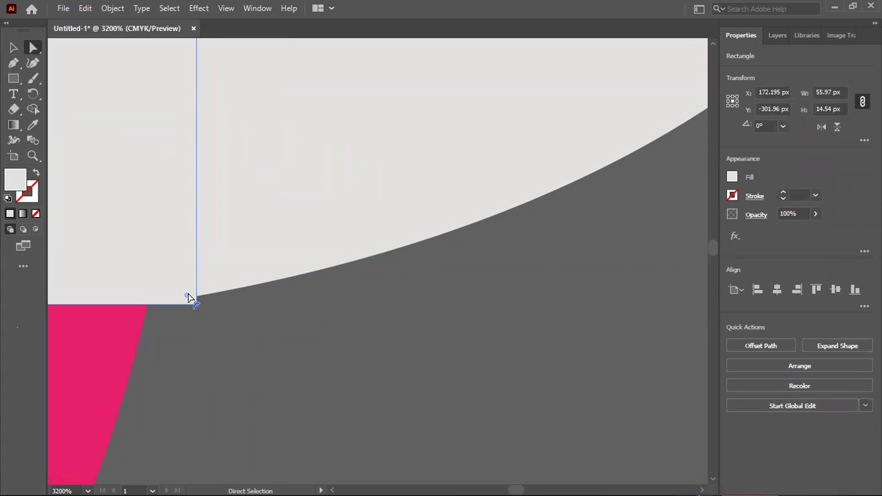
left_click(242, 332)
left_click(185, 297)
left_click_drag(187, 297, 160, 239)
left_click(248, 345)
Step: Send the bottom bar to the back so it sits behind the pink J
scroll(280, 351, "down", 6)
scroll(431, 372, "down", 1)
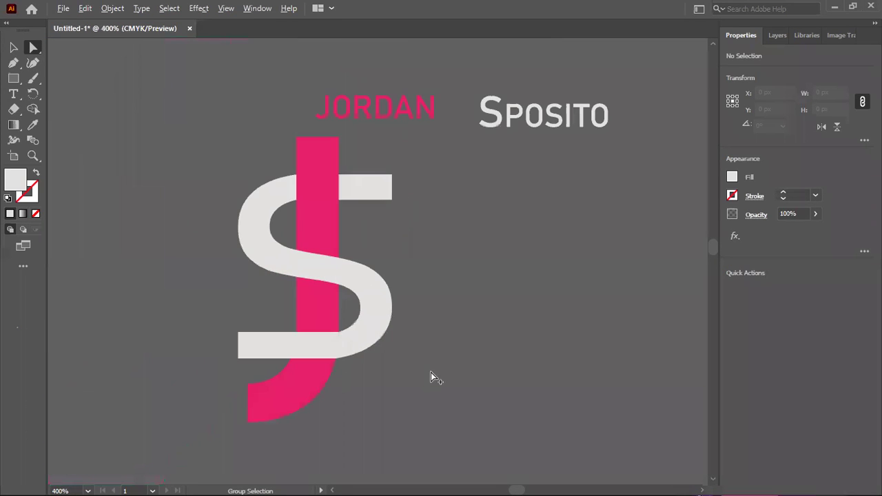
left_click(13, 46)
key("space")
left_click_drag(488, 305, 254, 218)
scroll(296, 266, "down", 1)
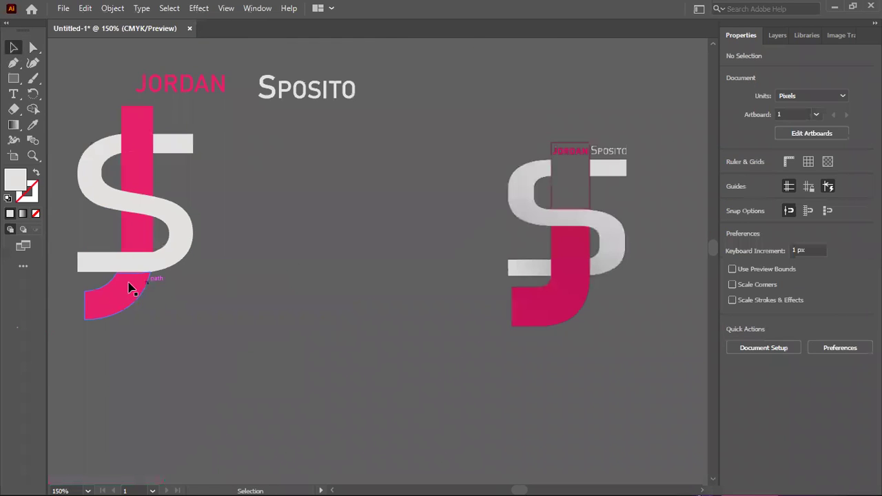
right_click(126, 267)
mouse_move(187, 430)
left_click(307, 411)
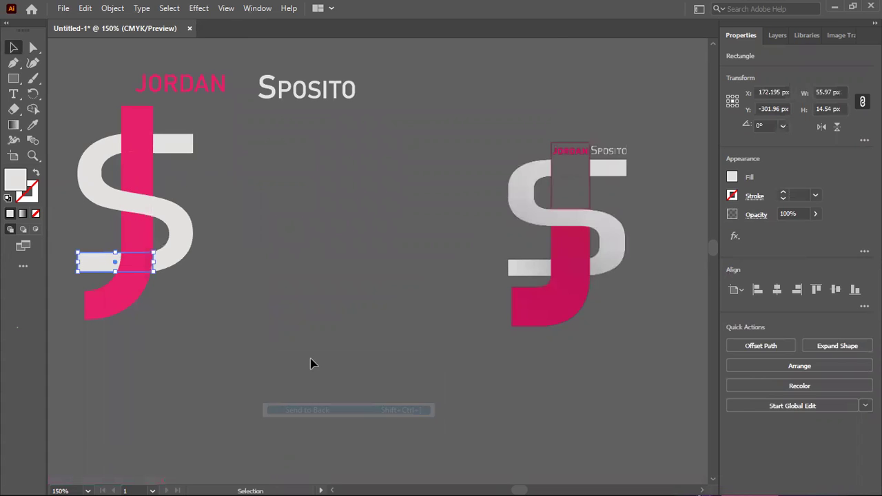
left_click(308, 363)
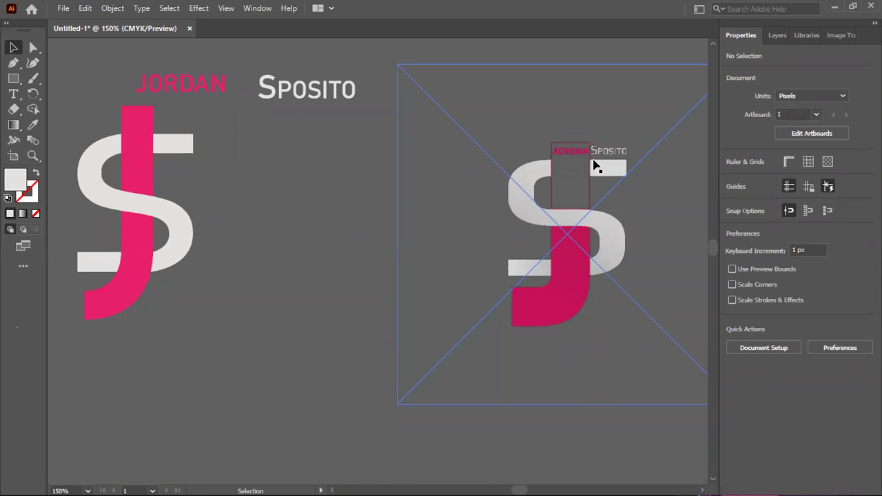
Step: Select the J's divided top pieces and unite them into one shape with Pathfinder
left_click(142, 132)
left_click(145, 172)
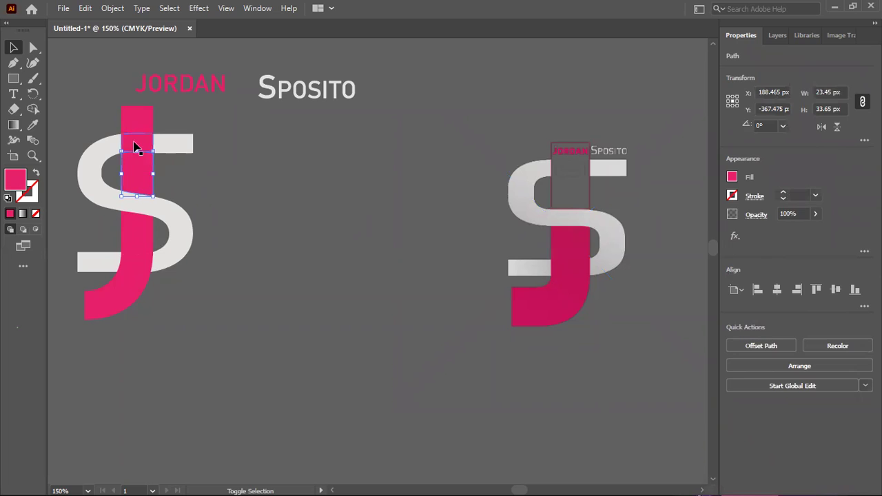
left_click(143, 130, "shift")
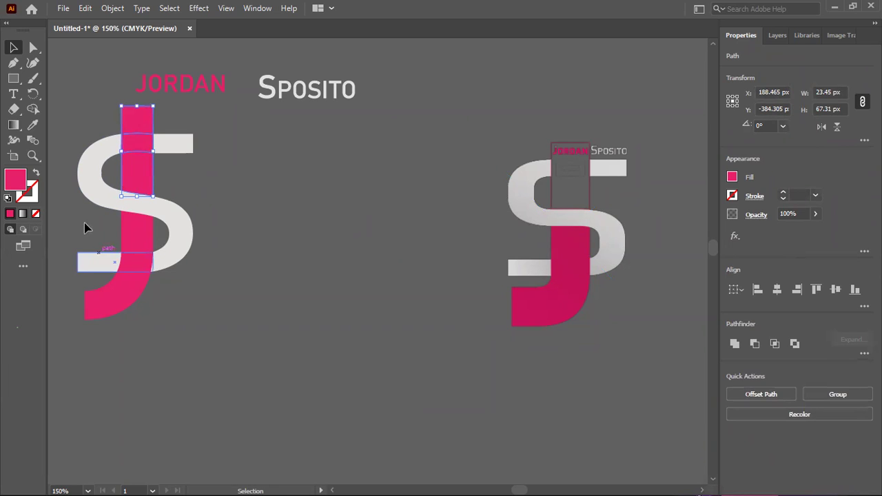
left_click(32, 109)
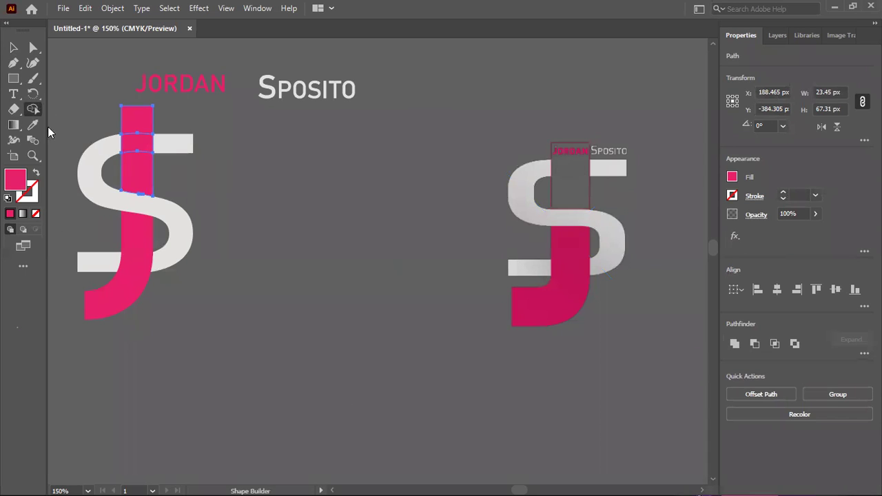
left_click_drag(134, 120, 140, 189)
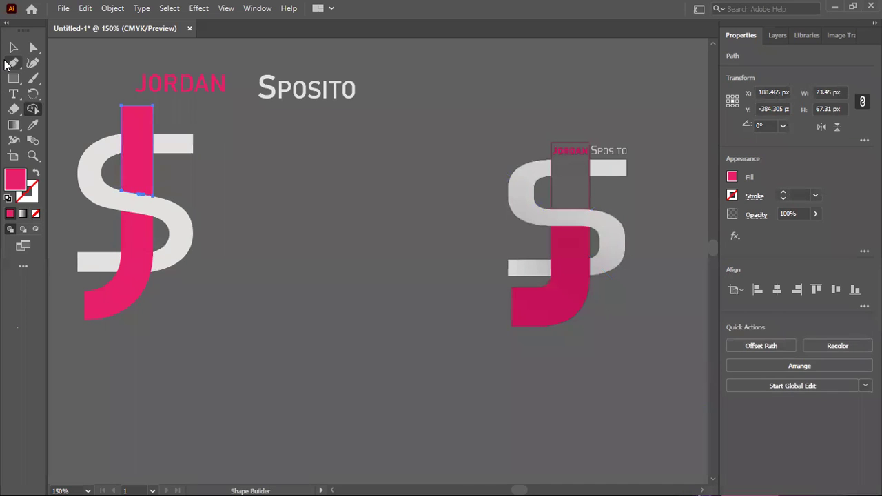
key("ctrl+z")
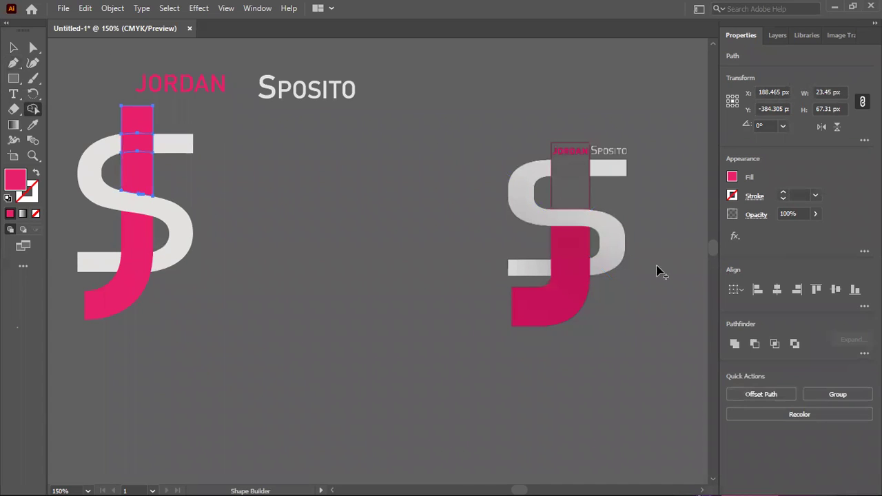
left_click(734, 347)
Step: Swap the J's top rectangle to an unfilled pink outline
left_click(13, 47)
left_click(289, 192)
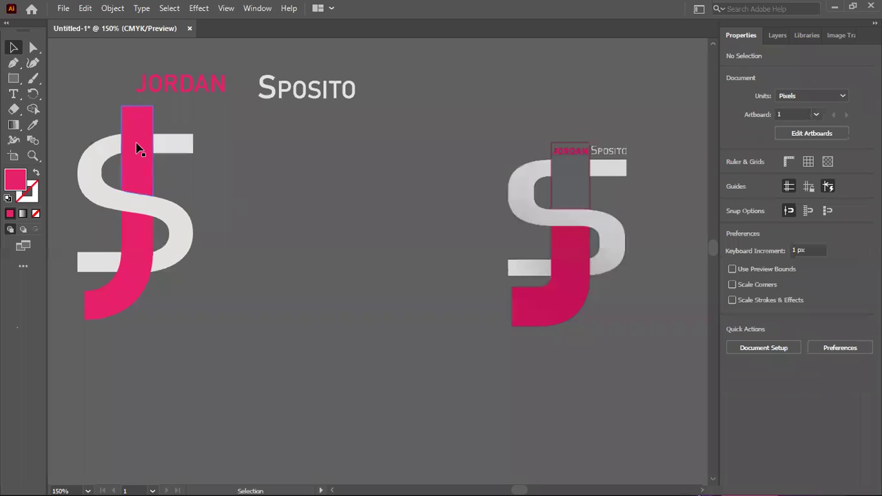
scroll(137, 144, "up", 1)
scroll(280, 177, "down", 1)
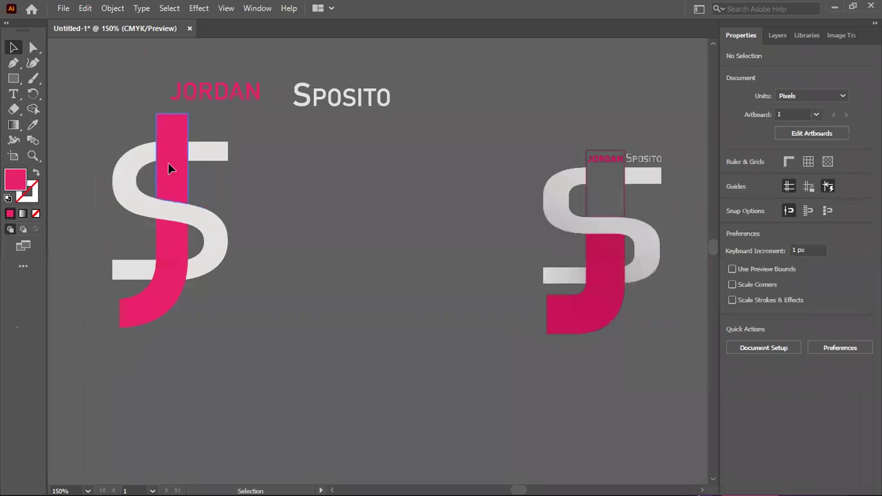
left_click(172, 168)
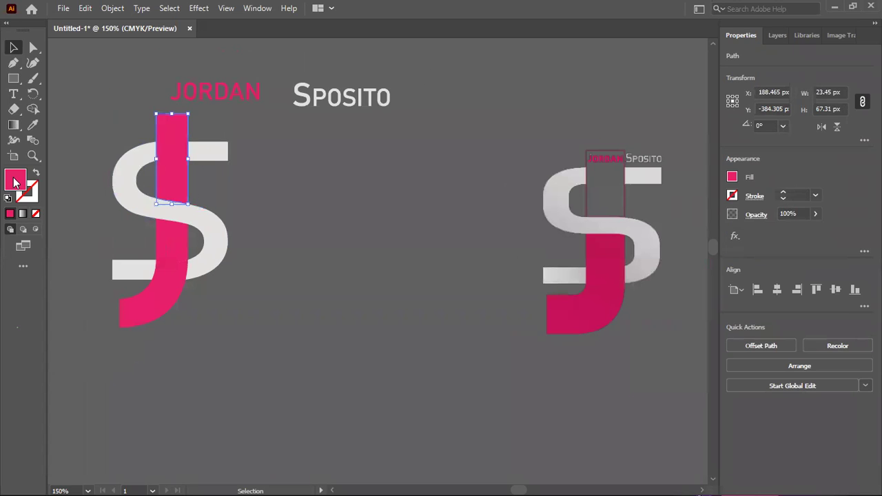
left_click(37, 174)
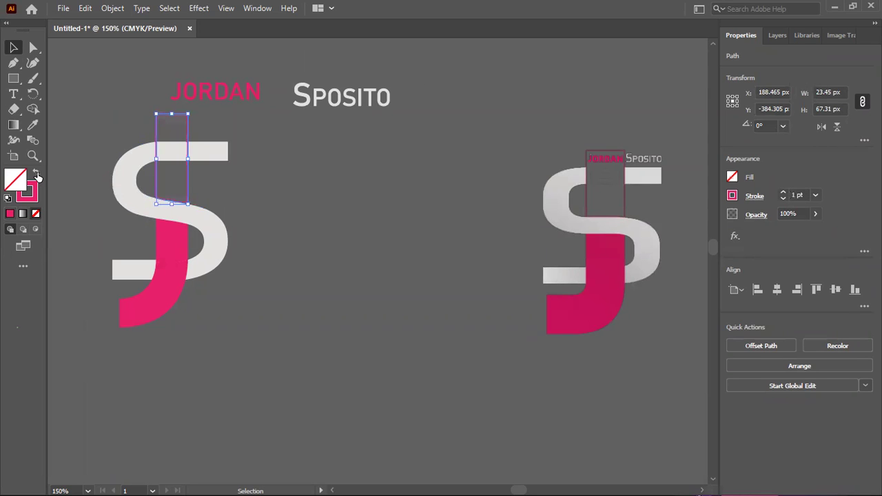
left_click(275, 178)
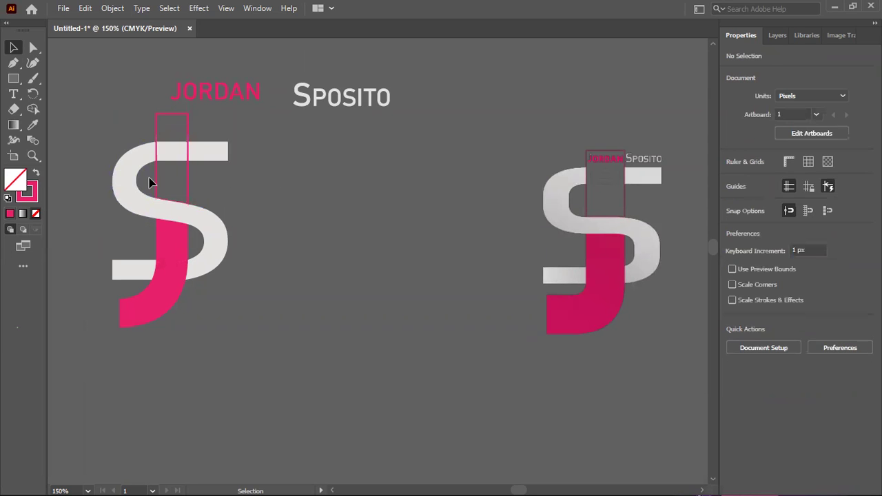
scroll(151, 164, "up", 3, "alt")
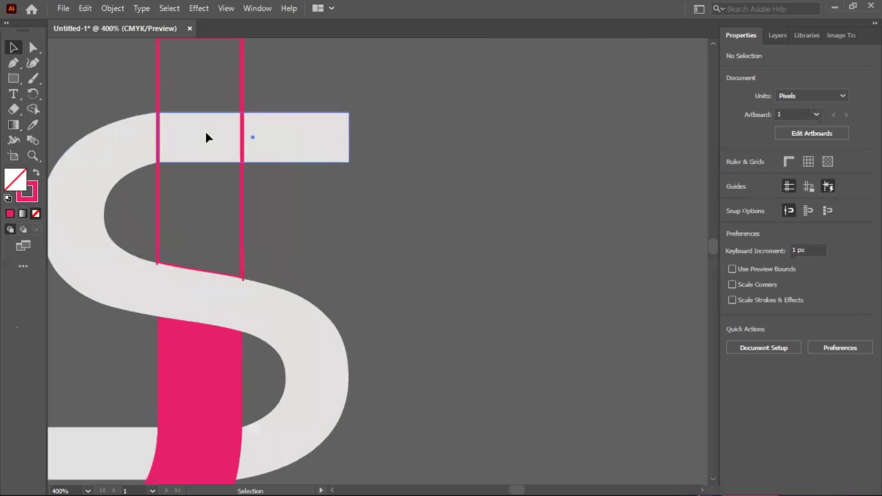
Step: Shorten the S's top bar from the left and lower the pink outline's top edge
left_click(207, 138)
left_click_drag(158, 135, 243, 131)
left_click(292, 241)
key("ctrl+1")
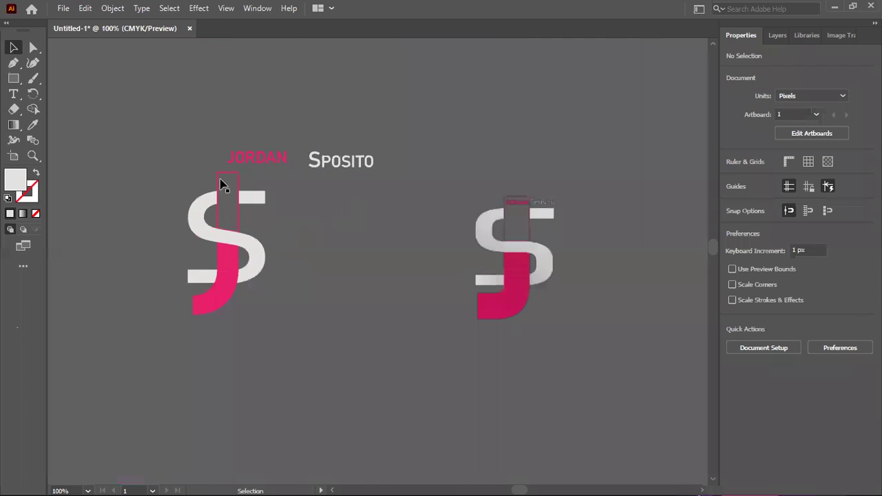
left_click(223, 173)
left_click_drag(228, 175, 227, 184)
left_click(319, 246)
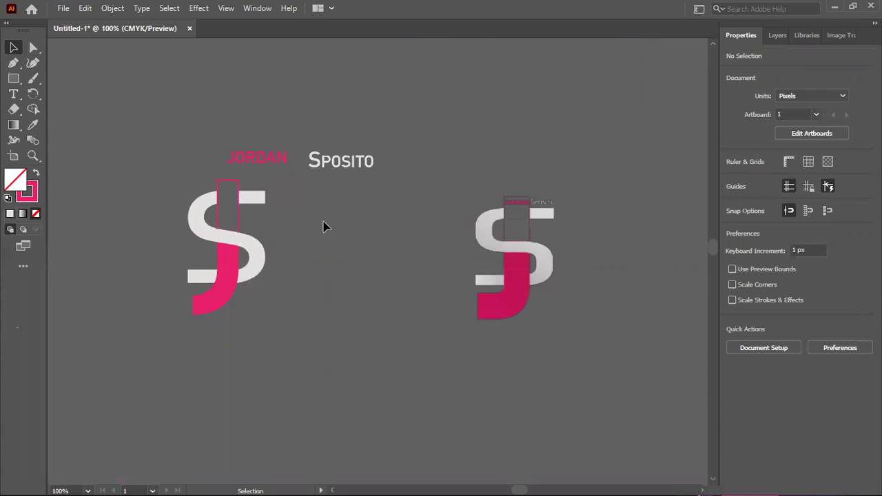
Step: Alt-drag a copy of the S's top bar left and narrow it to fit inside the J
key("ctrl+equal")
key("ctrl+equal")
left_click_drag(445, 189, 211, 191)
key("ctrl+equal")
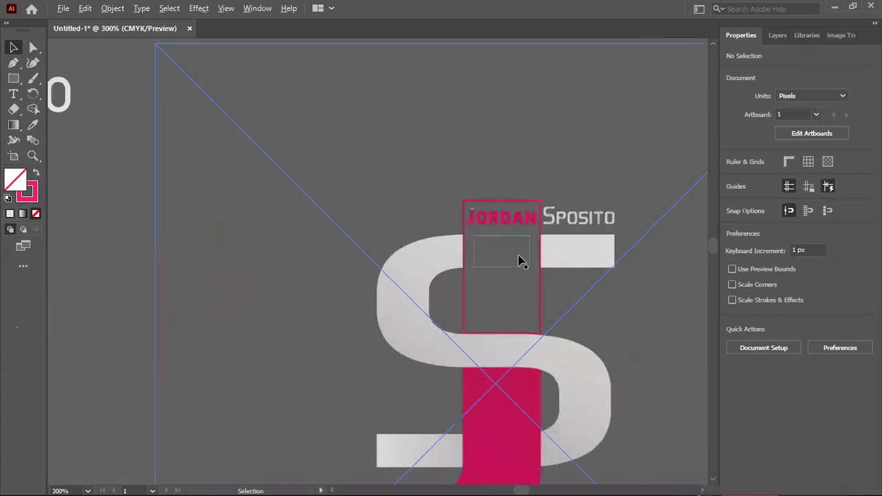
scroll(518, 260, "up", 2)
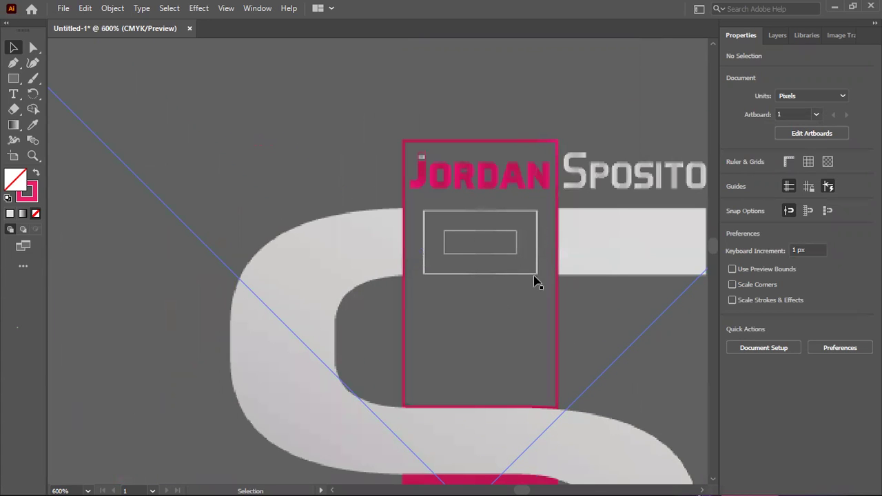
scroll(537, 282, "down", 5)
scroll(281, 212, "up", 1)
scroll(253, 164, "up", 1)
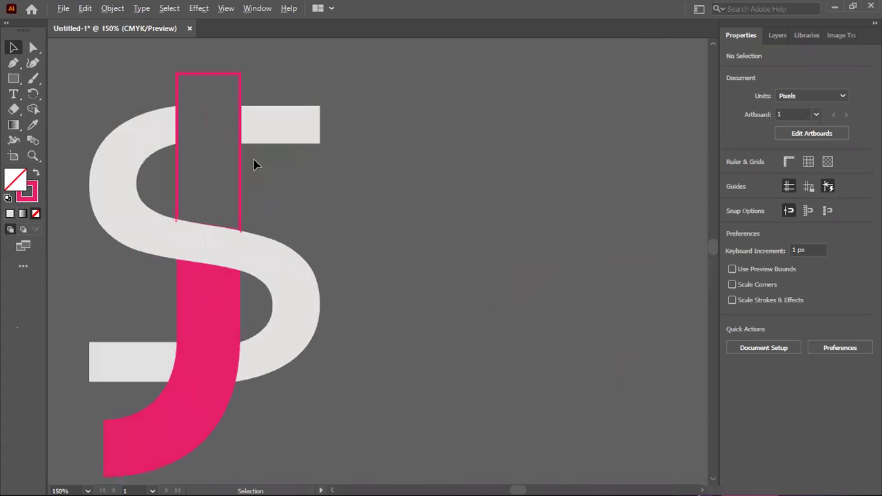
scroll(254, 164, "up", 3)
left_click_drag(311, 155, 396, 180)
left_click(405, 142)
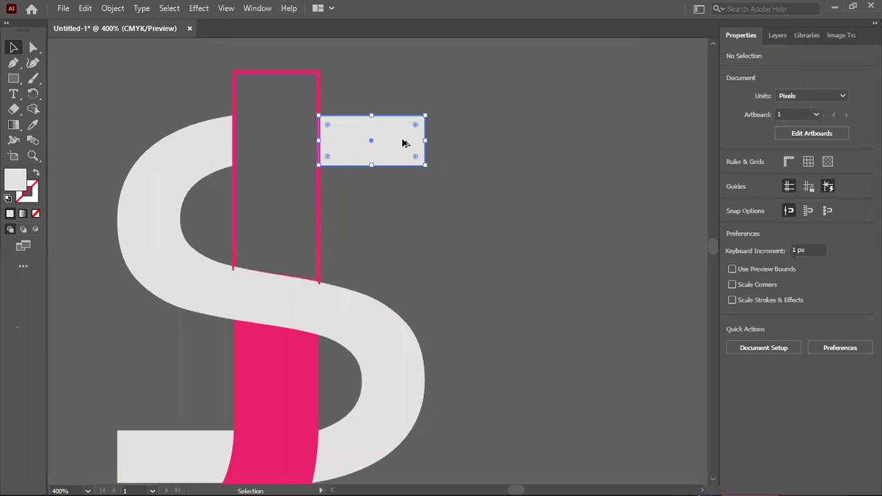
left_click_drag(406, 141, 289, 140)
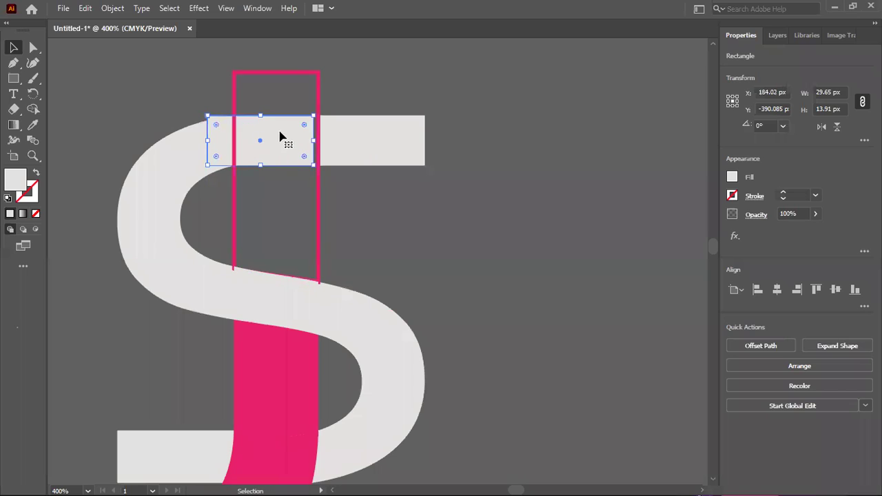
left_click_drag(208, 140, 297, 175)
Step: Centre the small rectangle horizontally in the pink outline and level it with the S's top bar
left_click(272, 73, "shift")
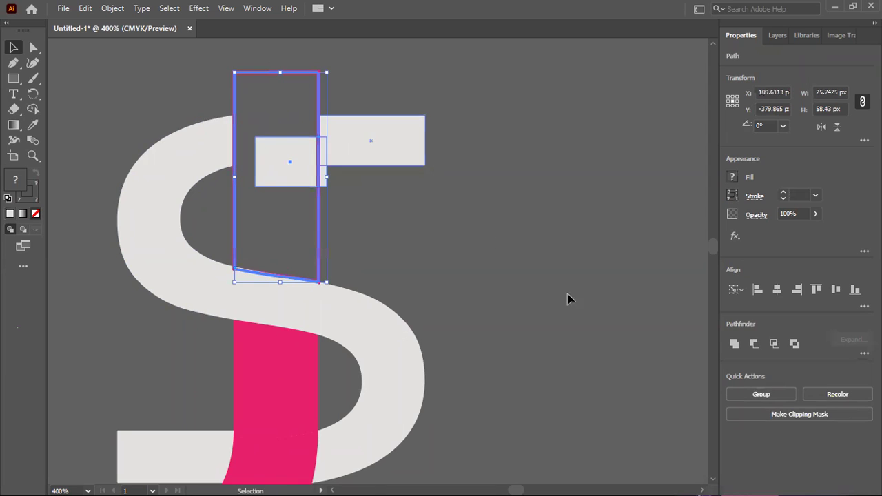
left_click(776, 289)
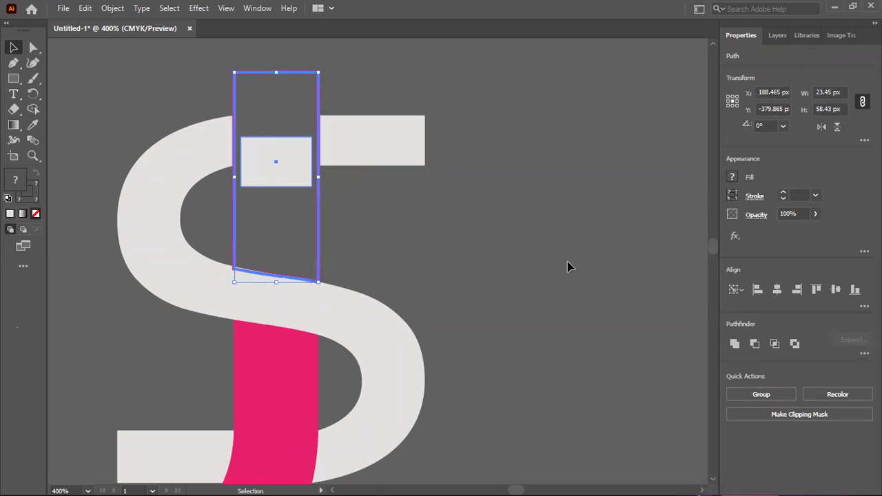
left_click(312, 190)
left_click(307, 178)
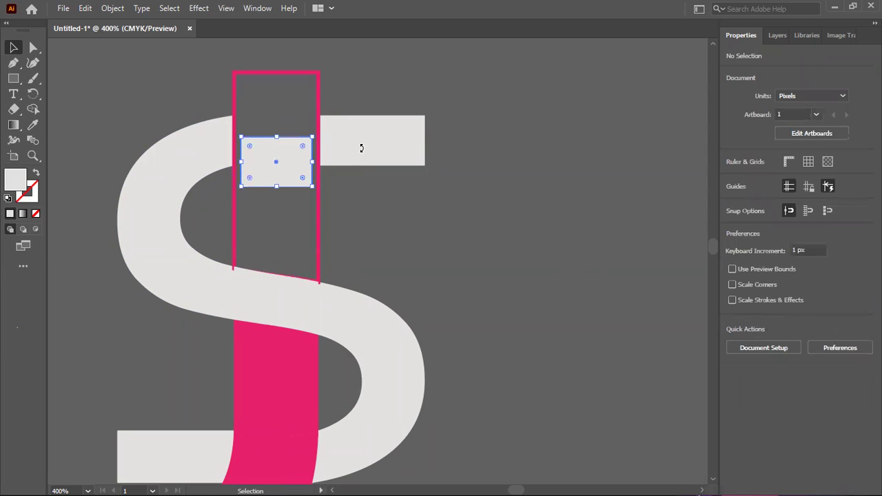
left_click(366, 150, "shift")
left_click(367, 151)
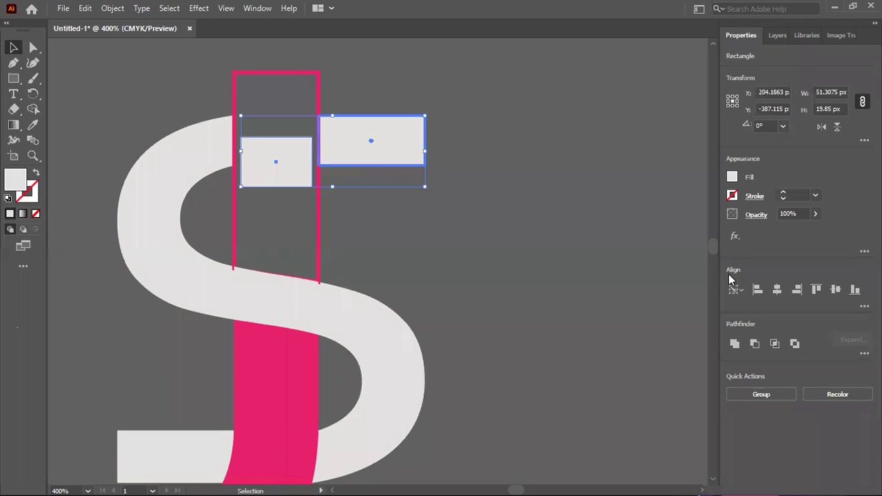
left_click(836, 291)
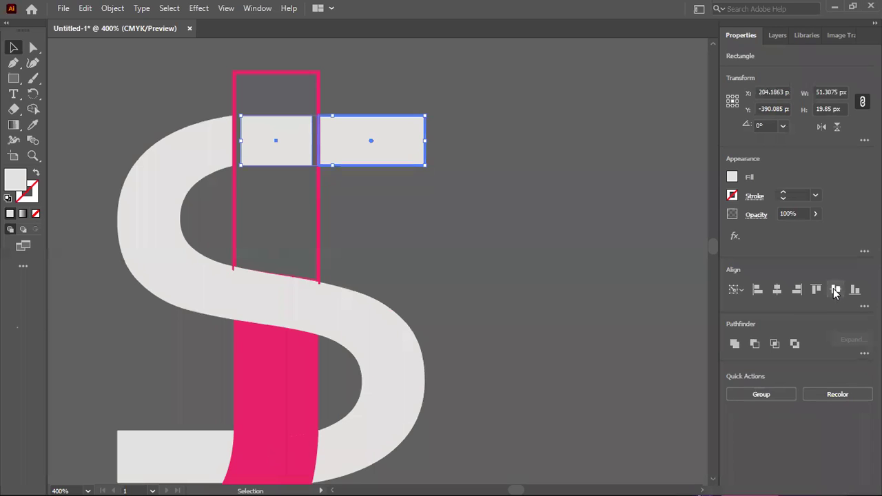
left_click(482, 250)
left_click(295, 139)
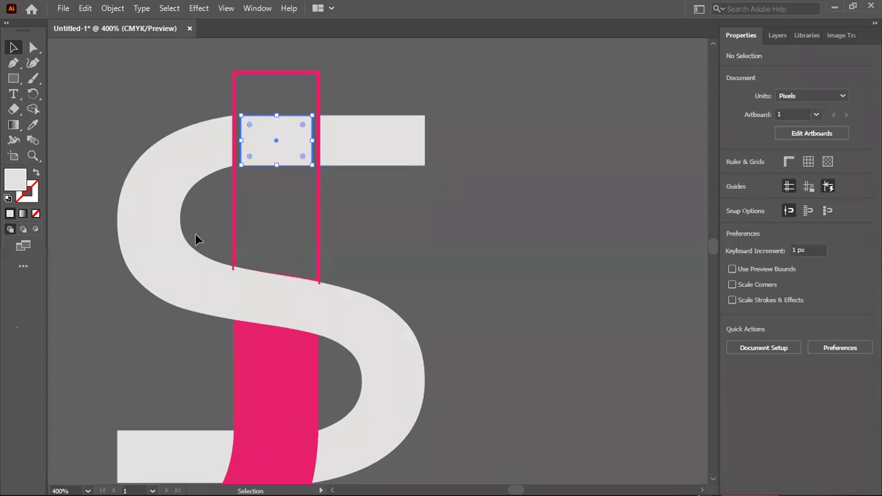
Step: Turn the small grey rectangle into a 0.5 pt outline
left_click(35, 176)
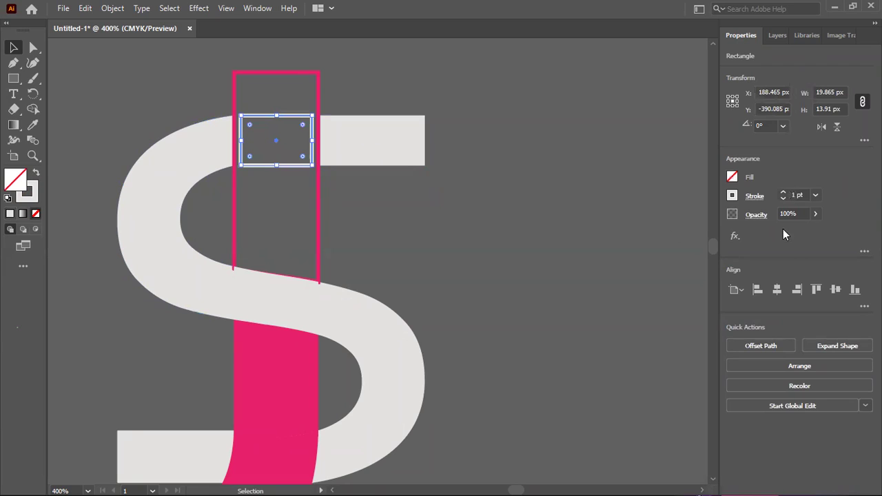
left_click(472, 226)
left_click(288, 167)
left_click(548, 362)
left_click(276, 165)
key("a")
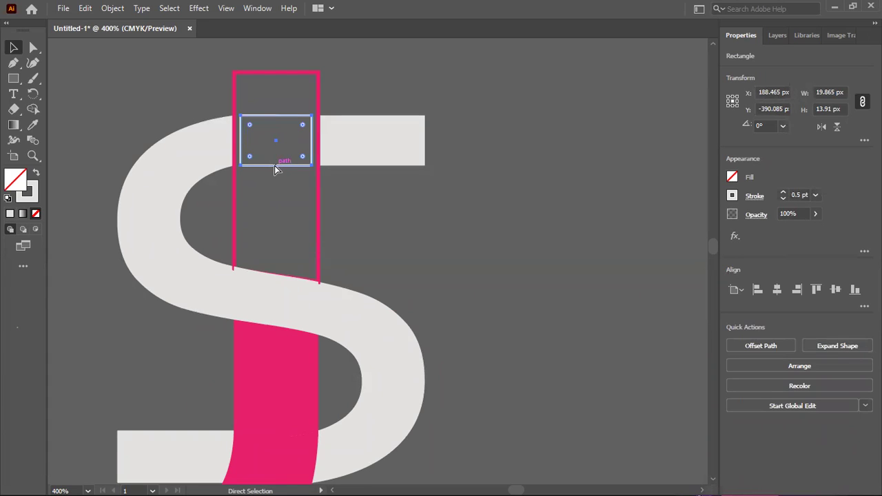
key("v")
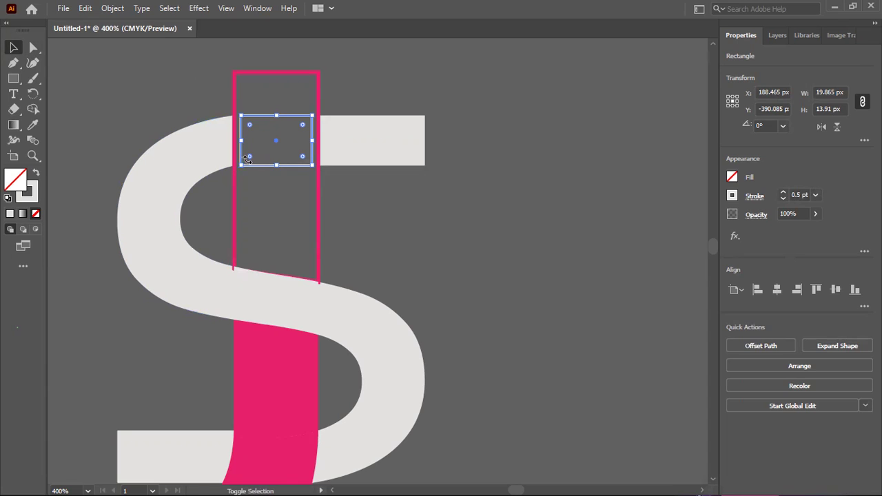
Step: Alt-scale a smaller 12 × 8.45 px copy nested inside the outline
left_click_drag(241, 165, 248, 155)
left_click_drag(333, 170, 334, 173)
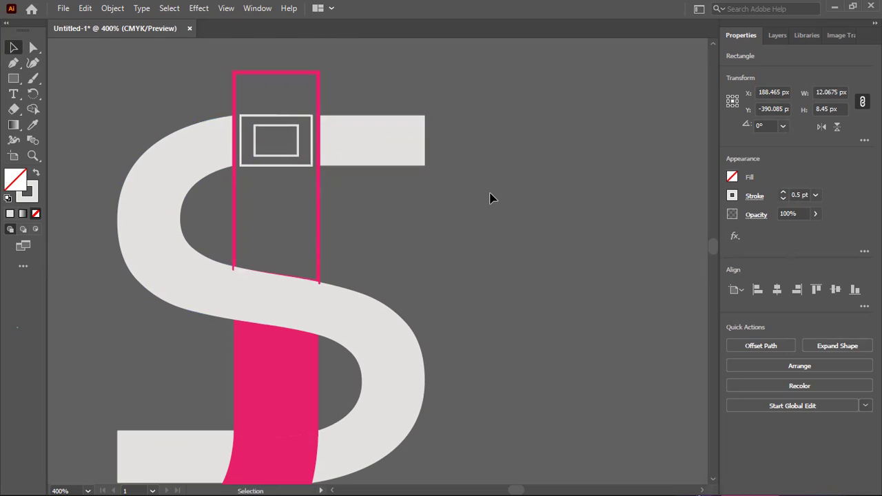
left_click(490, 195)
Step: Draw an 84 × 62 px light-grey rectangle to the right of the logo
key("ctrl+minus")
scroll(333, 207, "right", 5)
left_click(14, 78)
left_click_drag(350, 194, 501, 304)
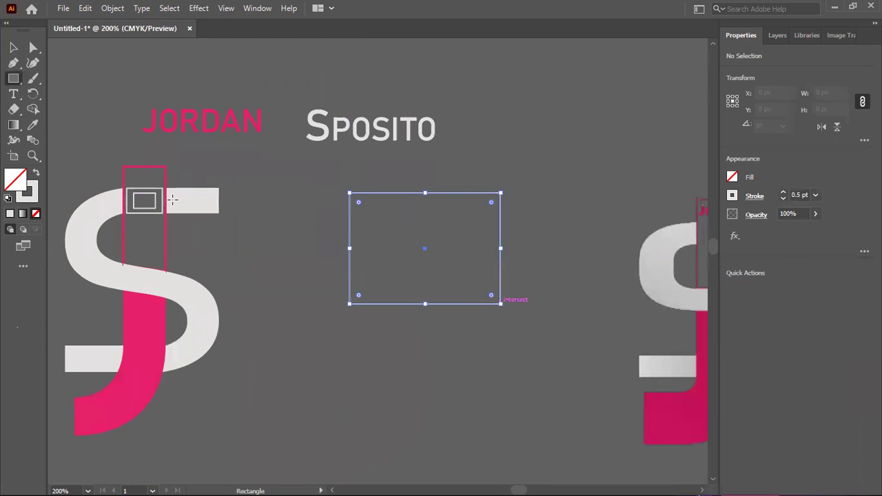
left_click(36, 174)
Step: Select the light-grey rectangle, pasting a copy and then undoing it
left_click(14, 47)
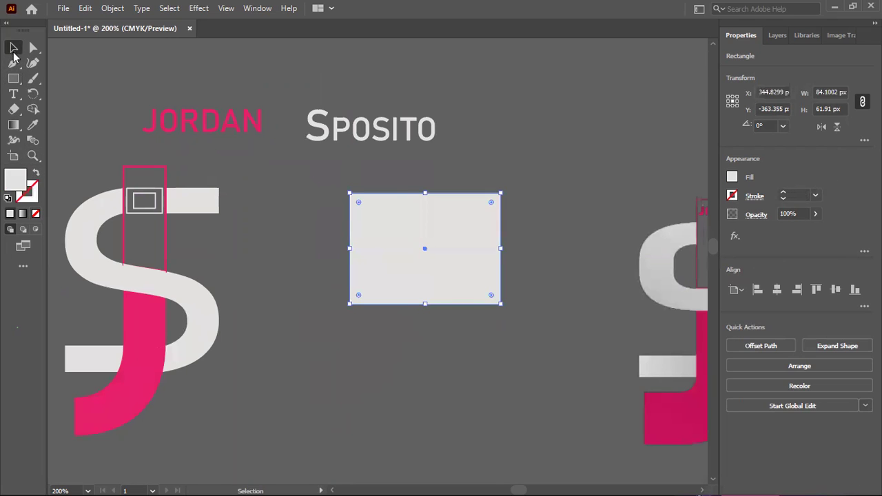
left_click(155, 108)
left_click(423, 272)
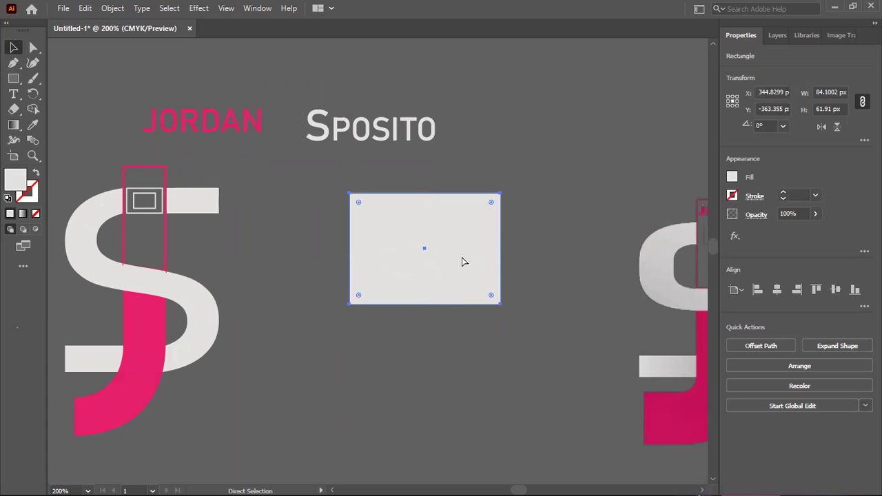
key("ctrl+v")
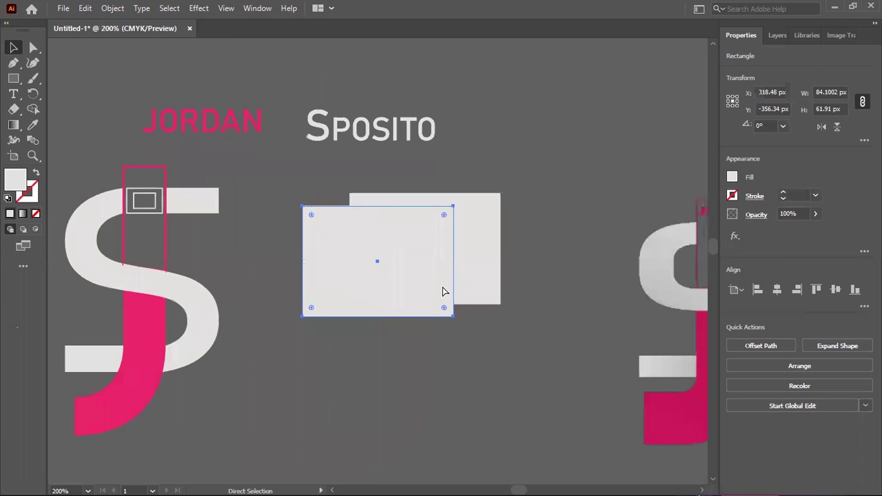
key("ctrl+z")
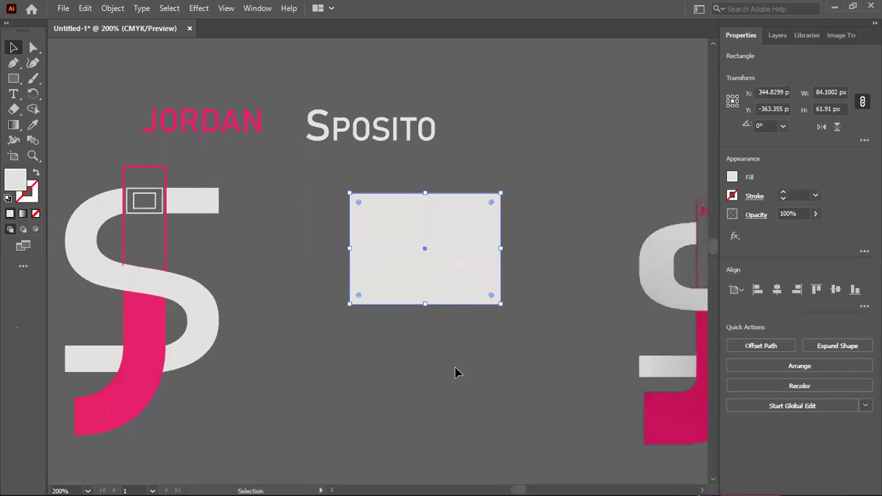
key("a")
key("v")
Step: Fill the rectangle with the pink sampled from JORDAN and move it up beside SPOSITO
left_click(32, 125)
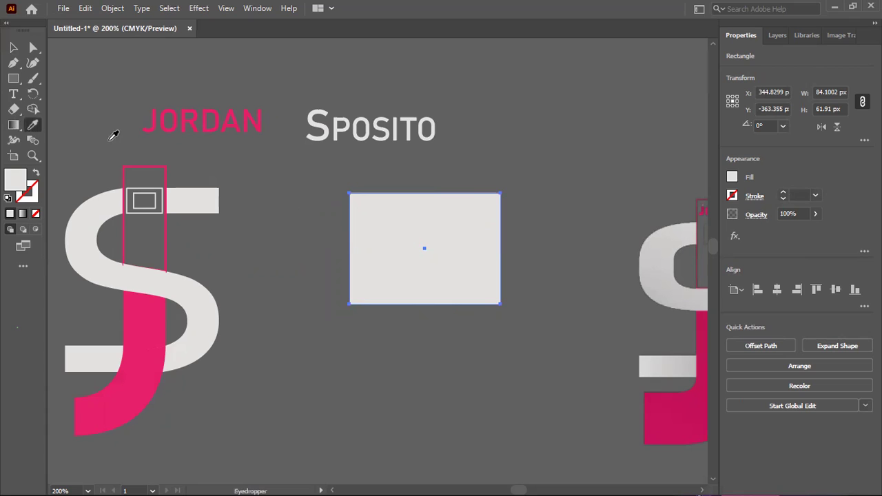
left_click(200, 118)
left_click(13, 47)
left_click(101, 62)
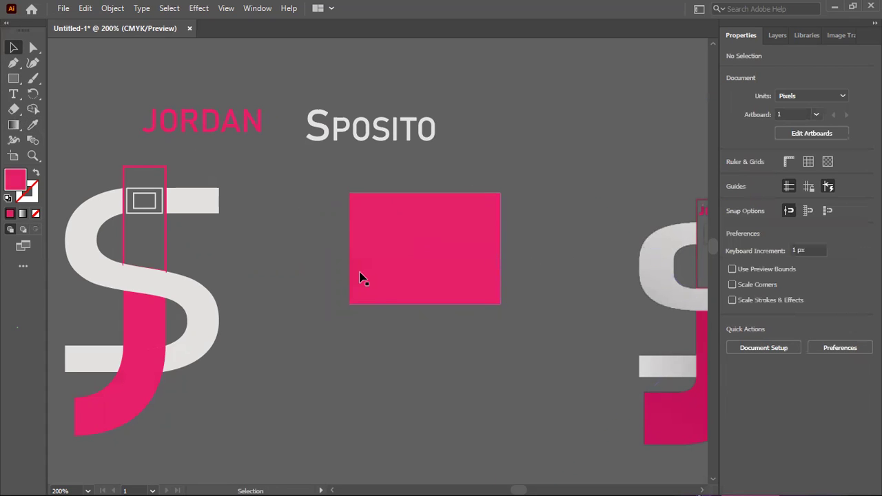
left_click_drag(404, 275, 528, 145)
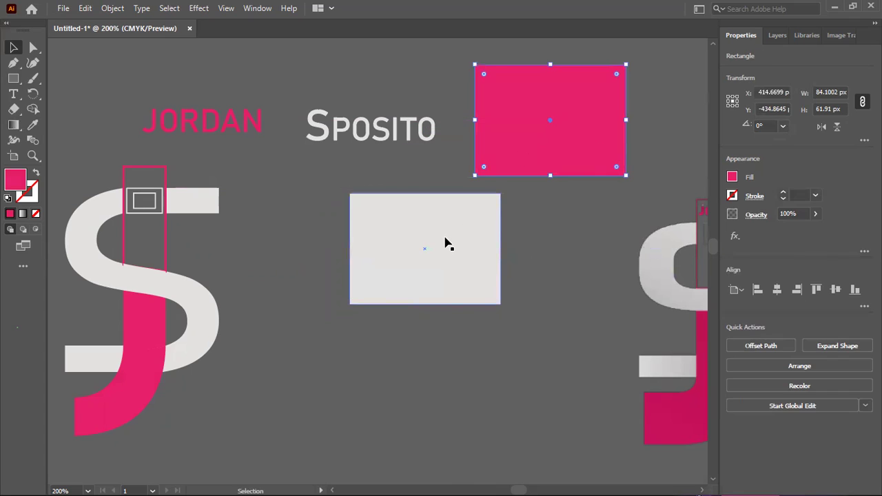
Step: Apply the sampled pink to another rectangle and shift the grey rectangle down and right
left_click(446, 244)
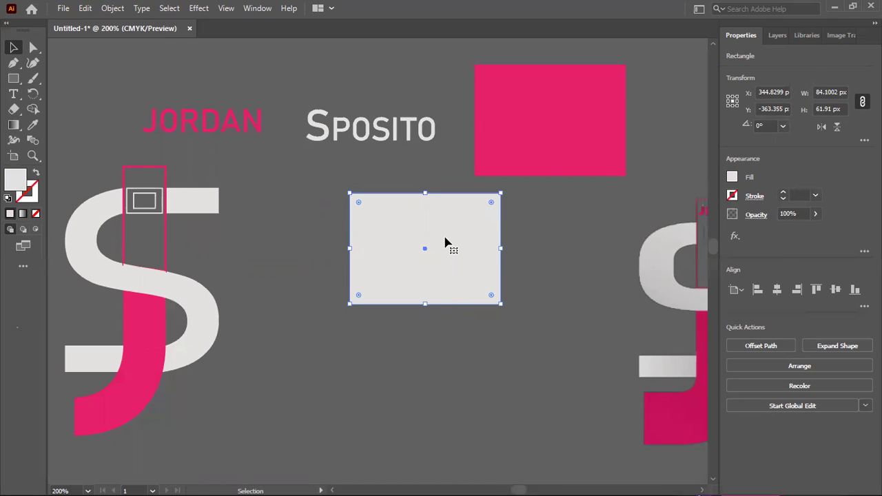
key("ctrl")
left_click(32, 125)
left_click(562, 123)
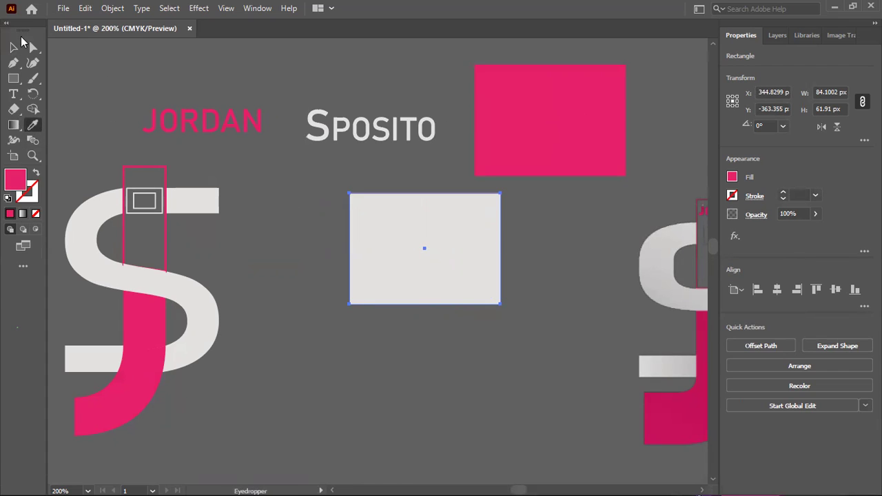
left_click(13, 47)
left_click(183, 465)
left_click_drag(434, 288, 559, 307)
Step: Delete the middle pink rectangle and the grey rectangle
left_click(519, 146, "shift")
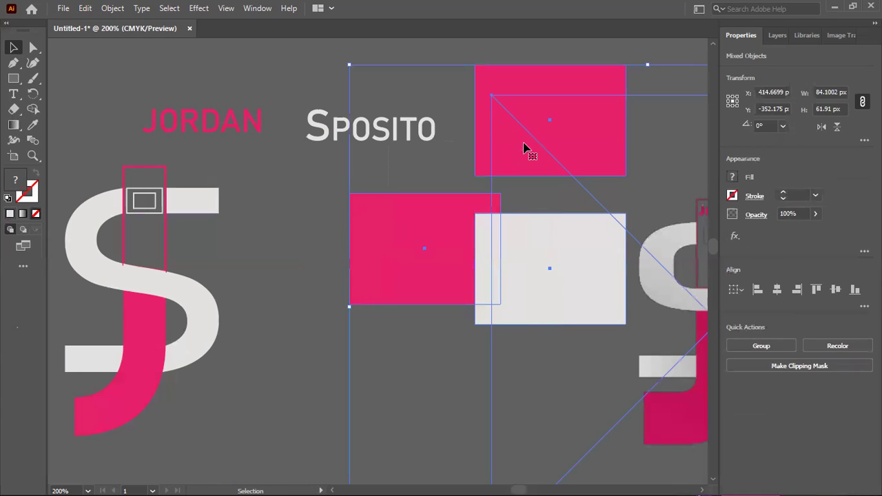
left_click(253, 375)
left_click(429, 298)
key("Delete")
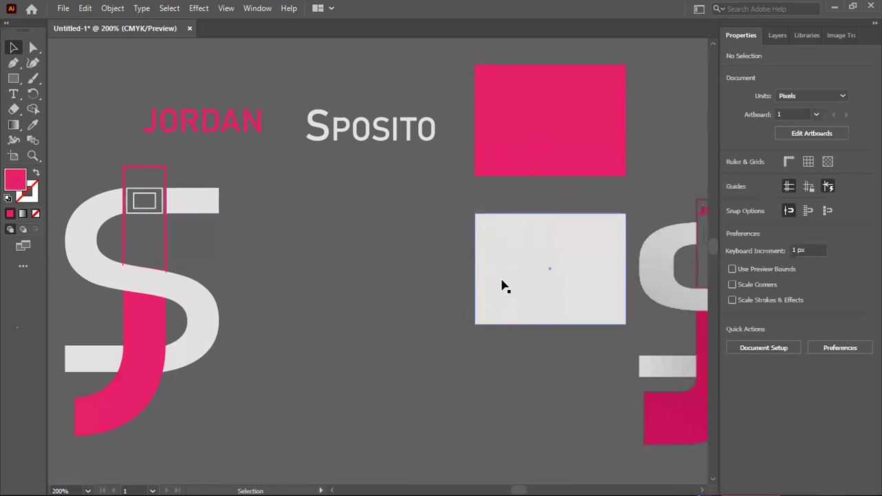
left_click(503, 286)
key("Delete")
Step: Delete the remaining top pink practice rectangle
left_click(582, 132)
key("Delete")
key("space")
left_click_drag(637, 251, 526, 230)
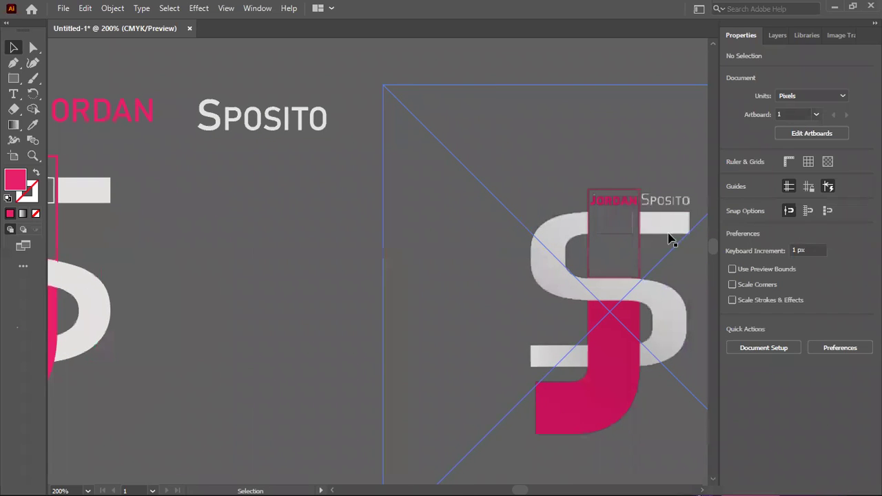
key("space")
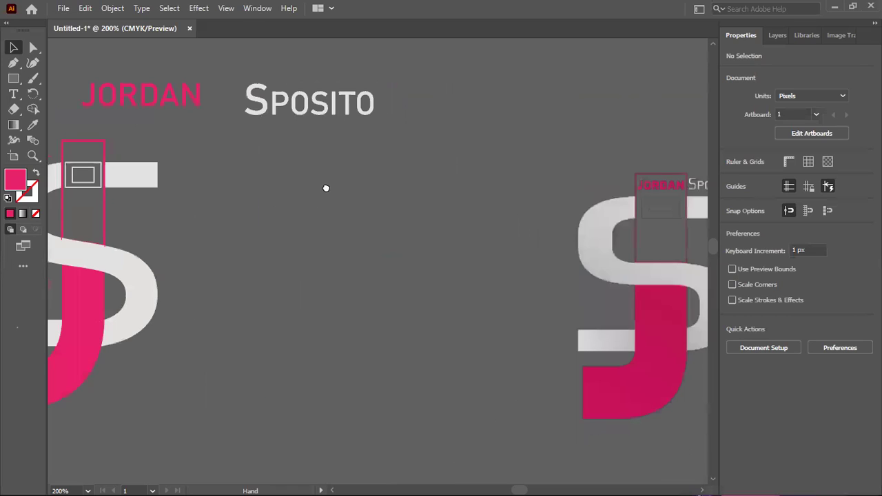
scroll(400, 172, "up", 4)
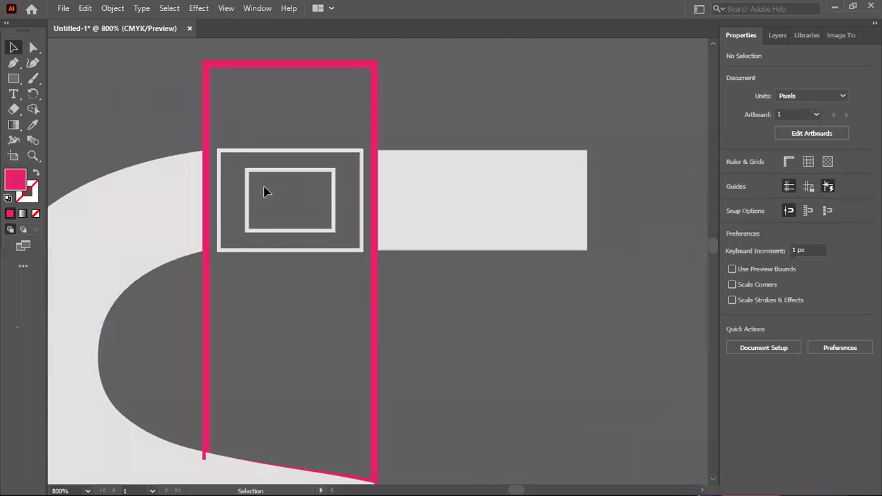
Step: Squash the inner J-top rectangle to 12.07 × 4.87 px and thin its stroke to 0.25 pt
left_click(292, 170)
left_click_drag(293, 170, 294, 183)
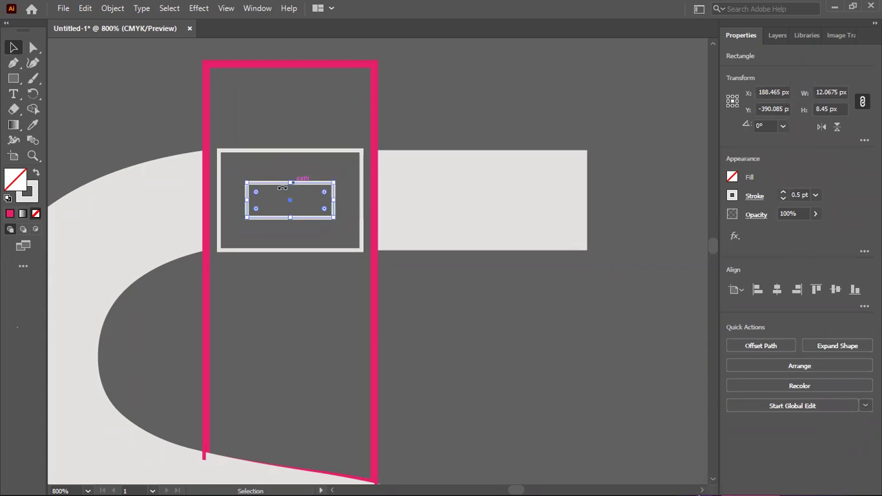
left_click(783, 199)
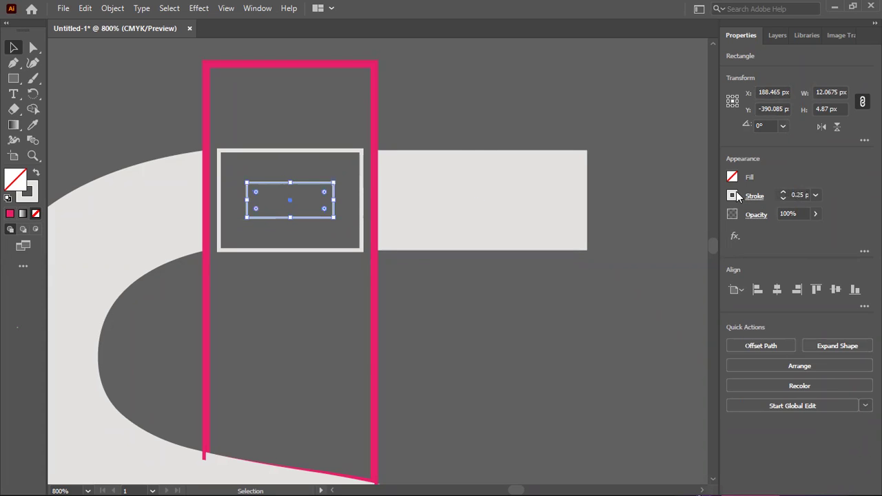
left_click(529, 99)
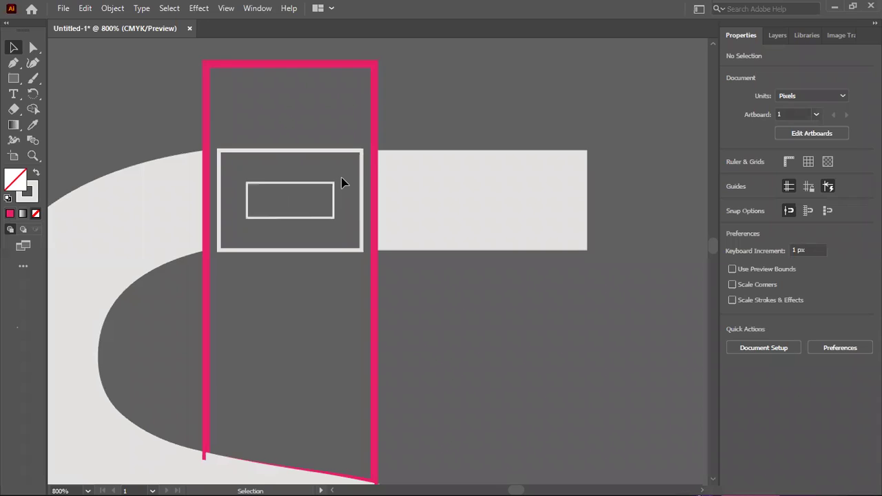
scroll(342, 182, "down", 3)
scroll(101, 230, "right", 3)
scroll(326, 237, "down", 2)
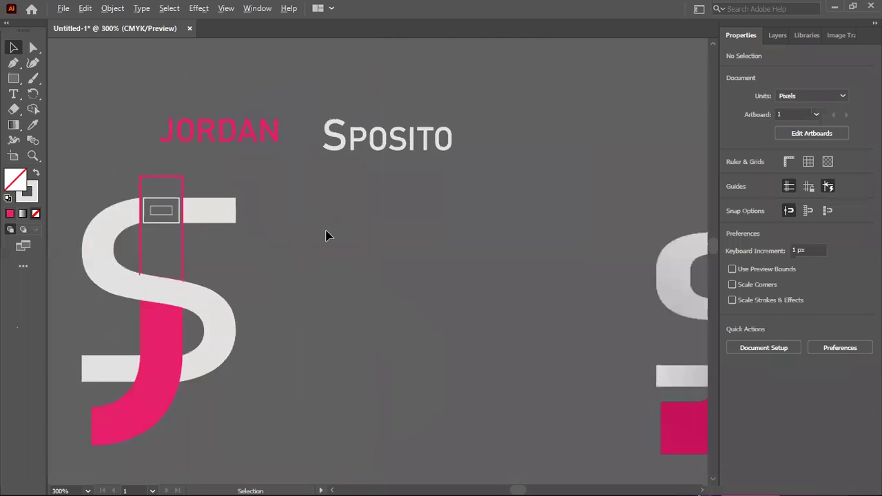
scroll(326, 236, "down", 2)
scroll(541, 241, "up", 1)
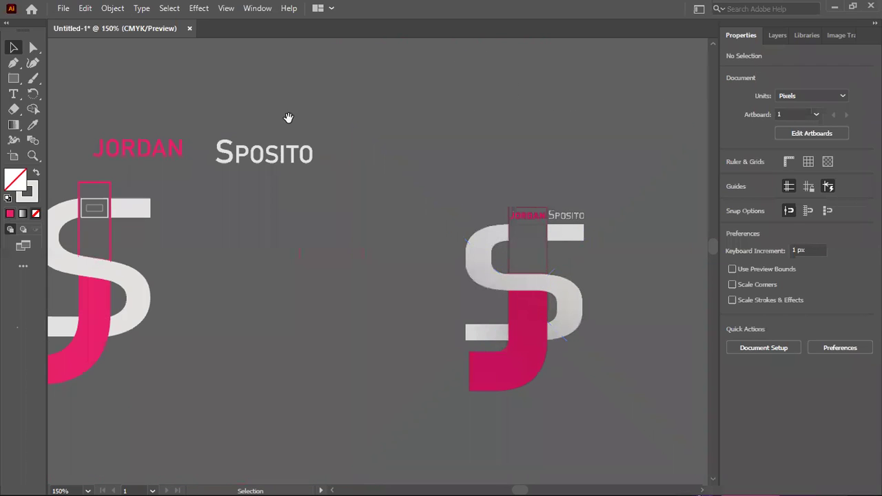
Step: Merge the upper and lower pink J parts into one shape with Pathfinder Unite
left_click_drag(287, 118, 483, 102)
left_click(370, 138)
left_click(394, 232)
left_click_drag(500, 238, 470, 243)
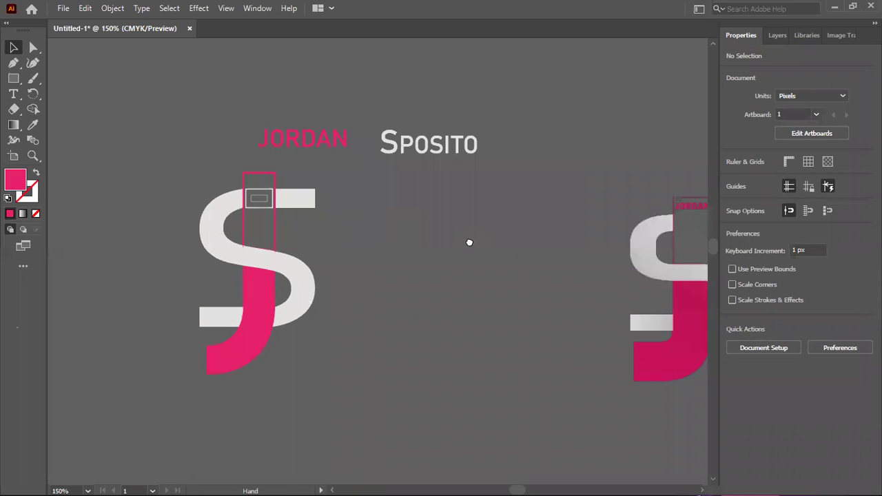
left_click(254, 296)
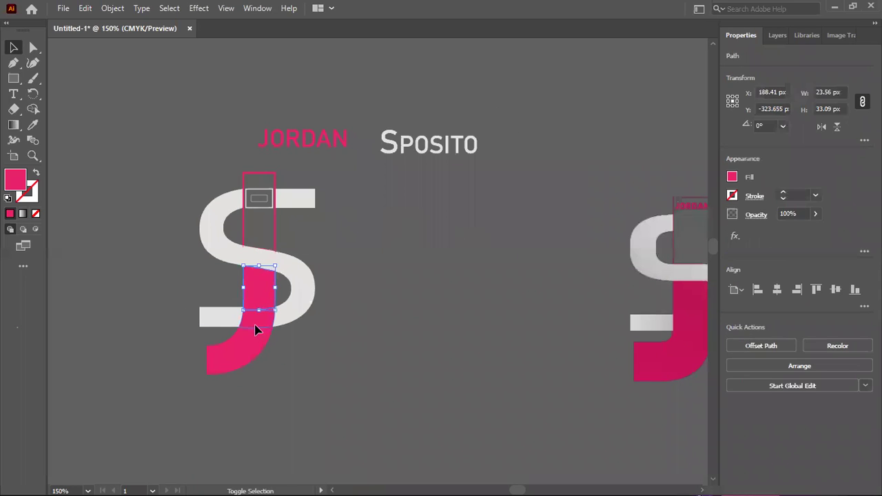
left_click(253, 352, "shift")
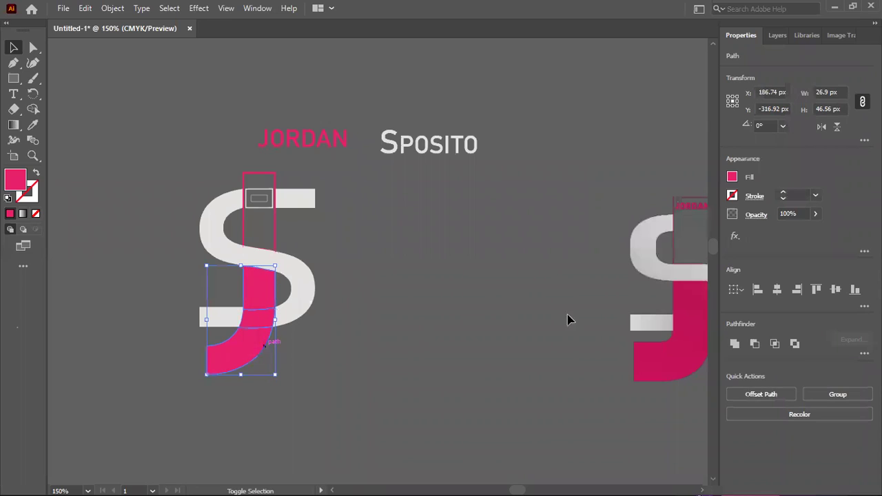
left_click(735, 344)
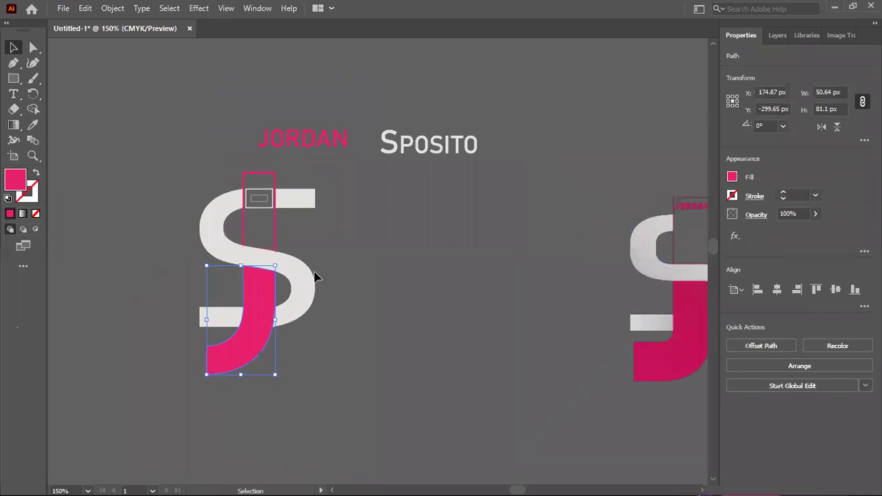
Step: Group the merged J with its outlined bar and small rectangle
left_click(275, 234, "shift")
left_click(265, 204, "shift")
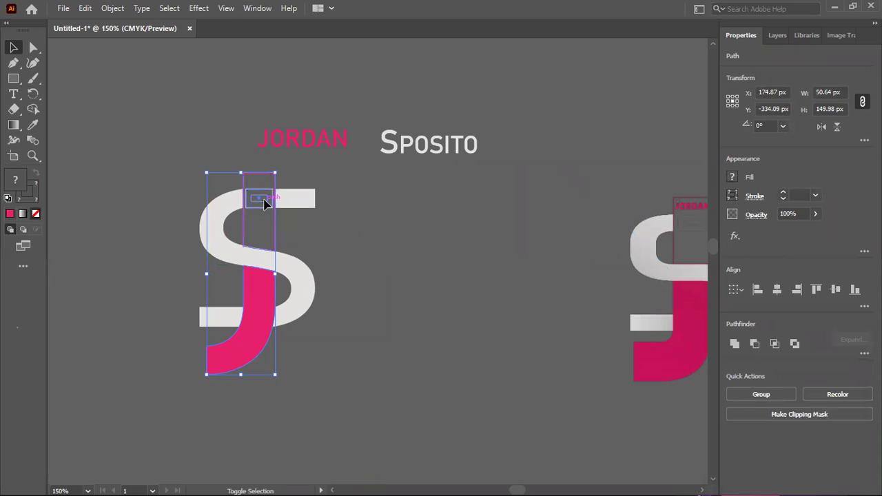
key("a")
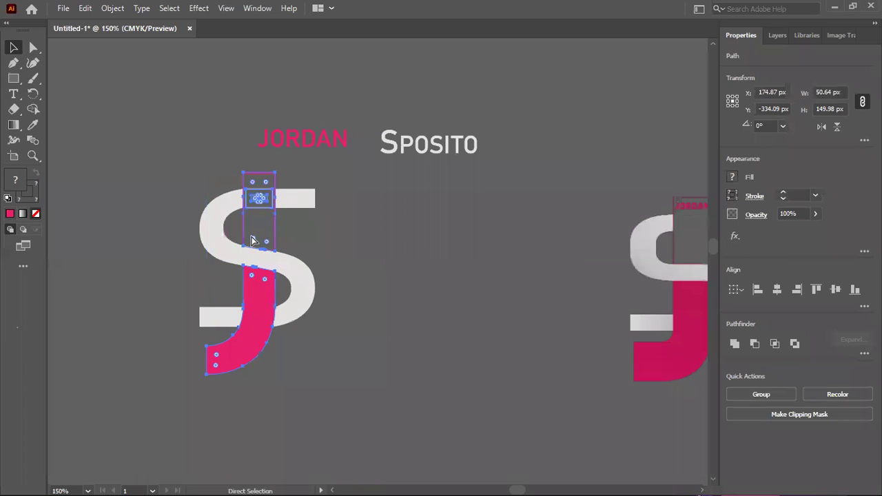
key("ctrl+g")
Step: Alt-drag a duplicate of the J group to the right of the S and select it
left_click_drag(286, 308, 441, 299, "alt")
left_click(506, 290)
left_click(439, 319)
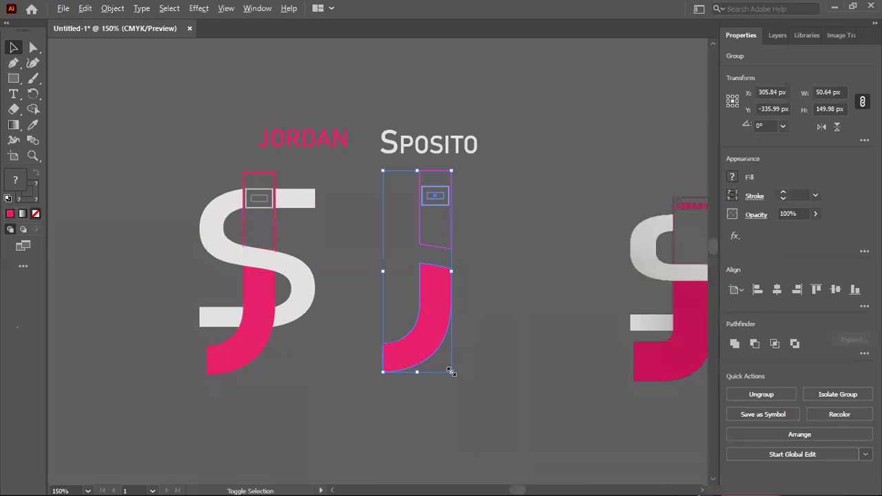
left_click(475, 218)
scroll(452, 202, "up", 6)
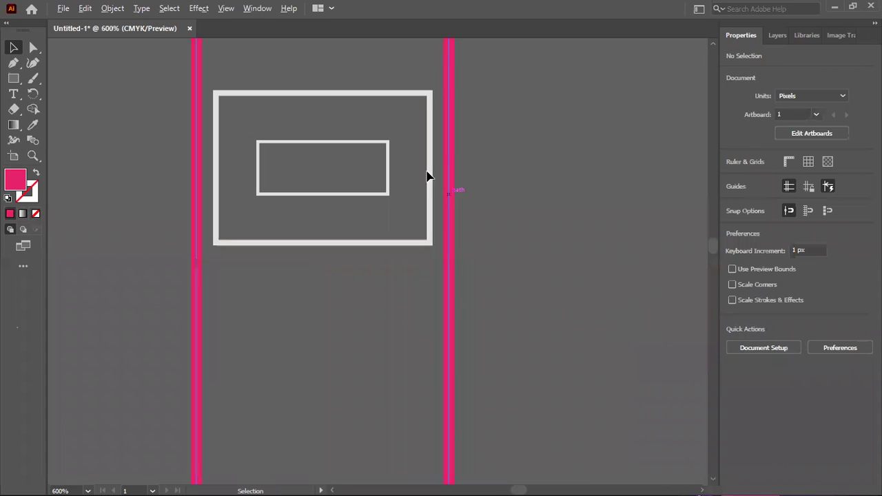
left_click(451, 141)
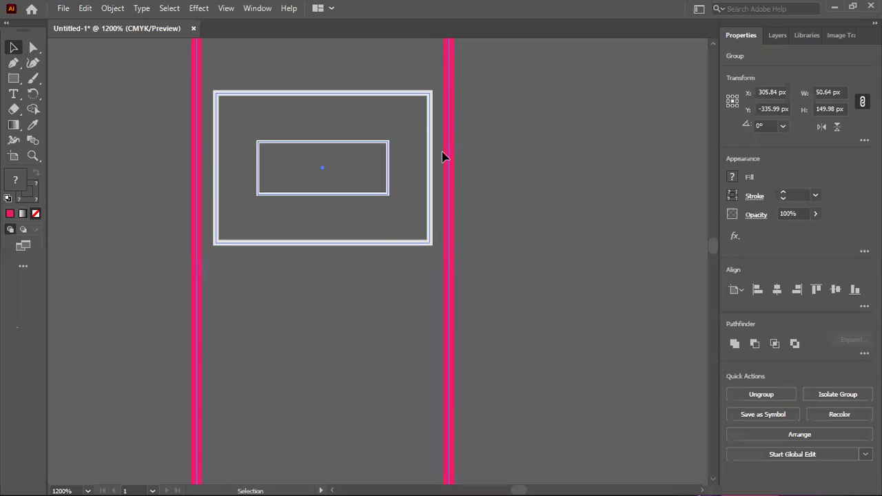
scroll(442, 157, "down", 6)
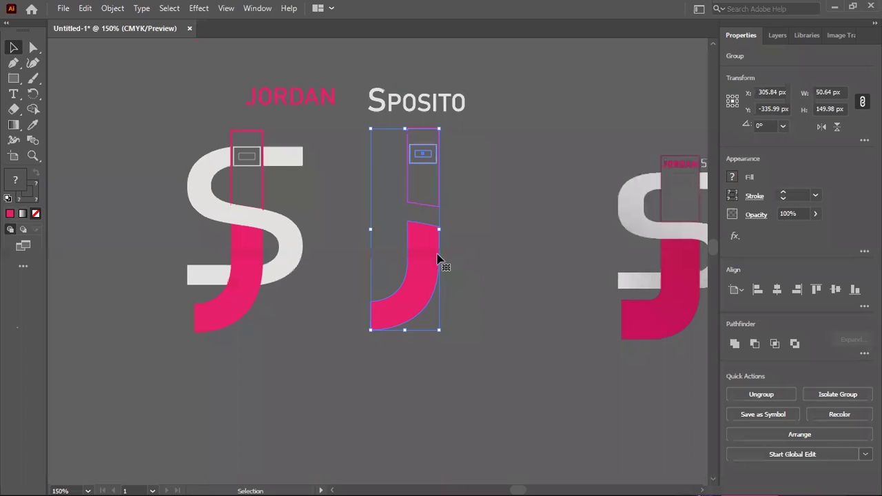
Step: Expand the J copy's fill and stroke via Object > Expand, then shrink it toward JORDAN
left_click(113, 7)
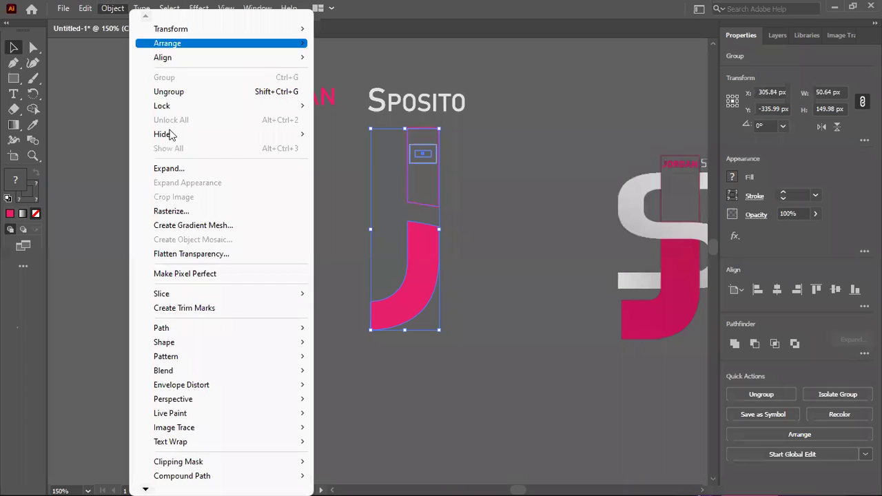
left_click(172, 169)
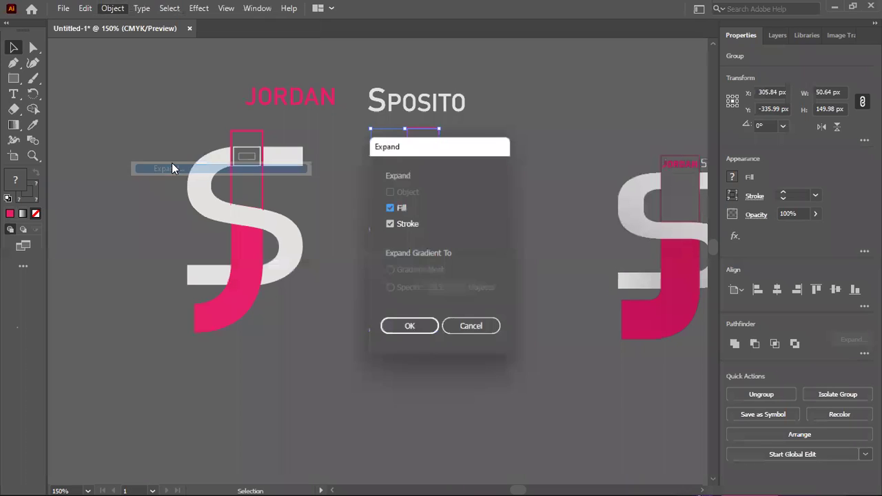
left_click(410, 329)
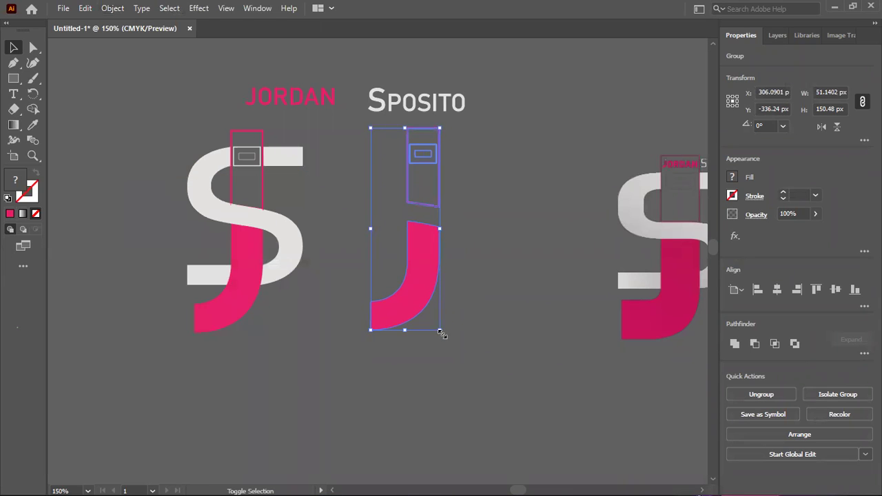
left_click_drag(439, 318, 238, 91)
Step: Move the J icon onto JORDAN's J and scale it to 4.43 × 13.04 px
scroll(242, 89, "up", 8)
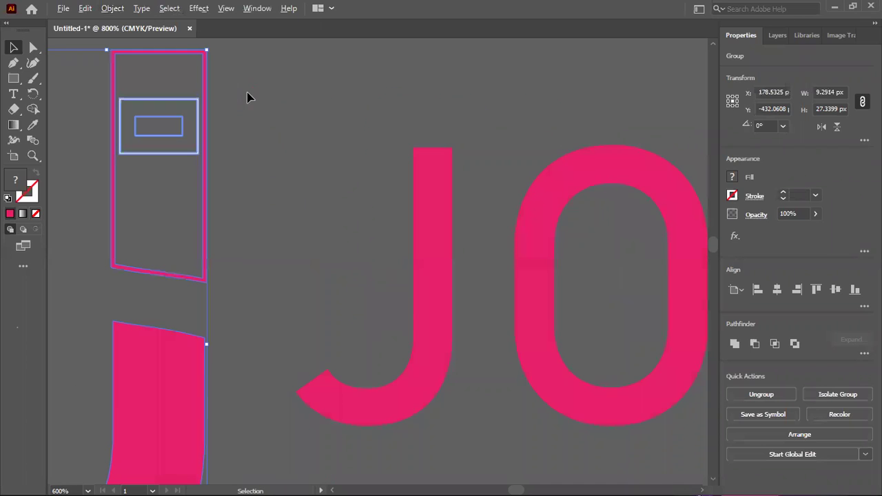
left_click(276, 149)
scroll(338, 148, "down", 3)
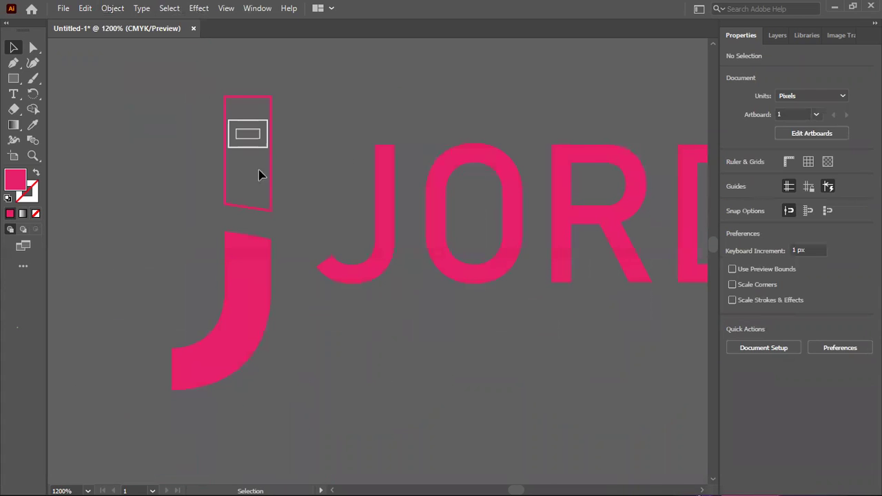
left_click_drag(255, 275, 412, 321)
left_click_drag(426, 437, 405, 285)
left_click_drag(368, 240, 390, 245)
mouse_move(396, 278)
left_mouse_down()
mouse_move(400, 290)
mouse_move(395, 281)
left_mouse_up()
scroll(392, 290, "up", 4)
left_click_drag(404, 216, 416, 242)
scroll(415, 246, "down", 6)
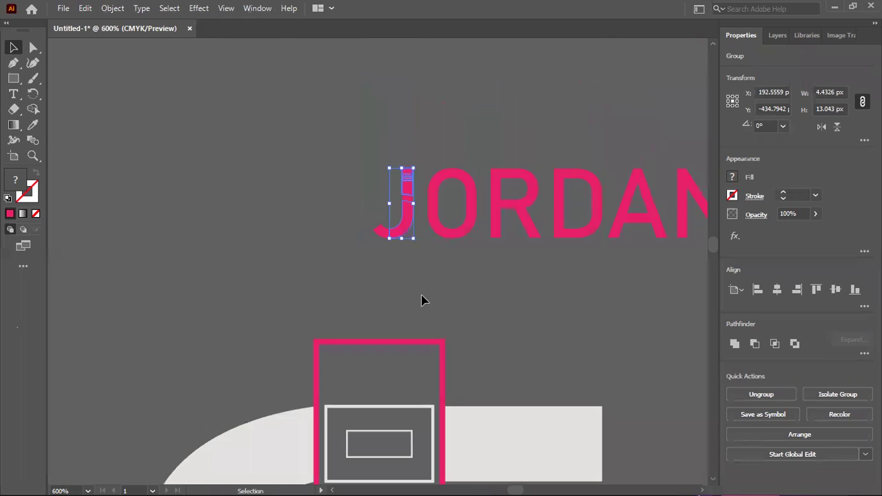
Step: Delete JORDAN's original J letter inside its group, then select JORDAN with the mini J
left_click(386, 241)
double_click(383, 235)
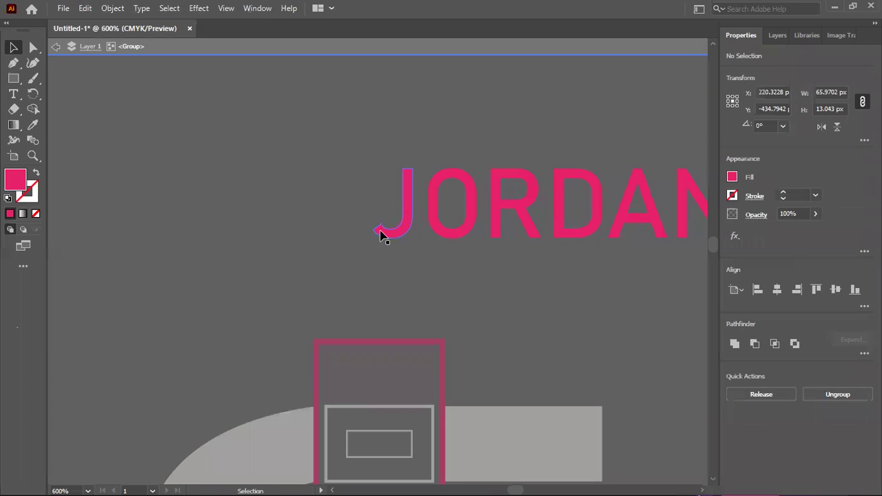
left_click(383, 235)
key("Delete")
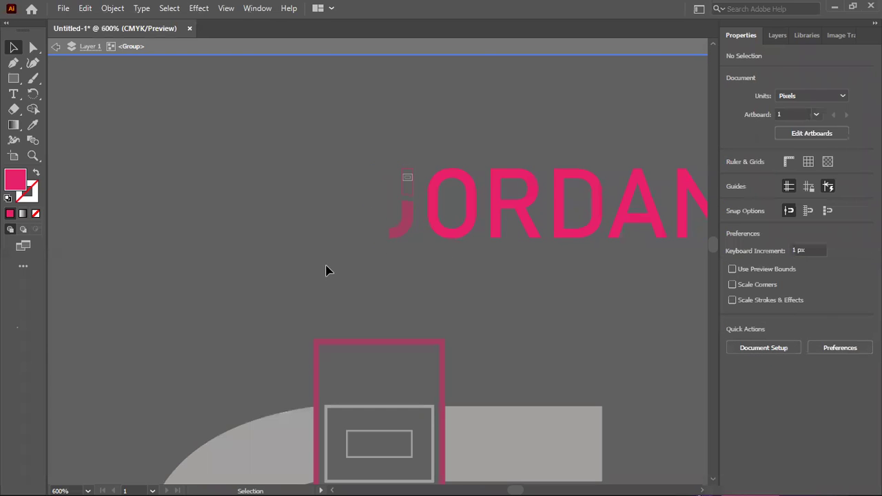
double_click(348, 246)
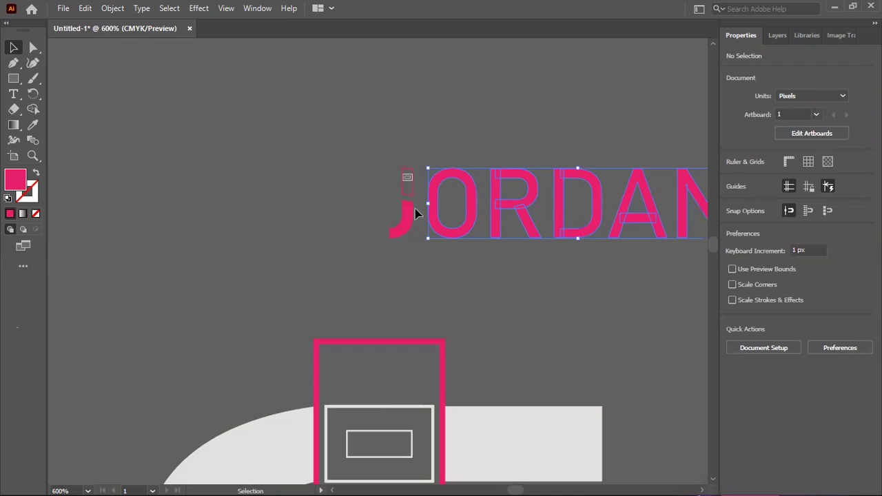
left_click(415, 168)
left_click(460, 219, "shift")
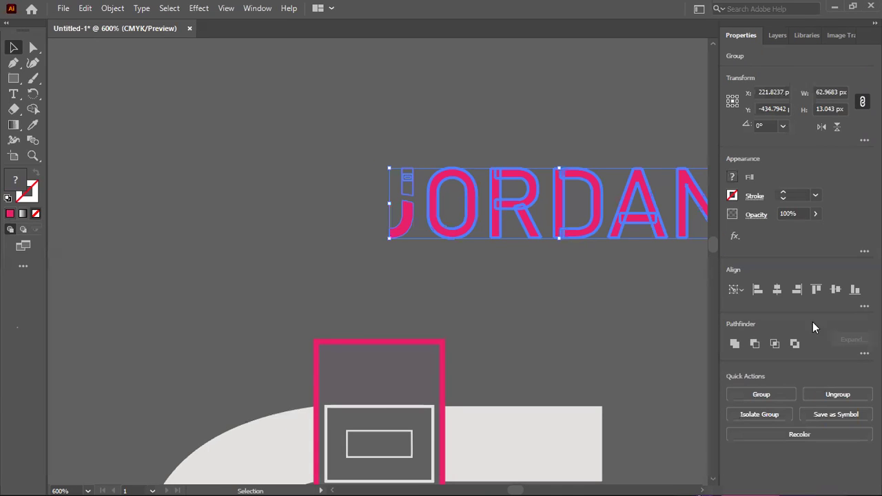
Step: Select the whole JORDAN group and nudge it slightly right and down
left_click(591, 305)
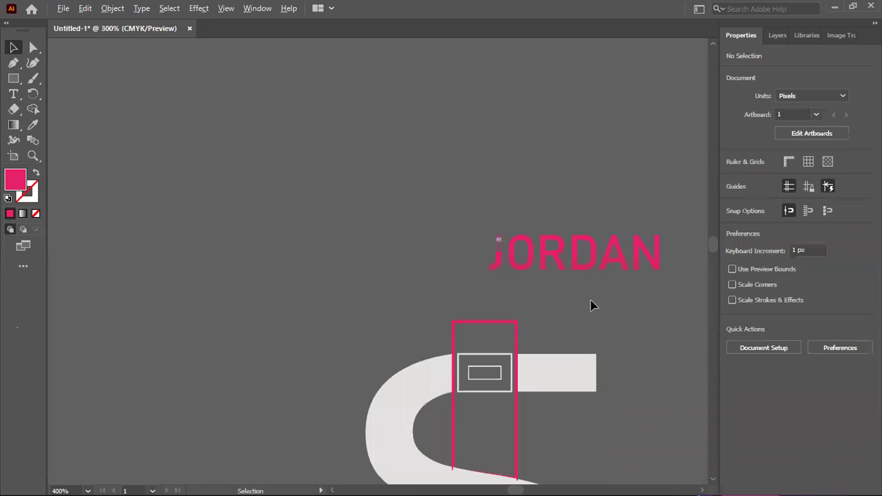
scroll(380, 150, "down", 2)
scroll(182, 126, "down", 1)
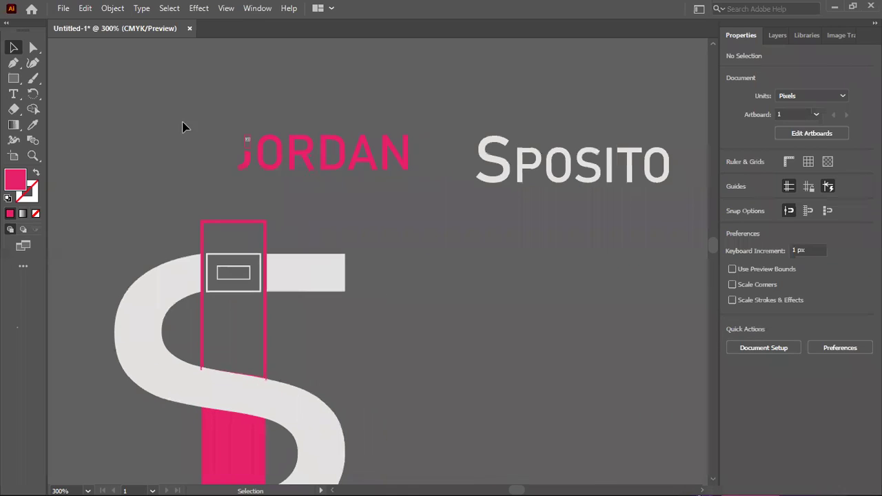
left_click(440, 192)
key("v")
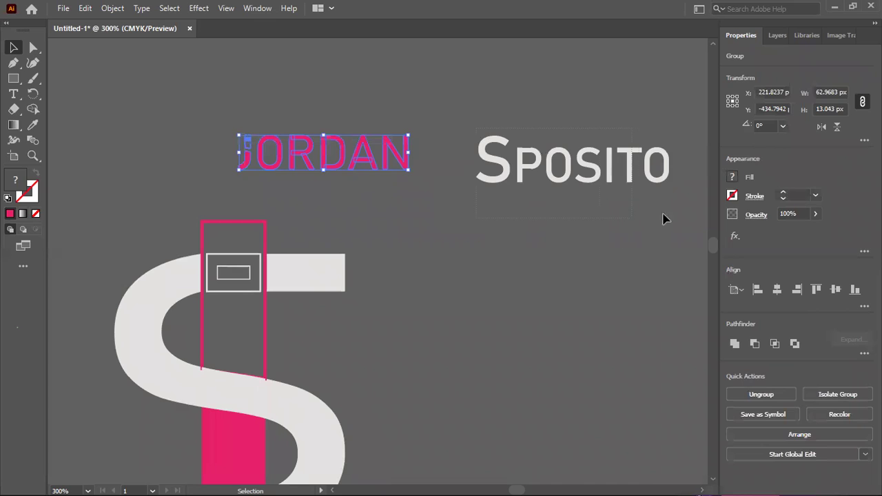
left_click(674, 208)
left_click(275, 175)
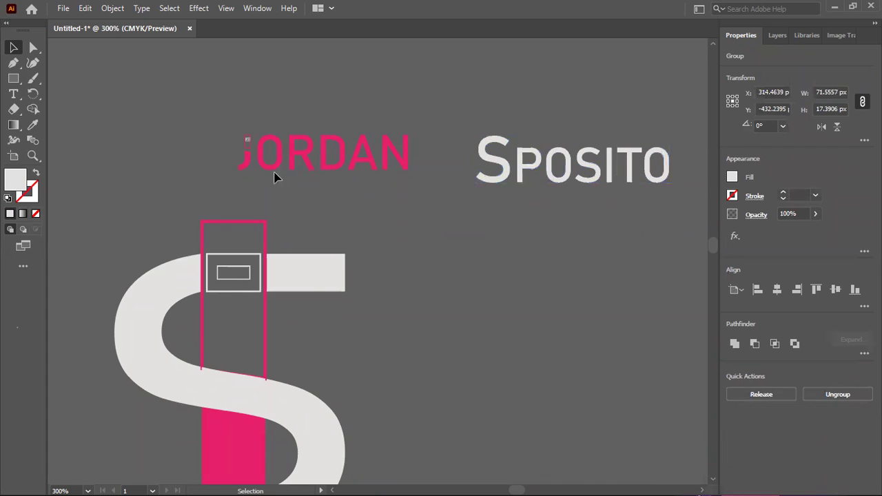
left_click(337, 165)
left_click_drag(336, 187, 347, 194)
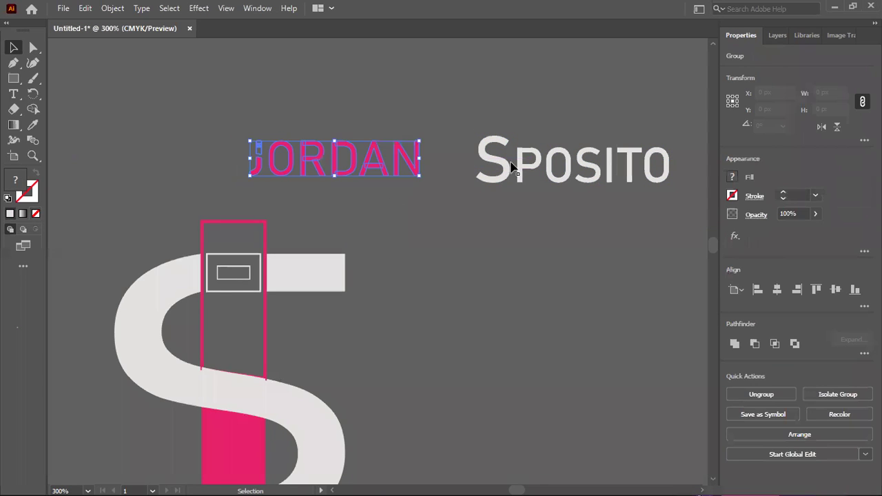
left_click(522, 166, "shift")
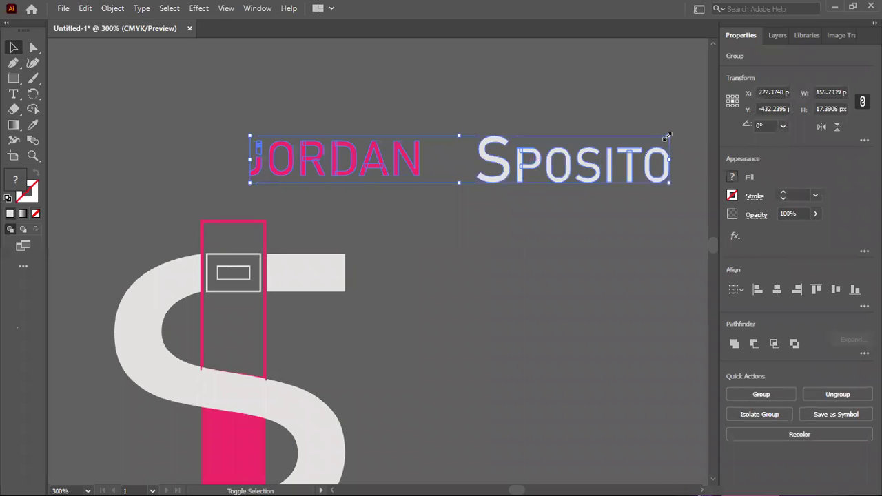
left_click_drag(668, 135, 603, 146)
left_click_drag(537, 206, 462, 267)
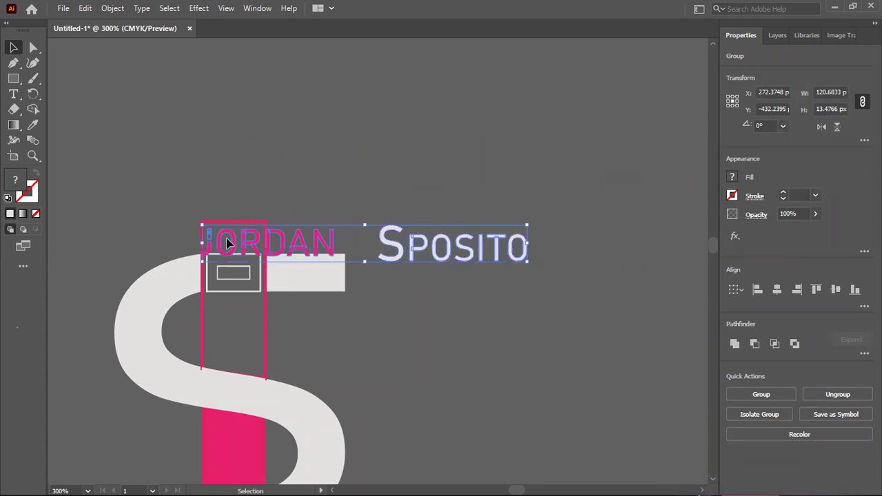
left_click_drag(526, 262, 495, 252)
left_click_drag(414, 243, 324, 238)
Step: Ungroup the two outlined rectangles inside the top of the pink J bar
scroll(322, 227, "up", 4)
left_click_drag(322, 184, 531, 133)
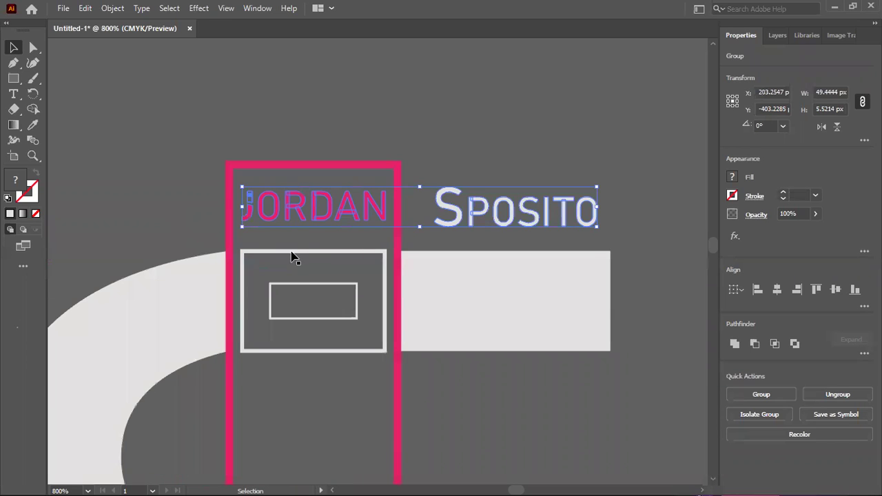
scroll(310, 284, "up", 2)
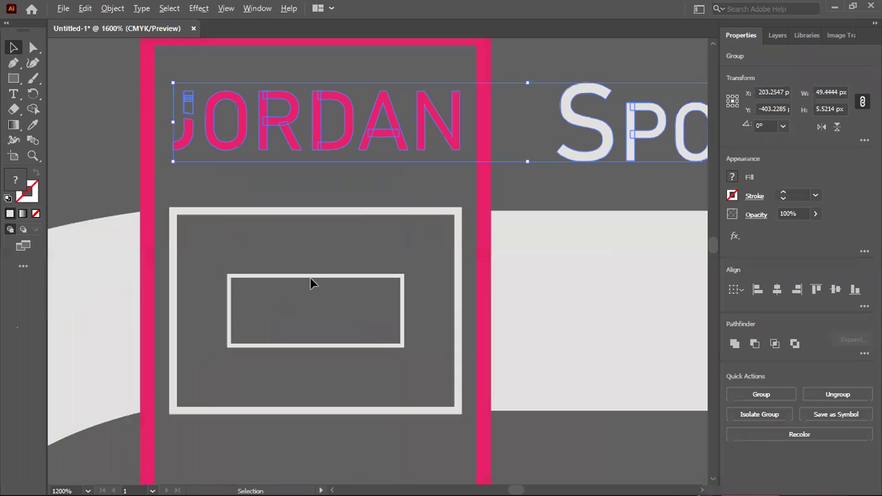
left_click(523, 67)
left_click(400, 122)
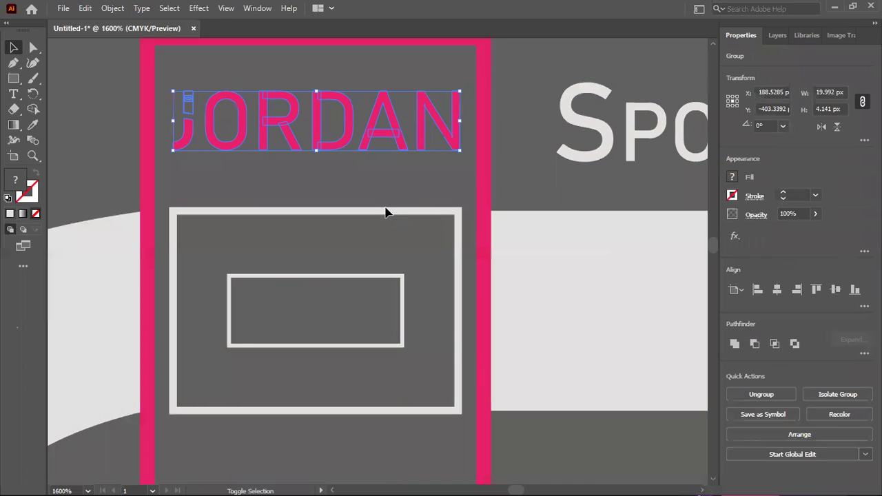
left_click(384, 209)
left_click(433, 204)
left_click(391, 214)
right_click(392, 213)
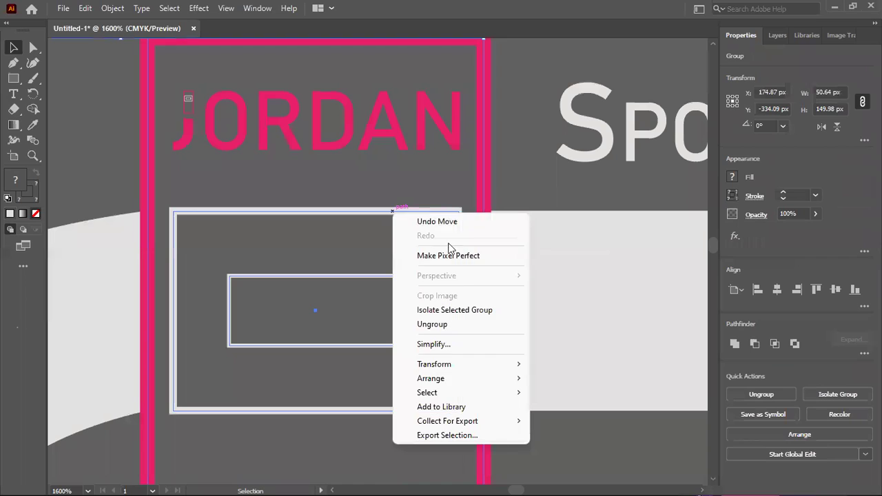
left_click(464, 325)
Step: Select the outer rectangle together with JORDAN, then deselect them
left_click(412, 220)
left_click(409, 216)
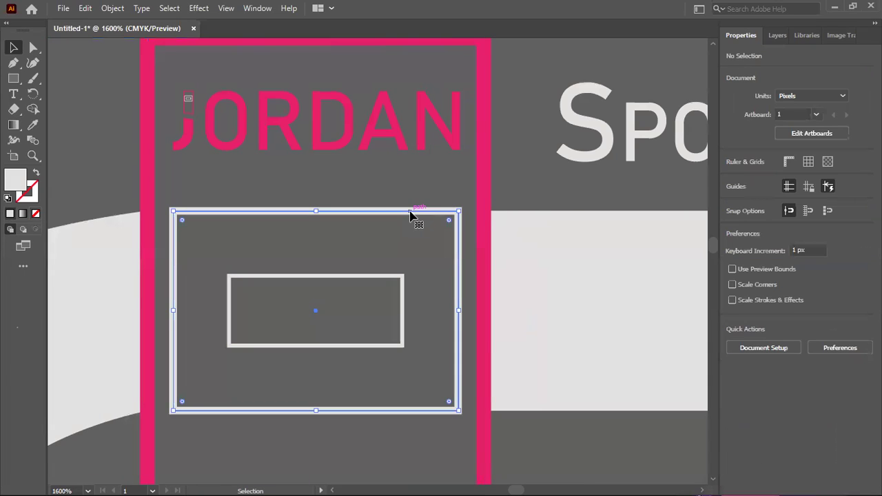
left_click(409, 216)
left_click(401, 142, "shift")
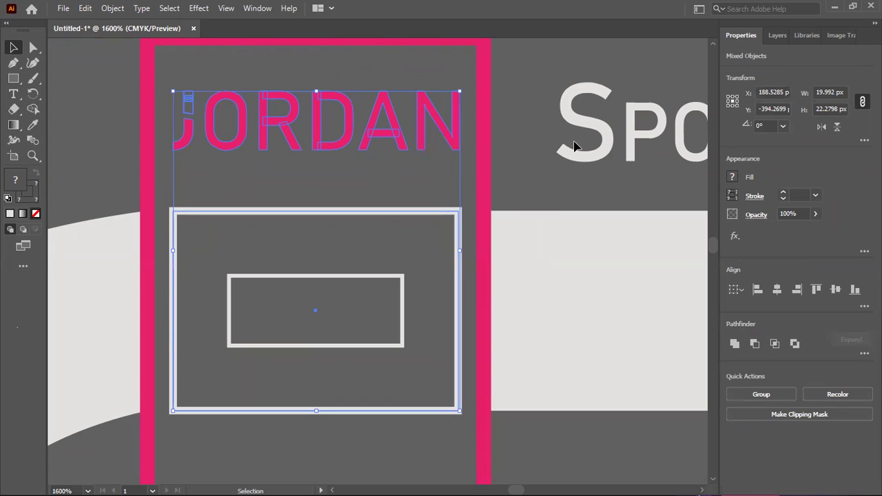
left_click(527, 160)
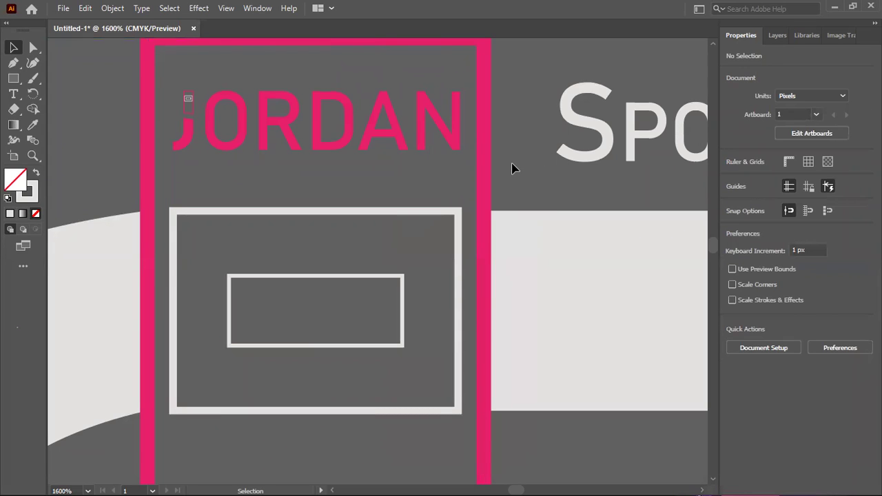
scroll(524, 194, "down", 3)
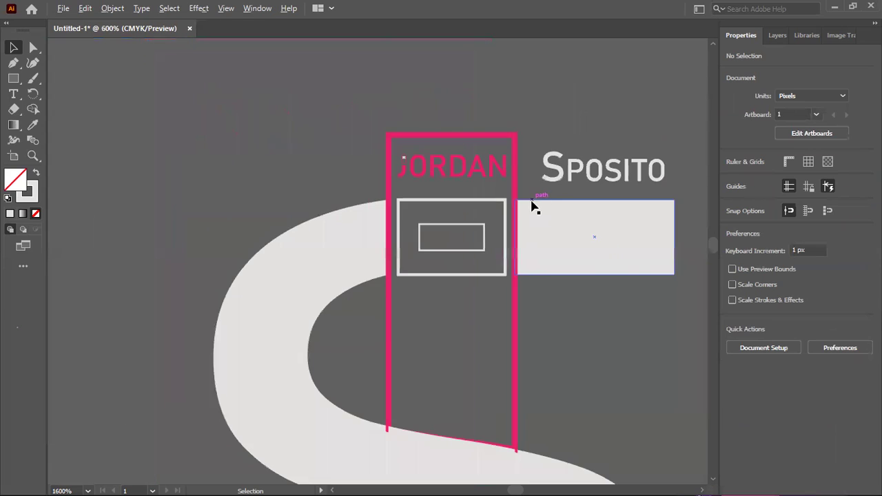
scroll(242, 193, "right", 5)
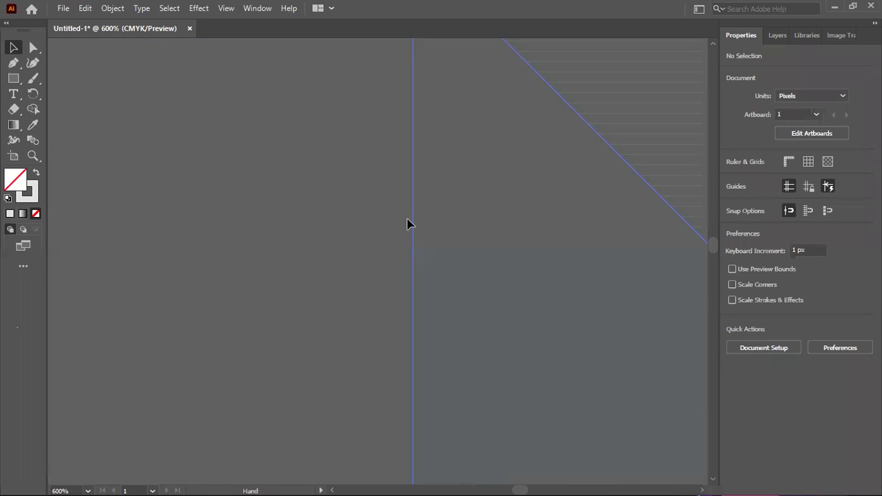
scroll(419, 228, "down", 3)
scroll(555, 250, "up", 3)
scroll(465, 222, "up", 2)
scroll(465, 222, "up", 2)
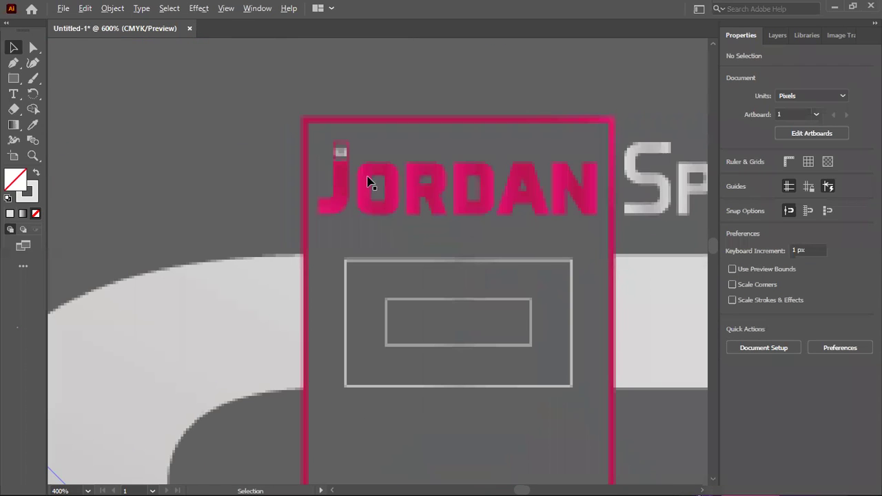
scroll(517, 209, "down", 5)
scroll(385, 184, "left", 4)
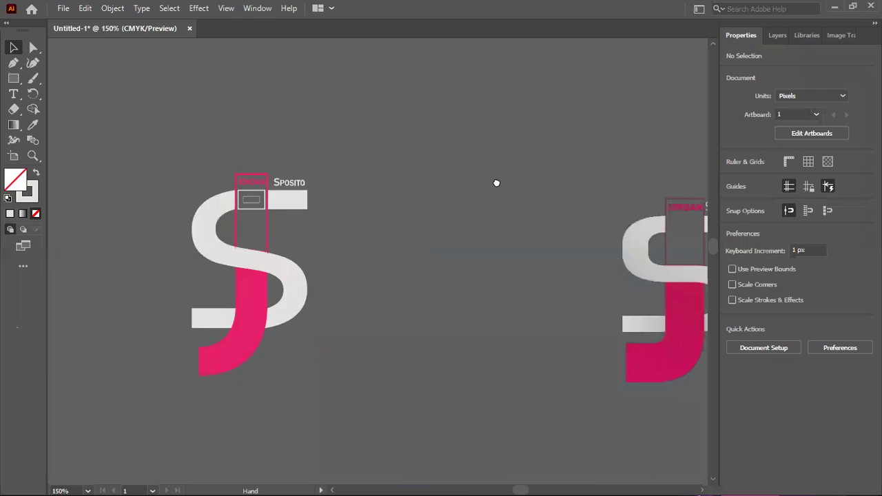
scroll(361, 173, "up", 5)
scroll(319, 137, "up", 3)
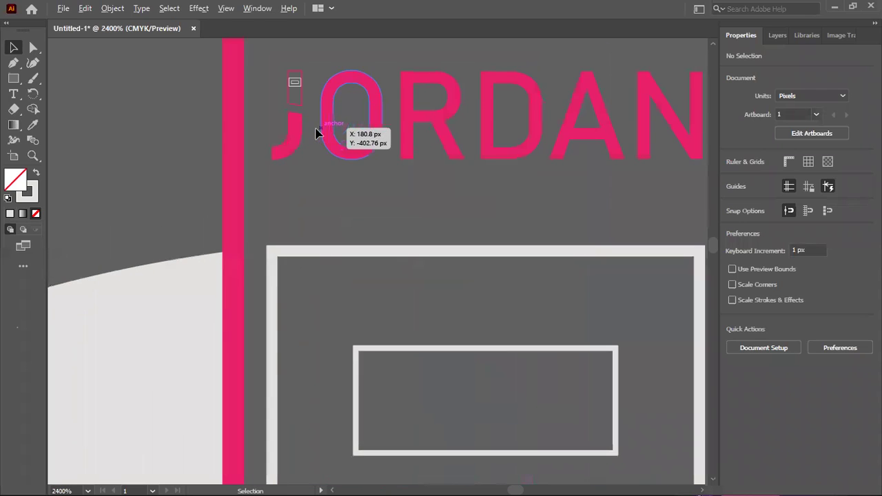
scroll(427, 193, "right", 4)
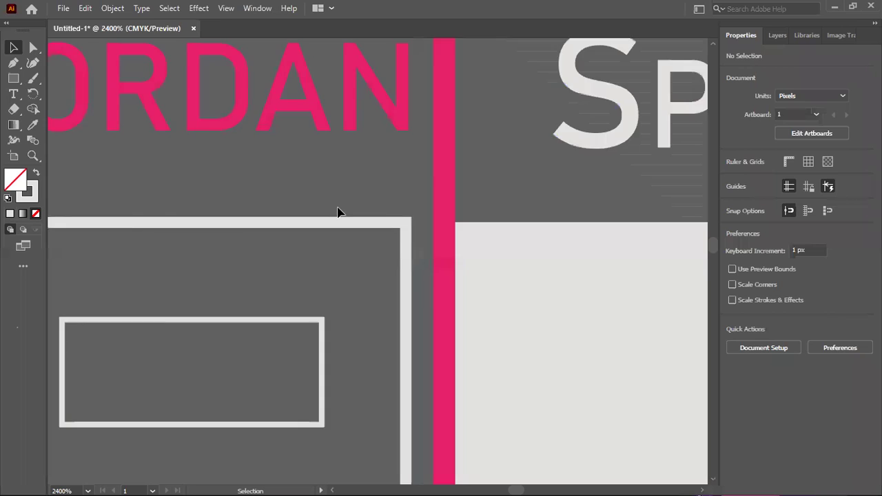
scroll(553, 205, "down", 5)
scroll(499, 185, "right", 5)
scroll(496, 183, "left", 4)
scroll(459, 193, "down", 3)
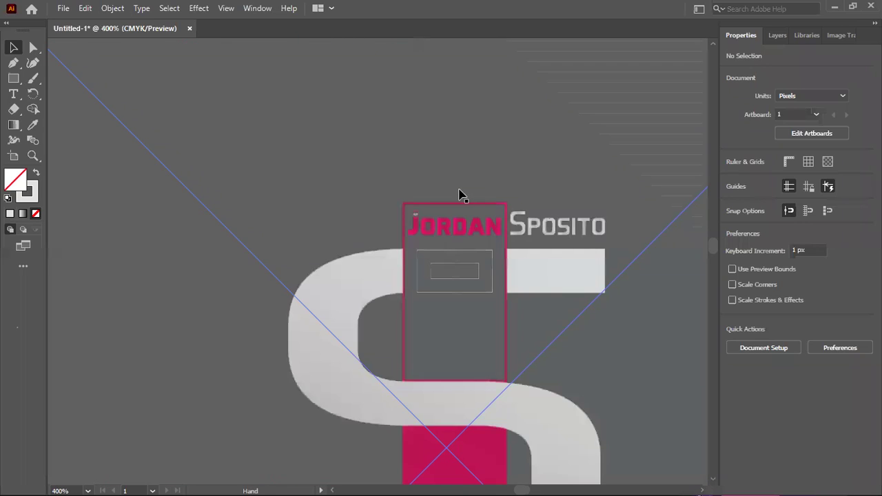
scroll(331, 256, "up", 6)
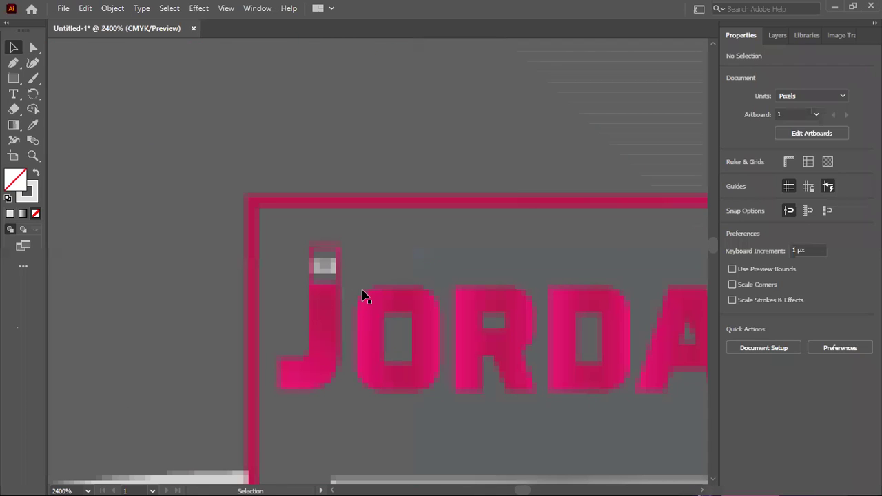
scroll(366, 297, "down", 6)
scroll(434, 204, "up", 2)
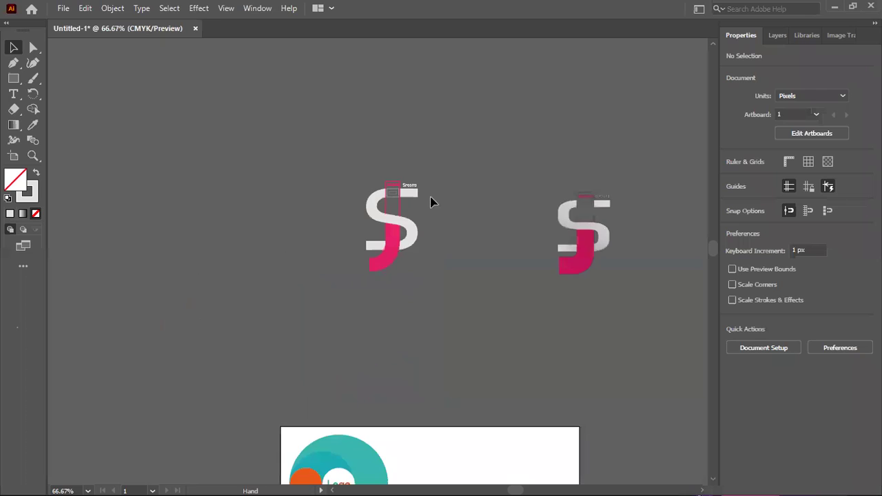
scroll(430, 201, "up", 10)
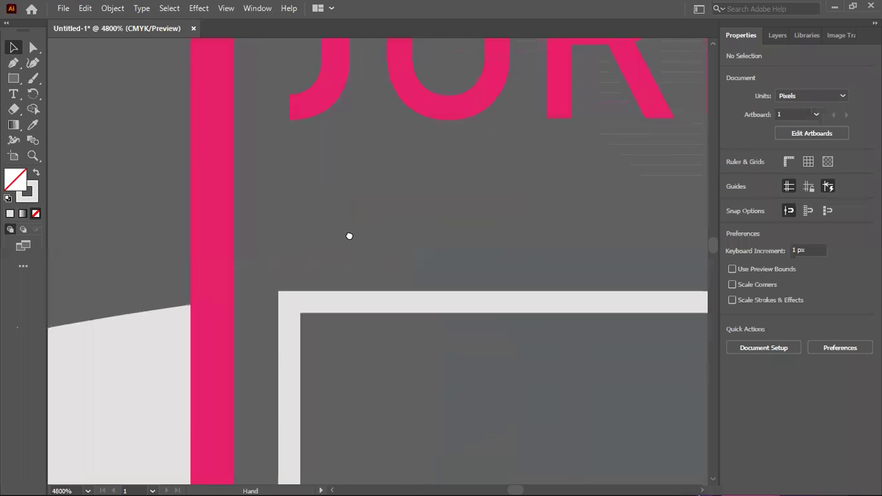
scroll(341, 199, "up", 3)
scroll(289, 258, "up", 3)
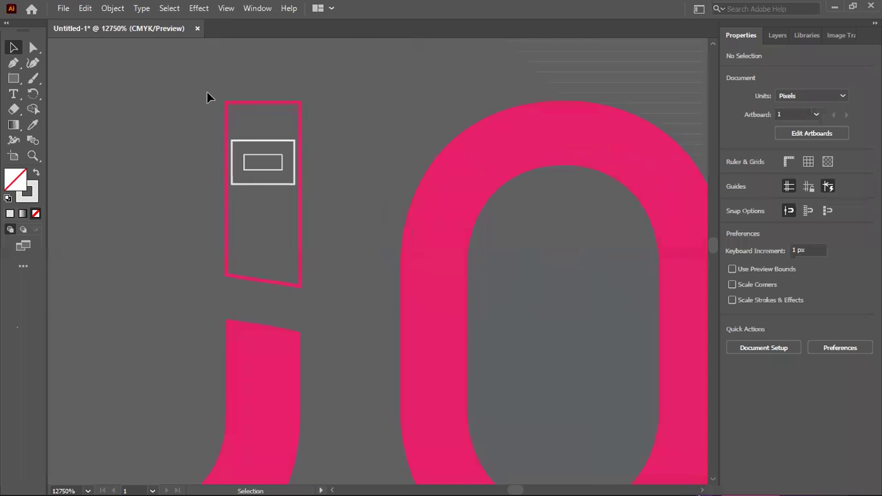
Step: Isolate the mini J icon group and ungroup its pieces
left_click(320, 259)
left_click(259, 182)
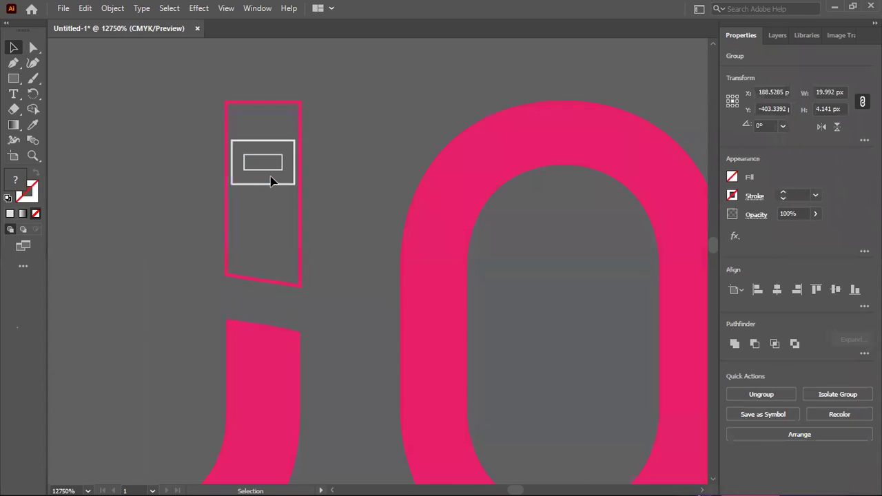
double_click(272, 176)
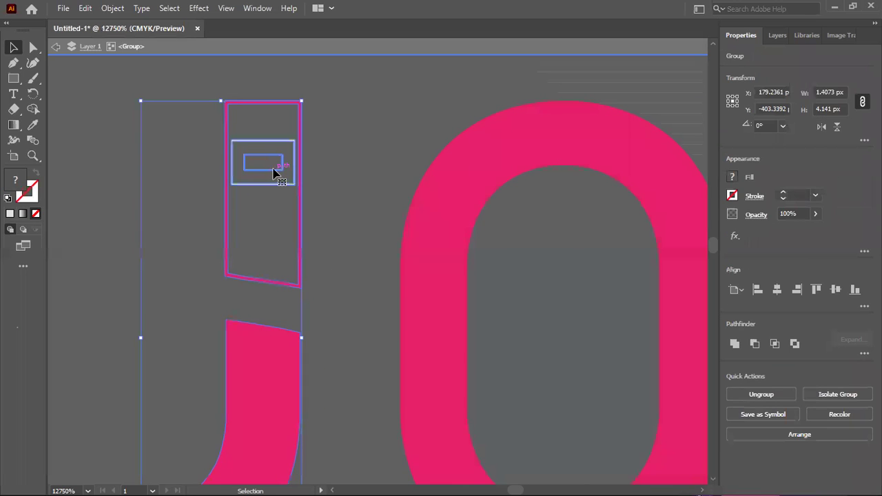
right_click(273, 173)
left_click(324, 295)
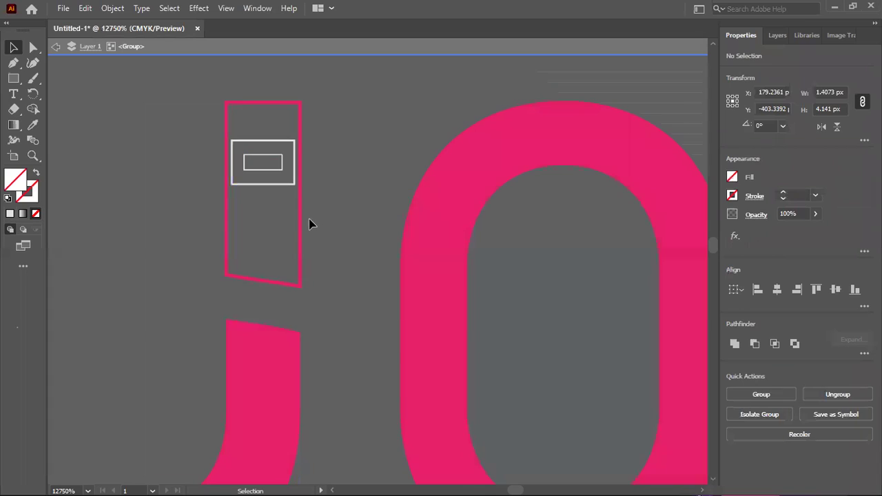
Step: Lower the J icon's outline pieces down to meet its pink curve
left_click_drag(303, 214, 306, 232)
key("ctrl+z")
left_click_drag(221, 273, 306, 178)
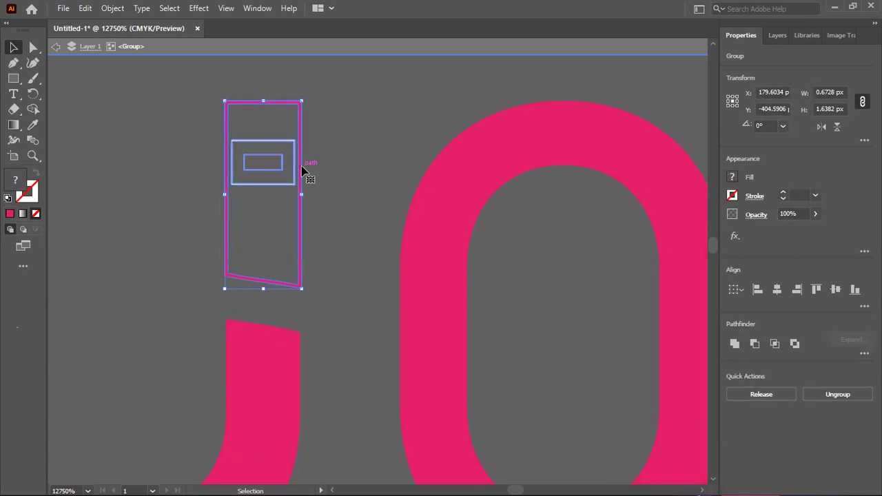
key("super")
key("Escape")
left_click(301, 167)
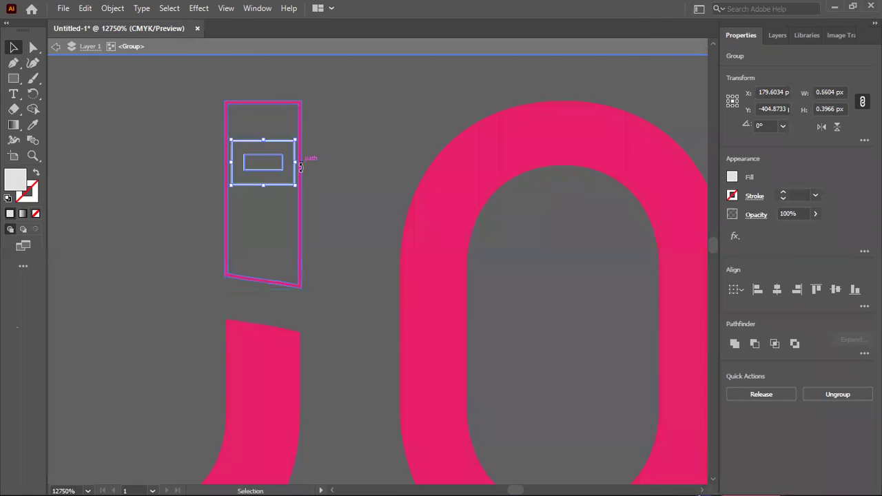
left_click_drag(305, 116, 297, 181)
key("ctrl+z")
left_click(350, 175)
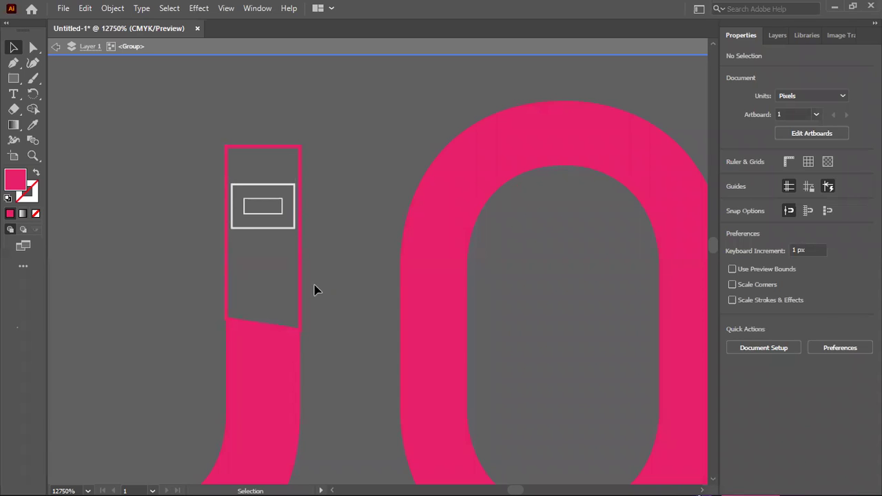
Step: Enlarge the mini J icon so its top lines up with JORDAN's letters
left_click(288, 406)
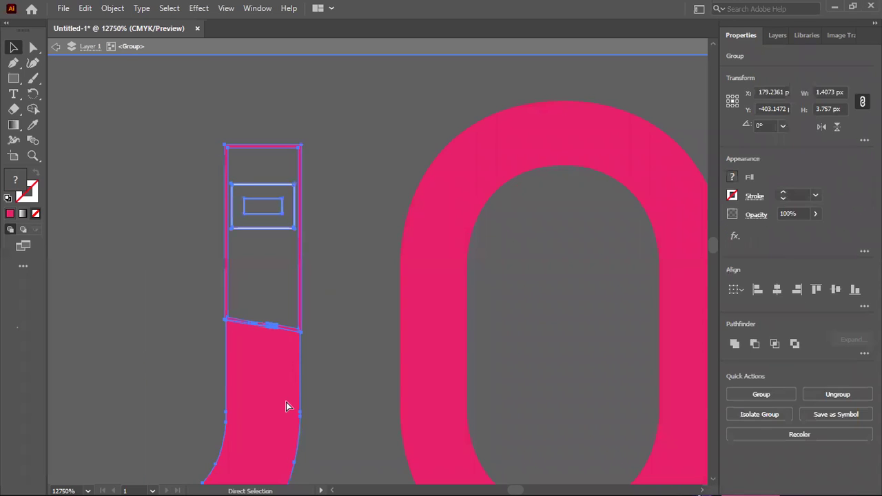
key("ctrl+minus")
key("ctrl+minus")
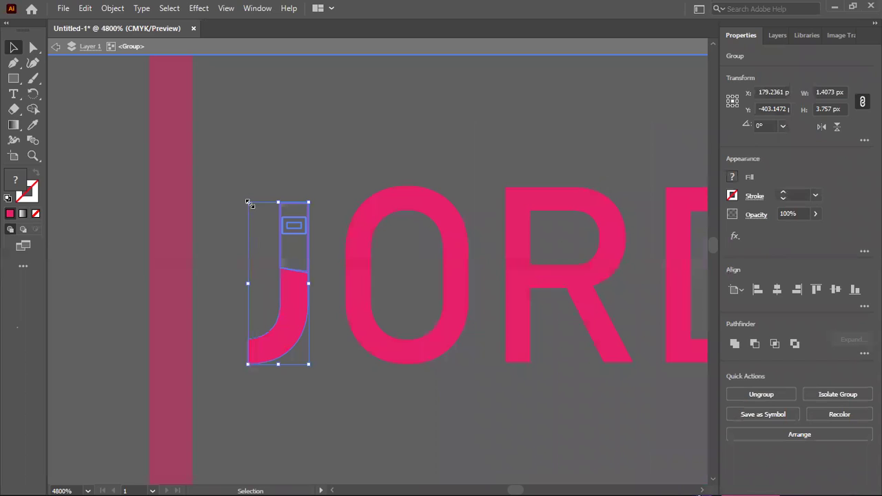
left_click_drag(250, 204, 243, 187)
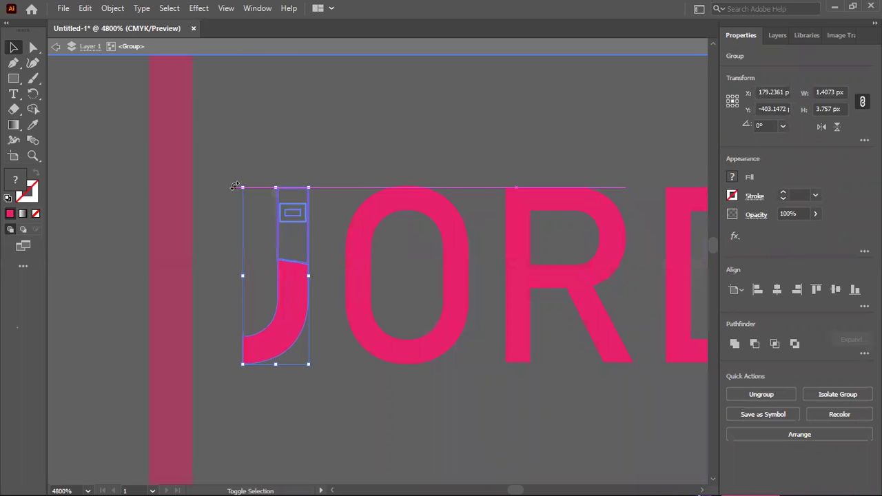
left_click(417, 144)
scroll(416, 148, "down", 2)
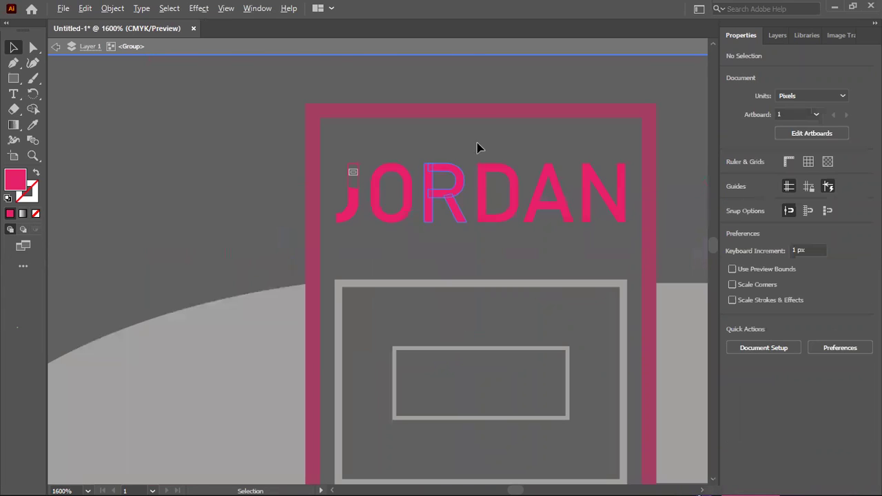
double_click(254, 186)
key("ctrl+minus")
scroll(586, 197, "right", 5)
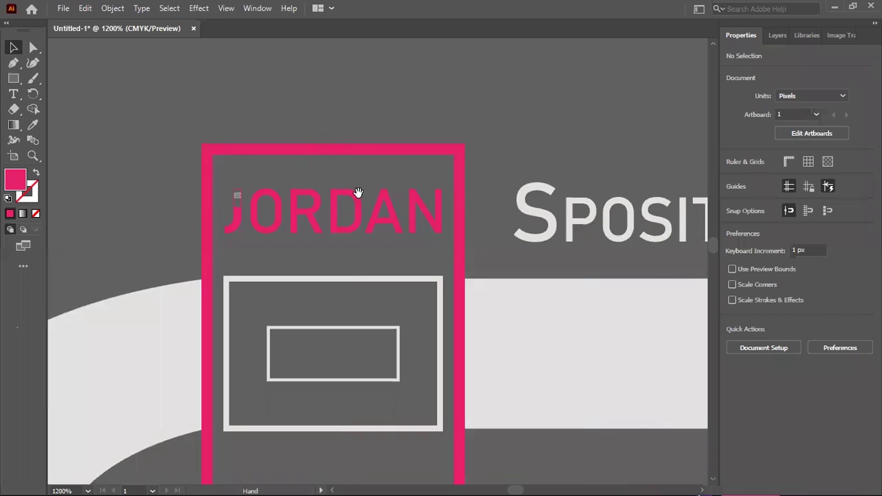
left_click(329, 206)
left_click(569, 219)
left_click(519, 317, "shift")
left_click(520, 317)
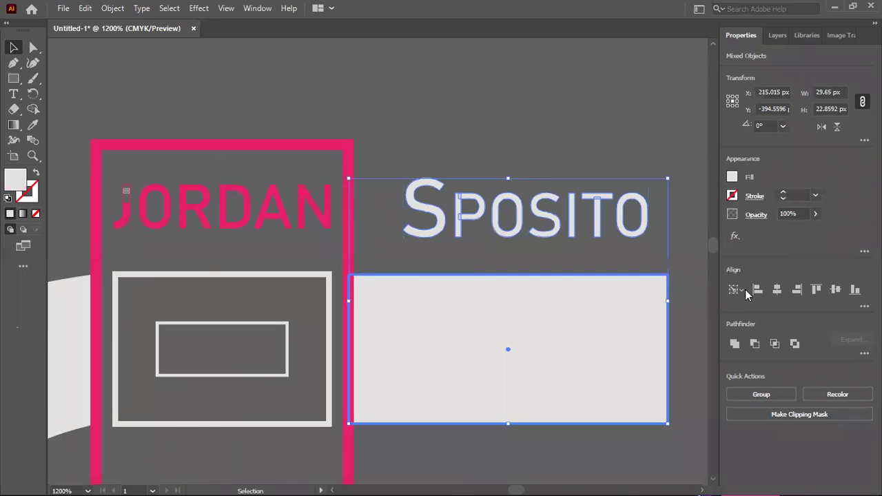
left_click(779, 289)
left_click(601, 112)
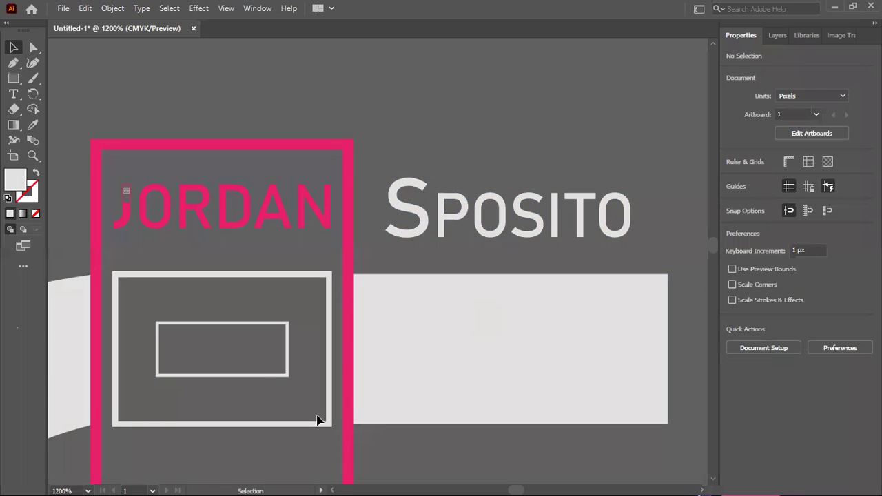
Step: Set the pink outline path over the S to Align Stroke to Inside
scroll(256, 379, "down", 1)
scroll(256, 380, "down", 3)
scroll(441, 176, "down", 3)
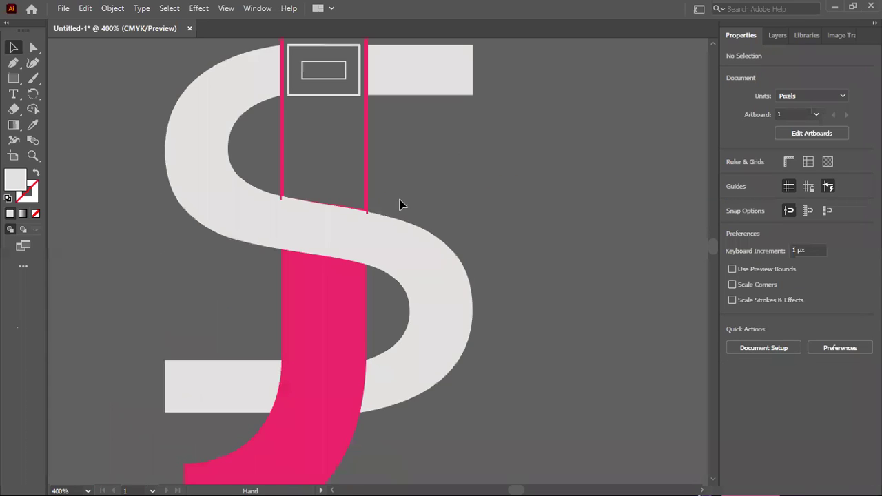
scroll(270, 219, "up", 3)
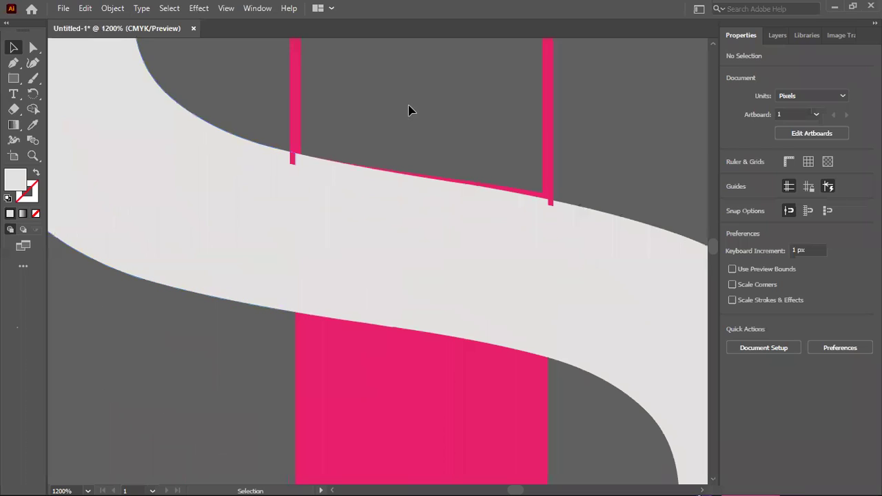
left_click(482, 230)
left_click(604, 150)
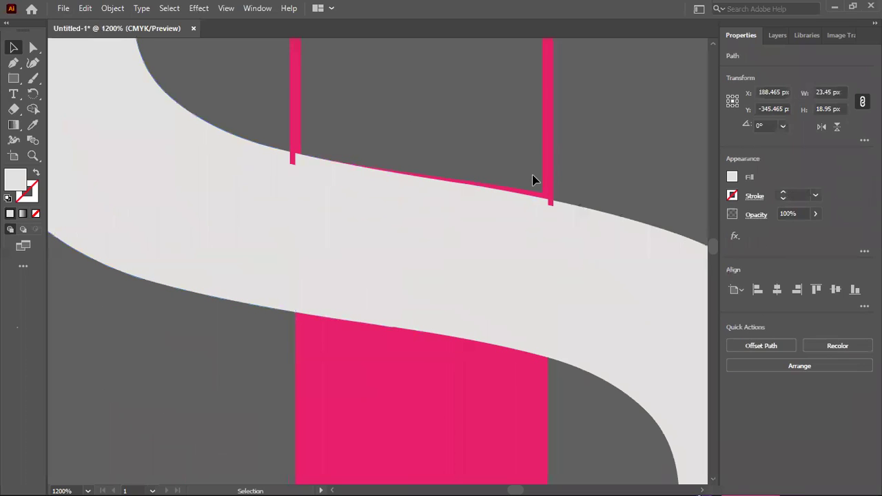
left_click(547, 171)
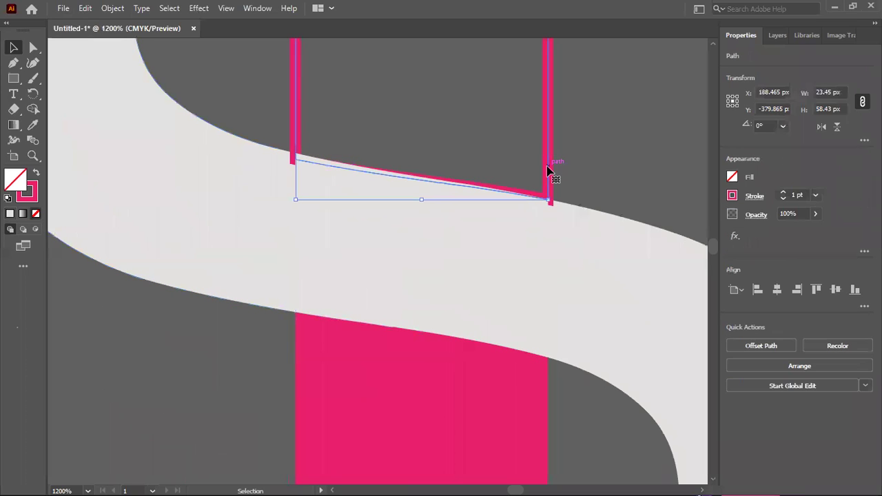
left_click(758, 197)
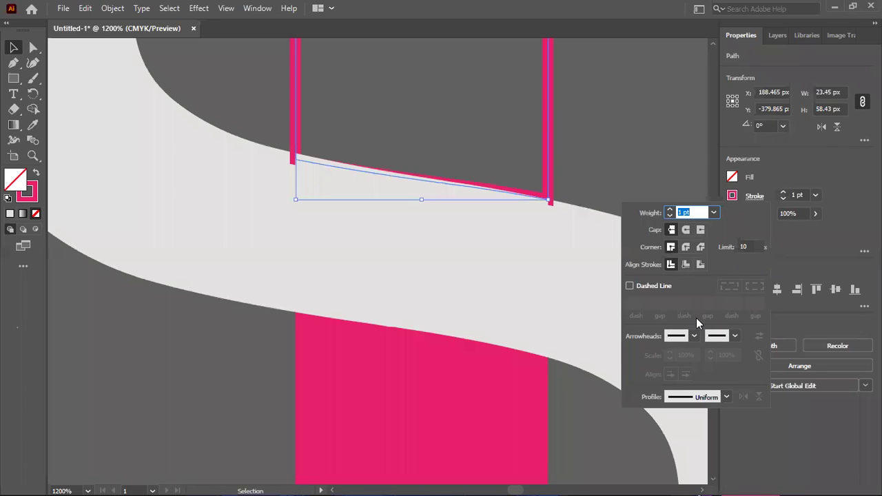
left_click(686, 267)
key("Escape")
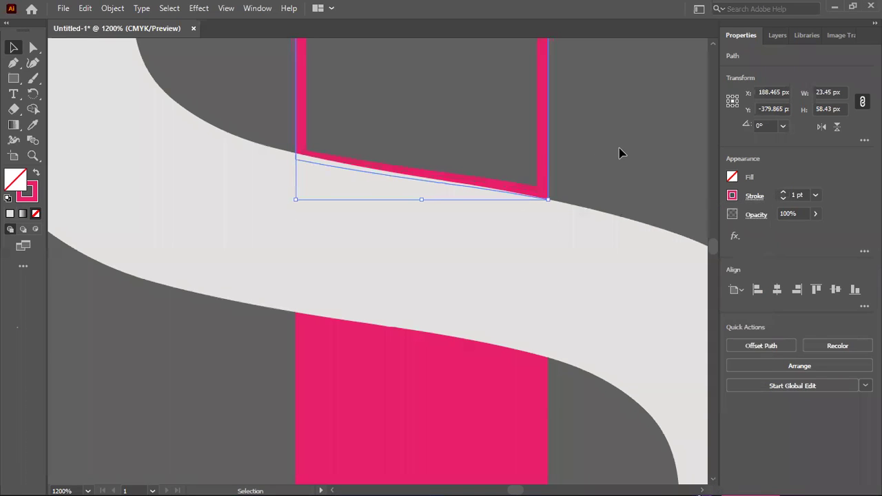
left_click(621, 162)
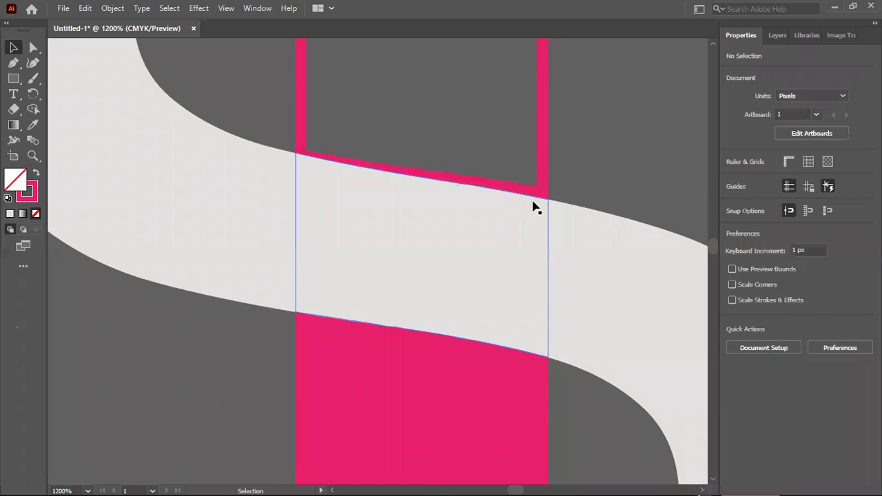
Step: Select the grey band piece inside the outline together with the rest of the S
left_click(372, 275)
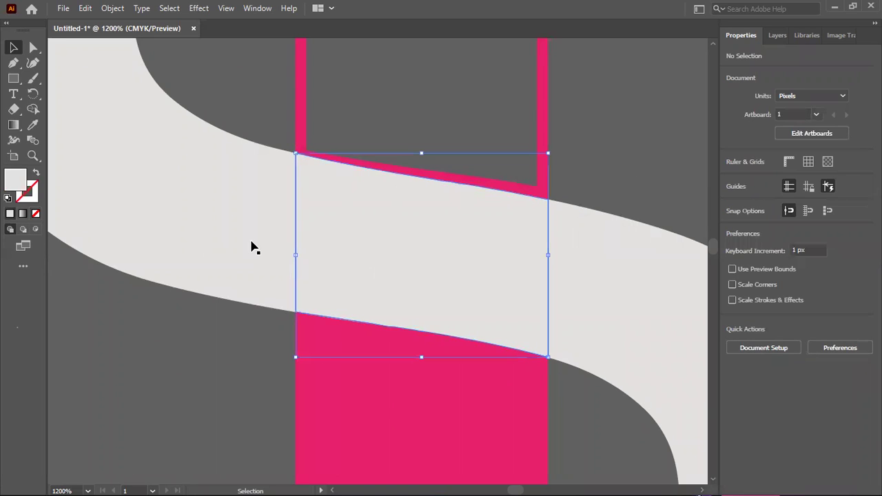
left_click(251, 246, "shift")
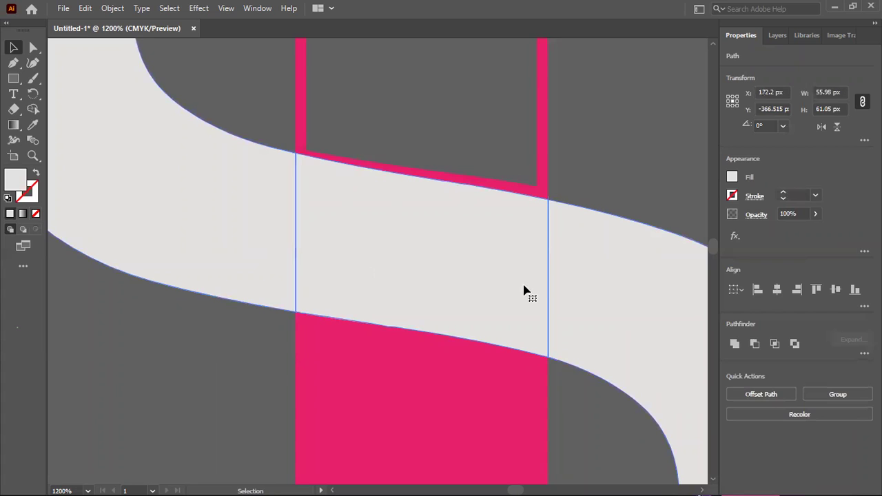
scroll(522, 287, "down", 4)
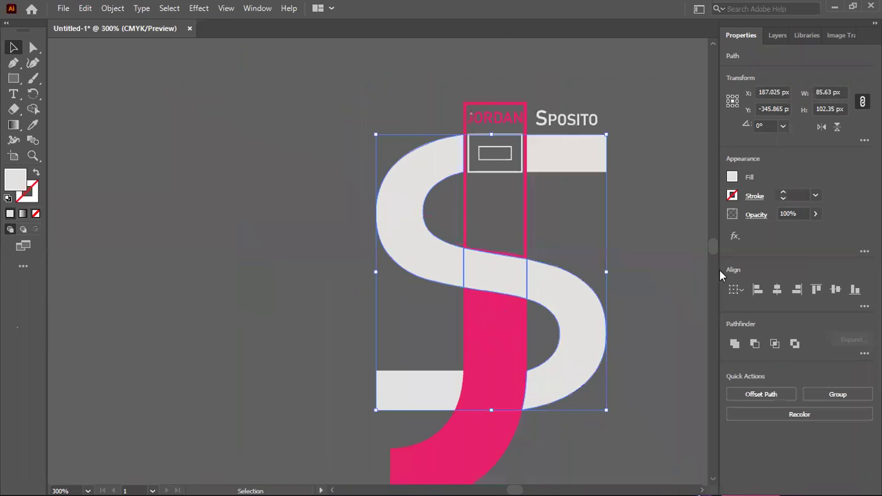
Step: Merge the S's left curve and middle piece into one shape with the Shape Builder tool
left_click(735, 344)
left_click(33, 109)
left_click_drag(431, 257, 543, 285)
left_click(13, 47)
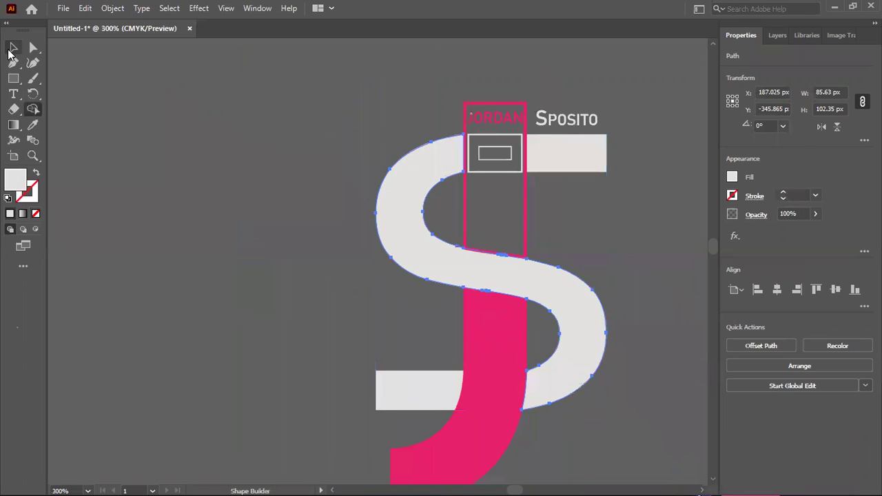
left_click(170, 100)
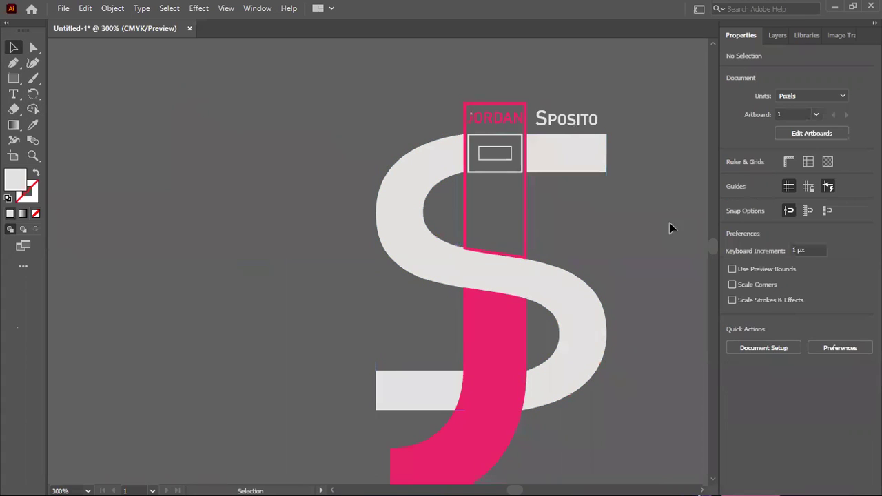
left_click_drag(642, 205, 459, 153)
scroll(514, 159, "down", 4)
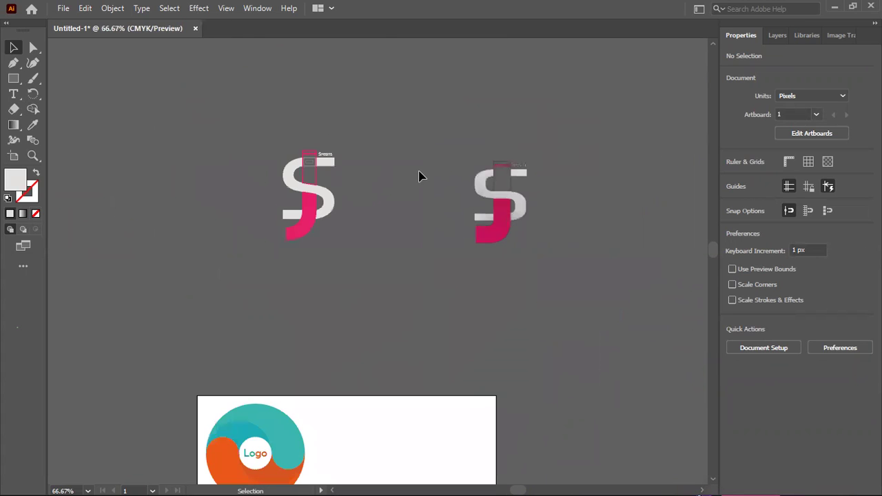
scroll(419, 177, "up", 3)
scroll(419, 177, "down", 2)
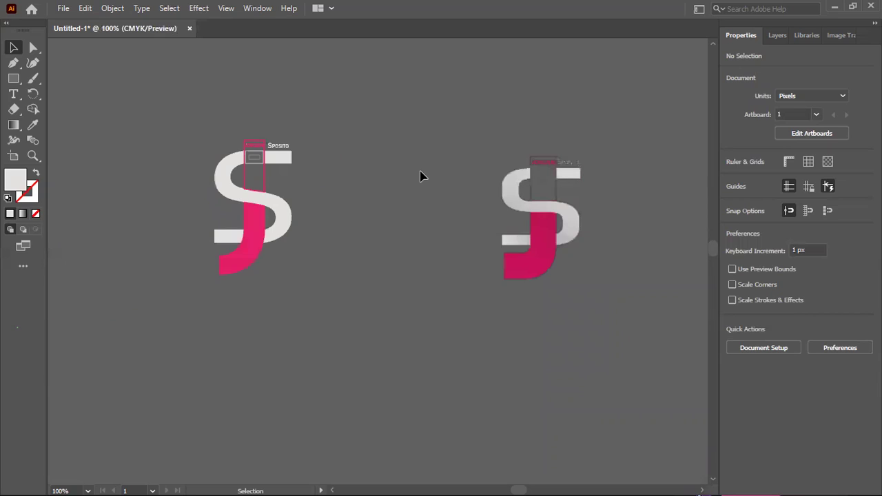
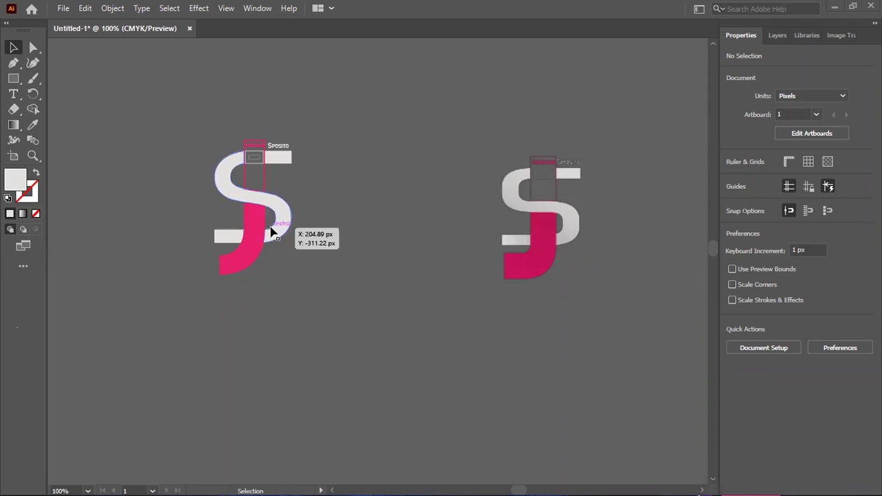
Step: Marquee-select the left S/J monogram artwork and group it with Ctrl+G
scroll(351, 234, "down", 2)
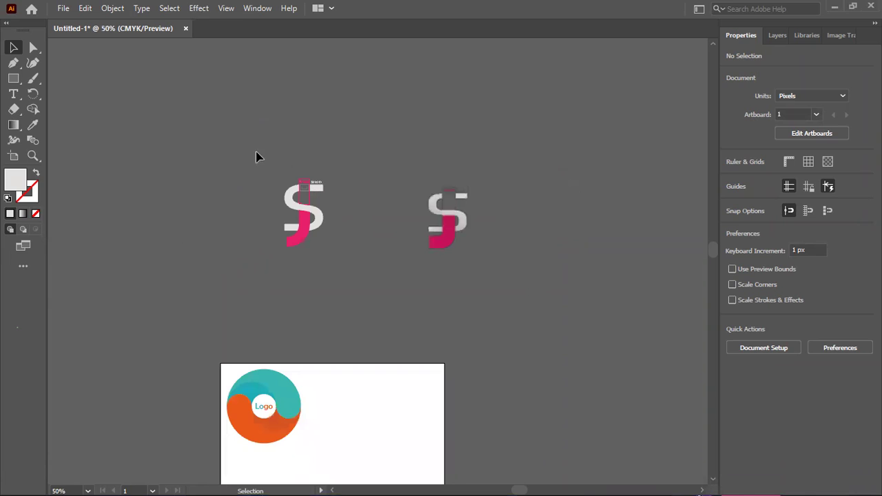
left_click_drag(256, 151, 352, 262)
key("ctrl+g")
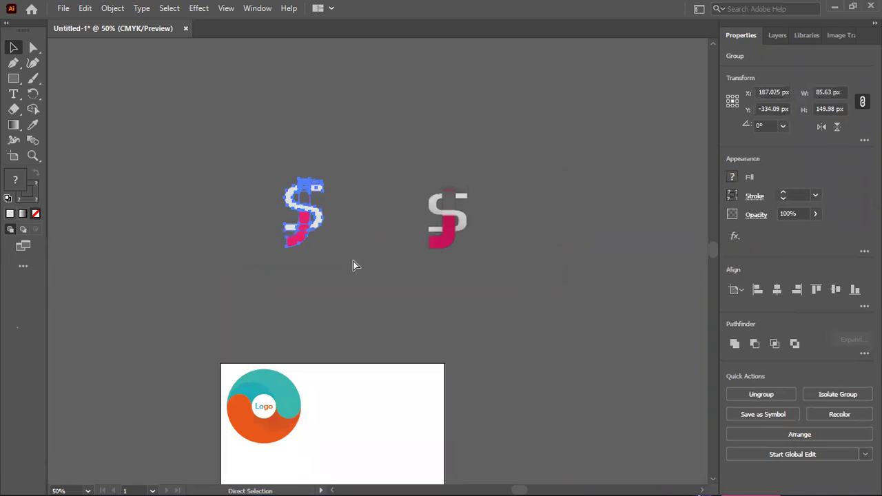
Step: Select the right-hand S/J image and delete it
left_click(359, 264)
left_click_drag(402, 178, 503, 263)
key("Delete")
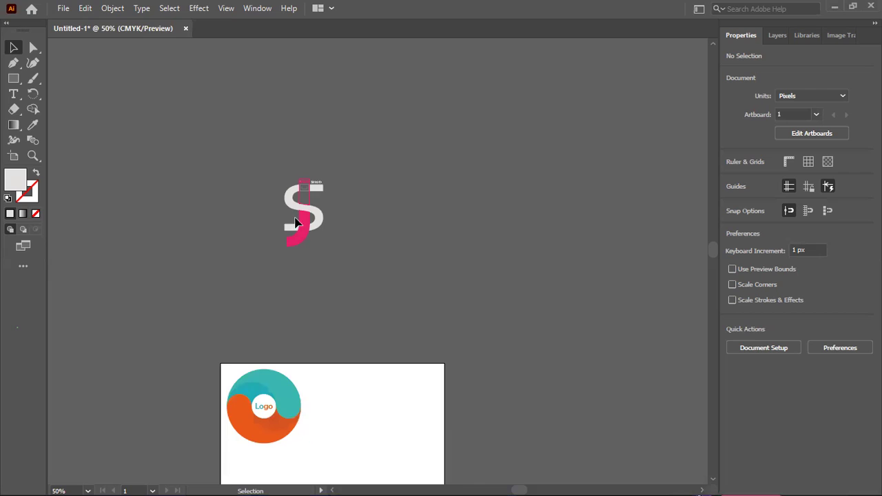
Step: Alt-drag a duplicate of the S/J monogram to the right and scale it down to a tiny copy
scroll(312, 207, "up", 3)
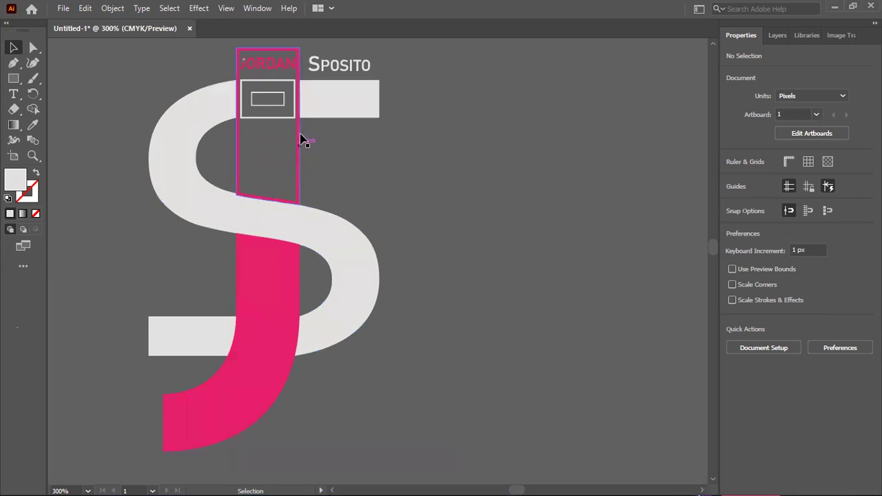
scroll(301, 152, "up", 5)
scroll(301, 141, "down", 6)
left_click_drag(320, 207, 474, 204)
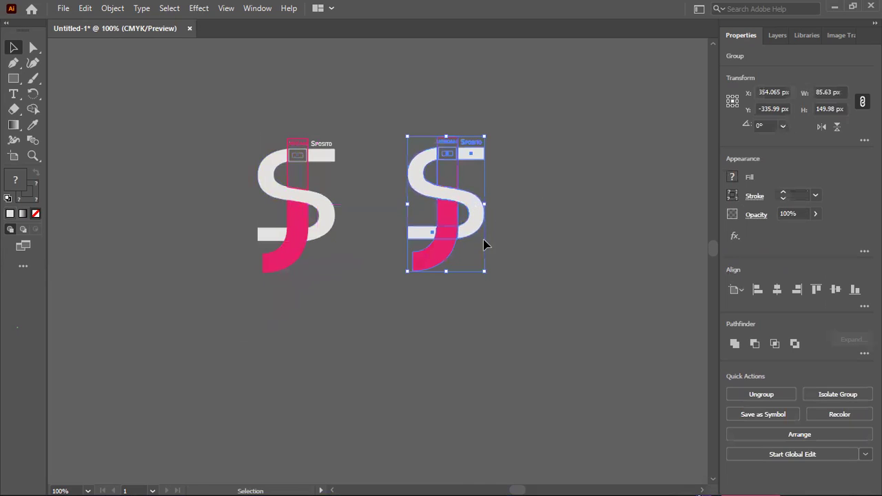
left_click_drag(485, 270, 453, 215)
left_click(494, 205)
scroll(449, 202, "up", 9)
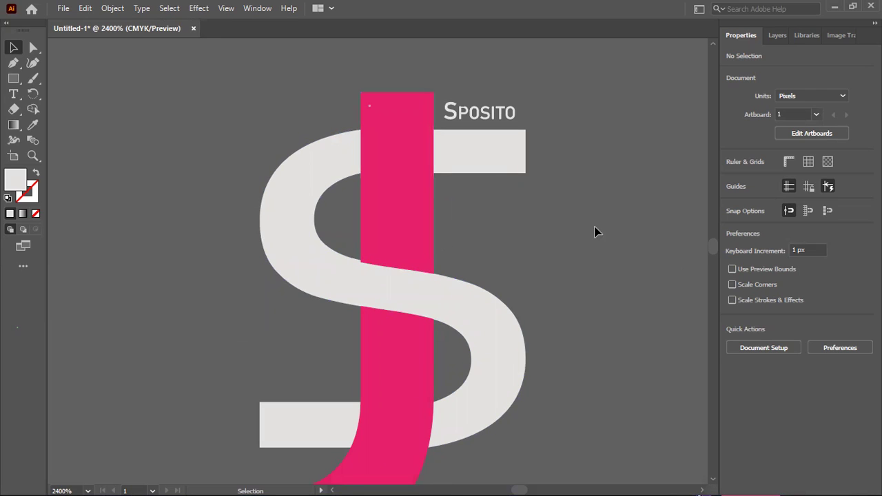
scroll(480, 242, "down", 7)
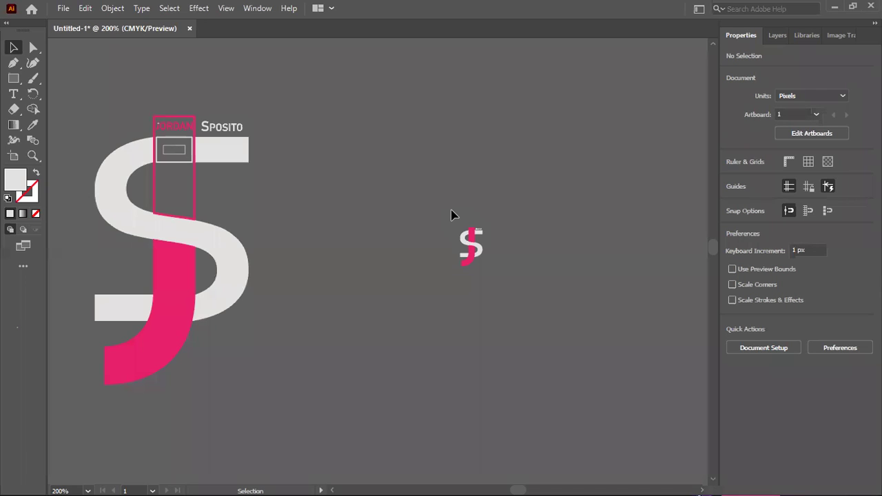
left_click_drag(451, 215, 504, 299)
Step: Delete the small copy, then apply Object > Expand Appearance and Object > Expand on the monogram
key("Delete")
scroll(97, 366, "left", 2)
left_click(145, 345)
left_click(112, 8)
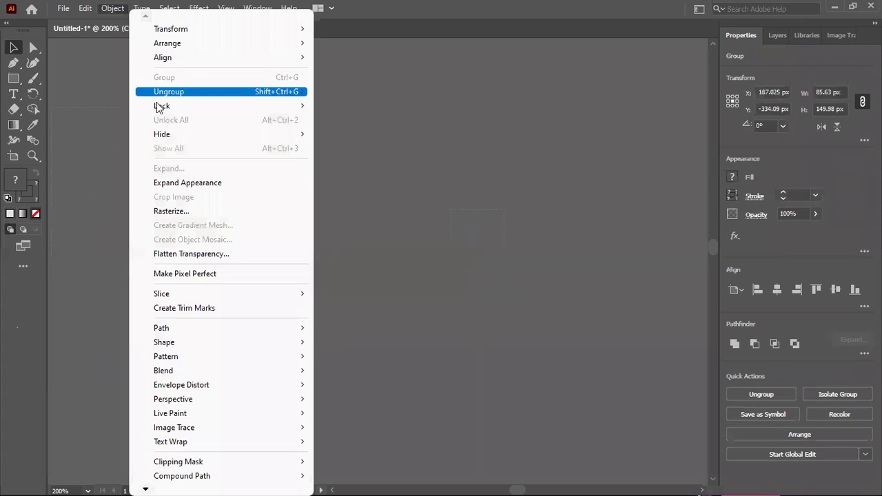
left_click(185, 183)
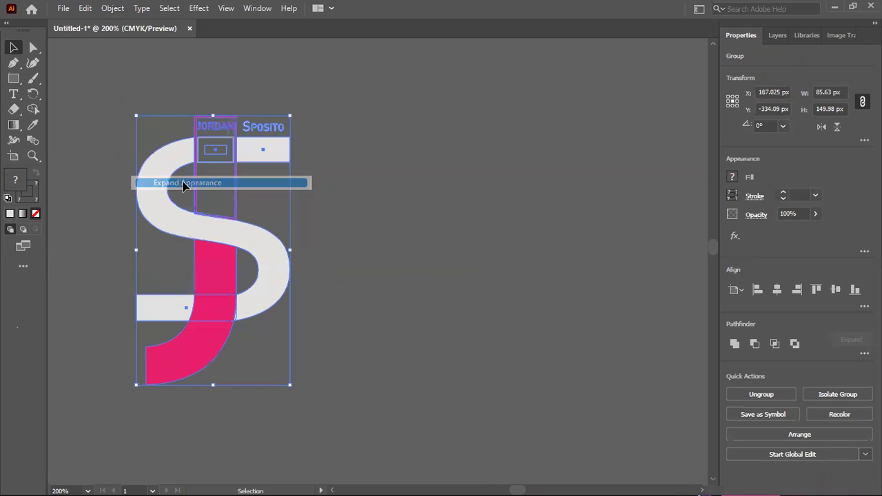
left_click(112, 9)
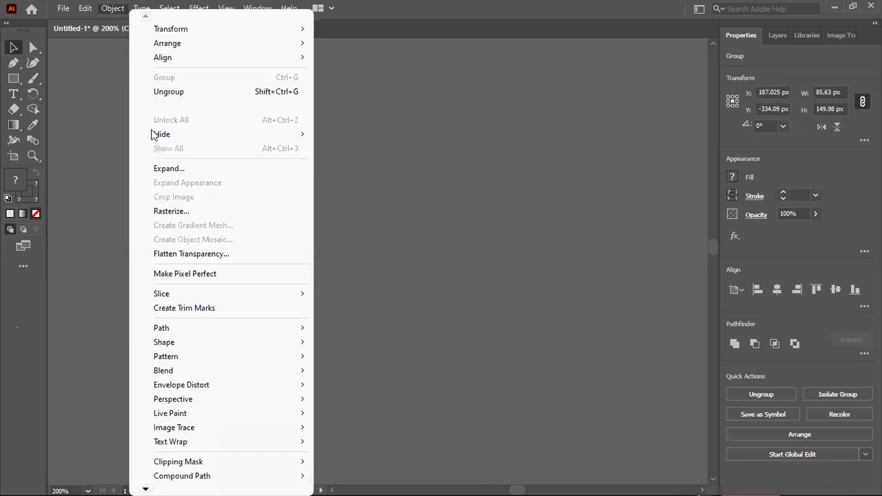
left_click(165, 169)
left_click(426, 328)
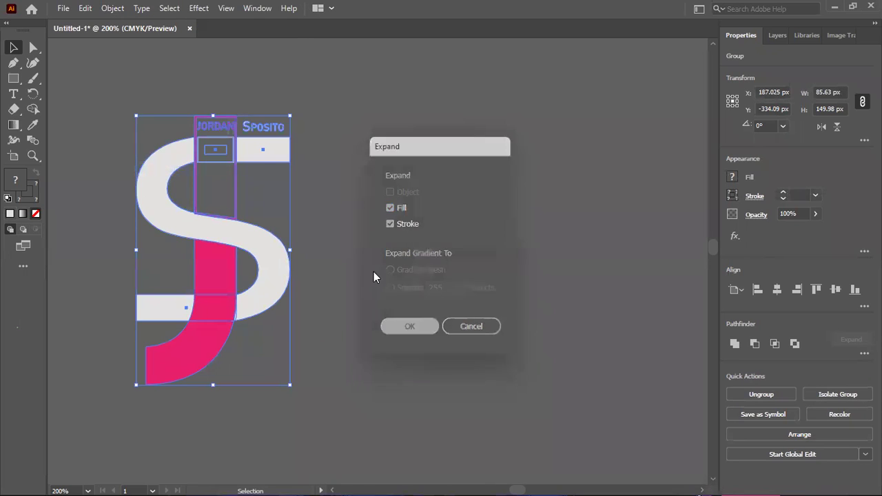
Step: Alt-drag a new copy of the expanded monogram rightward and shrink it around its centre
left_click_drag(262, 272, 519, 276)
left_click_drag(544, 392, 478, 271)
left_click(549, 259)
scroll(441, 254, "up", 8)
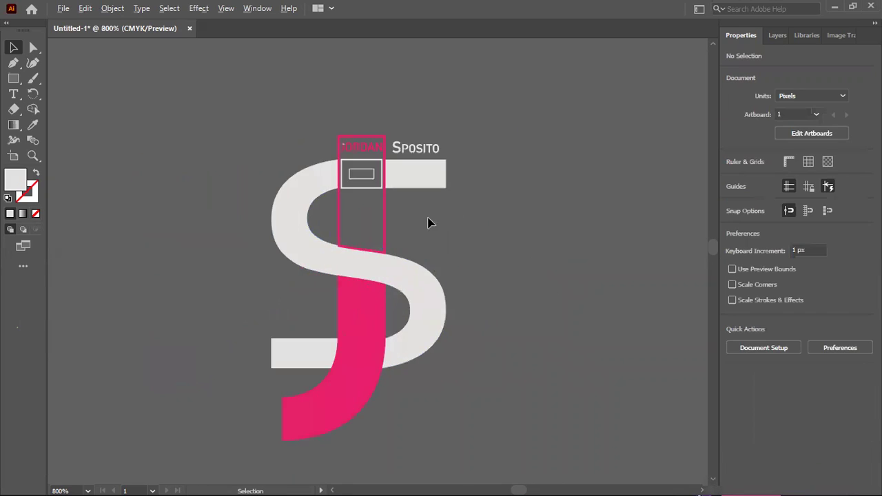
Step: Select the small S/J copy and cut it away with Ctrl+X
scroll(491, 242, "up", 1)
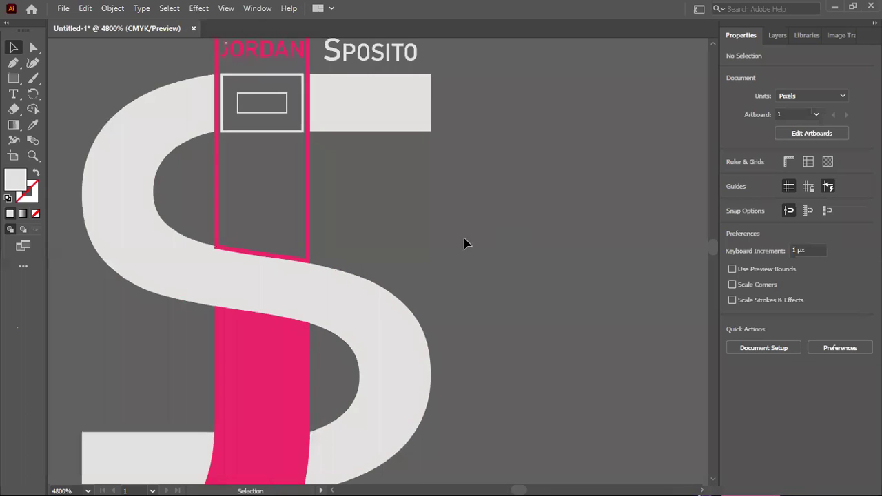
scroll(246, 285, "up", 3)
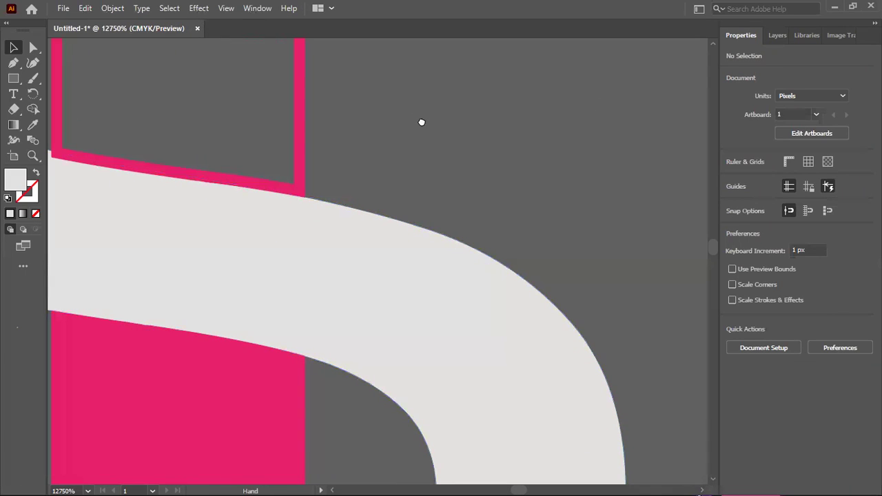
left_click_drag(421, 122, 632, 101)
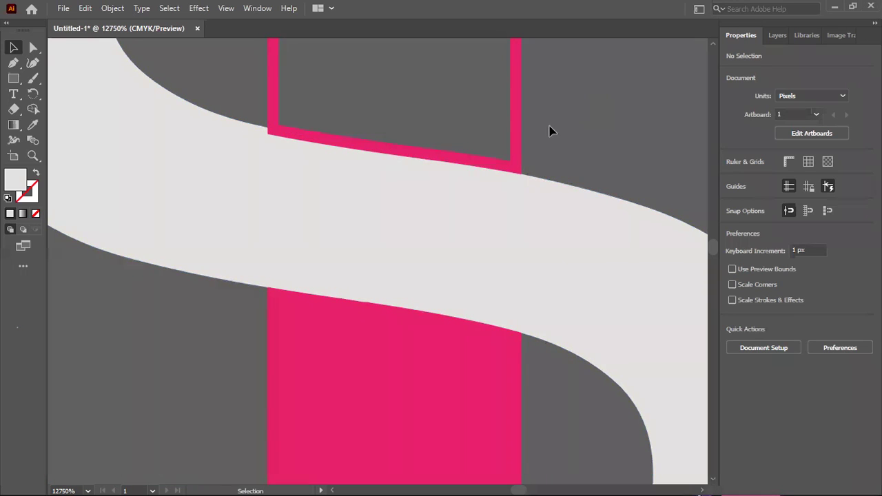
scroll(512, 158, "down", 5)
left_click(510, 160)
key("ctrl+x")
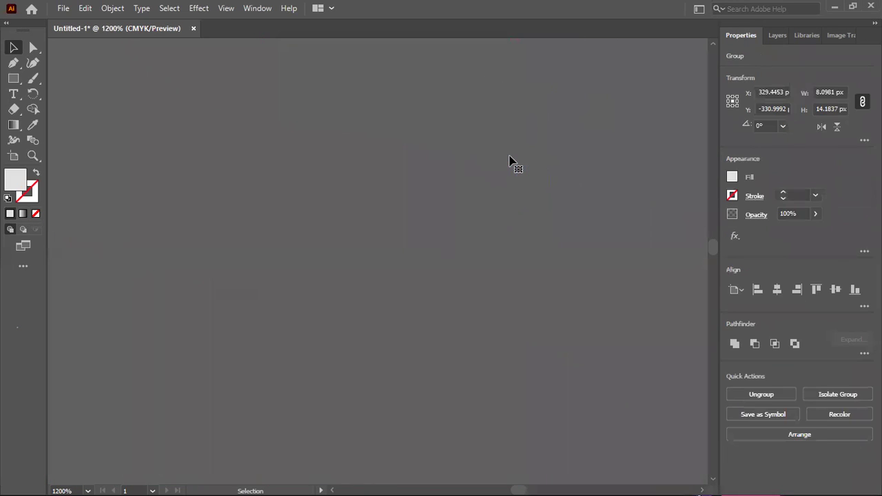
Step: Ungroup the white S group through the right-click menu
scroll(670, 215, "left", 10)
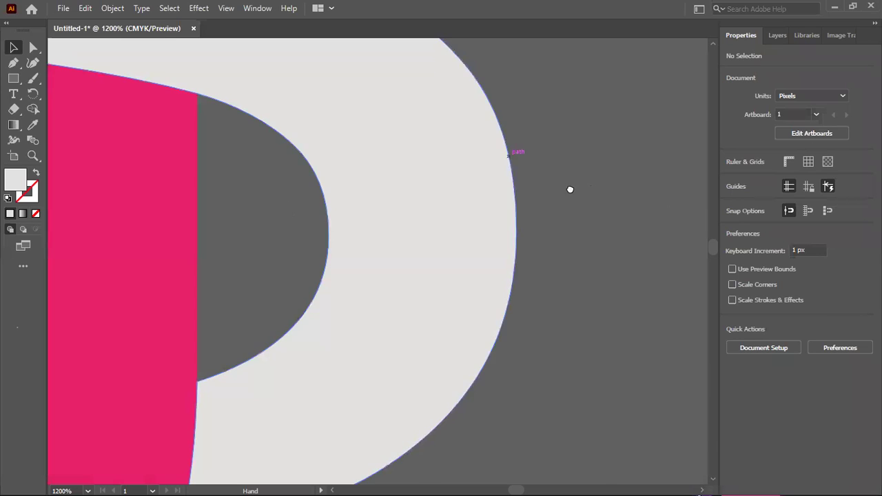
scroll(503, 179, "down", 5)
scroll(373, 246, "down", 5)
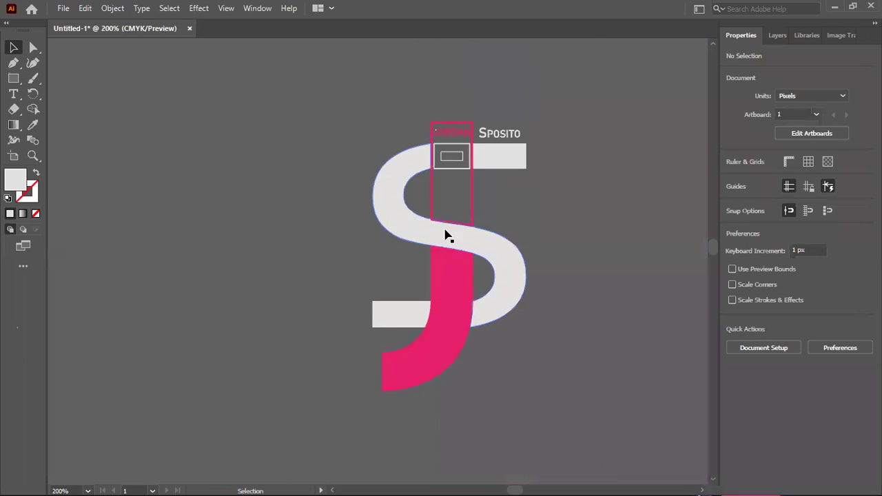
scroll(445, 234, "up", 5)
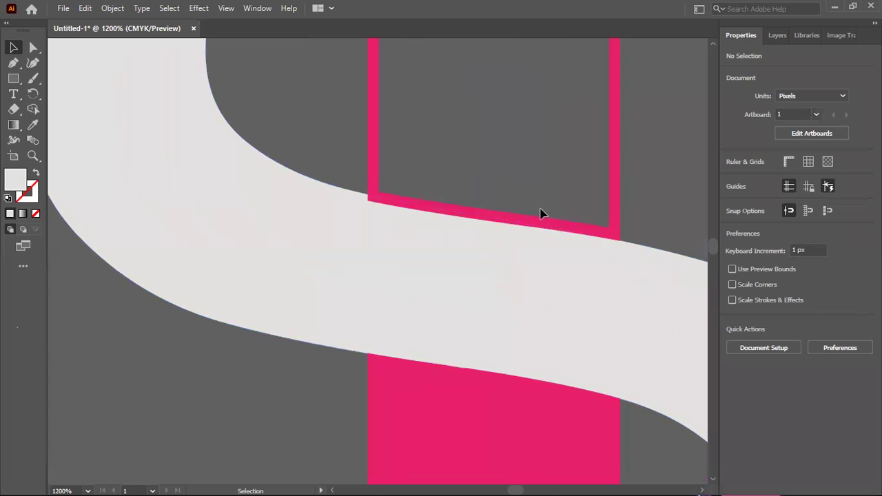
scroll(409, 224, "up", 1)
left_click(407, 219)
scroll(407, 219, "down", 1)
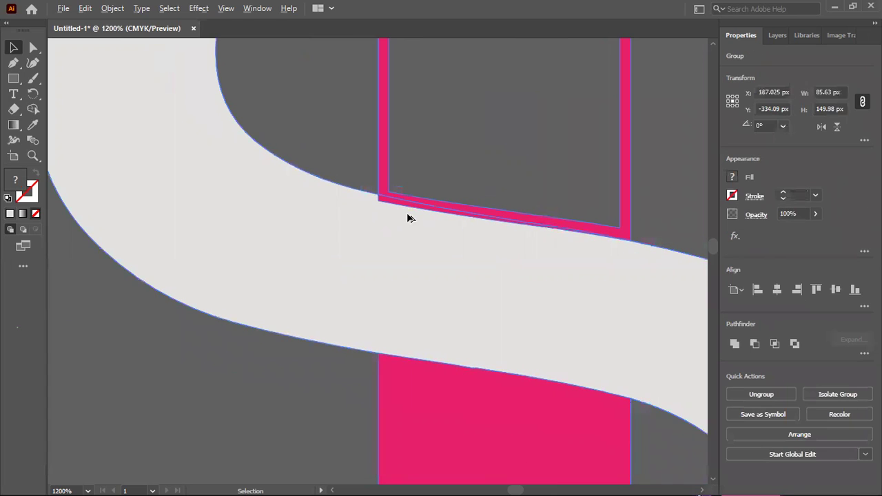
right_click(408, 217)
left_click(448, 331)
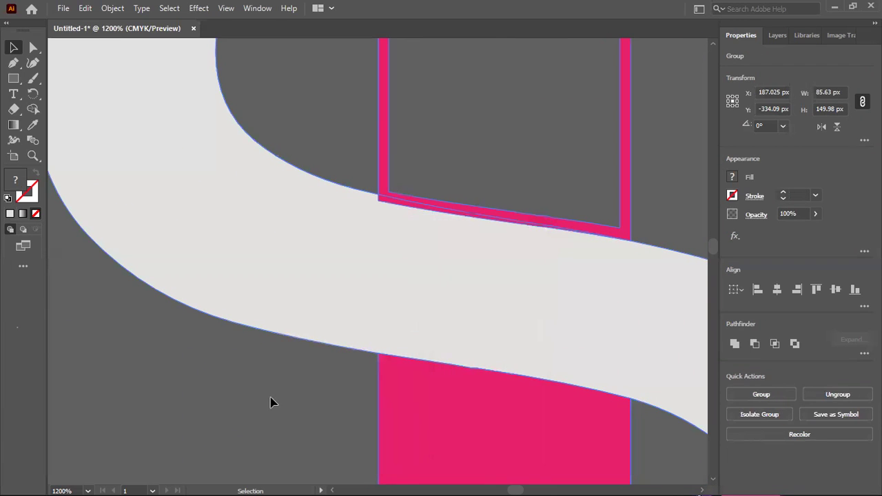
left_click(271, 402)
scroll(383, 303, "down", 3)
Step: Try applying the S's light grey fill to the pink bar and white S, then undo it
left_click(462, 259)
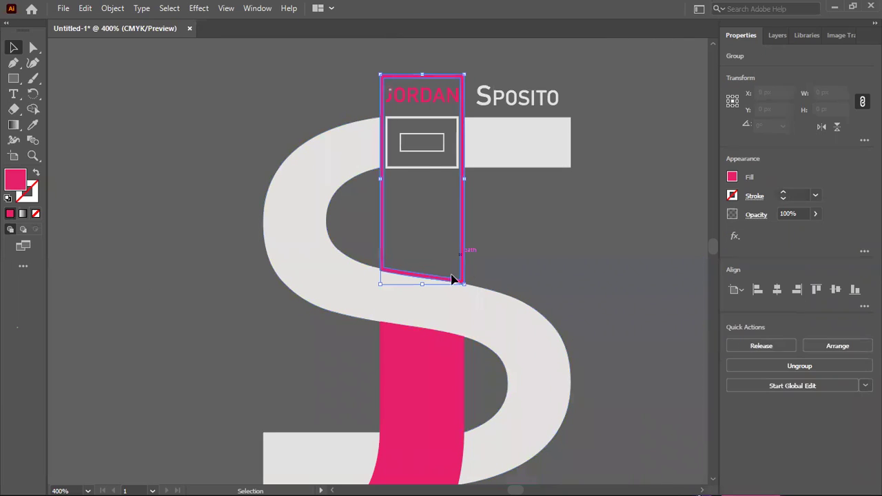
left_click(430, 301, "shift")
left_click(39, 110)
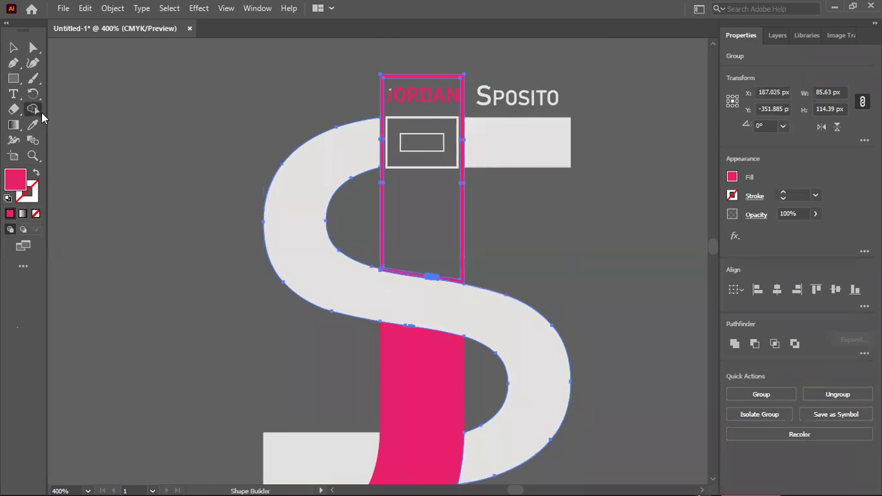
scroll(417, 295, "up", 4)
scroll(381, 252, "up", 3)
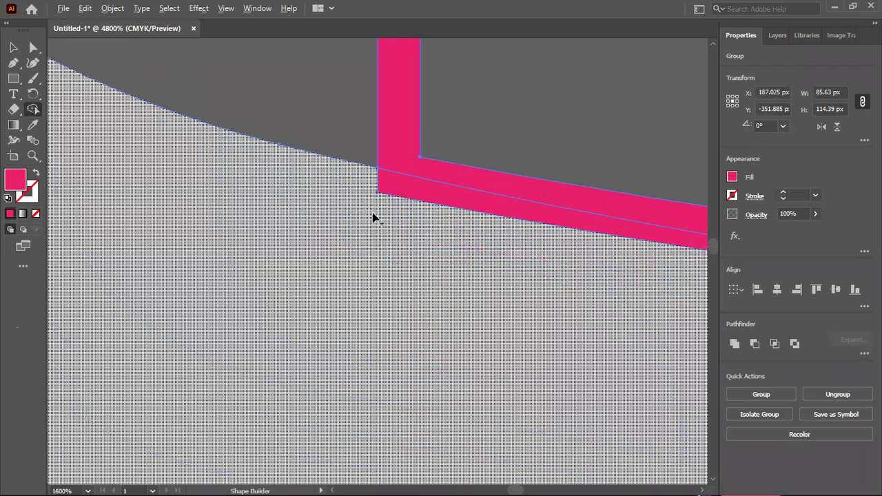
left_click(33, 124)
left_click(161, 158)
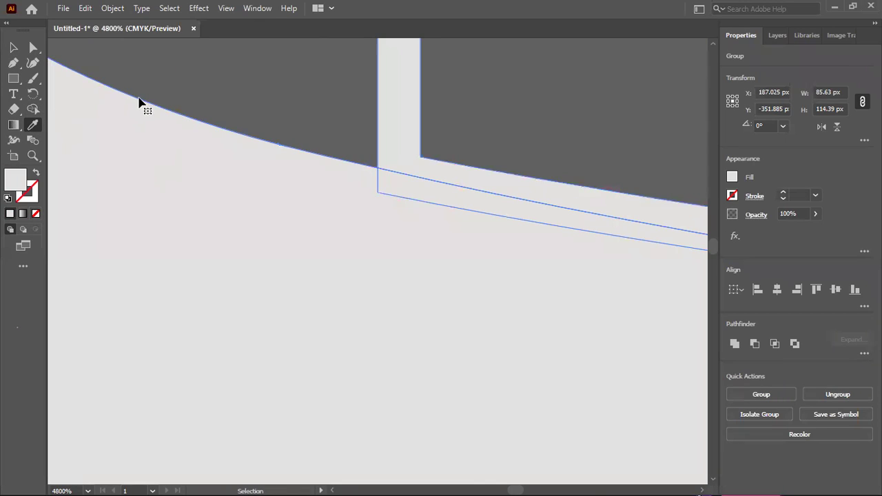
key("ctrl+z")
key("v")
left_click(212, 66)
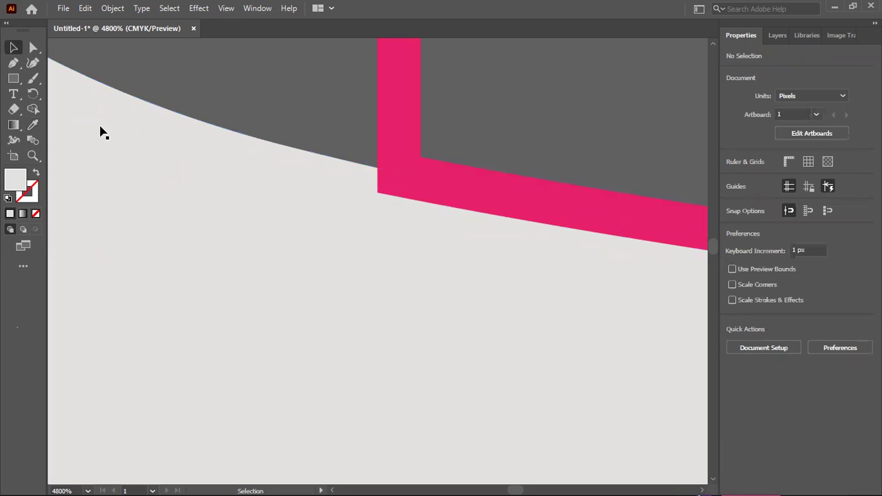
left_click(35, 126)
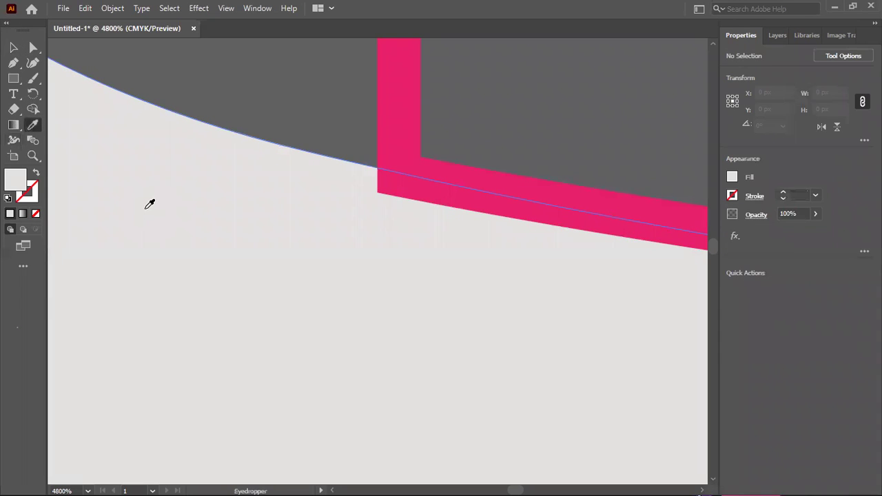
left_click(14, 48)
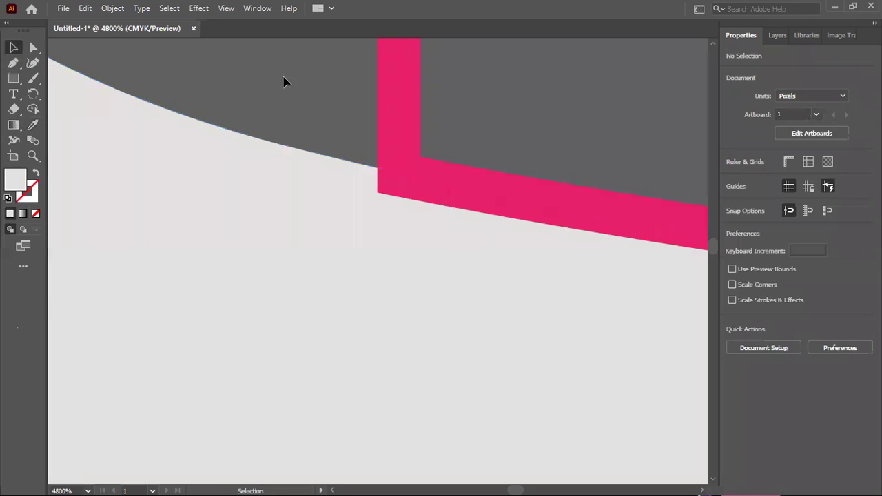
Step: Use the Shape Builder to merge the thin strip into the light grey S
left_click(401, 104)
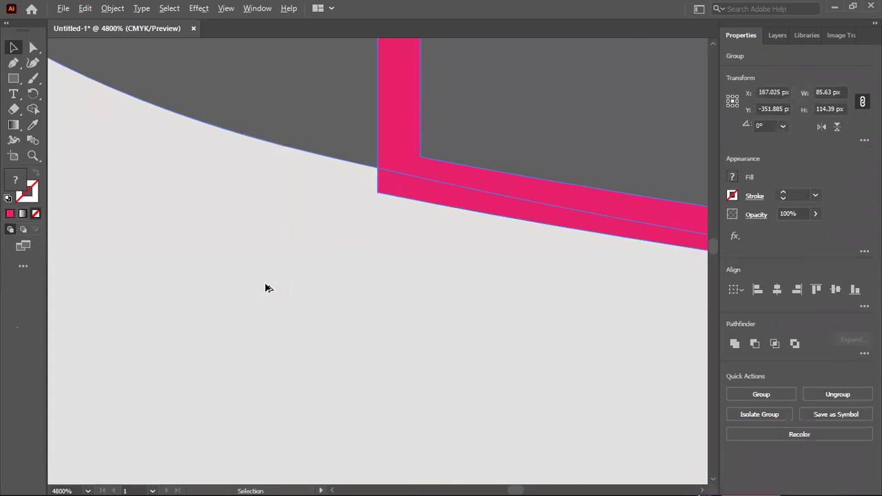
scroll(269, 288, "down", 4)
left_click(33, 109)
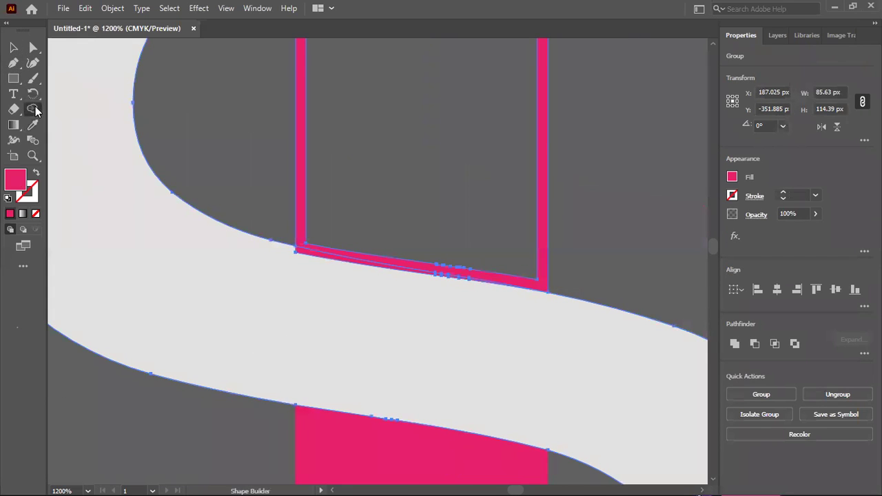
key("v")
left_click(181, 146)
left_click(213, 282)
left_click(301, 205, "shift")
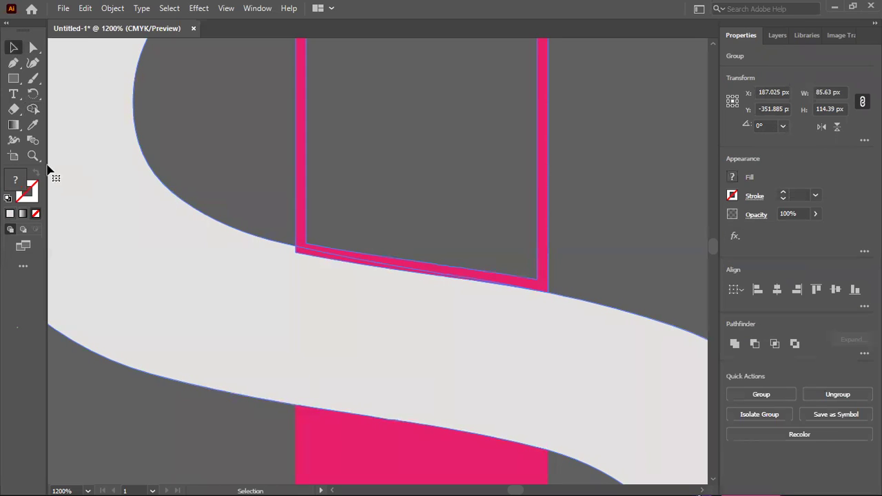
left_click(32, 125)
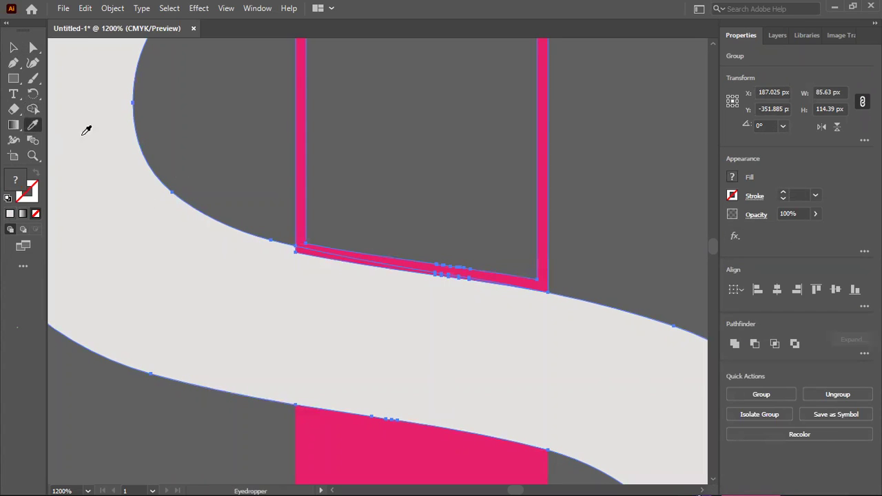
left_click(32, 109)
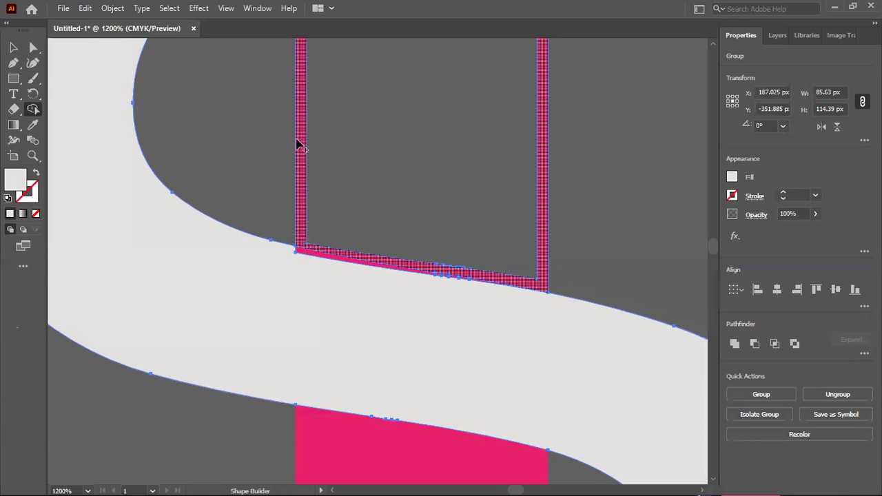
scroll(309, 296, "up", 3)
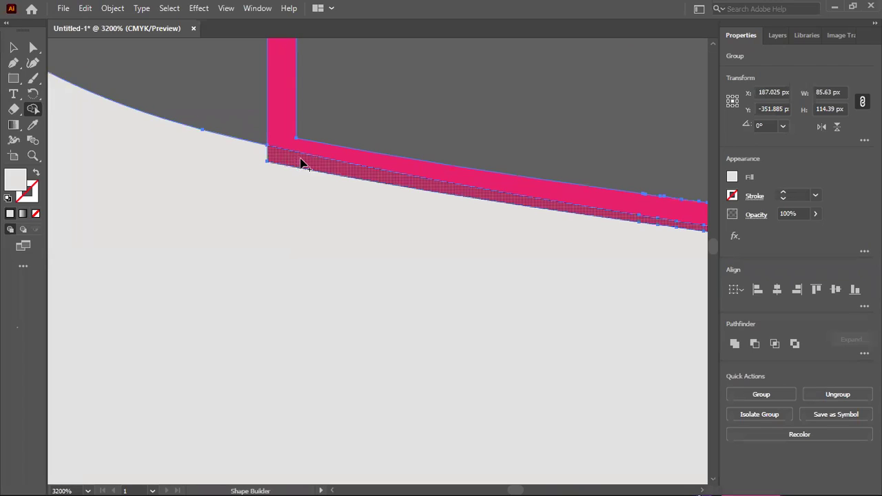
left_click_drag(301, 163, 276, 186)
scroll(218, 232, "down", 3)
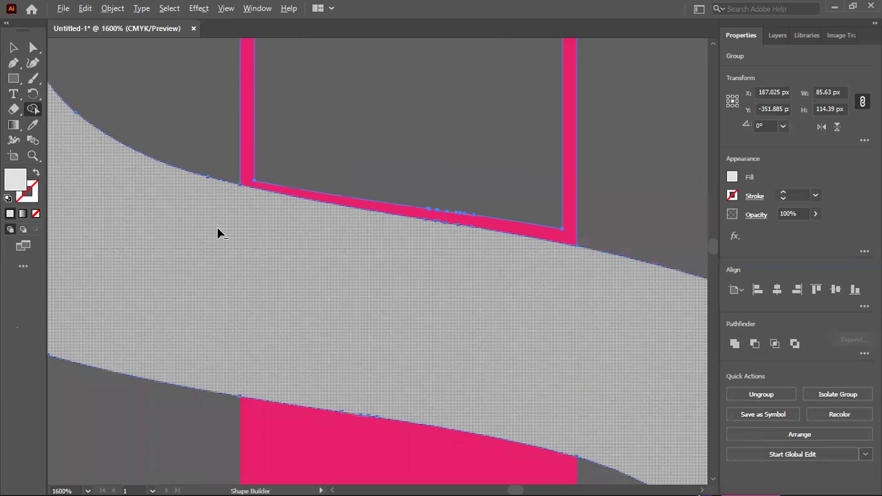
left_click(14, 46)
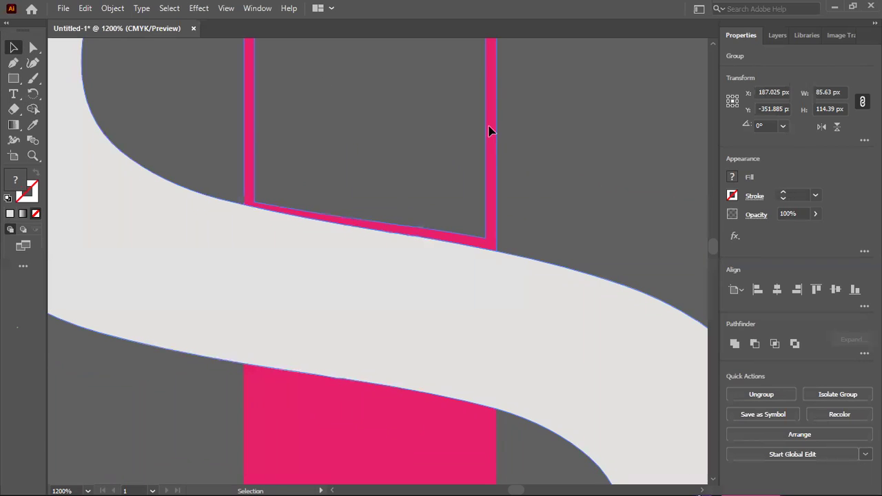
left_click(555, 146)
Step: Move the Logo circle onto the artboard's left half and reposition the S group beside it
scroll(562, 144, "down", 6)
scroll(564, 145, "down", 3)
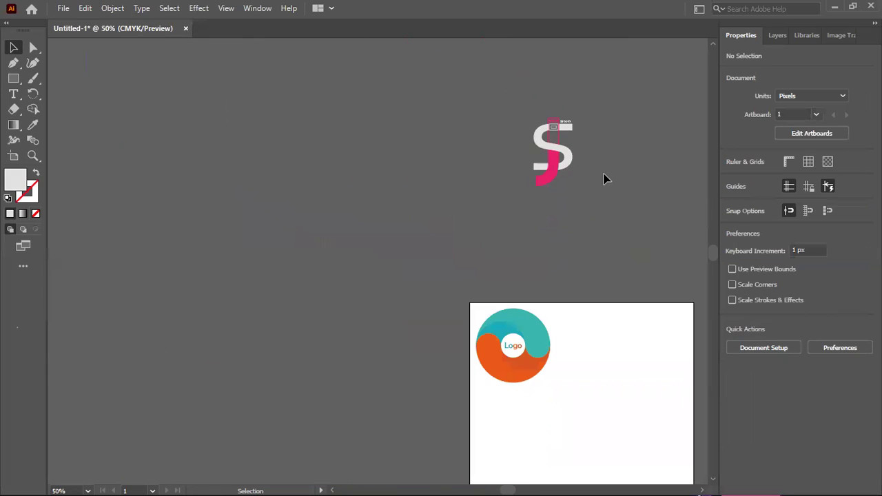
left_click(546, 141)
left_click_drag(479, 104, 378, 317)
left_click_drag(256, 286, 288, 334)
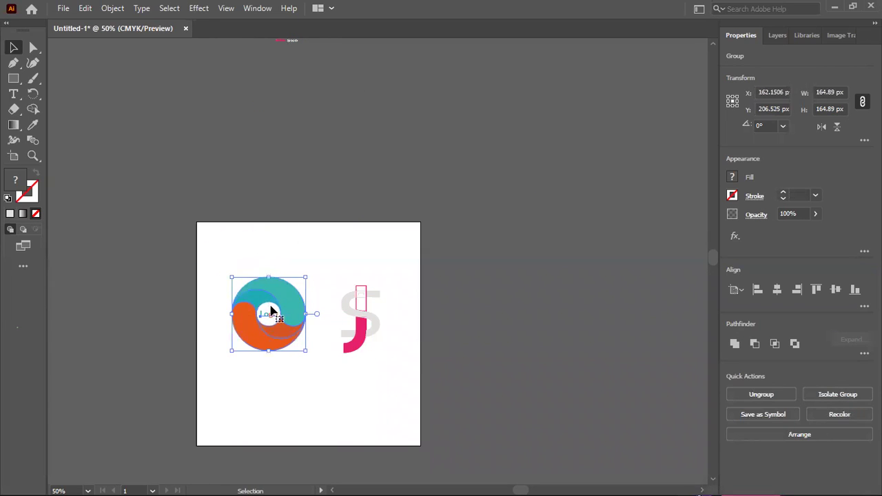
left_click_drag(370, 324, 370, 325)
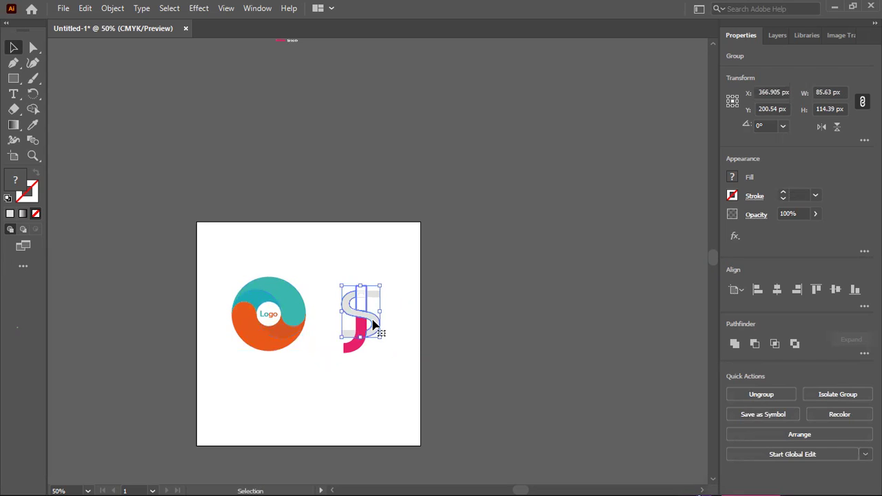
left_click(441, 261)
left_click_drag(438, 255, 334, 390)
left_click(472, 347)
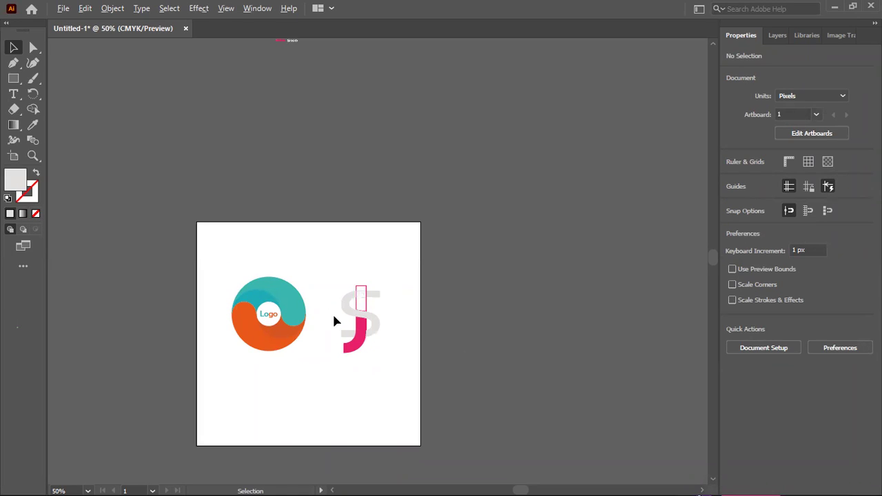
scroll(333, 313, "up", 3, "alt")
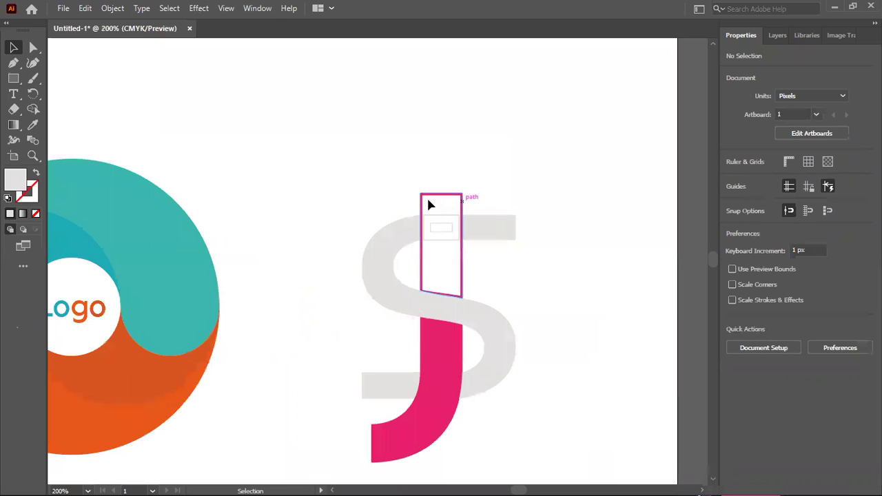
scroll(428, 200, "down", 2, "alt")
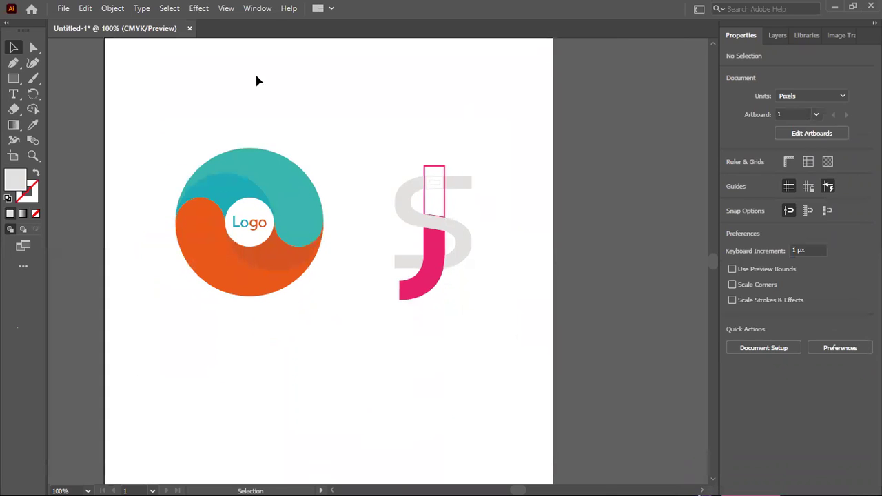
scroll(456, 215, "down", 2, "alt")
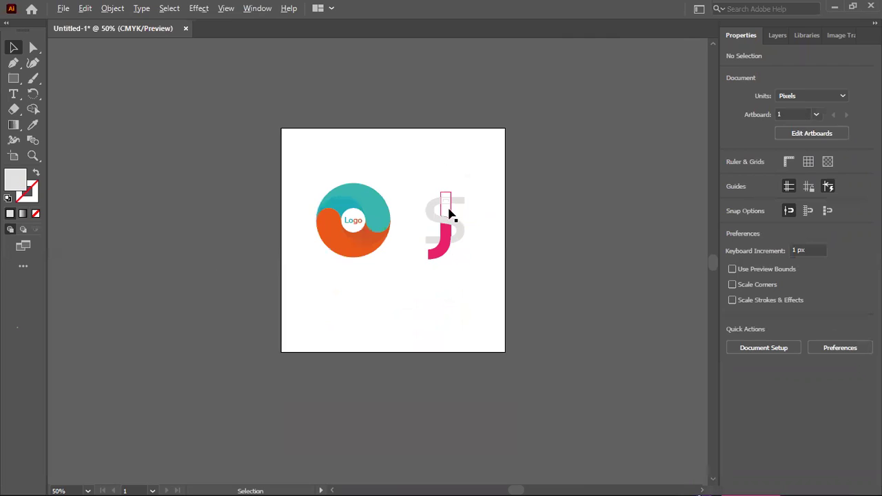
Step: Draw a rectangle over the artboard and stretch it beyond every edge, about 777.6 px wide
left_click(13, 78)
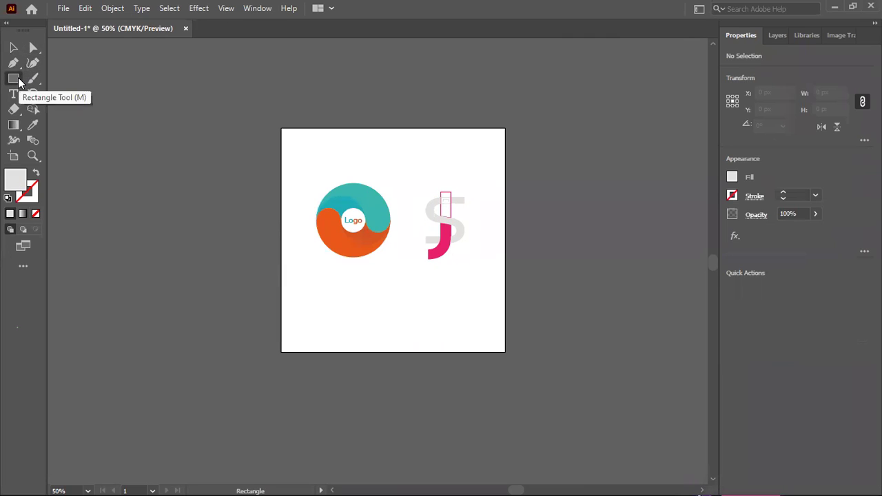
left_click_drag(281, 128, 506, 351)
left_click(13, 47)
left_click_drag(279, 239, 257, 240)
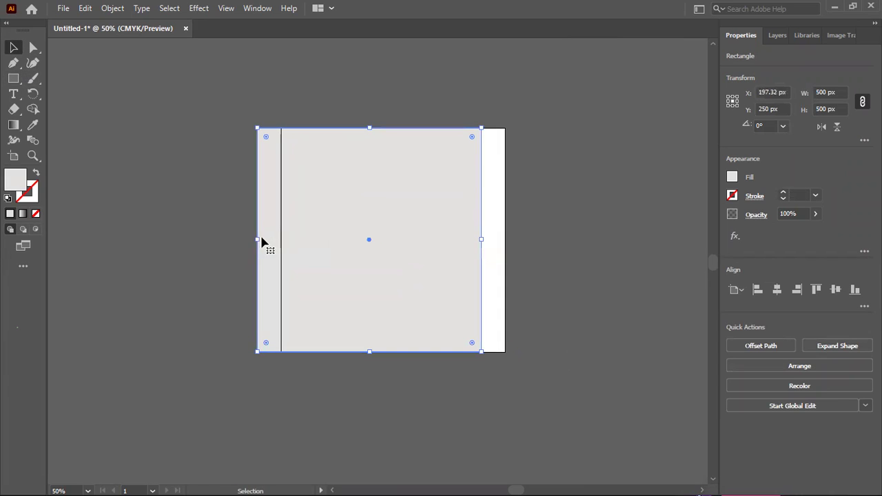
left_click_drag(483, 239, 606, 239)
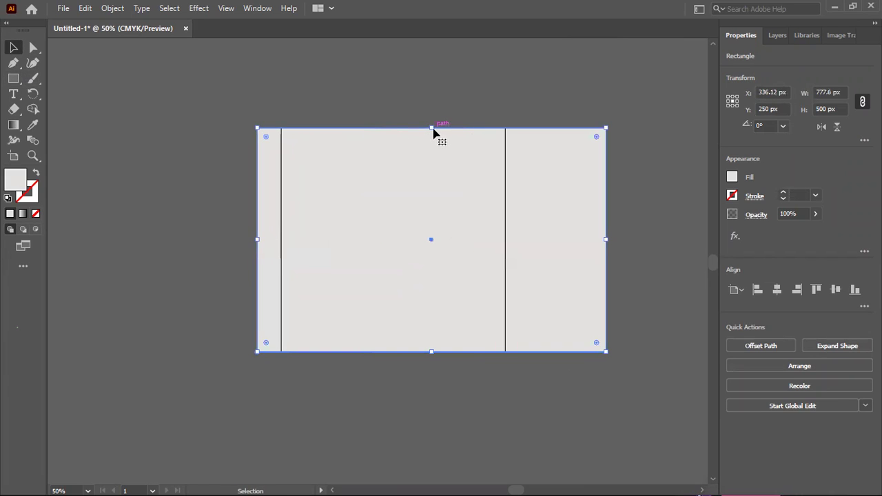
left_click_drag(432, 112, 432, 63)
left_click_drag(433, 352, 449, 386)
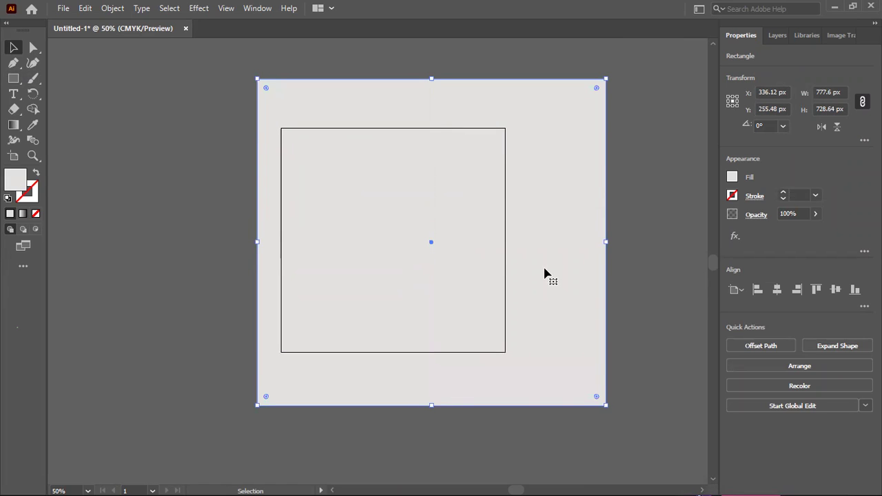
Step: Send the rectangle behind all other artwork
right_click(544, 274)
mouse_move(594, 429)
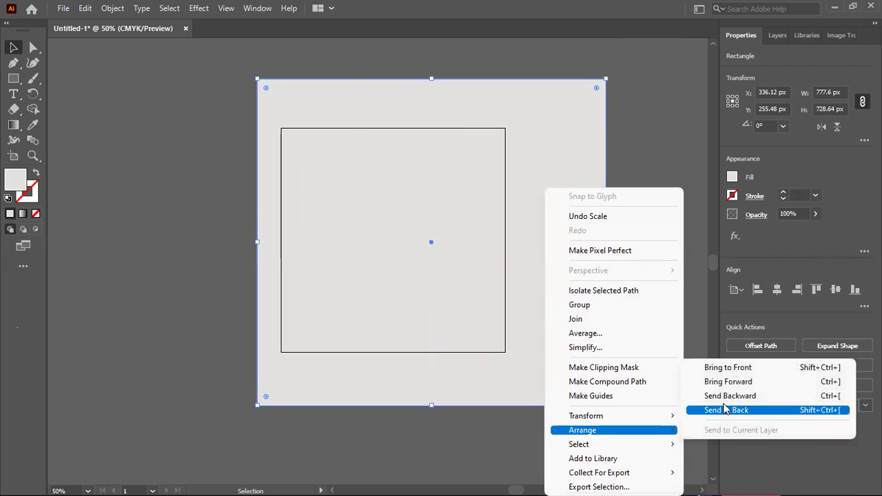
left_click(725, 409)
left_click(660, 306)
Step: Fill the background rectangle with dark grey #494949 and nudge it slightly left
left_click(549, 222)
double_click(17, 179)
mouse_move(530, 112)
left_mouse_down()
mouse_move(543, 120)
mouse_move(530, 175)
left_mouse_up()
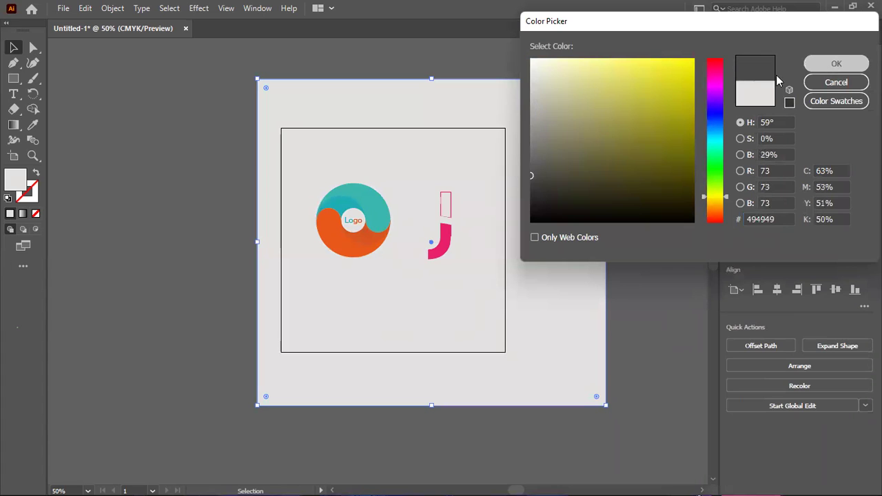
left_click(836, 63)
left_click(666, 112)
left_click(579, 182)
left_click_drag(579, 182, 552, 182)
left_click(639, 171)
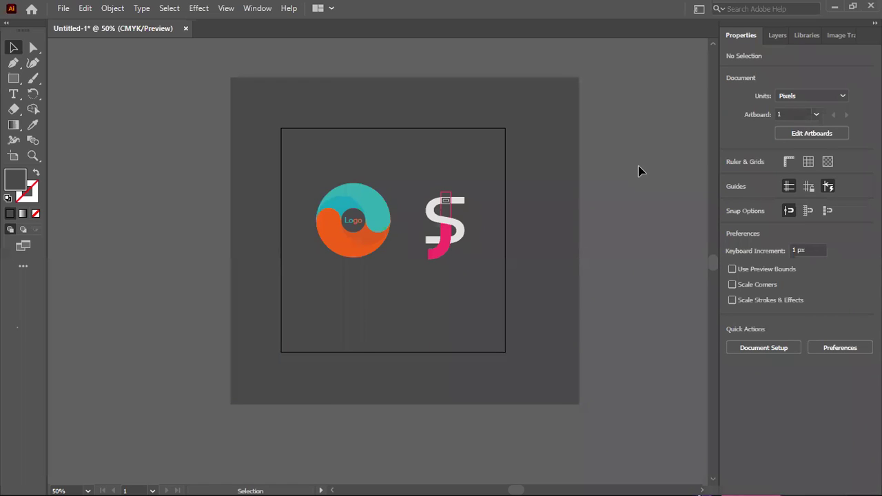
Step: Save the document as js.ai on the Desktop, accepting the default Illustrator options
left_click(64, 9)
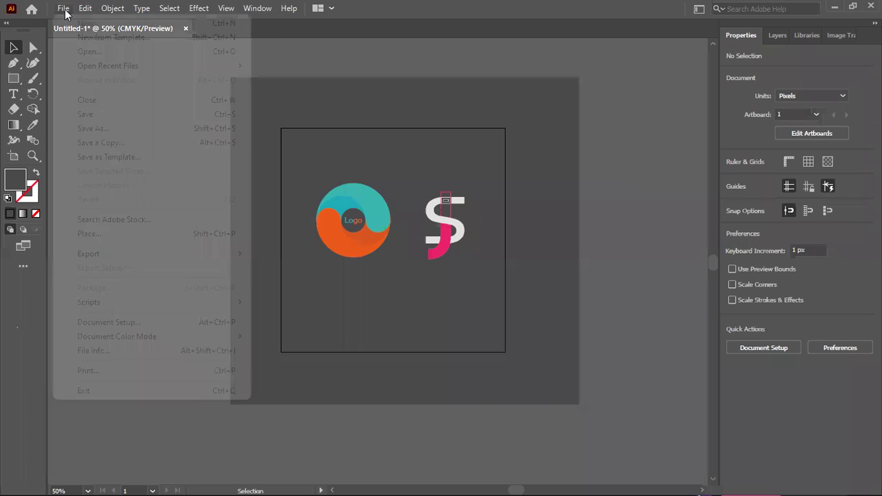
left_click(100, 128)
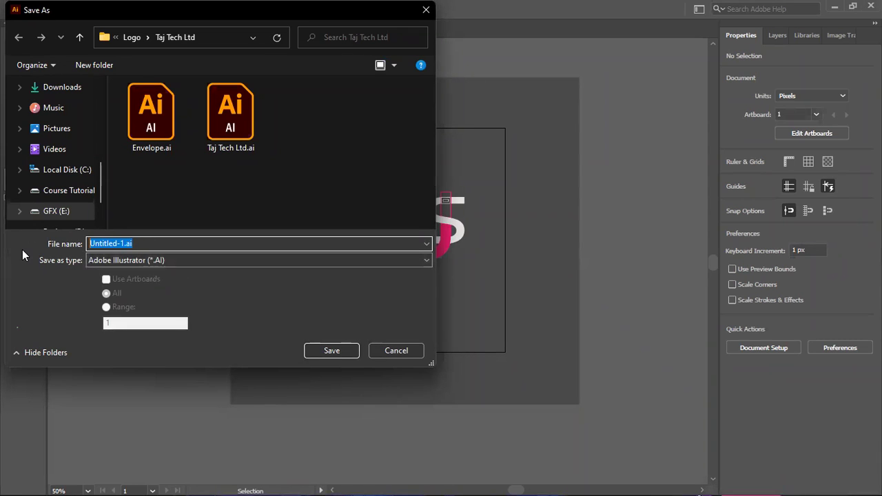
type("js")
scroll(63, 137, "up", 2)
scroll(65, 114, "down", 4)
scroll(73, 174, "up", 4)
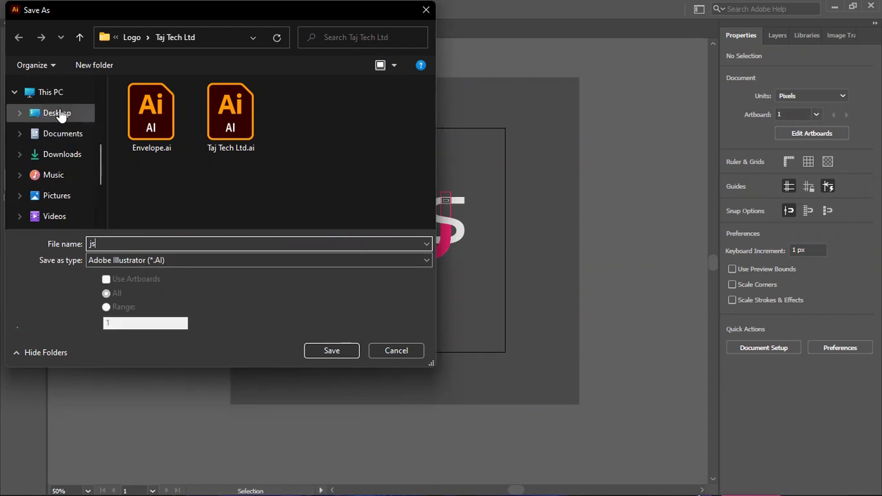
left_click(59, 113)
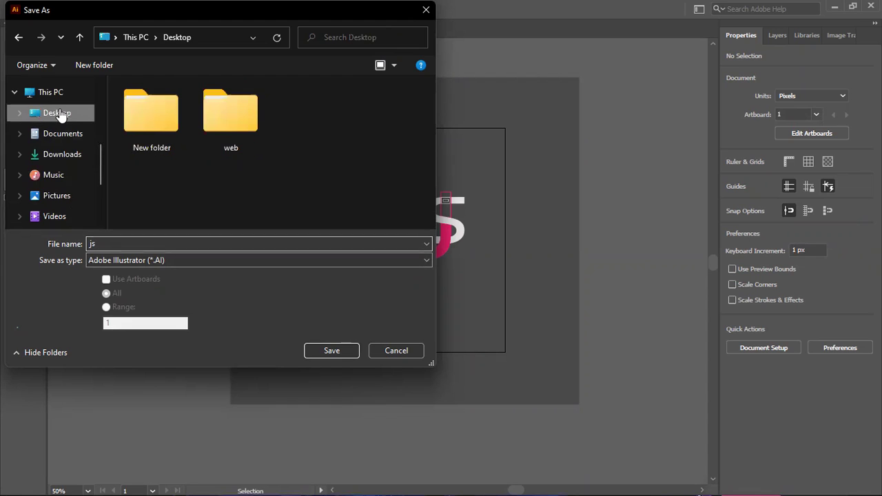
left_click(332, 351)
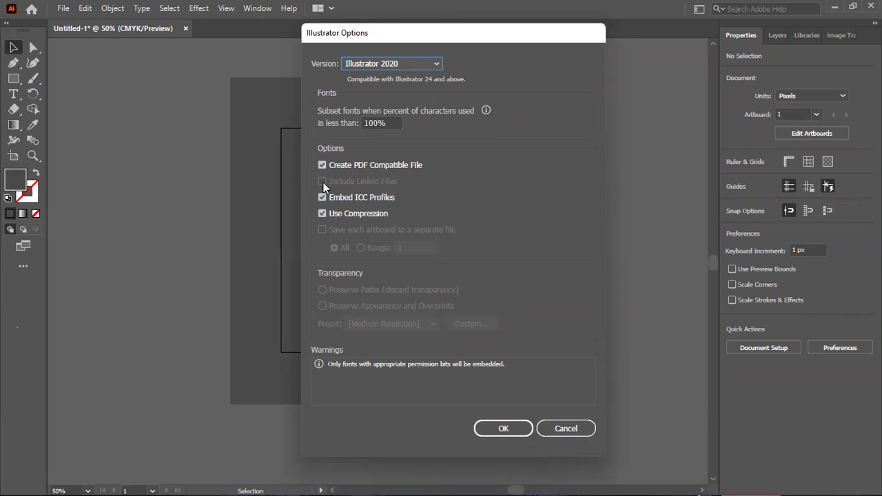
left_click(506, 429)
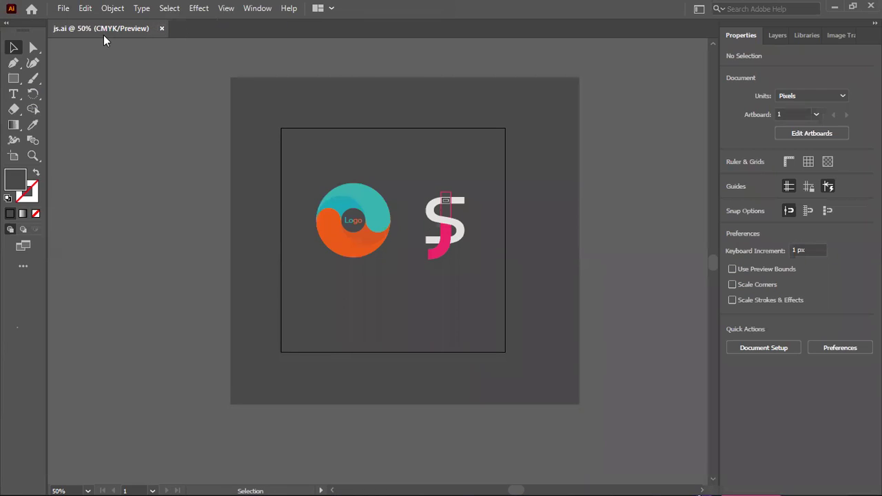
Step: Minimize Illustrator to check js.ai on the desktop, then restore the window
left_click(835, 7)
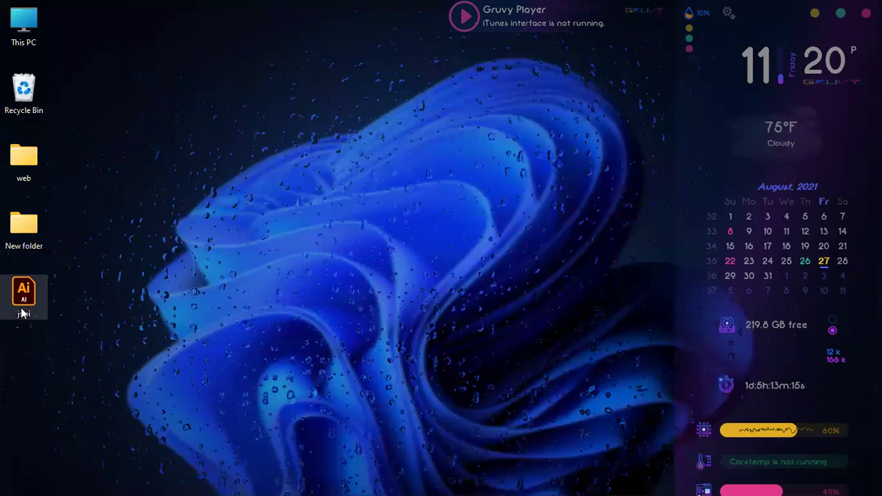
left_click(23, 310)
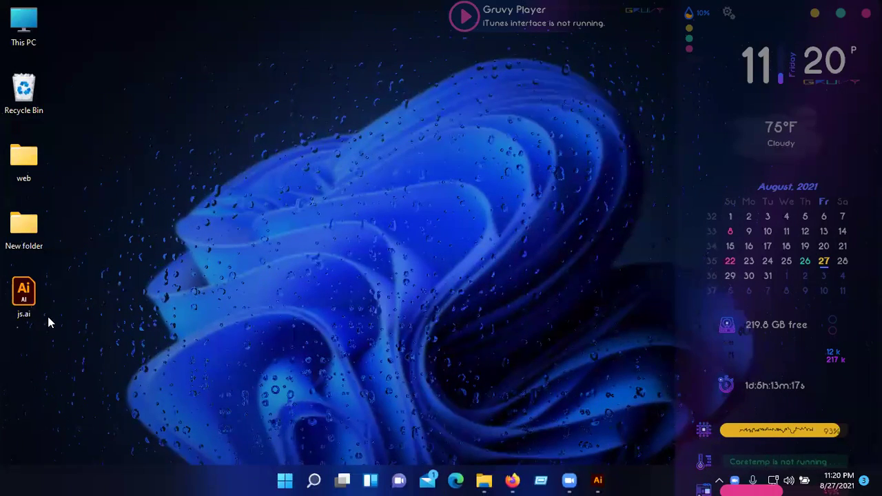
left_click(597, 480)
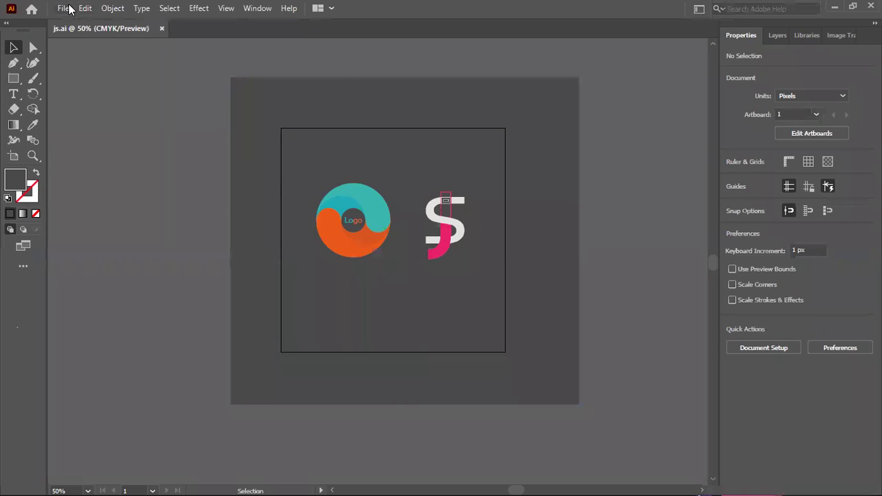
Step: In Save for Web (Legacy), keep JPEG and set the image size to 2000×2000 px
left_click(64, 8)
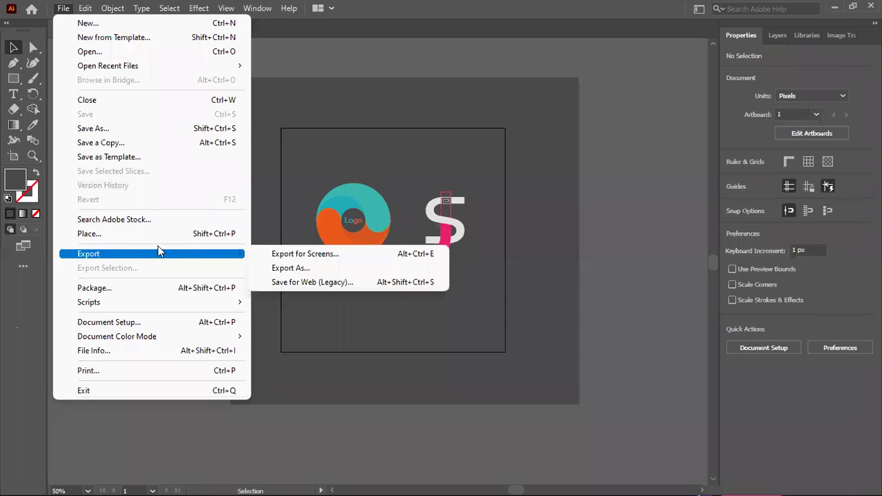
mouse_move(233, 253)
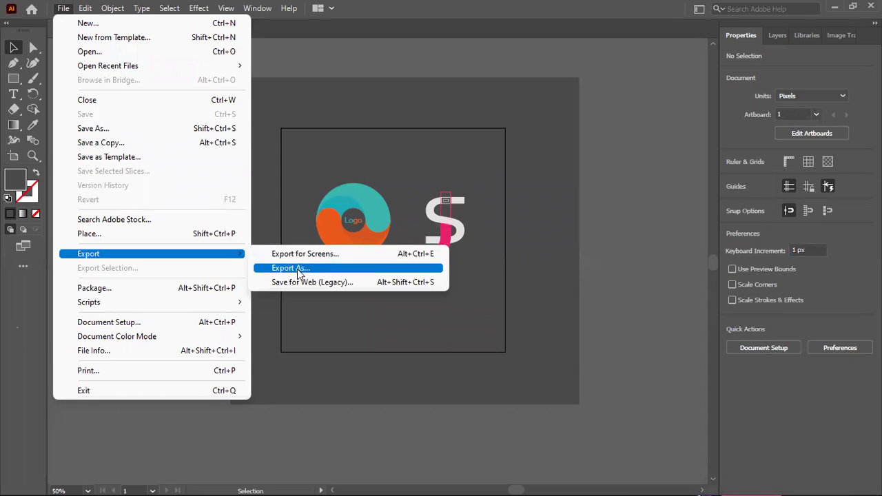
left_click(319, 284)
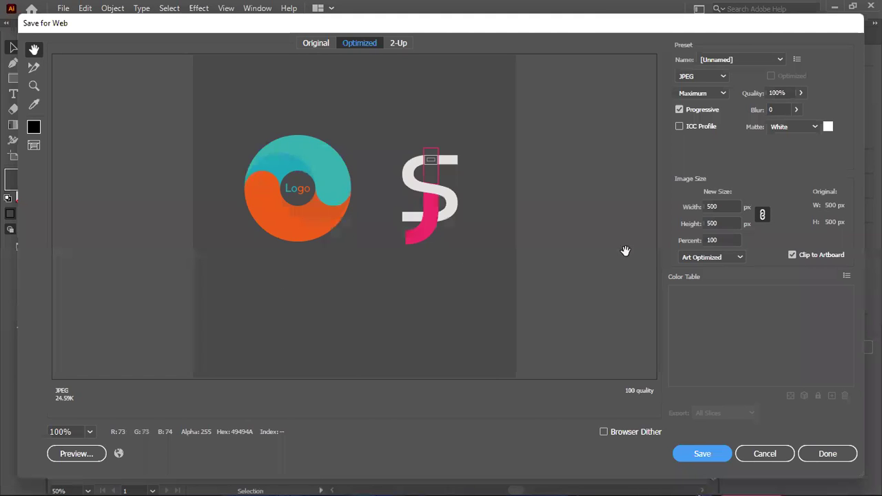
left_click(722, 206)
key("Tab")
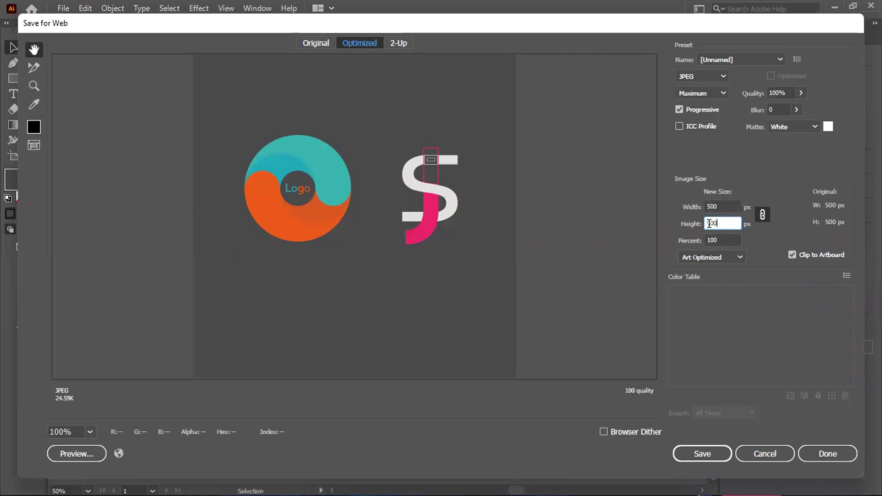
left_click(800, 93)
left_click(723, 76)
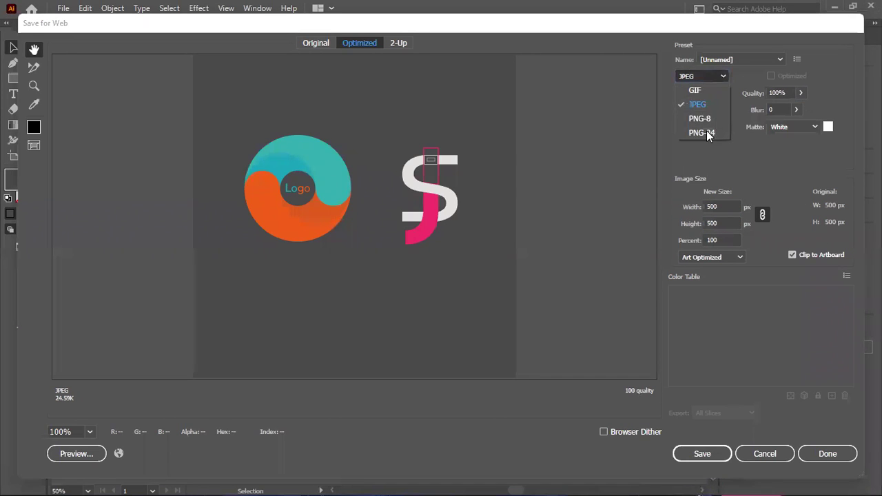
left_click(697, 107)
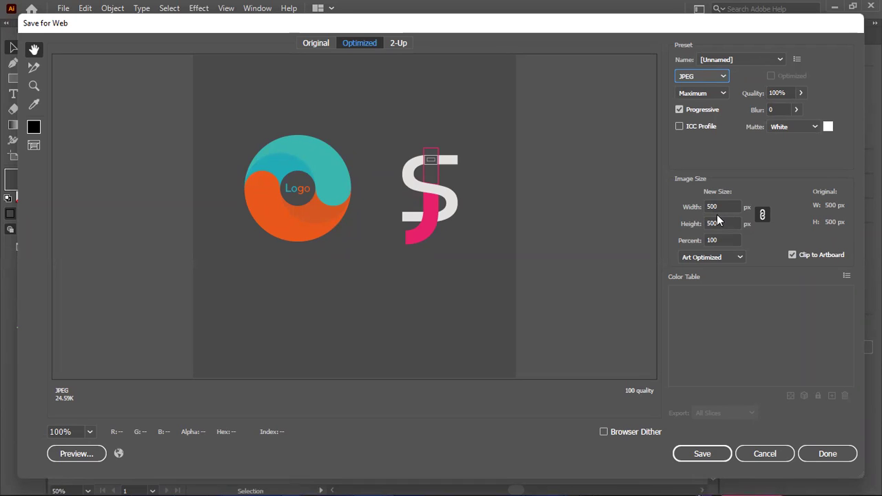
double_click(717, 223)
type("20")
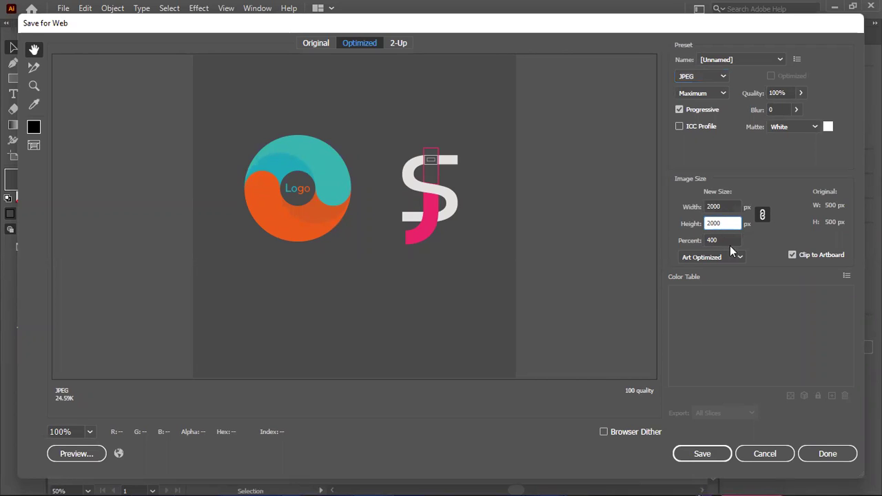
left_click(729, 241)
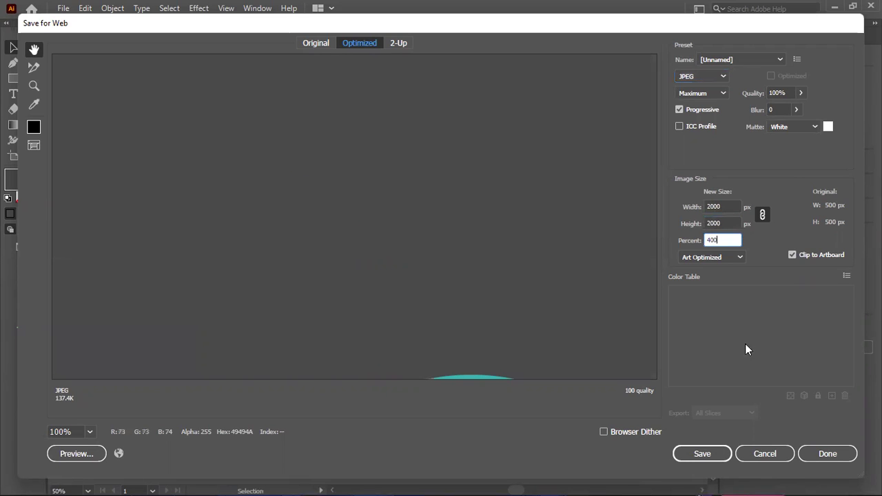
left_click(720, 206)
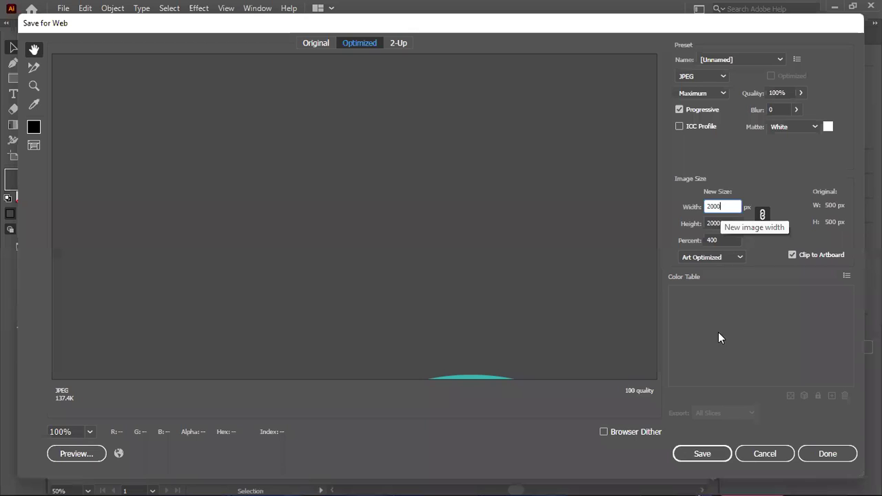
Step: Save the export as js.jpg on the Desktop, then close js.ai without saving
left_click(700, 454)
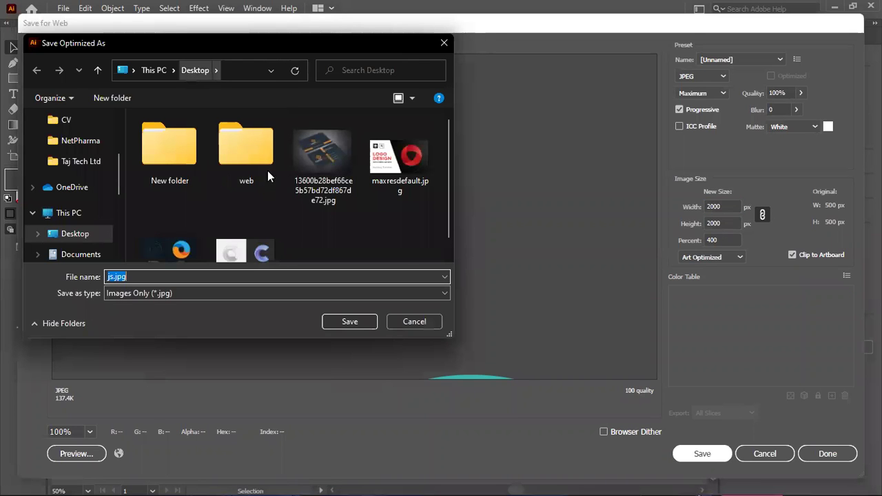
scroll(267, 171, "down", 1)
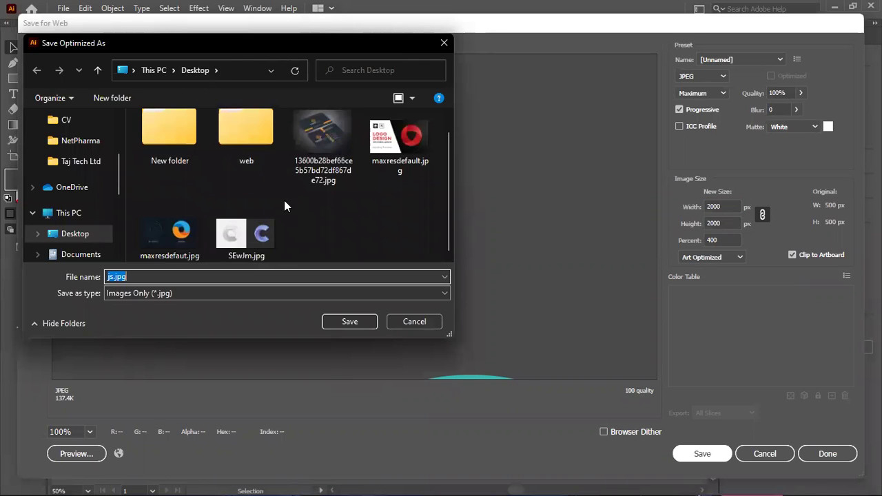
left_click(349, 325)
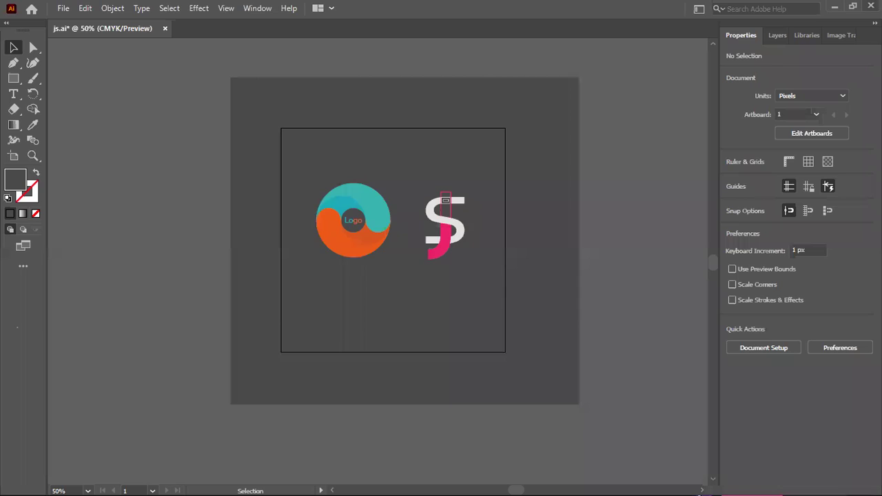
left_click(870, 5)
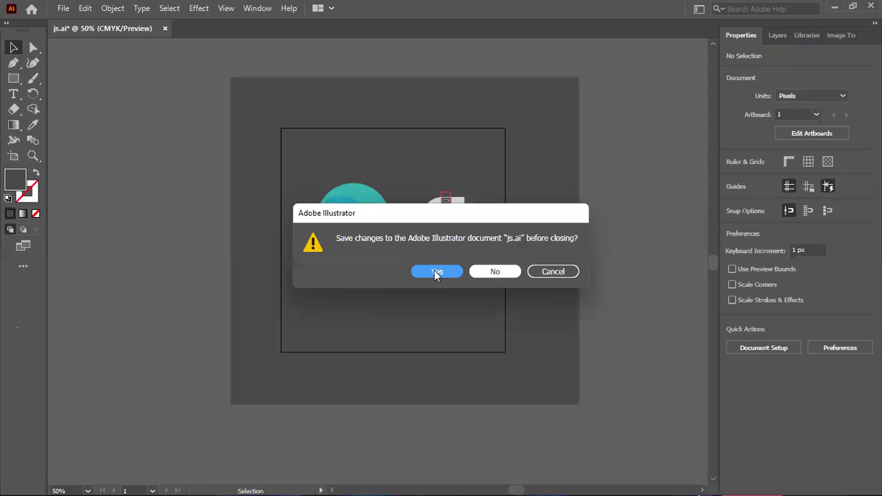
left_click(488, 271)
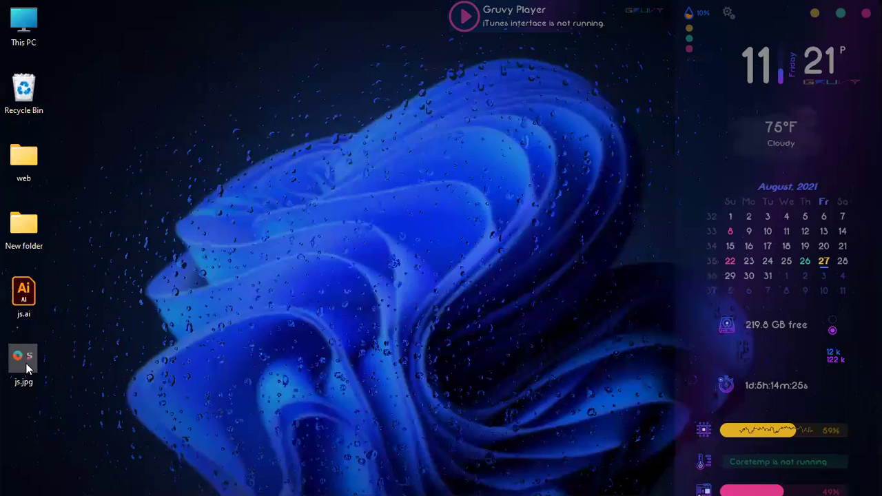
Step: Open js.jpg in Photos and zoom in, then close Photos and switch to File Explorer's Jordan folder
key("shift+F10")
left_click(95, 181)
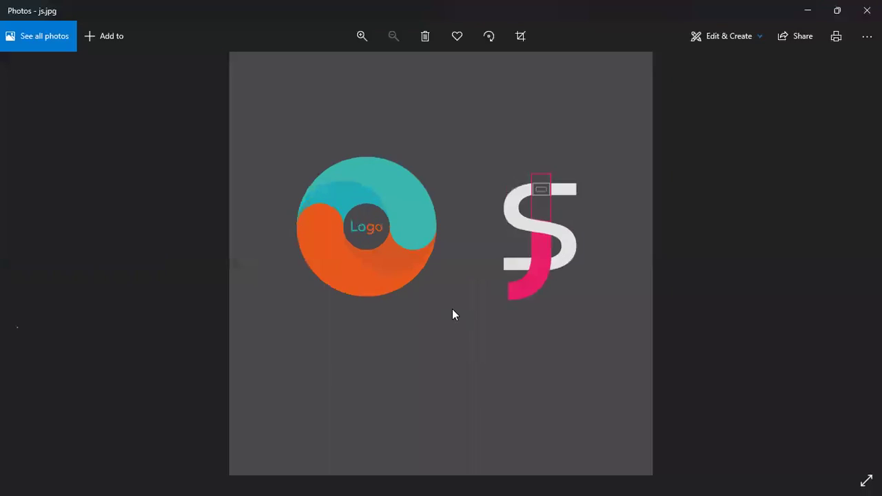
scroll(477, 308, "up", 1)
scroll(535, 236, "up", 1)
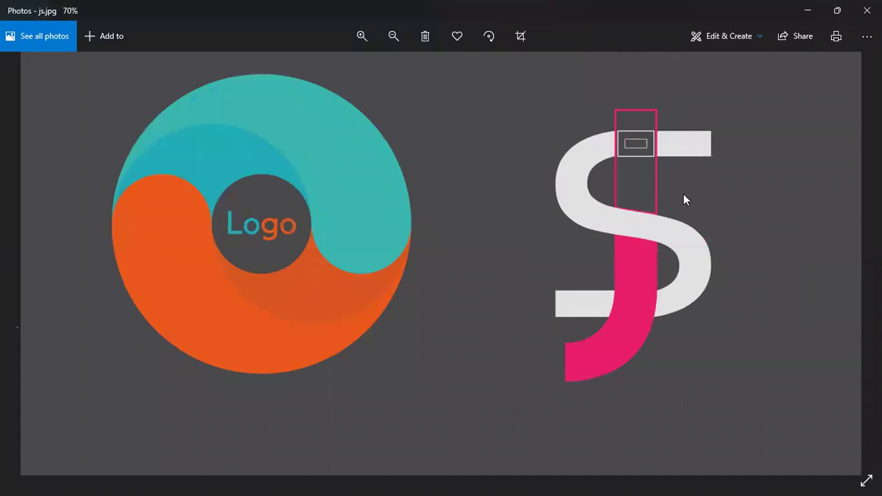
key("alt+F4")
left_click(498, 480)
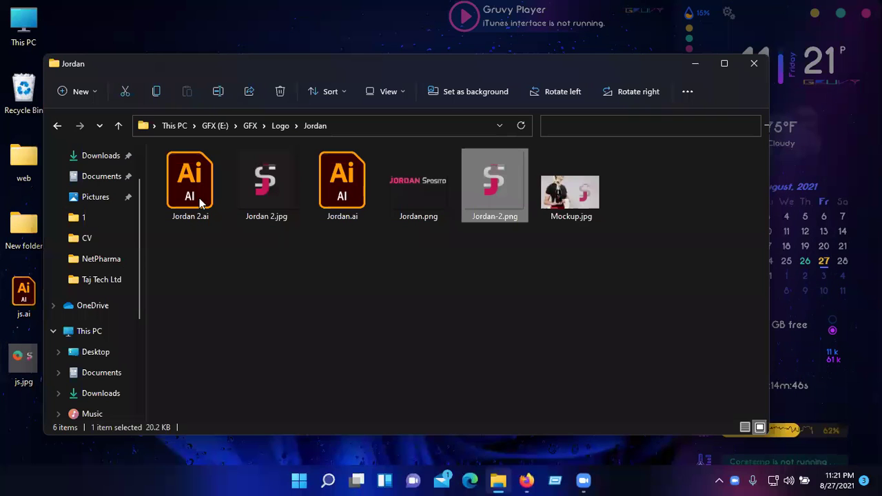
Step: Go through Downloads and Programs and open the extracted Illustrator download folder
scroll(99, 267, "up", 1)
left_click(93, 202)
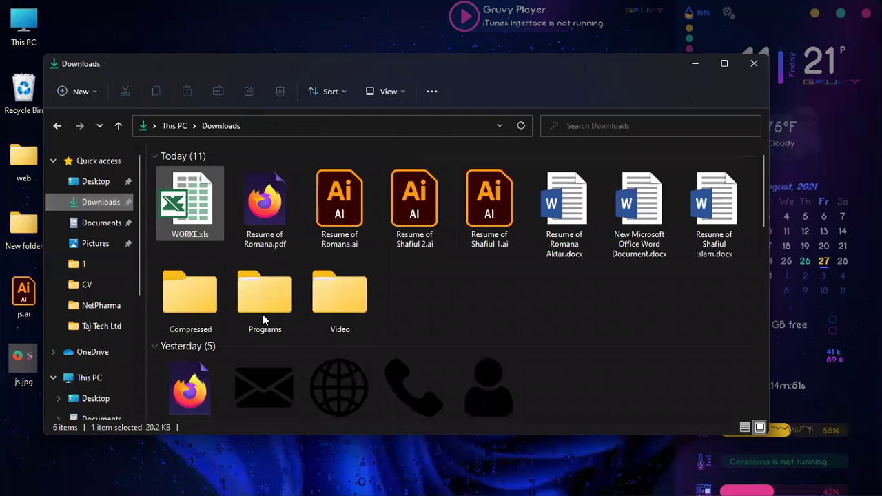
left_click(264, 318)
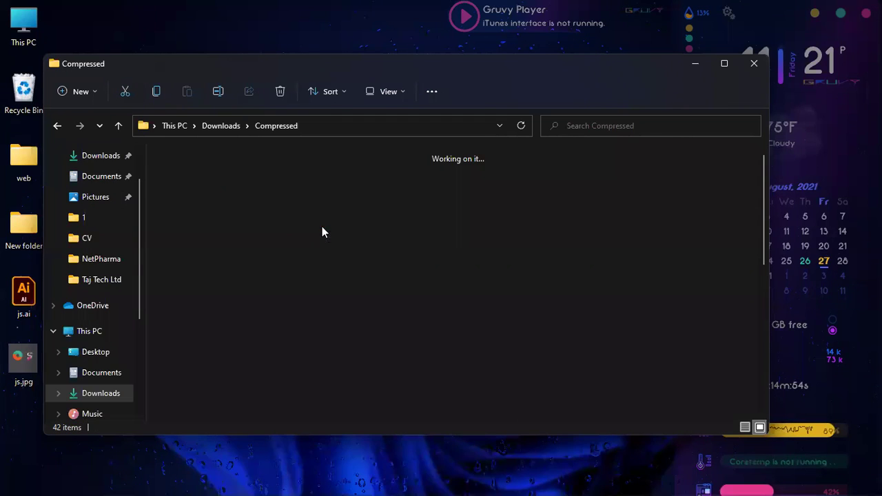
scroll(474, 333, "down", 3)
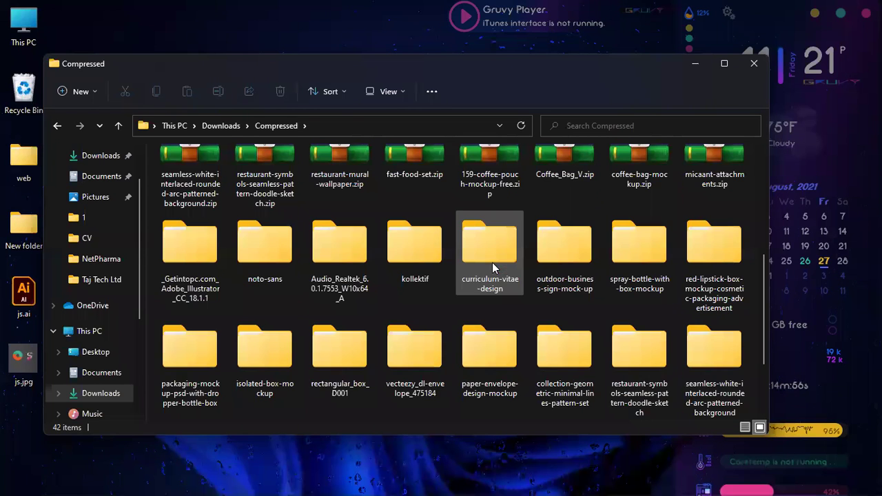
left_click(204, 301)
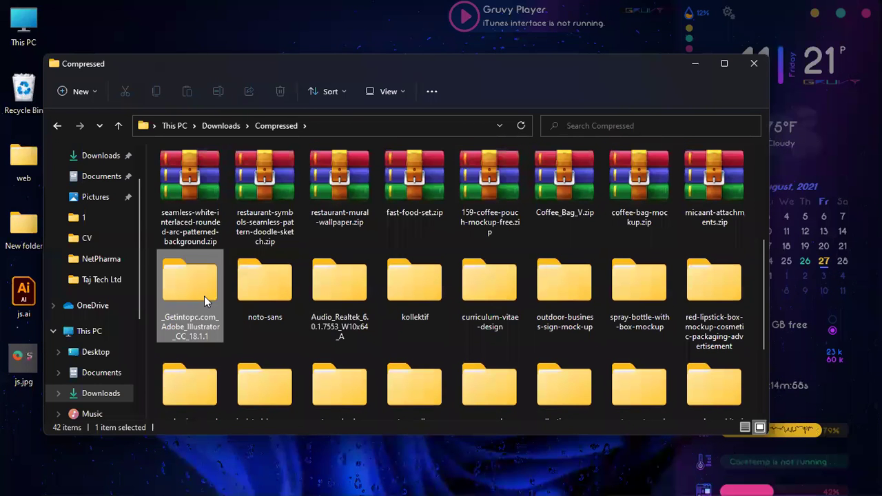
double_click(204, 300)
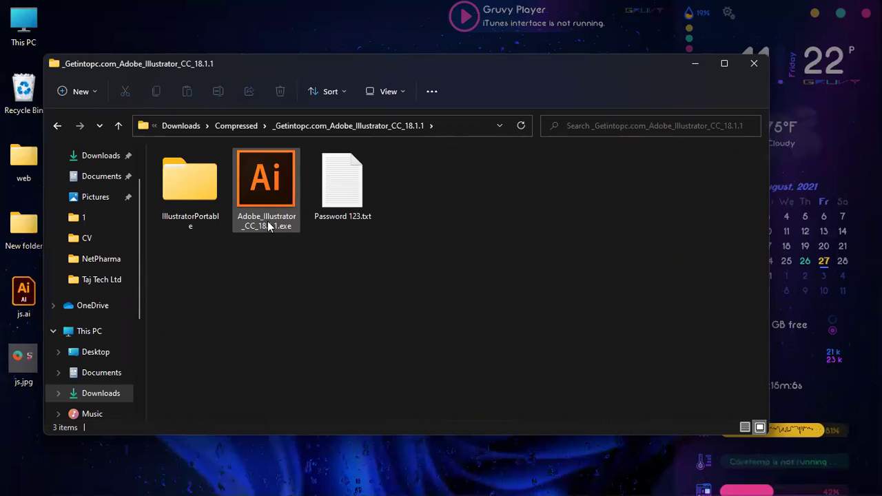
Step: Dismiss the language prompt, open the IllustratorPortable folder and launch IllustratorPortable.exe
left_click(269, 226)
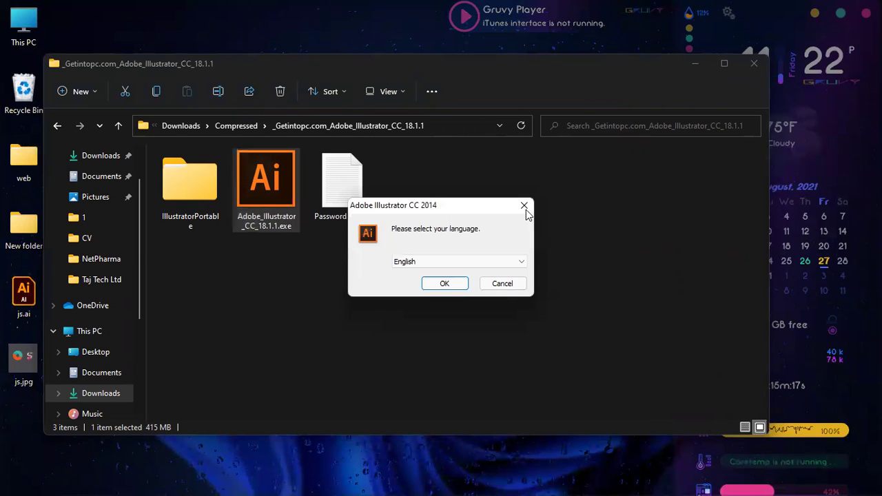
left_click(197, 176)
left_click(180, 217)
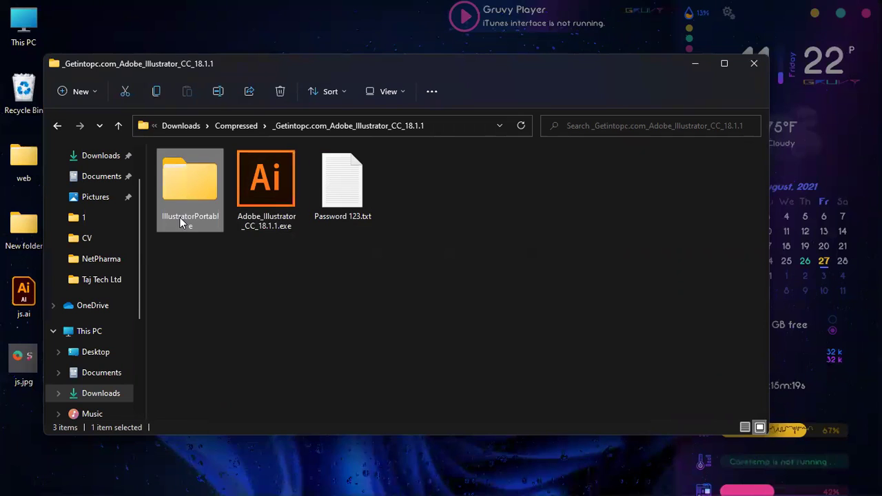
double_click(190, 219)
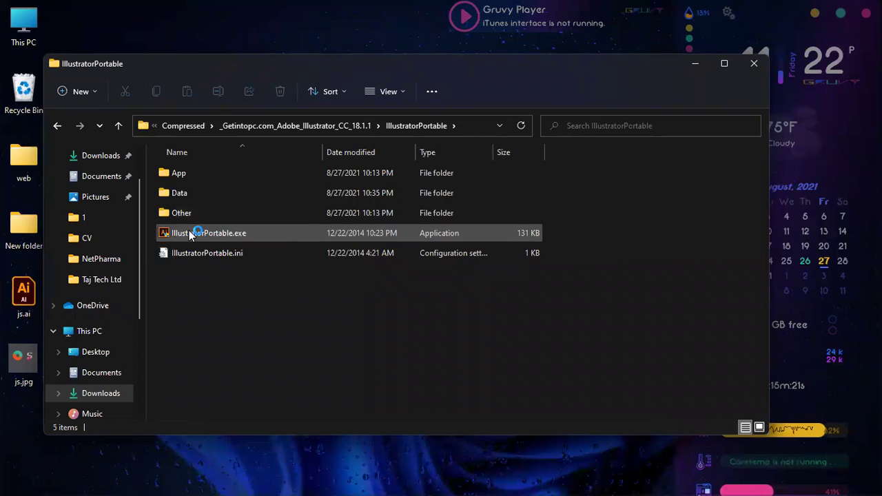
double_click(191, 233)
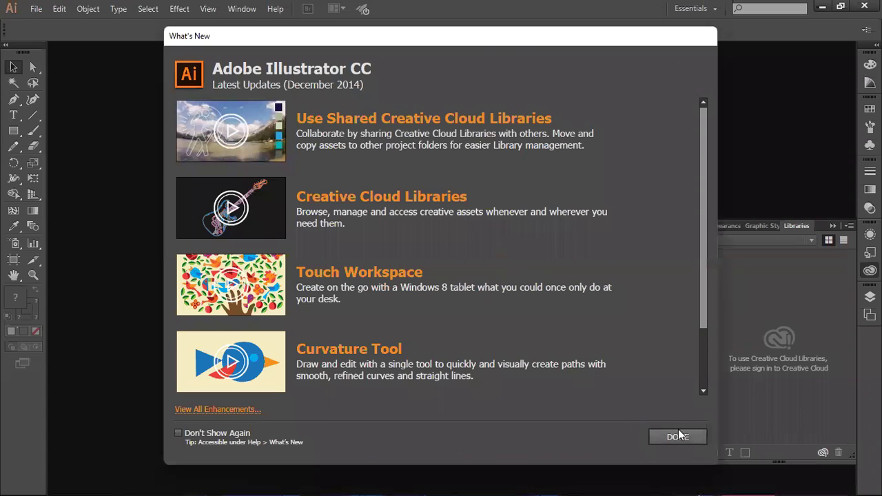
Step: Close What's New with Don't Show Again ticked, float the toolbox, and choose File > New
left_click(230, 436)
left_click(674, 438)
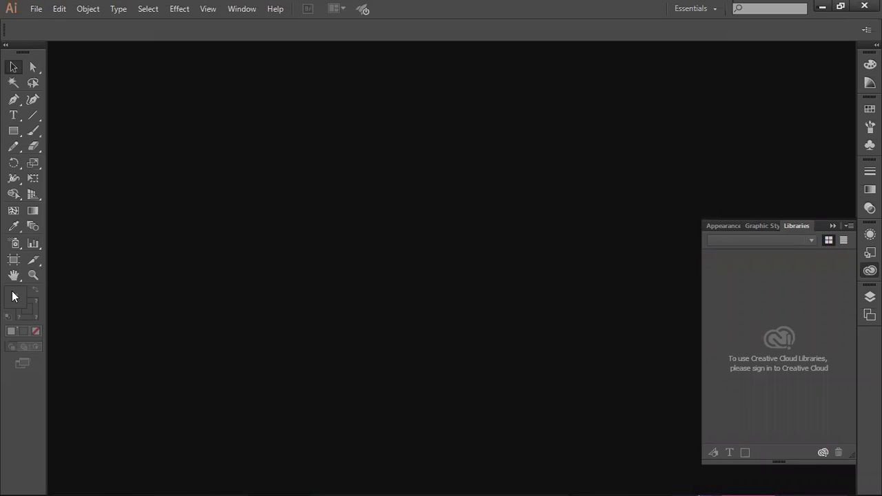
left_click_drag(22, 46, 5, 51)
left_click(36, 10)
left_click(59, 25)
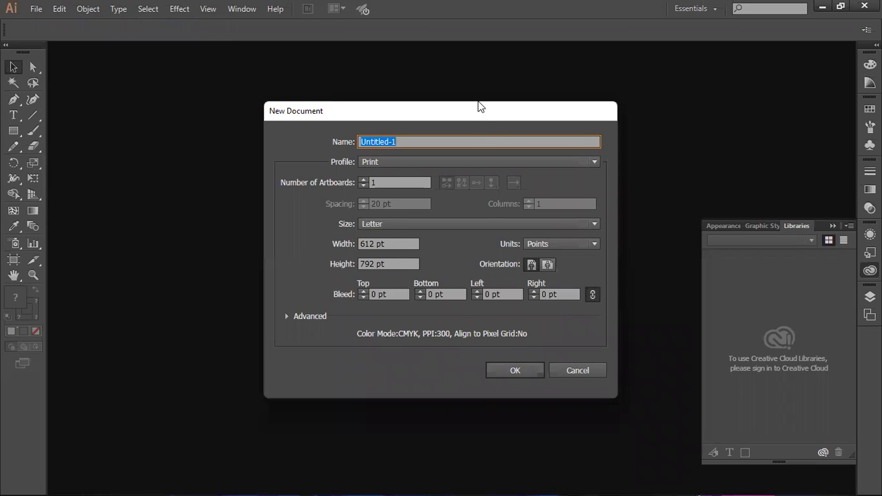
Step: Create the new document in Pixels at width 500 and height 500, then expand the collapsed panel group
left_click_drag(480, 115, 483, 67)
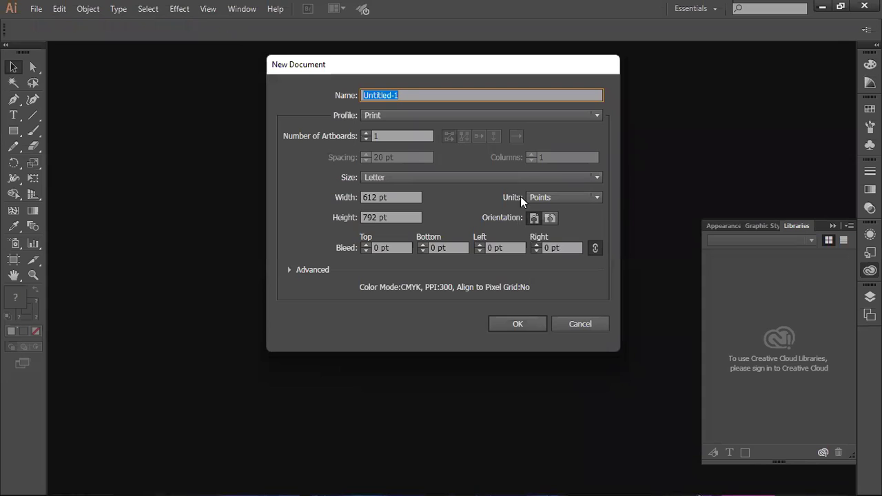
left_click(544, 197)
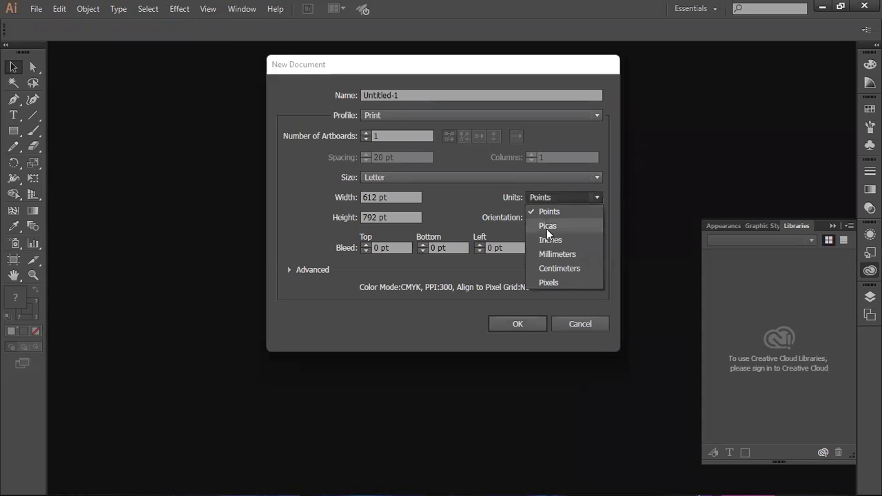
left_click(548, 282)
left_click(366, 199)
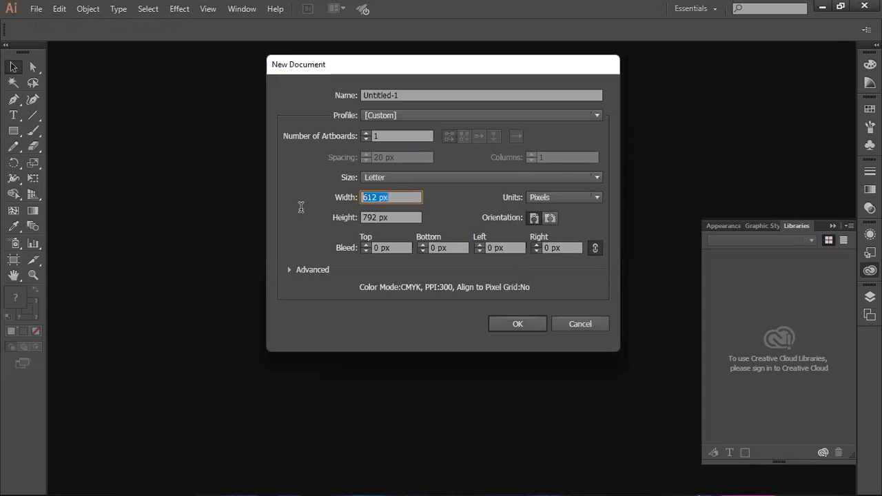
type("500")
key("Tab")
type("5200")
key("BackSpace")
key("BackSpace")
key("BackSpace")
type("00")
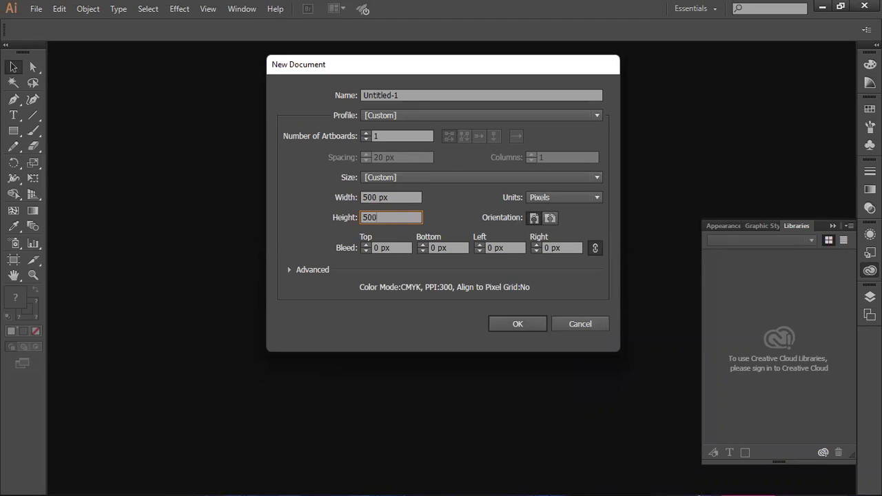
left_click(531, 322)
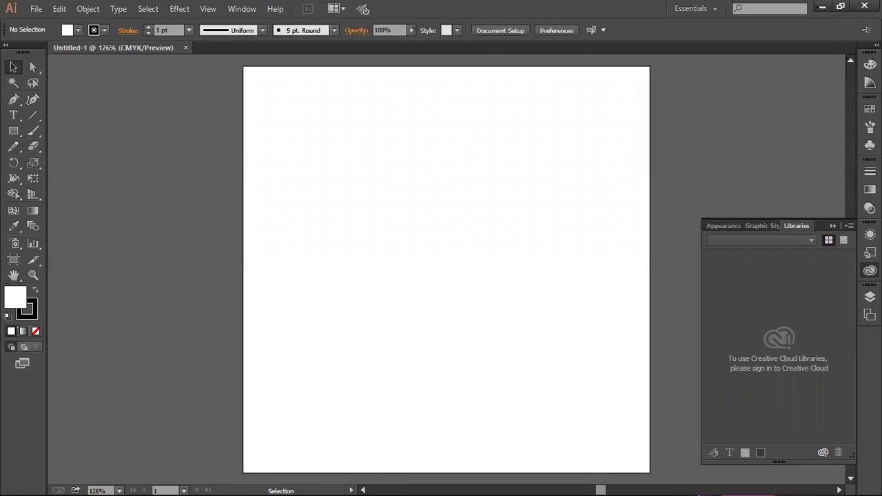
left_click(876, 45)
left_click(873, 45)
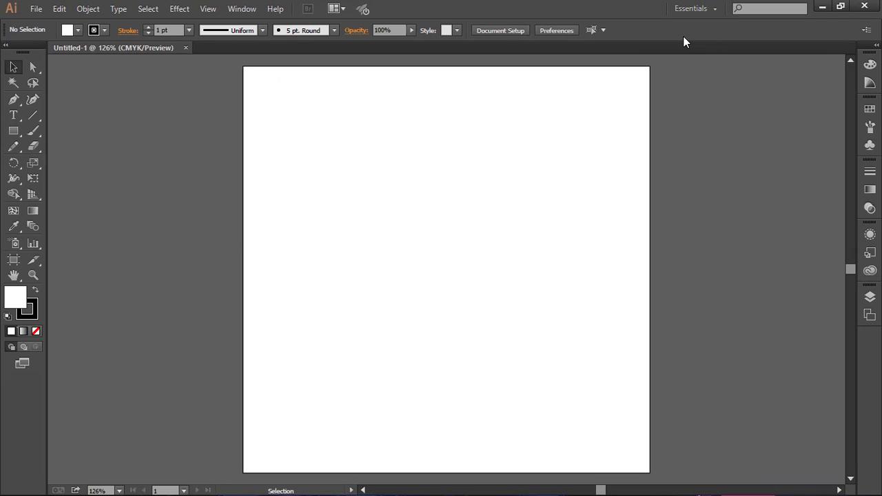
left_click(47, 9)
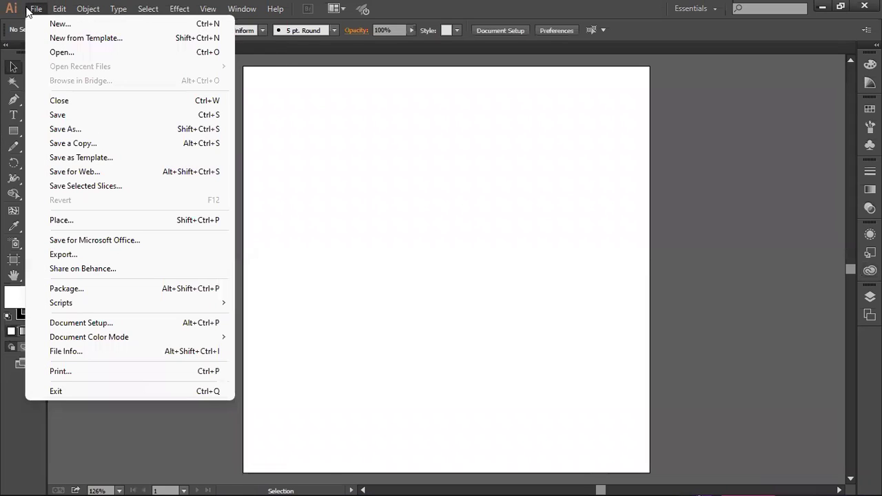
left_click(60, 25)
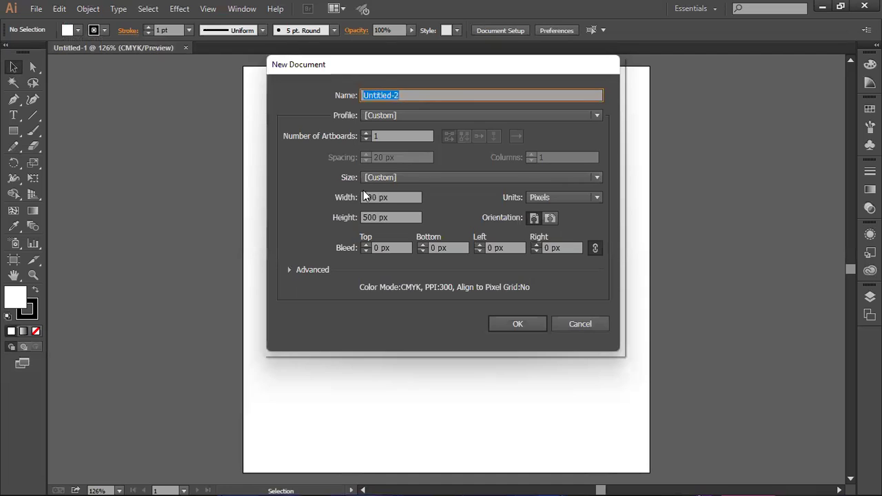
left_click(536, 197)
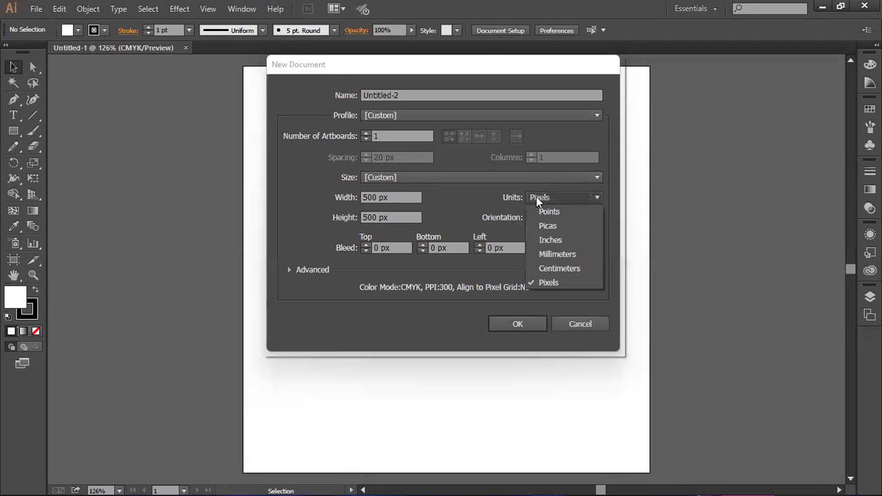
left_click(544, 281)
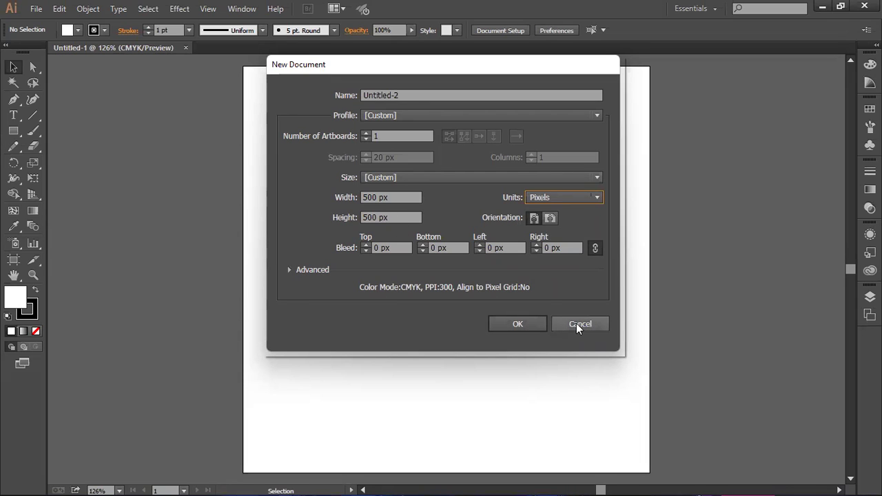
left_click(580, 324)
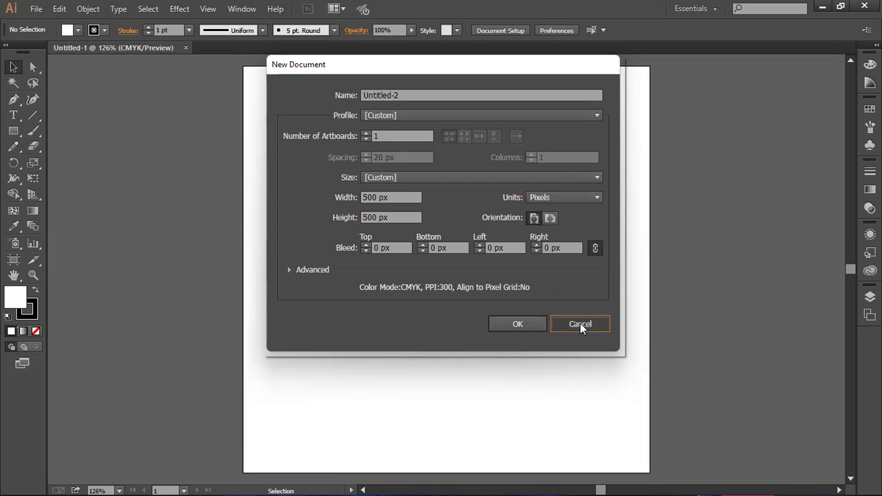
left_click(580, 323)
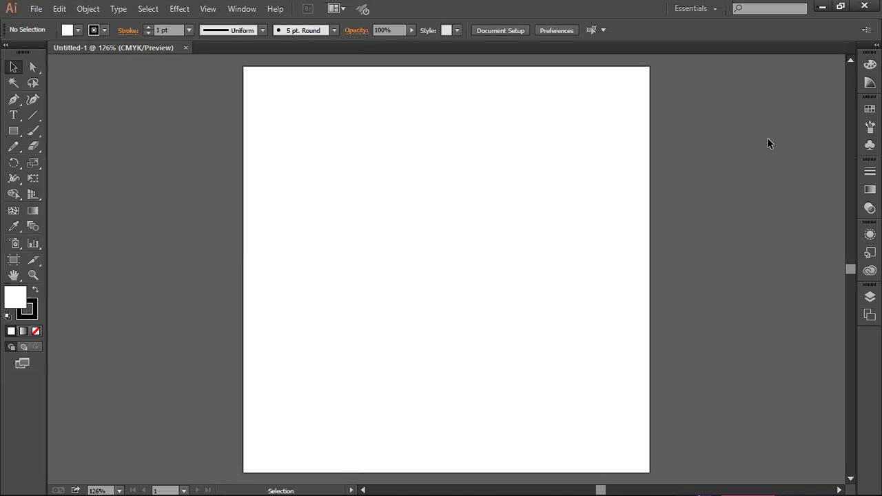
scroll(498, 225, "down", 1)
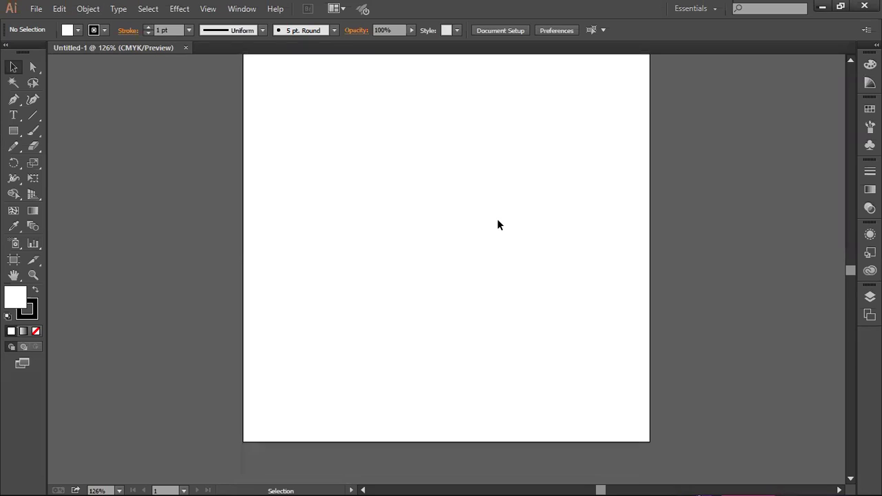
scroll(498, 225, "up", 2)
scroll(499, 224, "down", 1)
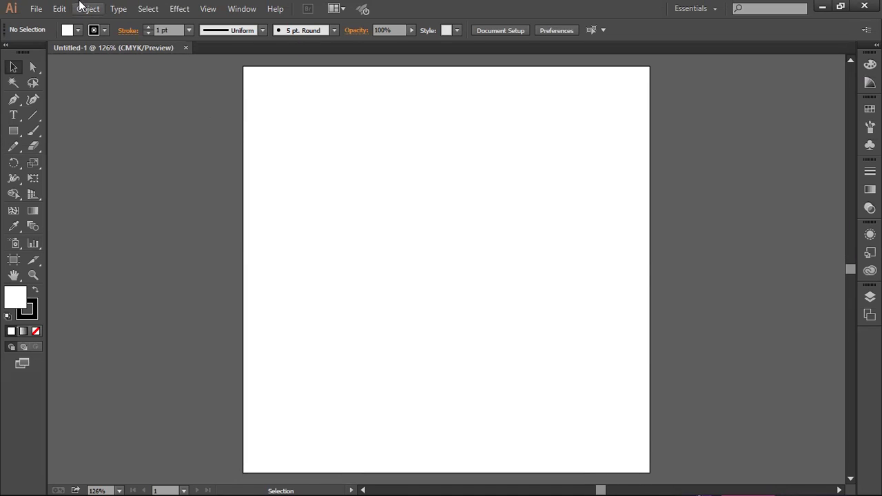